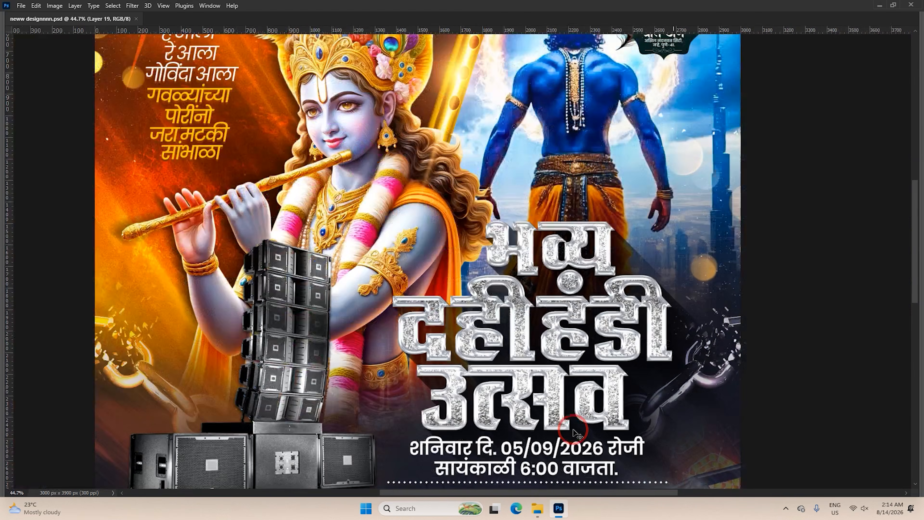
Examine the finished Dahi Handi poster up close, including its title, date and venue lines, sponsor logos and organiser name.
scroll(556, 298, down, 3)
scroll(526, 365, up, 5)
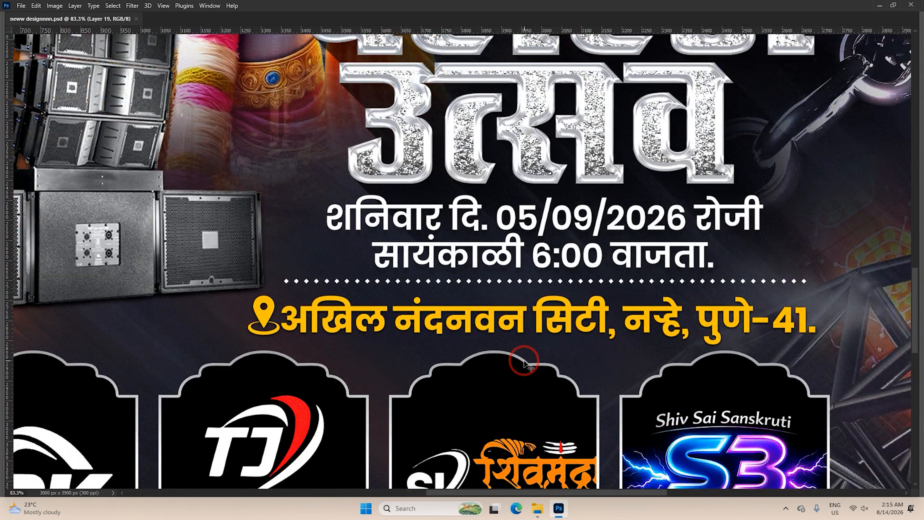
scroll(524, 355, down, 6)
scroll(530, 348, down, 4)
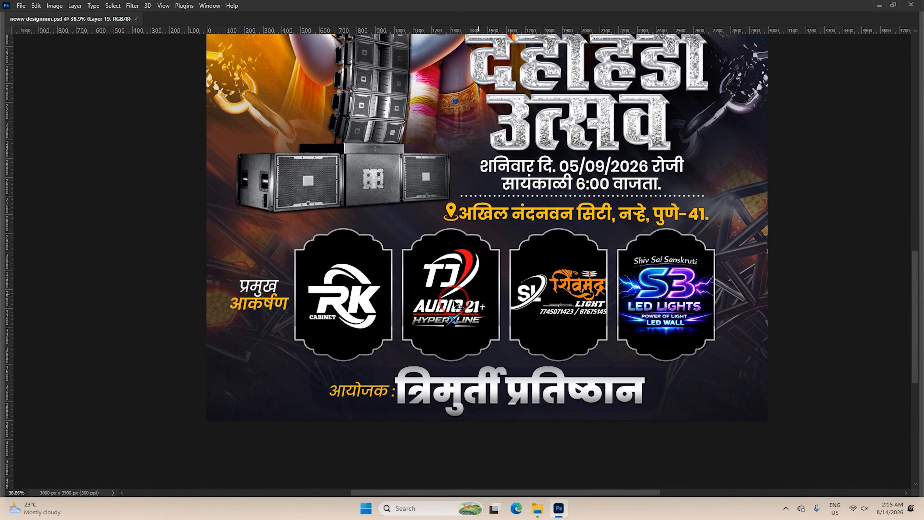
scroll(297, 295, up, 5)
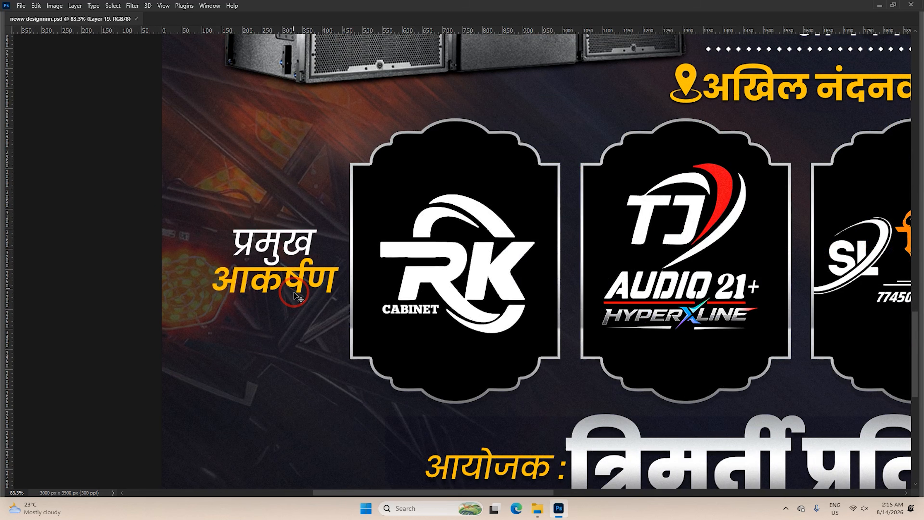
scroll(297, 296, up, 4)
scroll(297, 296, down, 8)
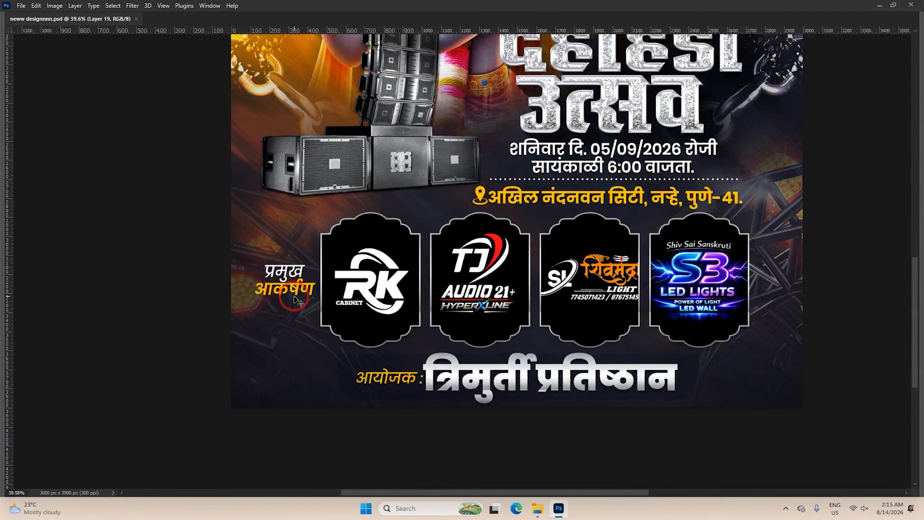
scroll(297, 302, down, 2)
scroll(478, 355, up, 12)
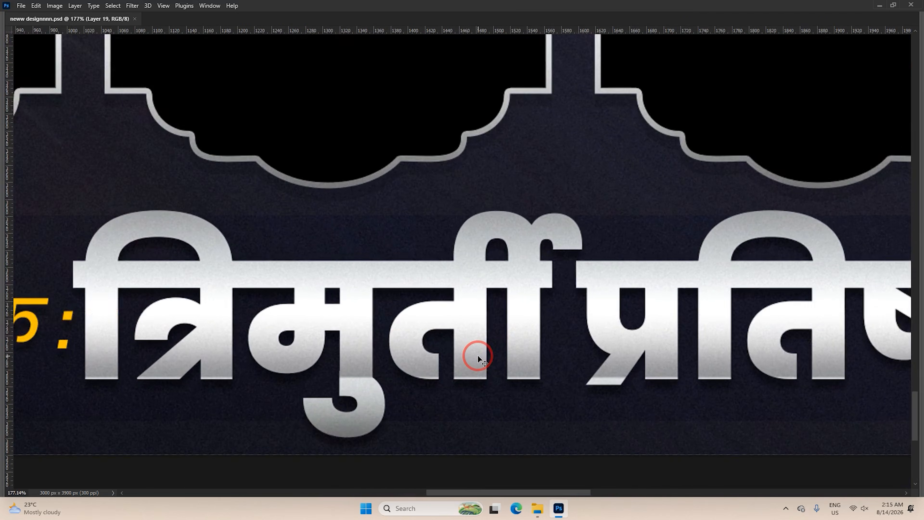
scroll(479, 355, down, 15)
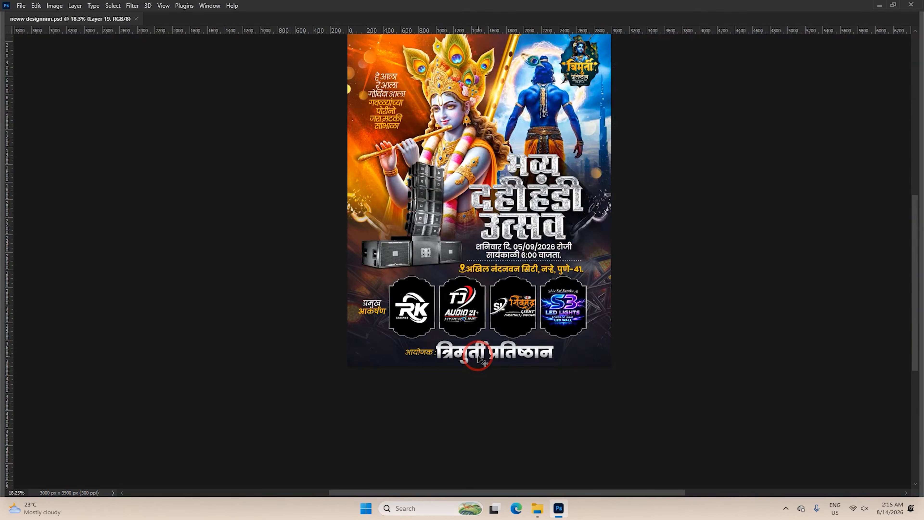
scroll(505, 280, up, 10)
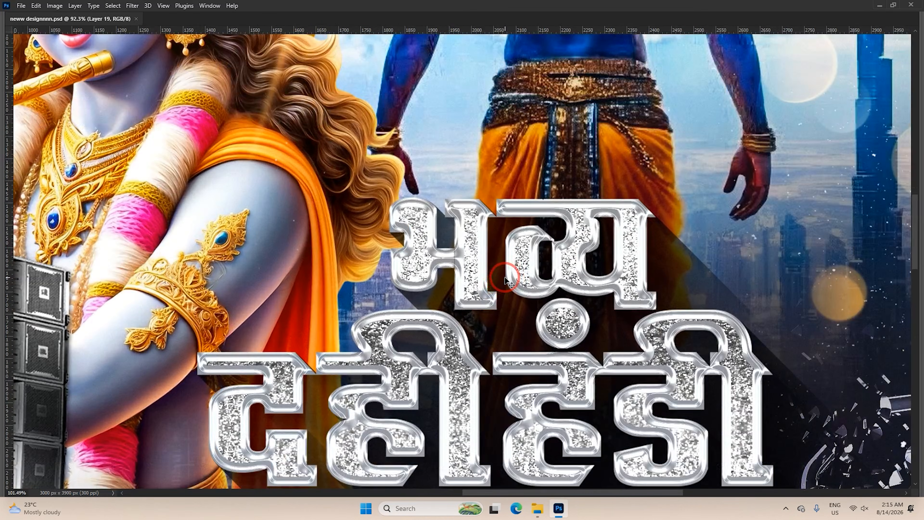
scroll(505, 278, down, 9)
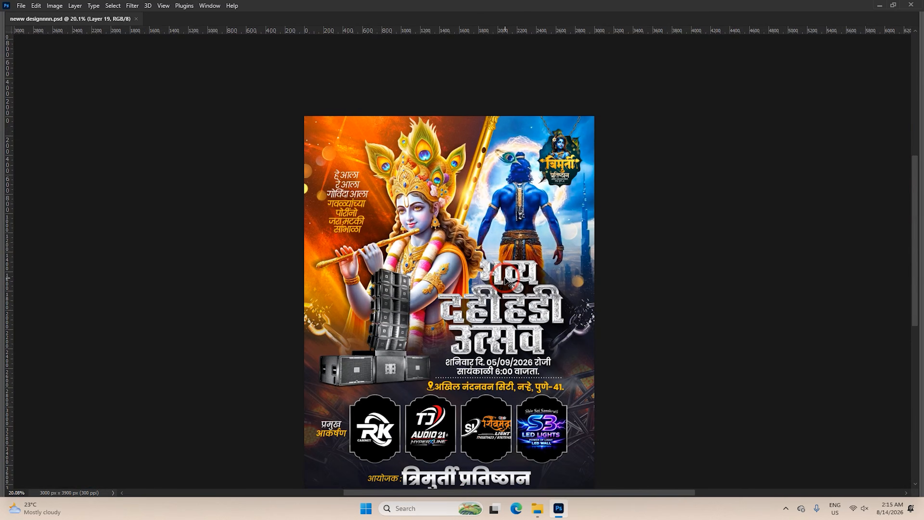
scroll(521, 415, down, 1)
scroll(520, 423, up, 2)
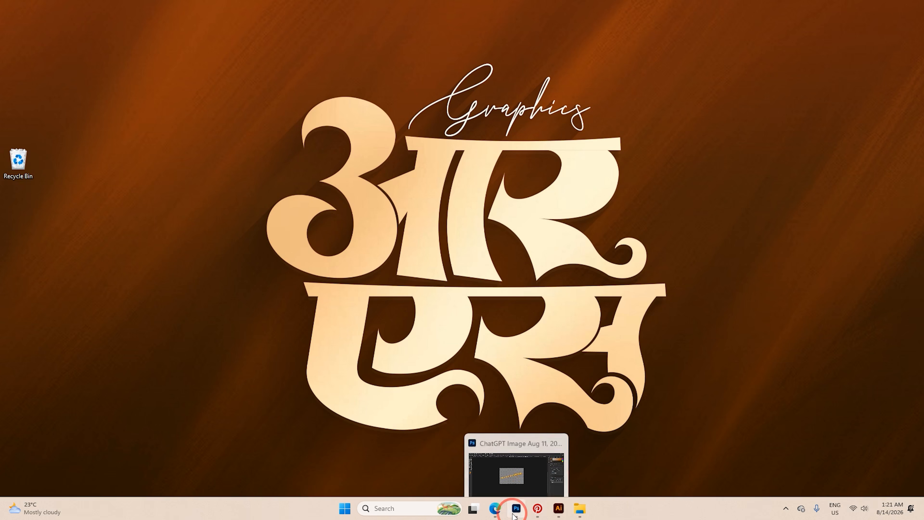
Switch to Photoshop with the source images and review the flute, Krishna cutout and speaker stack documents.
click(516, 508)
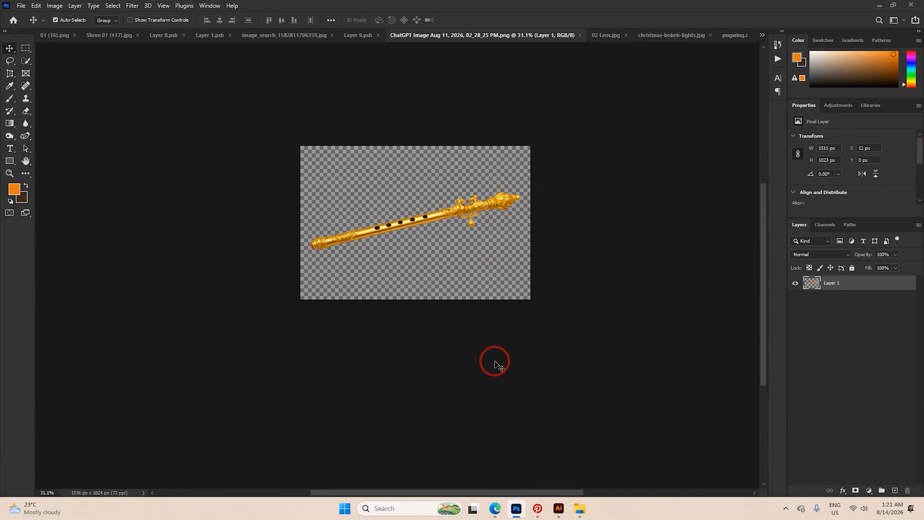
click(53, 35)
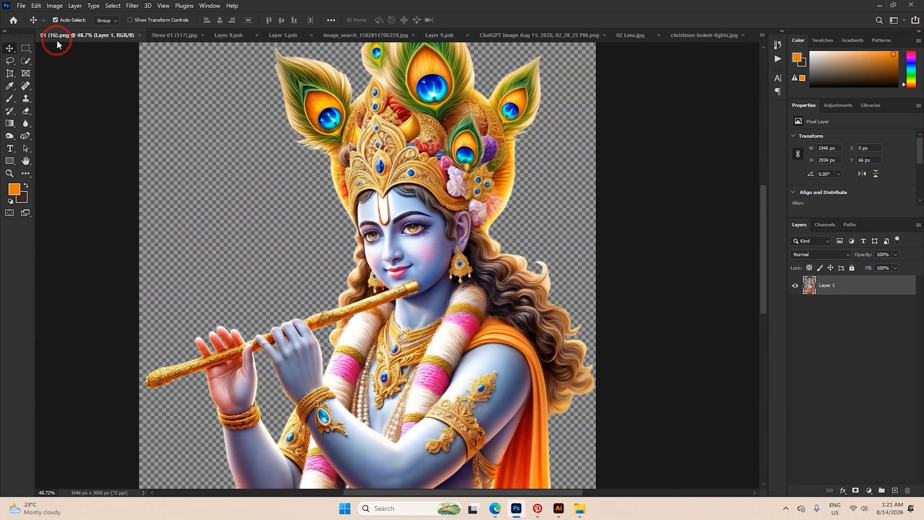
scroll(201, 84, down, 2)
scroll(251, 117, down, 2)
scroll(250, 116, up, 2)
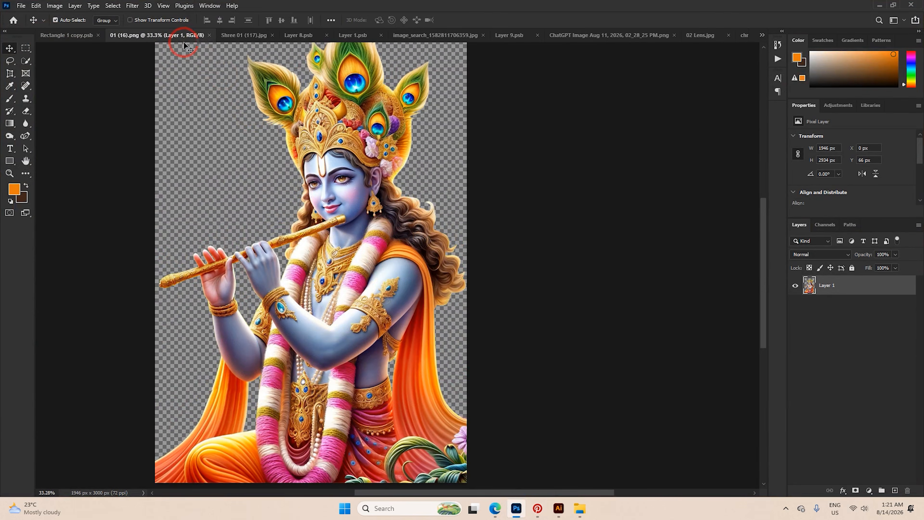
click(79, 38)
scroll(392, 243, down, 1)
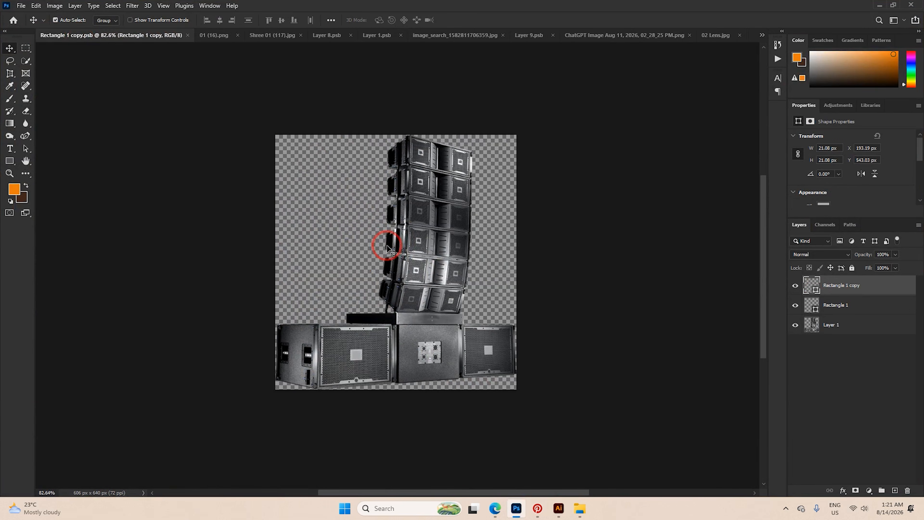
Remove the small watermark text from the sky in Shree 01 (117).jpg with the content-aware Spot Healing Brush.
click(262, 36)
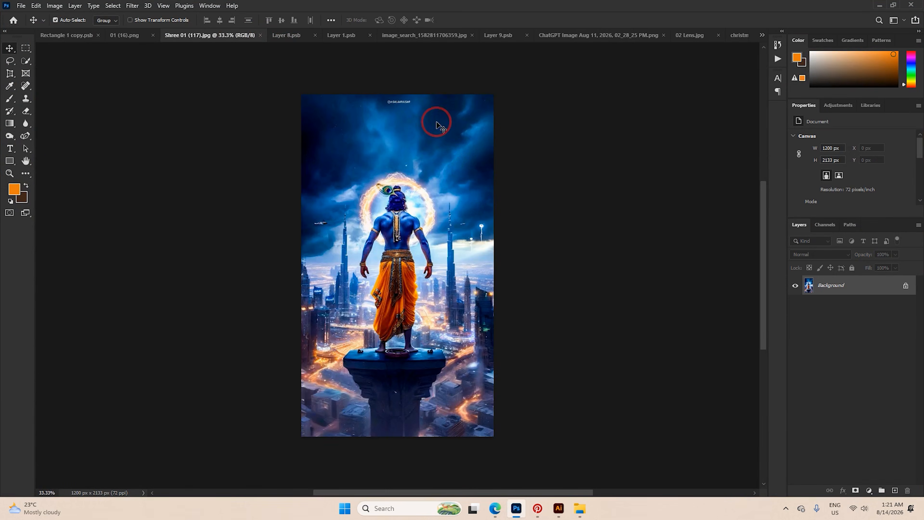
scroll(386, 93, up, 2)
scroll(396, 138, down, 2)
click(26, 86)
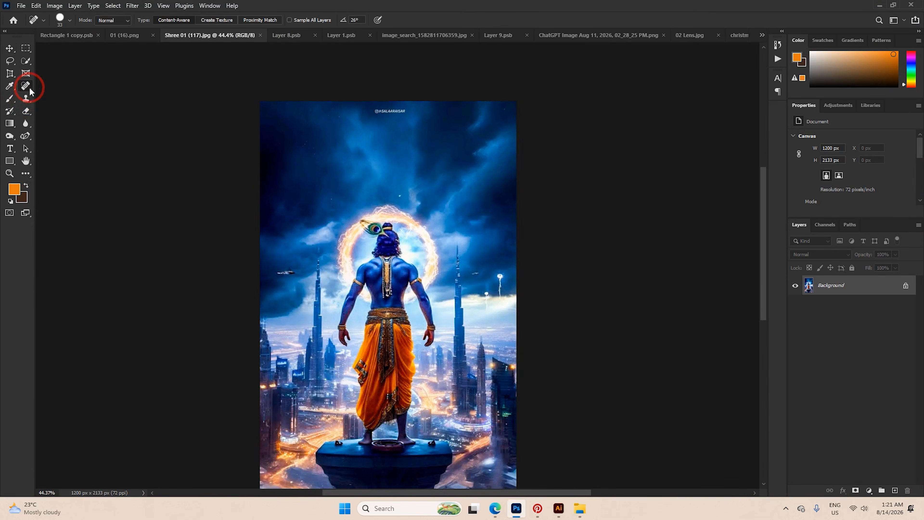
drag(408, 110, 409, 111)
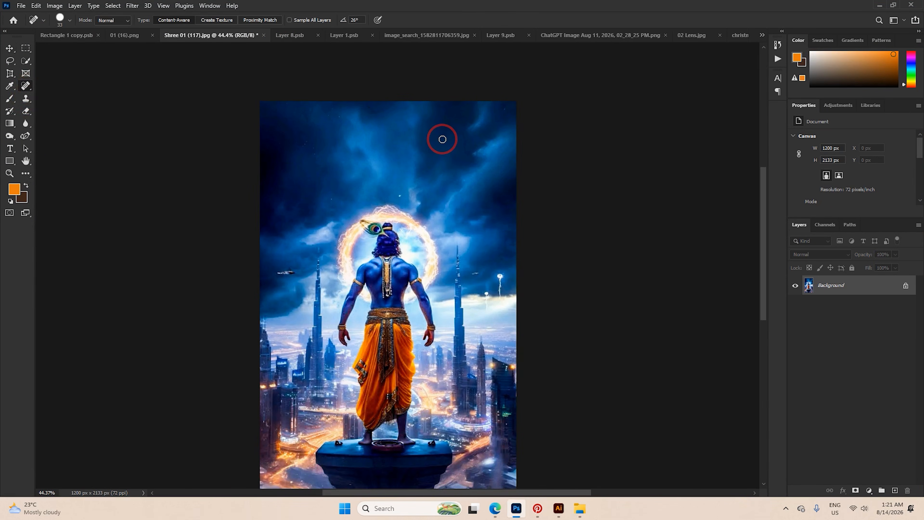
scroll(443, 139, down, 1)
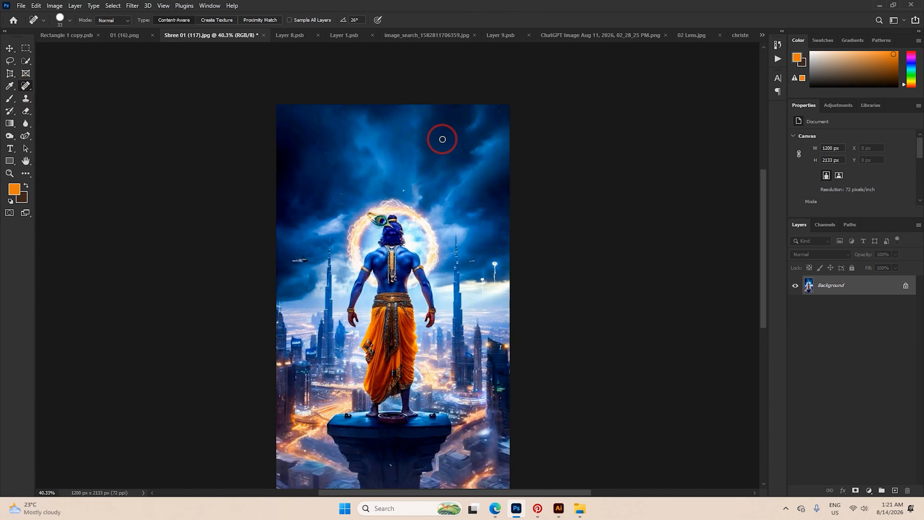
Review the remaining source images, including the broken chain, stage truss lights, golden flute, lens flare and bokeh lights, and reactivate the Move tool.
click(301, 39)
click(357, 37)
click(402, 36)
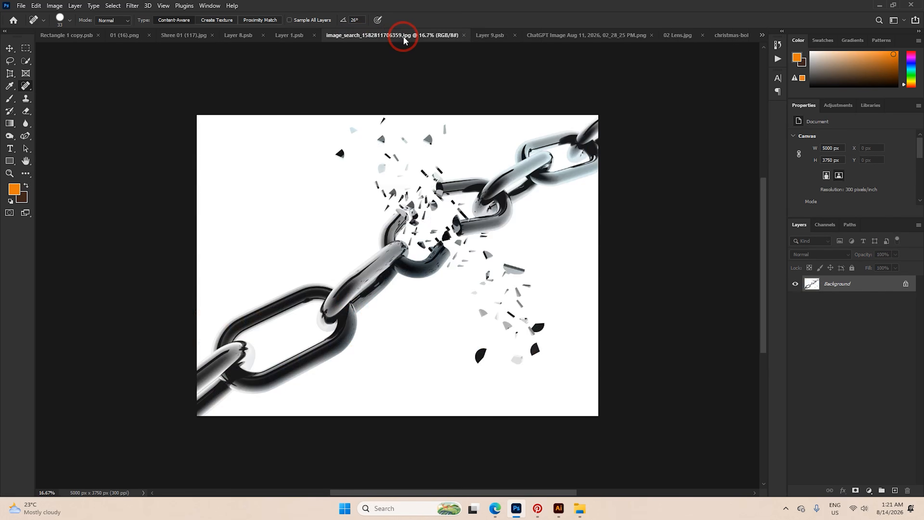
click(479, 42)
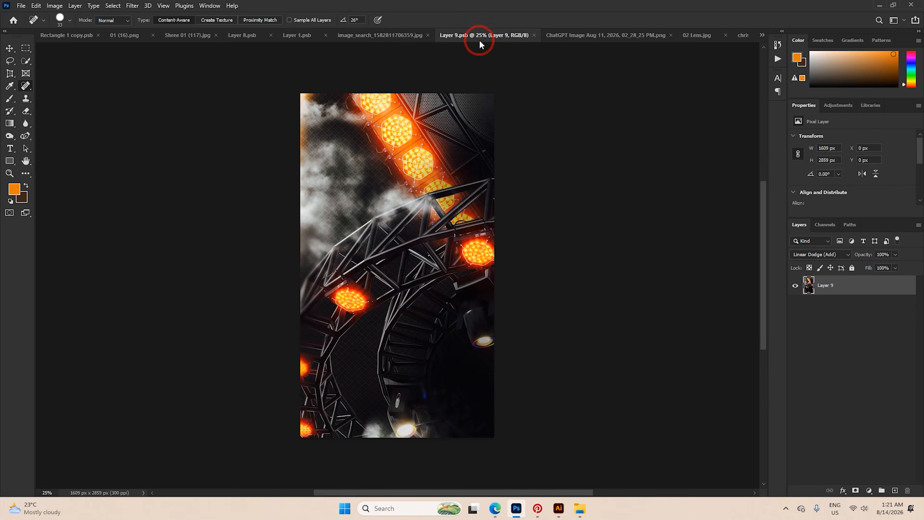
click(571, 38)
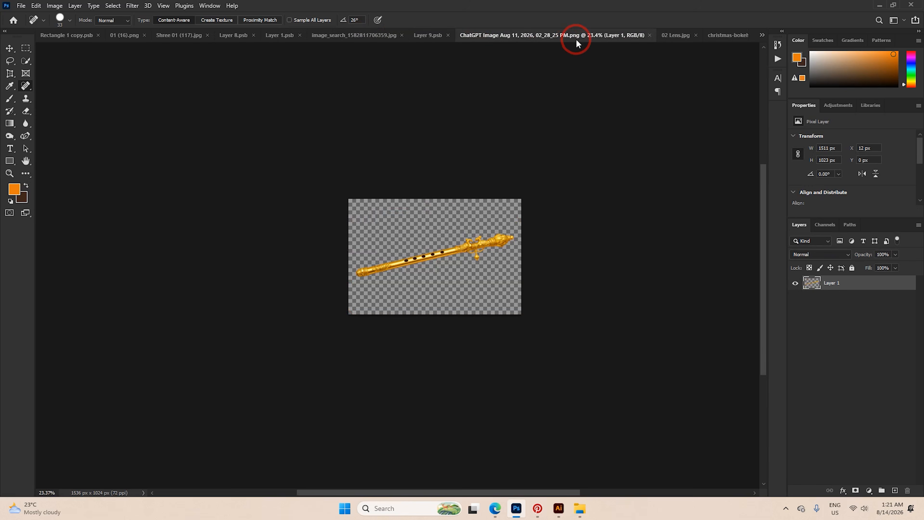
click(667, 39)
click(734, 39)
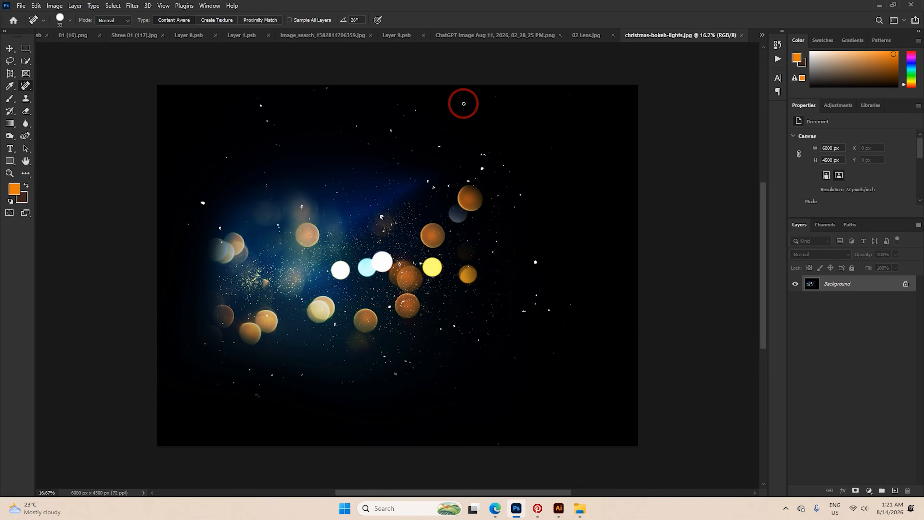
click(10, 47)
click(78, 35)
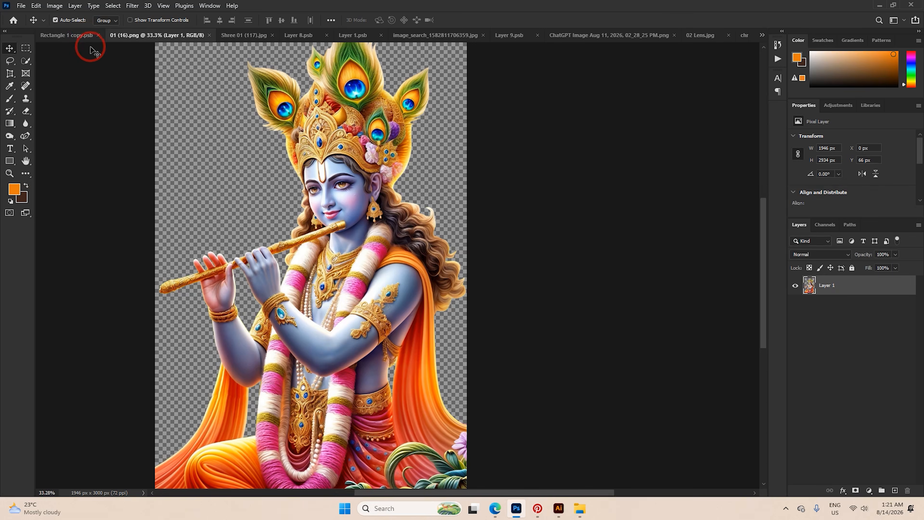
click(62, 38)
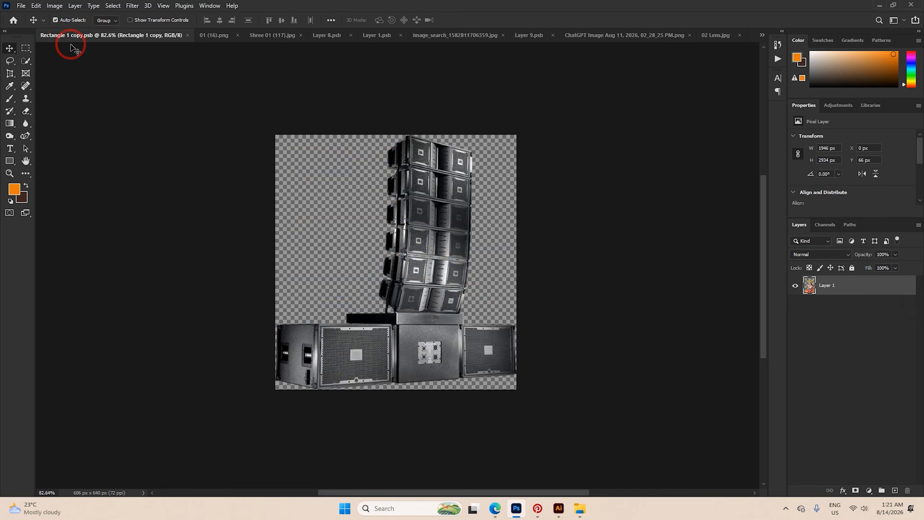
click(752, 36)
click(691, 36)
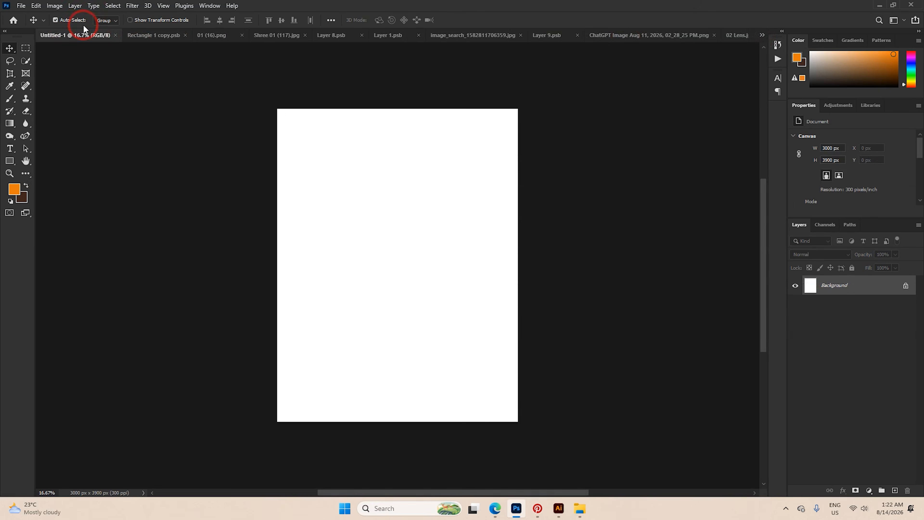
Check the Image Size of the blank Untitled-1 document in inches and its resolution.
click(55, 5)
click(92, 77)
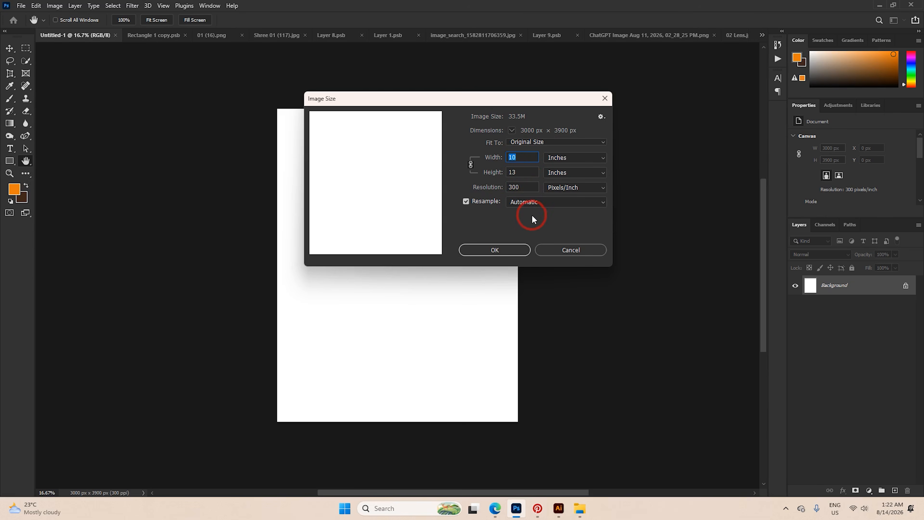
click(511, 249)
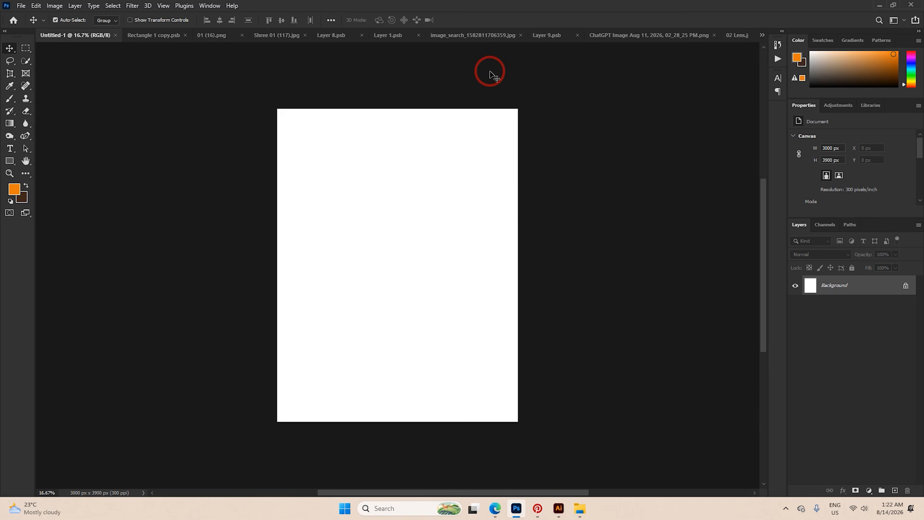
Bring the temple image from Layer 1.psb into Untitled-1 and position it over the lower part of the canvas.
click(733, 35)
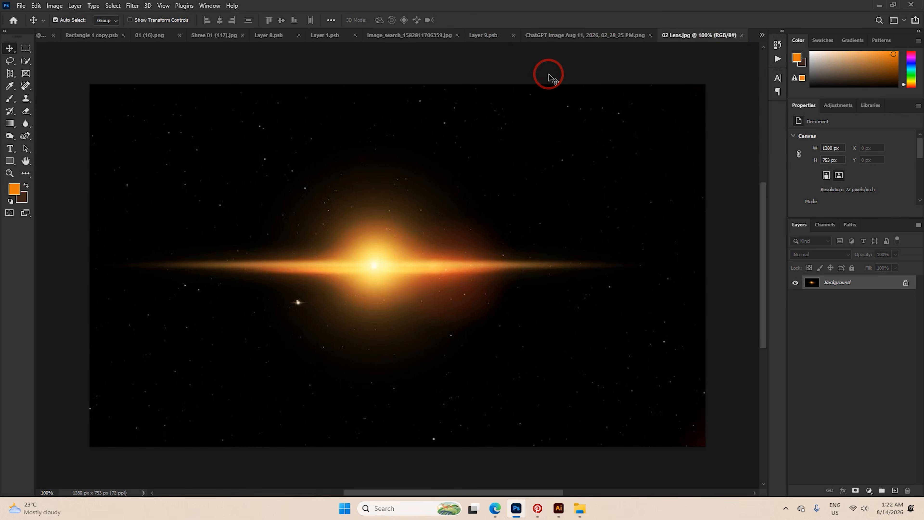
click(605, 42)
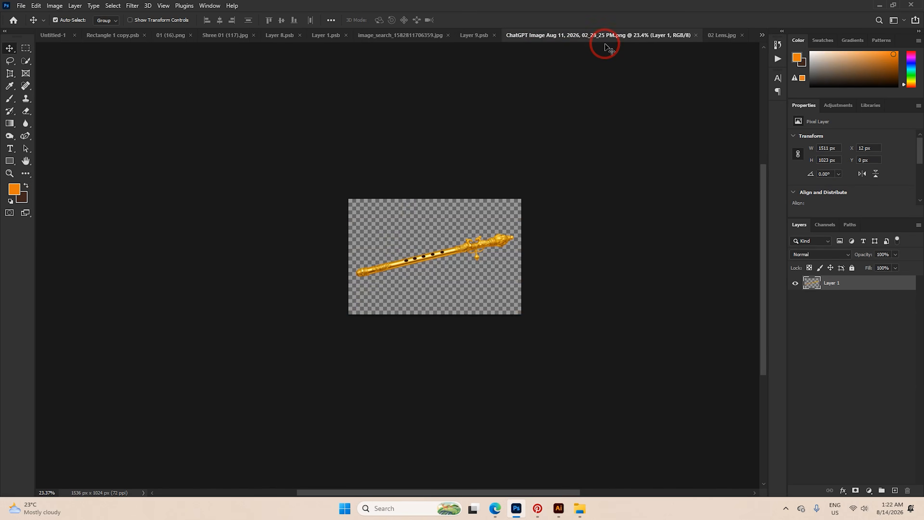
click(471, 35)
click(435, 35)
click(352, 39)
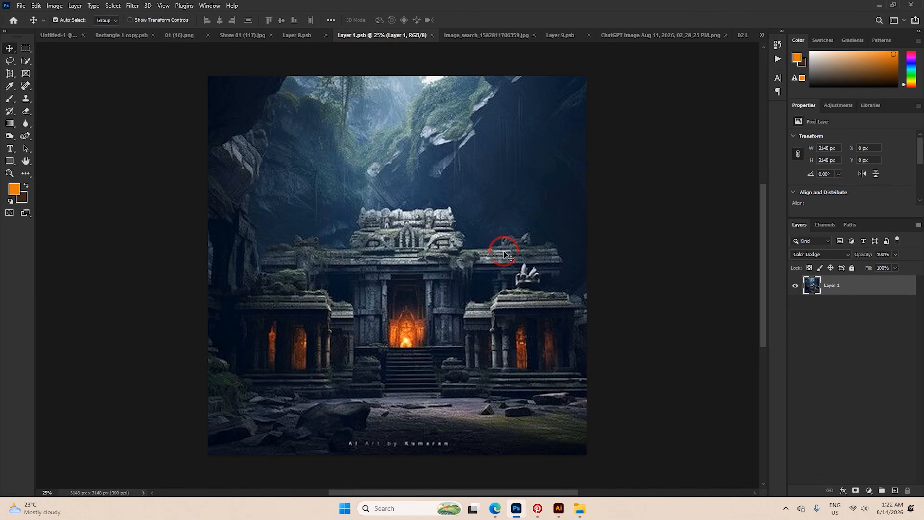
right_click(856, 292)
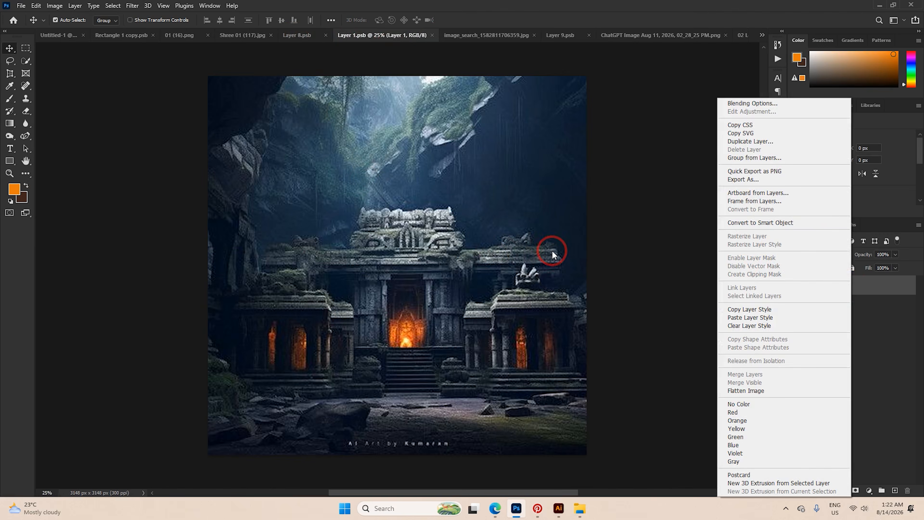
click(562, 251)
right_click(825, 289)
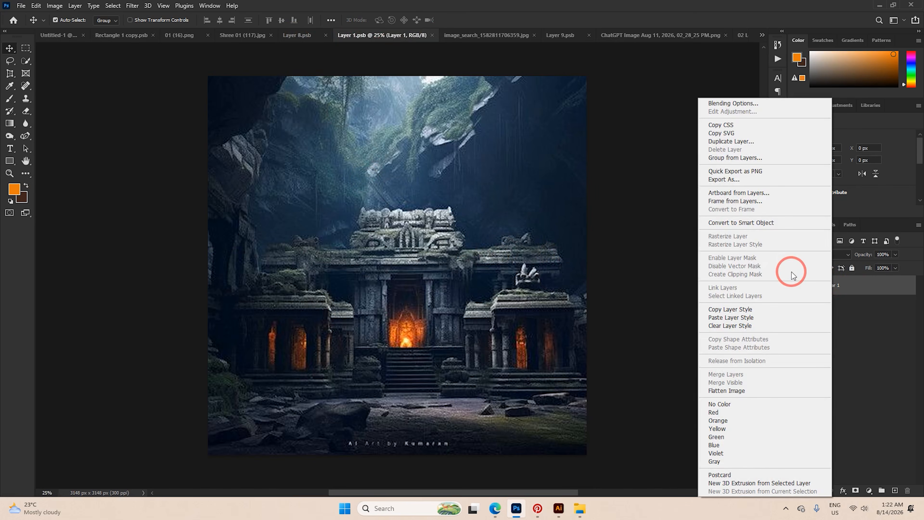
click(441, 230)
drag(441, 230, 452, 331)
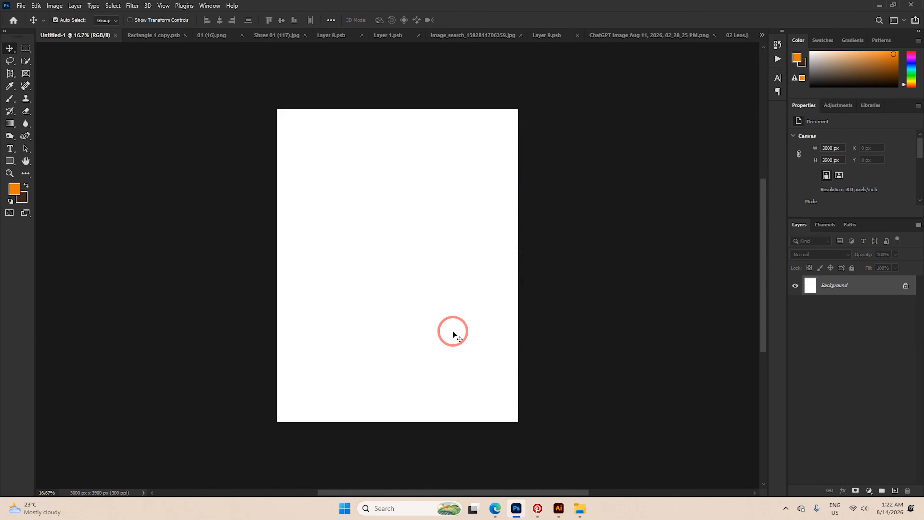
key(ctrl+t)
drag(501, 282, 496, 324)
Add a solid colour fill layer directly above the white Background, beneath the temple image, with the dark colour #16141a.
click(825, 308)
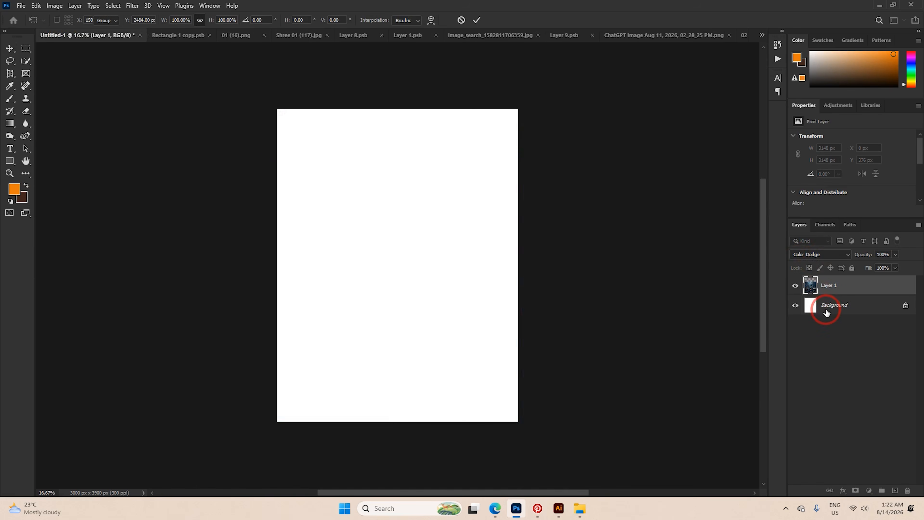
click(869, 490)
click(866, 318)
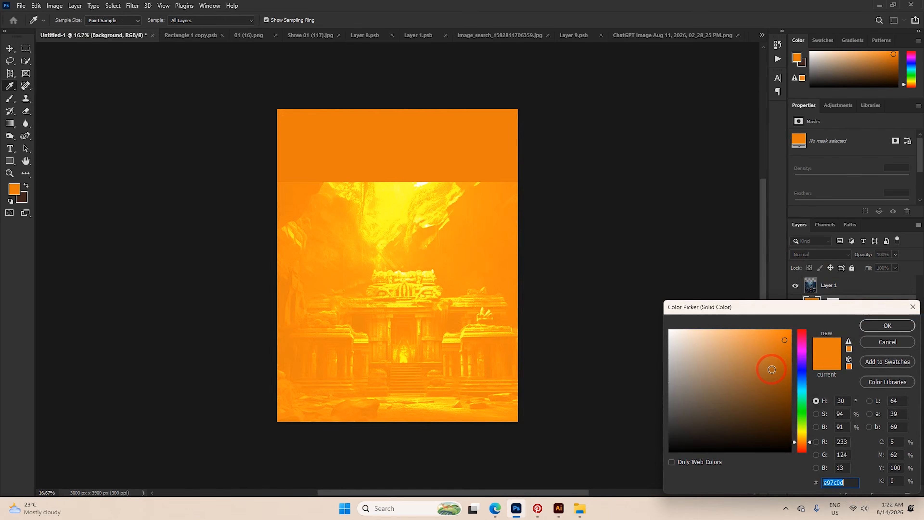
mouse_move(767, 368)
mouse_down()
mouse_move(748, 418)
mouse_move(703, 438)
mouse_up()
click(802, 365)
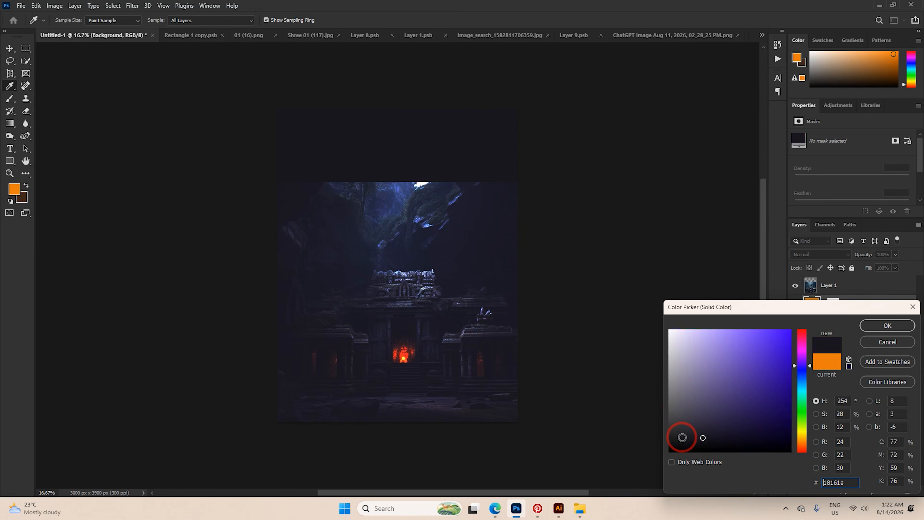
click(698, 440)
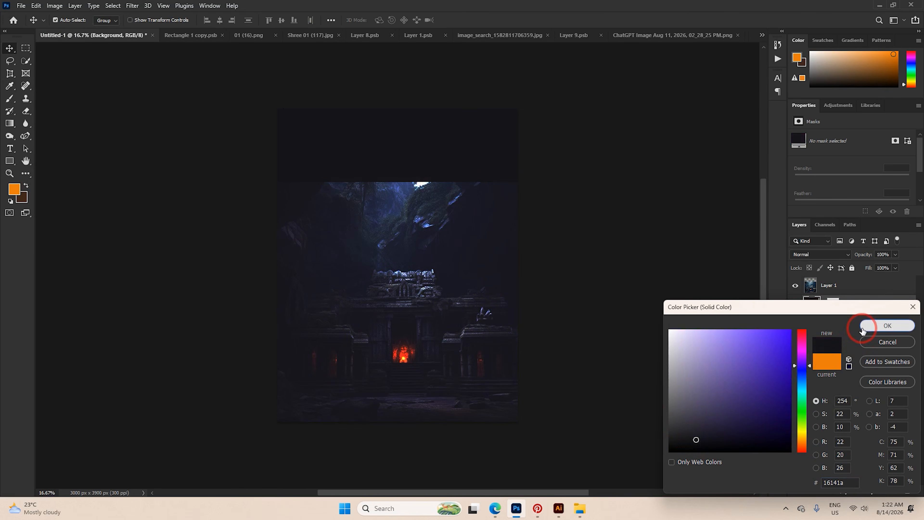
click(888, 325)
Mask Layer 1 and fade out the upper part of the temple image with a large soft black brush, keeping the layer at 100% opacity.
click(832, 289)
click(860, 489)
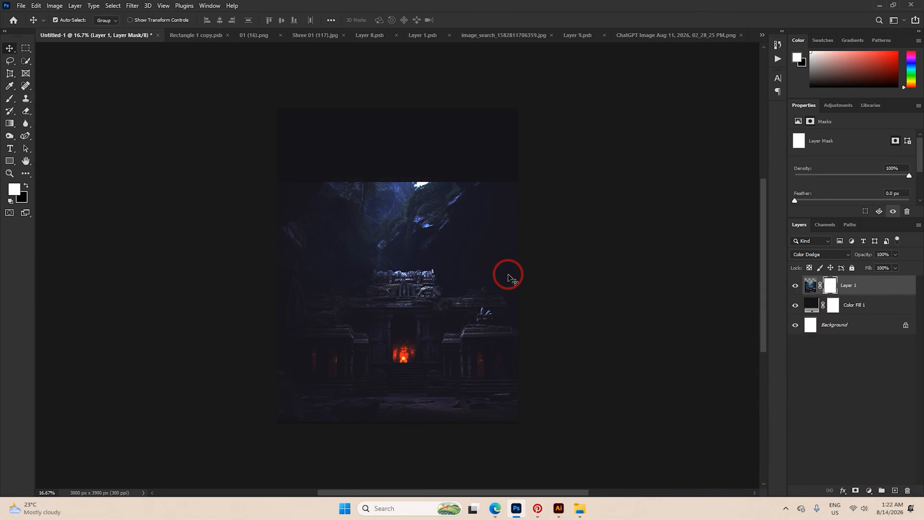
key(b)
mouse_move(401, 198)
mouse_down()
mouse_move(379, 167)
mouse_move(329, 148)
mouse_move(348, 165)
mouse_up()
mouse_move(303, 152)
mouse_down()
mouse_move(474, 154)
mouse_move(412, 157)
mouse_move(455, 165)
mouse_move(445, 180)
mouse_up()
key(x)
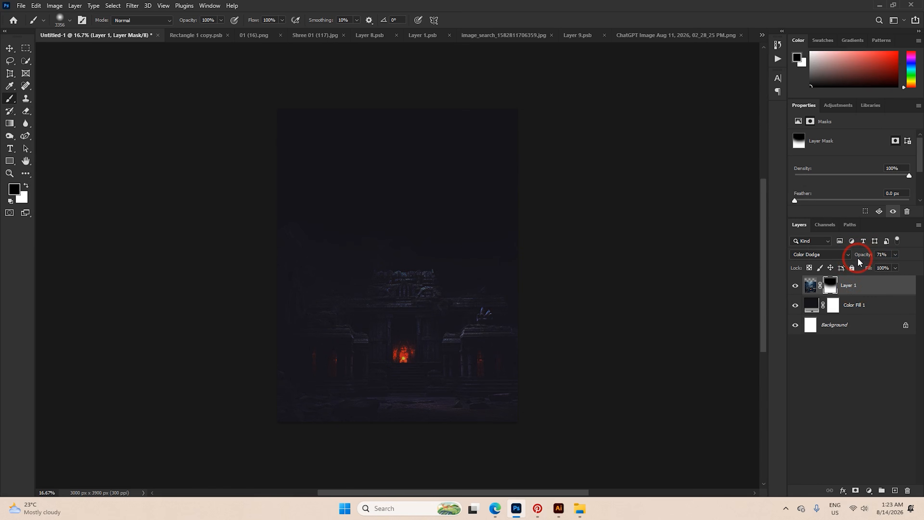
drag(858, 259, 865, 258)
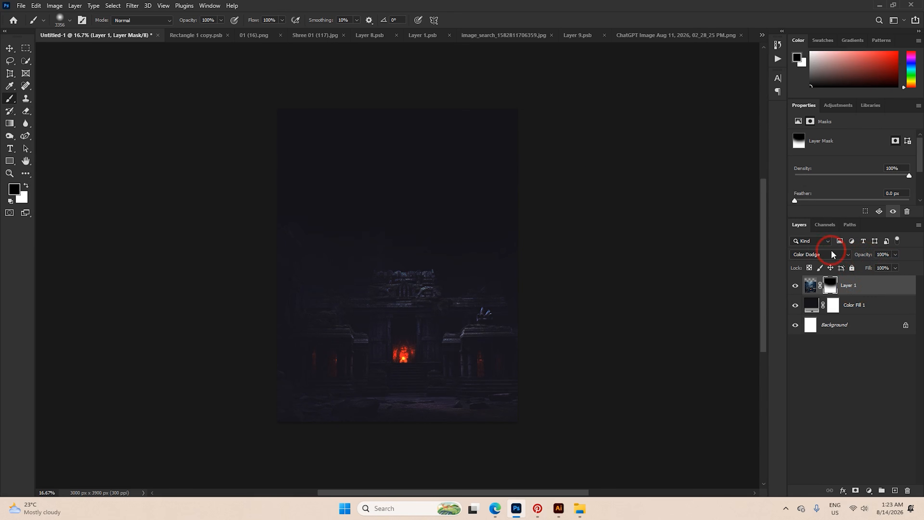
Apply a Motion Blur at a -41° angle with an adjusted long distance to the temple image itself, not its mask.
click(809, 287)
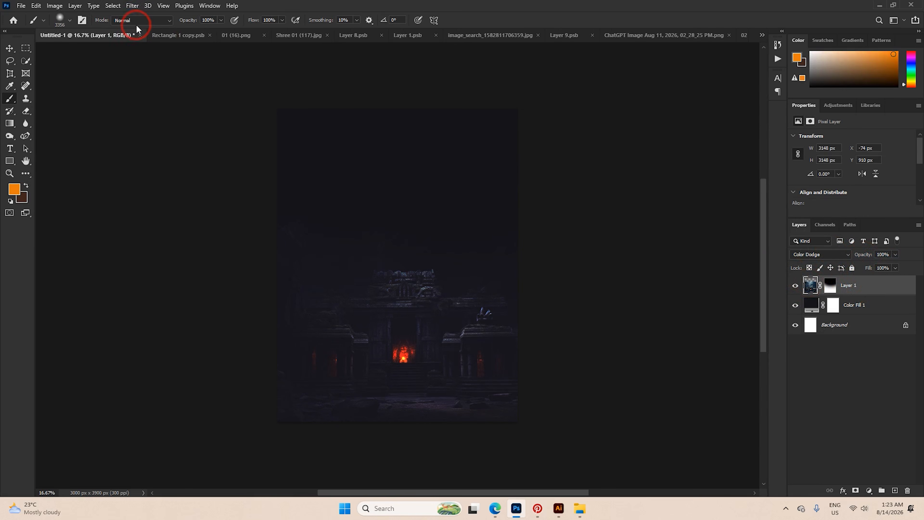
click(132, 5)
mouse_move(160, 128)
click(273, 183)
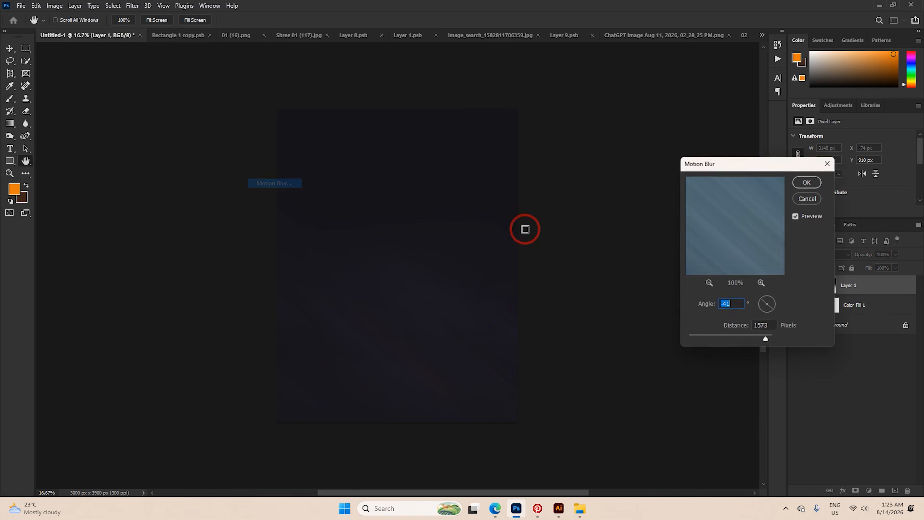
drag(750, 335, 758, 335)
click(805, 182)
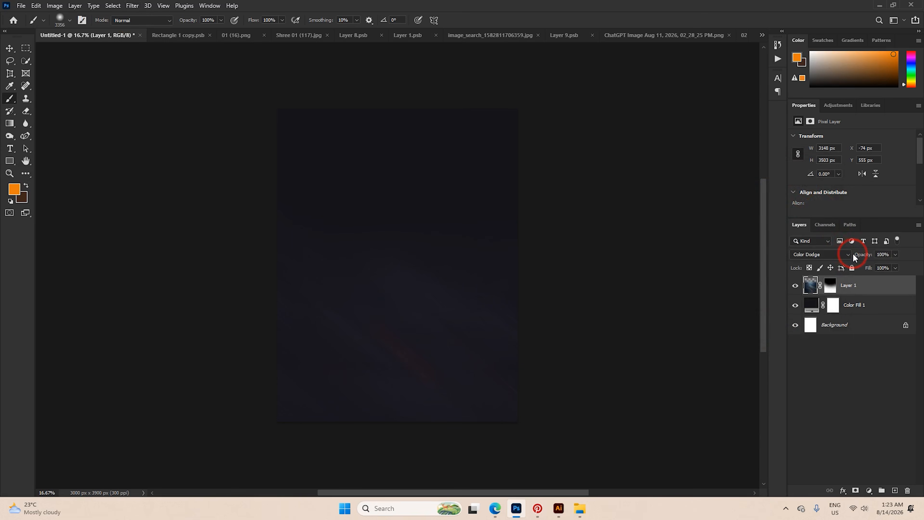
Set the Color Fill 1 colour to #1a191e and duplicate the blurred temple layer to strengthen its streaks.
double_click(812, 307)
mouse_move(707, 402)
mouse_down()
mouse_move(695, 405)
mouse_move(682, 435)
mouse_up()
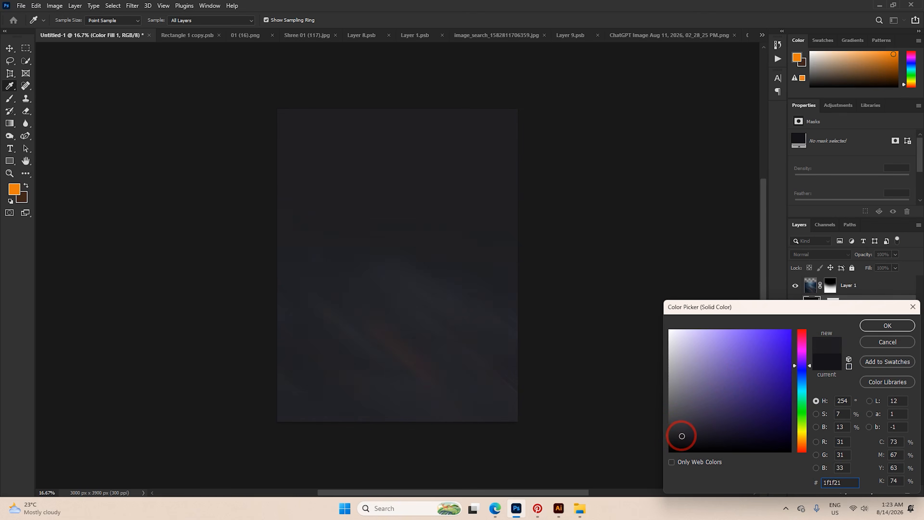
click(887, 325)
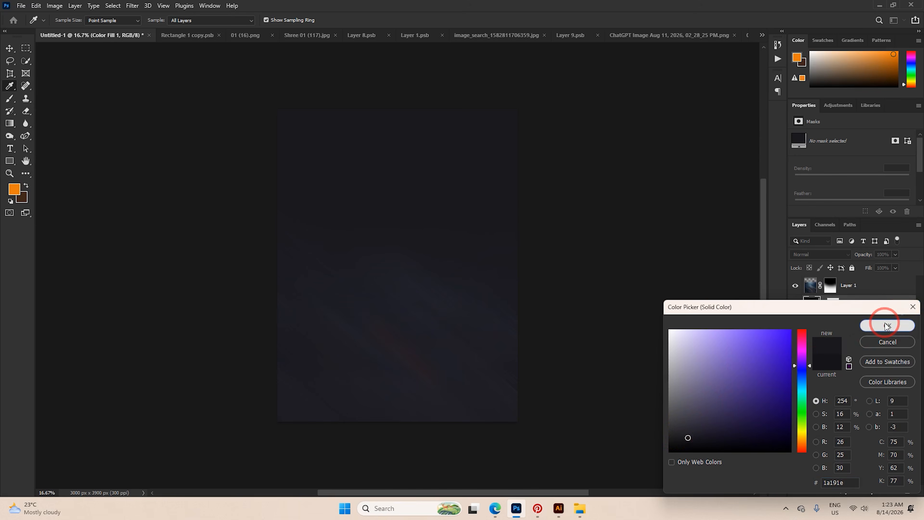
click(845, 282)
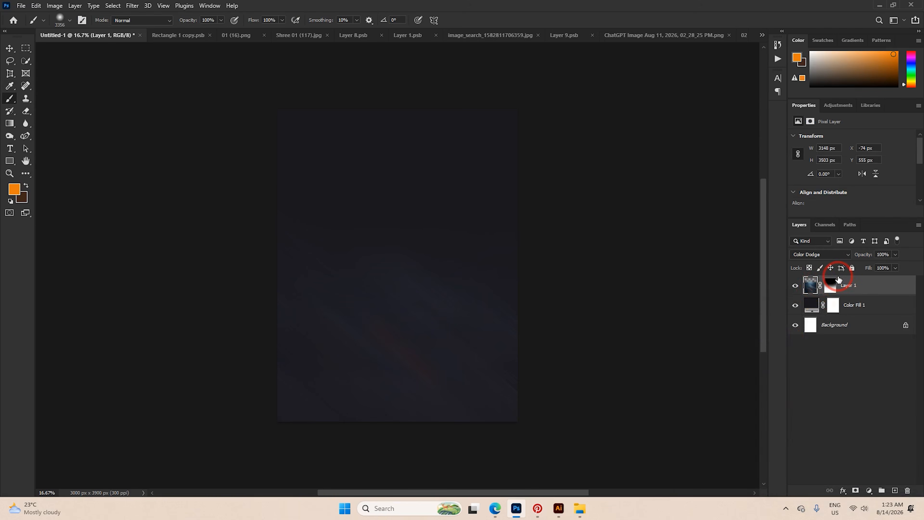
key(ctrl+j)
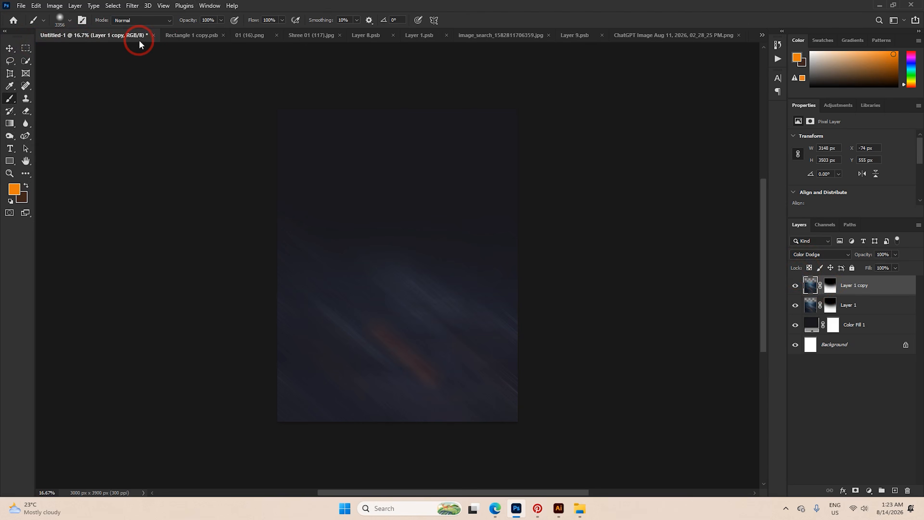
Convert the flute-playing Krishna layer in 01 (16).png to a smart object.
click(180, 38)
click(10, 48)
click(263, 40)
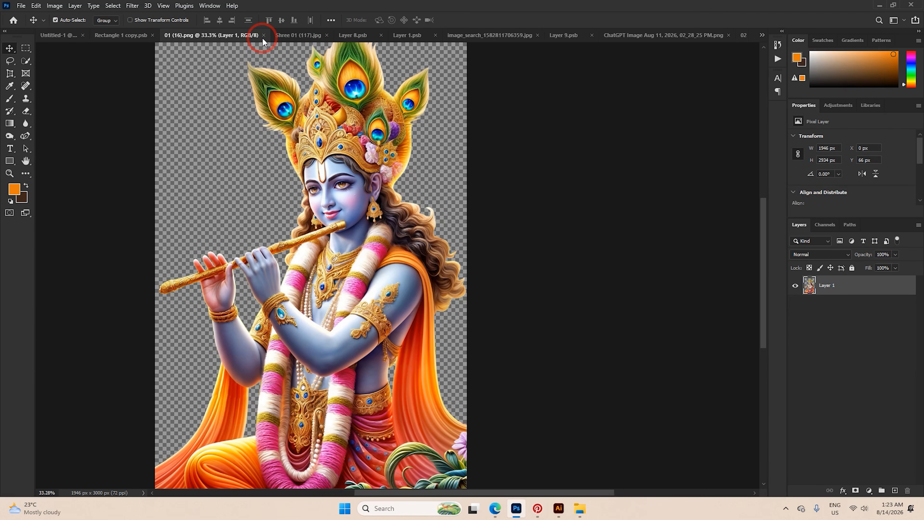
key(ctrl+minus)
click(621, 249)
right_click(834, 286)
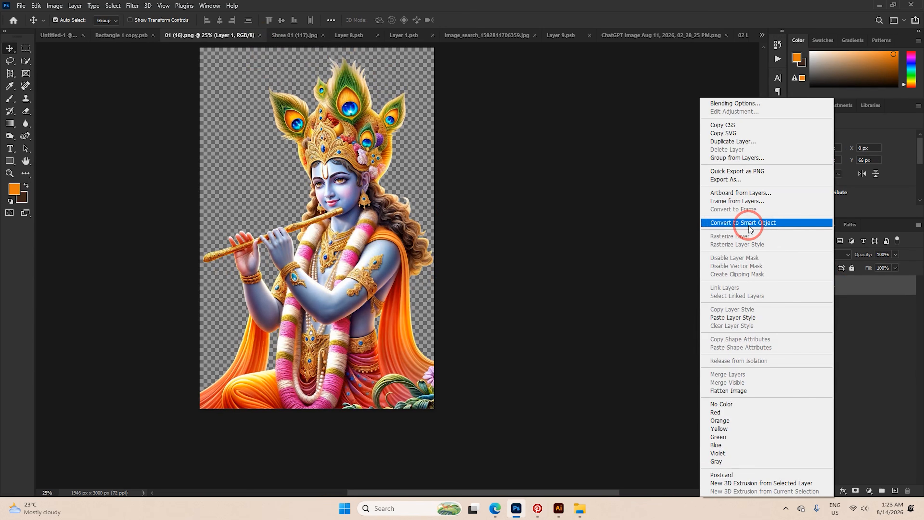
click(750, 229)
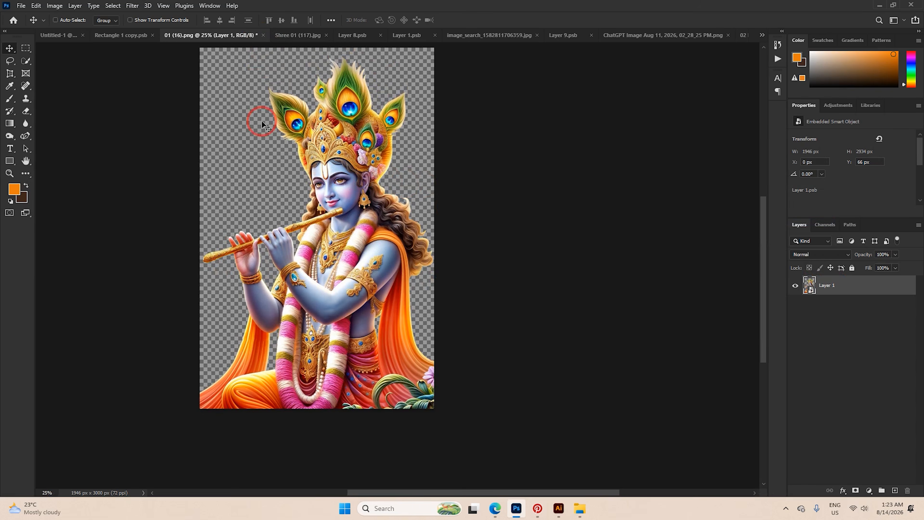
Bring the Krishna smart object into Untitled-1 and scale it to about 1934 x 2916 px in the canvas's upper-left corner.
drag(59, 37, 388, 214)
key(ctrl+t)
drag(438, 232, 437, 233)
drag(407, 237, 401, 229)
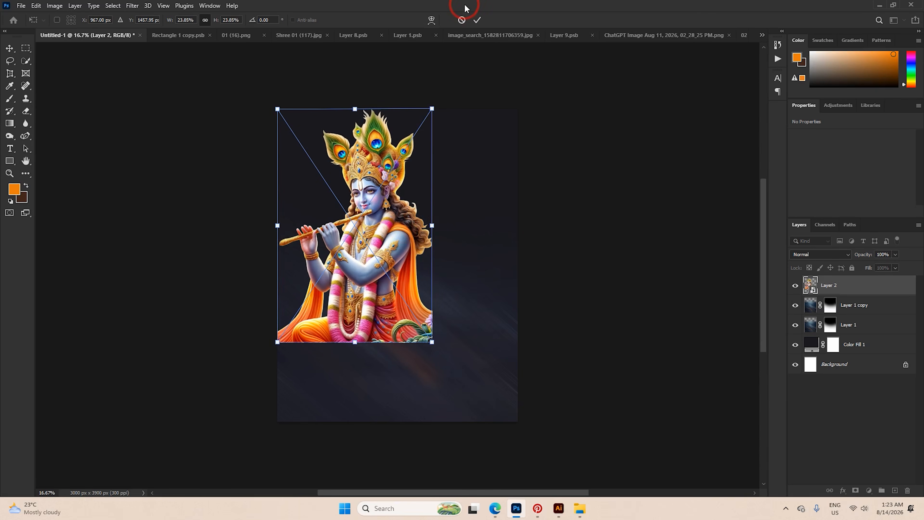
click(476, 17)
Close the 01 (16).png source document without saving its changes.
click(173, 36)
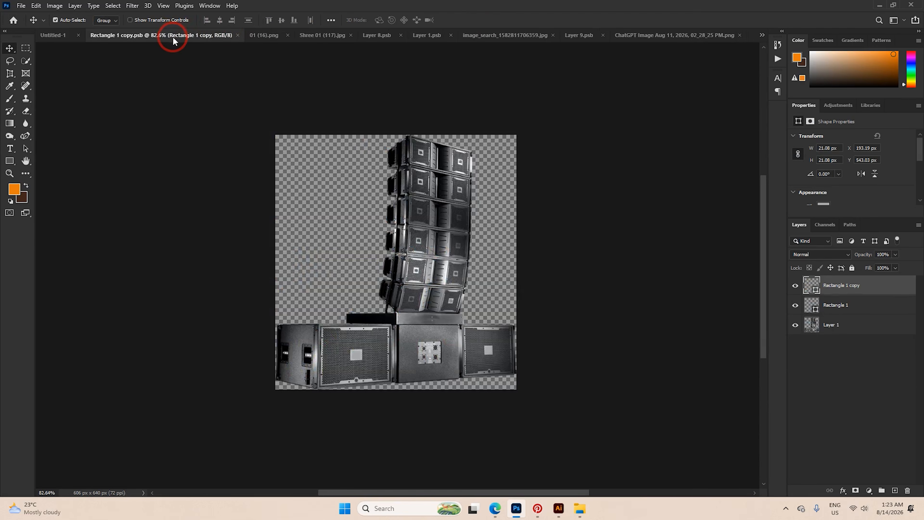
click(261, 36)
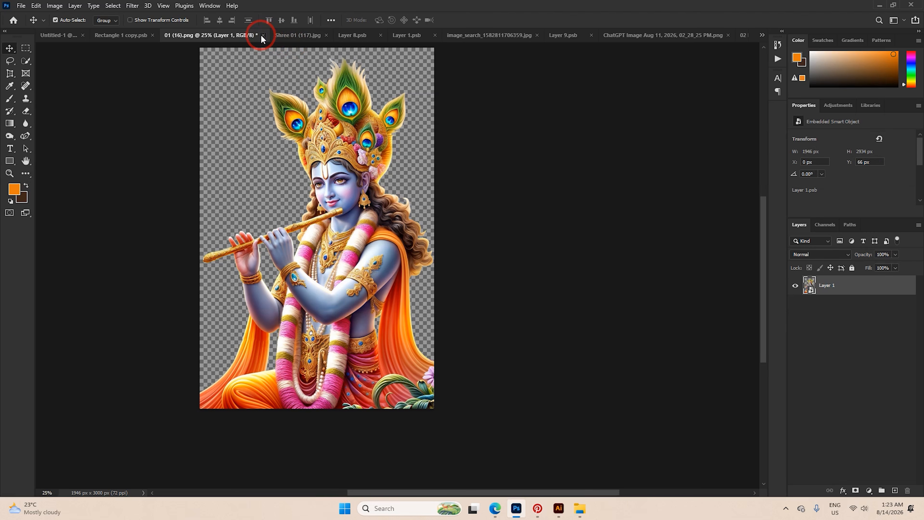
click(262, 35)
click(458, 188)
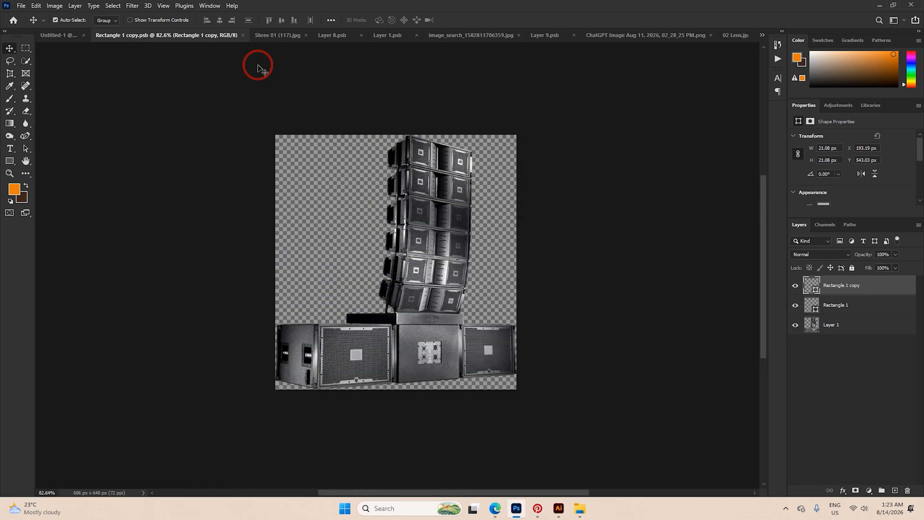
Convert the Background of Shree 01 (117).jpg to a smart object, copy it and close the document without saving.
click(284, 35)
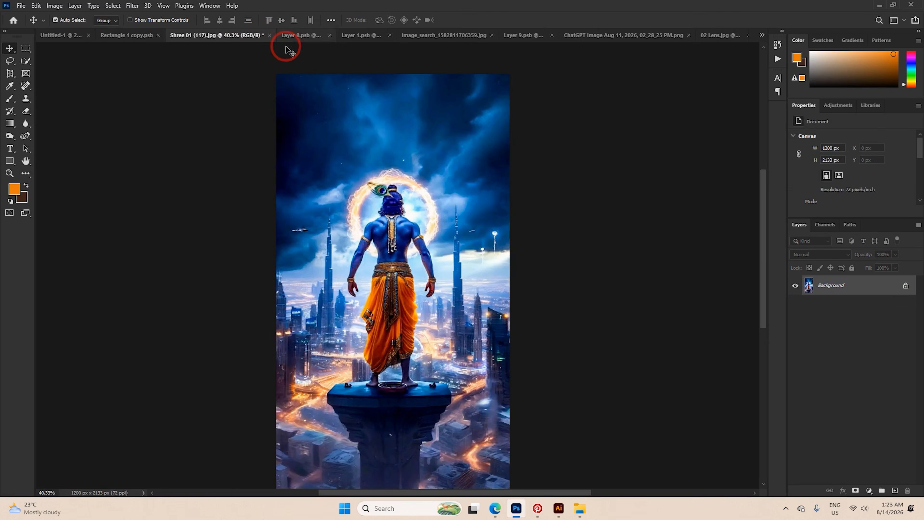
right_click(905, 288)
click(844, 221)
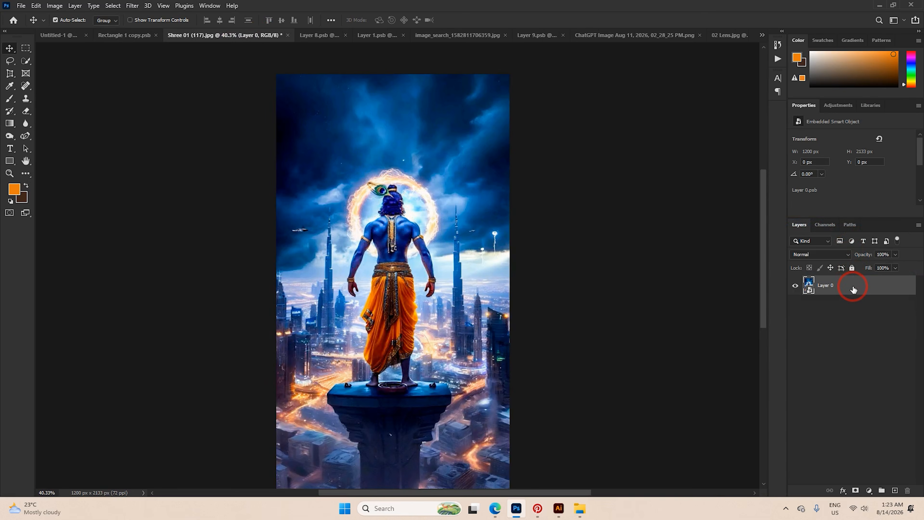
click(288, 35)
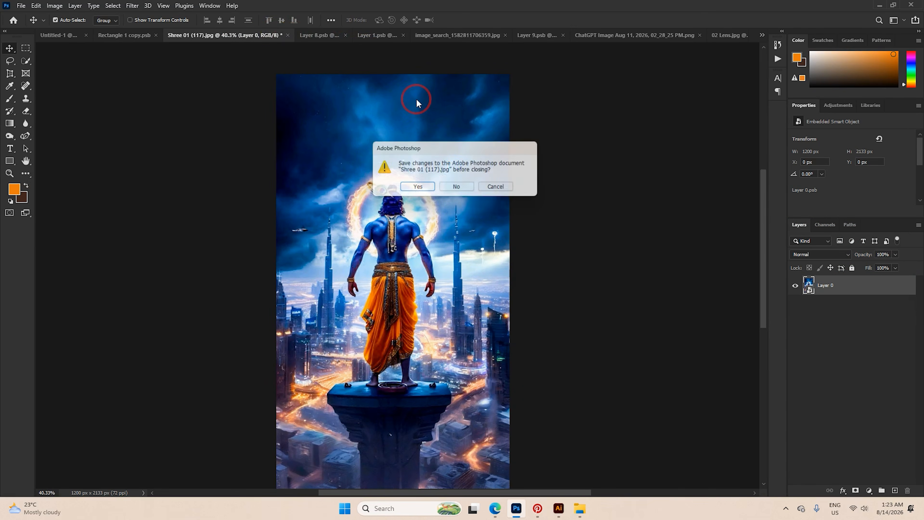
click(458, 188)
Paste the standing Krishna image beneath the flute-playing Krishna, enlarge it to about 2264 x 4024 px at the canvas's right, and move Layer 2 to X 60 px.
click(58, 39)
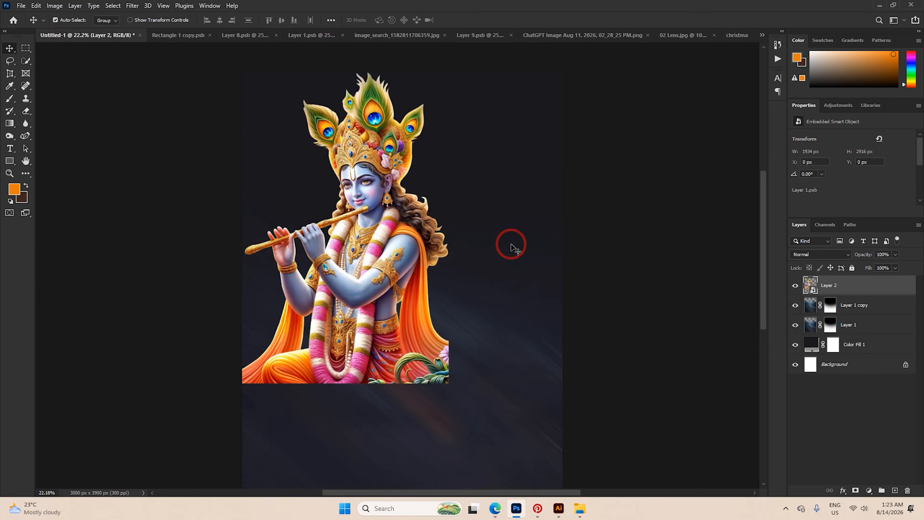
scroll(535, 251, down, 2)
click(847, 310)
key(ctrl+v)
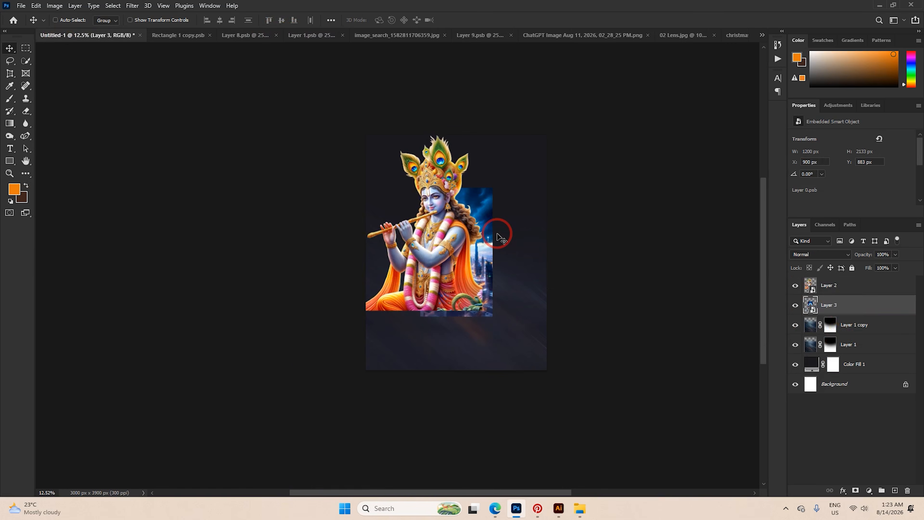
key(ctrl+t)
drag(500, 258, 590, 204)
click(477, 21)
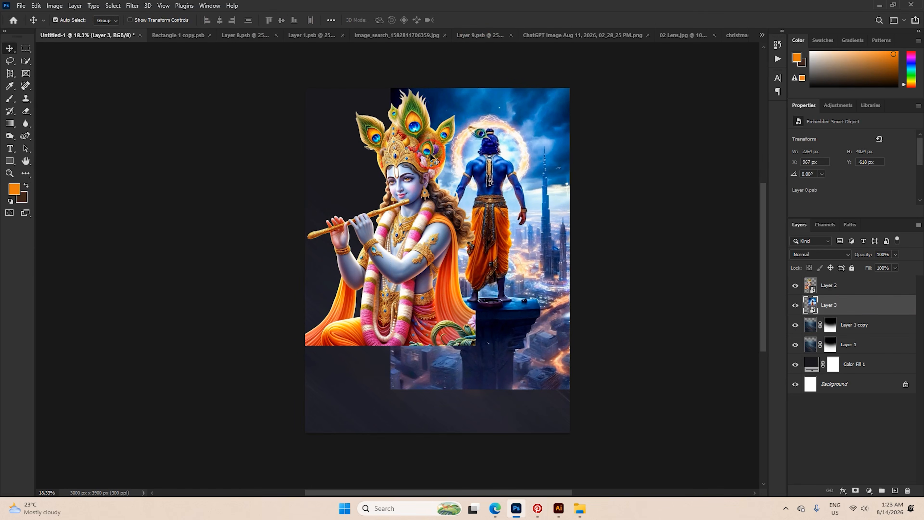
drag(423, 156, 428, 157)
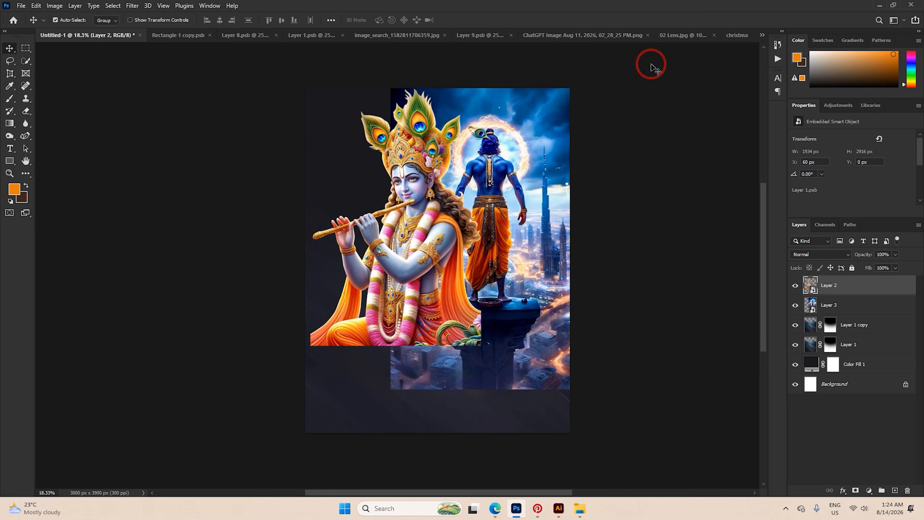
Examine the golden flute image up close and compare it with the flute in Krishna's hands in Untitled-1.
click(686, 40)
click(558, 37)
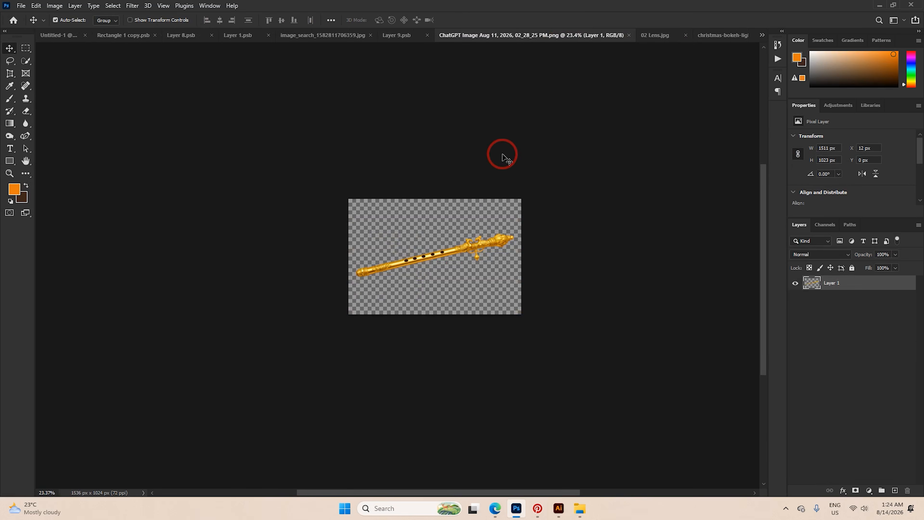
scroll(459, 256, up, 2)
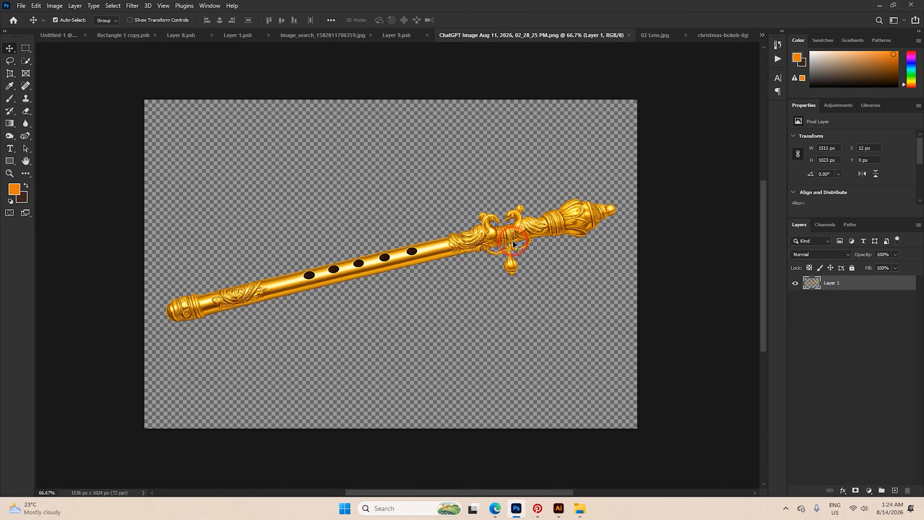
scroll(510, 246, up, 3)
scroll(512, 247, down, 4)
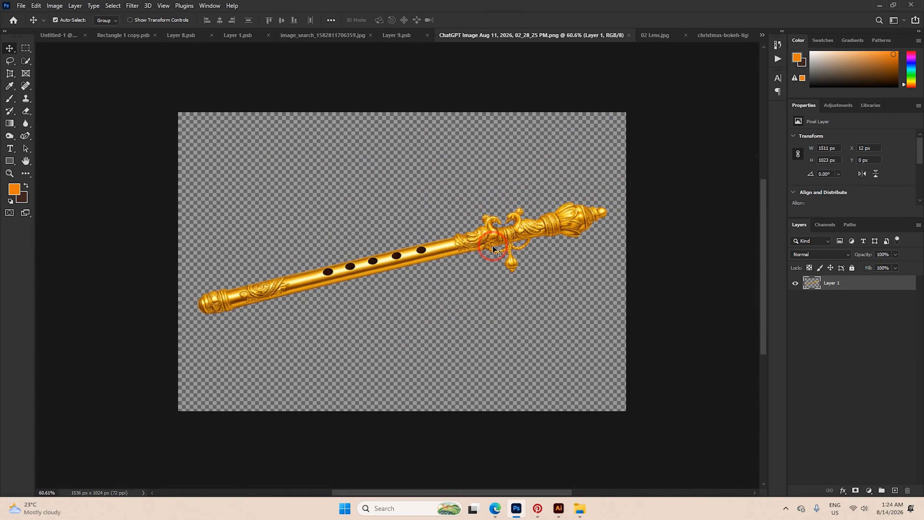
drag(228, 155, 391, 181)
scroll(393, 215, up, 3)
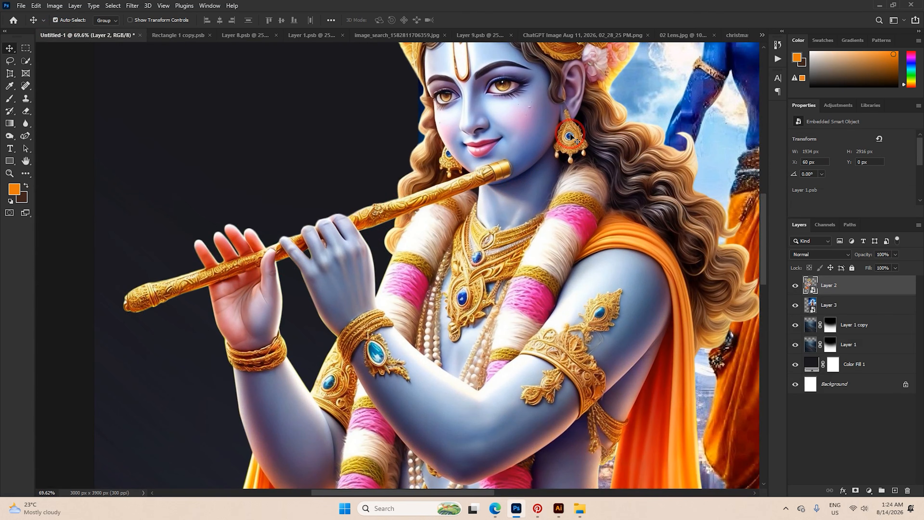
Look through the open source documents, including the broken chain and speaker stack, for the golden flute image.
click(303, 36)
click(387, 36)
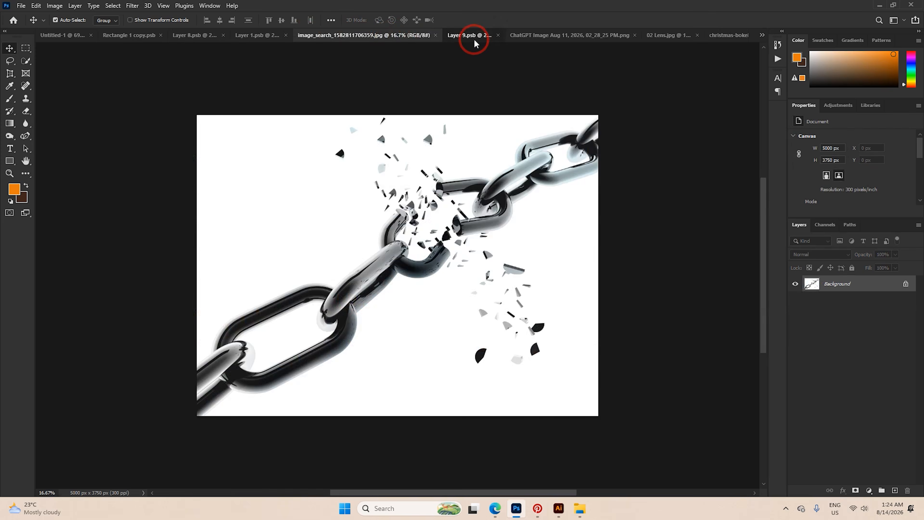
click(473, 39)
click(214, 40)
click(163, 36)
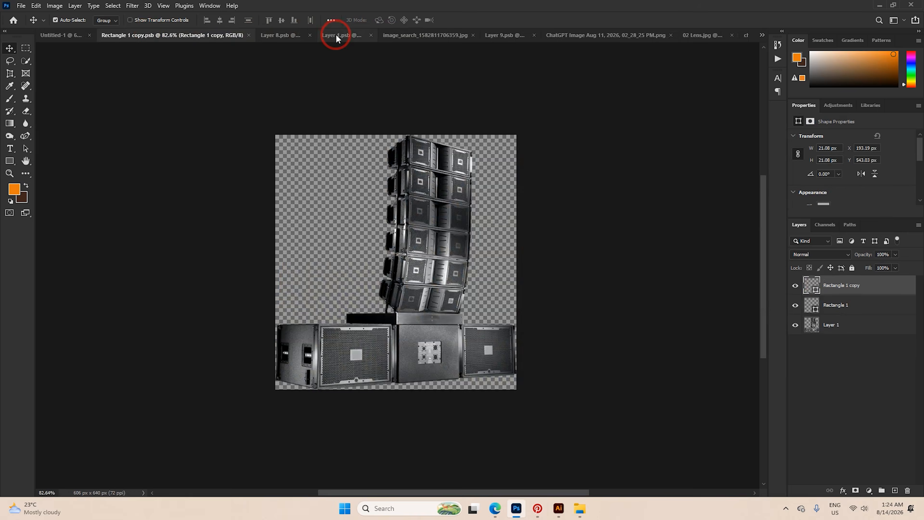
click(336, 37)
click(373, 36)
click(473, 39)
click(550, 37)
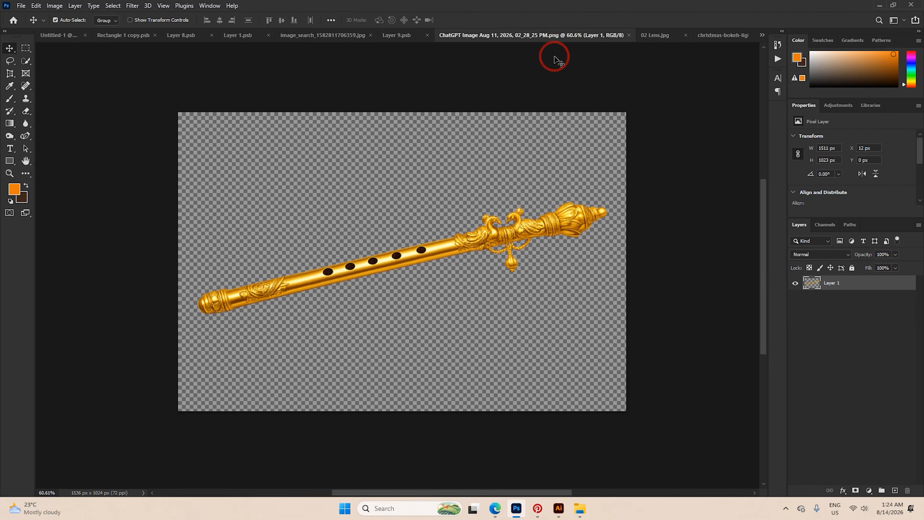
Convert the golden flute layer to a smart object, copy it and paste it into Untitled-1 just above Layer 3.
right_click(833, 289)
click(739, 222)
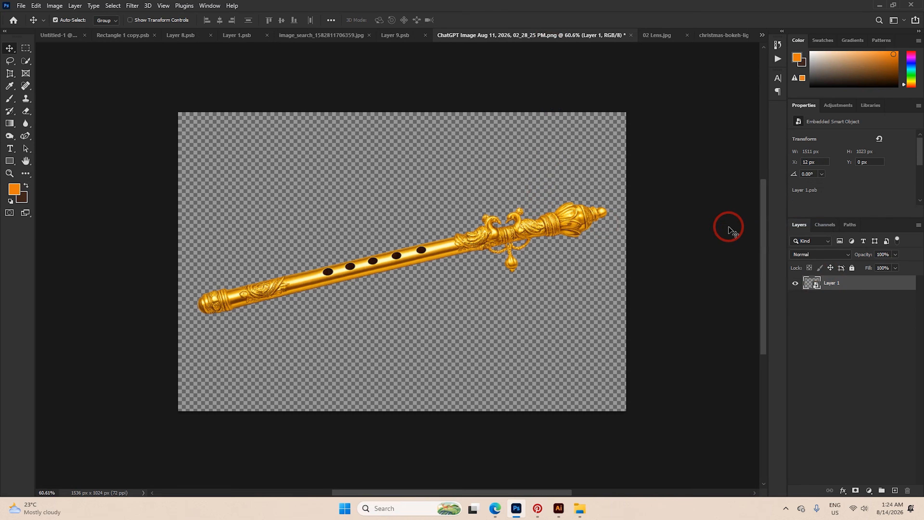
scroll(274, 179, down, 6)
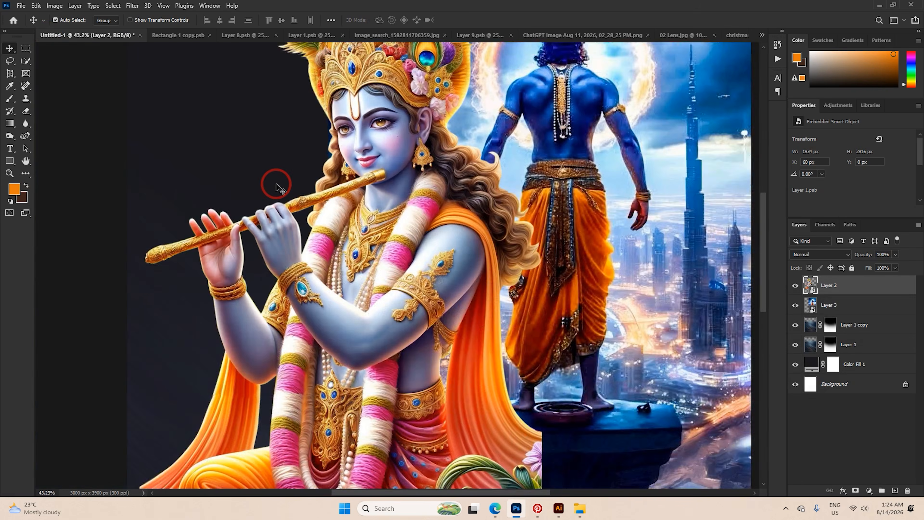
click(828, 304)
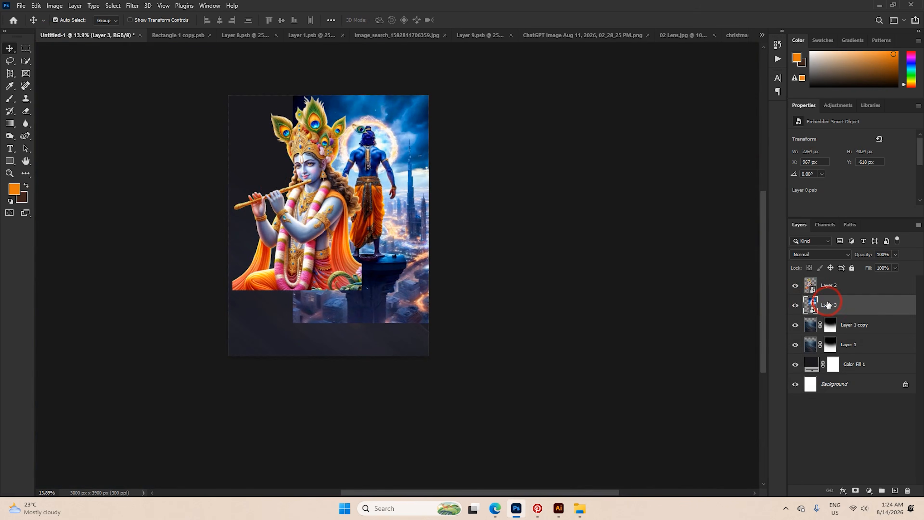
click(796, 305)
key(ctrl+v)
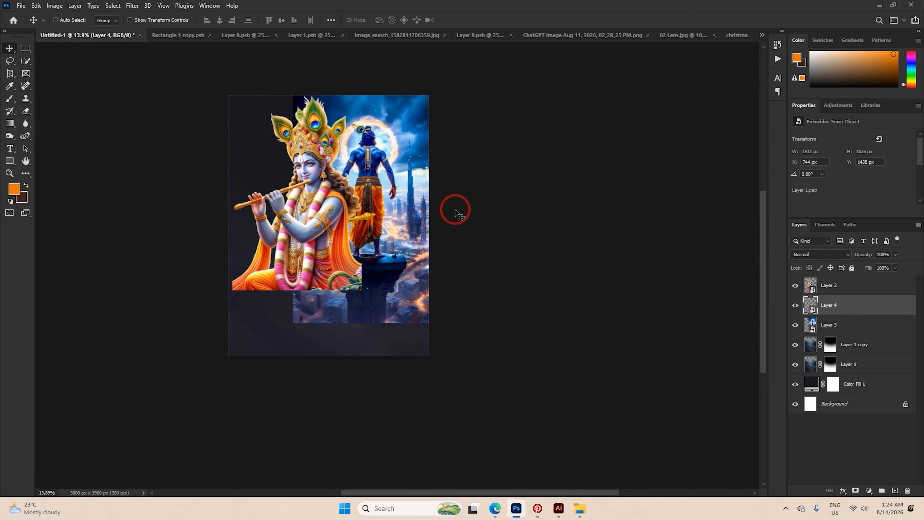
Scale the pasted flute to about 41.45%, rotate it to about -58.45° and place it behind the flute-playing Krishna's crown.
key(ctrl+t)
scroll(387, 196, up, 4)
drag(401, 200, 340, 112)
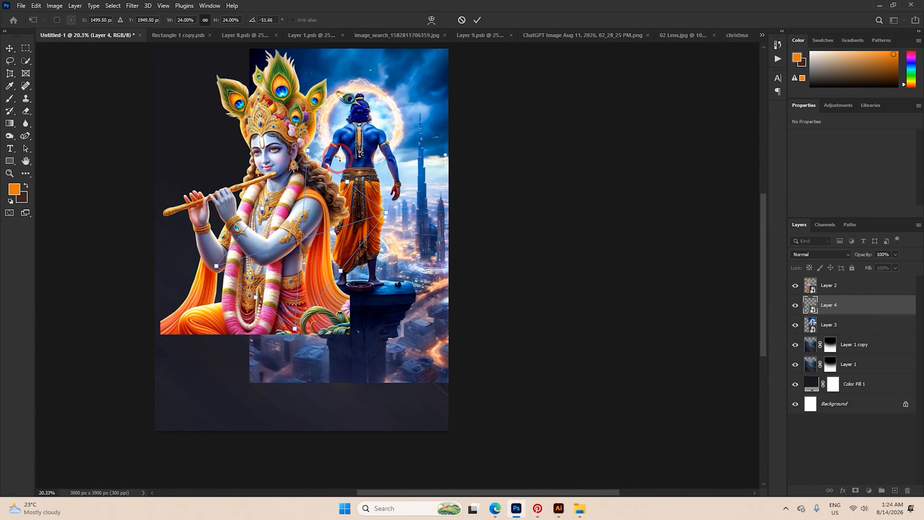
drag(347, 182, 398, 86)
drag(380, 156, 347, 90)
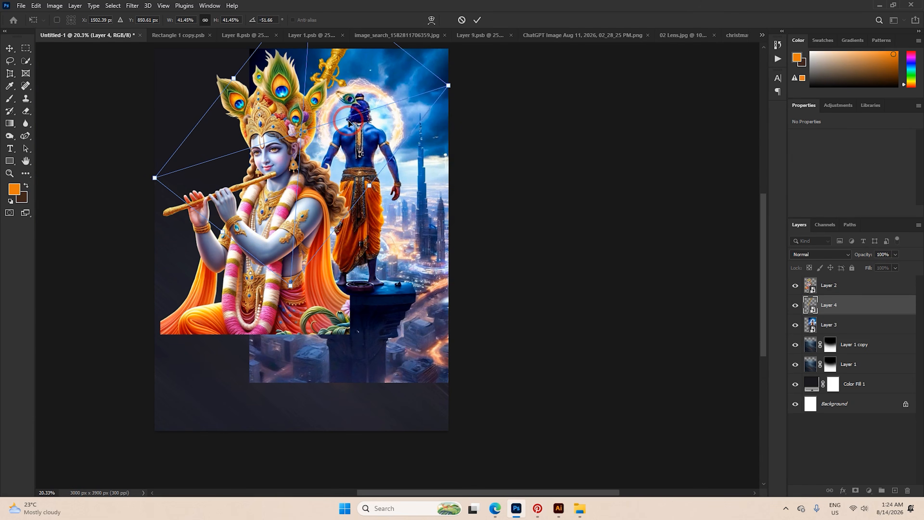
drag(374, 120, 456, 255)
drag(488, 170, 479, 152)
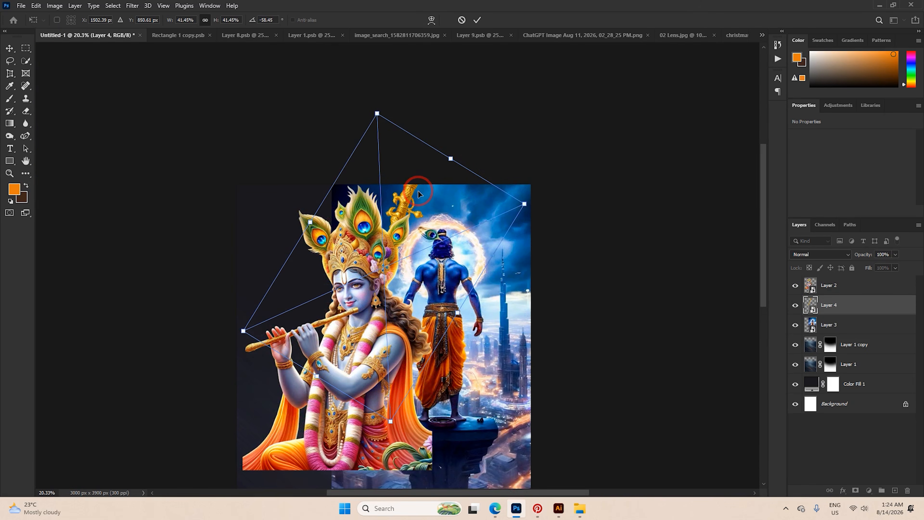
mouse_move(418, 191)
mouse_down()
mouse_move(444, 145)
mouse_move(428, 186)
mouse_up()
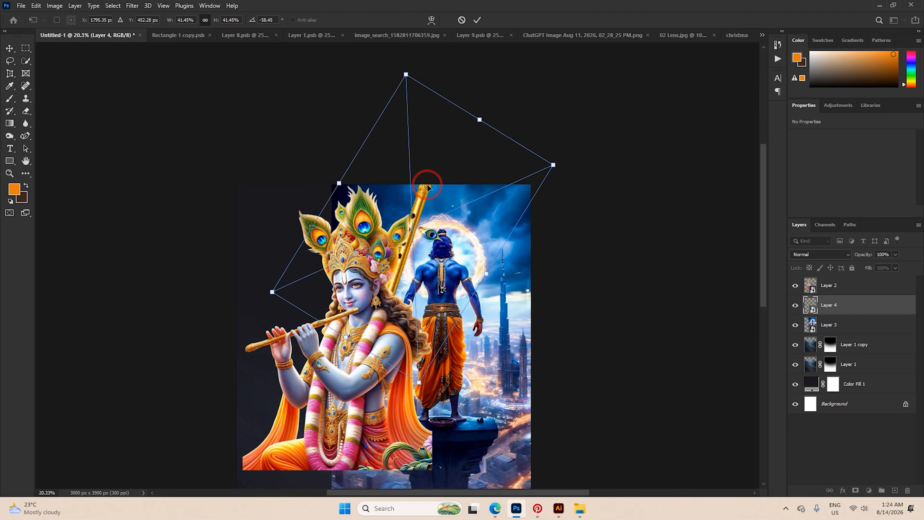
Flip the golden flute vertically, enlarge it to about 42.70% and rotate it to about -85.52° so it leans beside the crown.
right_click(428, 186)
click(451, 368)
drag(547, 239, 338, 171)
drag(408, 216, 395, 221)
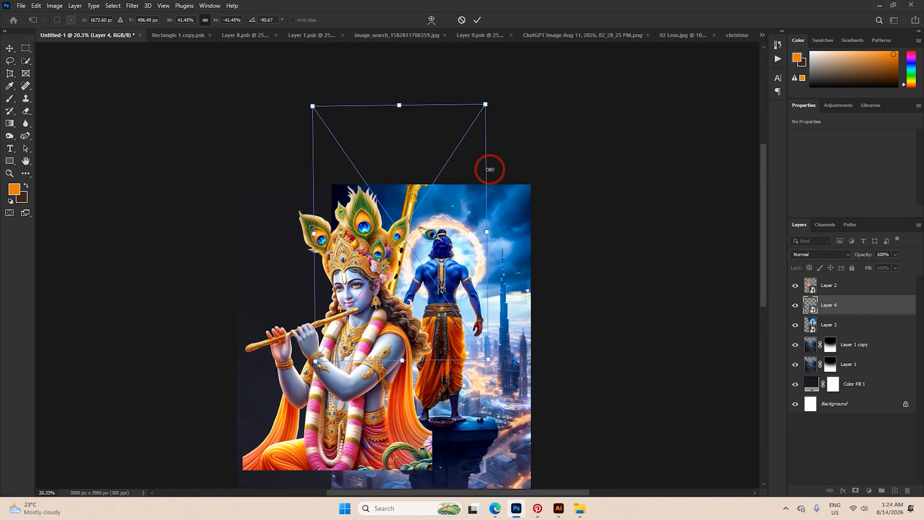
drag(490, 170, 514, 174)
drag(451, 164, 446, 168)
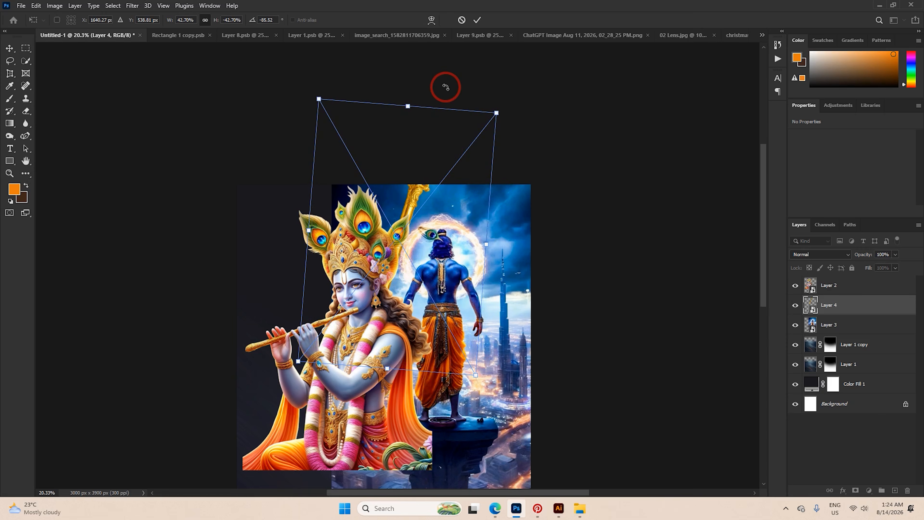
click(475, 24)
Shift the flute-playing Krishna slightly left, lower the standing Krishna and move the golden flute right to about X 766 px, Y -840 px.
mouse_move(370, 276)
mouse_down()
mouse_move(365, 262)
mouse_move(363, 279)
mouse_up()
drag(446, 275, 445, 288)
drag(407, 208, 435, 213)
key(ctrl+t)
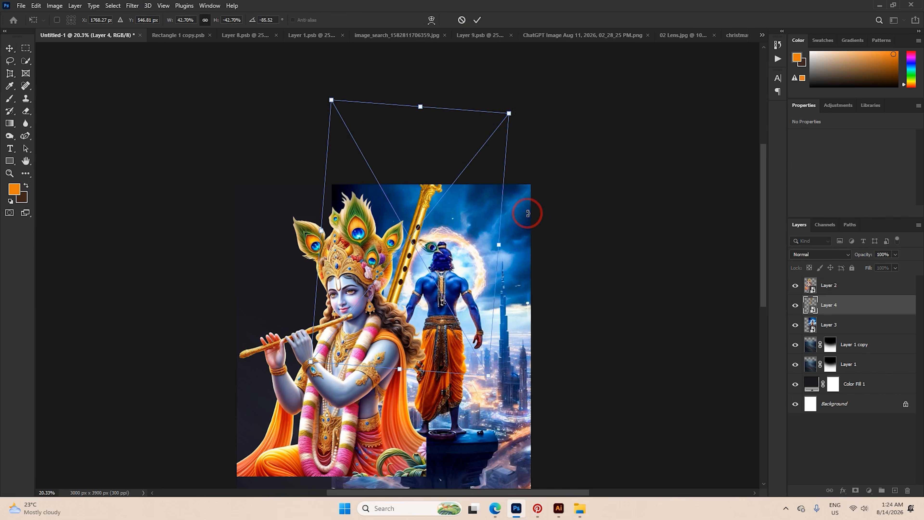
click(477, 20)
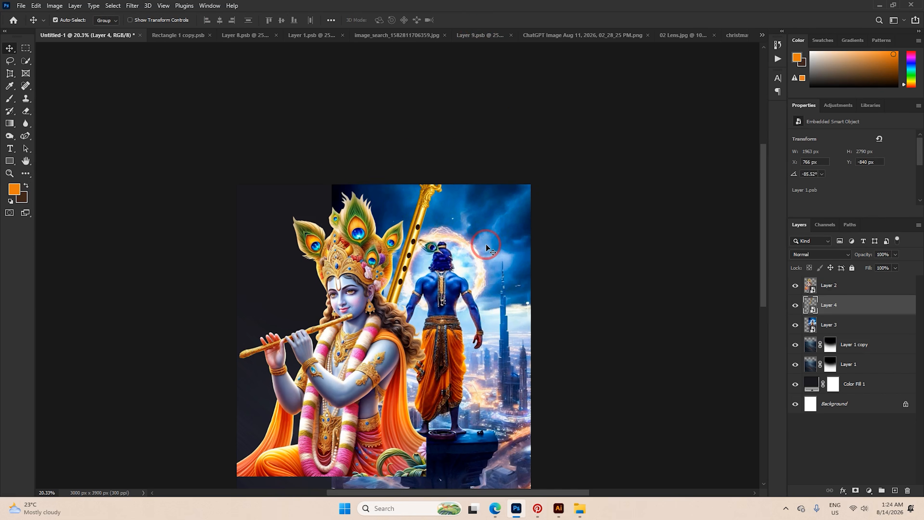
Enlarge the standing Krishna on Layer 3 to about 2421 x 4303 px and position it right of the golden flute.
click(479, 273)
key(ctrl+t)
drag(481, 305, 493, 290)
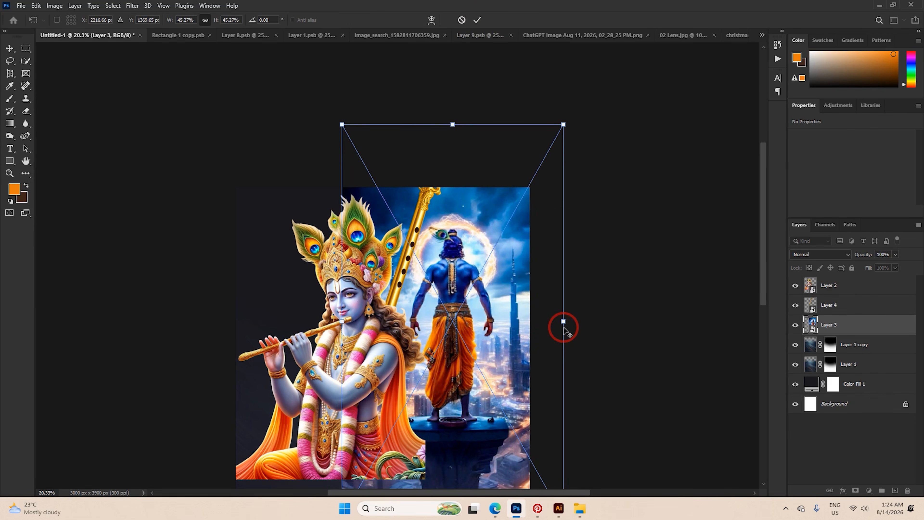
drag(563, 321, 556, 340)
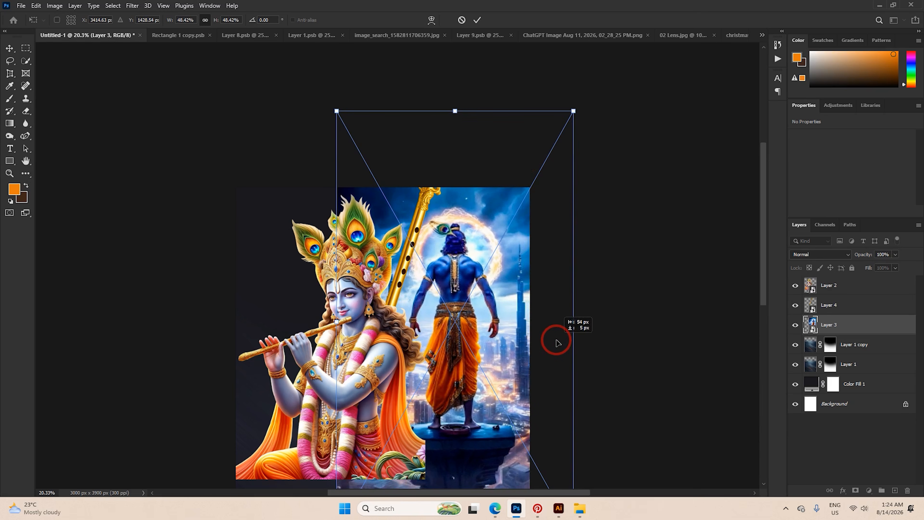
click(477, 20)
Enlarge the golden flute on Layer 4 to about 45.11%, extending it past the canvas's upper edge.
click(423, 204)
key(ctrl+t)
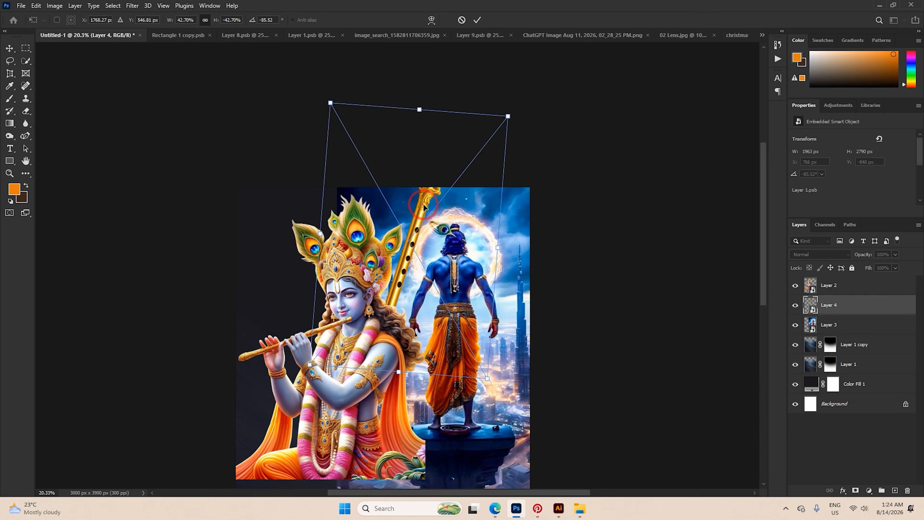
drag(420, 110, 424, 95)
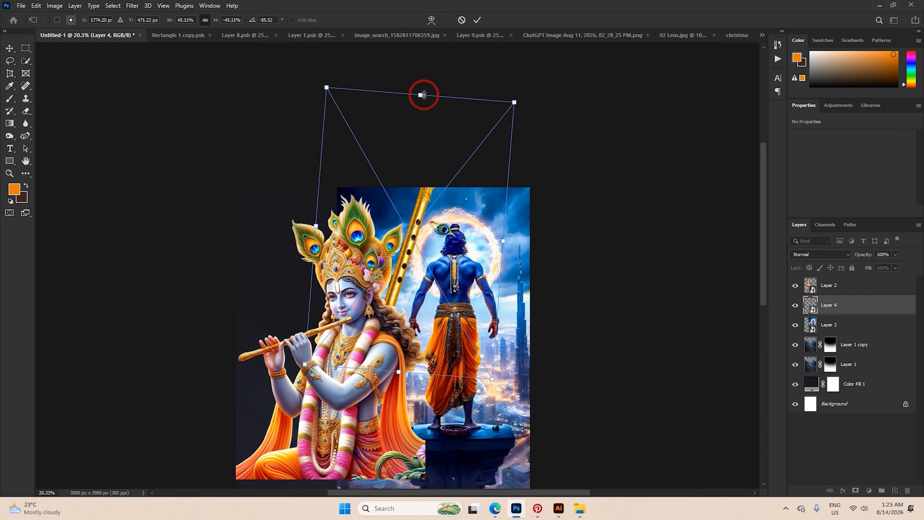
click(477, 20)
Shift the flute-playing Krishna left until the tip of the flute in the hands meets the canvas edge.
click(368, 322)
key(ctrl+t)
drag(369, 323, 363, 324)
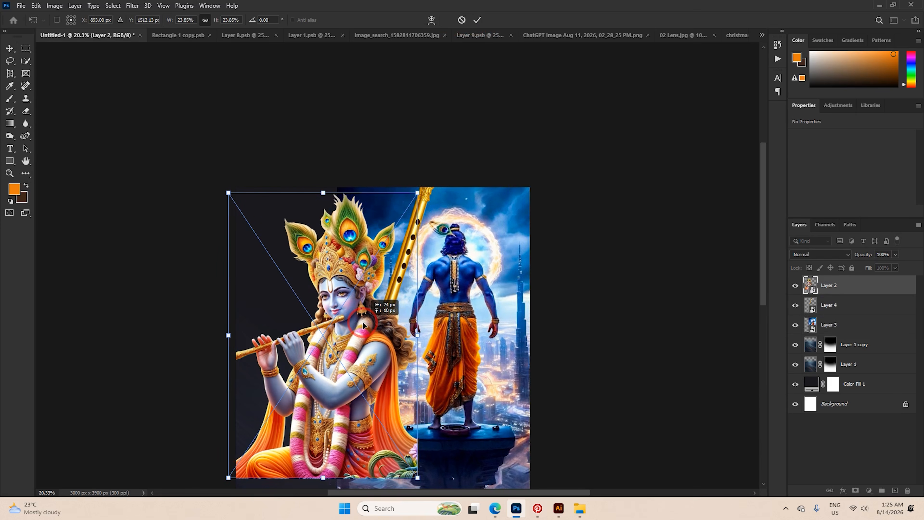
click(477, 20)
Try fading the lower part of the standing Krishna image with a layer mask and a very large soft black brush.
click(487, 333)
scroll(488, 333, up, 1)
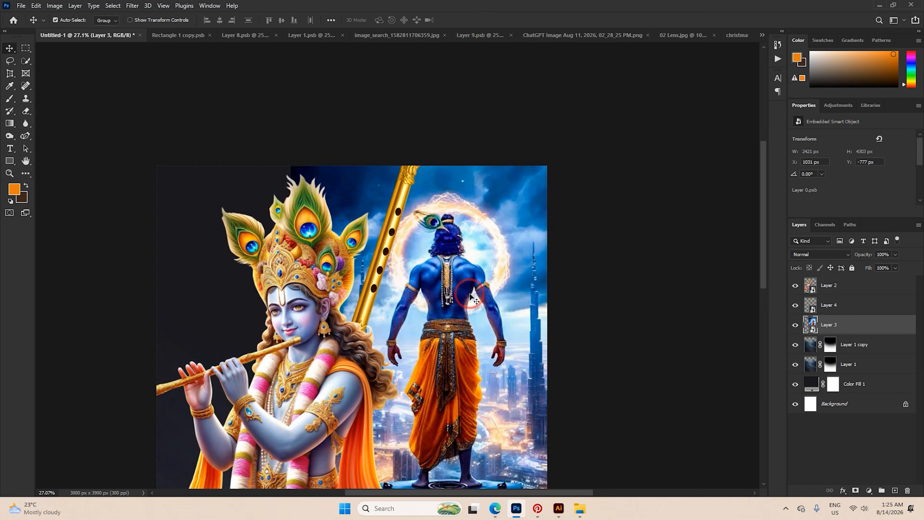
scroll(488, 333, down, 2)
scroll(487, 333, up, 1)
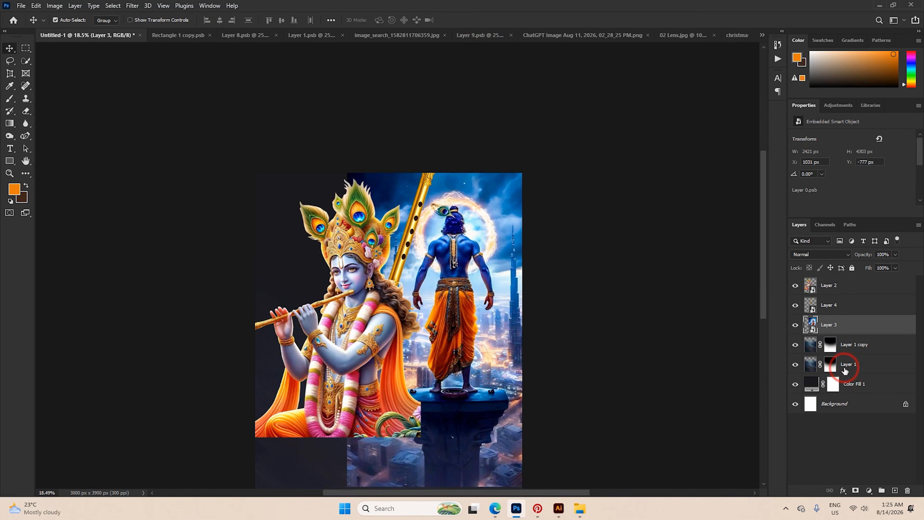
click(854, 491)
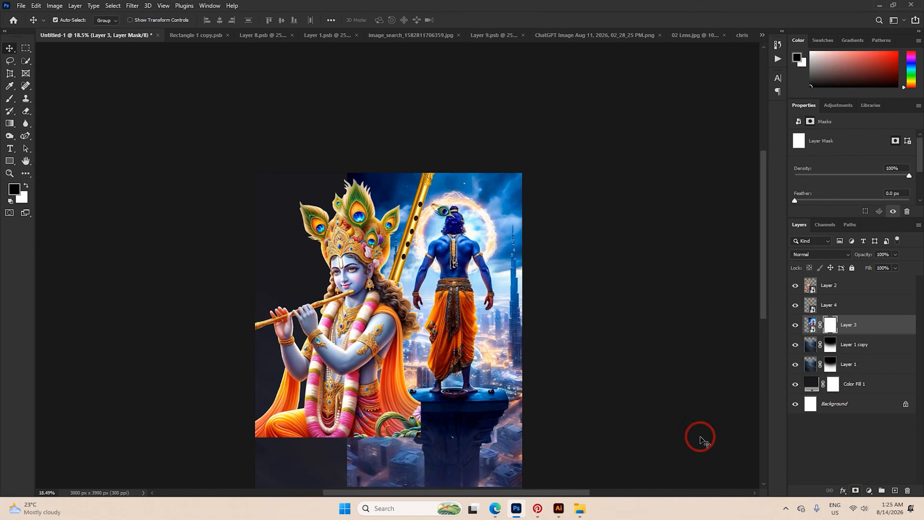
drag(447, 377, 448, 261)
key(b)
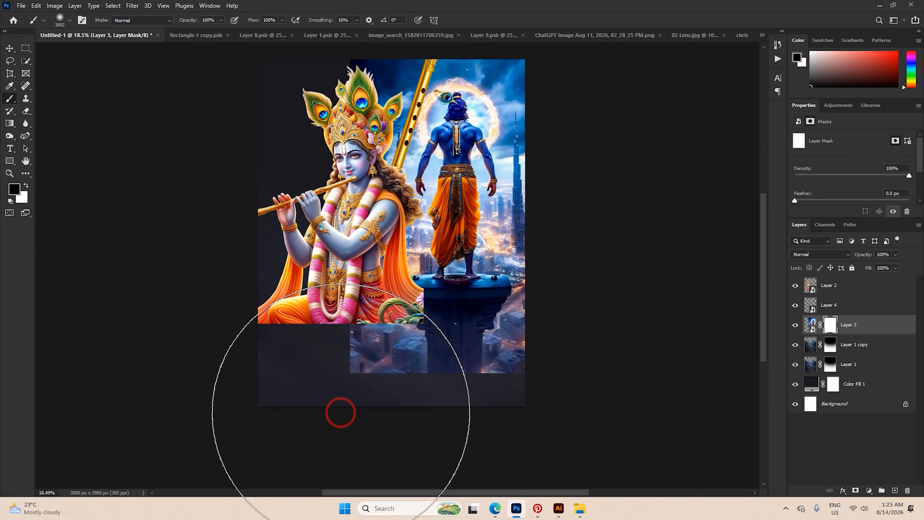
click(341, 411)
drag(402, 352, 336, 348)
click(435, 378)
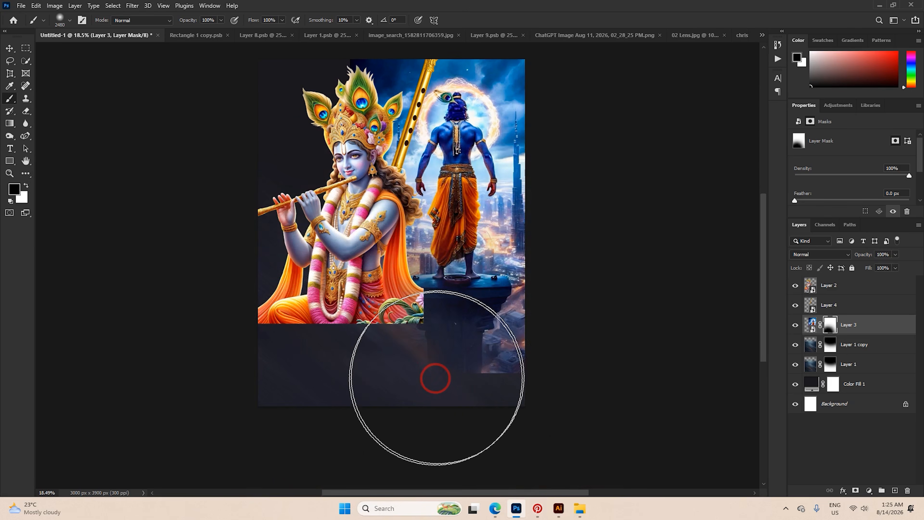
click(19, 196)
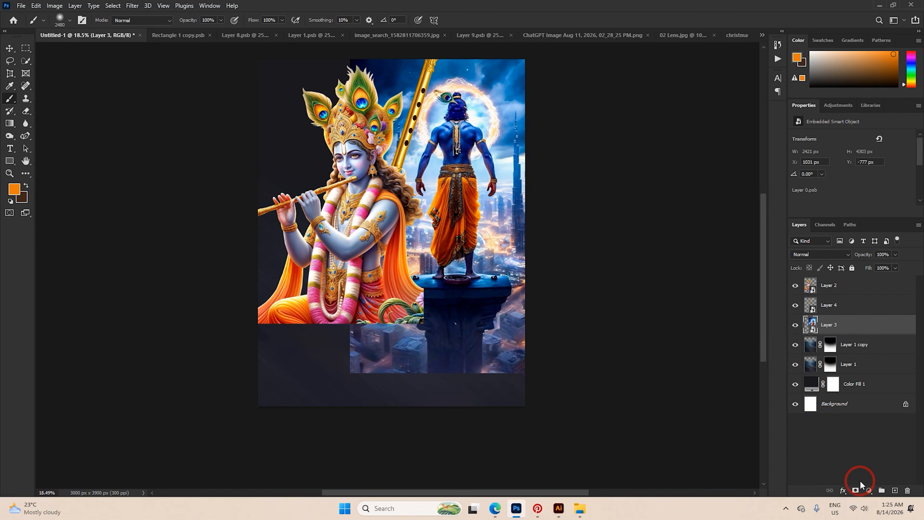
Add a layer mask to Layer 3 and fade the standing Krishna's legs, pedestal and lower city into the dark background.
click(856, 491)
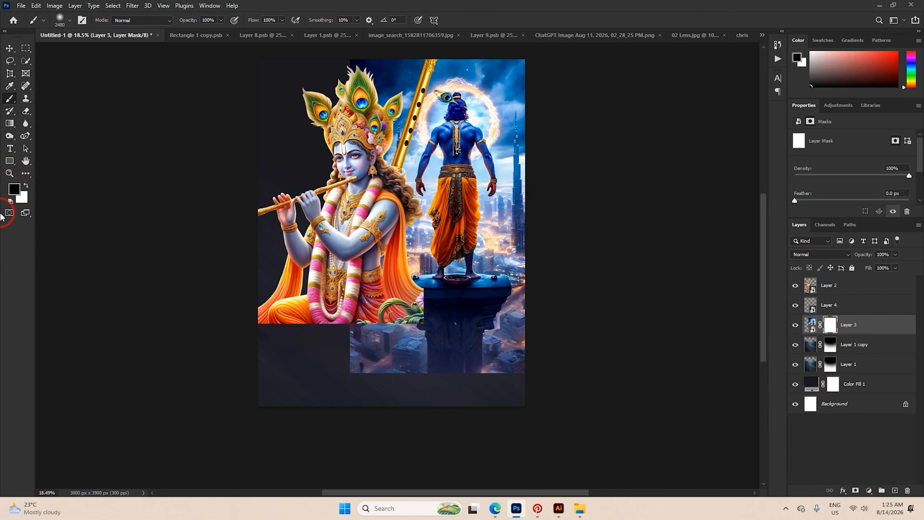
mouse_move(262, 413)
mouse_down()
mouse_move(320, 414)
mouse_move(326, 392)
mouse_move(447, 426)
mouse_move(527, 422)
mouse_move(484, 417)
mouse_move(567, 384)
mouse_move(577, 374)
mouse_move(557, 366)
mouse_move(570, 352)
mouse_move(527, 378)
mouse_move(421, 381)
mouse_move(442, 378)
mouse_move(409, 359)
mouse_move(443, 362)
mouse_move(447, 328)
mouse_move(559, 287)
mouse_move(589, 245)
mouse_move(432, 317)
mouse_up()
mouse_move(470, 202)
mouse_down()
mouse_move(469, 341)
mouse_move(471, 312)
mouse_up()
Mask out Layer 3's blue sky between the golden flute and the seated Krishna's crown with a 100% hardness black brush.
drag(373, 239, 358, 213)
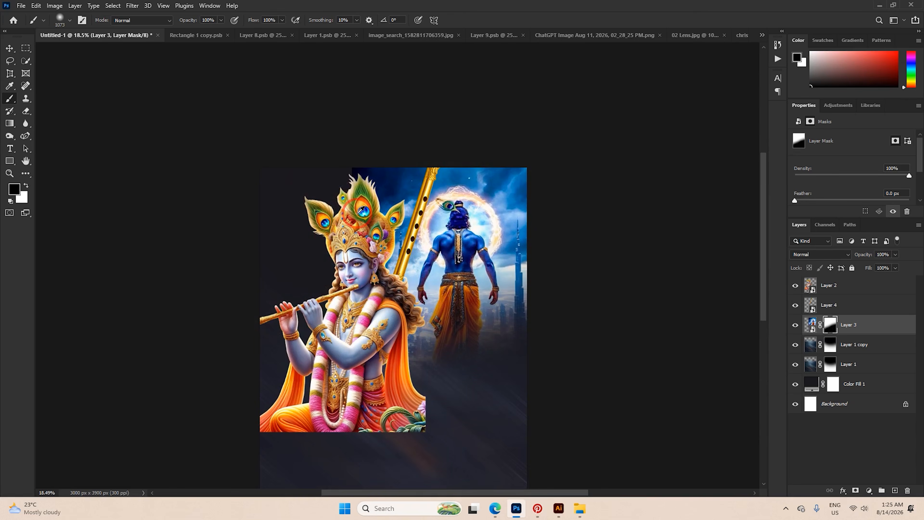
scroll(361, 210, up, 4)
right_click(361, 196)
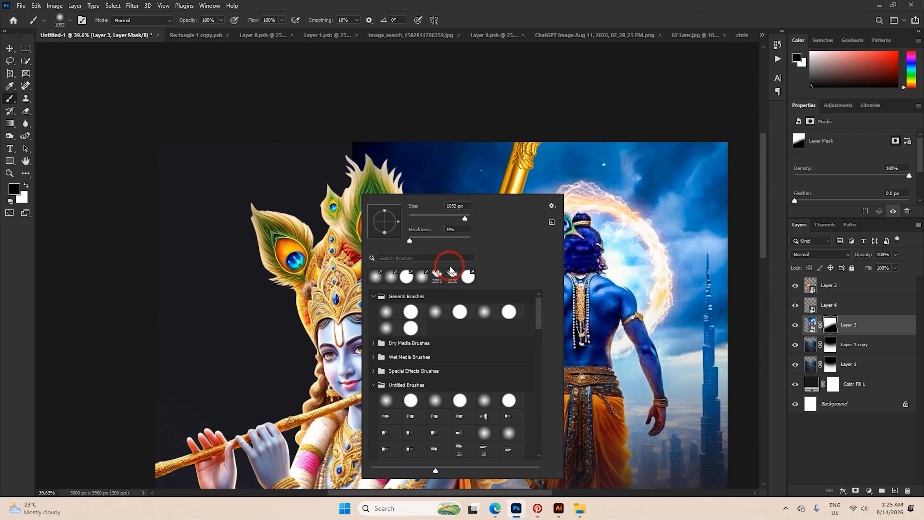
drag(479, 239, 504, 238)
click(321, 156)
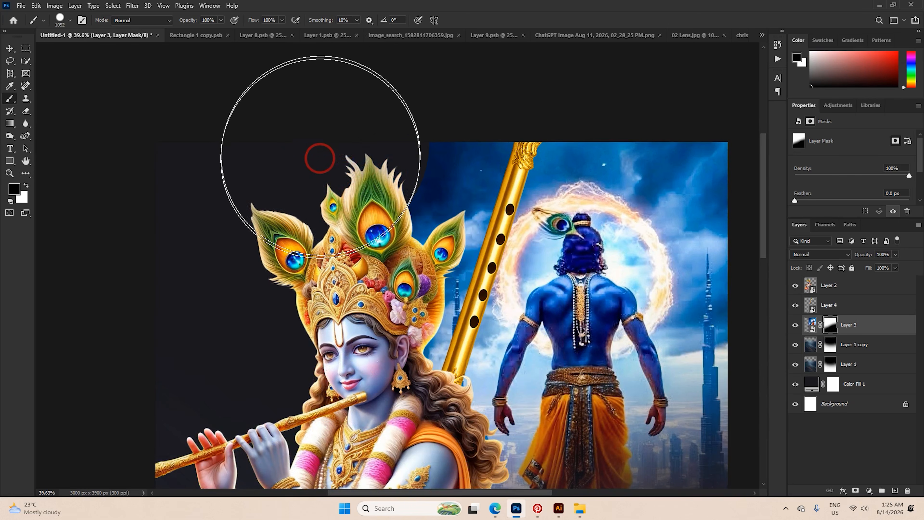
drag(347, 168, 318, 169)
mouse_move(417, 138)
mouse_down()
mouse_move(392, 175)
mouse_move(386, 211)
mouse_move(456, 139)
mouse_move(435, 190)
mouse_move(503, 185)
mouse_move(509, 162)
mouse_move(546, 170)
mouse_up()
key(ctrl+z)
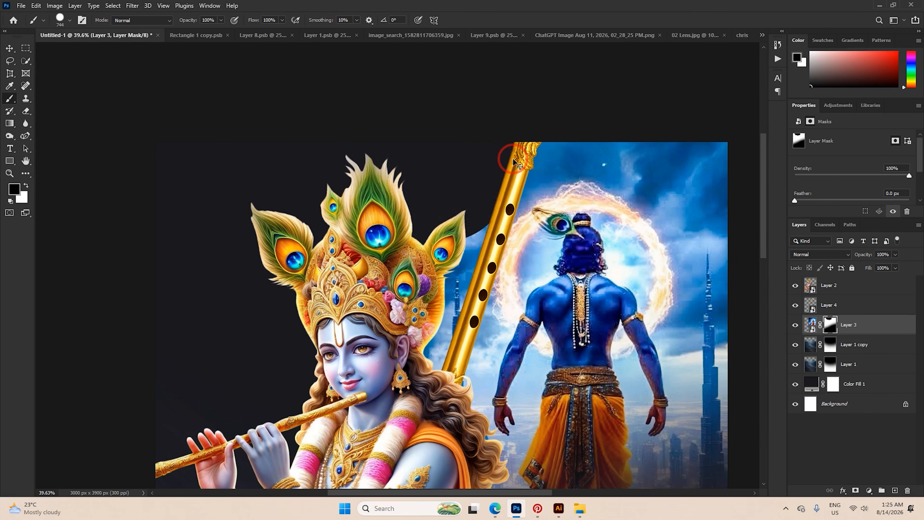
drag(431, 196, 422, 236)
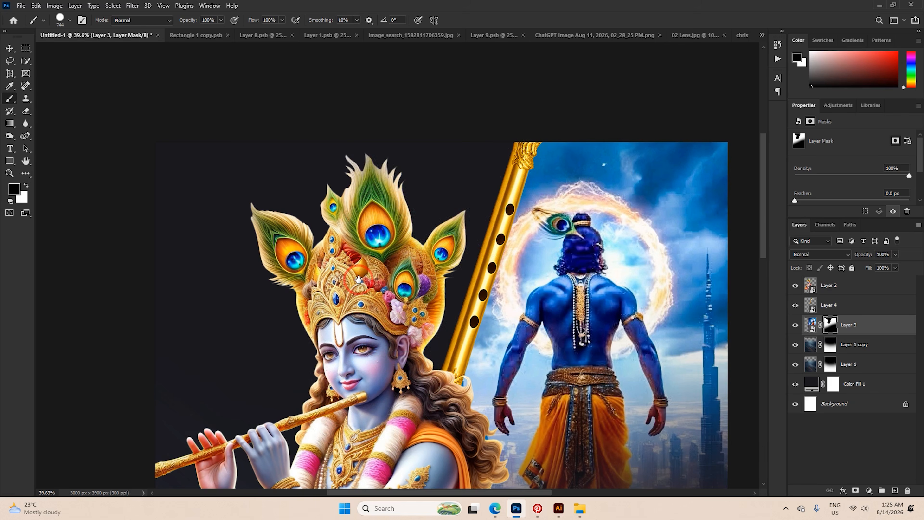
Move the flute-playing Krishna on Layer 2 to X 0 px, Y 0 px.
scroll(355, 251, down, 3)
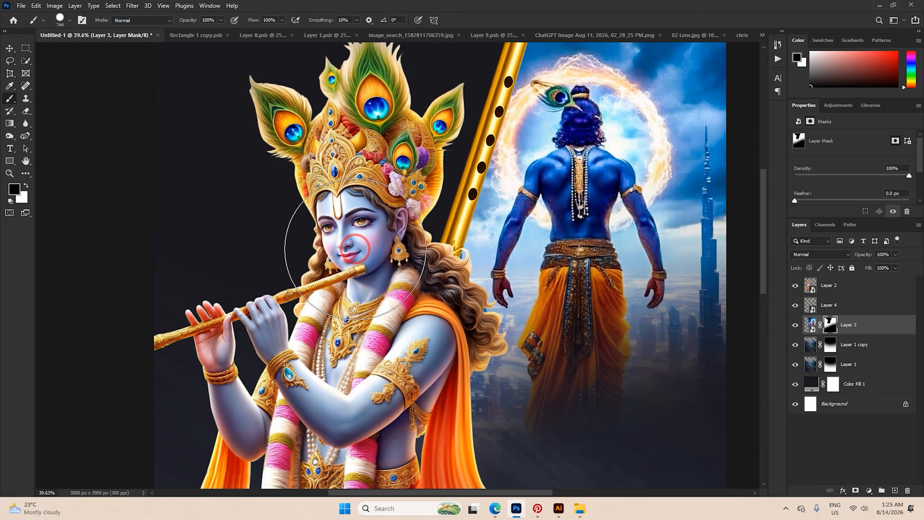
click(9, 47)
scroll(393, 203, down, 3)
drag(388, 198, 389, 193)
click(833, 325)
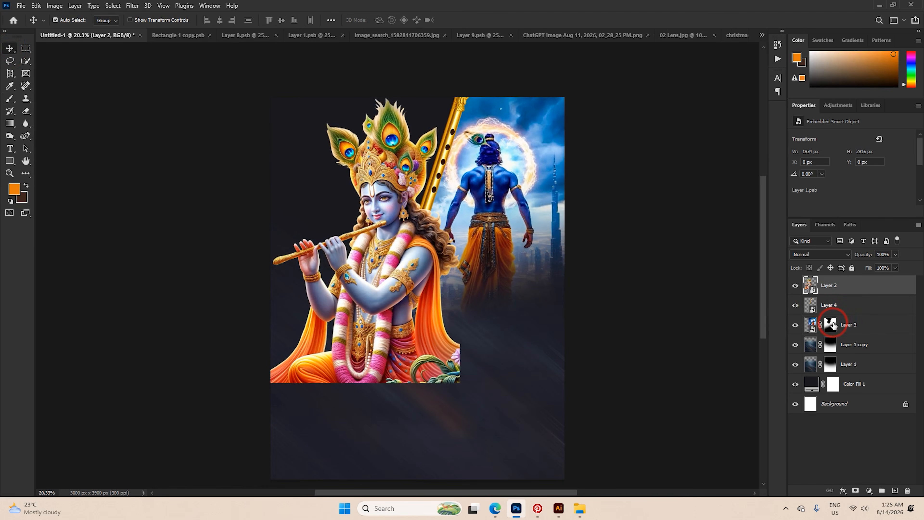
Add a layer mask to Layer 2 and fade the flute-playing Krishna's lower body into the background with a soft 2022 px black brush.
click(856, 490)
key(b)
right_click(402, 278)
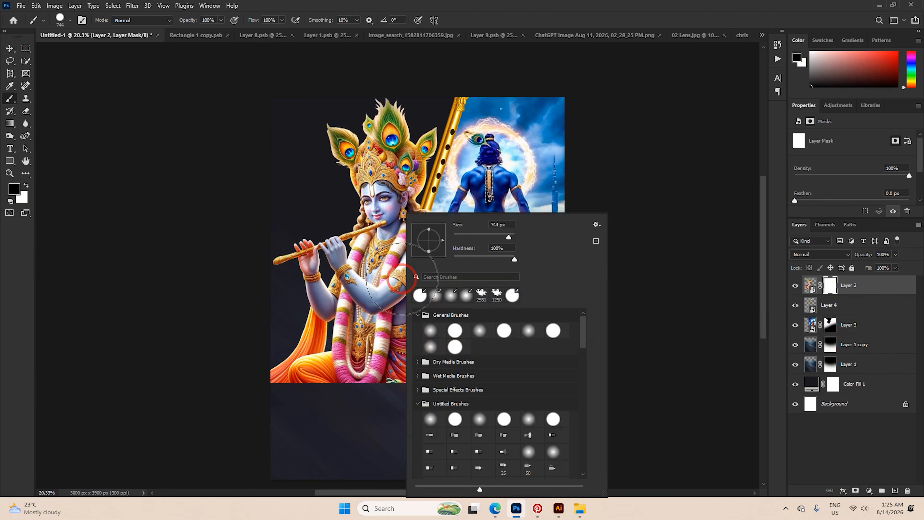
click(381, 277)
drag(350, 336, 411, 335)
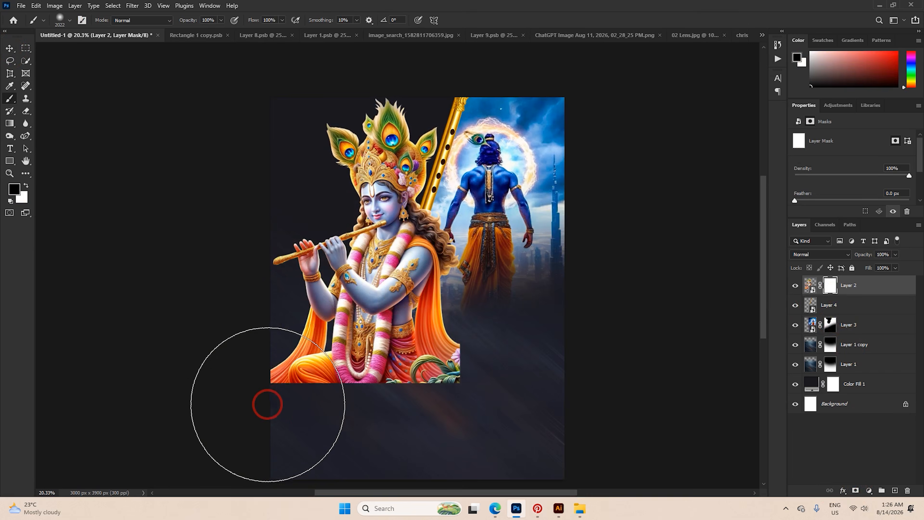
click(266, 405)
click(256, 408)
mouse_move(297, 414)
mouse_down()
mouse_move(432, 420)
mouse_move(403, 416)
mouse_move(369, 428)
mouse_move(465, 421)
mouse_up()
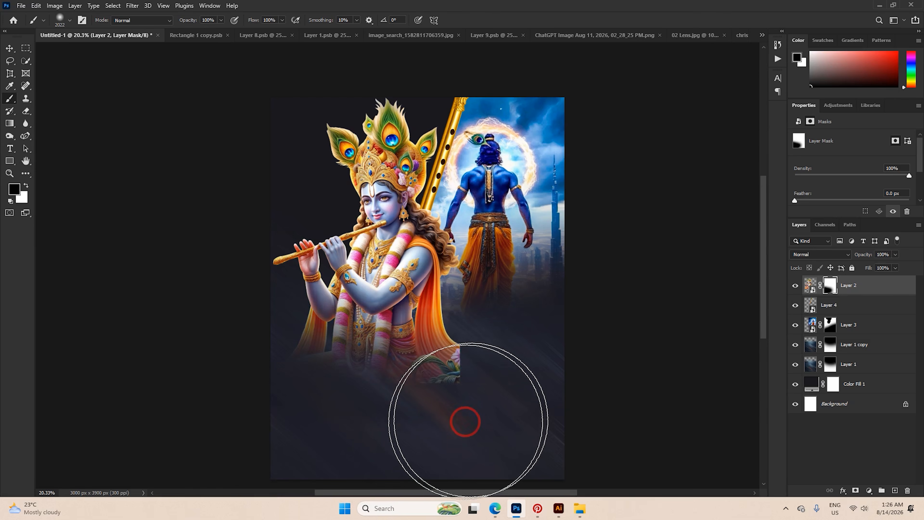
scroll(552, 341, down, 2)
scroll(494, 392, up, 2)
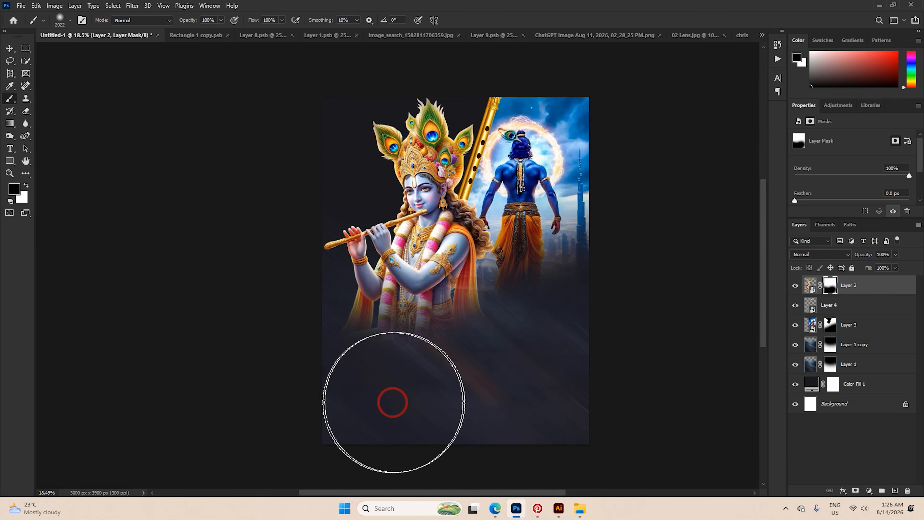
scroll(451, 359, up, 2)
key(ctrl+t)
scroll(420, 342, down, 1)
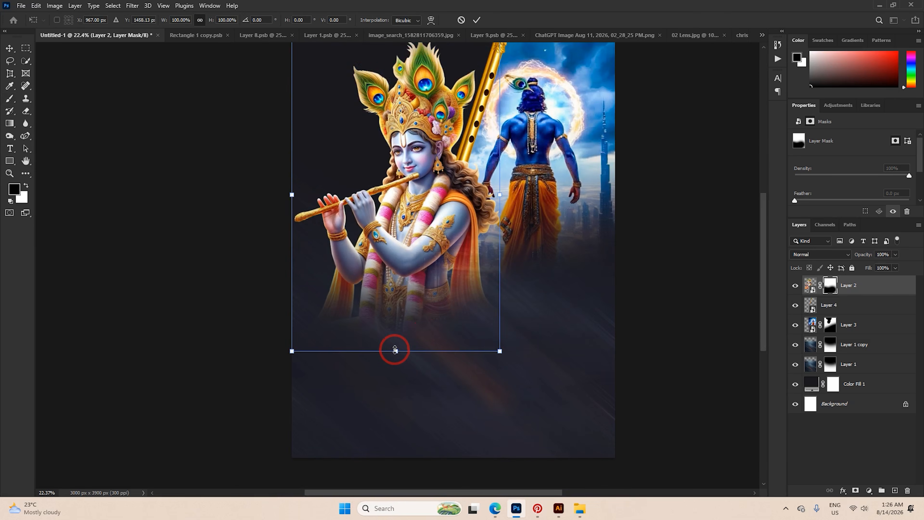
drag(395, 350, 436, 324)
scroll(433, 264, up, 3)
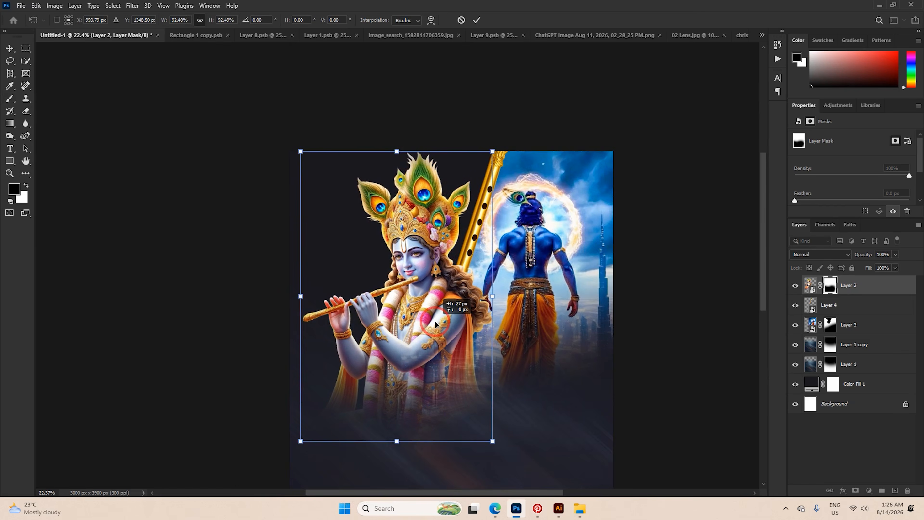
click(462, 21)
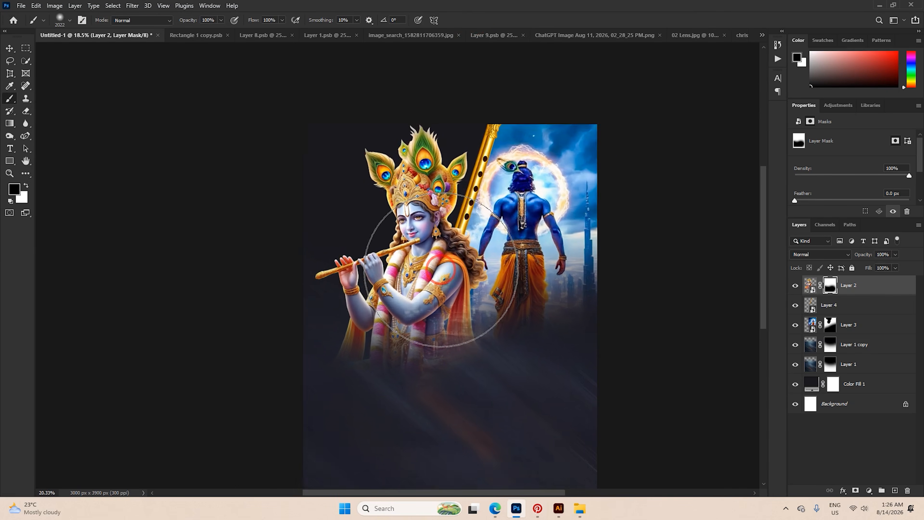
Refine Layer 2's mask with a soft 1165 px brush, restoring the flute player's waist and drapery in white and fading the lower edge in black.
alt+right_click(431, 260)
key(ctrl+z)
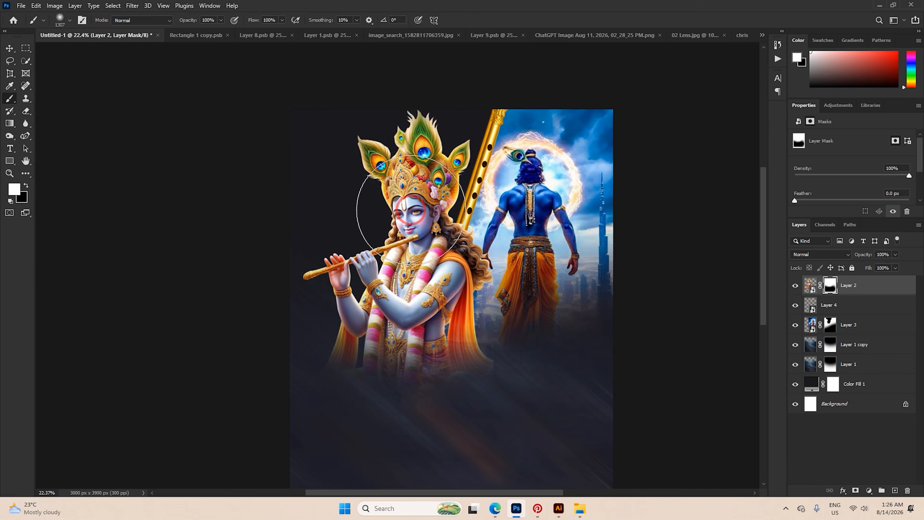
scroll(436, 258, up, 5)
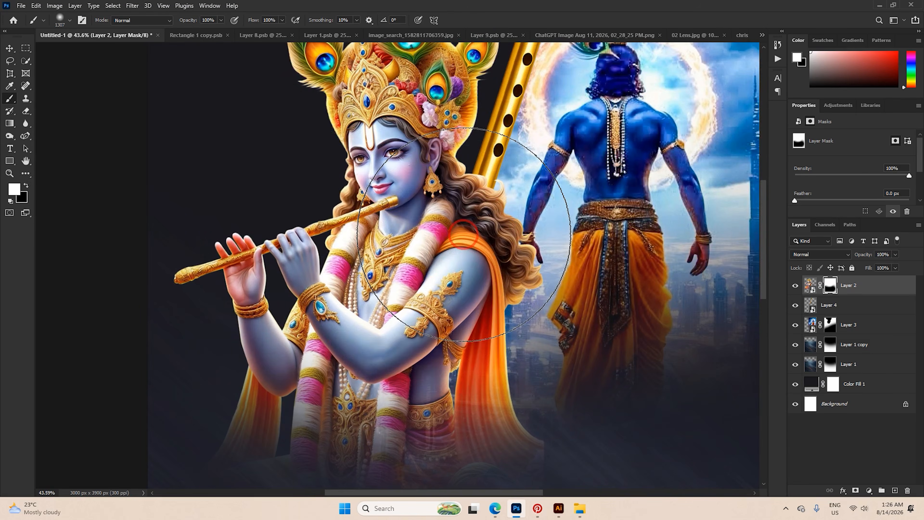
drag(436, 256, 426, 252)
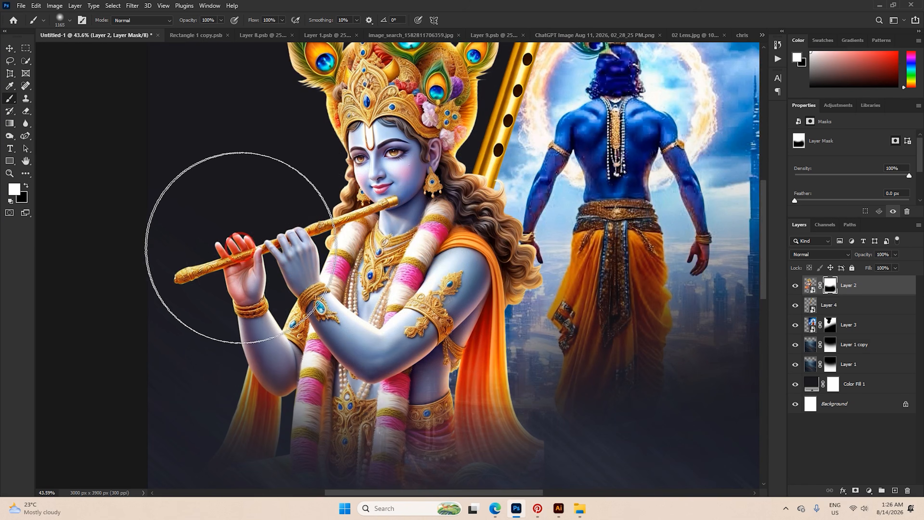
click(466, 261)
scroll(457, 287, down, 3)
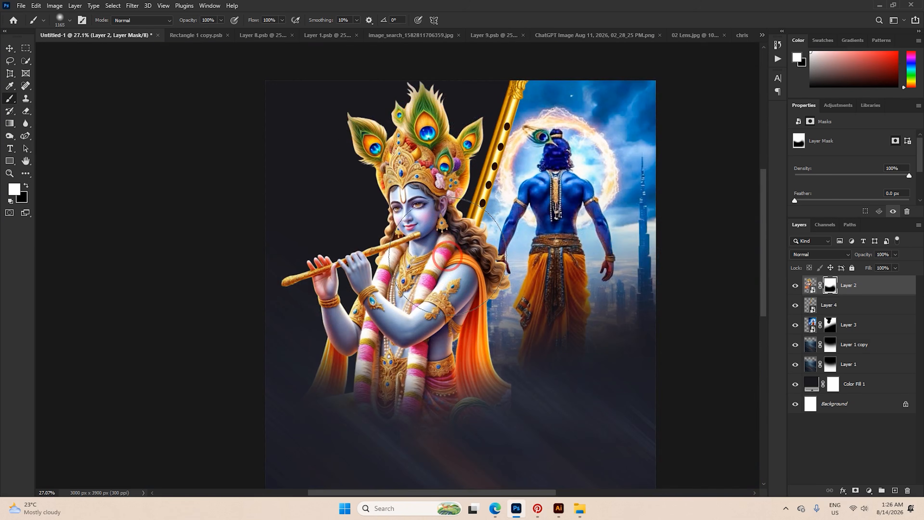
scroll(384, 140, down, 1)
key(x)
scroll(515, 351, up, 1)
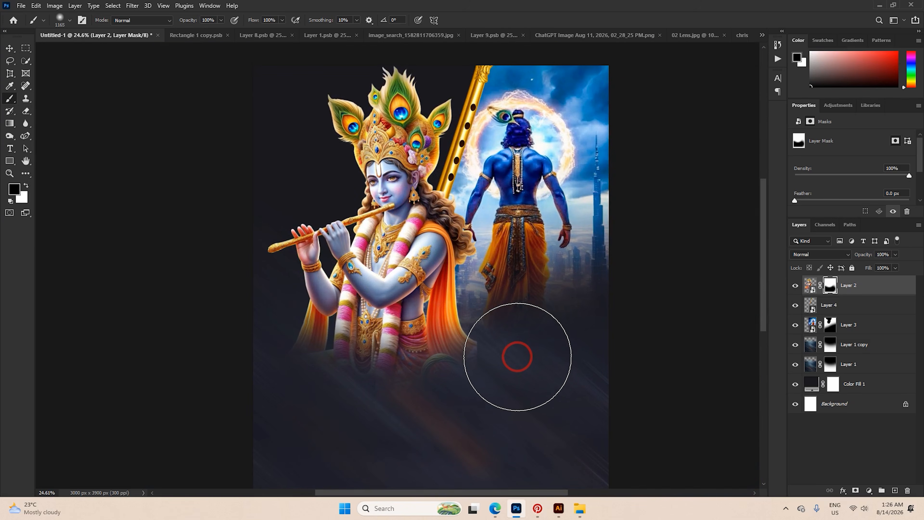
scroll(467, 281, down, 1)
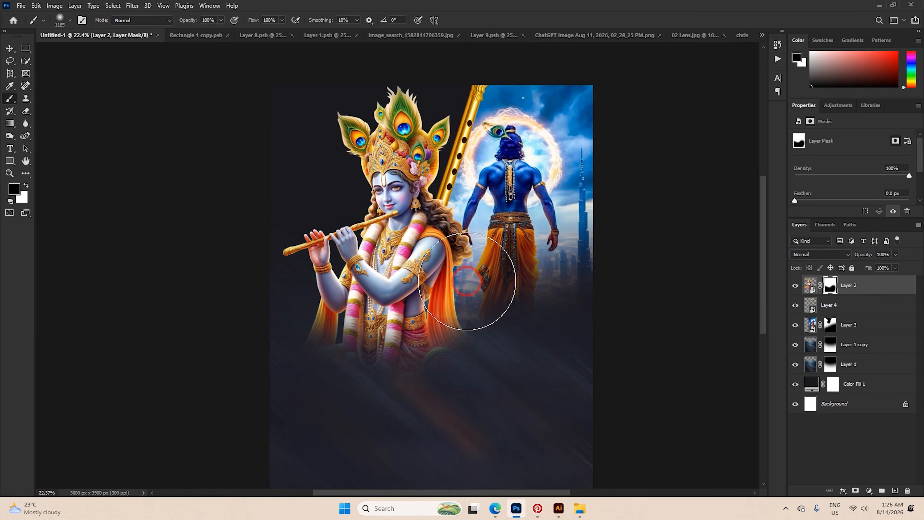
Delete the disabled layer mask from Layer 8 in Layer 8.psb and copy the orange light-streak artwork.
click(197, 39)
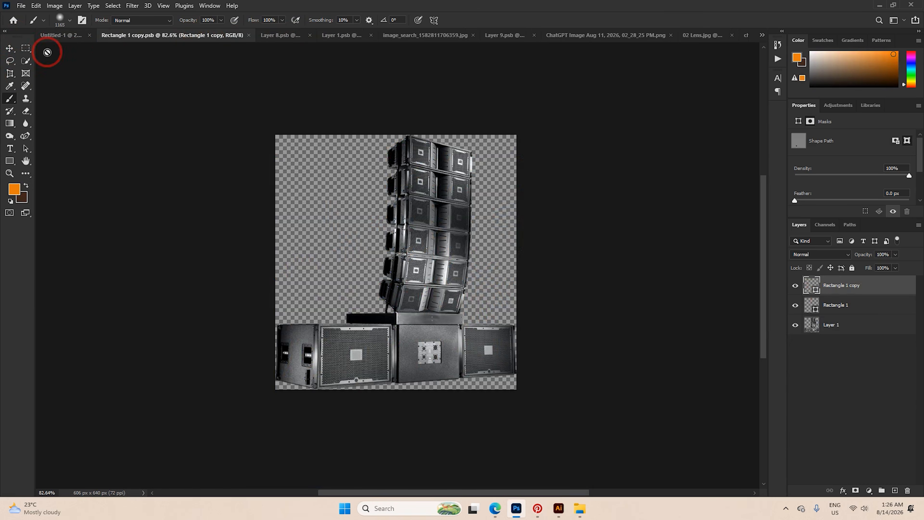
key(v)
click(281, 35)
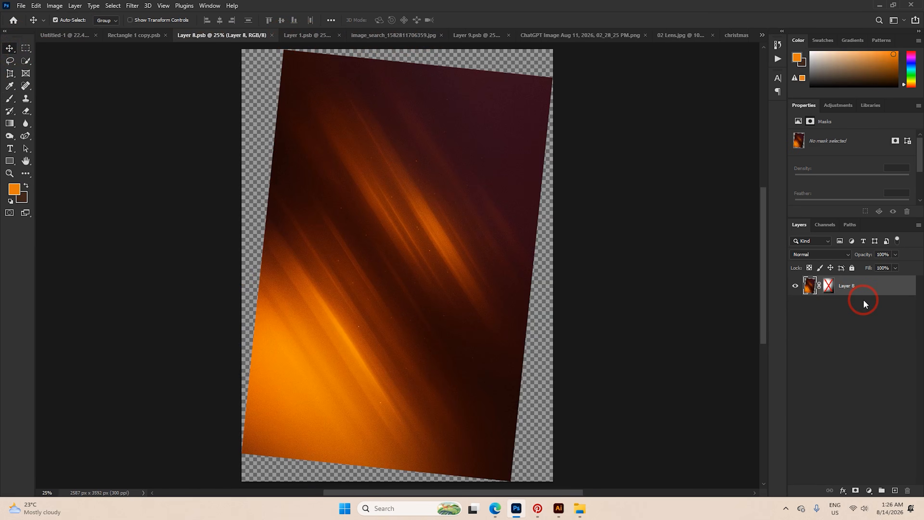
right_click(830, 286)
click(838, 305)
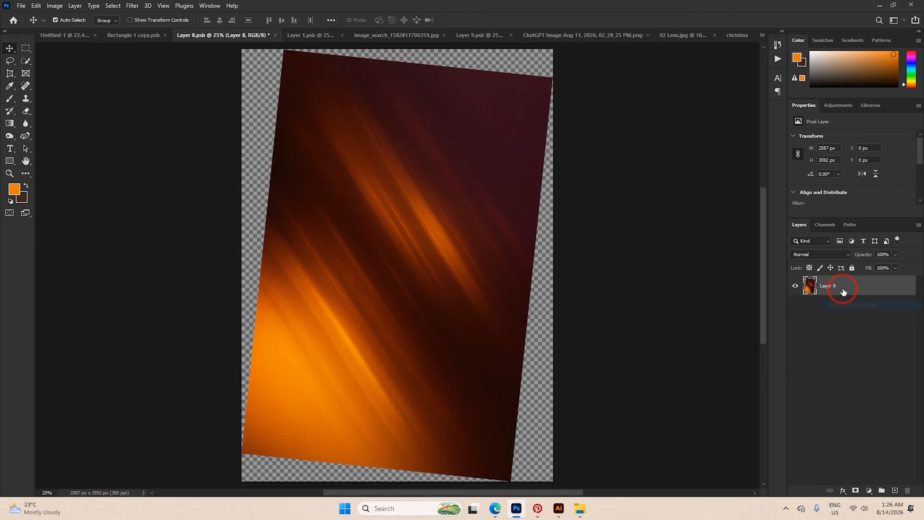
right_click(841, 292)
click(880, 279)
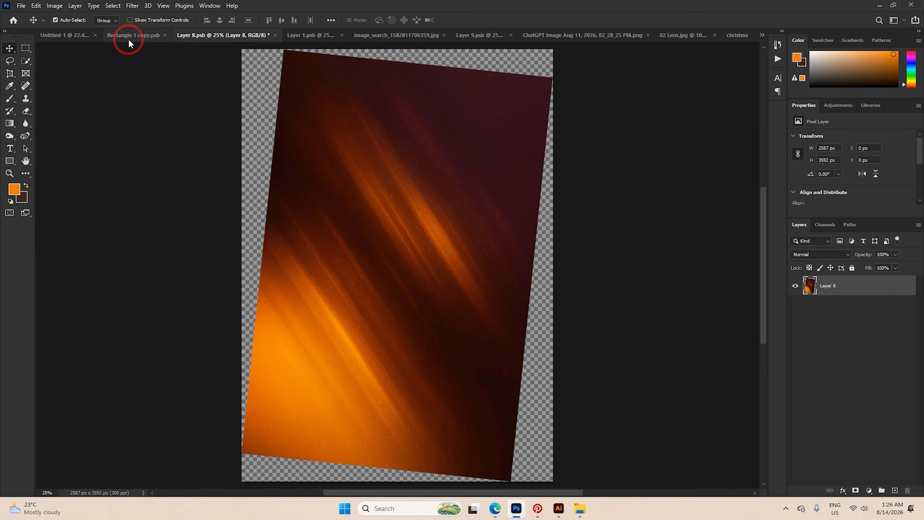
Paste the orange light-streak artwork above Color Fill 1 in Untitled-1 and position it behind the flute-playing Krishna.
click(64, 35)
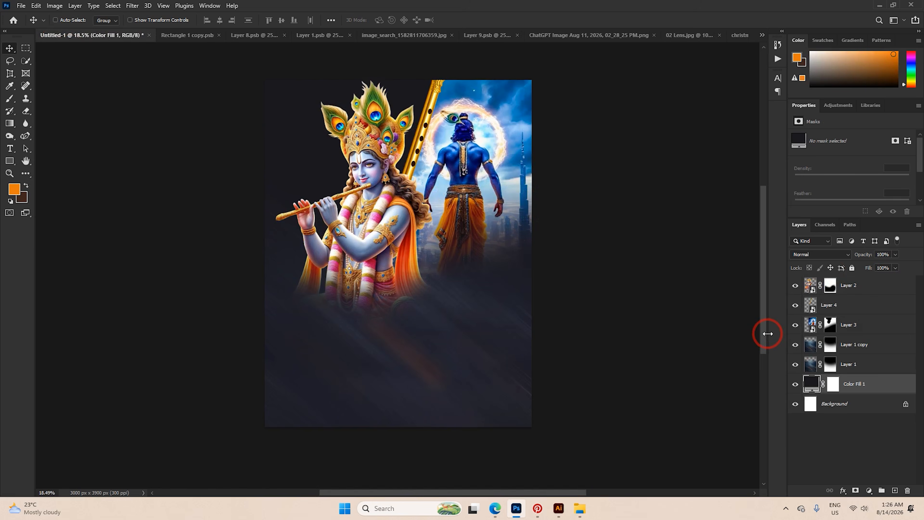
key(ctrl+v)
key(ctrl+t)
drag(430, 237, 368, 171)
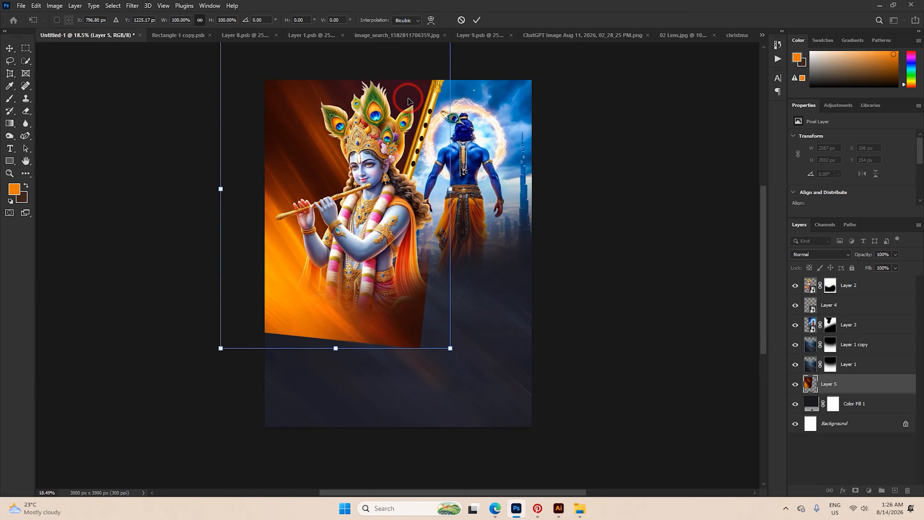
click(477, 21)
Add a layer mask to Layer 5 and fade the orange artwork's lower and inner edges with a soft 2020 px black brush.
click(829, 386)
click(855, 490)
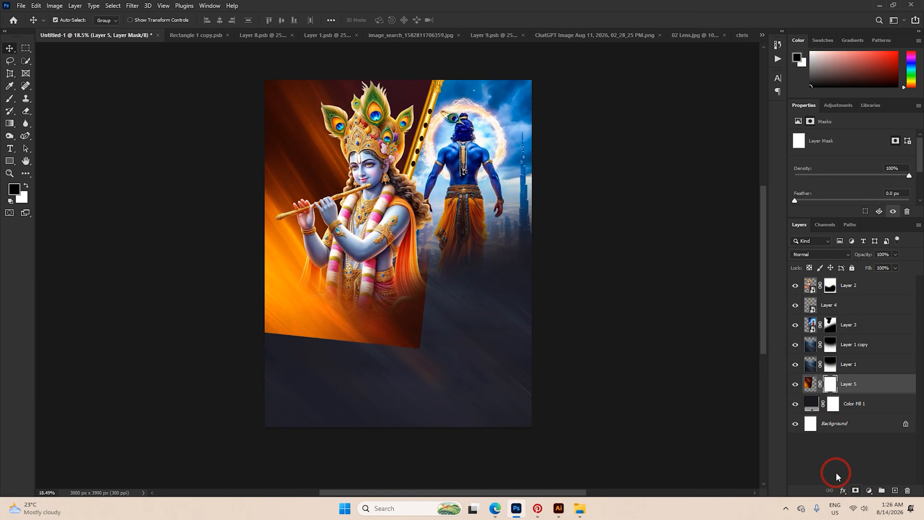
key(b)
mouse_move(425, 355)
mouse_down()
mouse_move(465, 352)
mouse_move(450, 368)
mouse_move(477, 264)
mouse_move(422, 355)
mouse_move(343, 383)
mouse_move(291, 380)
mouse_move(229, 320)
mouse_move(255, 350)
mouse_move(358, 390)
mouse_move(441, 377)
mouse_move(472, 352)
mouse_up()
click(455, 345)
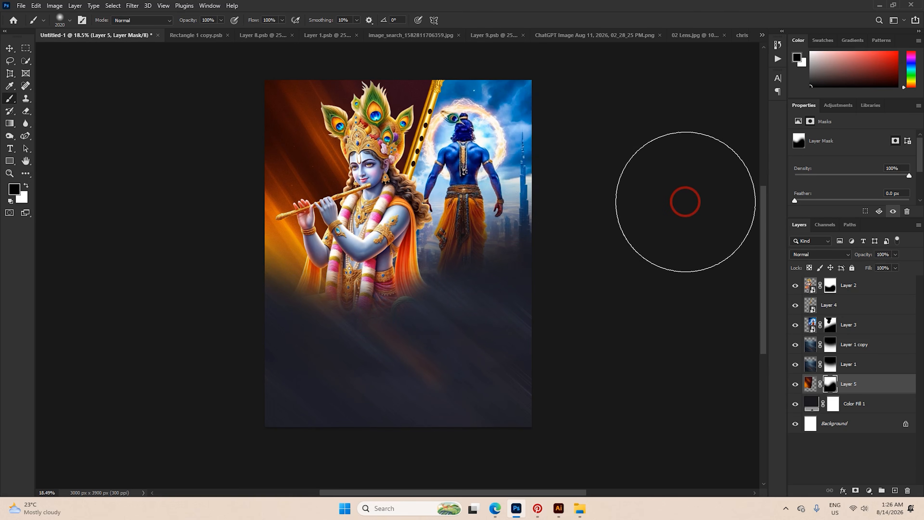
click(9, 49)
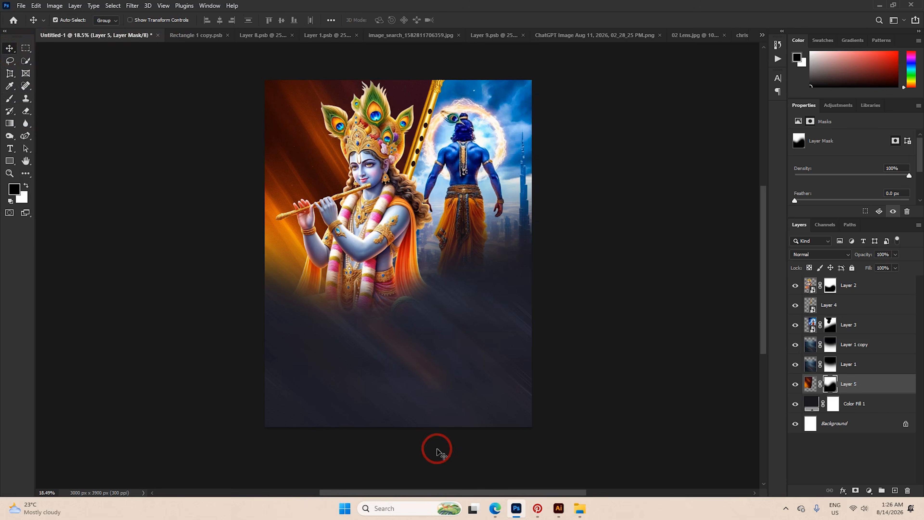
Switch to the Google Input Tools page in Edge, review the Marathi poster text and copy the seven-line slogan from "हे आला" to "सांभाळा".
click(495, 508)
scroll(362, 287, up, 3)
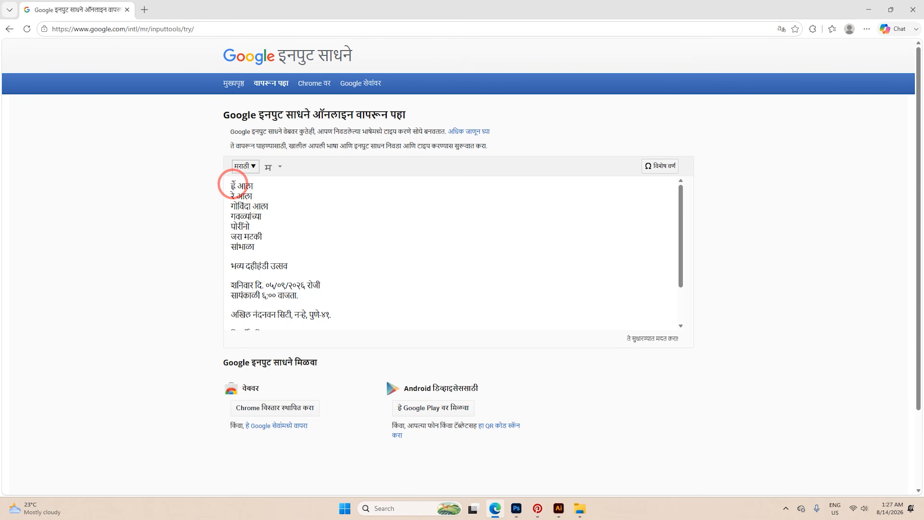
drag(233, 184, 256, 215)
click(286, 246)
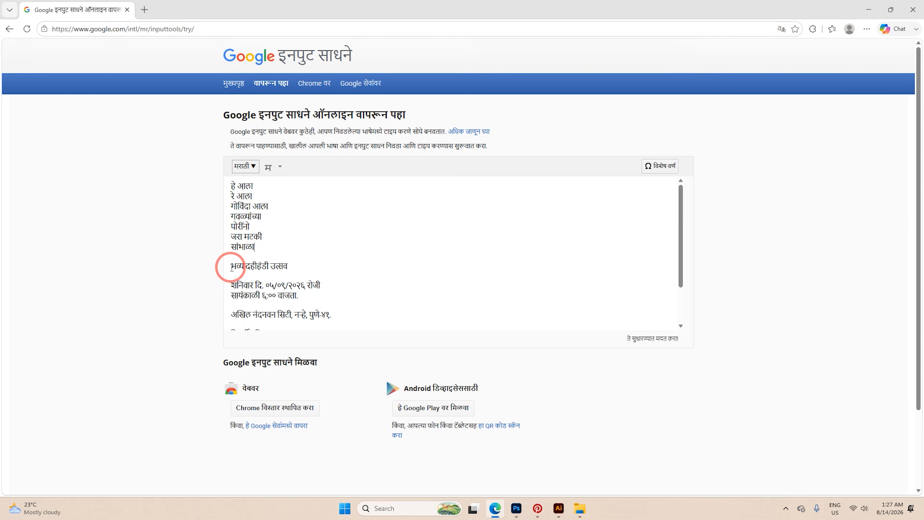
scroll(327, 288, down, 3)
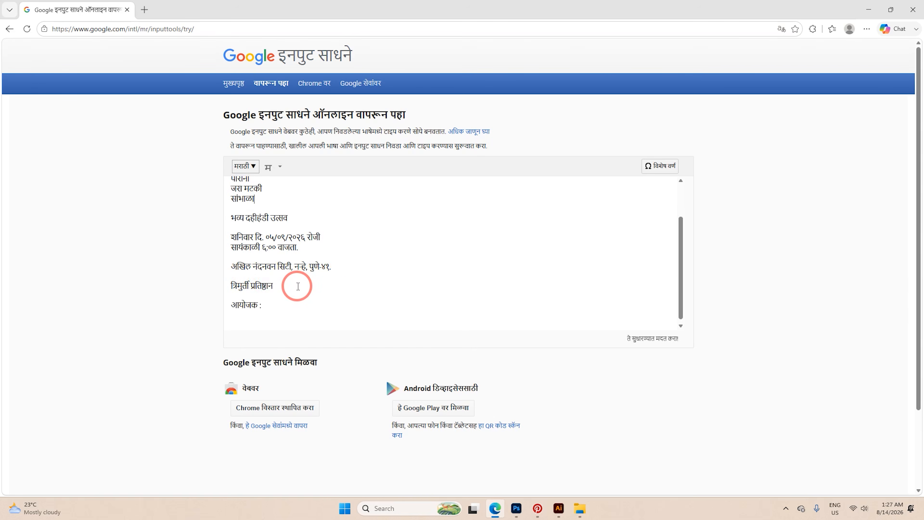
scroll(282, 257, up, 3)
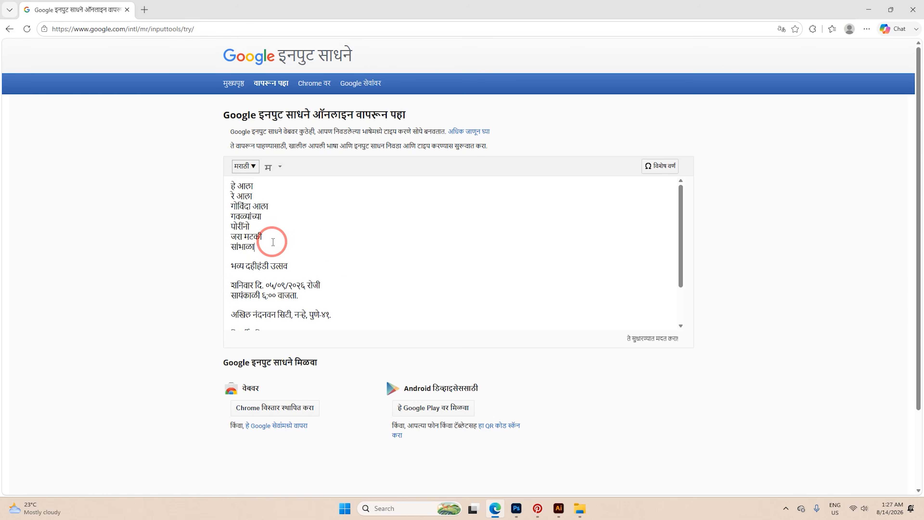
drag(265, 245, 232, 198)
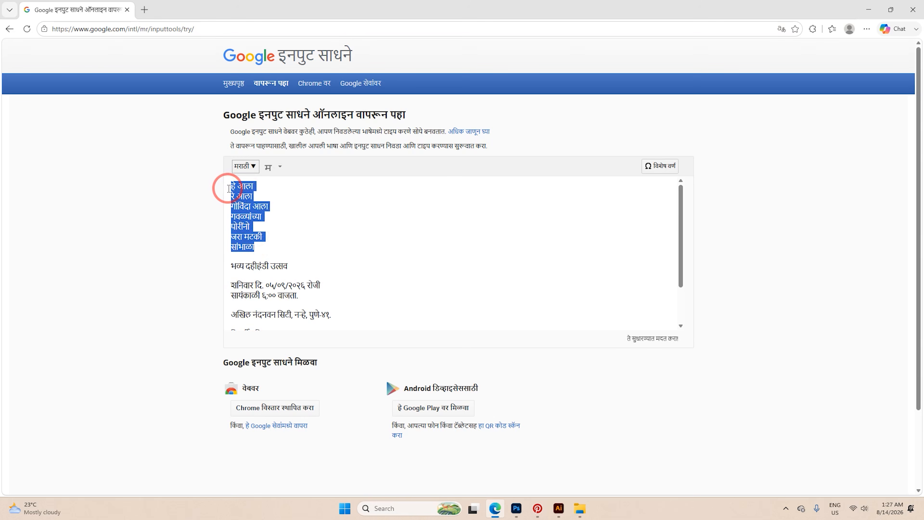
Return to Photoshop and paste the slogan as a new text layer above Layer 2, beside the flute-playing Krishna's crown.
click(516, 509)
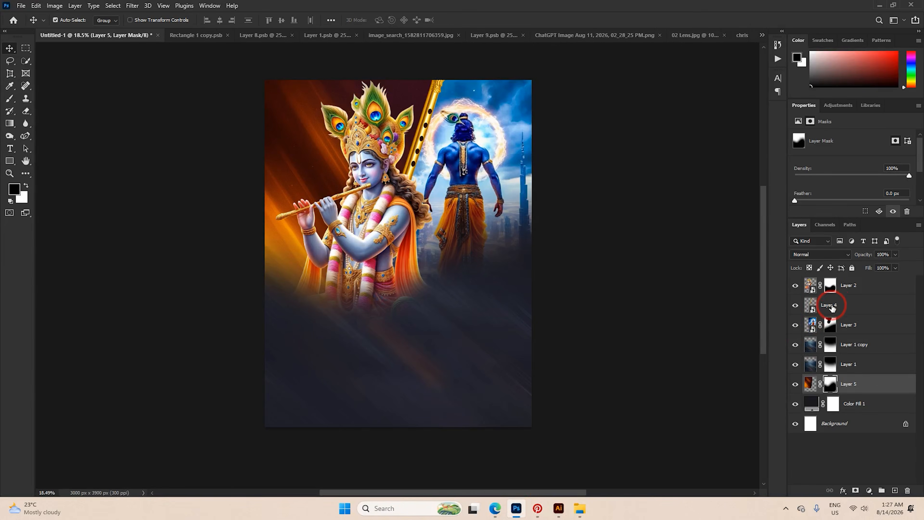
click(849, 287)
key(t)
scroll(303, 144, up, 4)
click(305, 169)
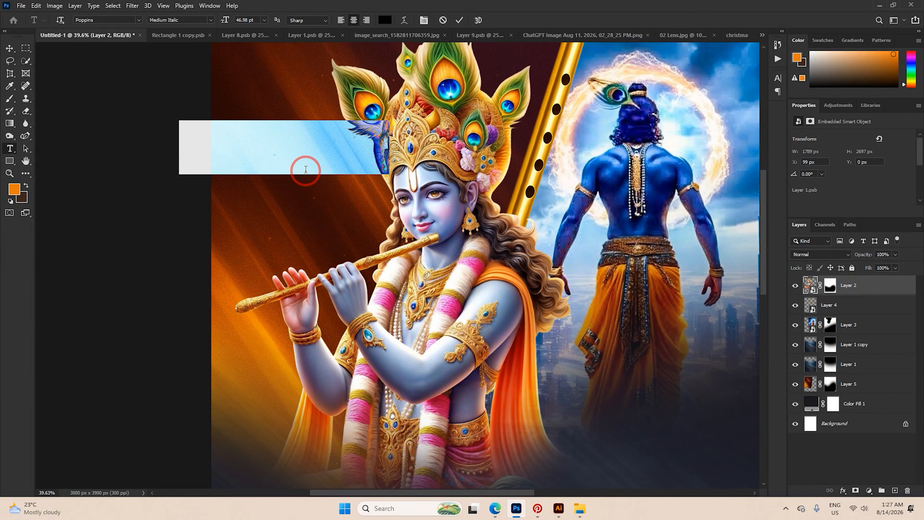
key(ctrl+v)
Set the whole slogan's font size to 18 pt and commit the text.
key(ctrl+a)
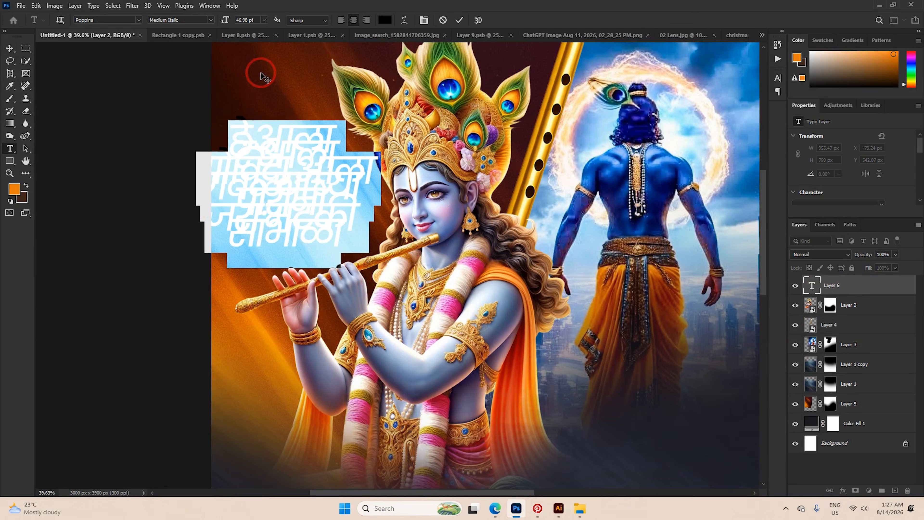
click(254, 20)
scroll(254, 20, down, 20)
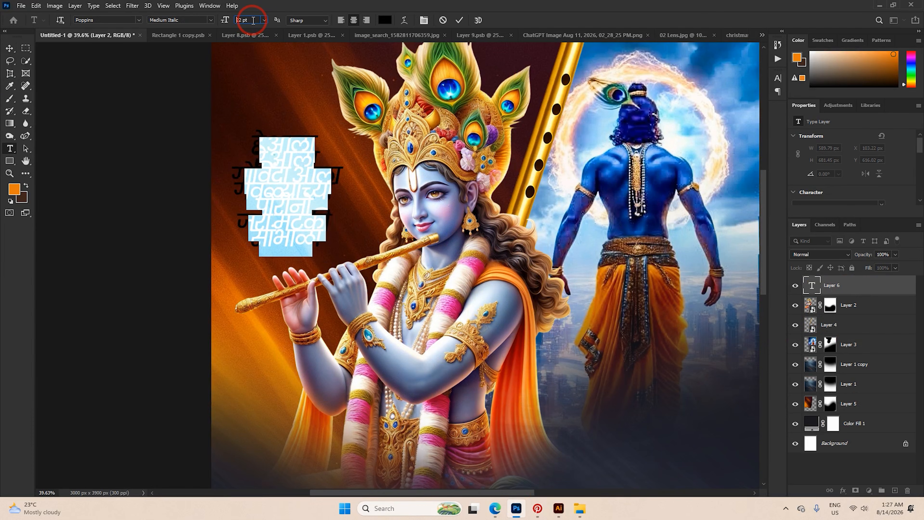
scroll(253, 20, up, 5)
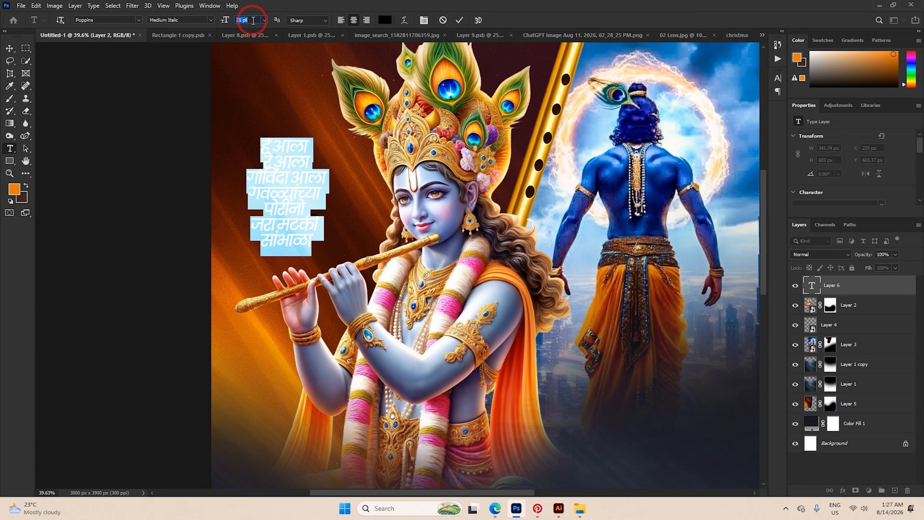
scroll(254, 20, down, 2)
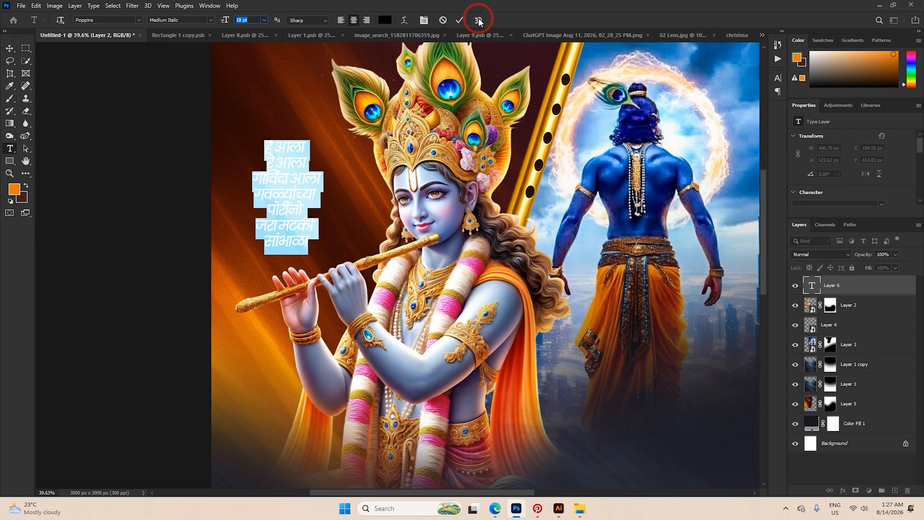
click(458, 23)
Recolor all the slogan text to white, ffffff.
scroll(327, 141, up, 3)
click(301, 176)
key(ctrl+a)
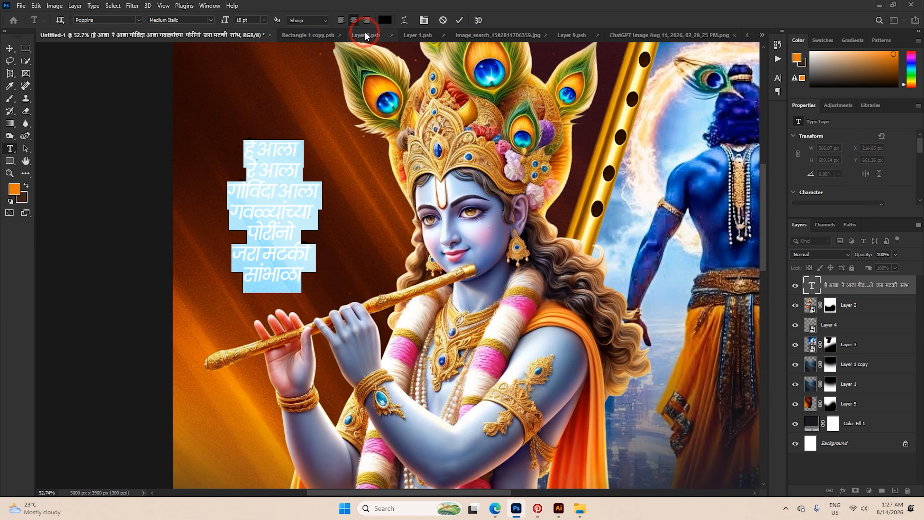
click(387, 20)
text(ffffff)
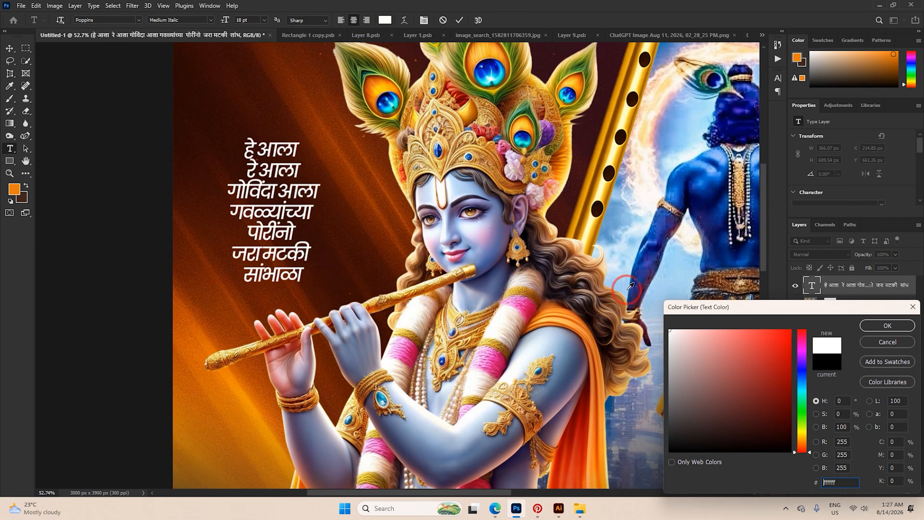
click(869, 326)
Set the slogan text's tracking to 0.
scroll(266, 227, up, 4)
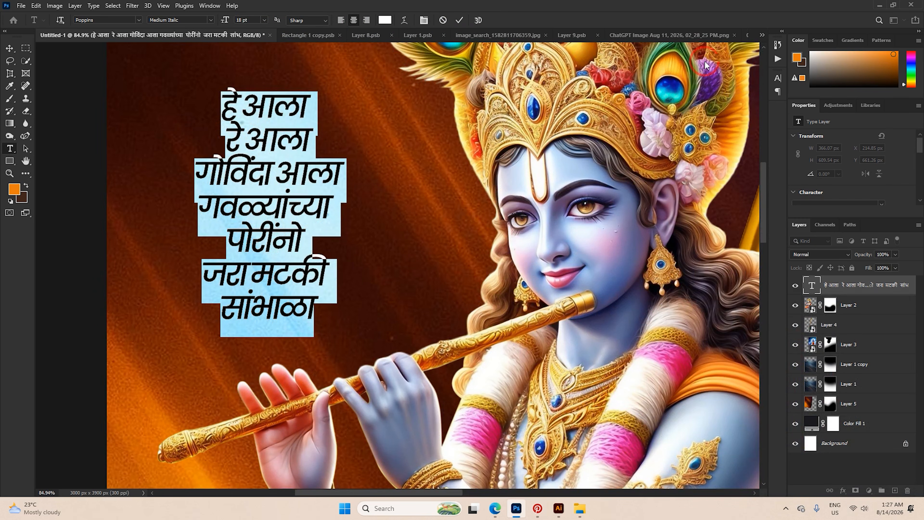
click(777, 78)
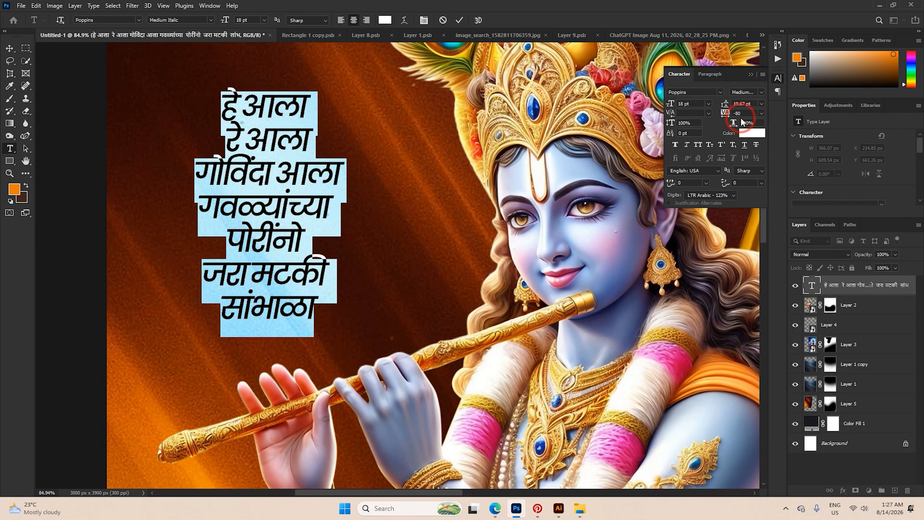
click(762, 114)
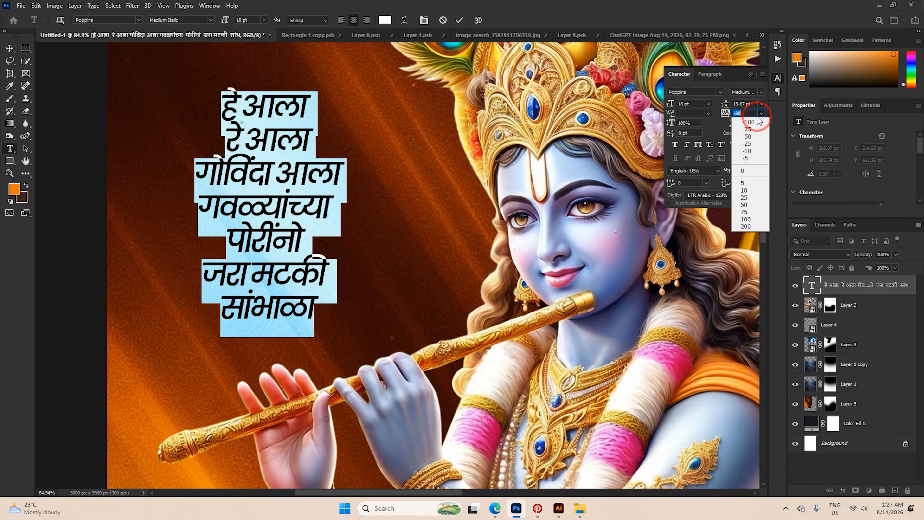
click(745, 171)
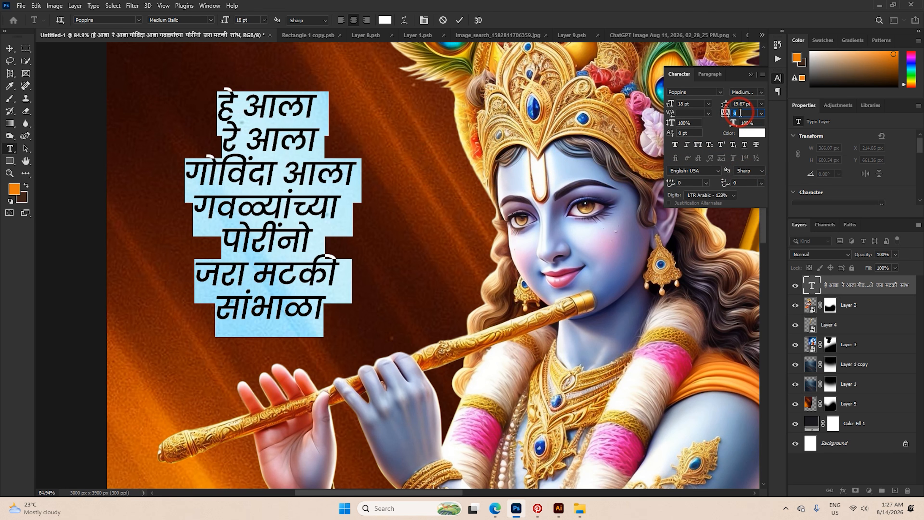
Try tighter and wider tracking values on the slogan text, including -40, -80 and 80, and reset the tracking to 0.
key(Down)
key(Down)
key(Up)
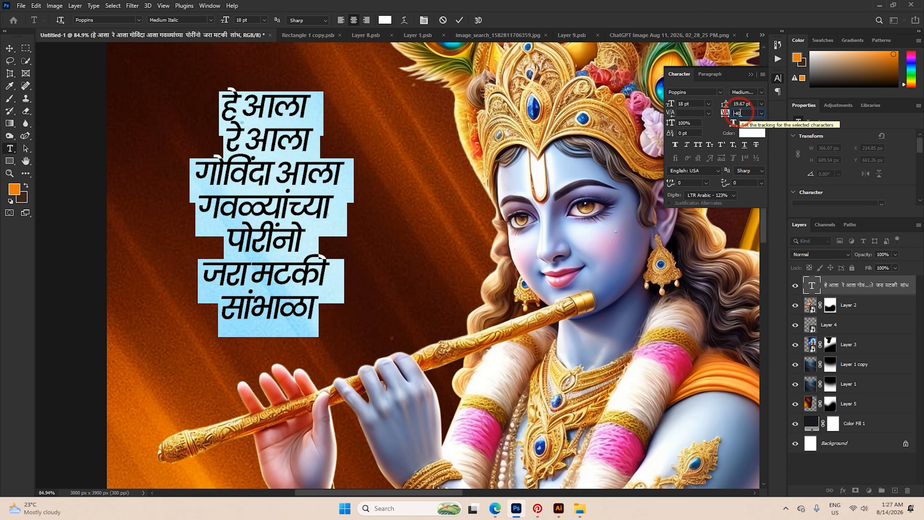
key(Down)
scroll(740, 114, up, 2)
scroll(741, 113, down, 2)
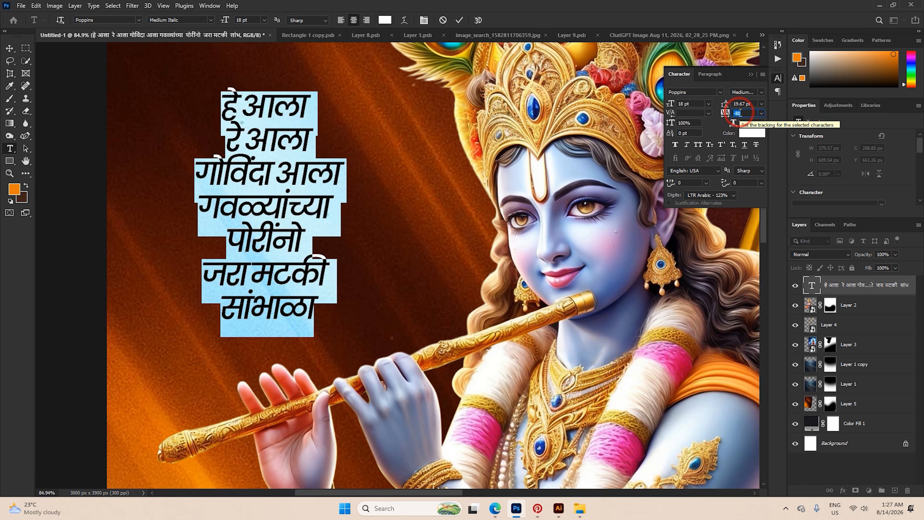
scroll(740, 113, up, 1)
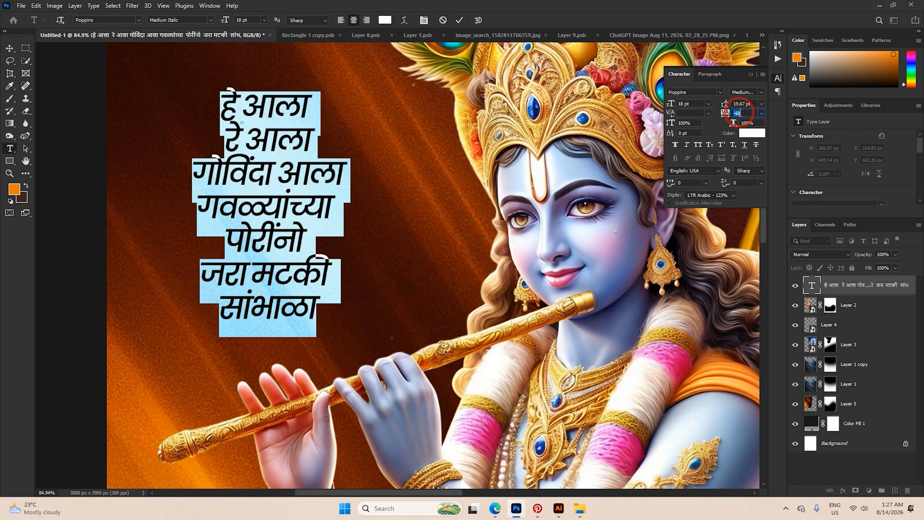
key(Up)
key(Down)
key(Up)
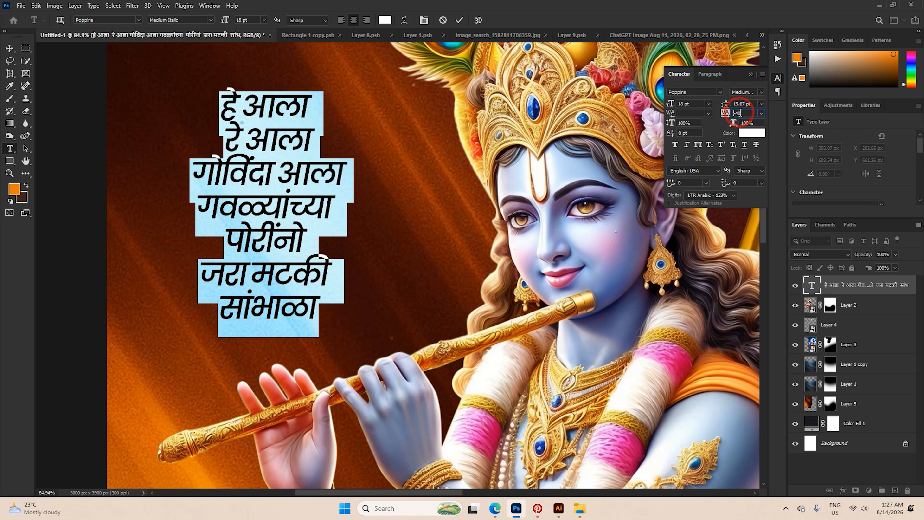
key(Down)
key(Up)
key(Up)
key(Up)
key(Up)
key(Up)
key(Up)
key(Up)
key(Up)
key(Up)
key(Up)
key(Up)
key(Up)
key(Up)
key(Up)
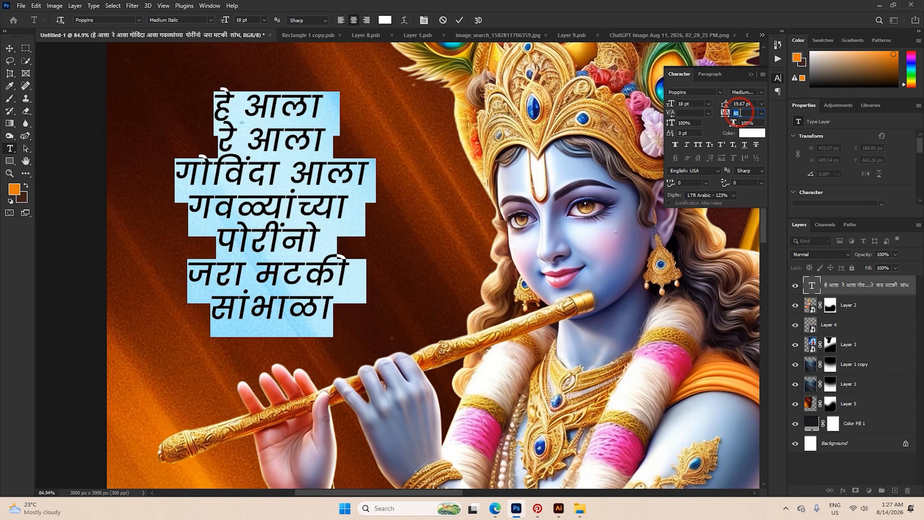
click(761, 113)
click(746, 176)
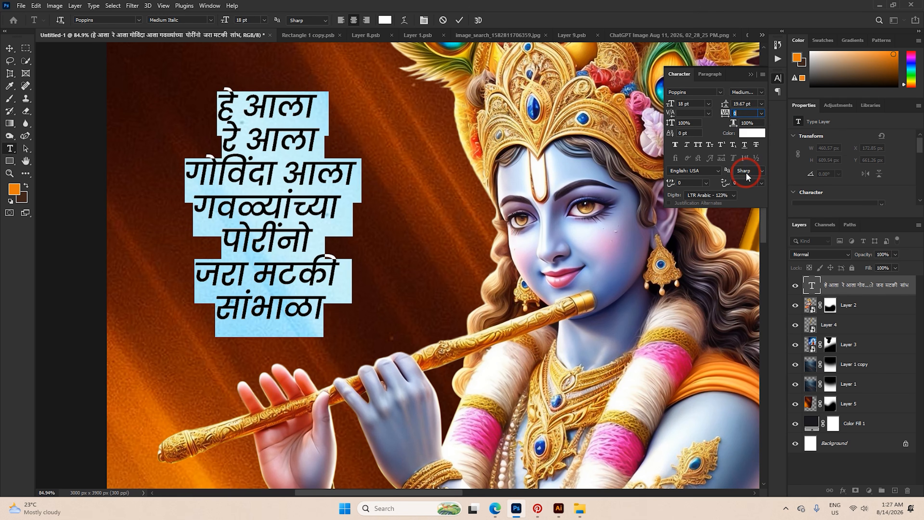
Set the tracking of the whole slogan text to -80.
key(Down)
key(Down)
key(Down)
key(Down)
key(Down)
key(Down)
key(Down)
key(Down)
key(Down)
key(Down)
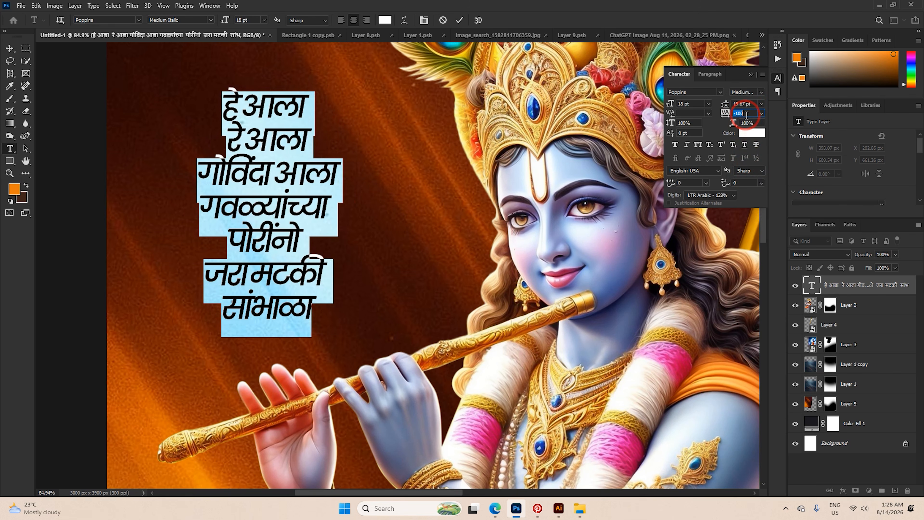
key(Up)
key(Up)
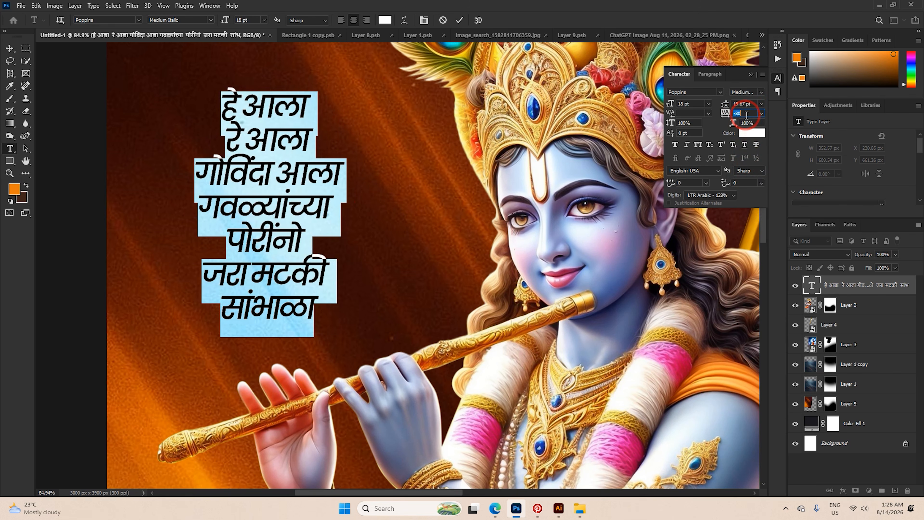
Change the slogan's font to Poppins Italic and tighten the line spacing of its last two lines.
click(128, 19)
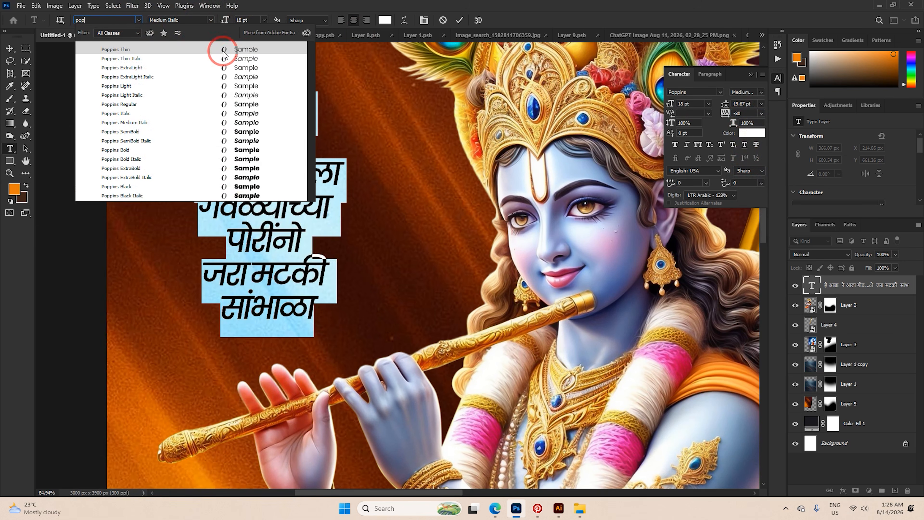
click(249, 113)
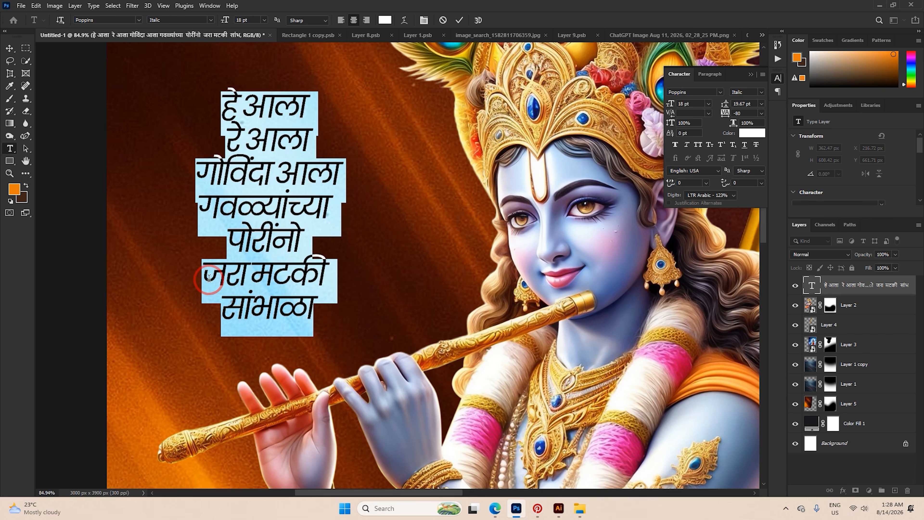
drag(209, 279, 346, 302)
key(alt+Up)
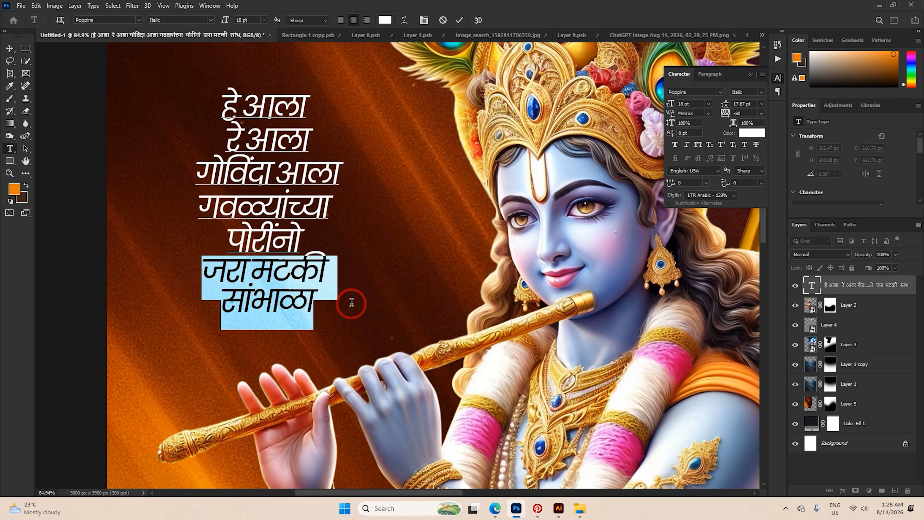
key(ctrl+a)
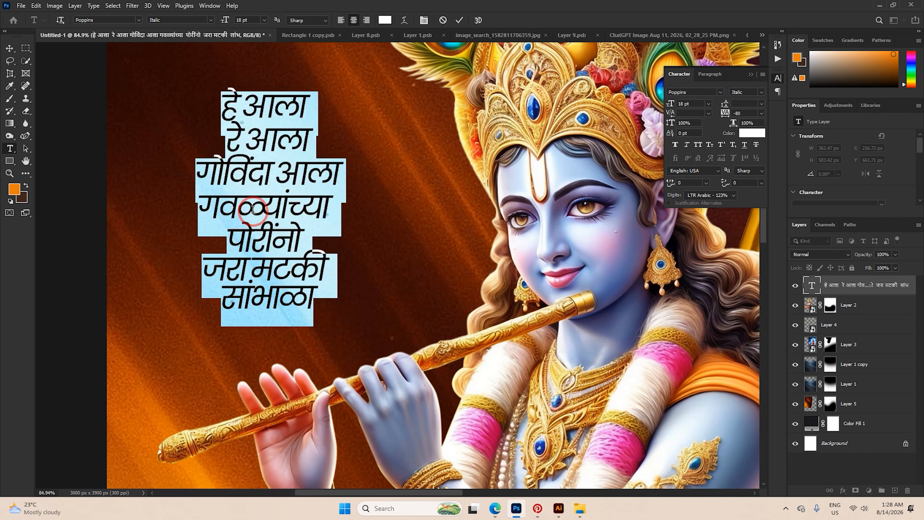
key(alt+Up)
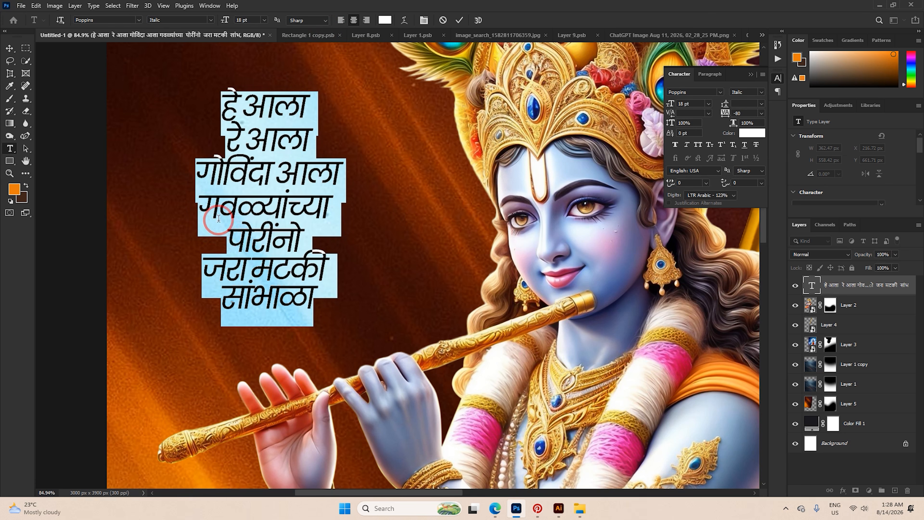
Set the last four lines of the slogan, from गवळ्यांच्या to सांभाळा, to Poppins Medium Italic.
drag(200, 207, 337, 293)
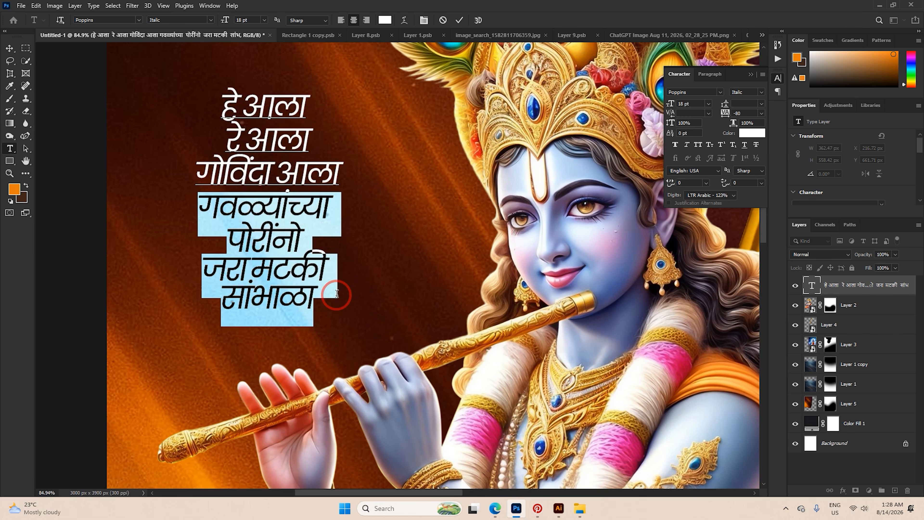
click(209, 21)
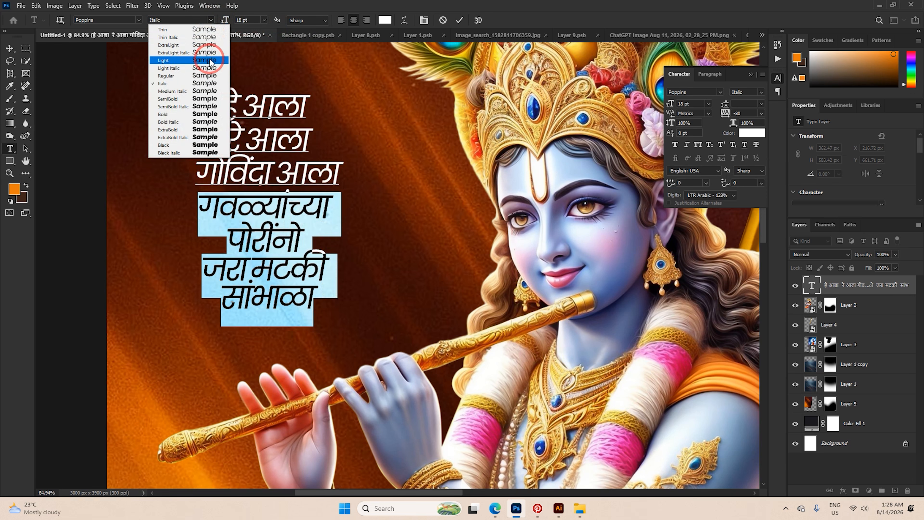
click(214, 93)
Recolor the slogan's last four lines to golden yellow, fbba28, and commit the text.
click(380, 25)
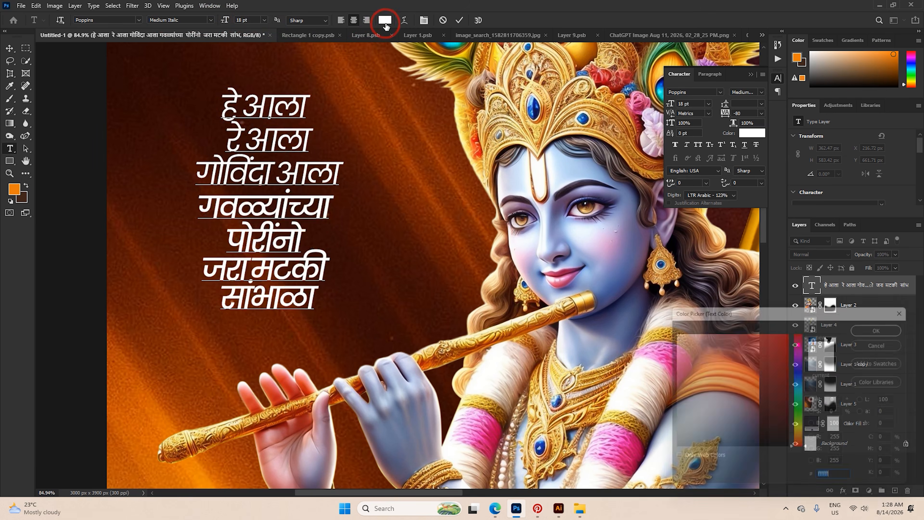
click(465, 91)
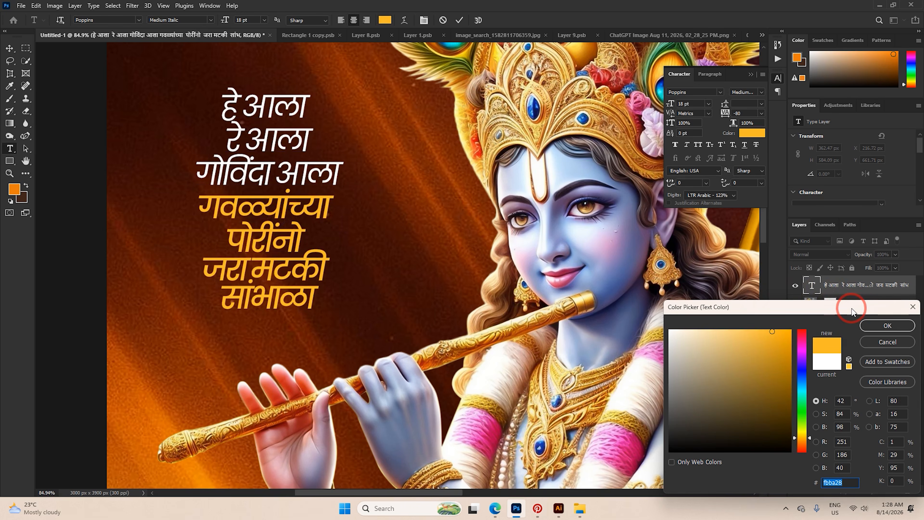
click(887, 325)
click(752, 75)
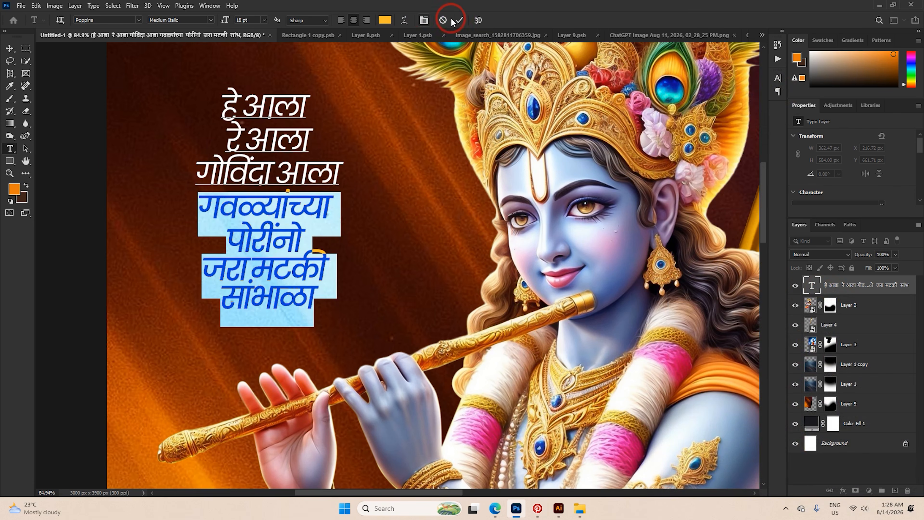
click(459, 20)
Enlarge the slogan to about 435 x 700 px and move it slightly higher beside the flute-playing Krishna's crown.
scroll(328, 174, down, 5)
click(11, 49)
scroll(311, 160, down, 3)
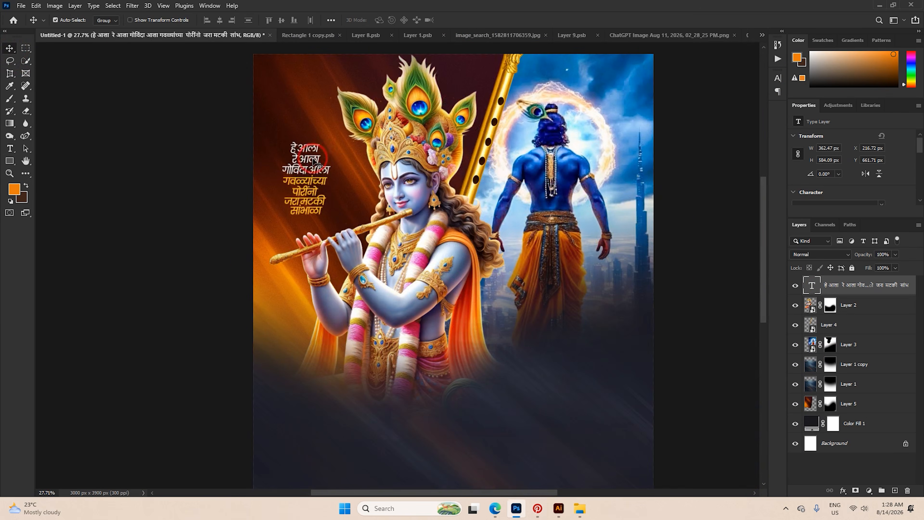
drag(310, 174, 316, 172)
key(ctrl+t)
scroll(316, 171, up, 2)
drag(311, 132, 312, 115)
click(476, 20)
Add a drop shadow to the slogan layer with 100% opacity and dark orange-brown color 7a2803.
scroll(361, 147, up, 5)
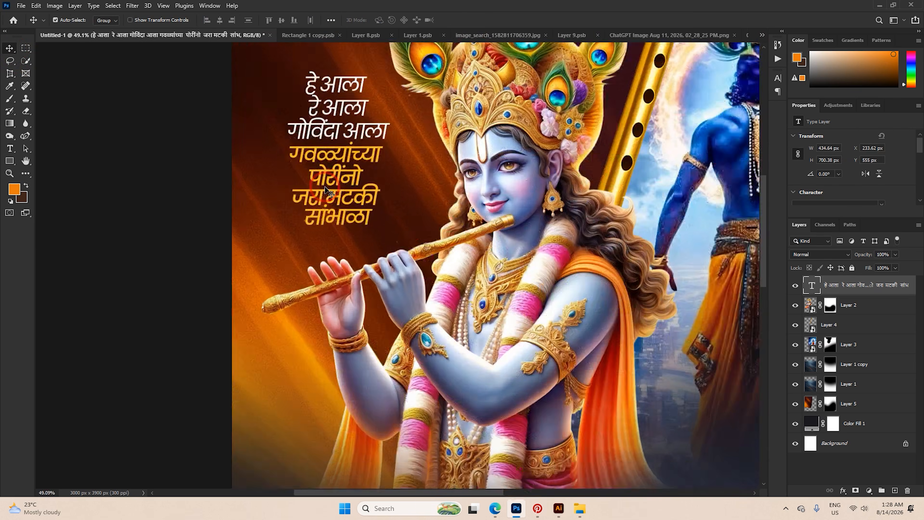
right_click(860, 290)
click(770, 73)
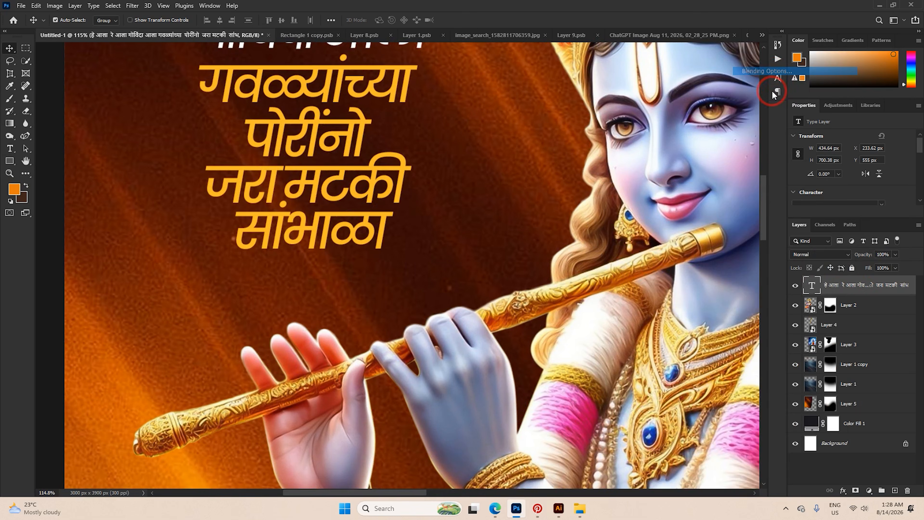
click(600, 381)
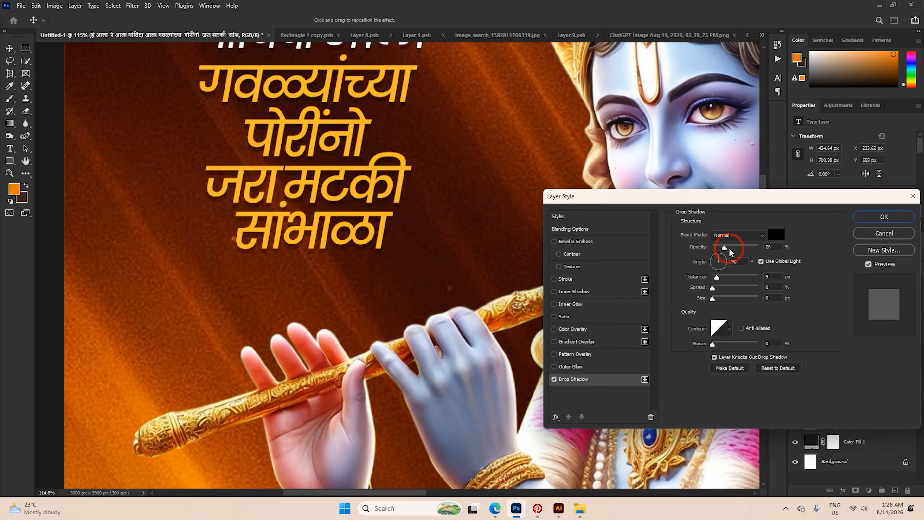
drag(729, 249, 767, 251)
click(776, 234)
click(565, 103)
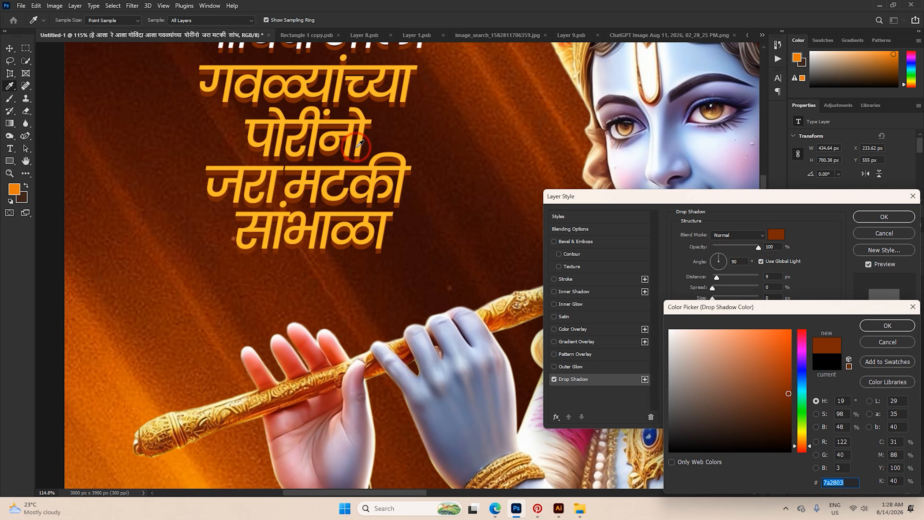
click(887, 325)
click(883, 216)
scroll(491, 243, down, 3)
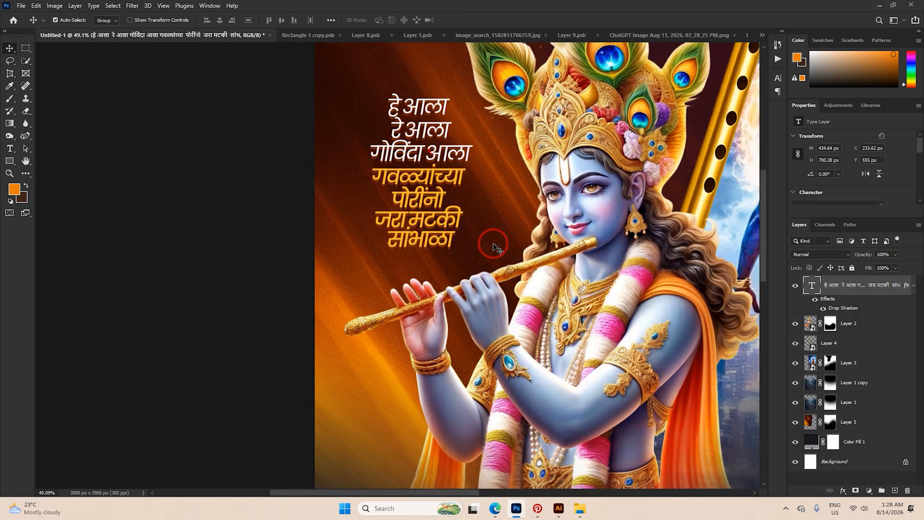
scroll(442, 149, up, 2)
scroll(439, 192, down, 8)
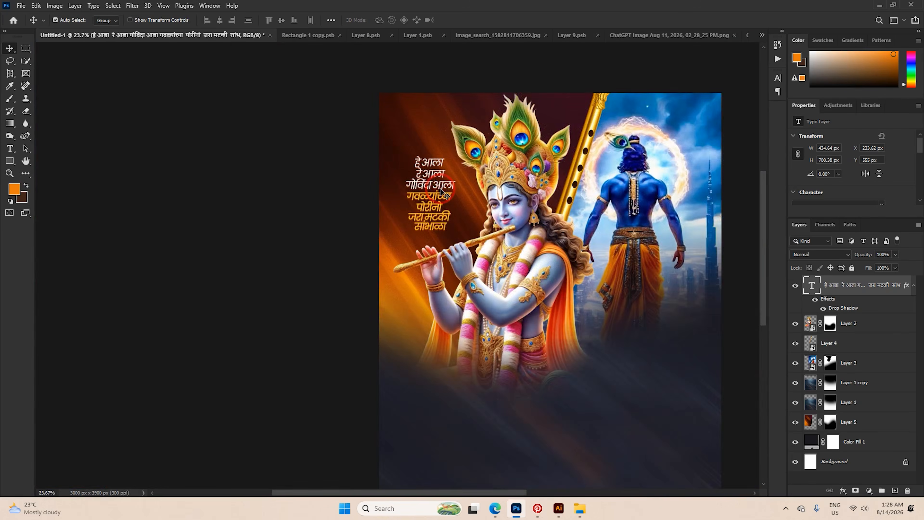
scroll(435, 202, down, 1)
scroll(590, 231, up, 6)
scroll(520, 253, down, 1)
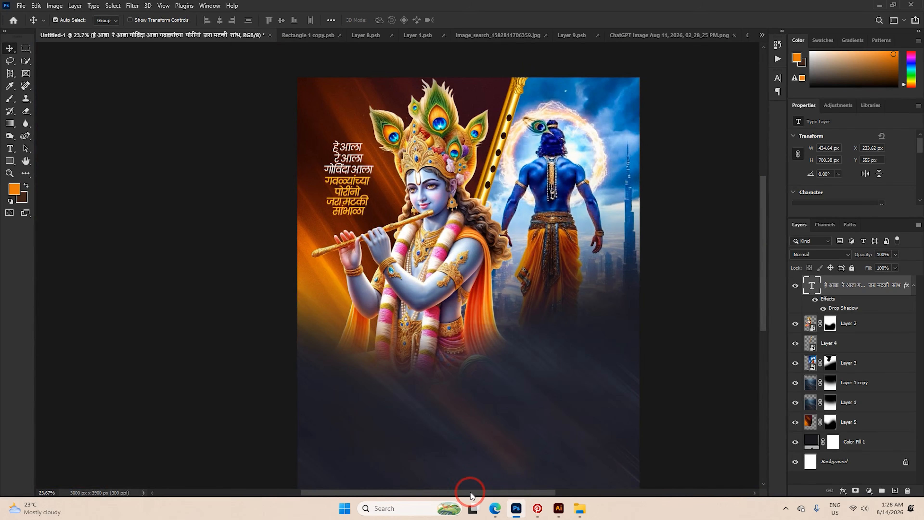
Switch to the browser, copy the heading भव्य दहीहंडी उत्सव, and paste it into RajTool's Unicode to Raj Font Converter.
click(495, 508)
drag(288, 267, 234, 267)
key(ctrl+c)
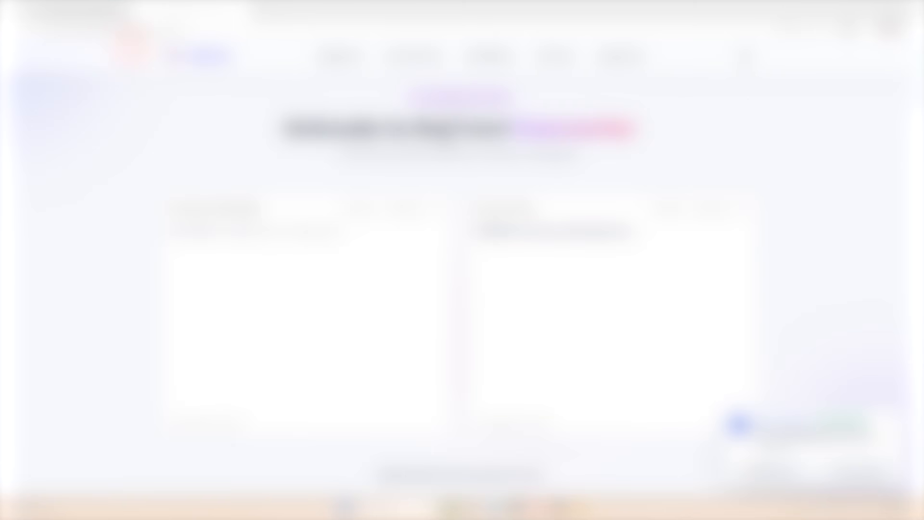
click(255, 237)
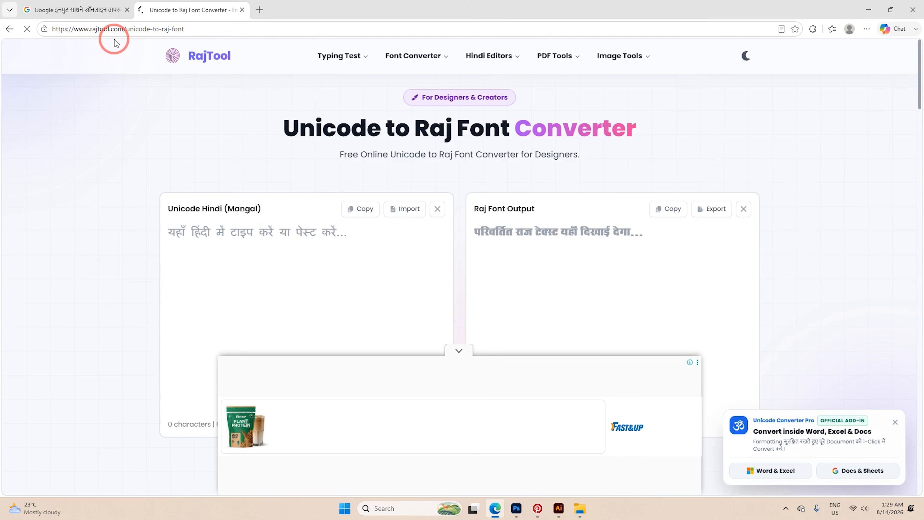
key(ctrl+v)
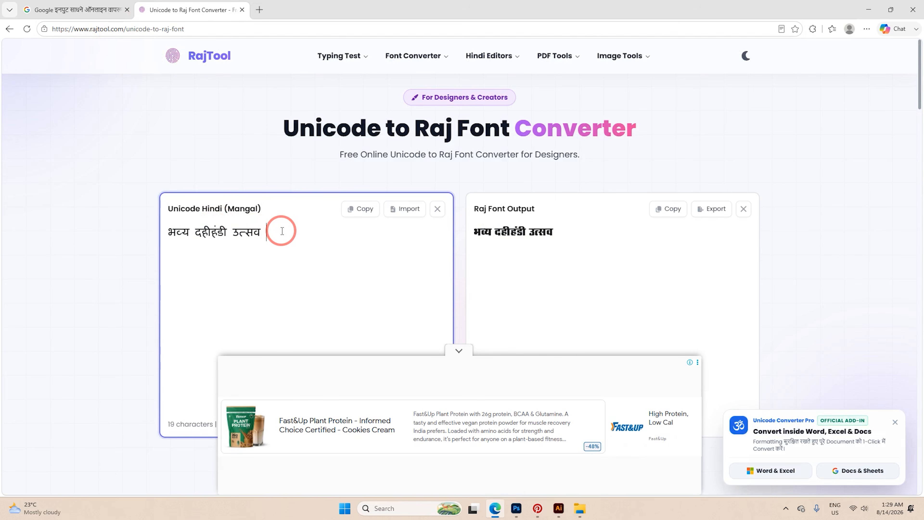
Copy the converted Raj font output and paste it in Photoshop as a new text layer below the blue back-facing Krishna.
drag(475, 231, 562, 234)
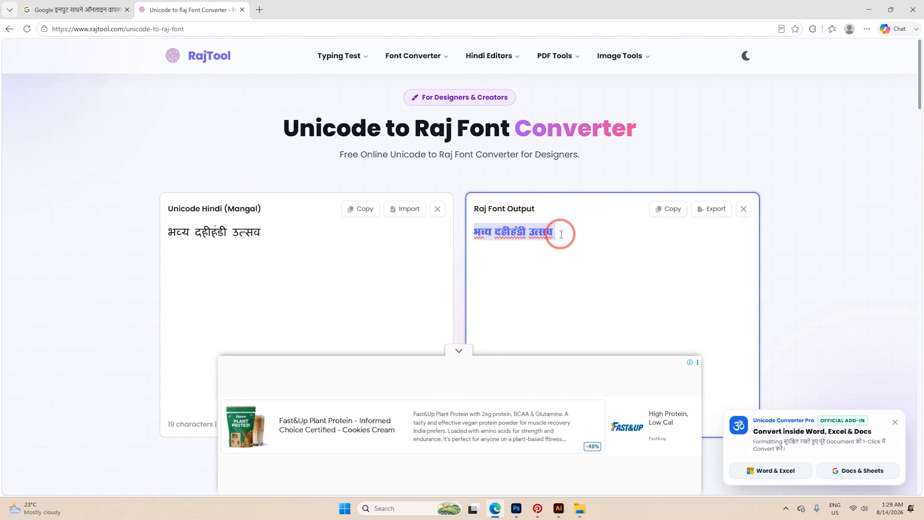
click(516, 508)
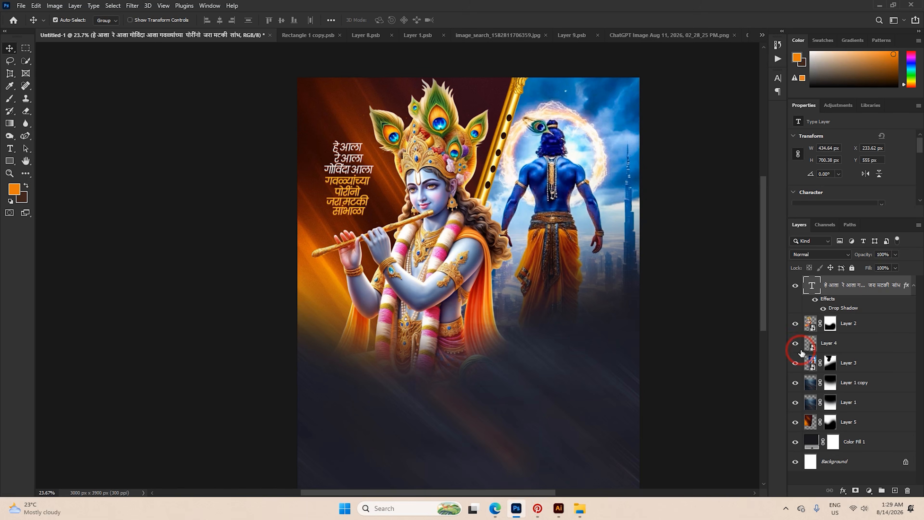
key(t)
scroll(537, 365, up, 1)
click(536, 364)
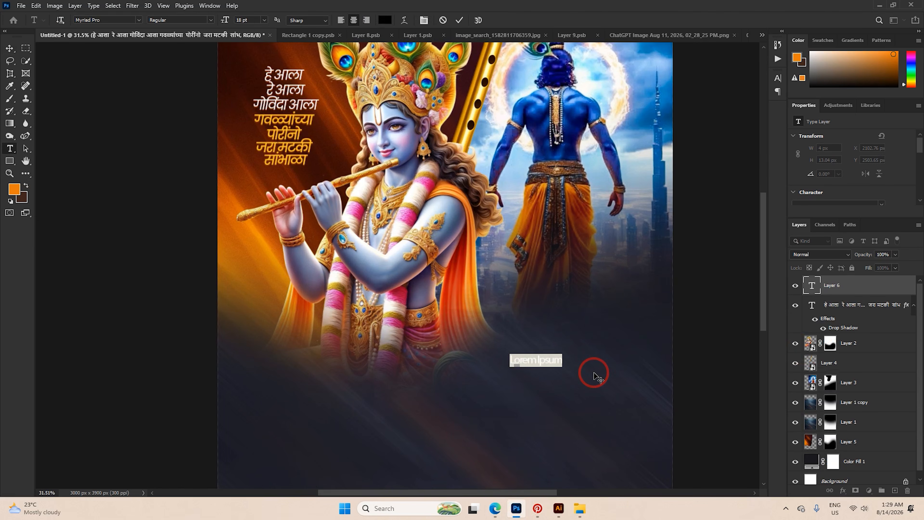
text(HkO; nghgaMh mRlo)
Set the font of the whole pasted heading to RAJ 01.
key(ctrl+a)
scroll(594, 373, up, 4)
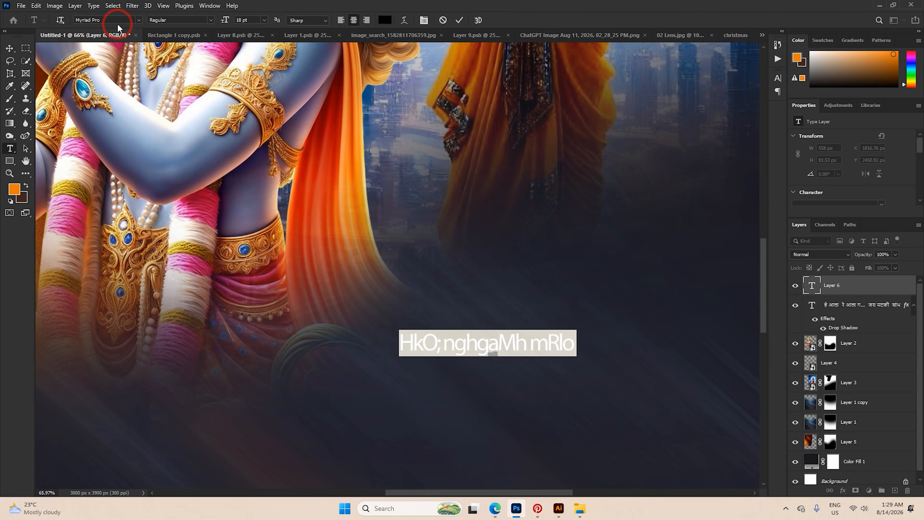
click(116, 19)
text(raj)
click(223, 50)
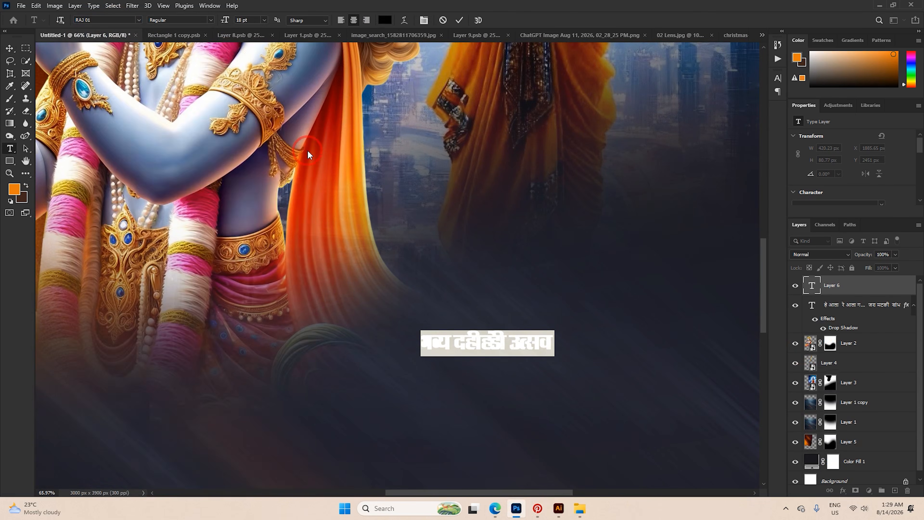
Set the tracking of the selected heading text to 0.
scroll(481, 356, up, 3)
click(778, 78)
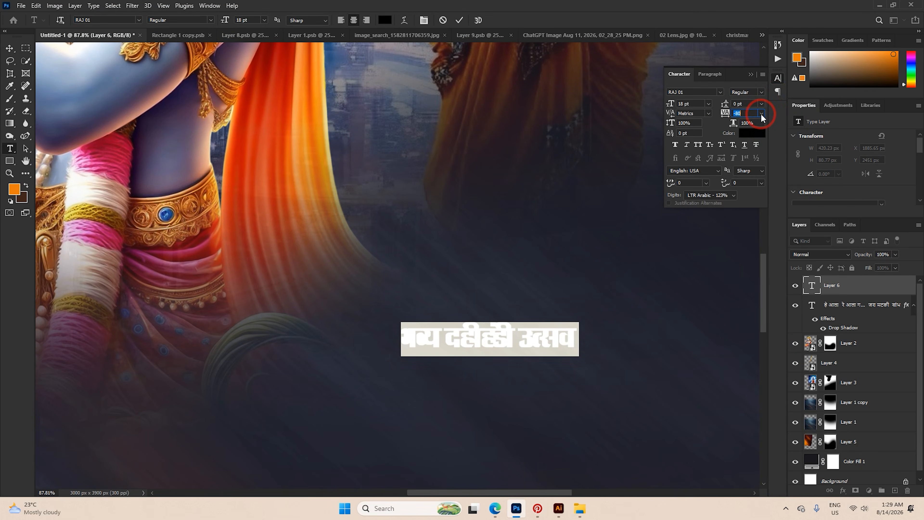
click(762, 114)
click(755, 160)
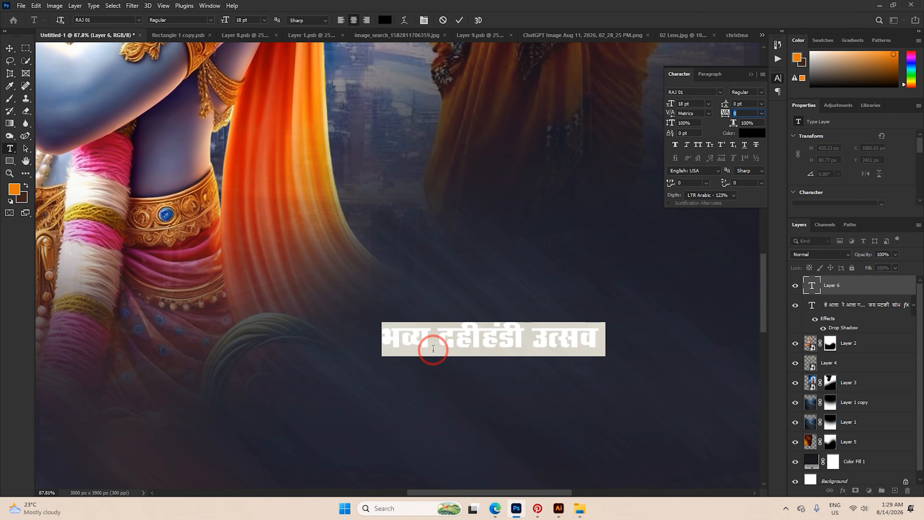
Split the heading onto three centered lines: भव्य, दहीहंडी and उत्सव.
click(445, 339)
key(BackSpace)
key(BackSpace)
key(BackSpace)
key(BackSpace)
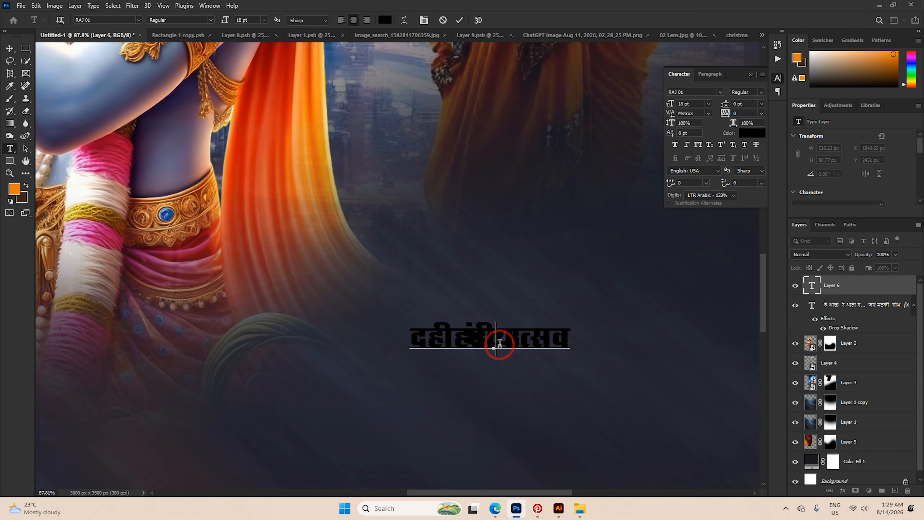
key(Delete)
key(Delete)
key(Delete)
key(Delete)
key(Delete)
Select all of the heading text and set its leading to 13 pt.
key(ctrl+a)
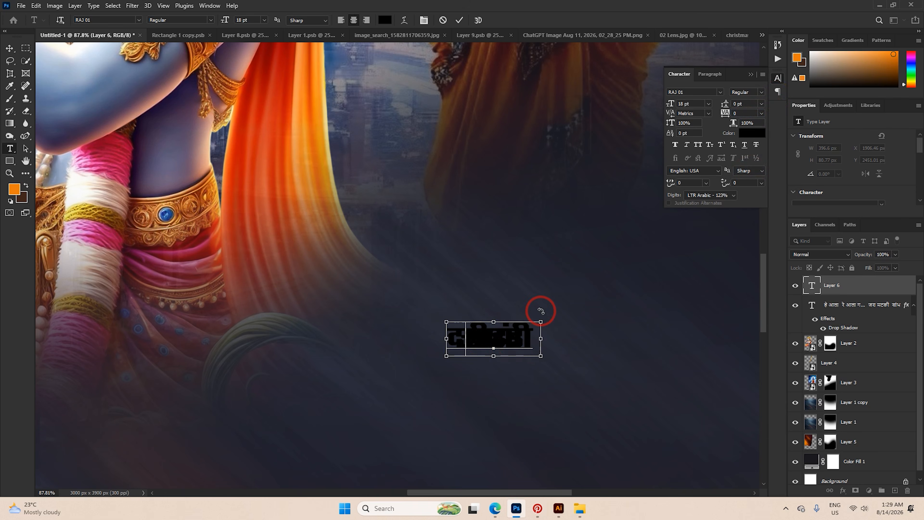
key(Up)
key(Up)
key(Up)
key(Up)
key(Up)
key(Up)
key(Up)
key(Up)
key(Up)
key(Up)
key(Up)
key(Up)
key(Up)
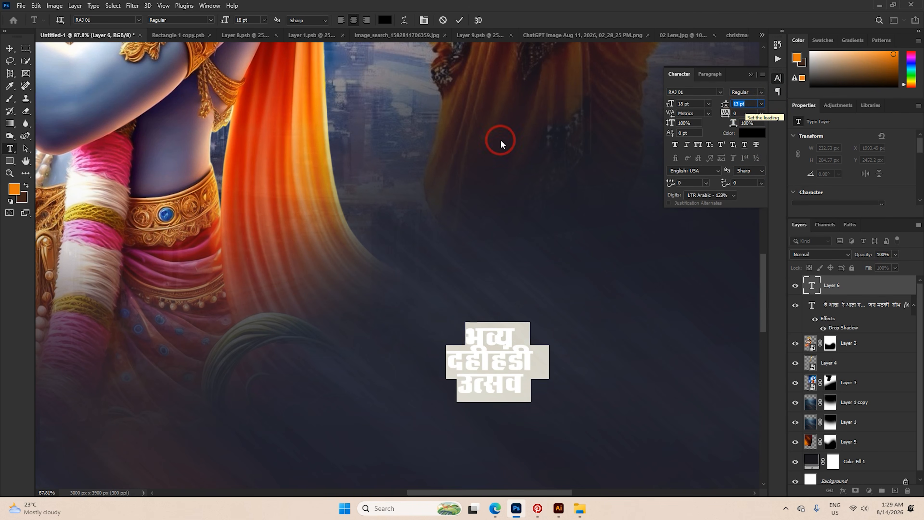
Change the heading's text color to white ffffff and finish editing the text.
click(384, 20)
text(ffffff)
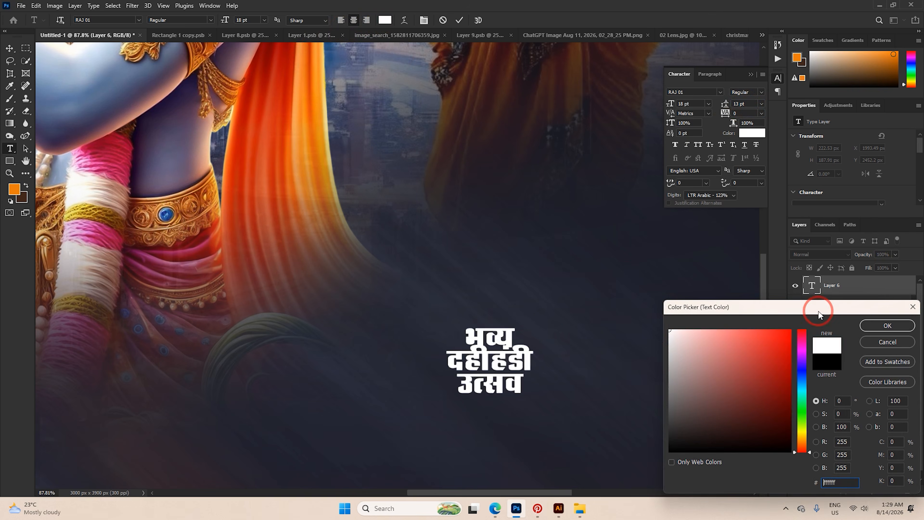
click(872, 326)
click(752, 74)
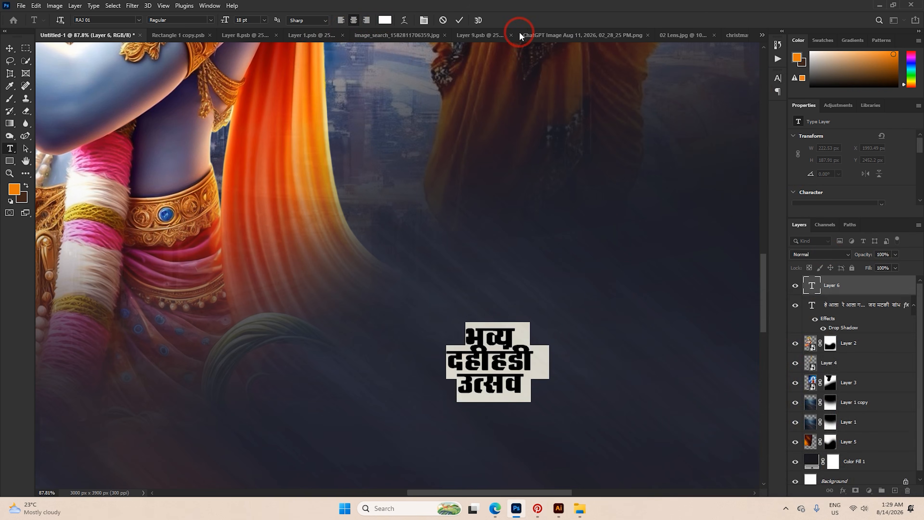
click(461, 21)
click(9, 48)
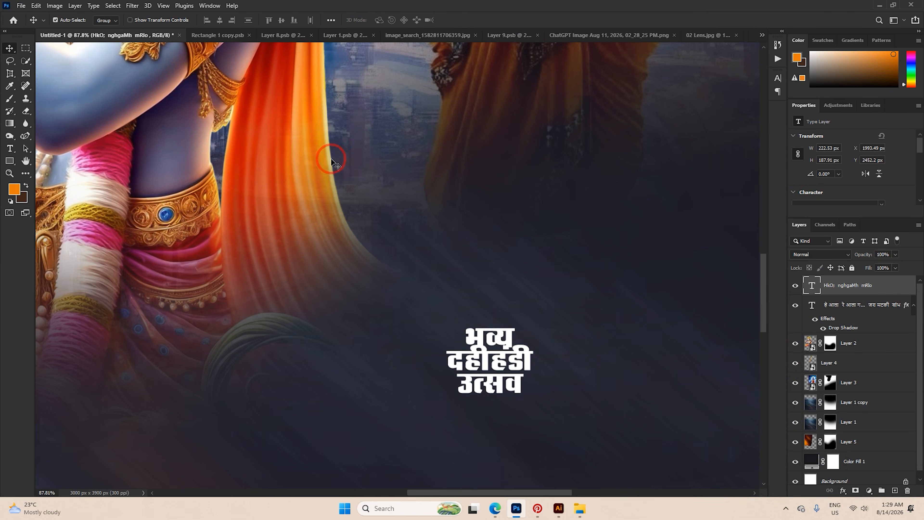
Move the three-line heading closer to Krishna's orange cloth and scale it up to about 268%.
drag(563, 400, 491, 325)
key(ctrl+t)
drag(462, 285, 545, 286)
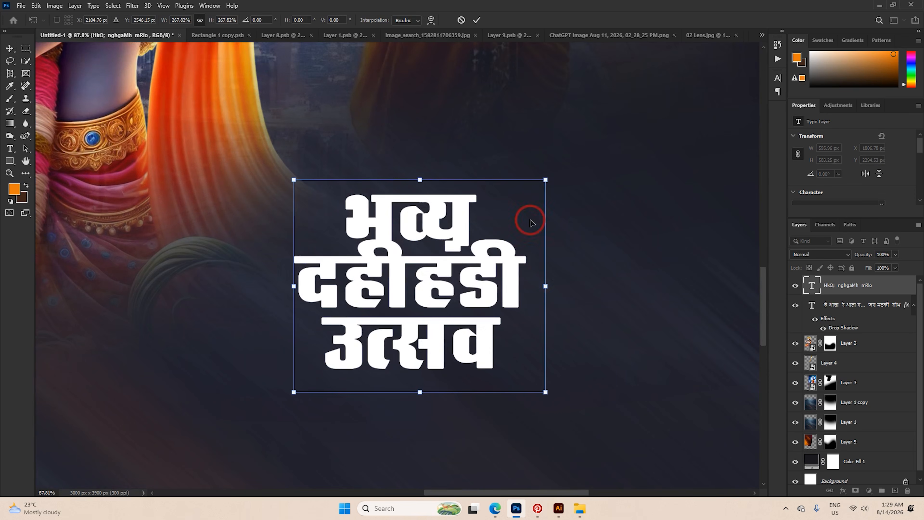
click(477, 20)
Remove the word भव्य from the heading and tighten the line spacing between दहीहंडी and उत्सव.
double_click(330, 202)
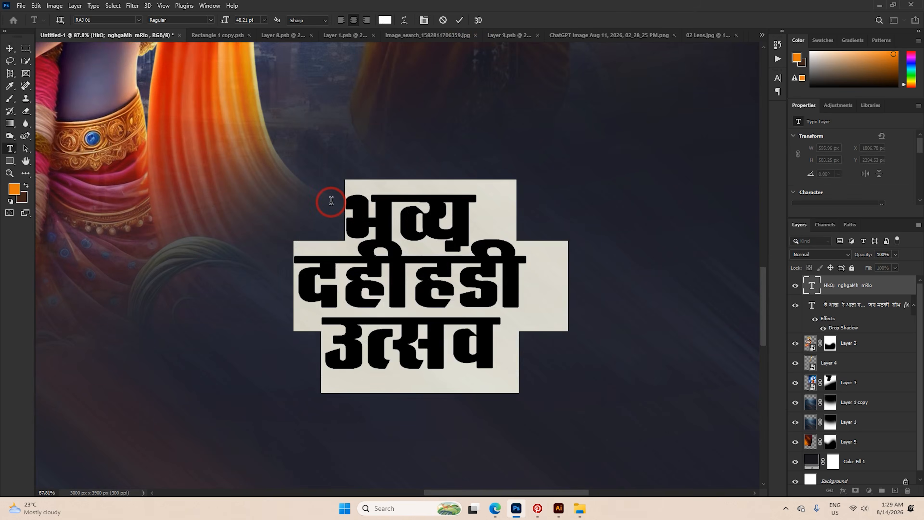
drag(330, 201, 464, 200)
key(BackSpace)
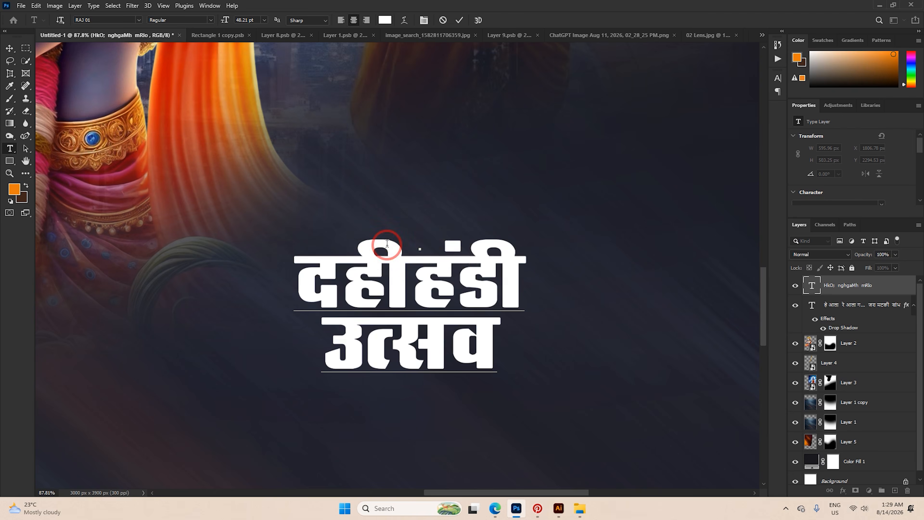
key(BackSpace)
click(460, 20)
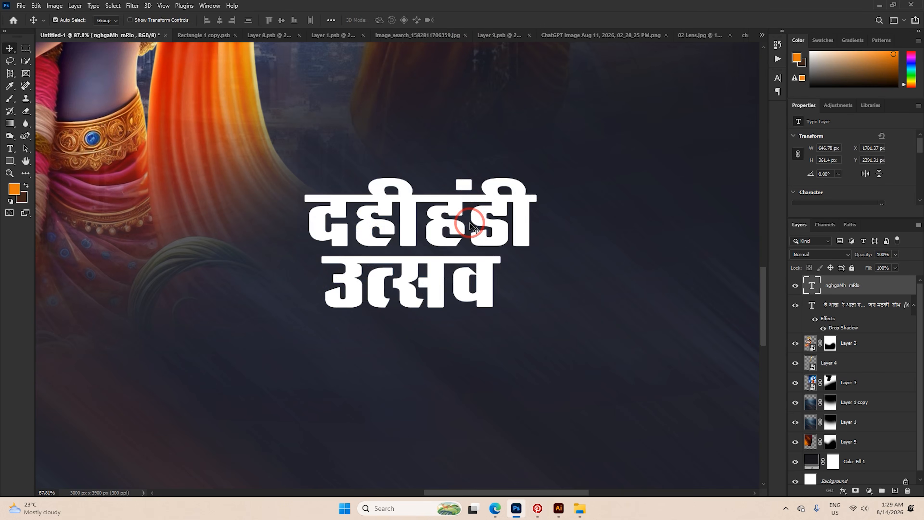
double_click(470, 221)
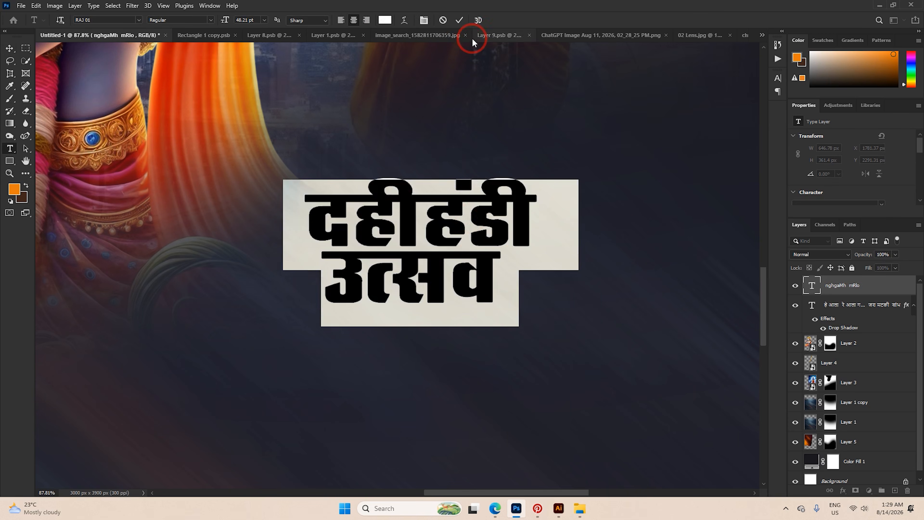
click(462, 21)
Move the heading down slightly, duplicate it above the original, and replace the copy's text with भव्य (HkO;).
key(v)
drag(465, 221, 477, 280)
drag(476, 285, 478, 172)
double_click(478, 172)
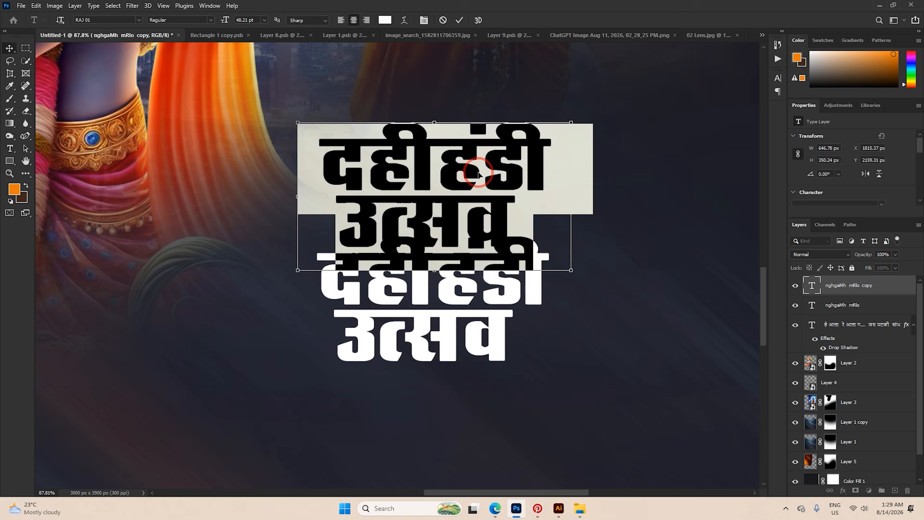
text(HkO;)
click(460, 20)
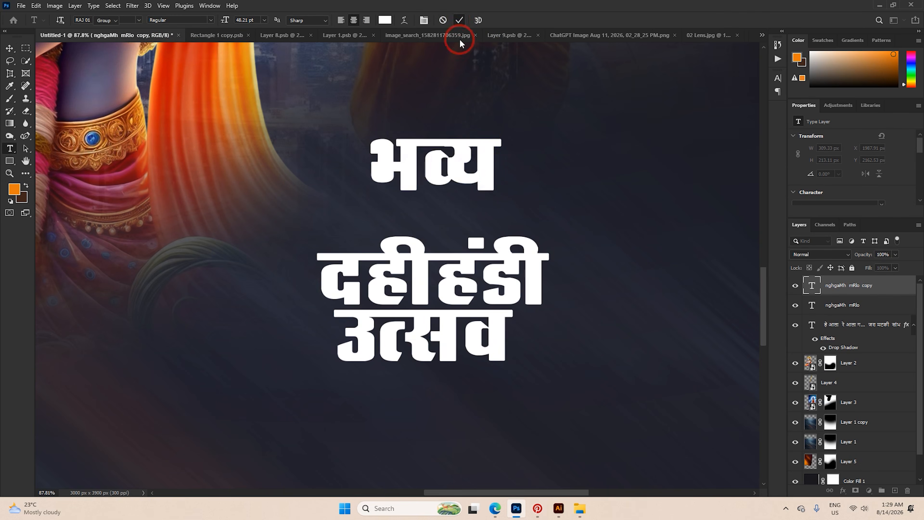
Scale the भव्य text down to about 39 pt and place it directly above दहीहंडी.
key(ctrl+t)
drag(505, 168, 492, 220)
click(477, 20)
Preview the RAJ fonts on the word भव्य and set it to RAJ 52 Extrabold.
double_click(485, 200)
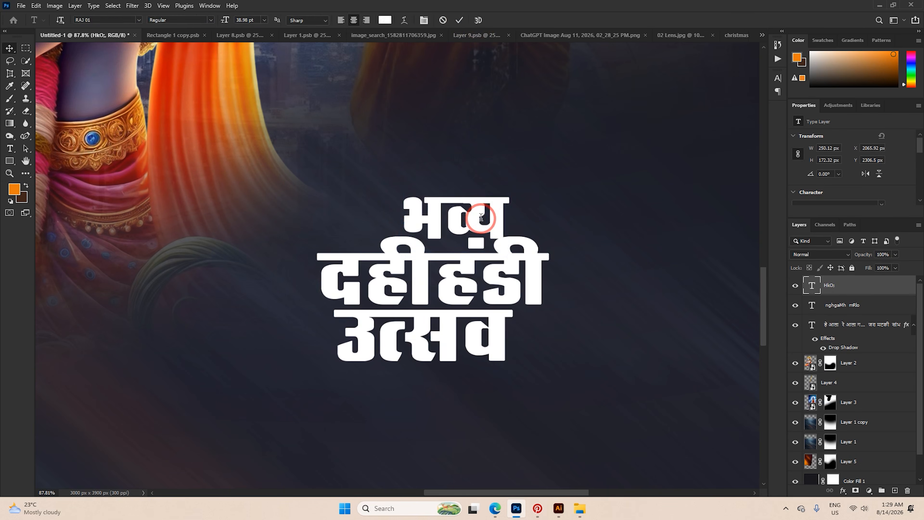
click(97, 18)
key(Down)
key(Down)
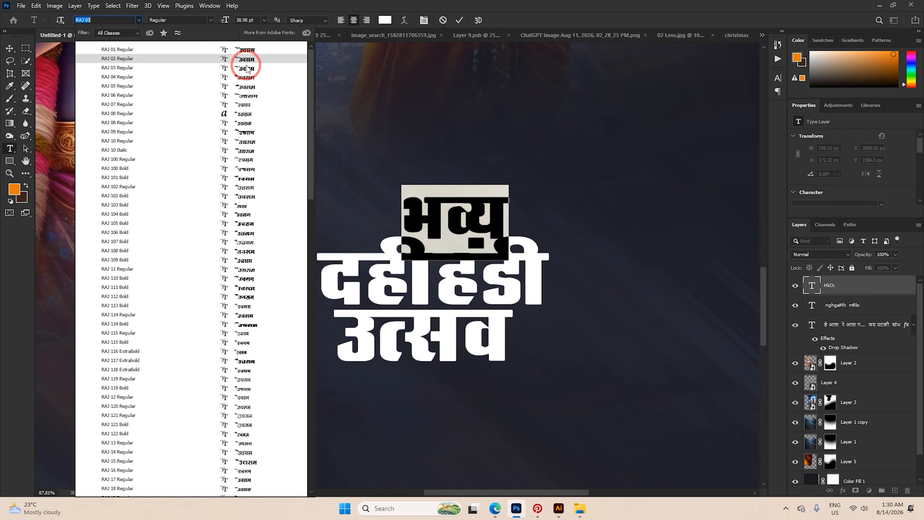
key(Down)
key(Down)
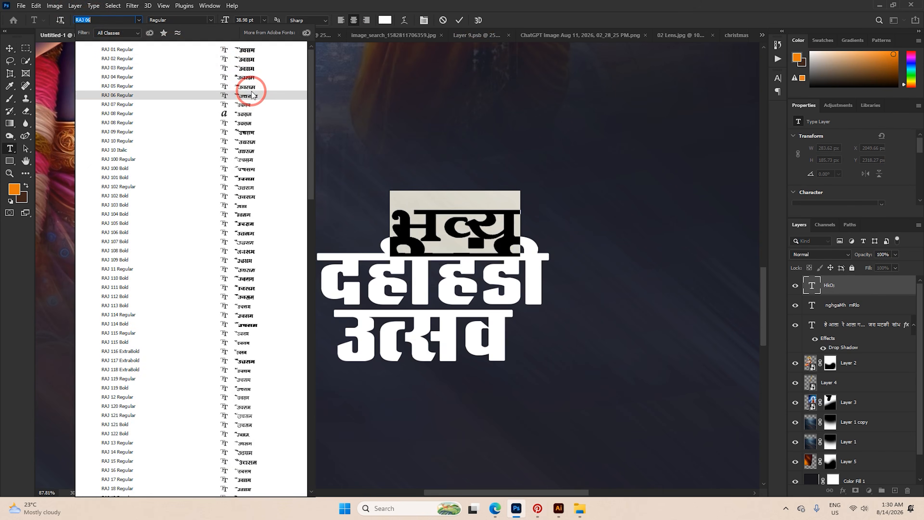
key(Down)
key(Down)
key(Down)
key(Down)
key(Down)
key(Down)
key(Down)
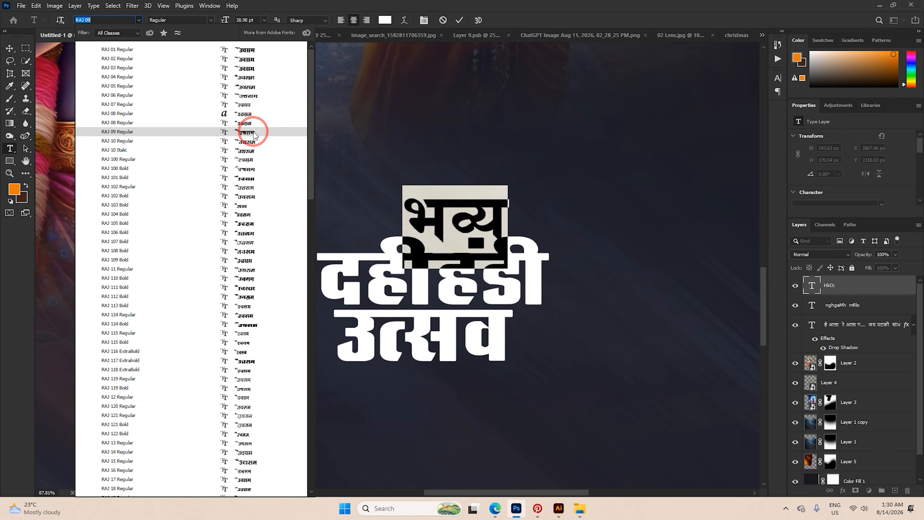
key(Down)
key(Down)
key(Down)
key(Down)
key(Down)
key(Down)
key(Down)
key(Down)
key(Down)
key(Down)
key(Down)
key(Down)
key(Down)
key(Down)
key(Down)
key(Down)
key(Down)
key(Down)
key(Down)
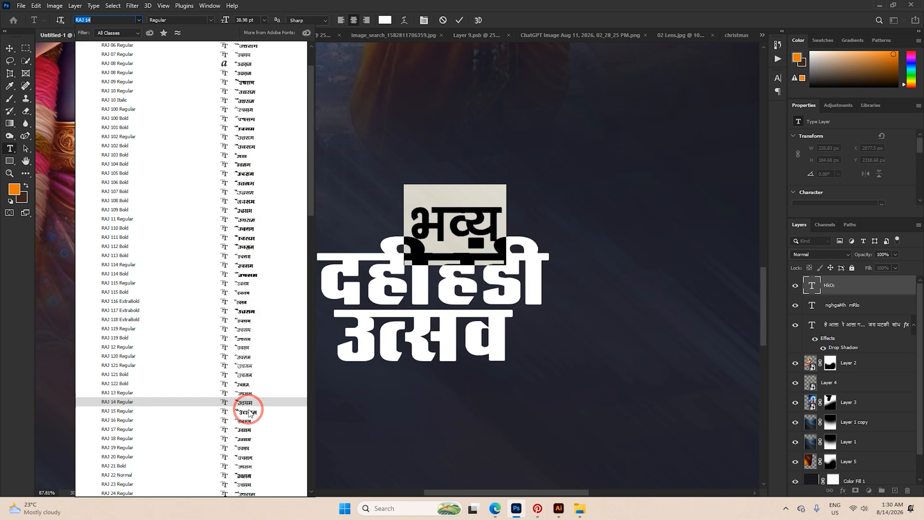
scroll(255, 418, down, 5)
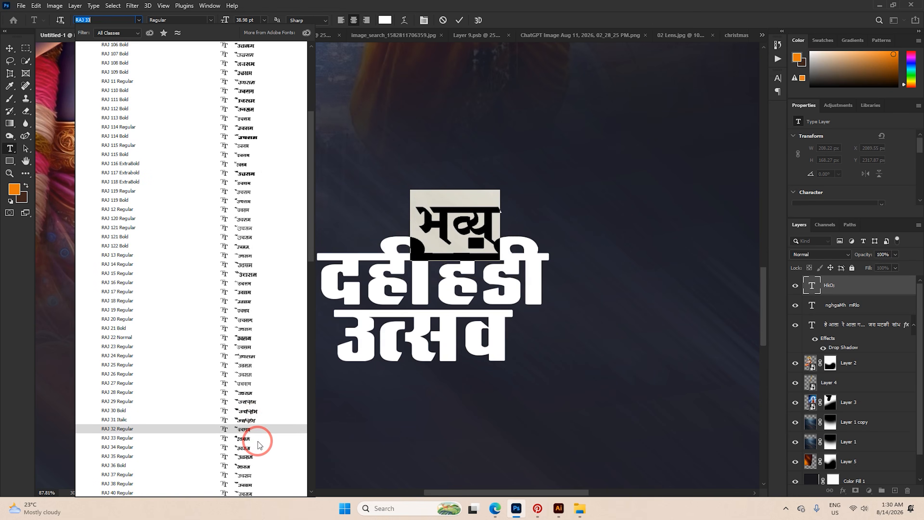
scroll(256, 437, down, 5)
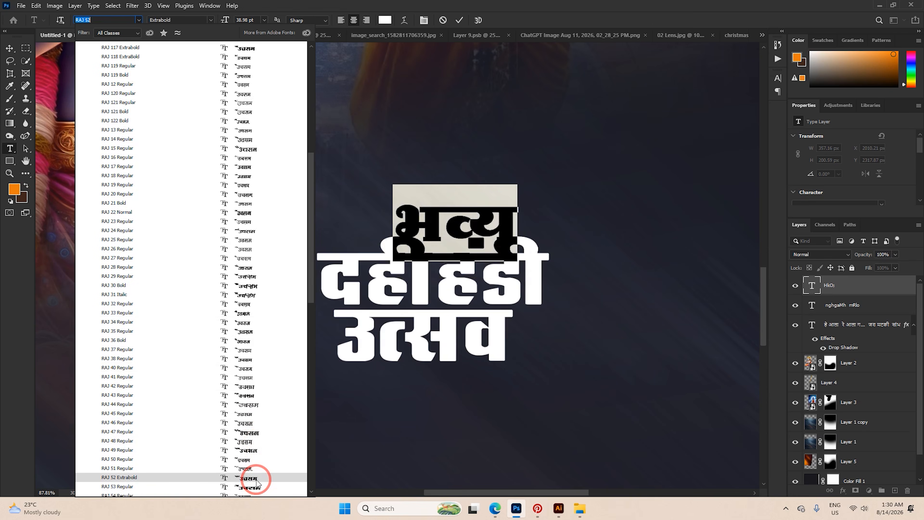
click(252, 477)
click(455, 18)
Move the दहीहंडी उत्सव text clear of भव्य and set its font to RAJ 52 Extrabold.
scroll(452, 65, down, 3)
drag(452, 223, 471, 244)
double_click(472, 243)
click(108, 19)
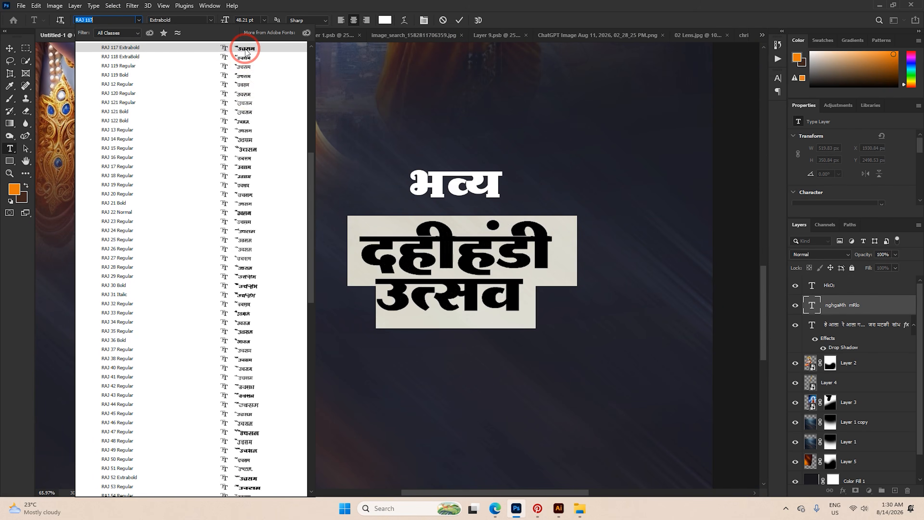
scroll(246, 54, up, 1)
click(246, 54)
click(148, 19)
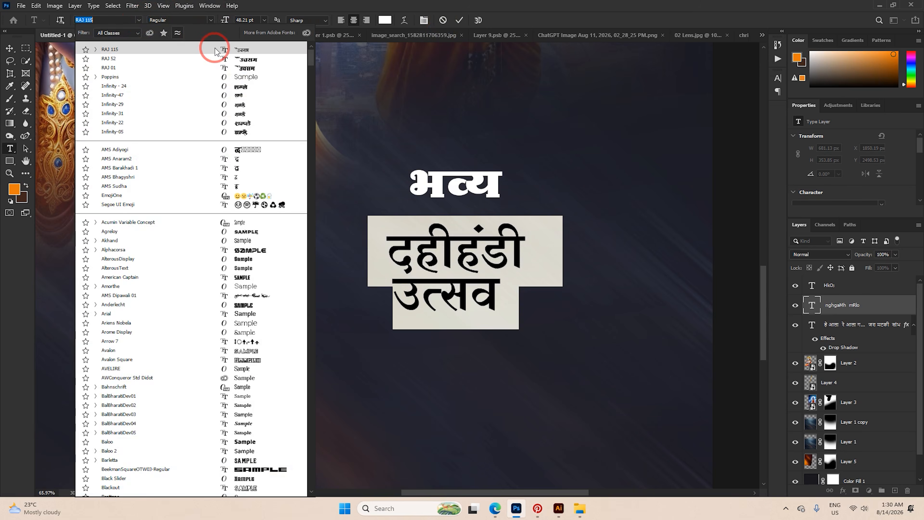
click(243, 61)
click(459, 22)
key(v)
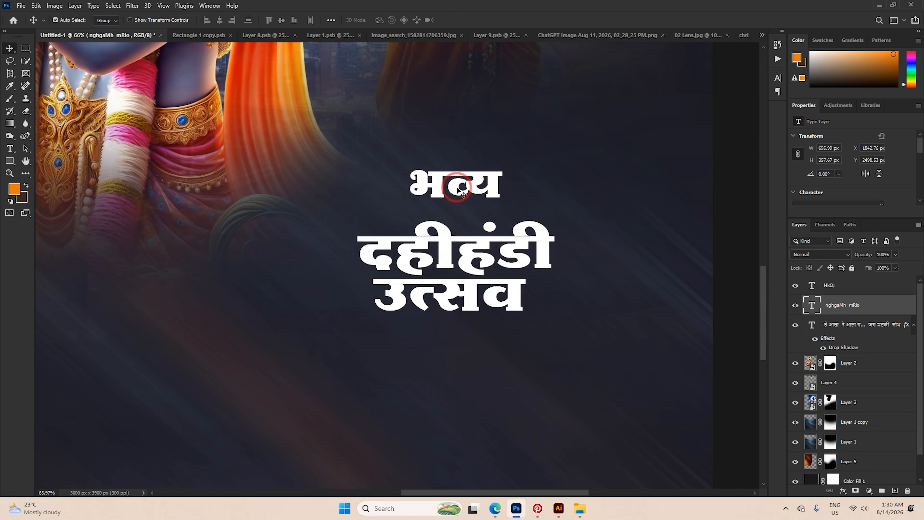
Enlarge दहीहंडी उत्सव to about 67.73 pt and scale भव्य to about 143%, fitting it just above दहीहंडी.
key(ctrl+t)
drag(565, 271, 611, 272)
click(476, 20)
drag(478, 178, 548, 184)
key(ctrl+t)
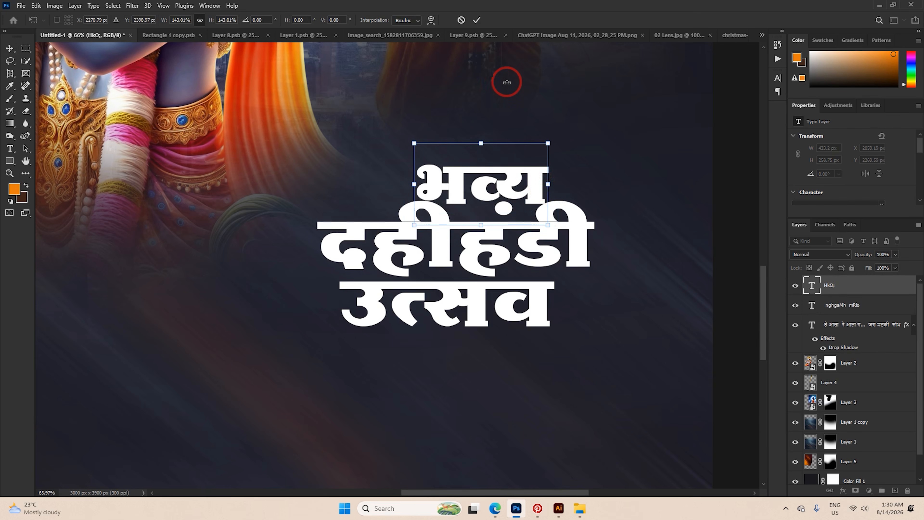
scroll(516, 165, up, 3)
click(476, 21)
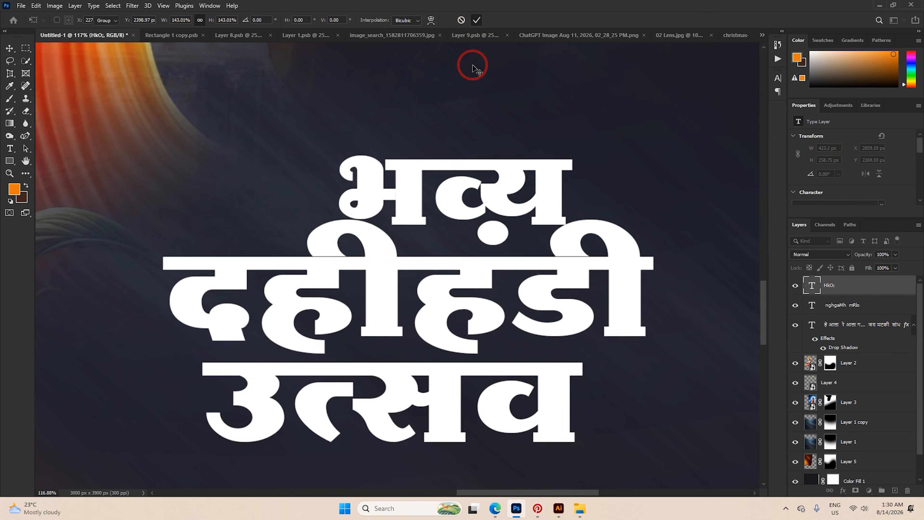
Delete the anusvara dot character from the word दहीहंडी in the heading text.
click(502, 251)
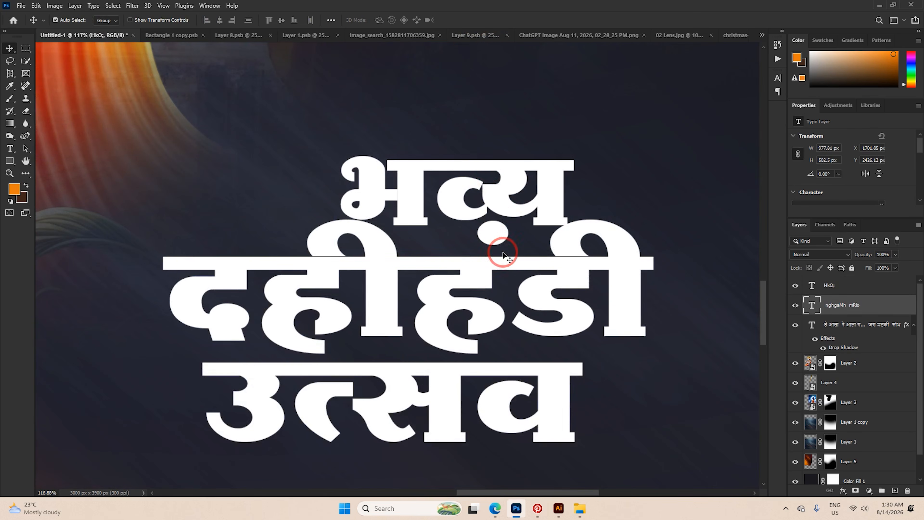
double_click(523, 300)
click(522, 297)
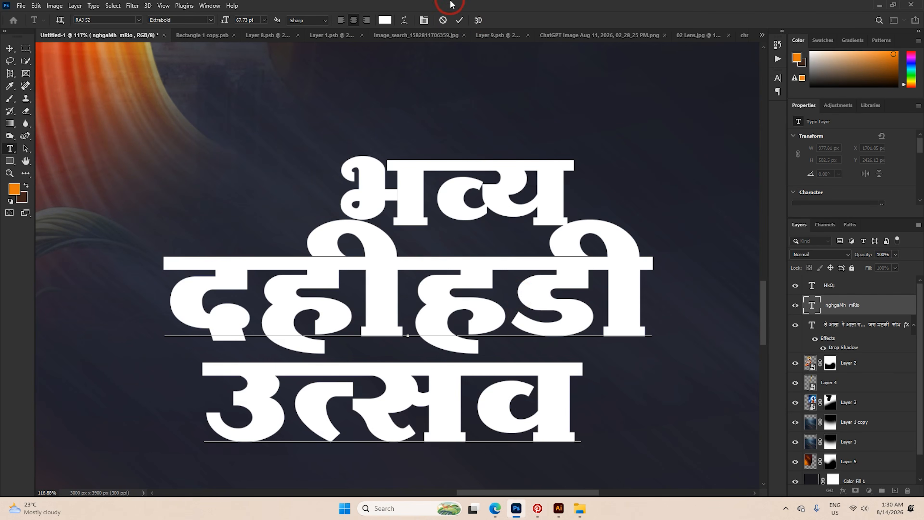
click(459, 20)
Draw a 55 px circle with the Ellipse tool between भव्य and दहीहंडी and fill it white.
right_click(12, 163)
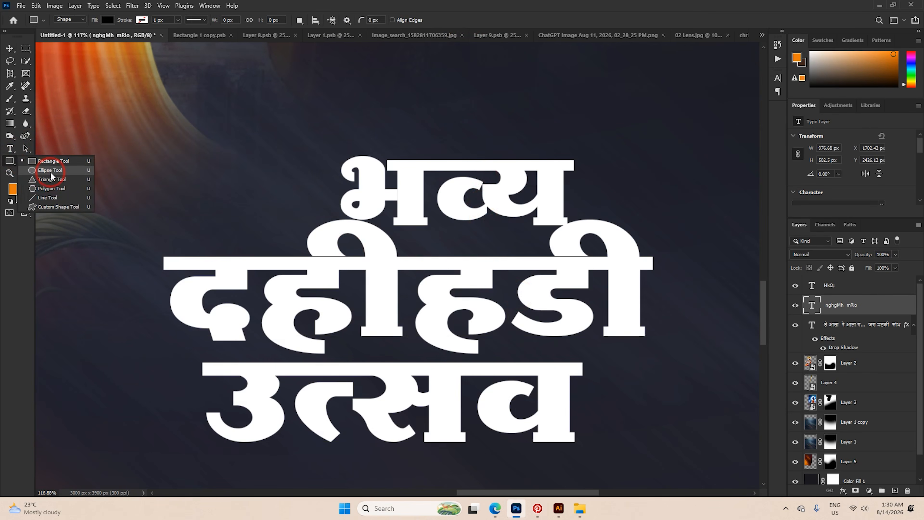
click(55, 171)
scroll(501, 270, up, 3)
drag(463, 223, 512, 253)
click(108, 20)
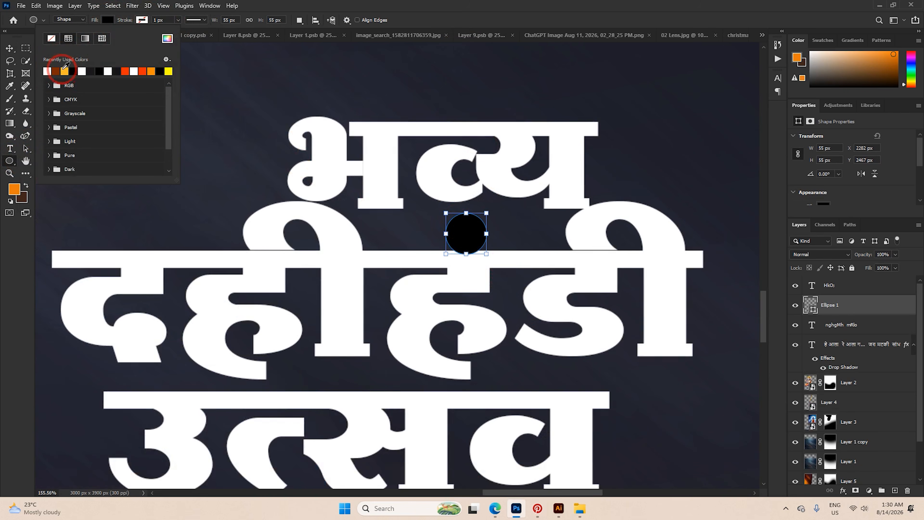
click(47, 71)
Flatten the white circle to 55 x 45 px and position it as the dot above हं in दहीहंडी.
click(9, 49)
scroll(447, 233, up, 3)
drag(471, 237, 490, 235)
key(ctrl+t)
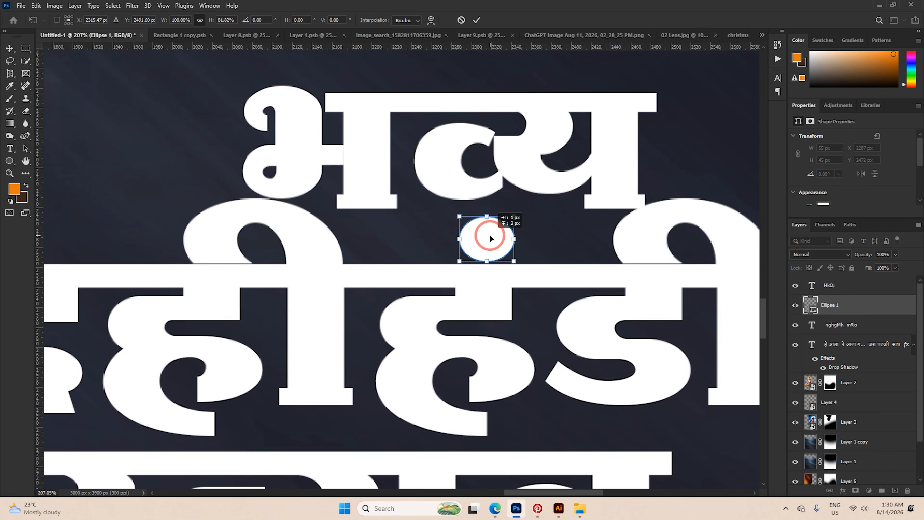
click(475, 19)
Change the font of the दहीहंडी उत्सव text to RAJ 03 Regular and shift the text slightly down beneath भव्य.
scroll(428, 176, down, 6)
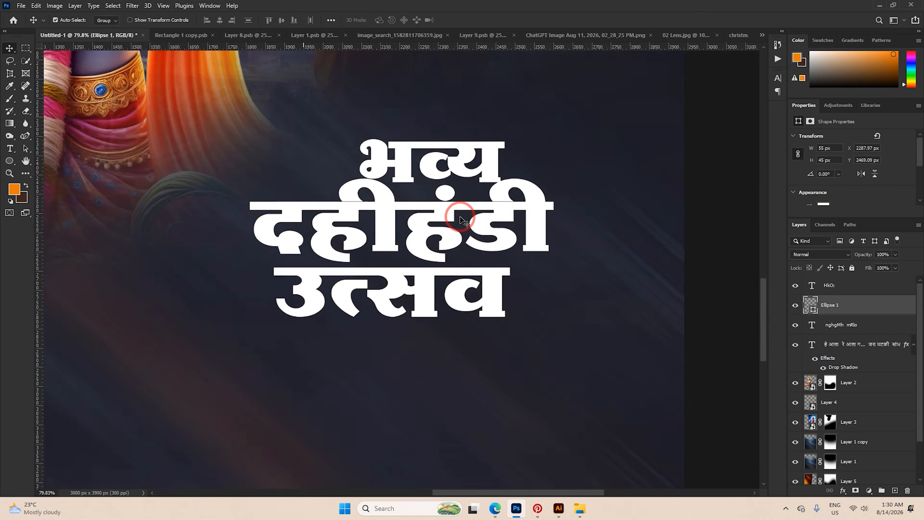
scroll(461, 215, up, 5)
scroll(411, 172, down, 6)
click(411, 171)
scroll(411, 172, up, 2)
double_click(440, 233)
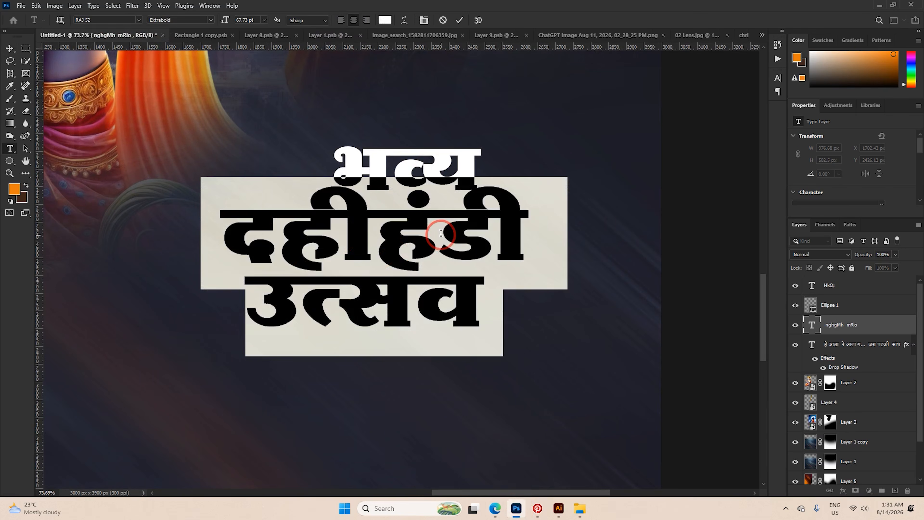
text(raj)
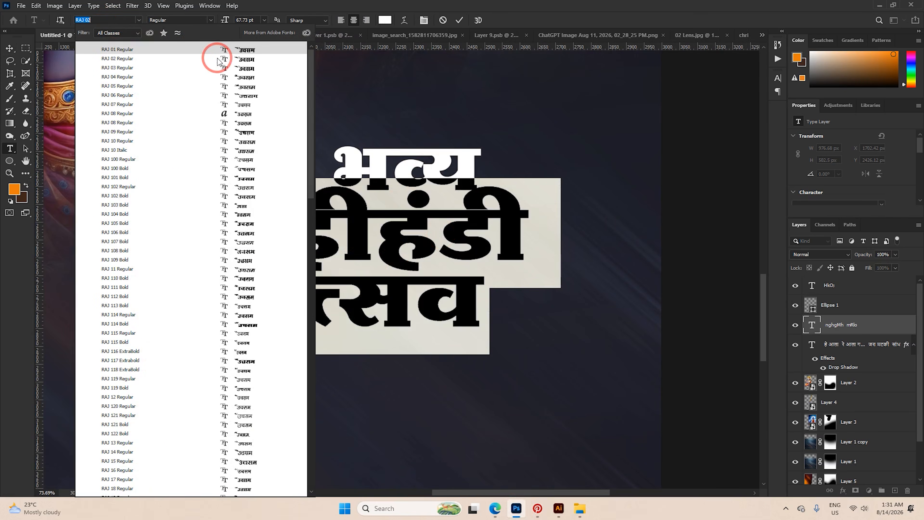
click(233, 69)
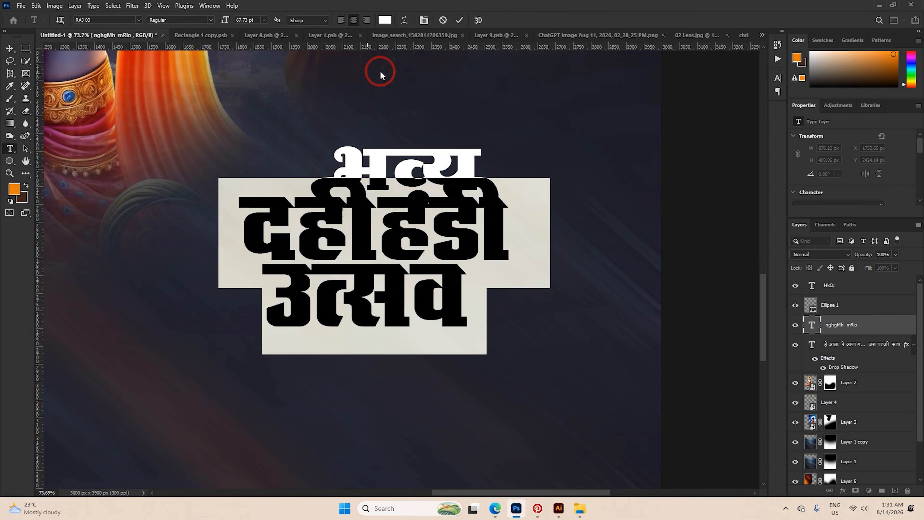
click(457, 22)
key(v)
drag(443, 200, 456, 222)
Change the font of भव्य to RAJ 03 Regular and lower it closer to दहीहंडी.
double_click(443, 170)
click(139, 21)
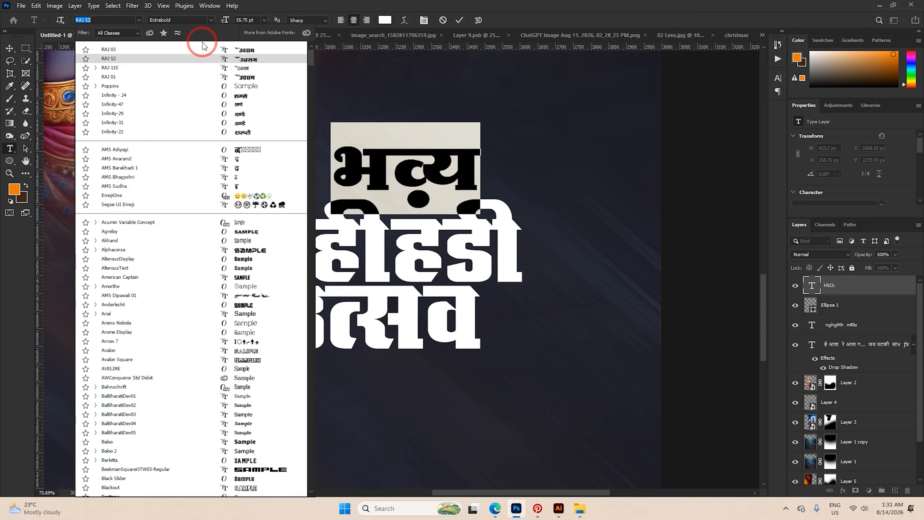
click(233, 56)
click(460, 20)
key(v)
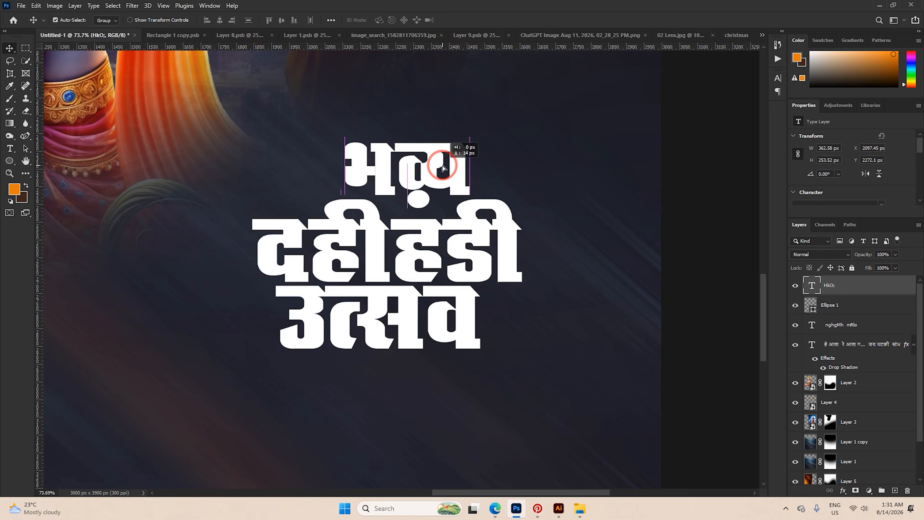
Enlarge the white dot to about 71 x 67 px and center it above हं in दहीहंडी.
scroll(422, 196, up, 3)
drag(423, 195, 446, 208)
scroll(419, 209, up, 6)
key(ctrl+t)
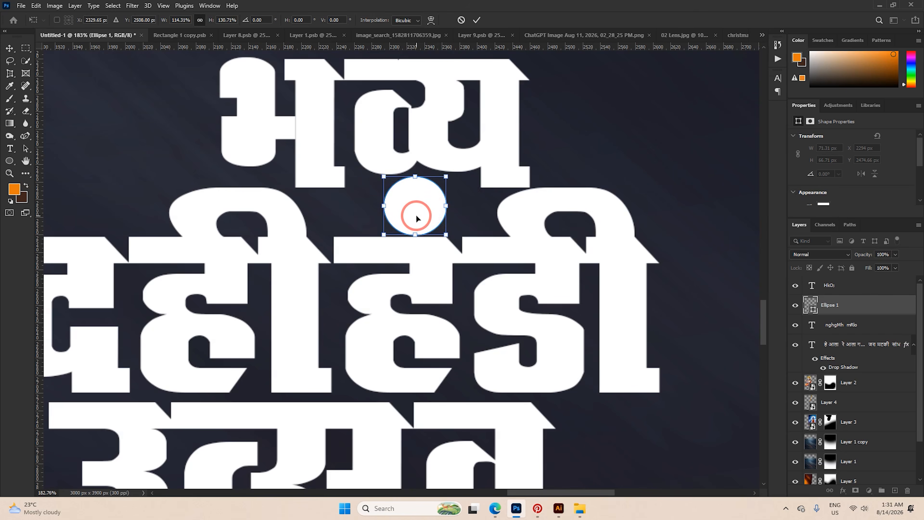
click(476, 20)
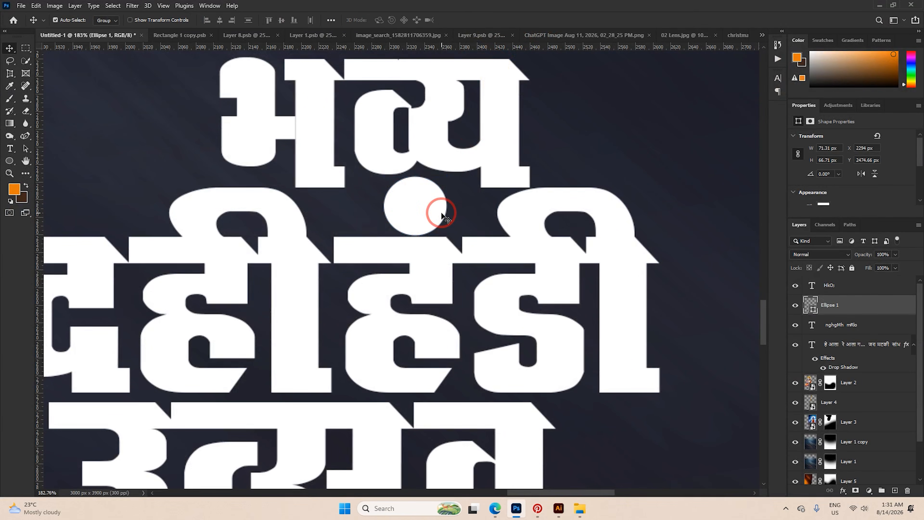
scroll(423, 154, down, 4)
double_click(423, 153)
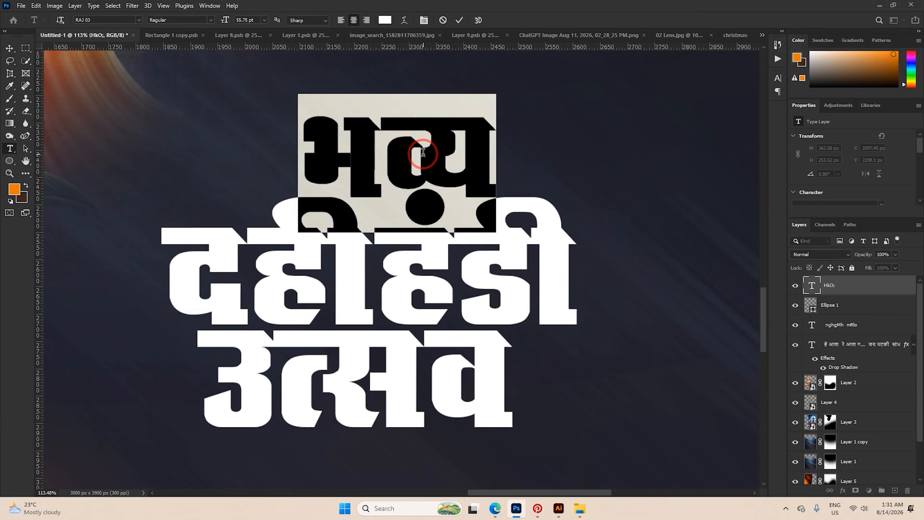
click(461, 21)
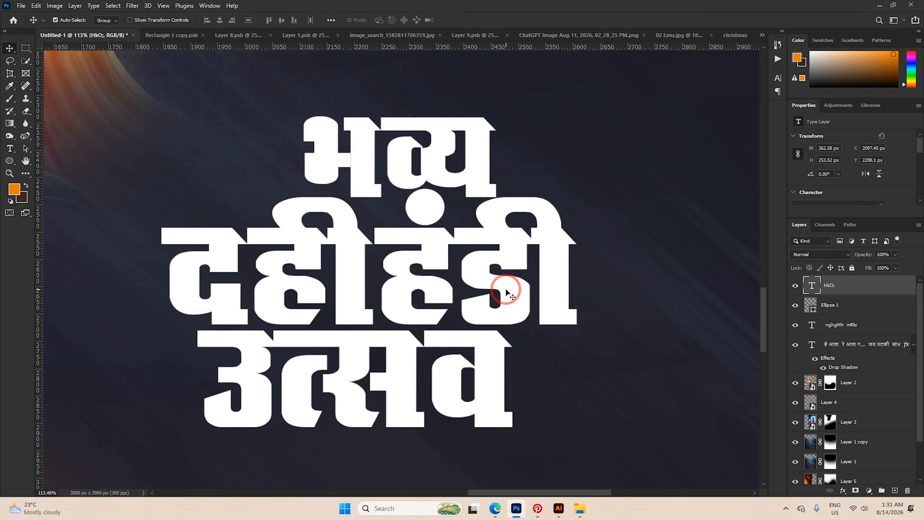
double_click(505, 289)
click(462, 21)
scroll(469, 187, down, 12)
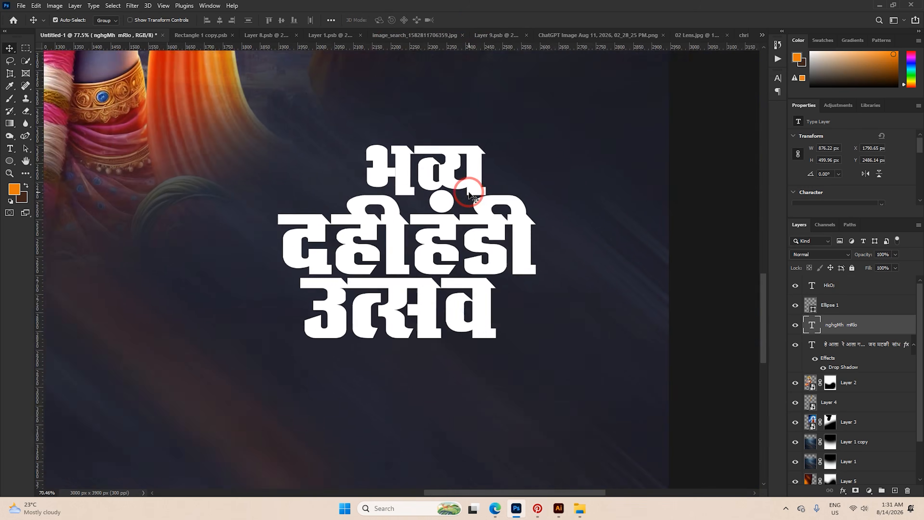
scroll(463, 179, up, 3)
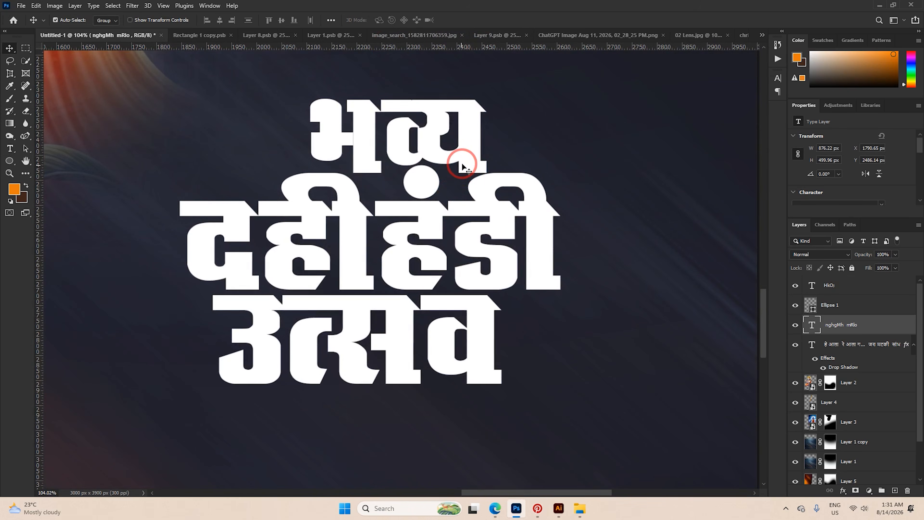
Nudge भव्य slightly left and convert it, the dot and the दहीहंडी उत्सव text into one smart object.
click(469, 149)
click(432, 186)
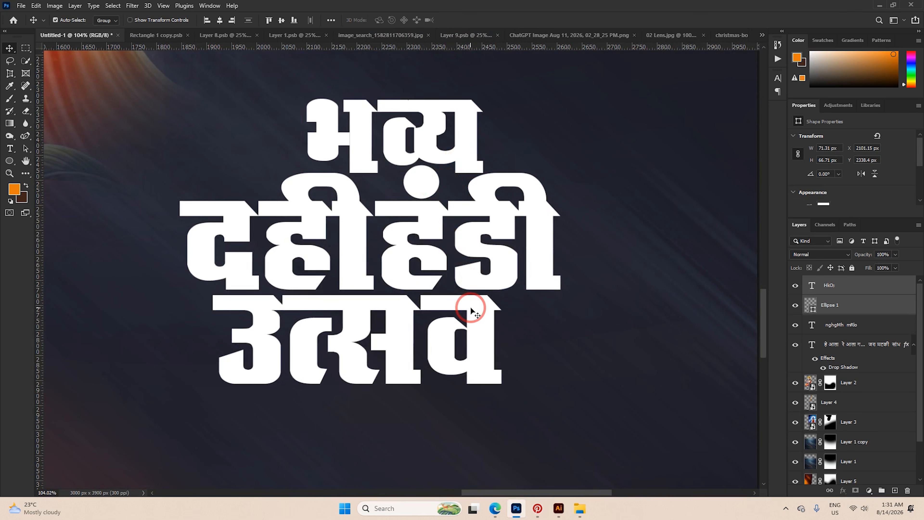
shift+click(471, 309)
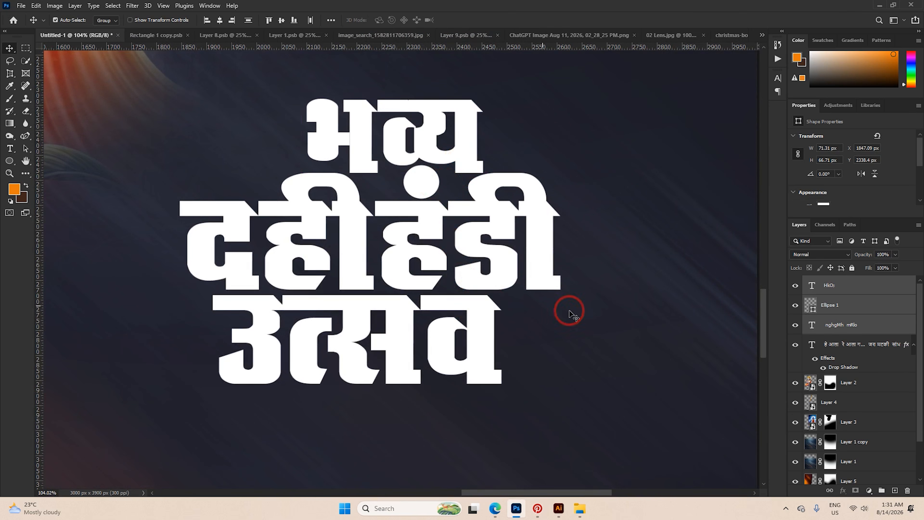
right_click(842, 287)
click(757, 179)
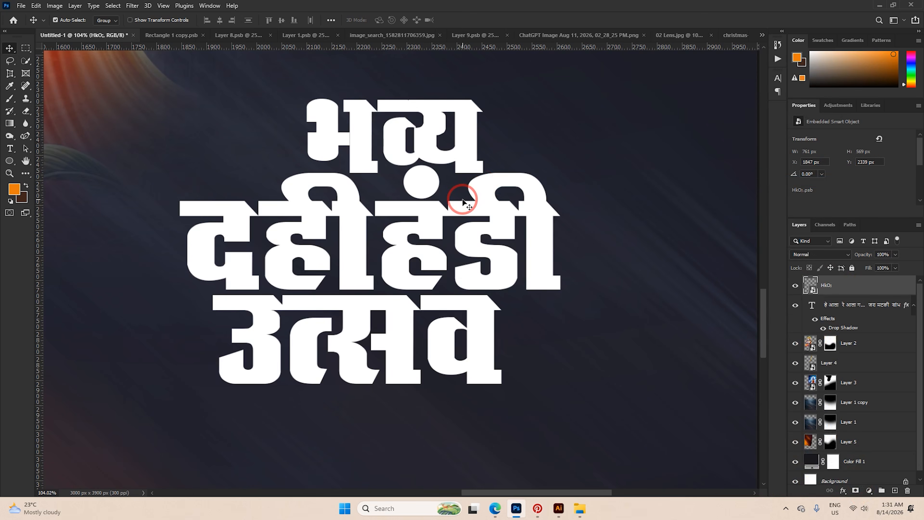
Scale the heading smart object up to about 1299 x 971 px and place it over the legs of the back-facing Krishna.
scroll(463, 201, down, 1)
scroll(463, 200, down, 6)
key(ctrl+t)
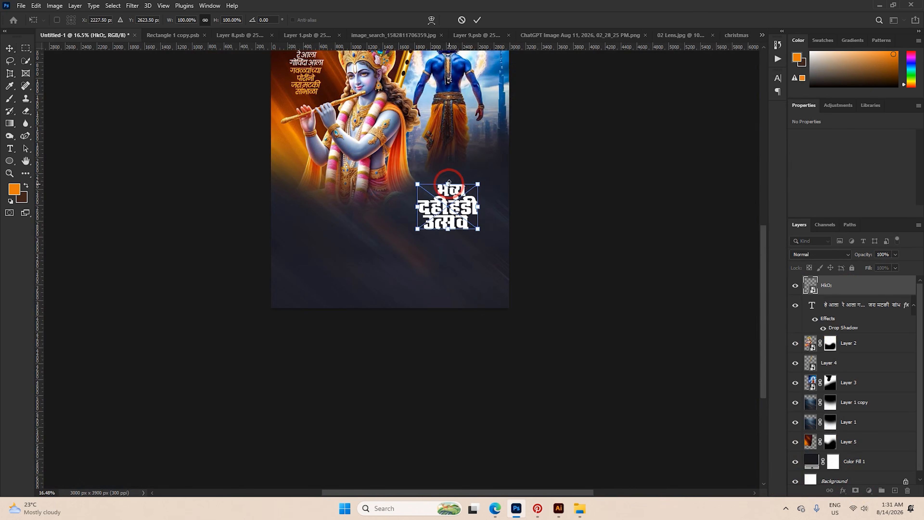
drag(447, 179, 456, 145)
drag(460, 168, 451, 134)
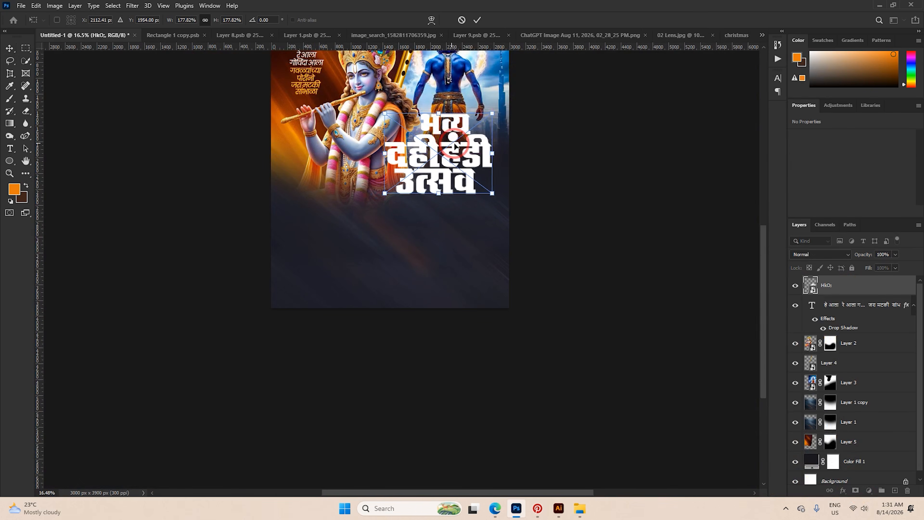
scroll(466, 148, up, 3)
drag(500, 155, 436, 293)
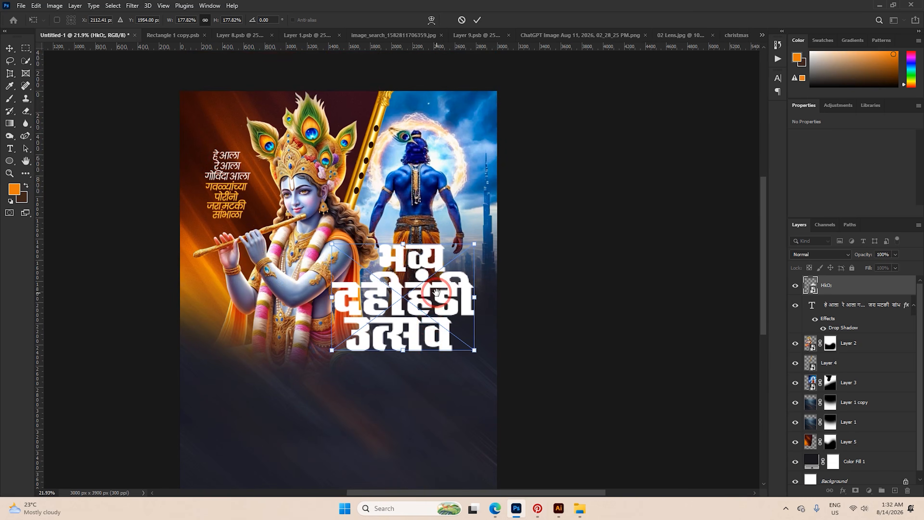
click(477, 20)
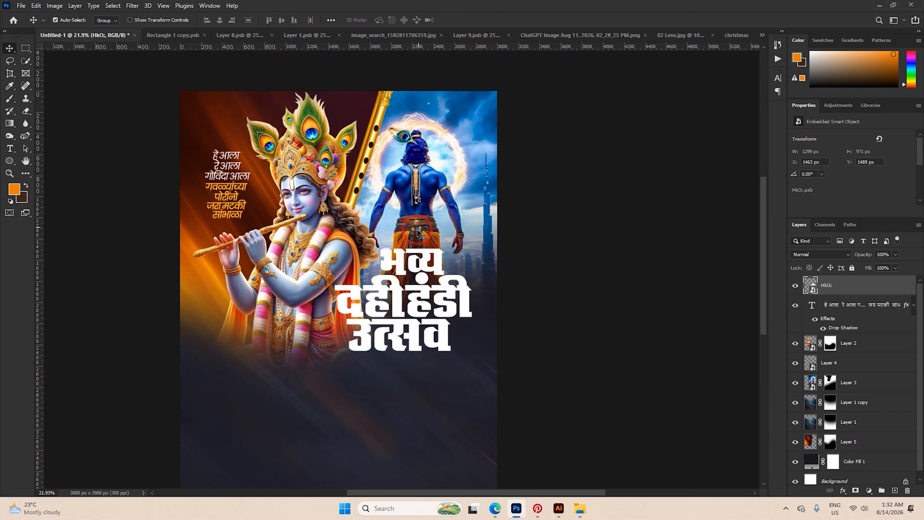
Run the long 255px 45° shadow action on the heading, raise the shadow layer's opacity to 65% and reselect the heading.
scroll(416, 244, up, 4)
click(778, 66)
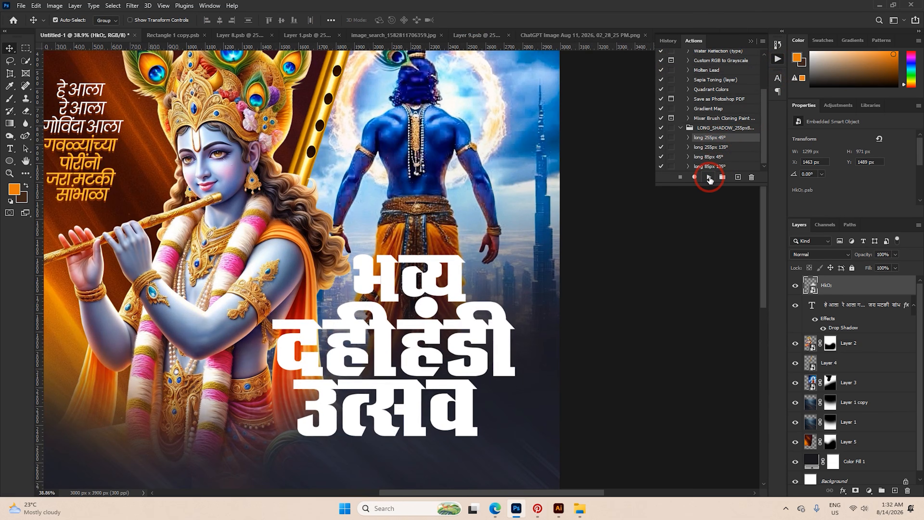
click(709, 177)
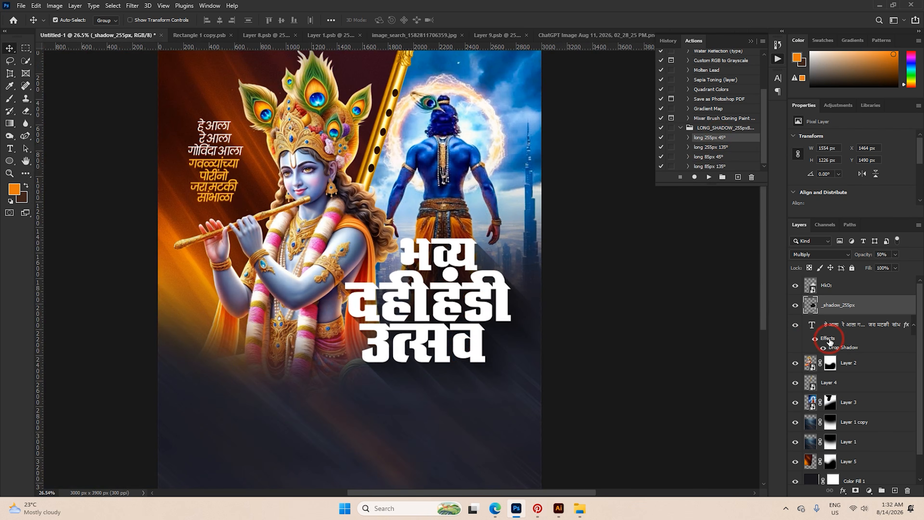
drag(860, 256, 867, 262)
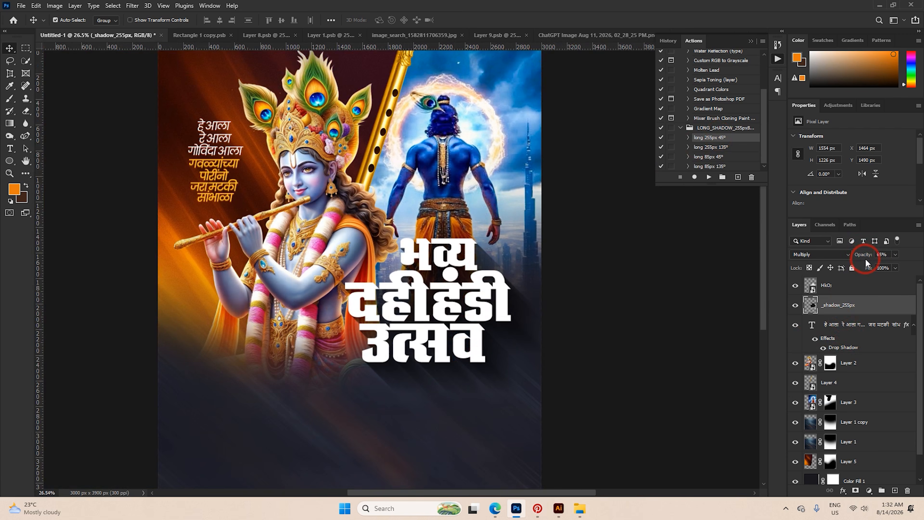
click(480, 270)
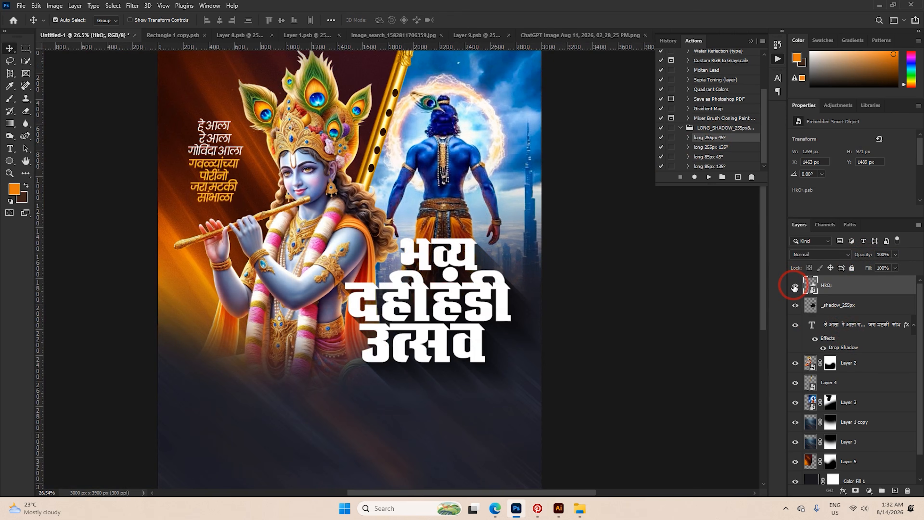
scroll(496, 290, up, 3)
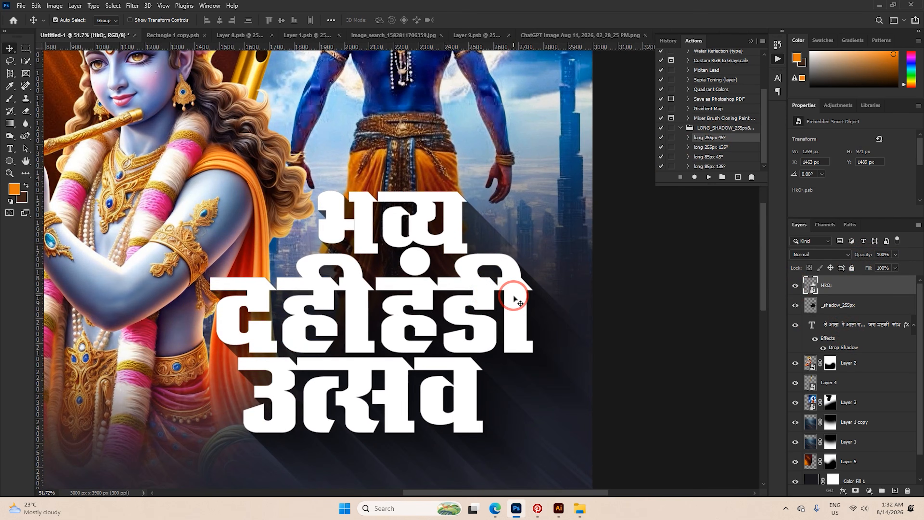
scroll(510, 296, down, 1)
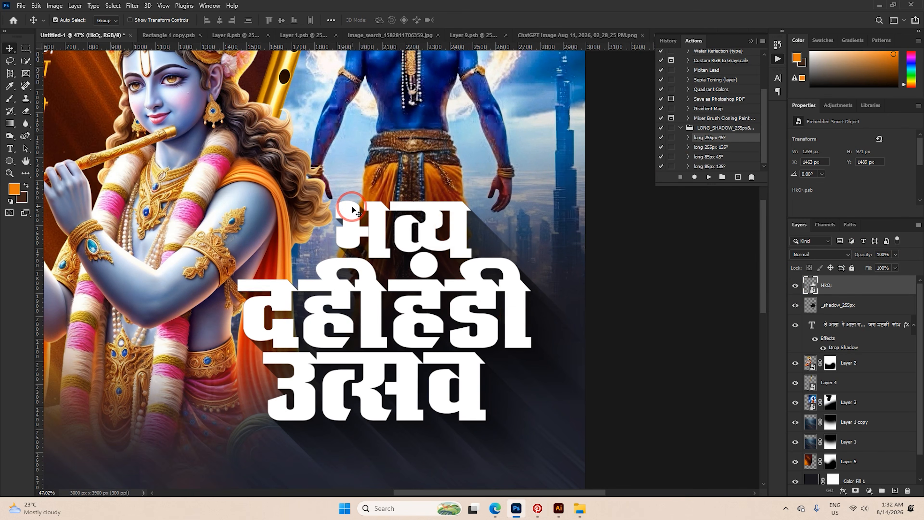
scroll(365, 251, down, 4)
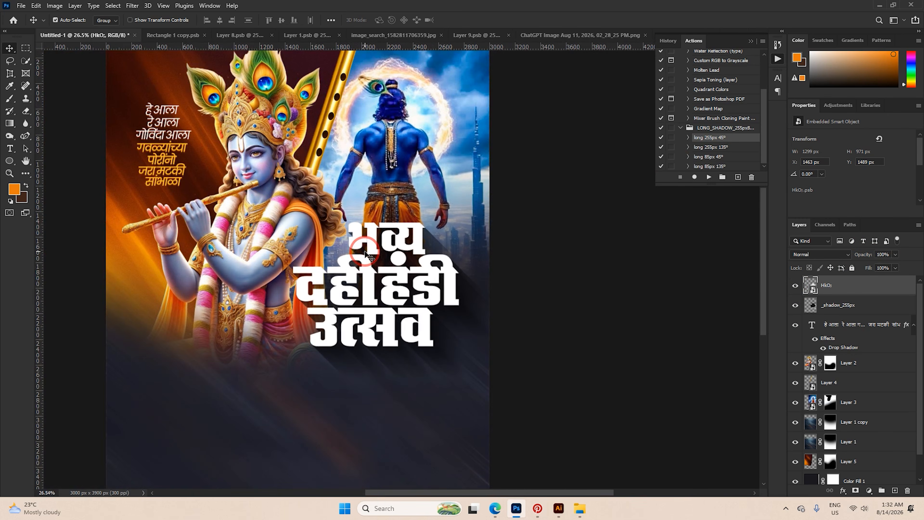
Open text Effect.psd and copy the layer style of its gold text Effect layer.
click(16, 7)
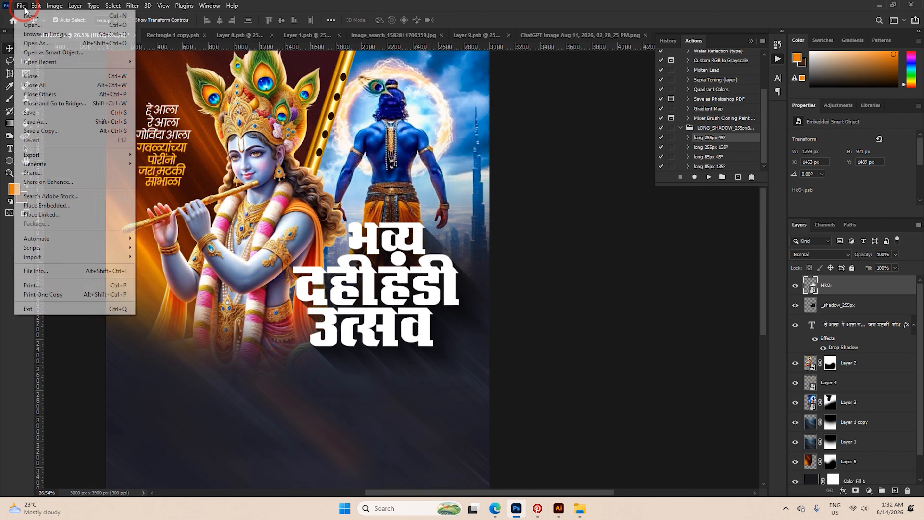
click(26, 25)
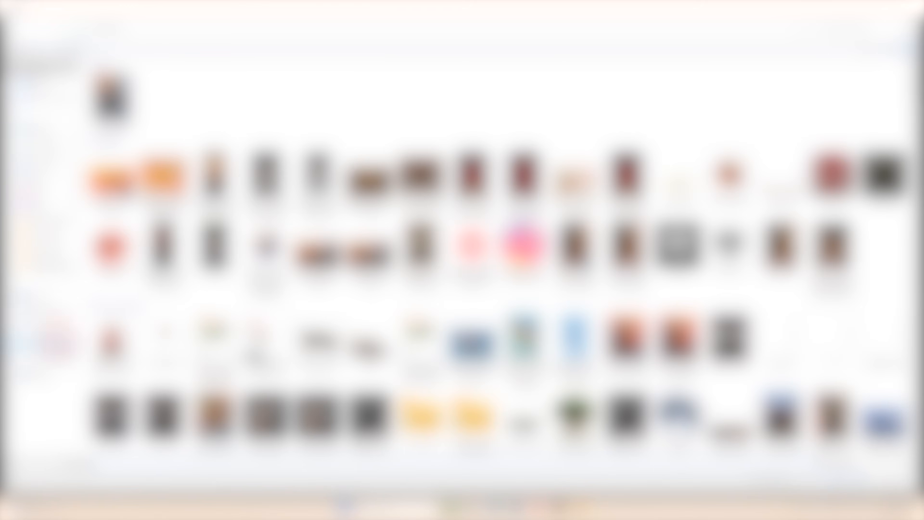
click(44, 340)
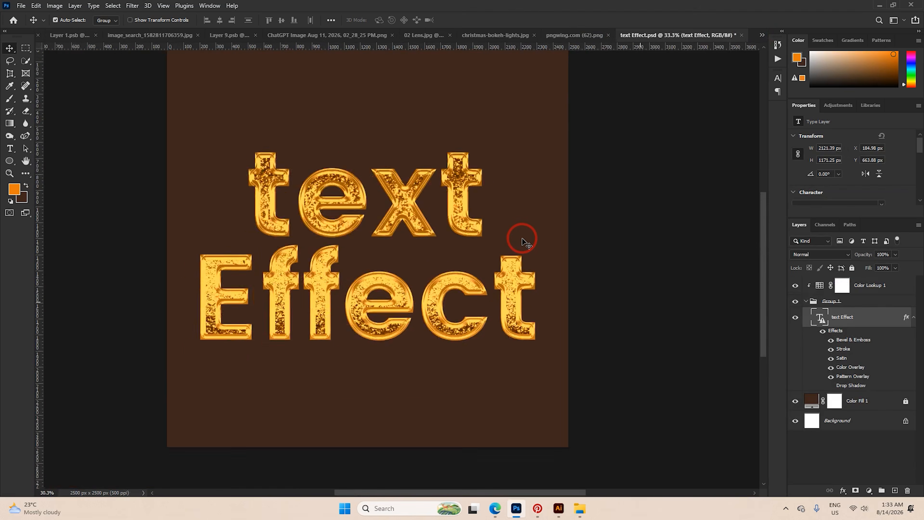
scroll(521, 239, down, 6)
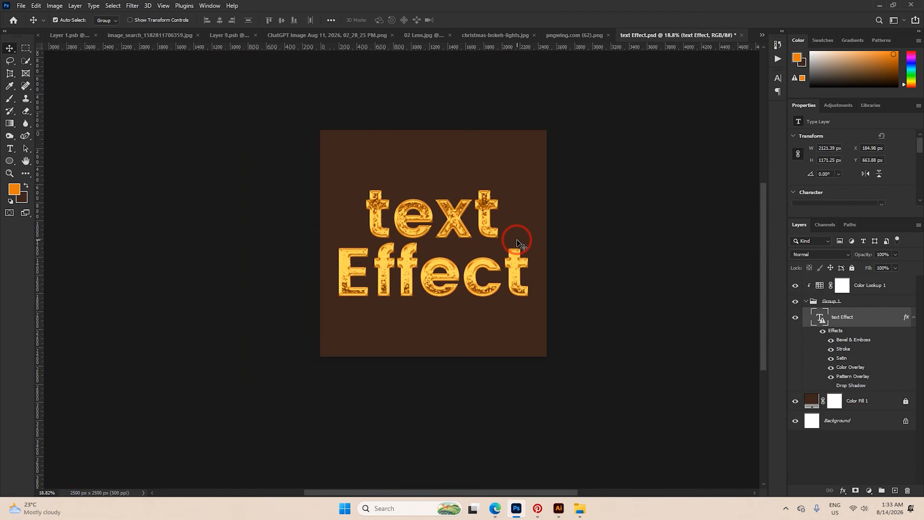
scroll(517, 239, up, 11)
scroll(458, 222, down, 3)
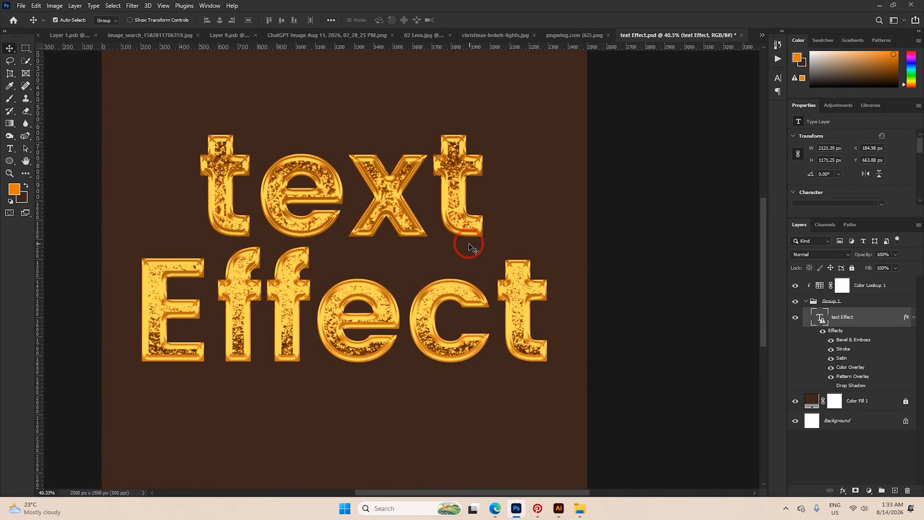
right_click(851, 318)
click(764, 382)
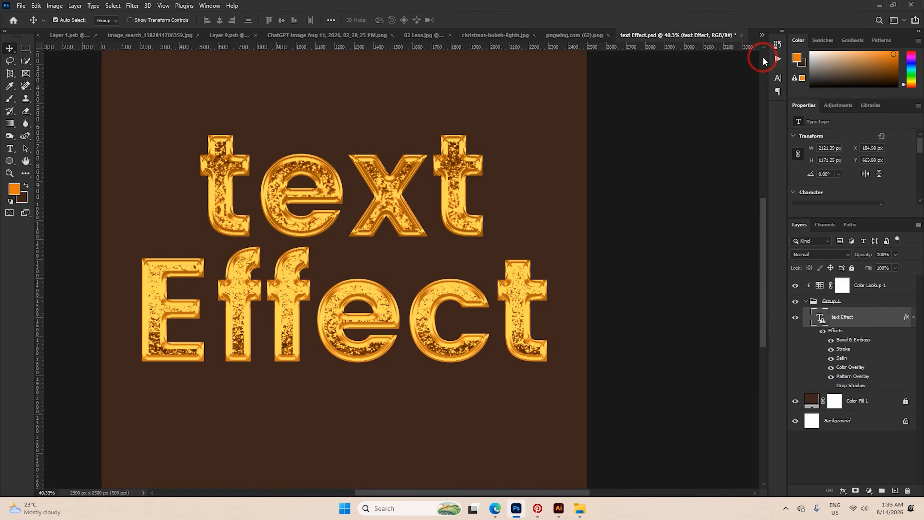
Return to the Untitled-1 poster and paste the copied layer style onto the heading smart object.
click(762, 35)
click(655, 35)
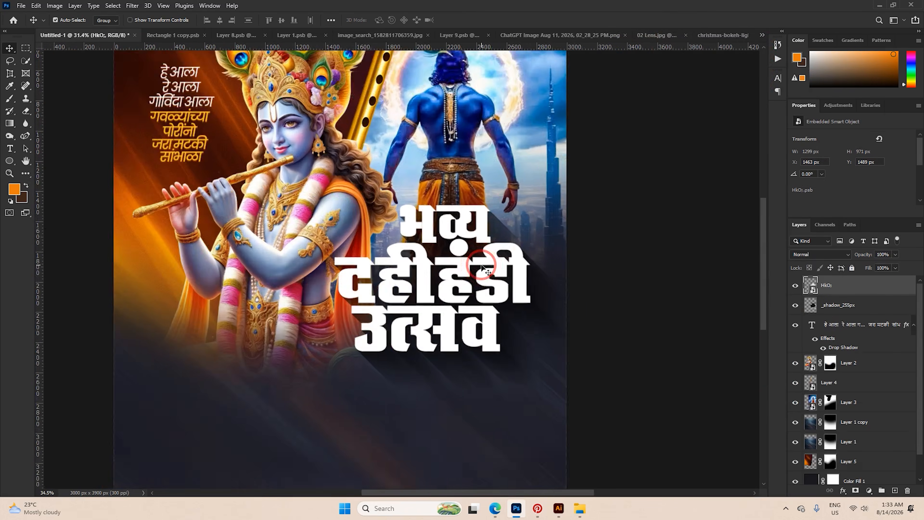
scroll(484, 268, up, 3)
right_click(861, 283)
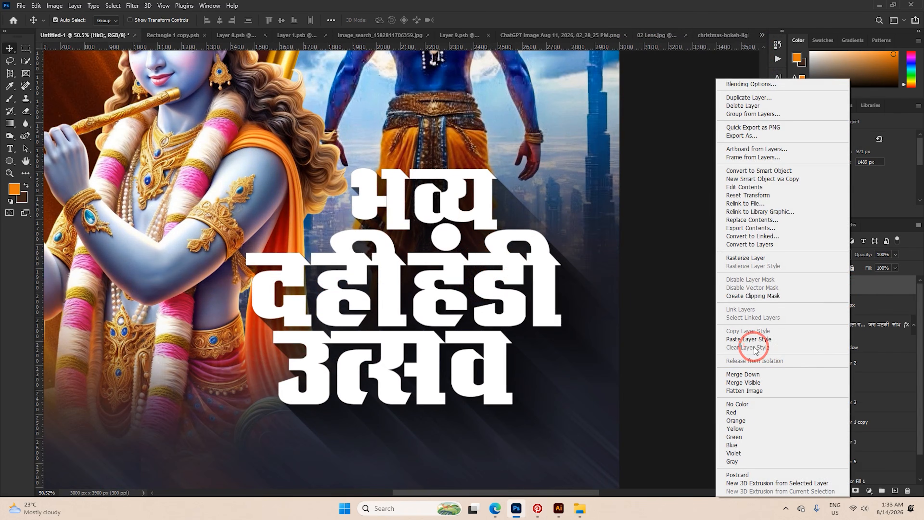
click(749, 339)
scroll(471, 283, up, 3)
scroll(475, 288, down, 4)
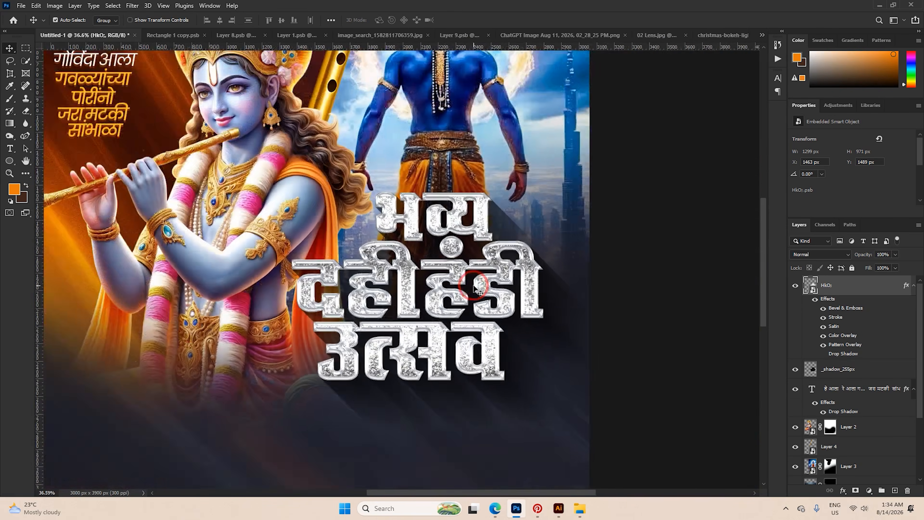
Examine the pasted silver glitter effect on the heading up close and against the surrounding poster.
scroll(474, 288, down, 3)
scroll(531, 273, up, 6)
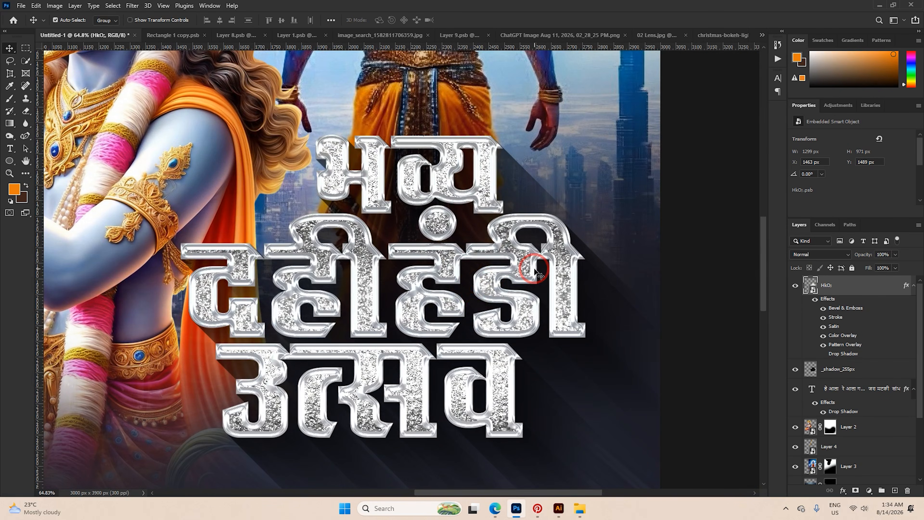
scroll(560, 361, down, 4)
scroll(567, 364, up, 4)
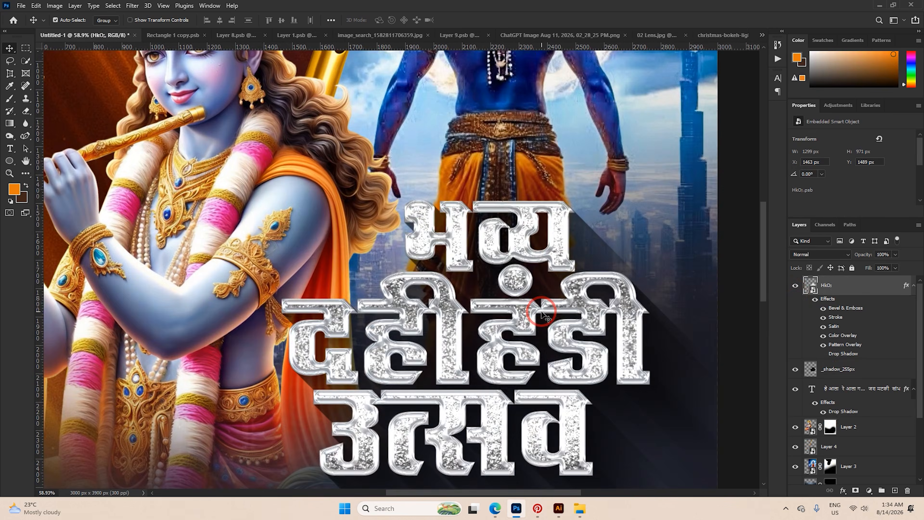
scroll(569, 366, down, 4)
scroll(571, 365, up, 4)
scroll(571, 364, up, 1)
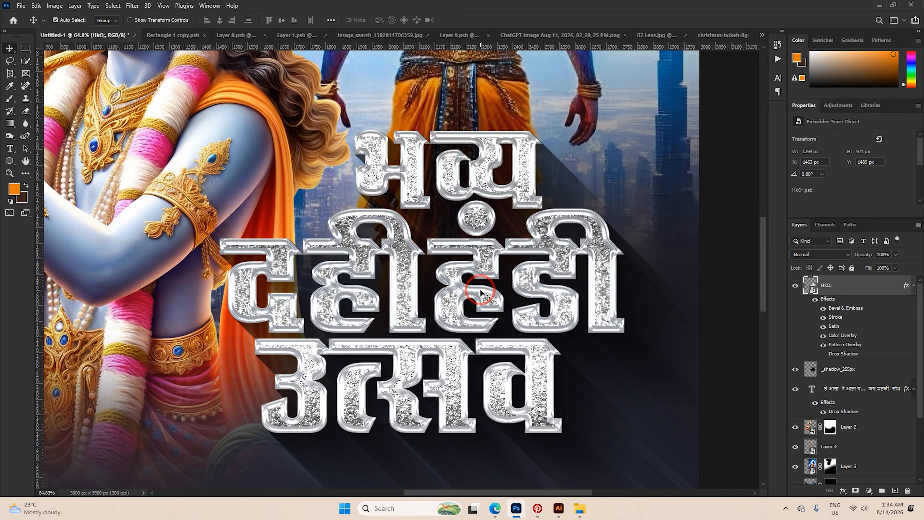
scroll(480, 290, down, 3)
Look up the gold lettering and its effects in text Effect.psd for comparison, and return to the Untitled-1 poster.
click(725, 35)
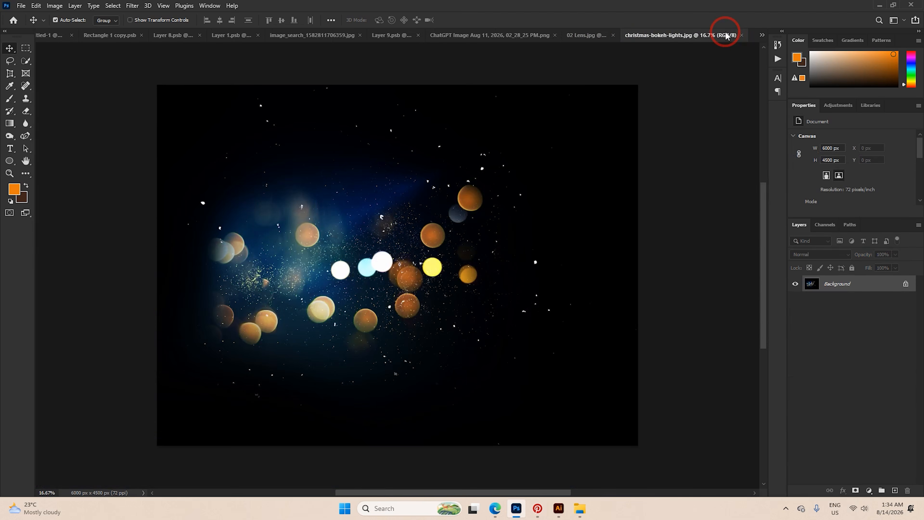
click(587, 35)
click(762, 35)
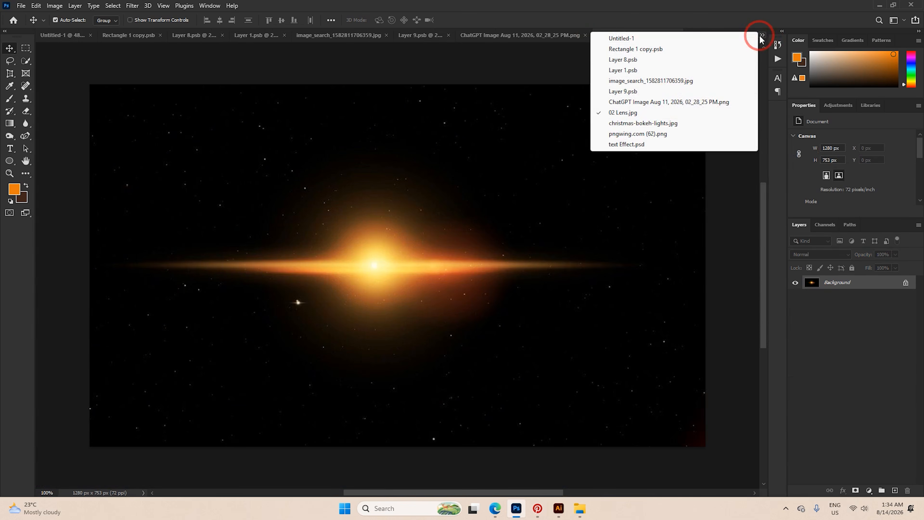
click(641, 144)
scroll(631, 274, down, 2)
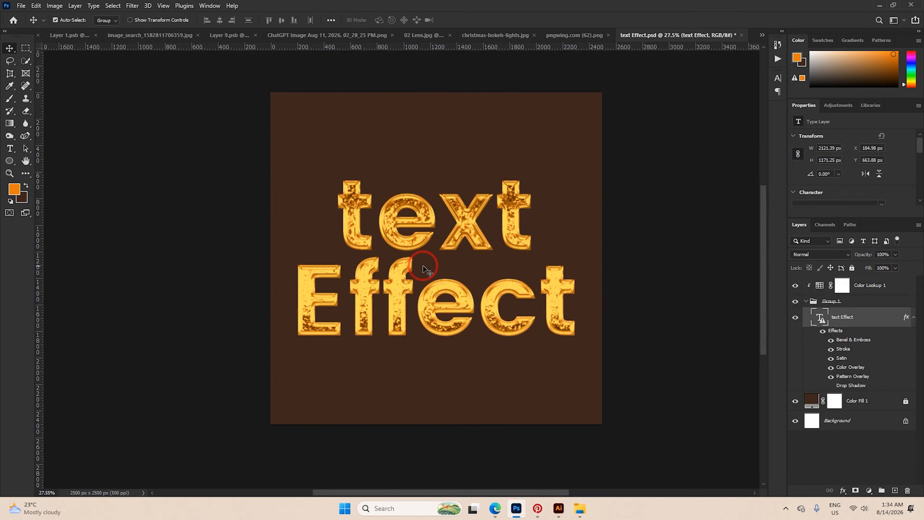
click(762, 35)
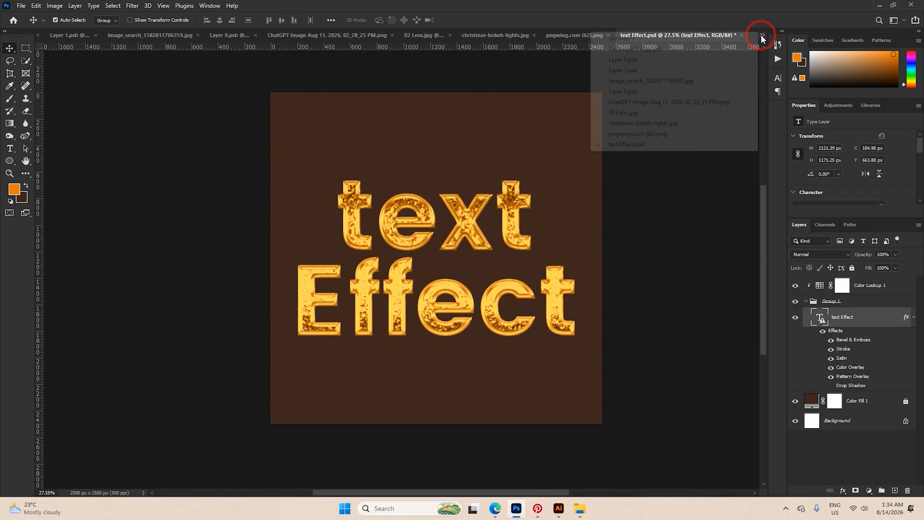
click(641, 36)
Clear the pasted layer style from the heading smart object.
scroll(500, 261, down, 5)
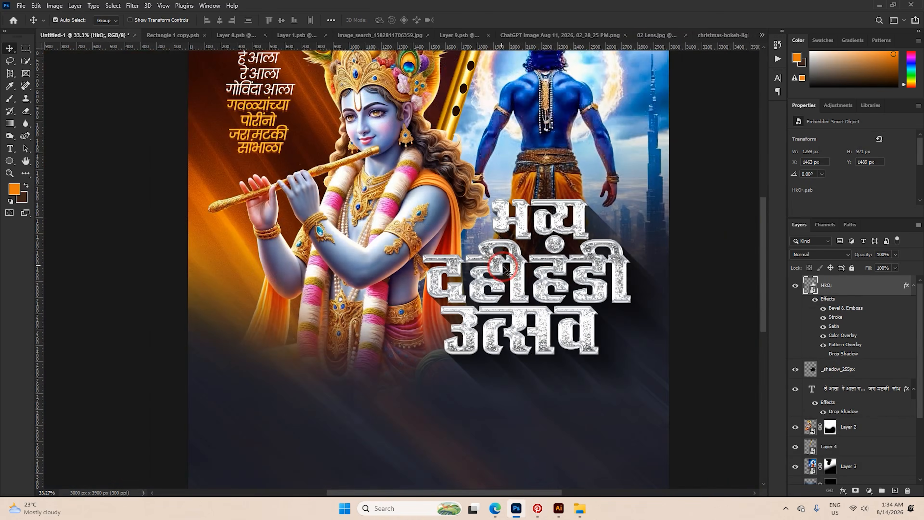
scroll(615, 291, up, 6)
right_click(837, 291)
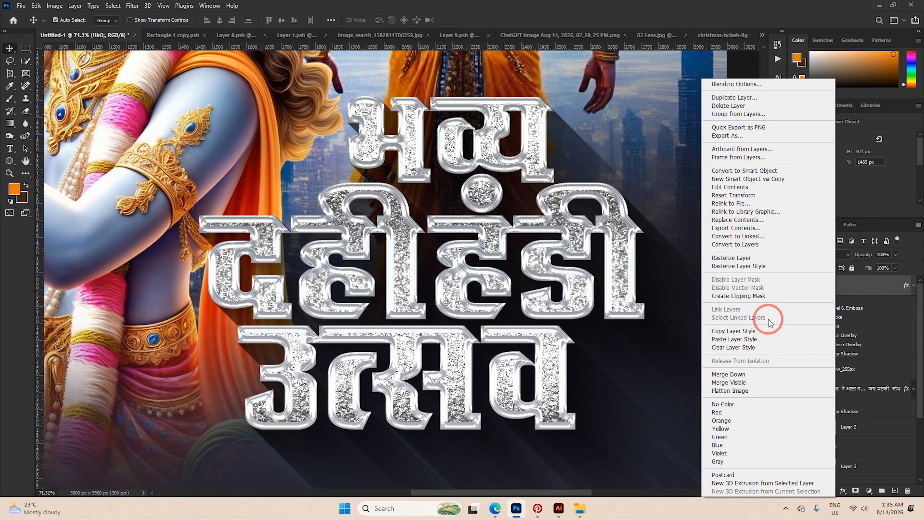
click(755, 349)
Apply the Alien Skin Eye Candy 7 Chrome filter to the heading with the Round, Office Space preset.
click(132, 6)
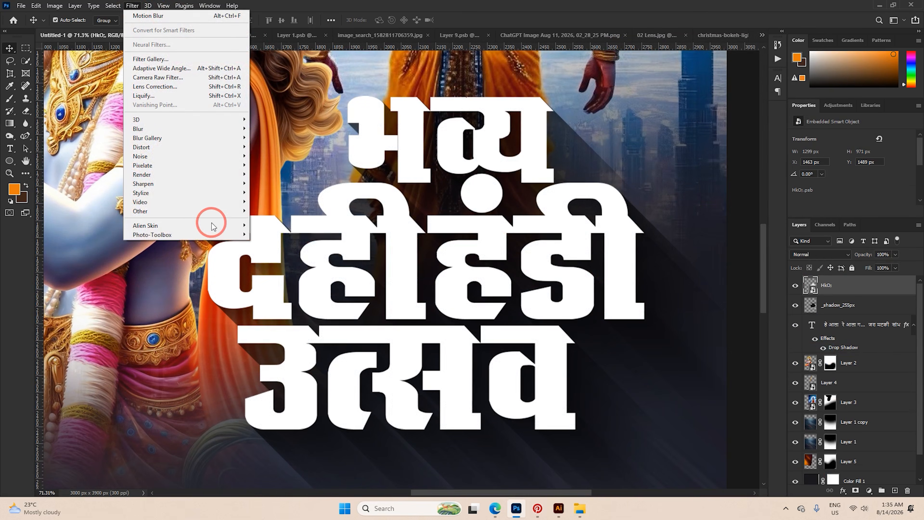
mouse_move(204, 226)
click(259, 225)
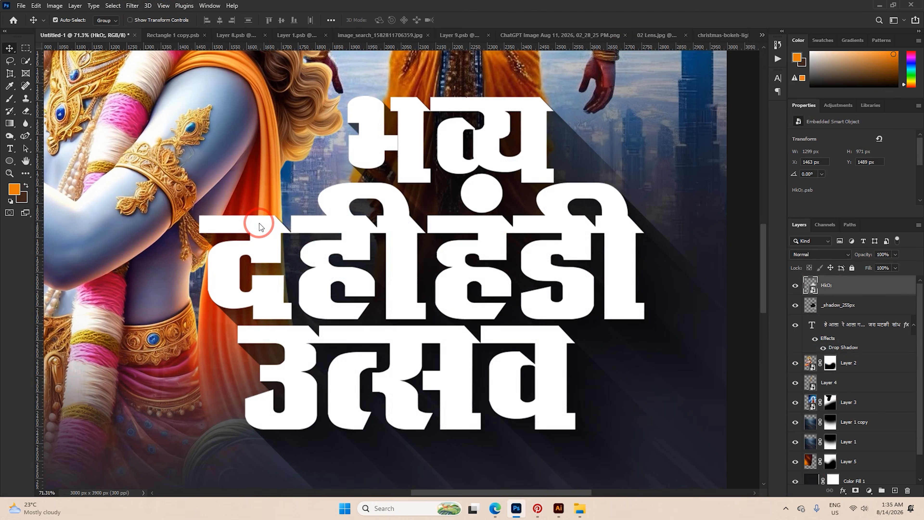
scroll(436, 250, up, 2)
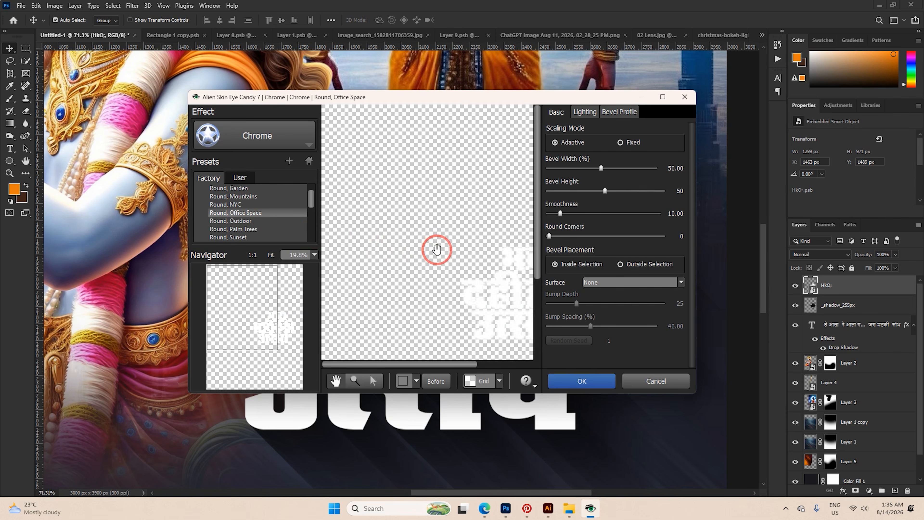
drag(460, 253, 435, 235)
scroll(470, 264, up, 2)
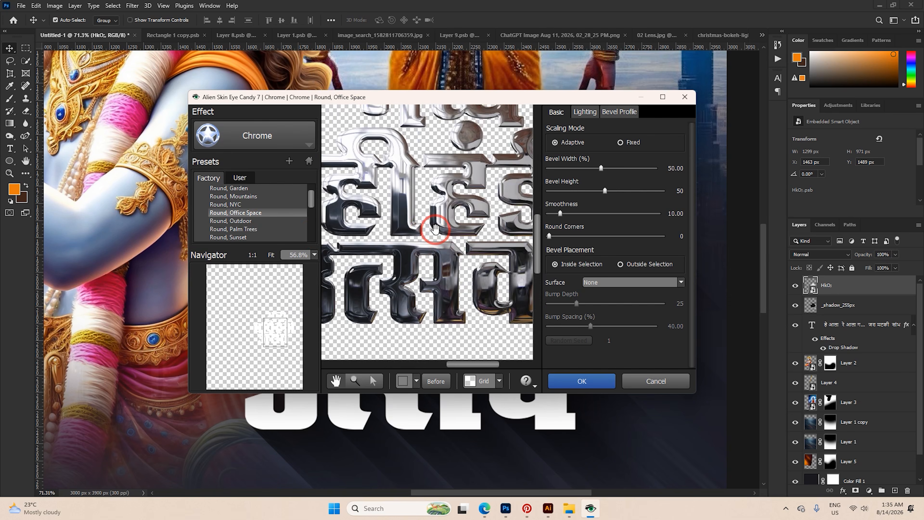
scroll(435, 229, up, 1)
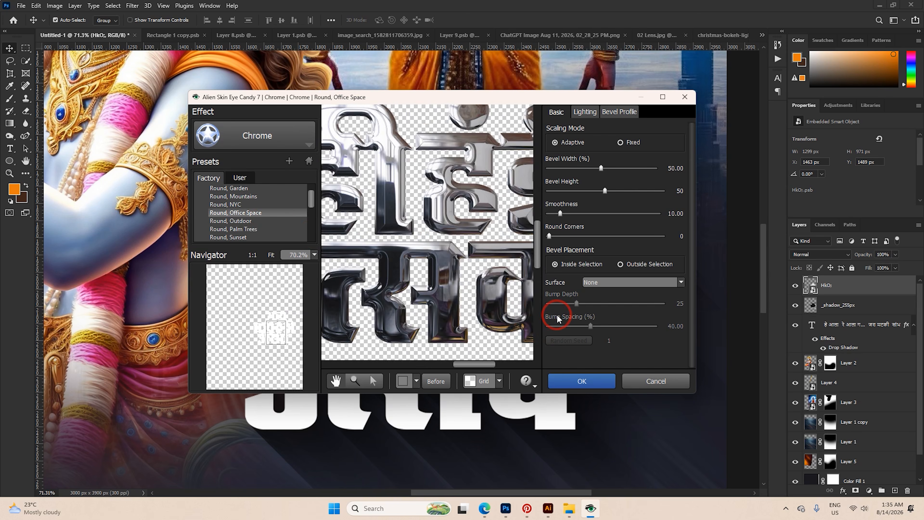
click(267, 229)
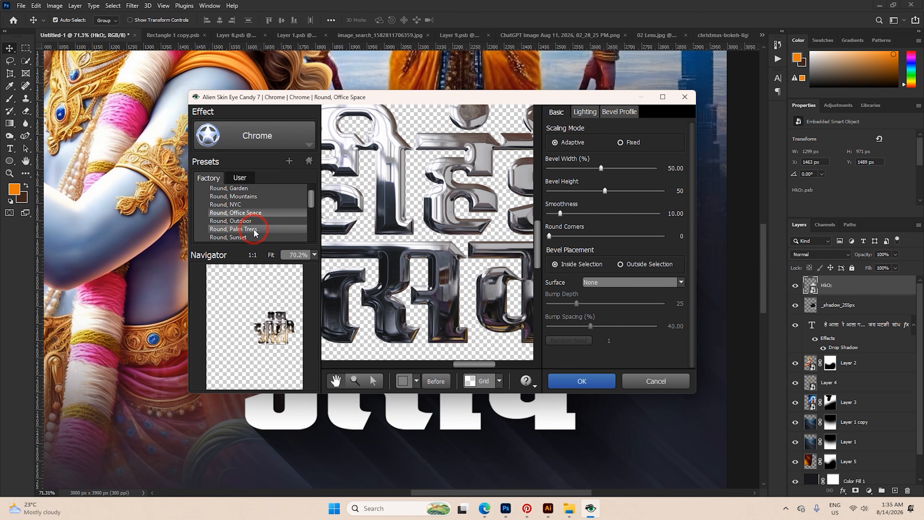
click(577, 381)
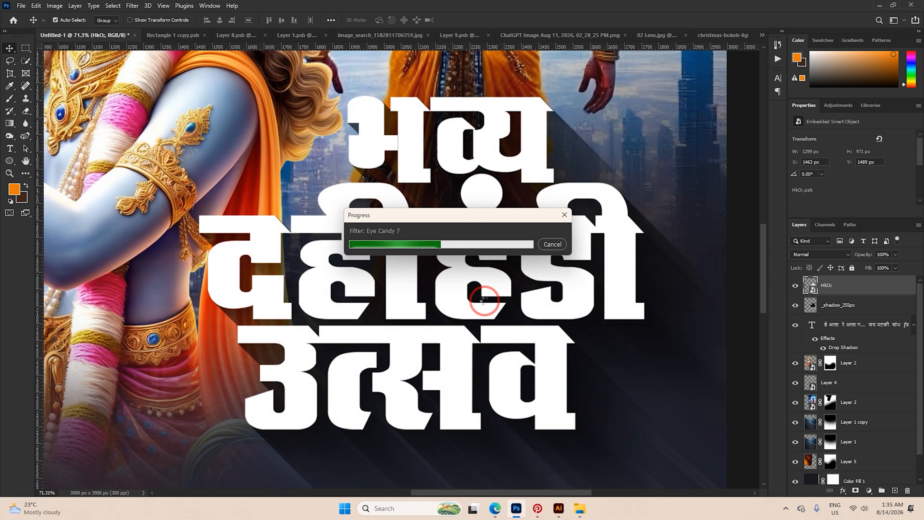
Add a Brightness/Contrast adjustment clipped to the chrome heading and strongly raise its brightness.
scroll(575, 255, down, 5)
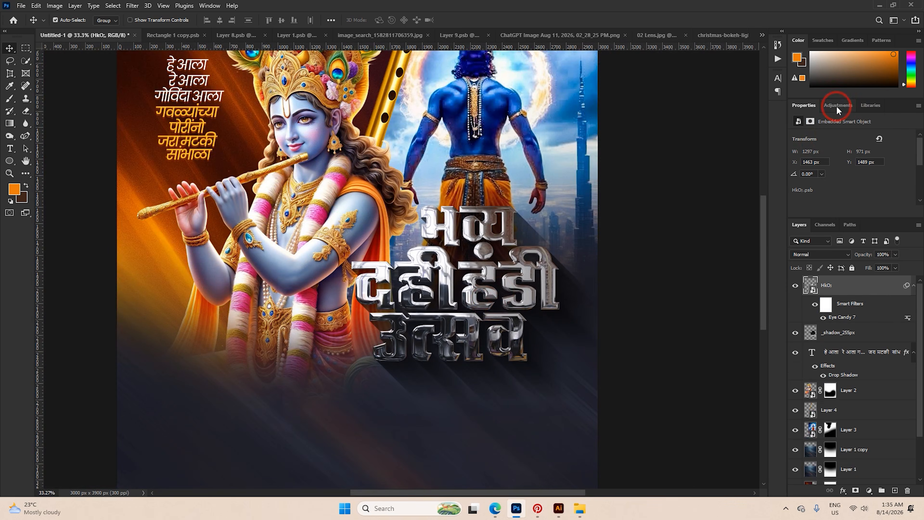
click(836, 107)
click(805, 123)
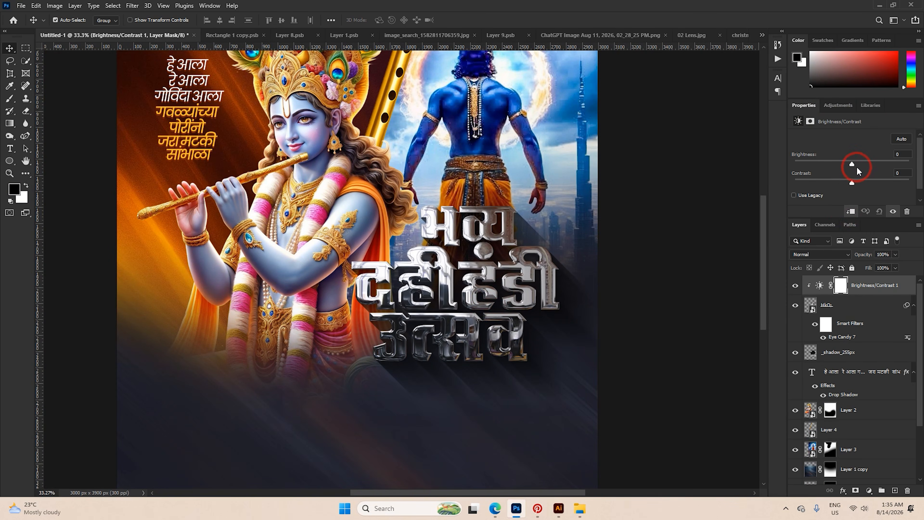
drag(857, 168, 913, 167)
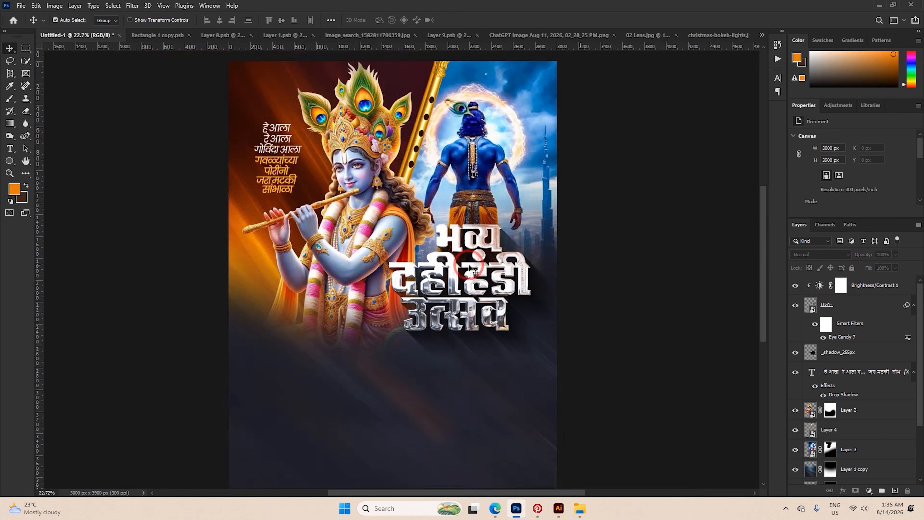
Examine the brightened chrome heading up close and within the whole poster, and reselect the heading layer.
scroll(473, 270, down, 3)
scroll(473, 269, up, 8)
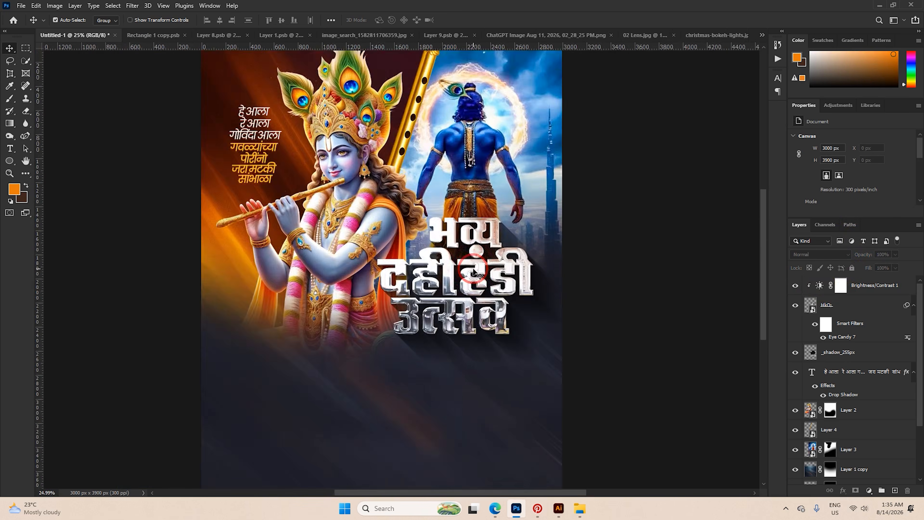
scroll(472, 269, up, 3)
scroll(473, 270, down, 2)
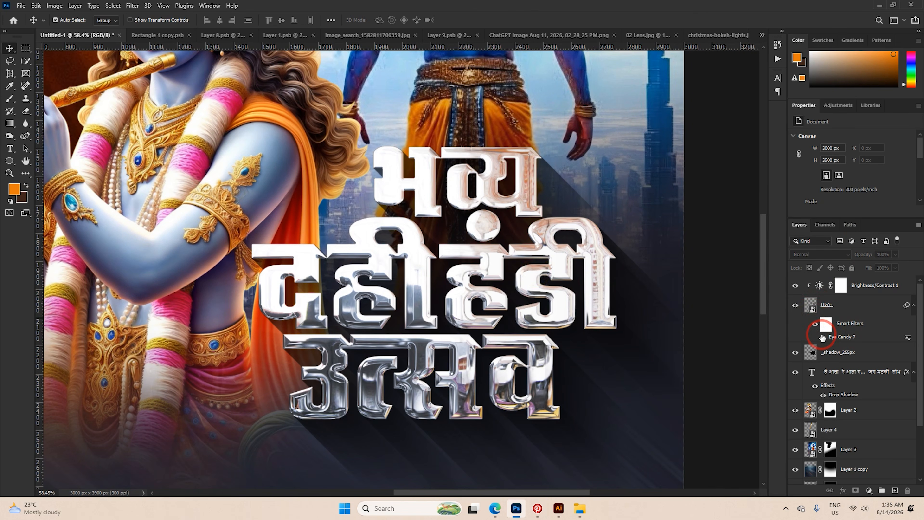
right_click(828, 307)
click(833, 306)
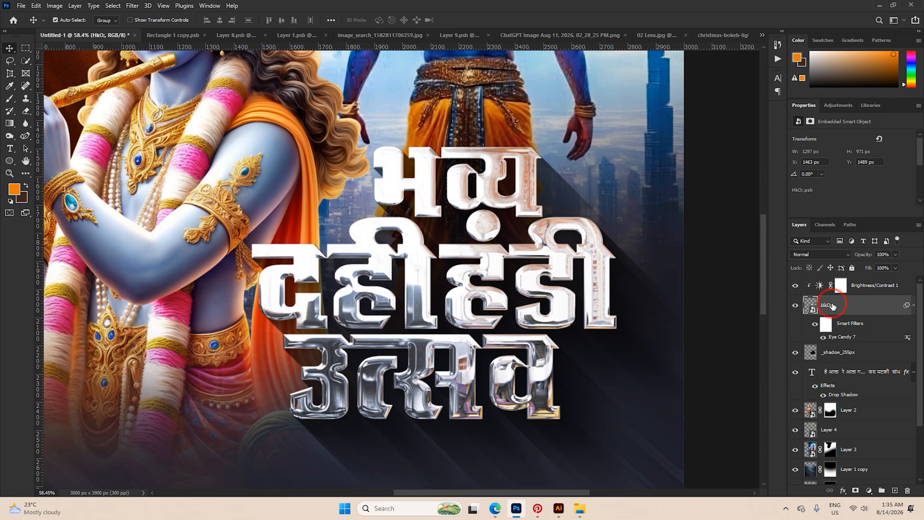
scroll(602, 266, down, 4)
scroll(601, 269, up, 1)
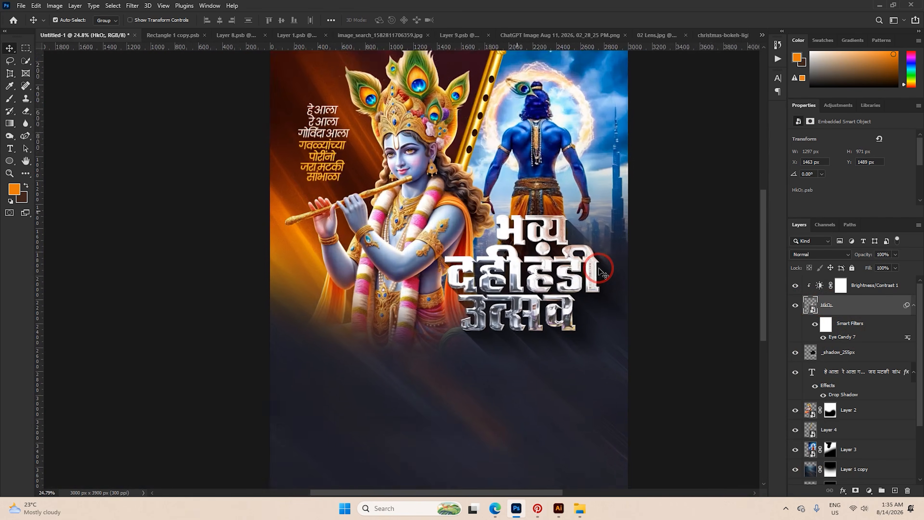
scroll(600, 272, down, 2)
scroll(628, 280, up, 3)
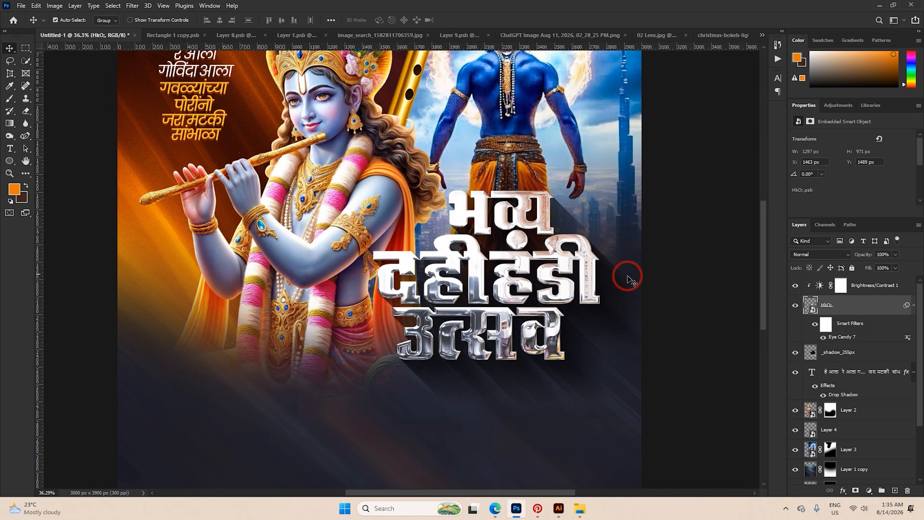
Delete the Brightness/Contrast adjustment above the heading, keeping the heading layer selected.
click(853, 287)
key(Delete)
right_click(837, 294)
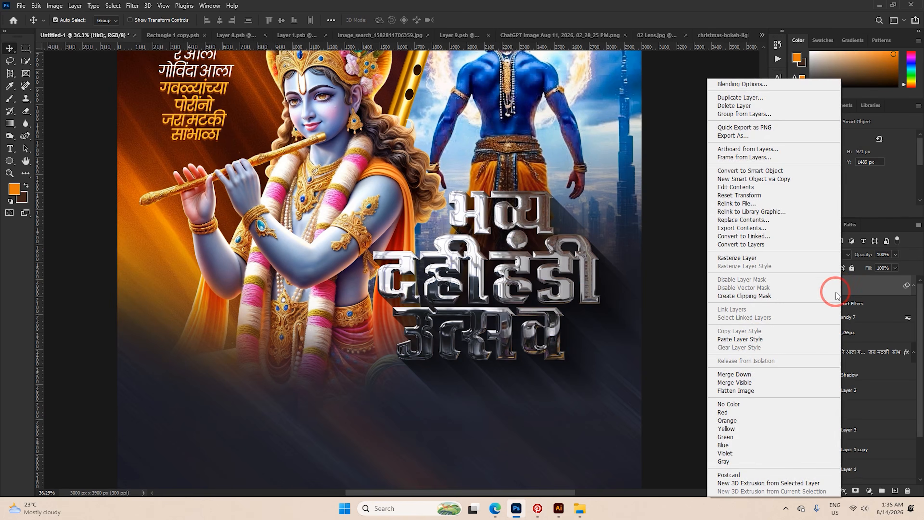
click(853, 293)
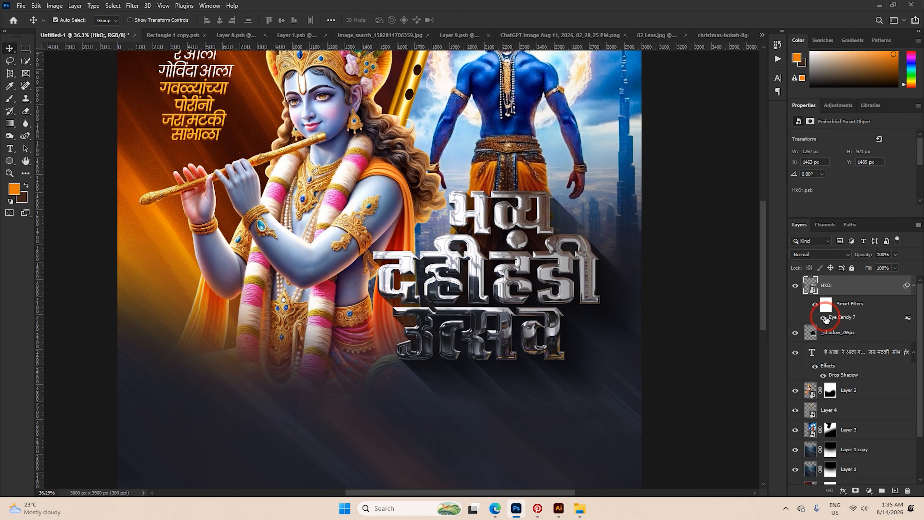
Hide the heading's Eye Candy 7 smart filter and paste the copied text-effect layer style back onto it.
click(823, 318)
right_click(835, 288)
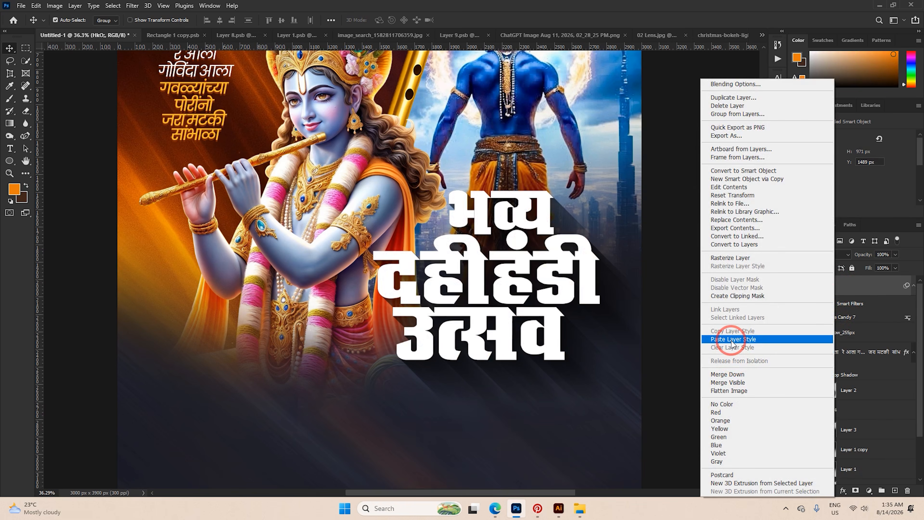
click(746, 335)
scroll(521, 293, down, 3)
scroll(520, 293, up, 3)
scroll(520, 293, down, 5)
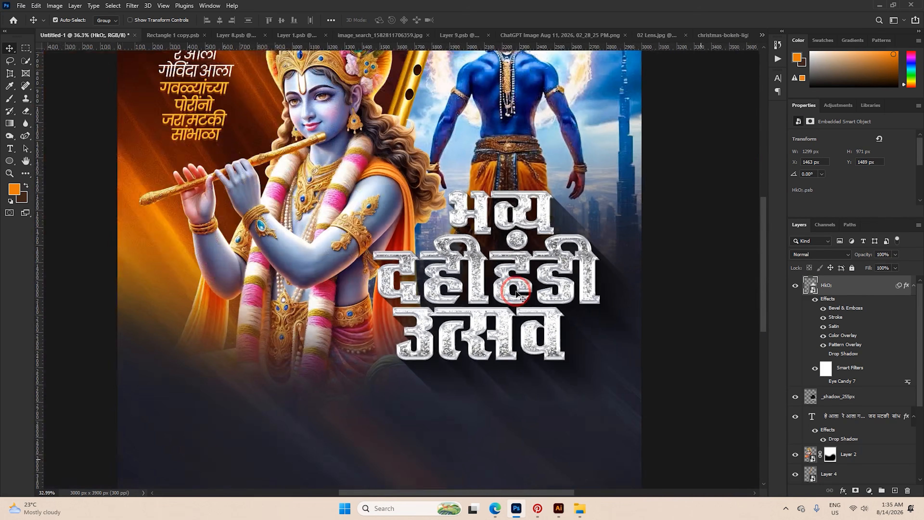
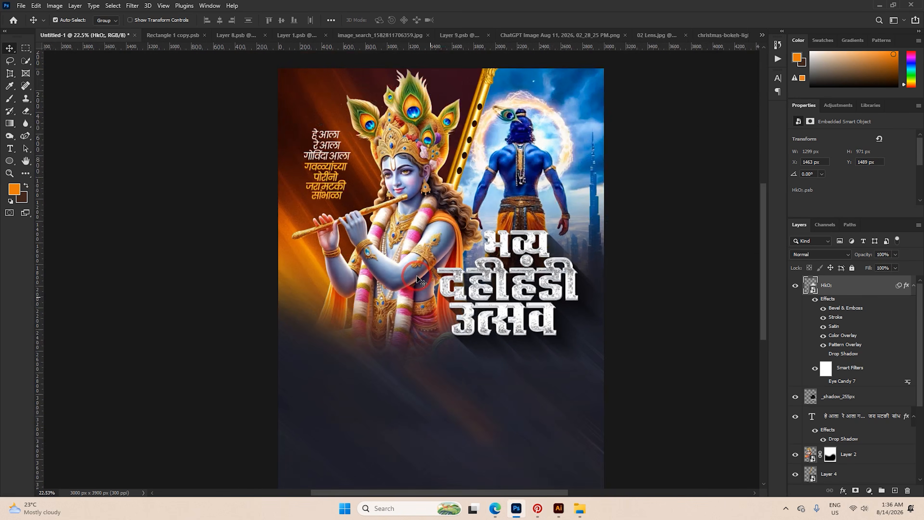
Switch to the browser, copy the Marathi date and time lines from the Google Input Tools page, and return to Photoshop.
click(498, 511)
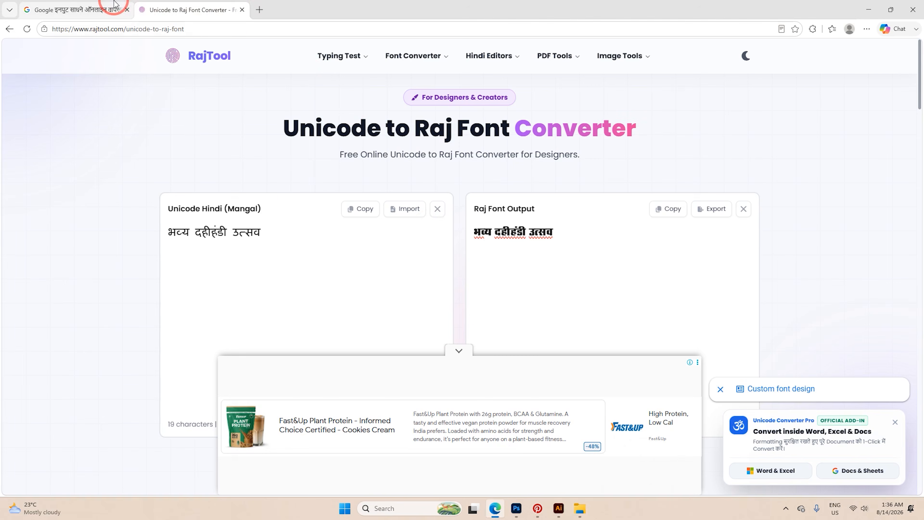
click(114, 9)
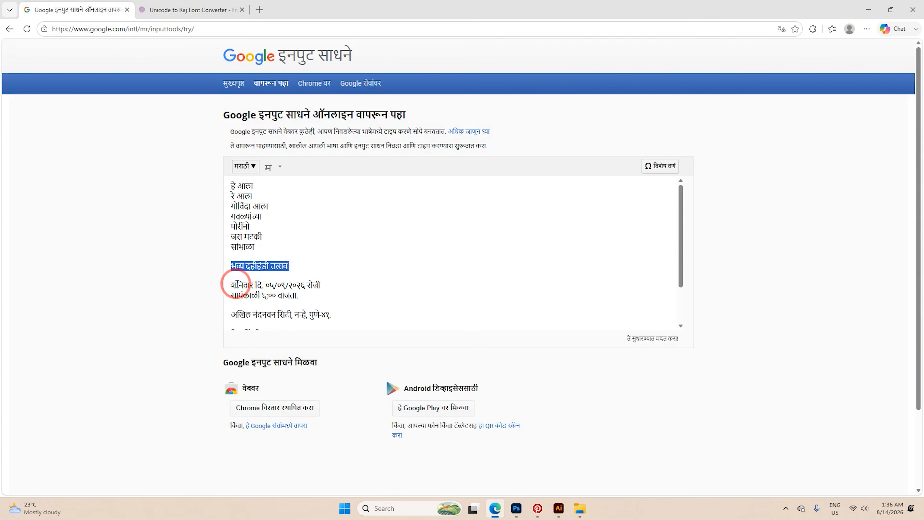
drag(233, 283, 309, 296)
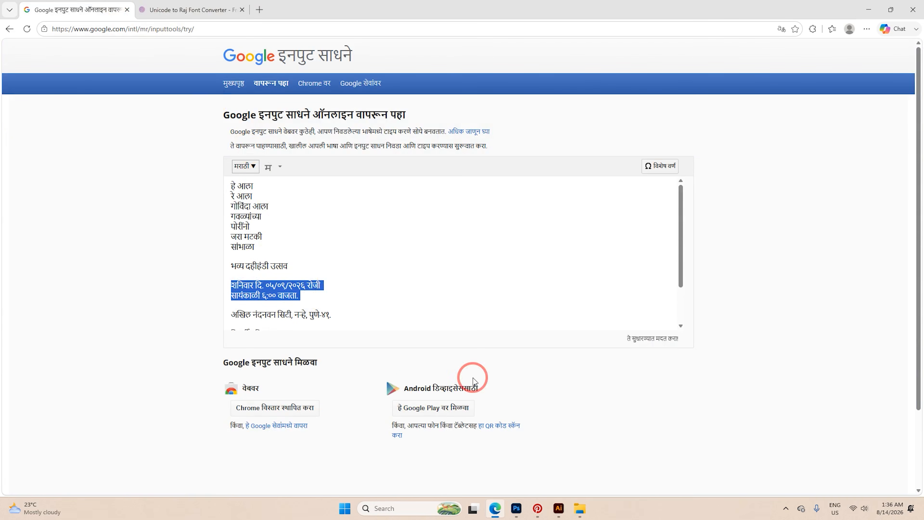
click(525, 512)
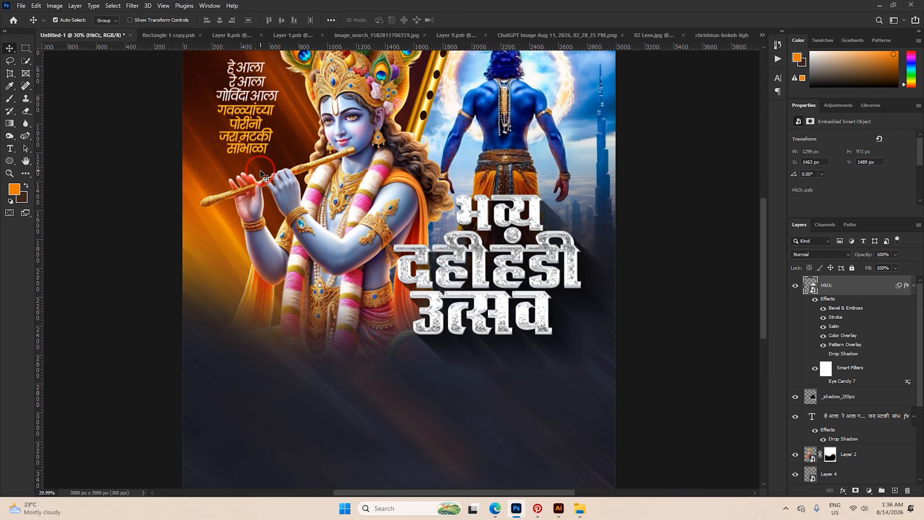
Add the text "शनिवार दि. 05/09/2026 रोजी सायंकाळी 6:00 वाजता." on two lines below the heading and reduce its size to 39 pt.
key(t)
click(469, 398)
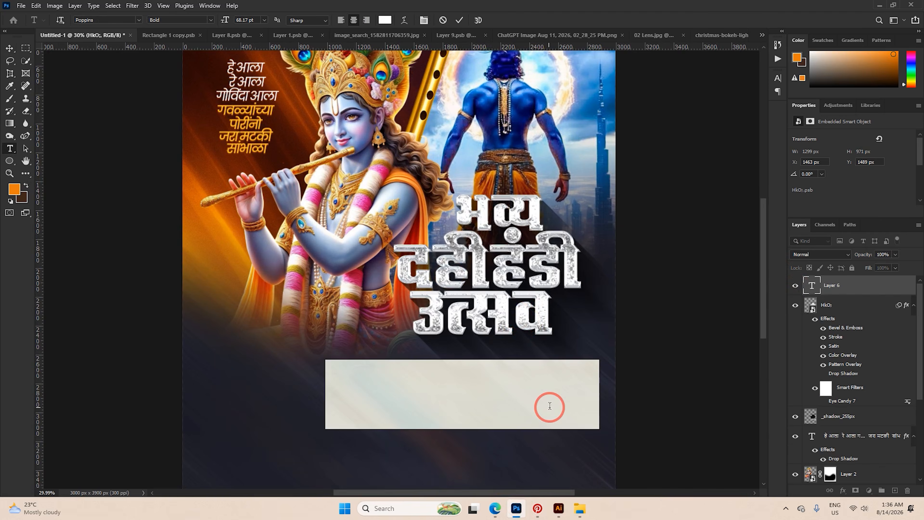
text(शनिवार दिनांक 15/08/2026 रोजी सायंकाळी 6:00 वाजता.)
key(ctrl+a)
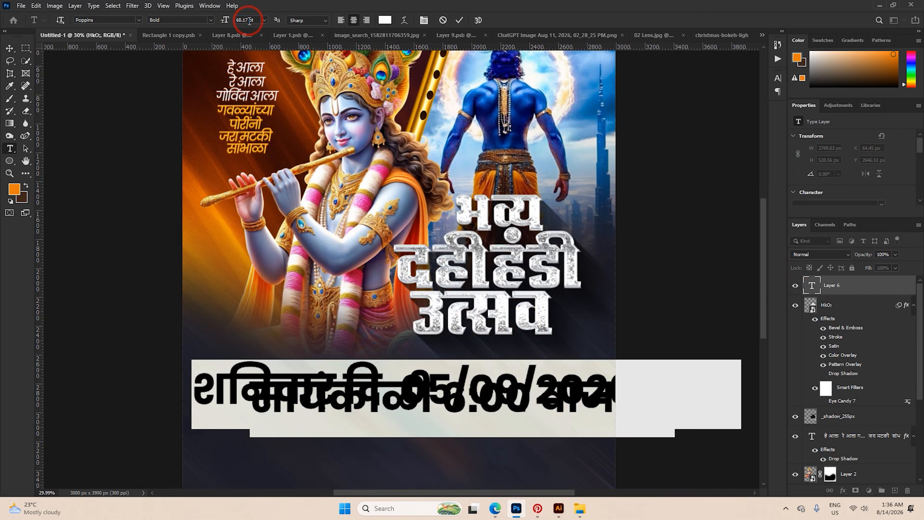
drag(229, 21, 220, 24)
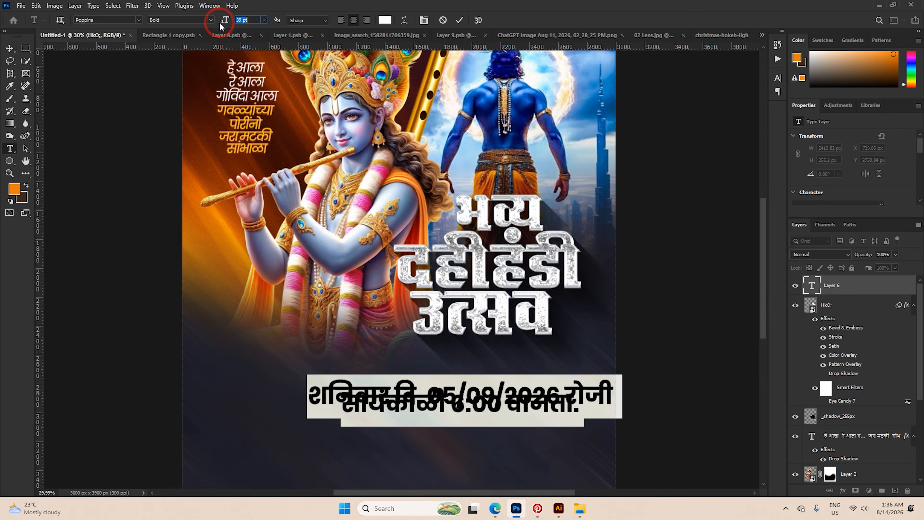
Set the leading of the two-line date and time text to 43 pt.
click(777, 78)
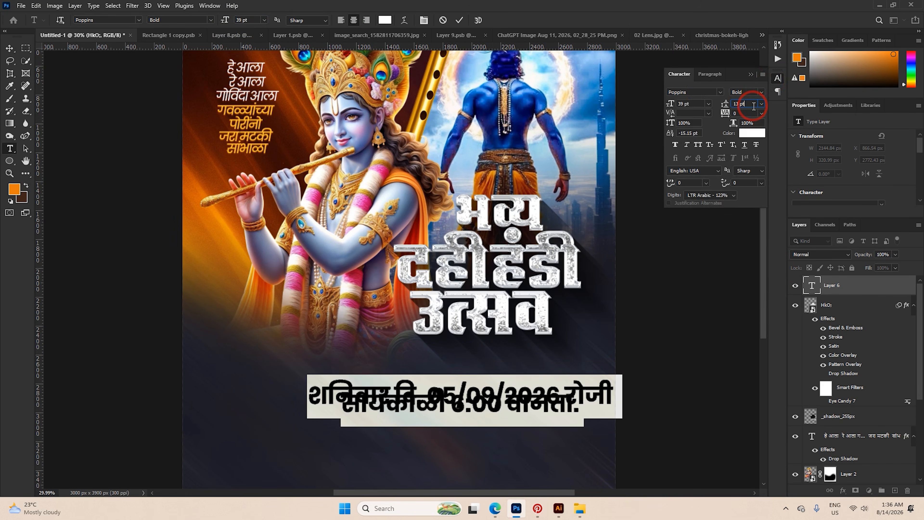
key(Up)
key(Up)
key(Up)
key(Up)
key(Up)
key(Up)
key(Up)
key(Up)
key(Up)
key(Up)
key(Up)
key(Up)
key(Up)
key(Up)
key(Up)
key(Up)
key(Up)
key(Up)
key(Up)
key(Up)
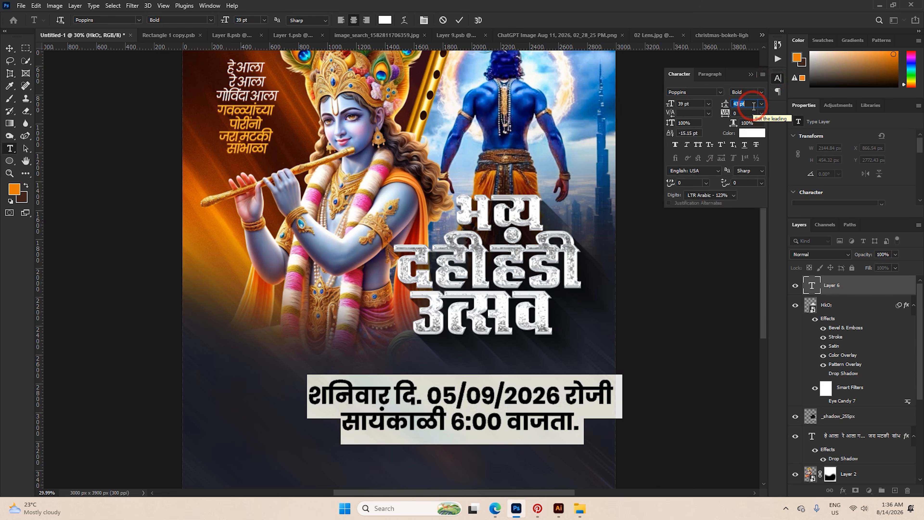
click(751, 74)
click(459, 22)
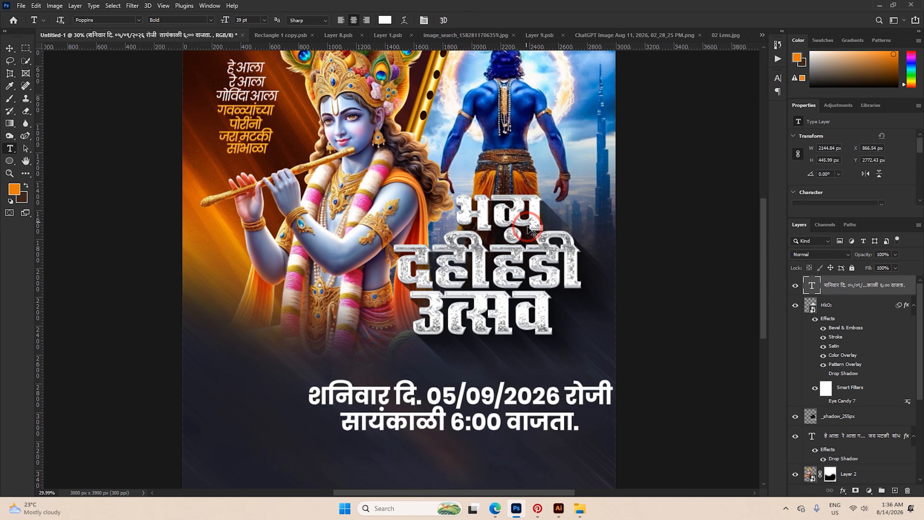
Scale the date and time text to about 52% and place it directly beneath the silver title.
key(ctrl+t)
drag(617, 411, 531, 347)
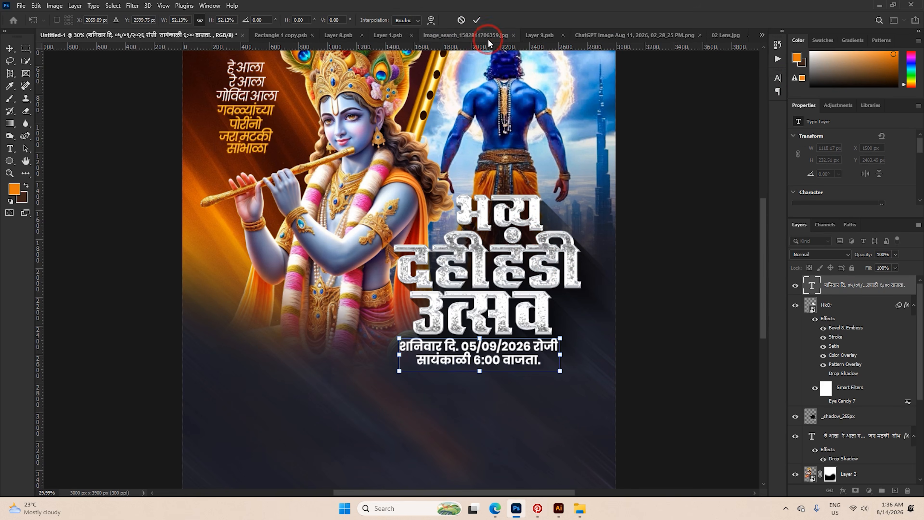
click(481, 21)
Link the silver title layer with its _shadow_255px layer.
scroll(497, 264, up, 3)
click(529, 255)
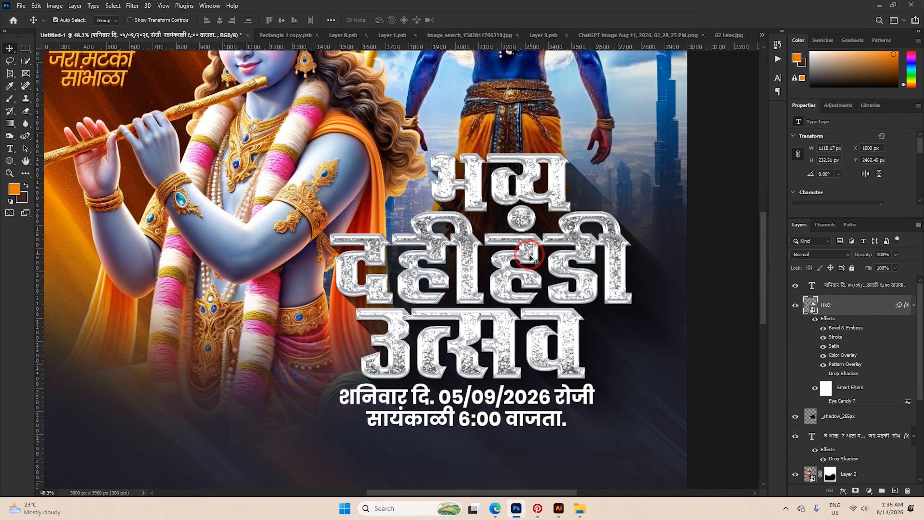
click(829, 416)
click(825, 490)
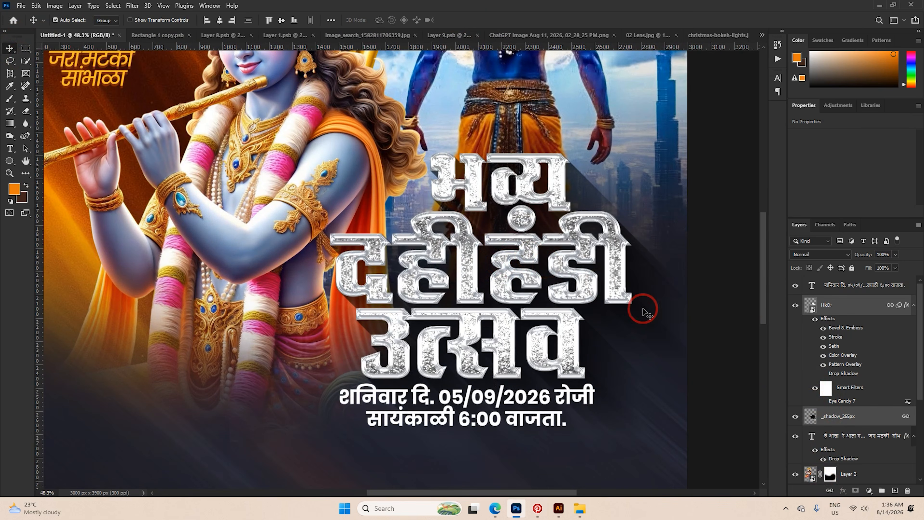
Shift the linked title about 79 px to the left and the date text about 54 px to the left.
drag(589, 257, 570, 257)
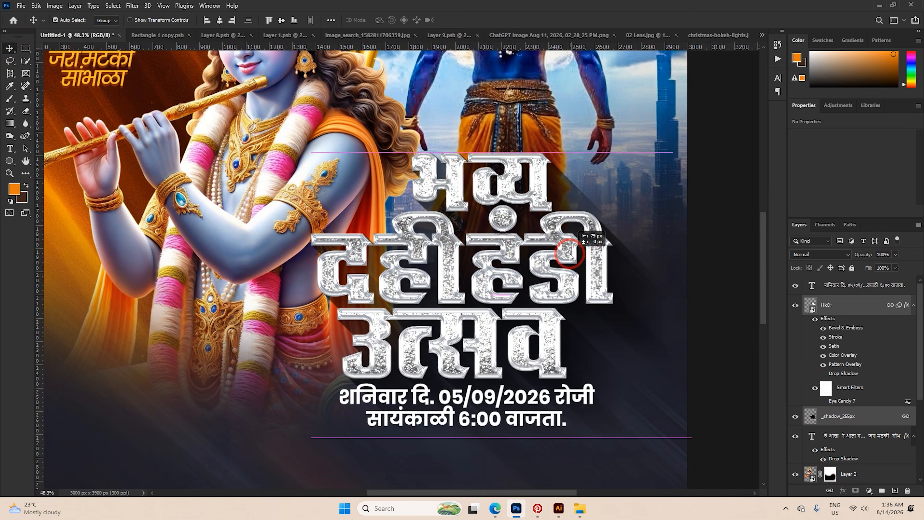
scroll(570, 256, down, 5)
drag(494, 298, 484, 297)
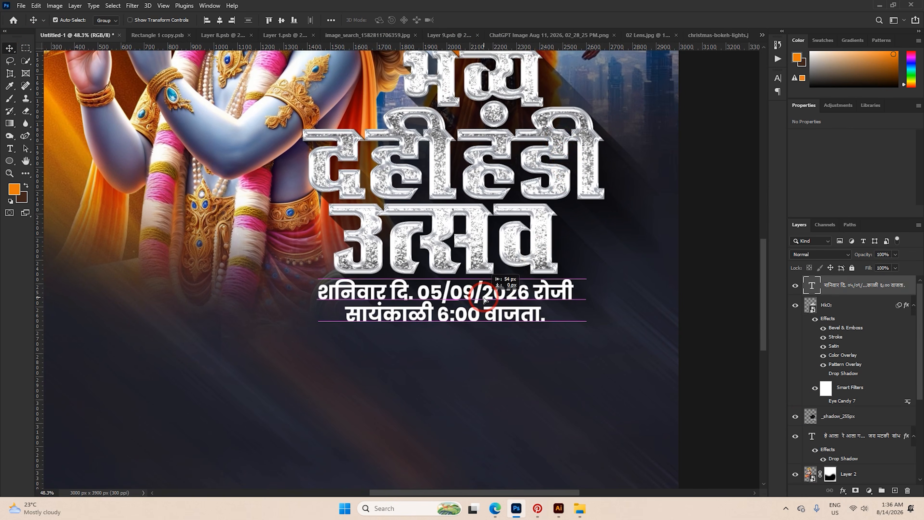
Change the date and time text's font style to SemiBold.
double_click(484, 298)
scroll(488, 298, up, 3)
click(186, 24)
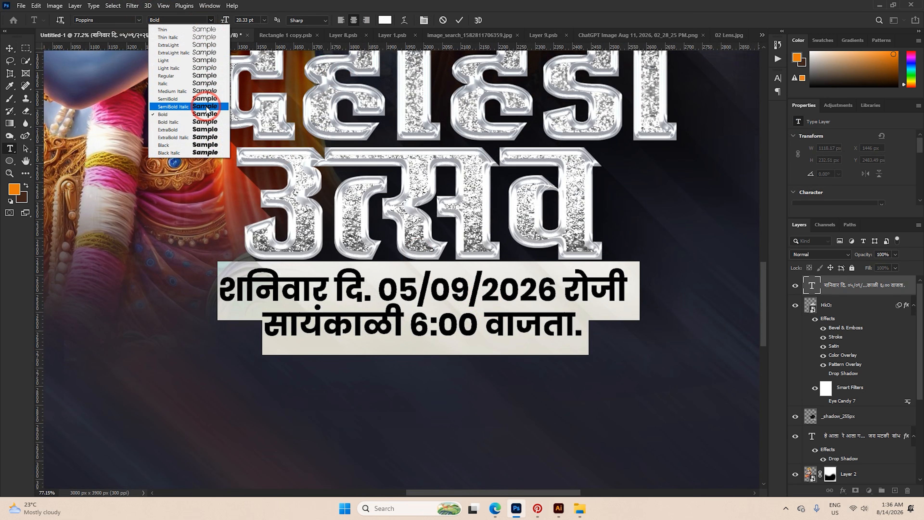
click(204, 99)
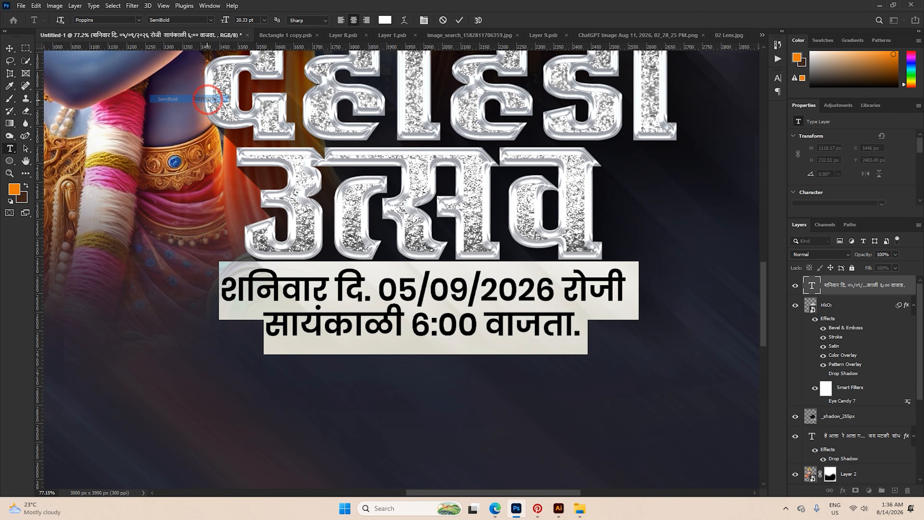
click(462, 23)
key(v)
Duplicate the date text just below itself and replace the copy's wording with a long row of periods.
drag(456, 293, 456, 357)
scroll(455, 299, down, 3)
scroll(456, 298, down, 3)
scroll(455, 298, up, 4)
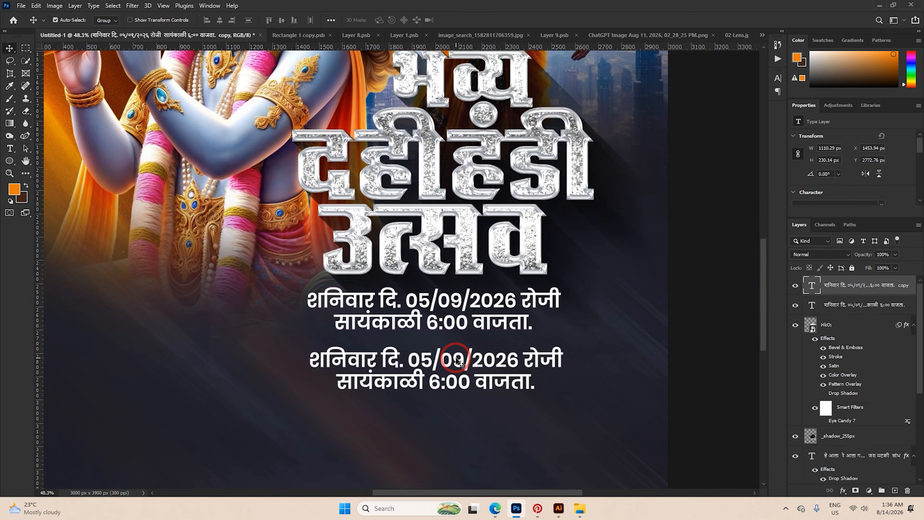
double_click(456, 357)
key(BackSpace)
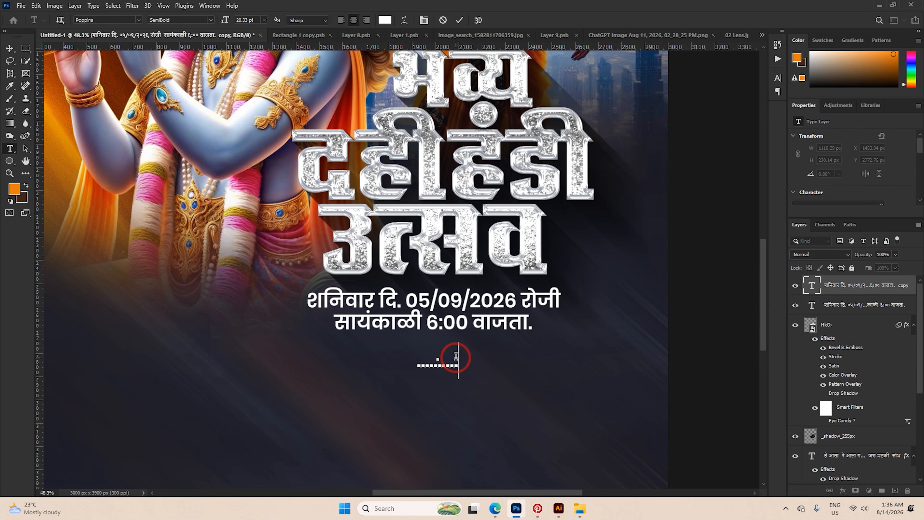
text(.....................................)
Set the row of periods in the SHREE-DEV-0709 font.
key(ctrl+a)
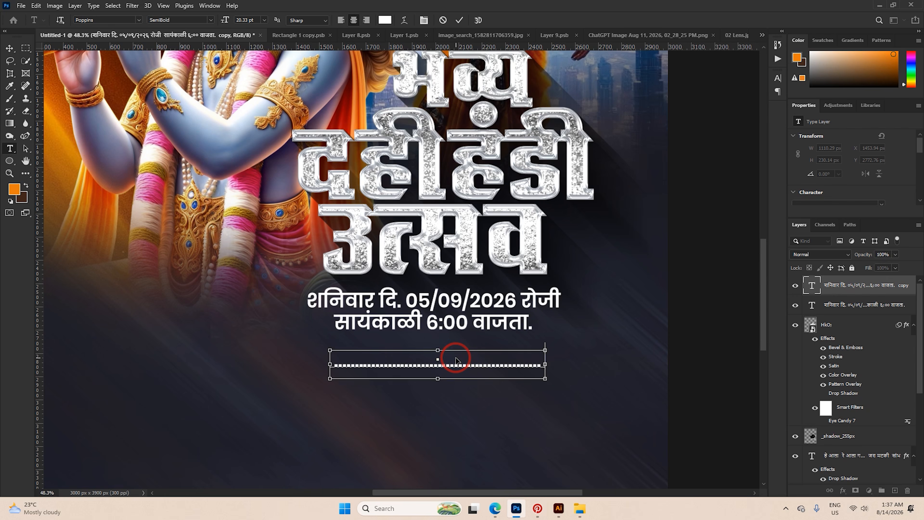
text(shree)
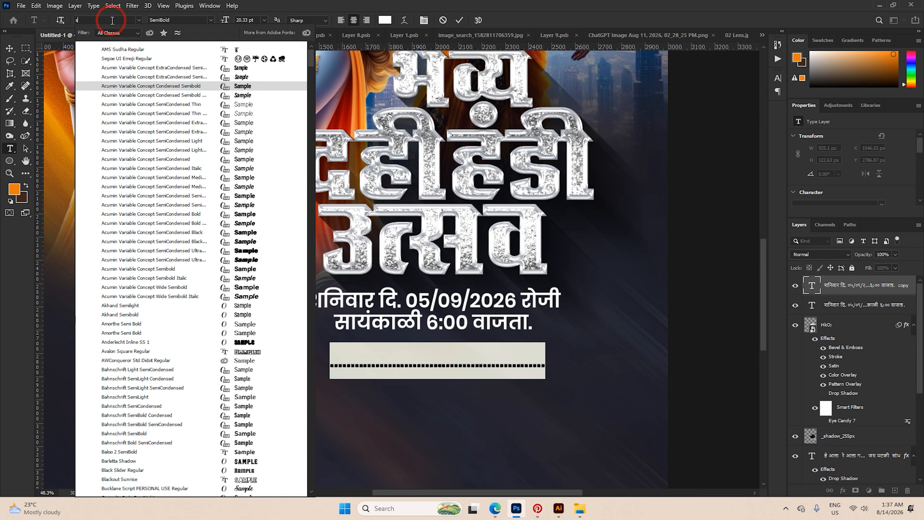
click(196, 50)
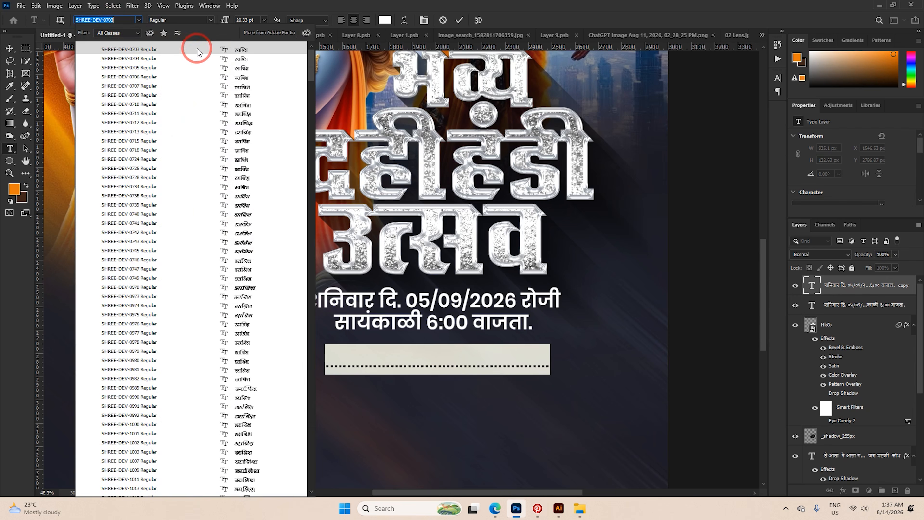
click(220, 95)
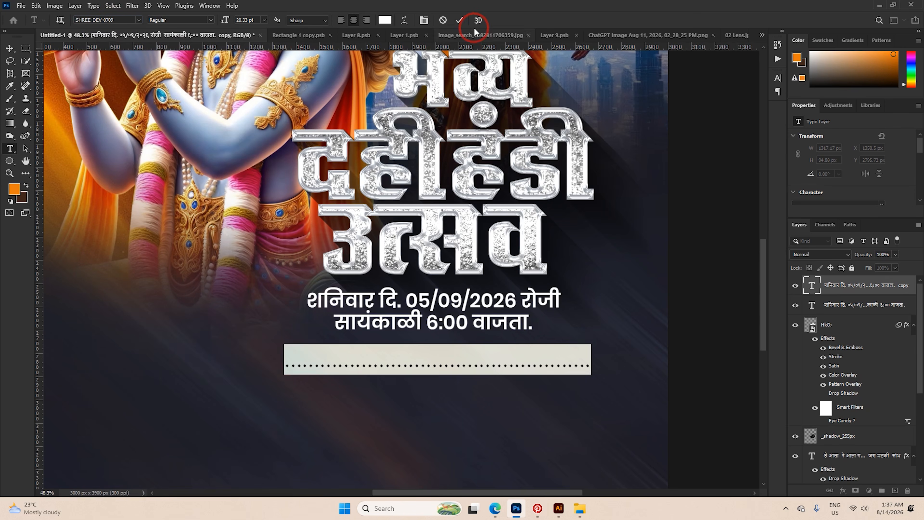
click(459, 20)
key(v)
Move the dotted line up directly under the date text and align both on their horizontal centers.
scroll(448, 359, up, 5)
drag(448, 391, 450, 327)
shift+click(458, 300)
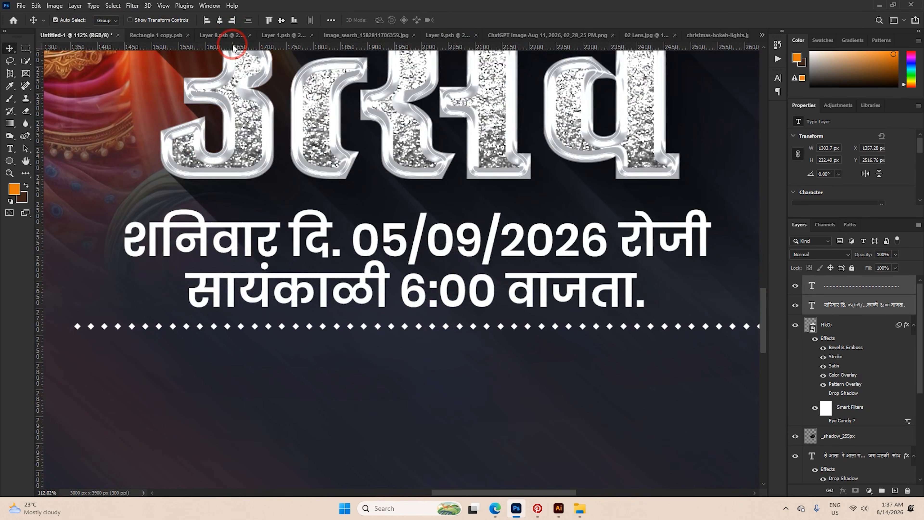
click(220, 21)
scroll(450, 324, down, 3)
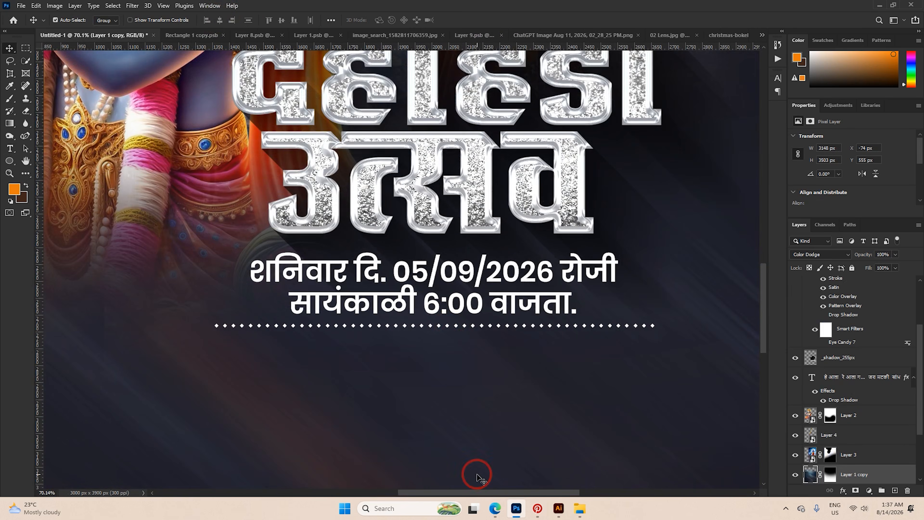
Copy the venue address from the web browser and return to Photoshop.
click(494, 508)
drag(331, 314, 231, 315)
click(516, 508)
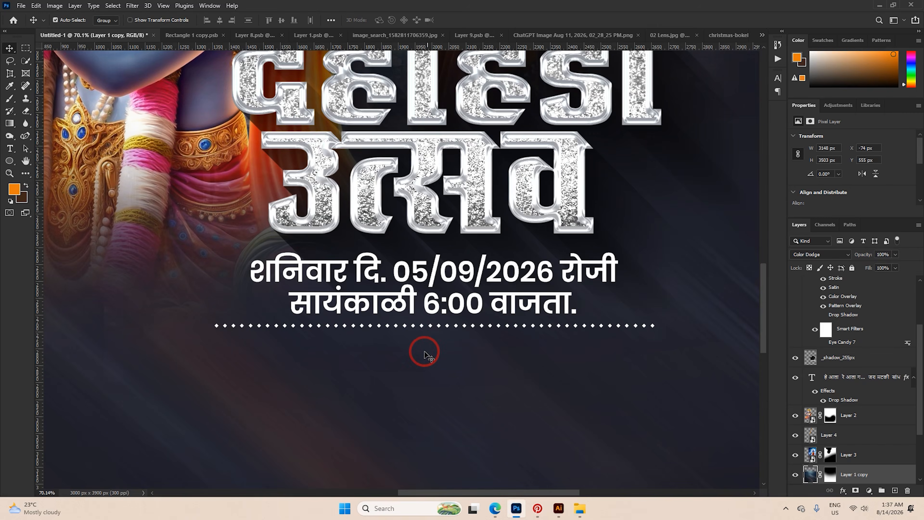
Duplicate the date text below the dotted line and replace the copy's wording with the venue address.
drag(475, 306, 479, 378)
double_click(479, 377)
key(ctrl+a)
text(अखिल नंदनवन सिटी, नऱ्हे, पुणे-41.)
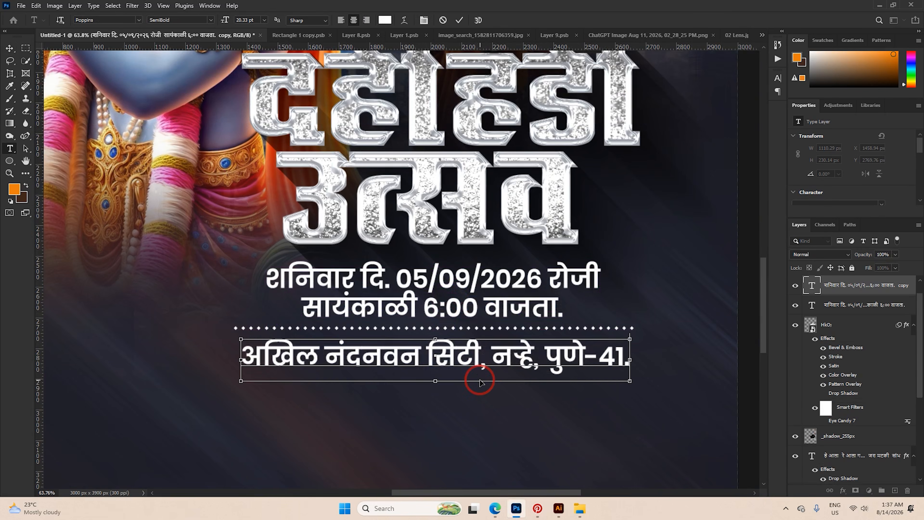
click(458, 20)
key(v)
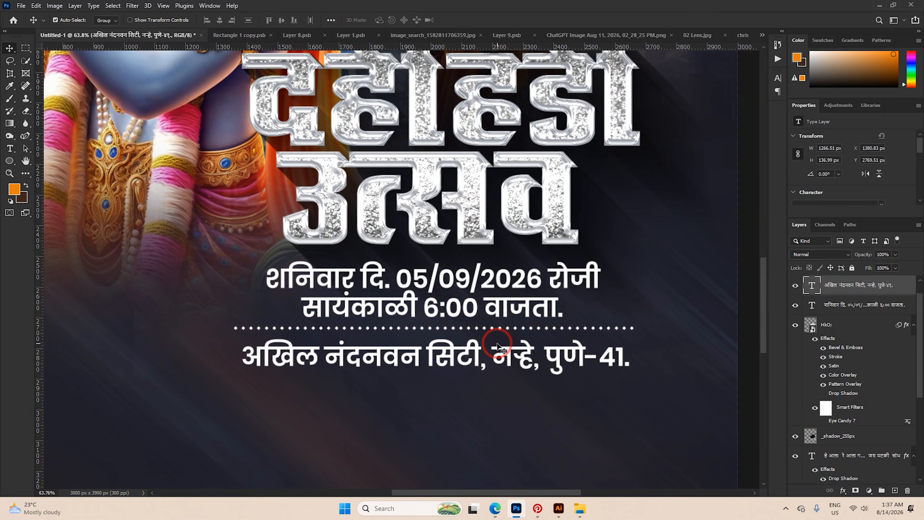
Change the venue address text's font style to Bold.
double_click(493, 360)
scroll(493, 360, down, 5)
click(211, 20)
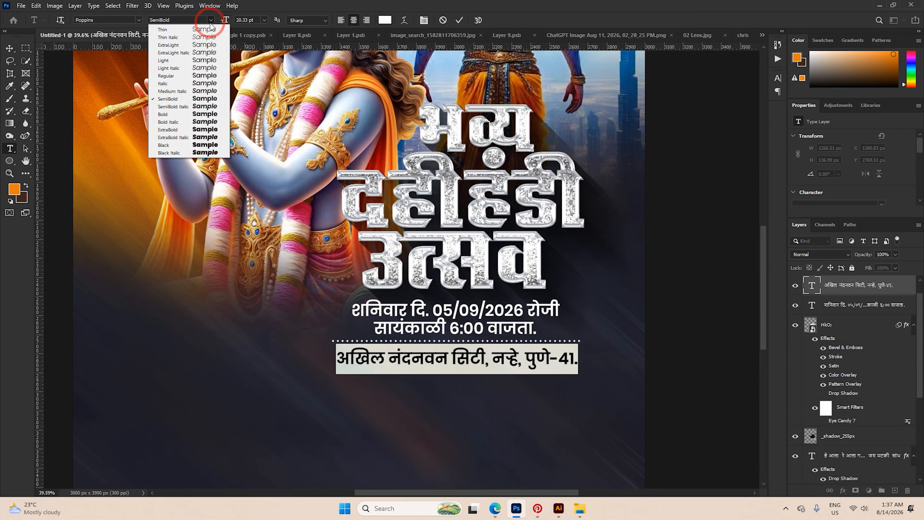
click(204, 123)
Recolor the venue address text pale orange, lightened from an orange sampled in the poster's background.
click(384, 20)
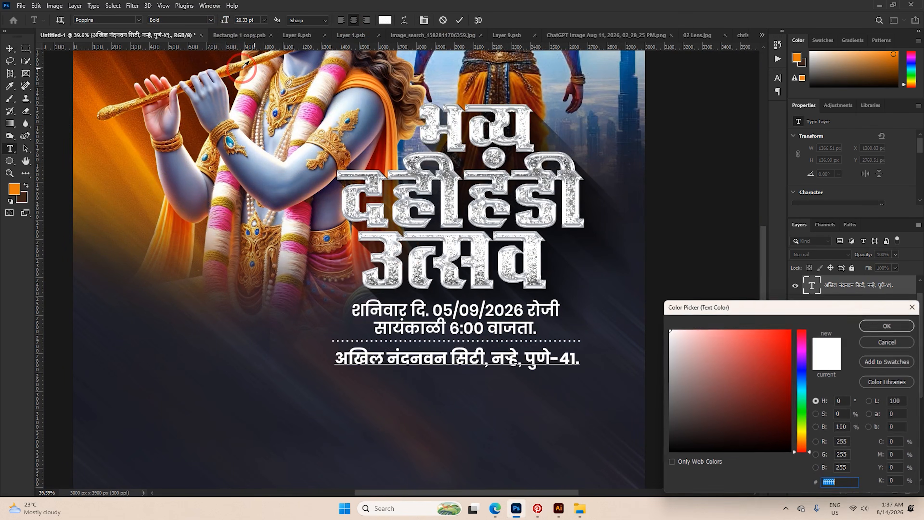
click(128, 137)
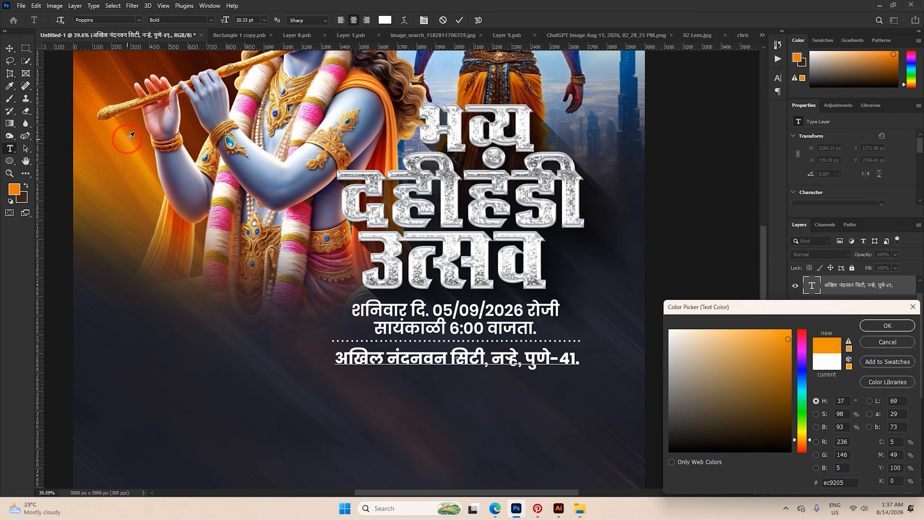
click(702, 360)
click(888, 326)
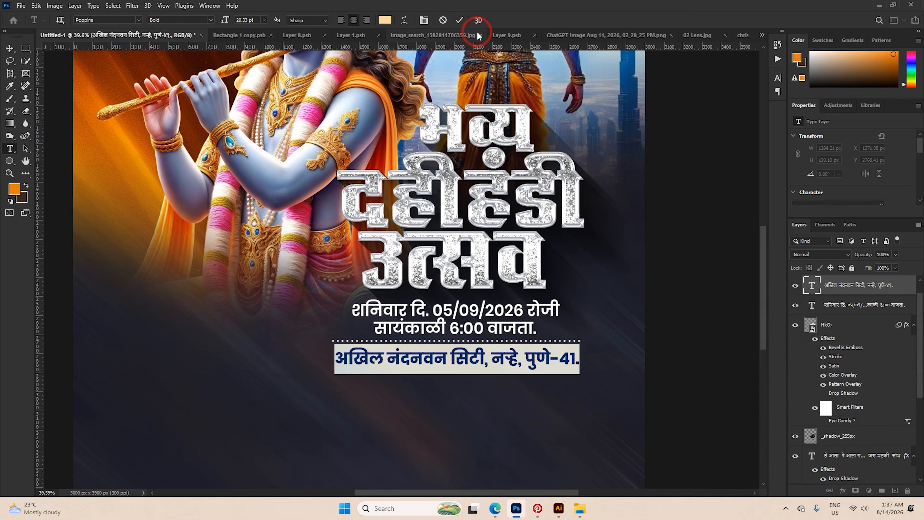
click(459, 20)
key(v)
Move the date text, dotted line and address up slightly so they sit closer to the title.
scroll(472, 349, up, 5)
click(483, 266)
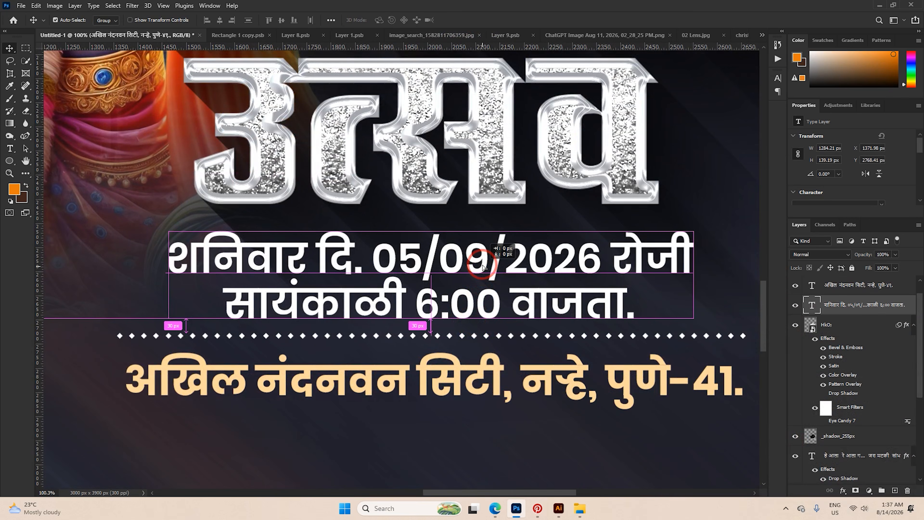
drag(483, 266, 482, 253)
mouse_move(480, 337)
mouse_down()
mouse_move(487, 324)
mouse_move(489, 340)
mouse_up()
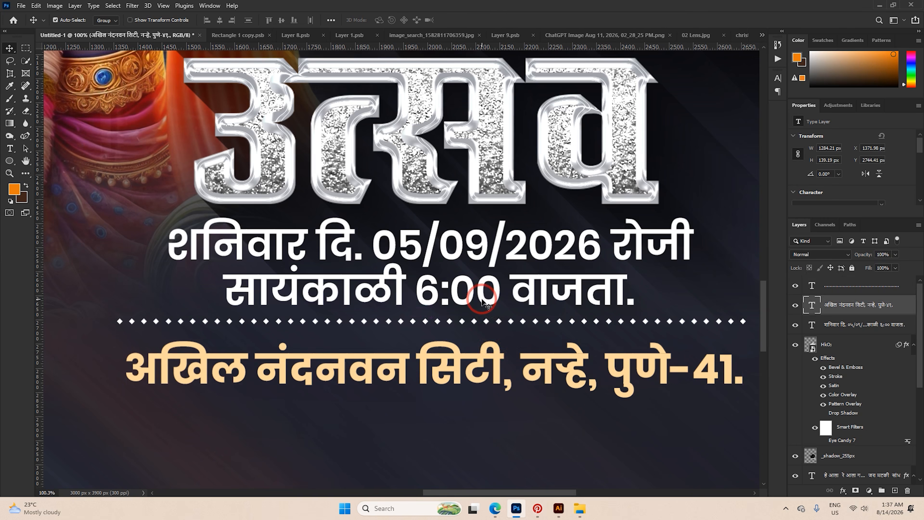
Align the date text, dotted line and venue address on their horizontal centers.
shift+click(482, 302)
shift+click(487, 322)
click(220, 21)
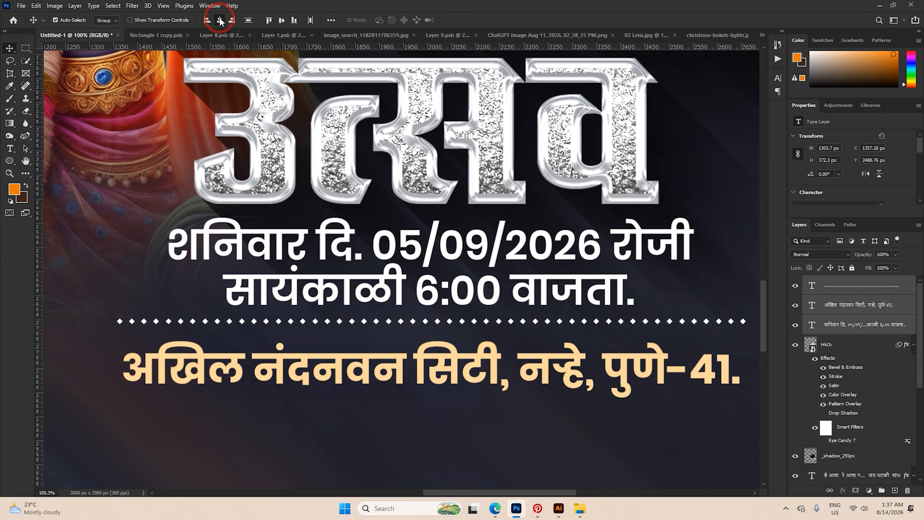
scroll(380, 277, down, 5)
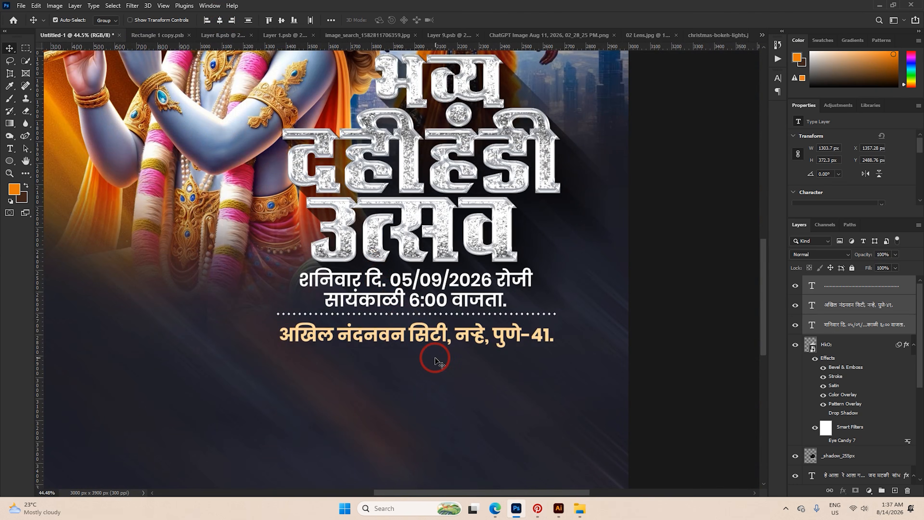
click(437, 361)
Place the location pin image pngwing.com (90) as an embedded object just before the start of the venue address.
click(20, 5)
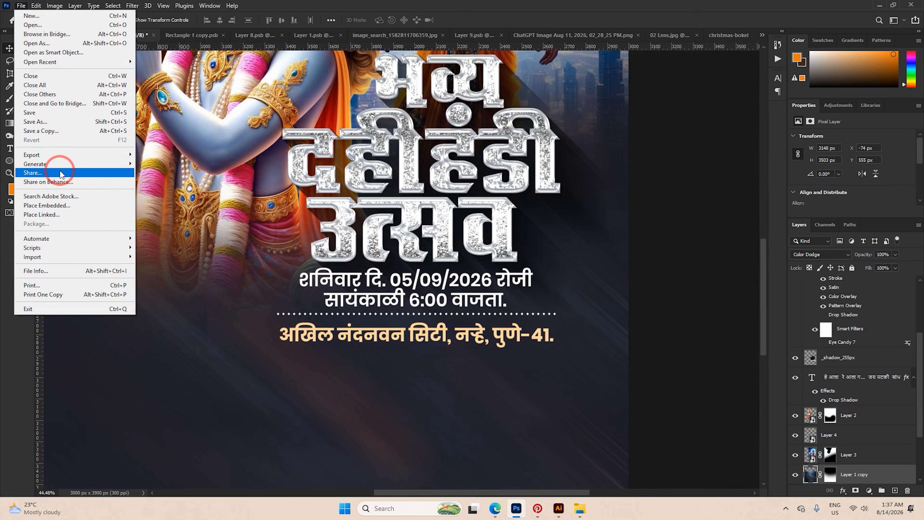
click(62, 200)
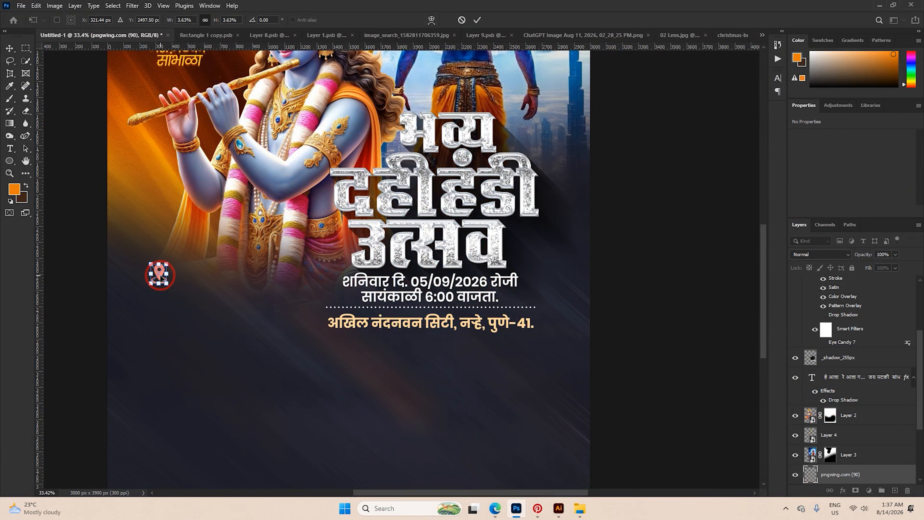
drag(160, 273, 316, 320)
scroll(316, 322, up, 6)
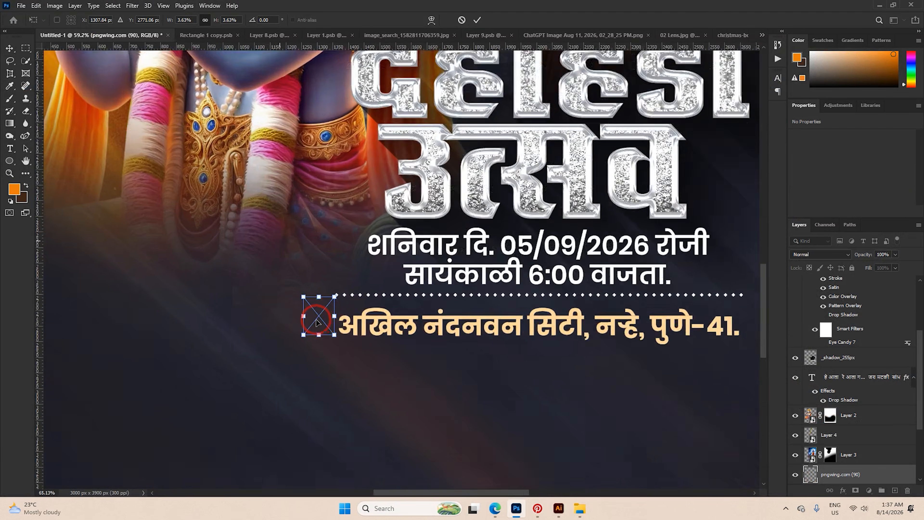
drag(325, 285, 332, 326)
click(477, 20)
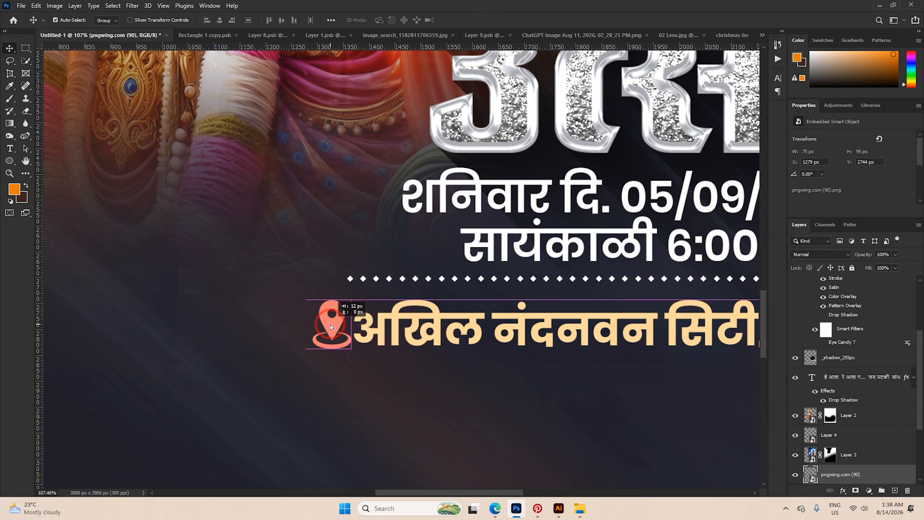
Give the location pin a colour overlay sampled from the pale orange venue address text.
right_click(848, 478)
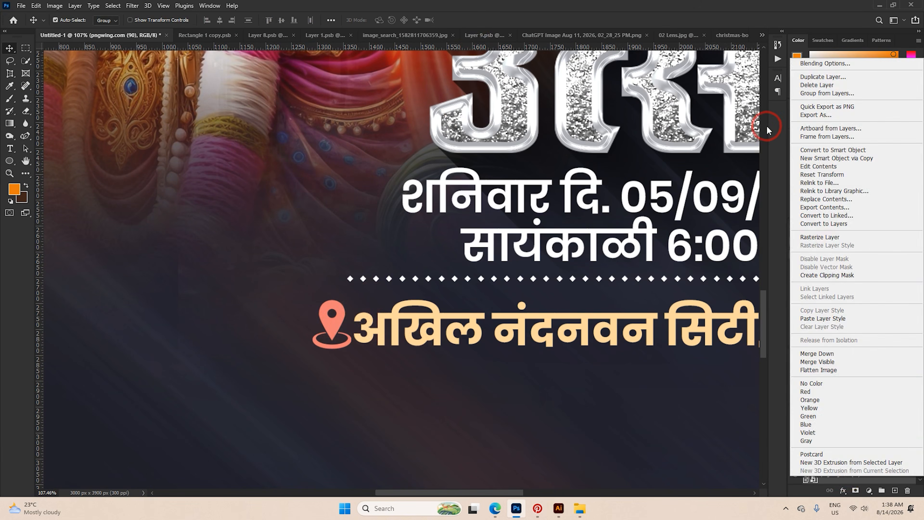
click(818, 63)
click(573, 329)
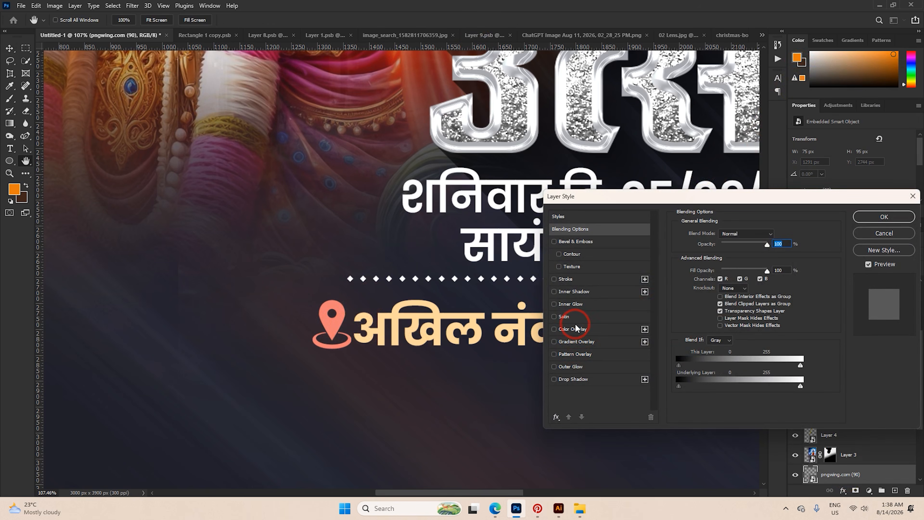
click(777, 234)
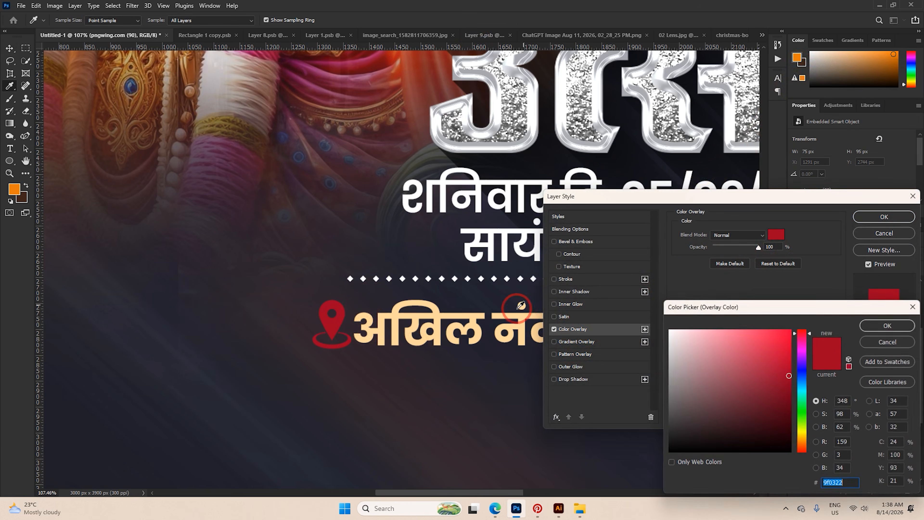
click(506, 318)
click(868, 326)
Add a black (000000) drop shadow to the location pin with 4 px distance and 7 px size.
click(602, 380)
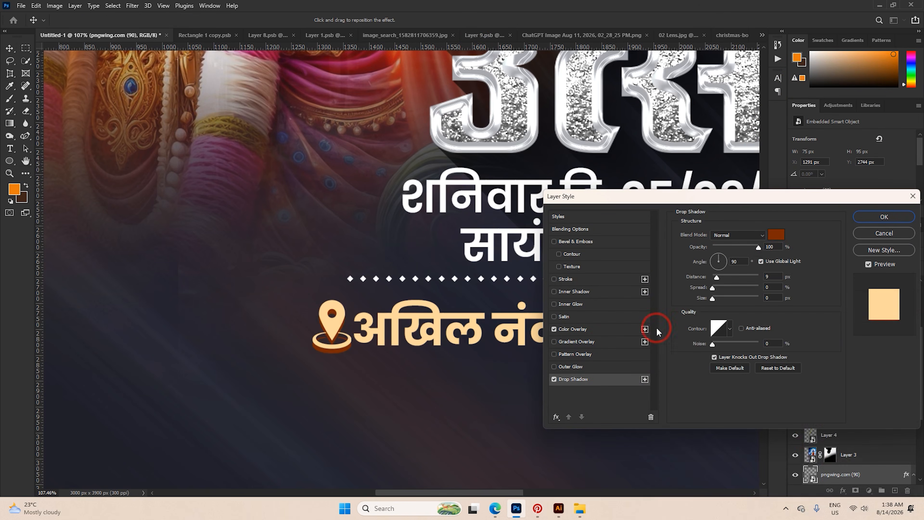
key(ctrl+plus)
click(772, 241)
click(361, 244)
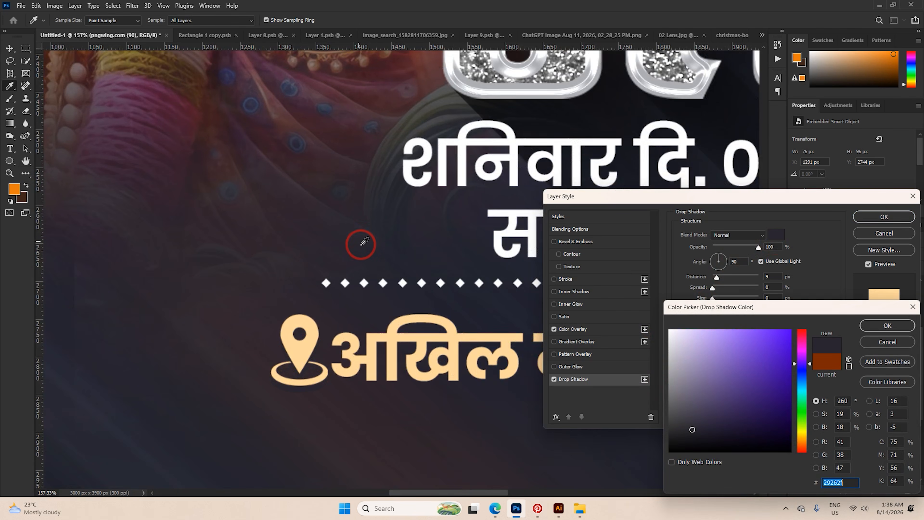
text(000000)
click(872, 327)
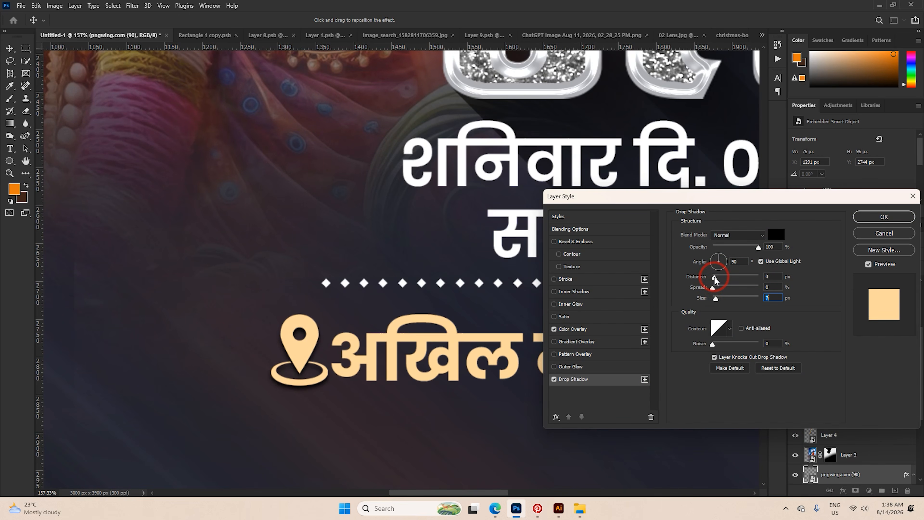
click(865, 217)
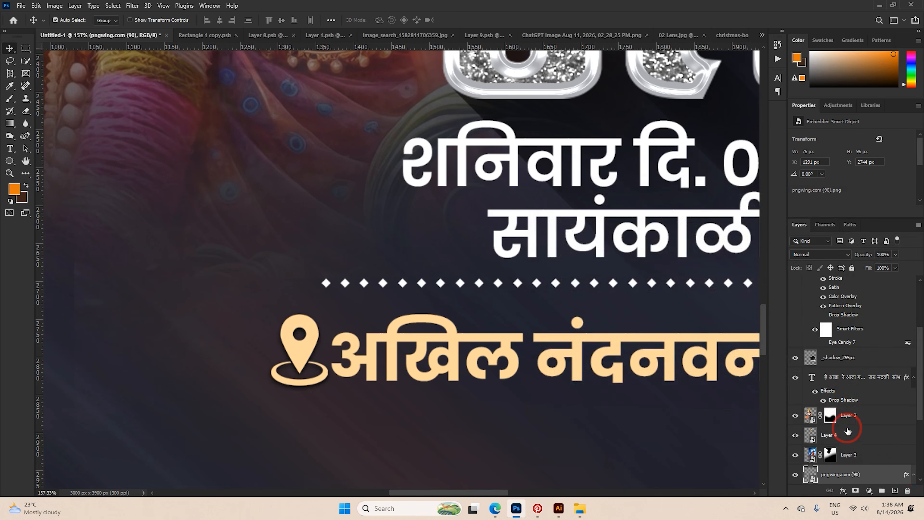
Copy the location pin's layer style onto the venue address text.
right_click(907, 475)
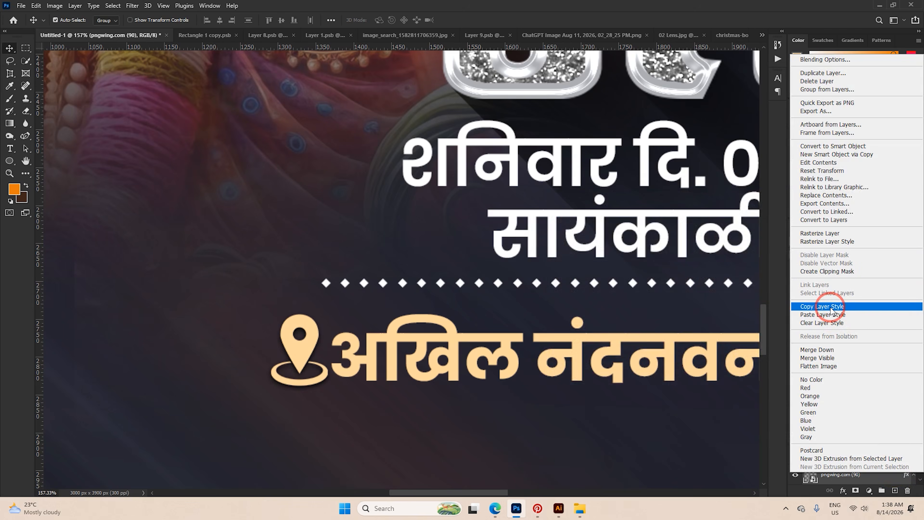
click(834, 307)
click(579, 337)
right_click(846, 285)
click(764, 381)
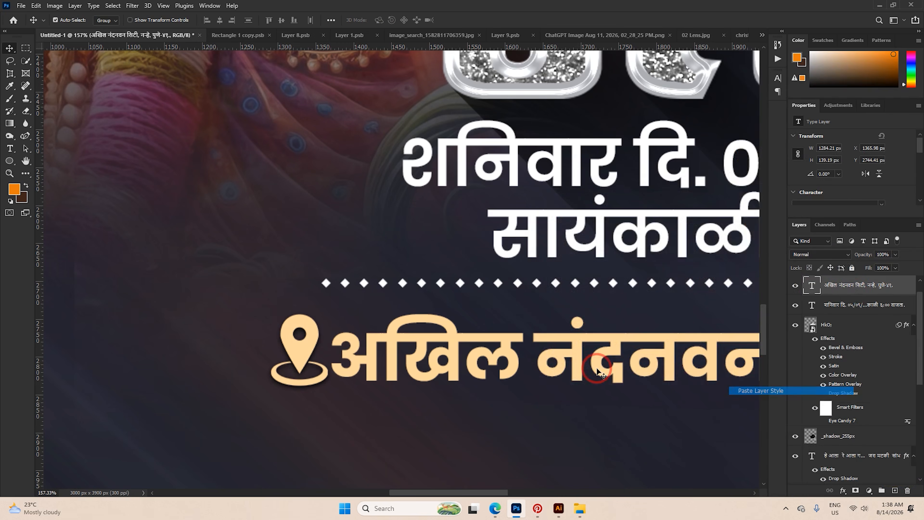
Link the location pin with the venue address and scale both together to about 104%.
click(299, 349)
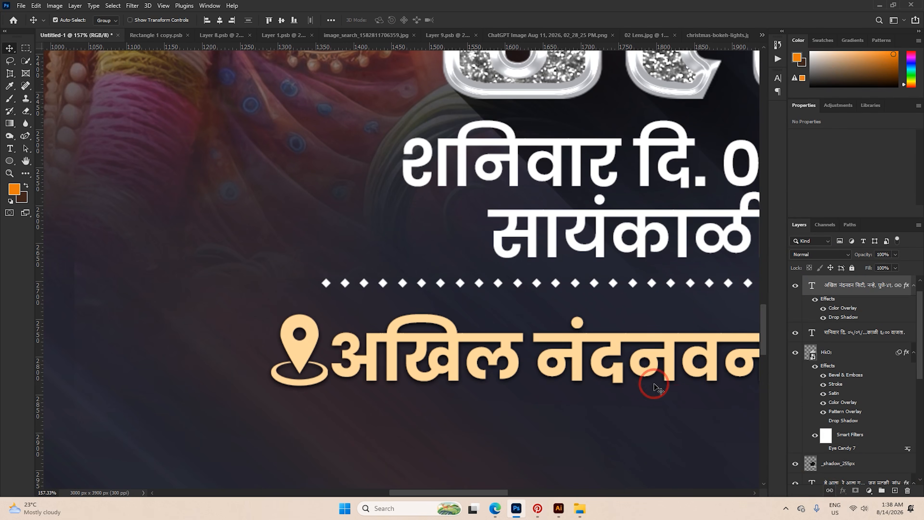
scroll(654, 388, down, 10)
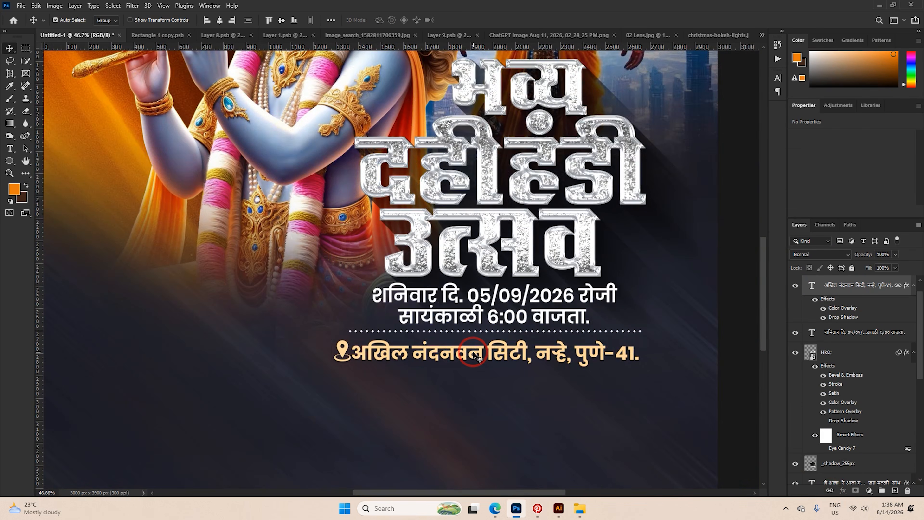
scroll(474, 355, down, 5)
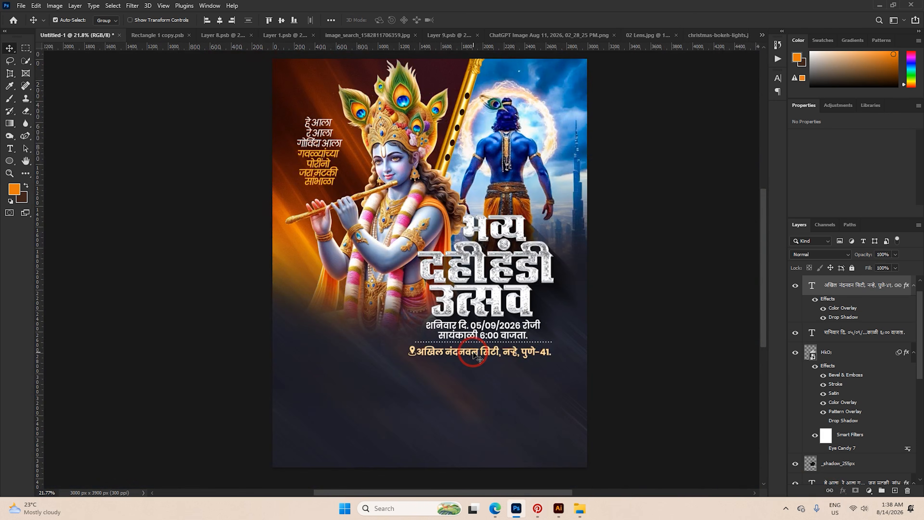
scroll(467, 369, up, 3)
key(ctrl+t)
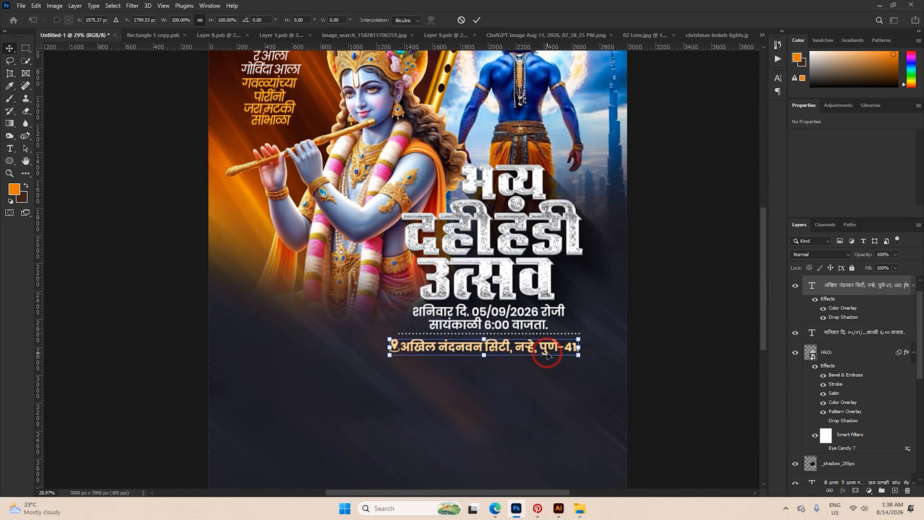
scroll(560, 349, up, 3)
drag(590, 346, 600, 346)
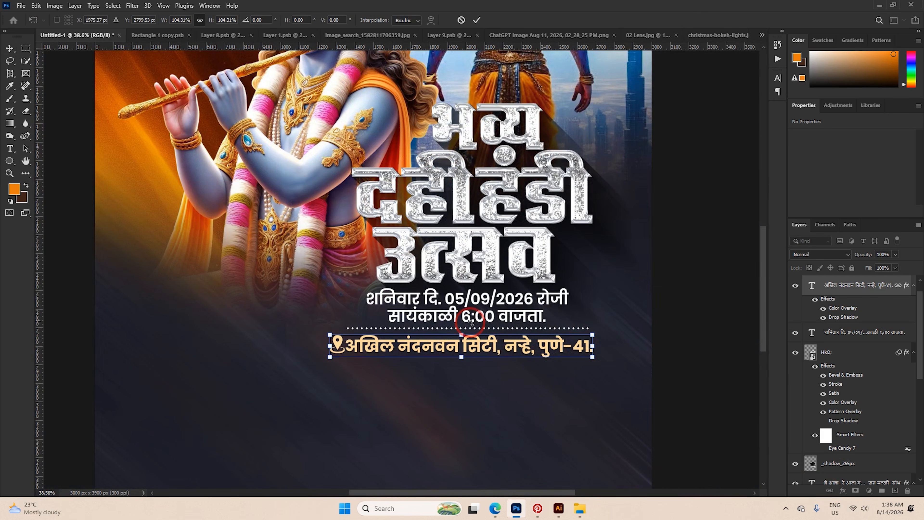
click(477, 21)
scroll(471, 332, down, 3)
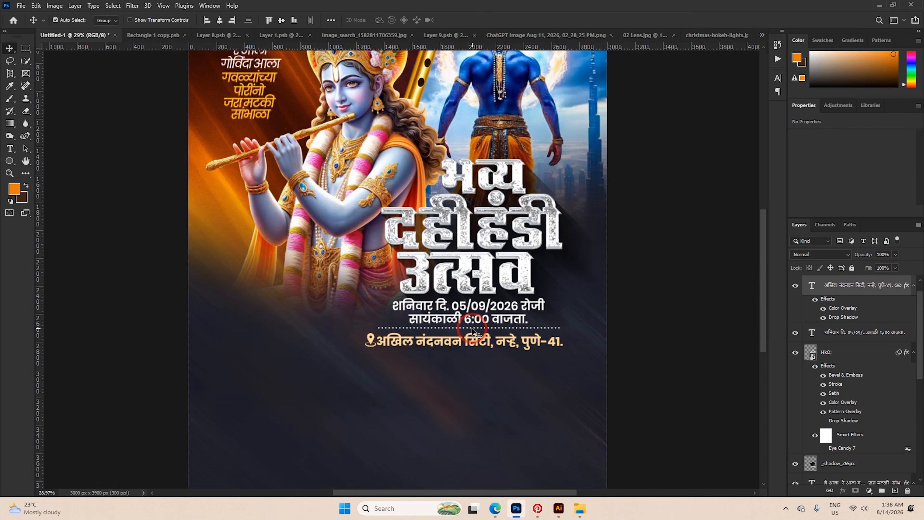
Inspect the speaker stack in Rectangle 1 copy.psb, checking the two rectangle patches over the lower speakers by toggling their visibility.
click(157, 35)
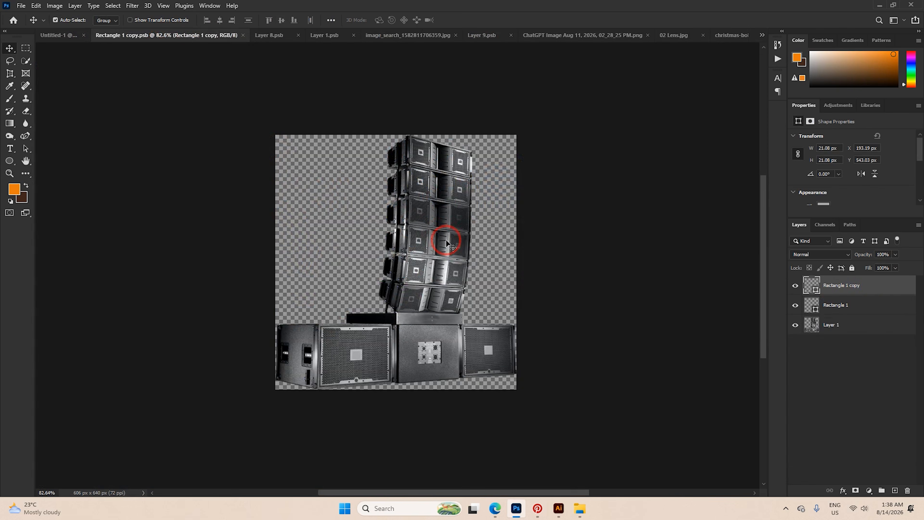
click(443, 255)
click(599, 359)
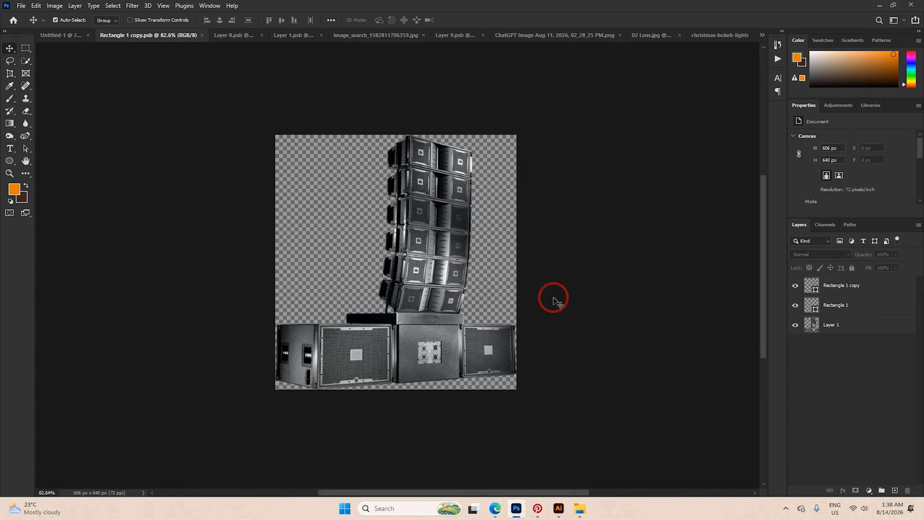
scroll(392, 281, up, 10)
mouse_move(316, 423)
mouse_down()
mouse_move(330, 406)
mouse_move(323, 422)
mouse_up()
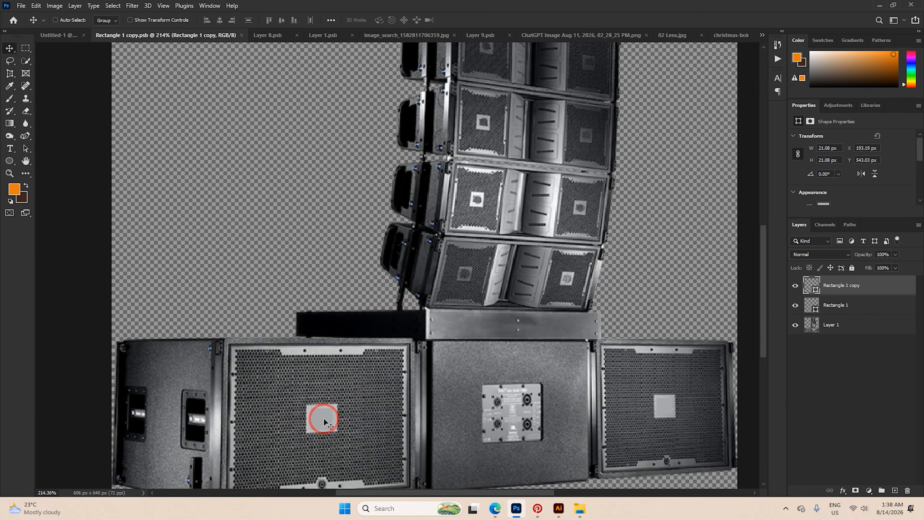
click(665, 427)
scroll(667, 410, up, 5)
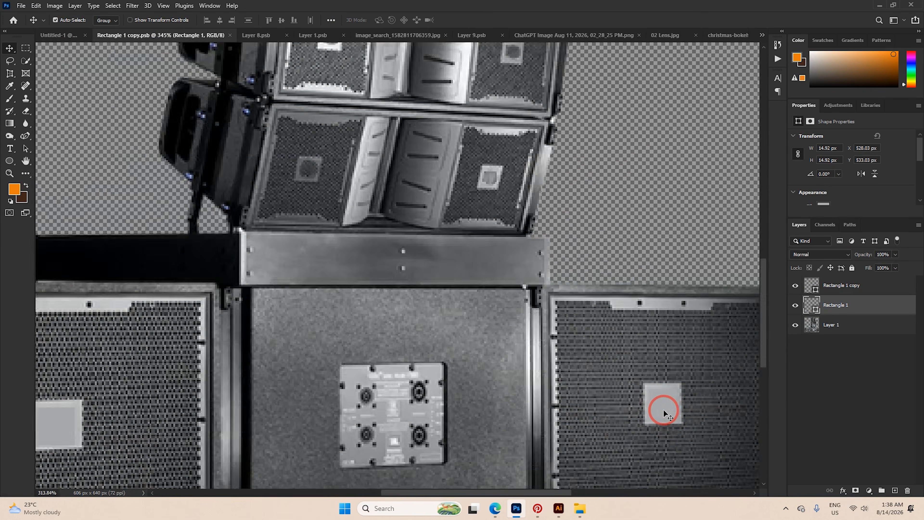
scroll(459, 149, down, 2)
scroll(612, 248, down, 2)
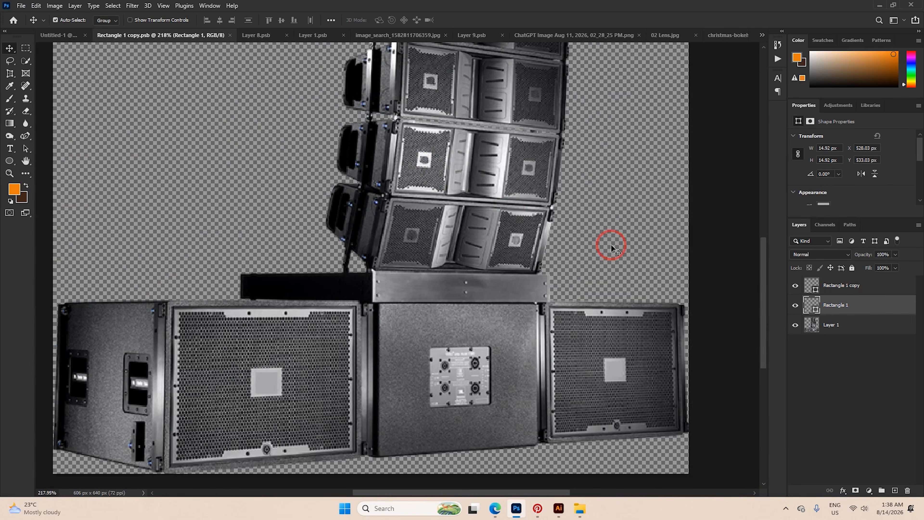
click(795, 285)
click(795, 305)
click(795, 305)
click(795, 286)
Convert the two rectangle layers and the speaker image layer into a single smart object.
shift+click(833, 287)
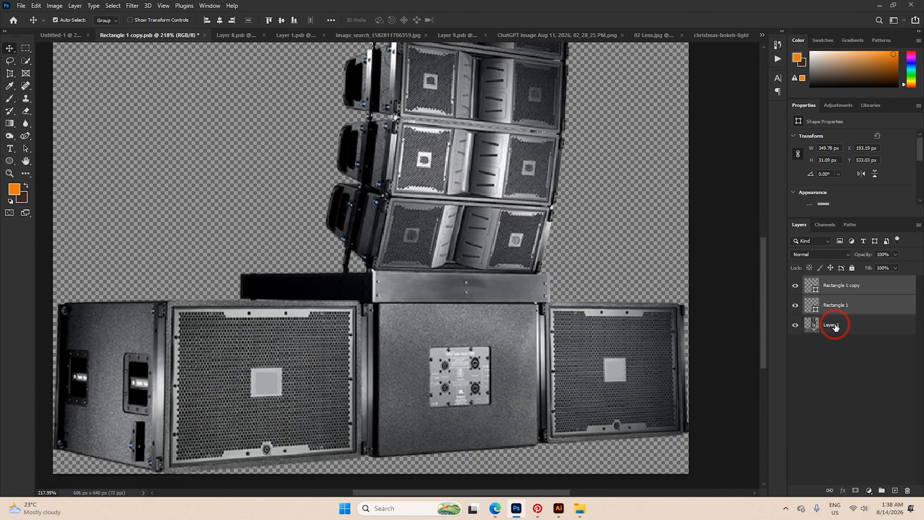
shift+click(835, 325)
right_click(839, 285)
click(846, 321)
shift+click(846, 324)
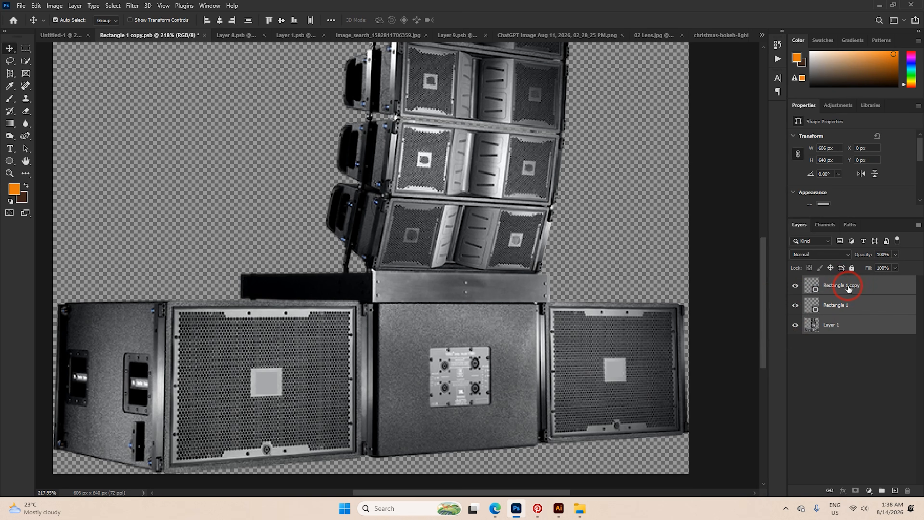
right_click(848, 289)
click(769, 221)
scroll(532, 243, down, 3)
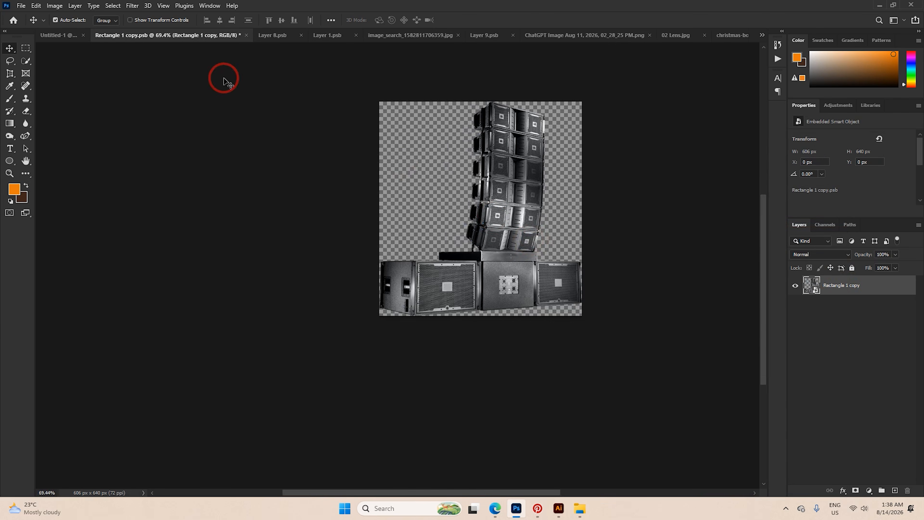
Close Rectangle 1 copy.psb, Layer 8.psb and Layer 1.psb, discarding the changes to Layer 8.psb.
click(246, 36)
click(433, 188)
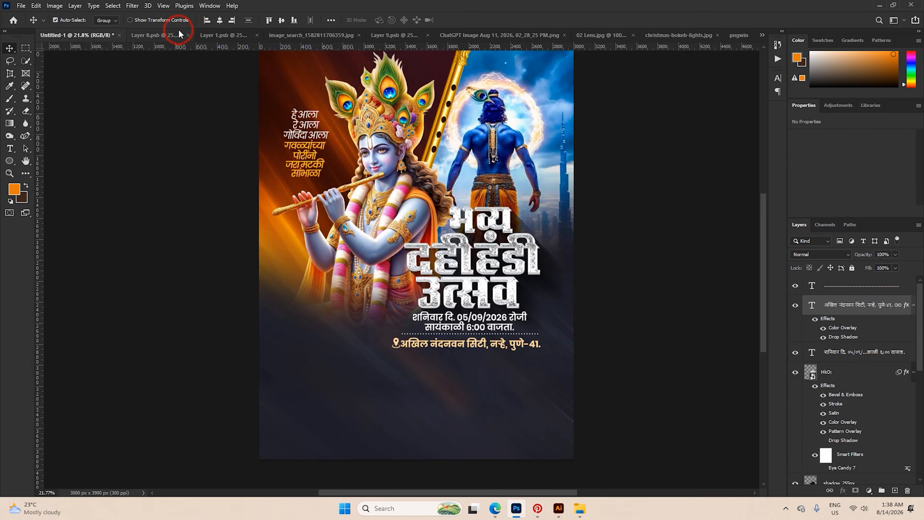
click(165, 36)
click(205, 35)
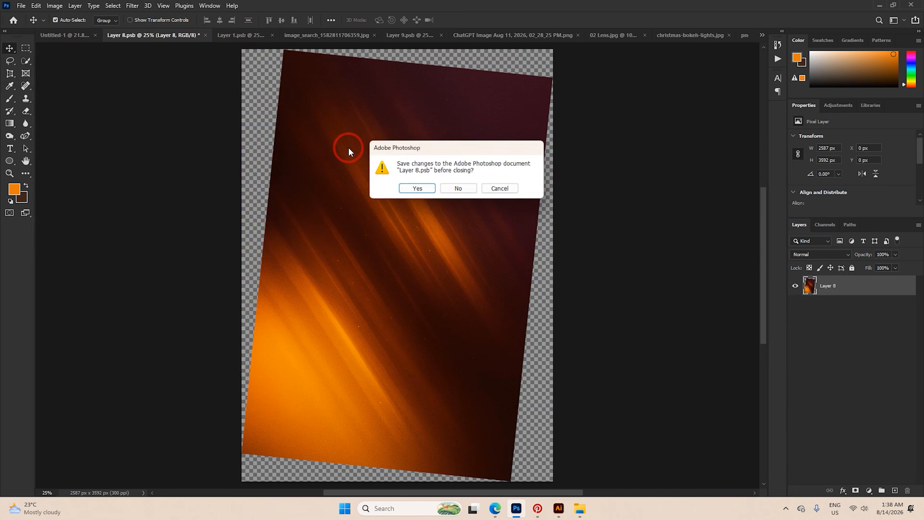
click(458, 188)
click(178, 36)
scroll(234, 103, down, 1)
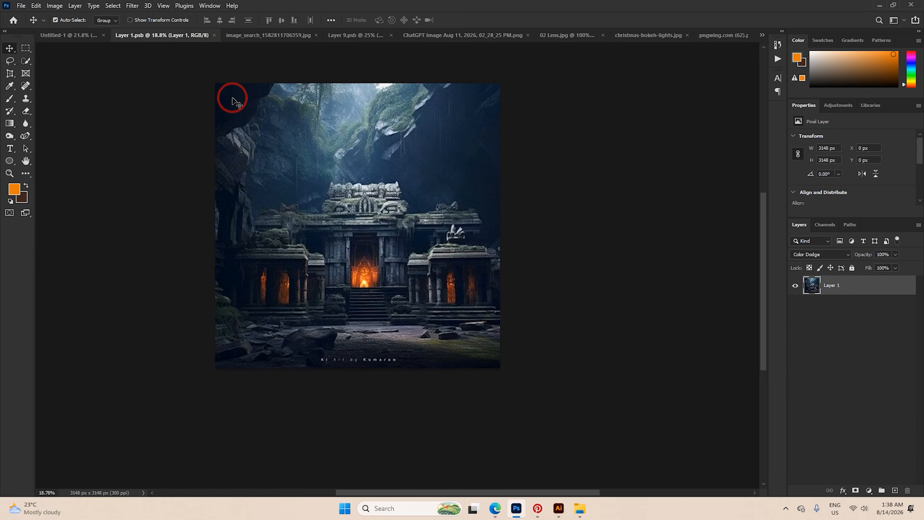
click(214, 35)
click(199, 36)
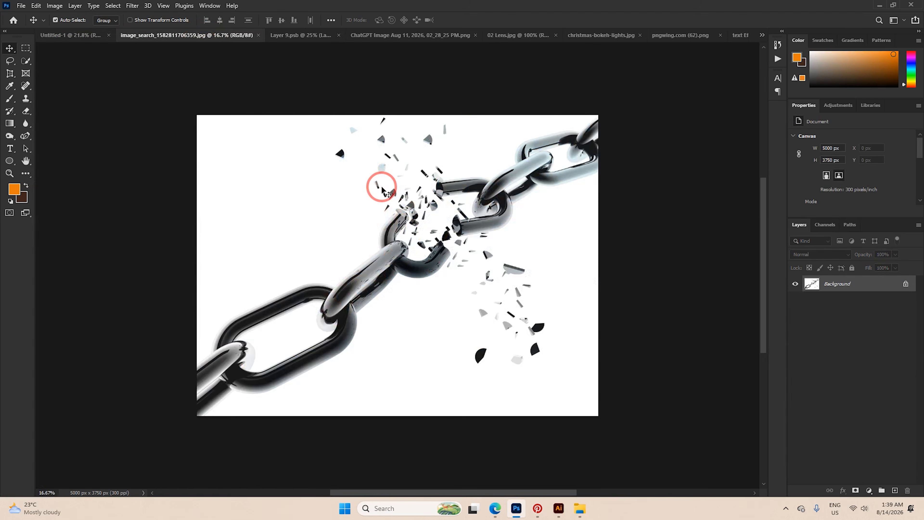
scroll(382, 185, down, 1)
Paste the speaker stack smart object into the poster and place its layer above all the others.
click(69, 36)
scroll(367, 331, up, 1)
key(ctrl+v)
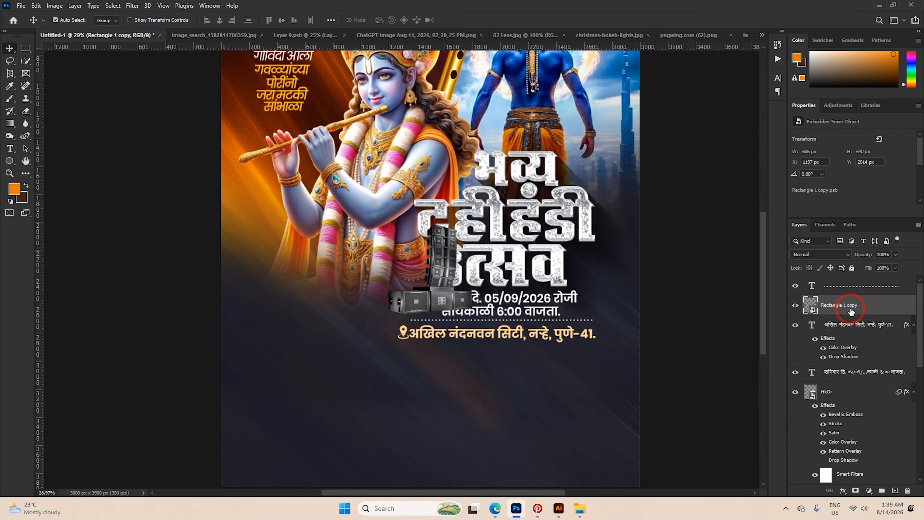
drag(850, 310, 850, 277)
Scale the speaker stack to about 44% and position it over Krishna's lower body, beside the date and address text.
key(ctrl+t)
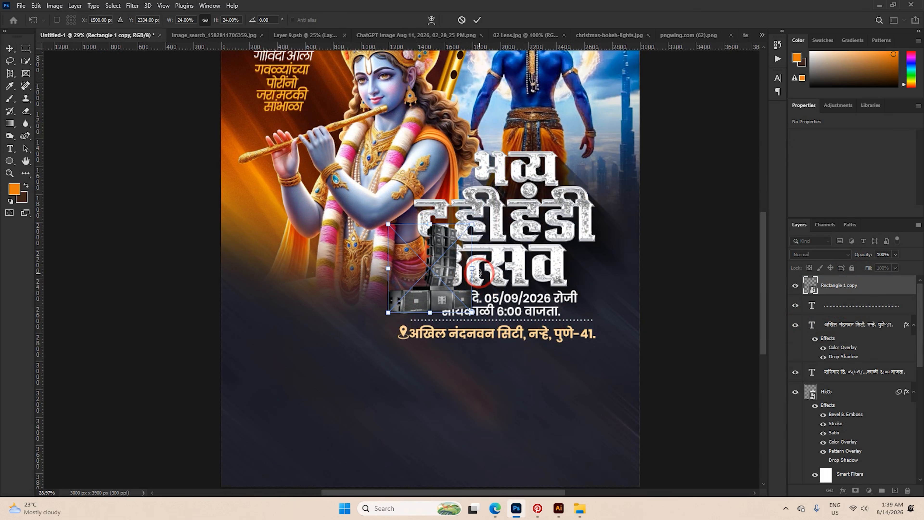
drag(473, 268, 400, 329)
drag(347, 229, 347, 233)
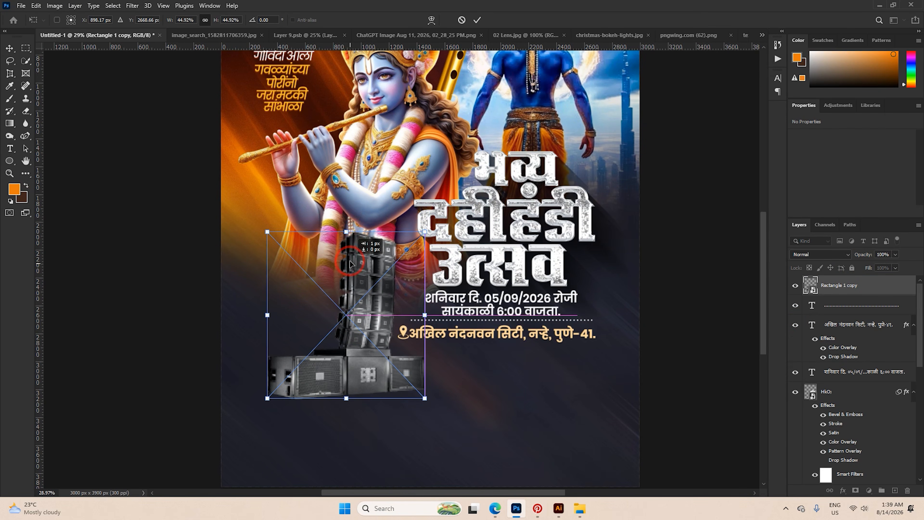
drag(352, 375, 348, 377)
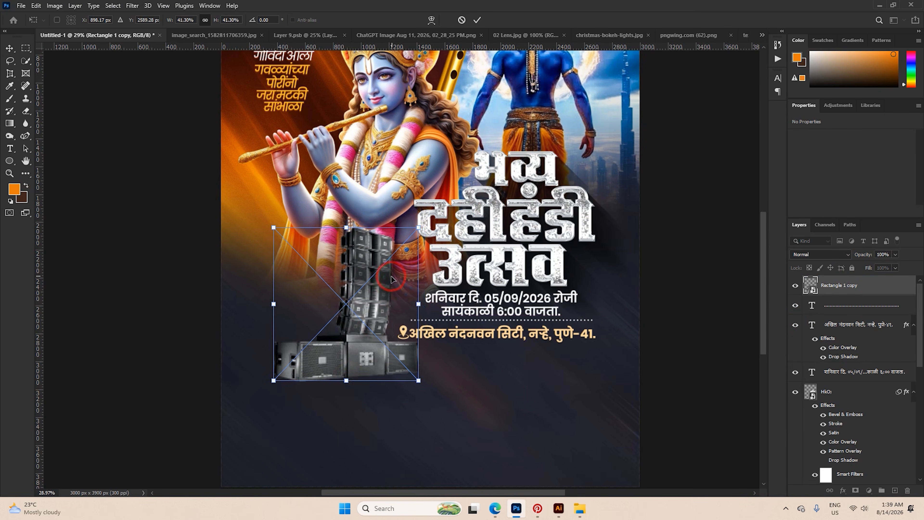
drag(417, 305, 422, 307)
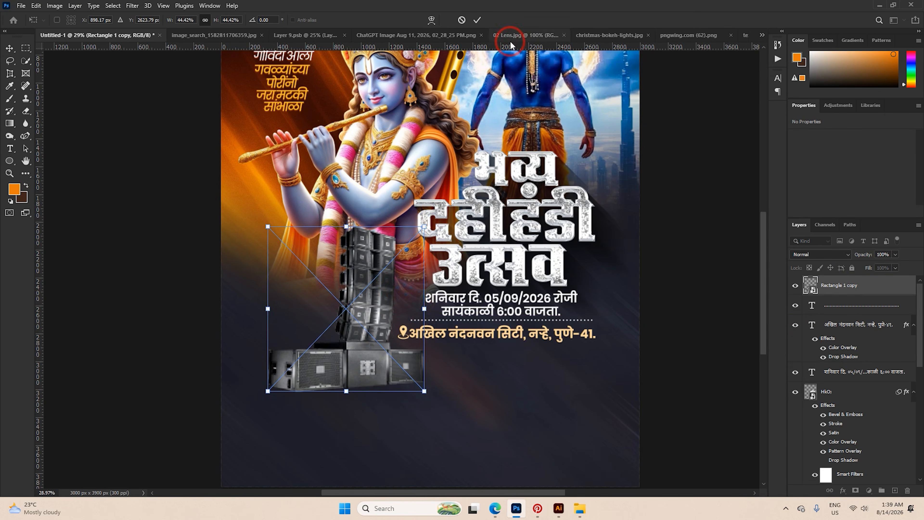
click(478, 21)
Save the poster as a PSD document.
scroll(404, 227, down, 9)
scroll(397, 184, up, 6)
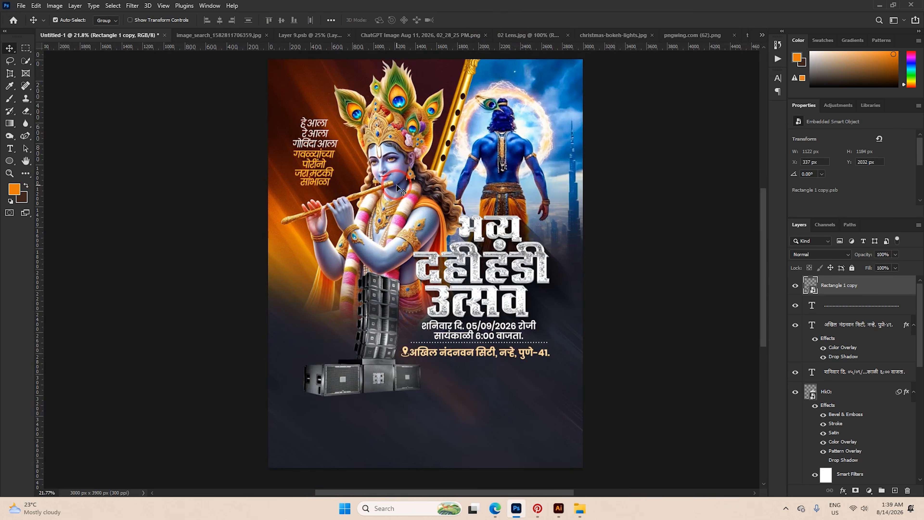
key(ctrl+s)
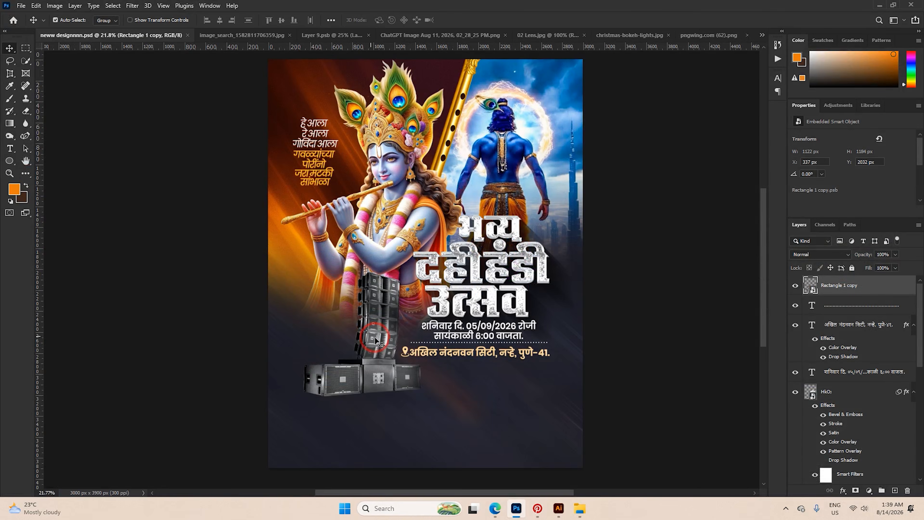
scroll(379, 336, up, 7)
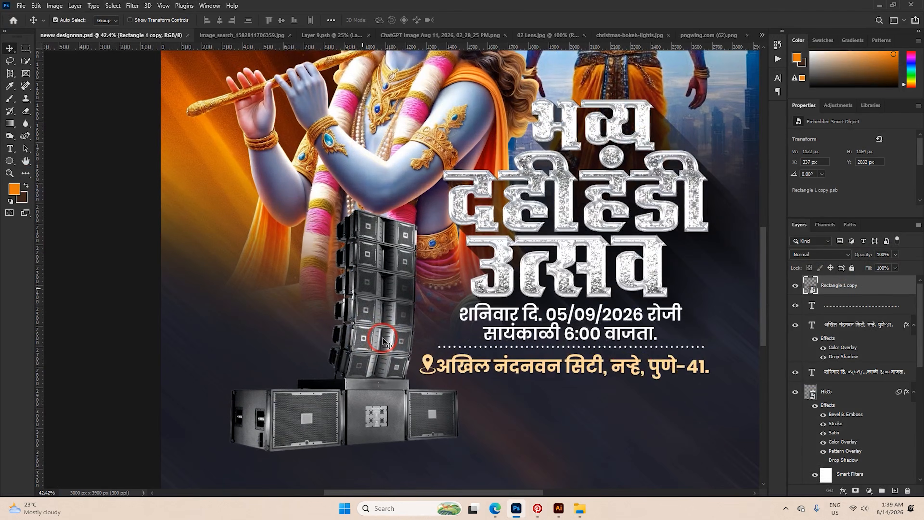
Brush black over the lower edge of Layer 2's mask to fade Krishna's lower body into the dark background.
scroll(383, 338, down, 5)
scroll(383, 340, down, 3)
scroll(378, 378, up, 5)
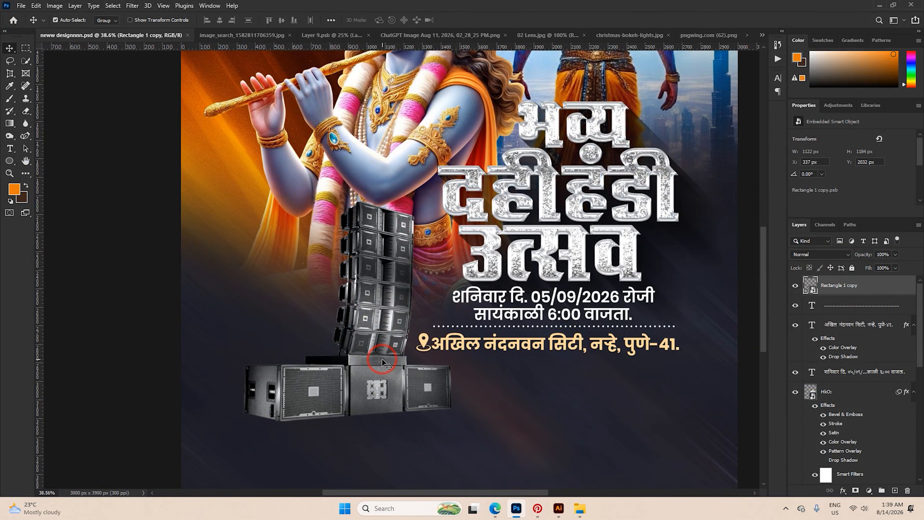
scroll(382, 363, down, 5)
scroll(837, 419, down, 5)
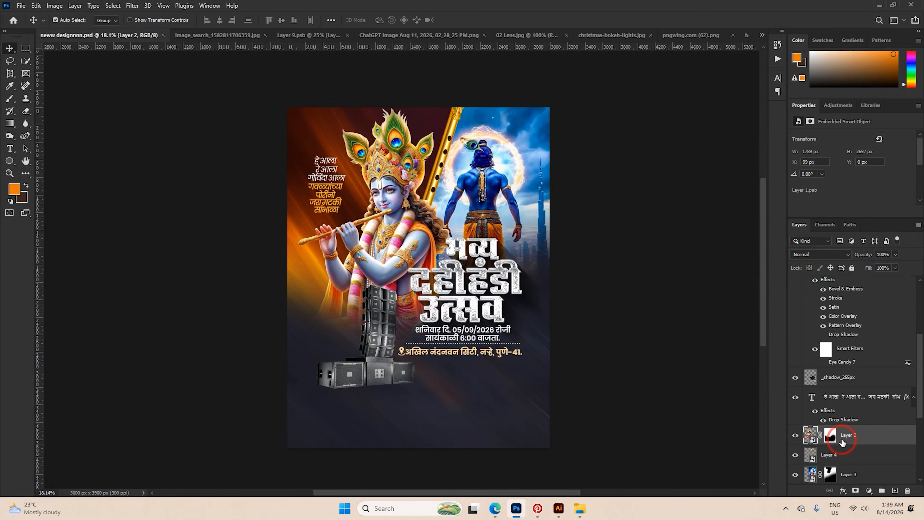
click(830, 435)
key(b)
scroll(393, 359, up, 2)
mouse_move(378, 360)
mouse_down()
mouse_move(319, 356)
mouse_move(288, 339)
mouse_move(256, 351)
mouse_move(218, 324)
mouse_move(267, 340)
mouse_up()
scroll(289, 339, up, 3)
mouse_move(280, 350)
mouse_down()
mouse_move(392, 366)
mouse_move(500, 336)
mouse_up()
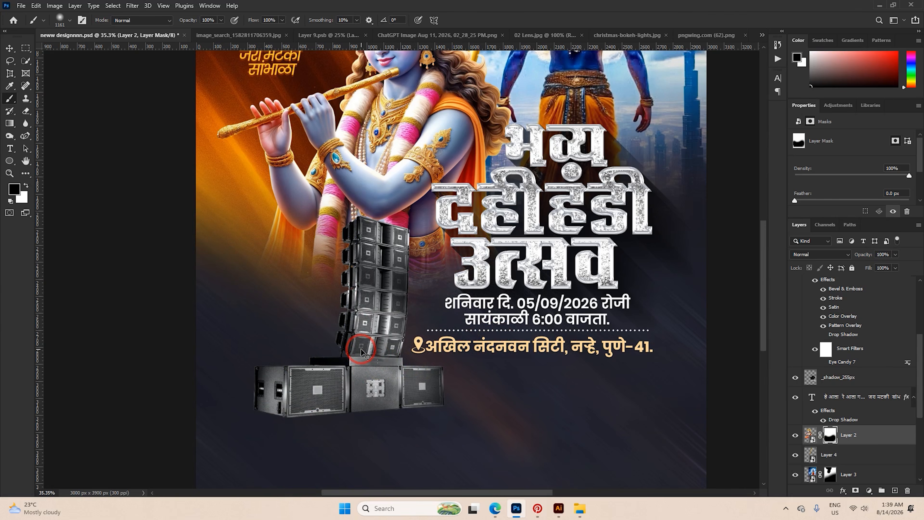
Move the speaker stack up over Krishna's torso, to about X 307 px, Y 1555 px.
drag(362, 348, 356, 319)
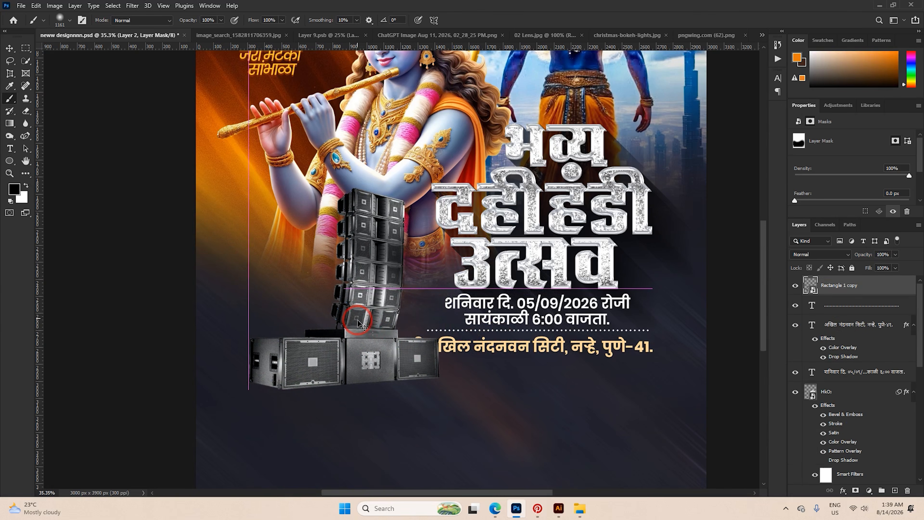
click(382, 307)
click(488, 195)
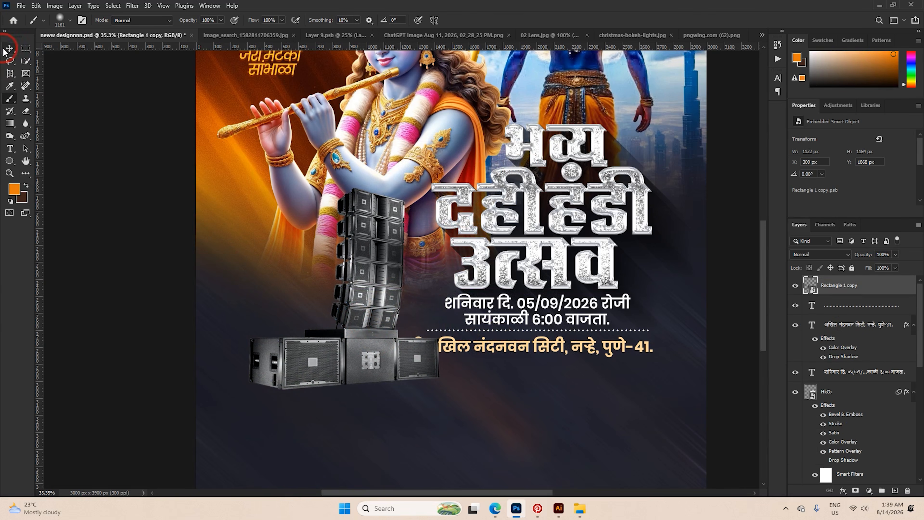
click(10, 47)
drag(359, 305, 357, 259)
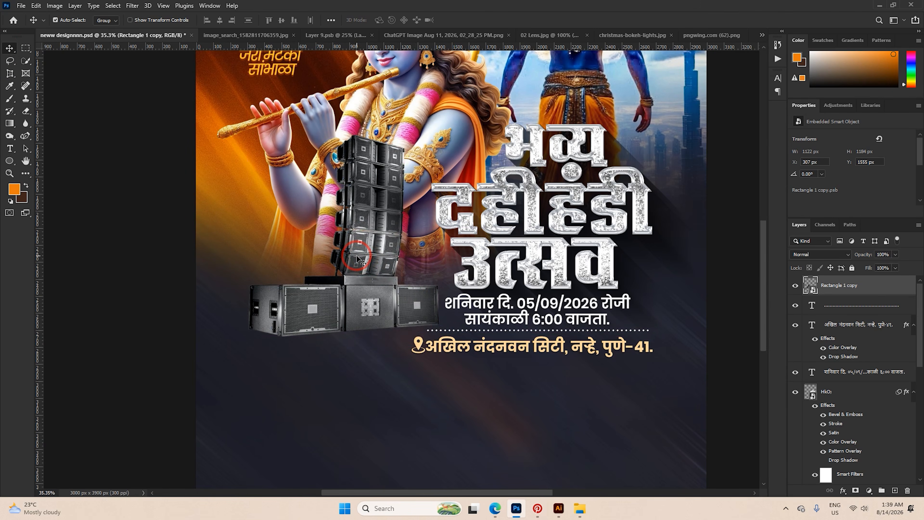
scroll(356, 259, down, 2)
scroll(367, 275, up, 1)
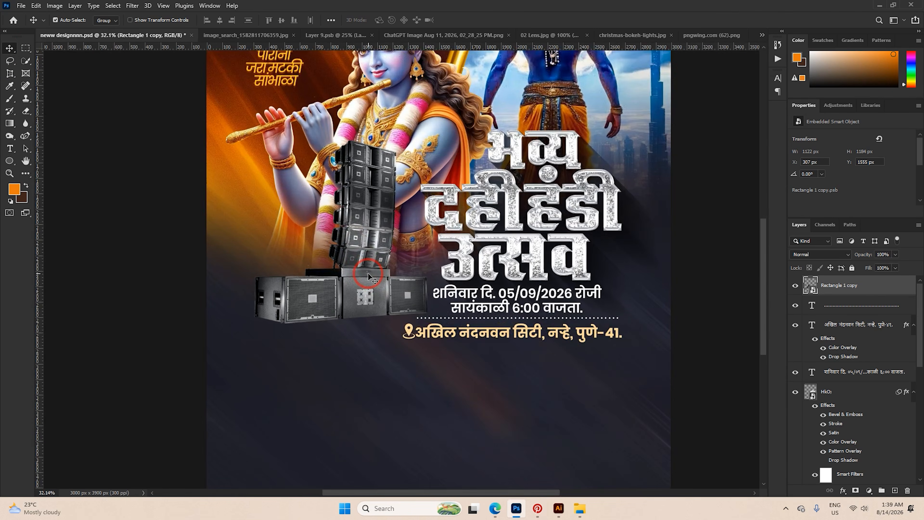
Enlarge the speaker stack to about 1149 px wide and shift it left to about X 158 px, Y 1574 px.
key(ctrl+t)
mouse_move(341, 324)
mouse_down()
mouse_move(335, 333)
mouse_move(326, 326)
mouse_up()
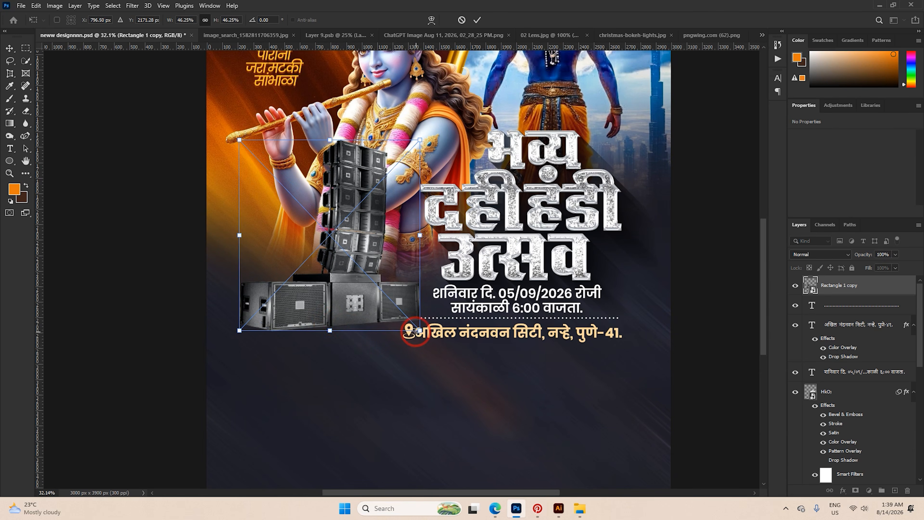
drag(419, 330, 367, 310)
click(477, 20)
scroll(367, 310, down, 4)
scroll(365, 311, up, 3)
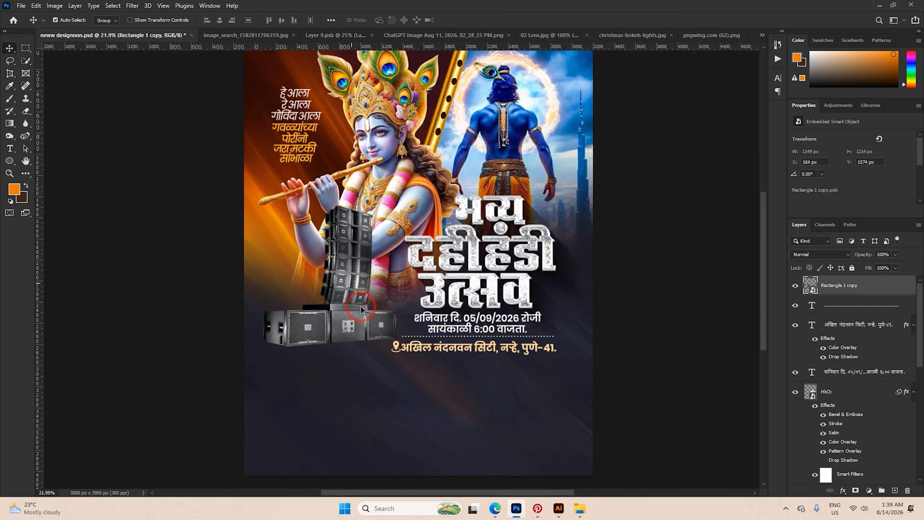
scroll(364, 310, up, 1)
scroll(364, 318, up, 4)
scroll(367, 329, down, 10)
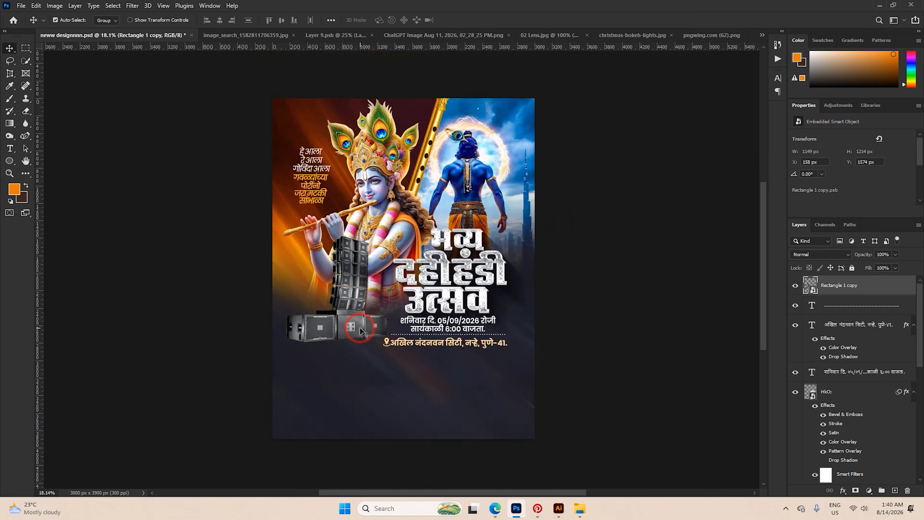
scroll(369, 342, up, 6)
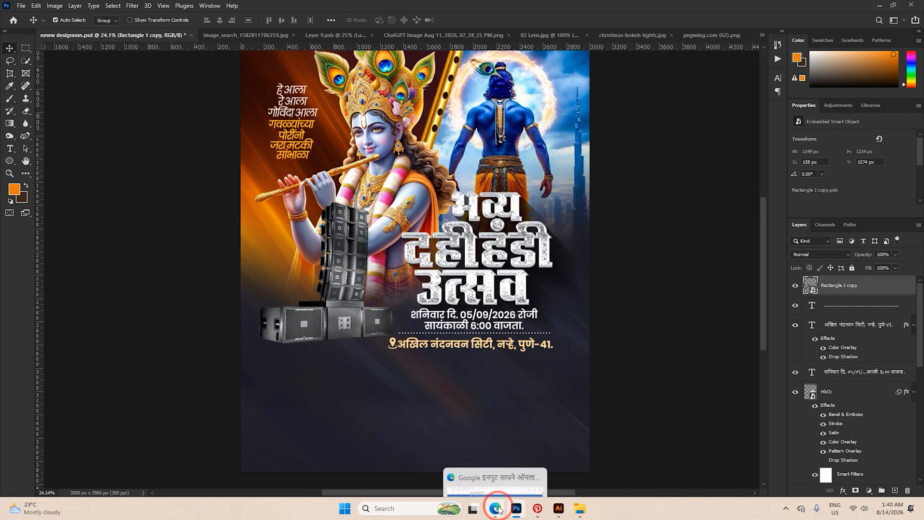
Switch to the Google Input Tools page in the browser, copy the line "त्रिमुर्ती प्रतिष्ठान" and return to Photoshop.
click(506, 507)
scroll(367, 302, down, 2)
drag(275, 283, 236, 285)
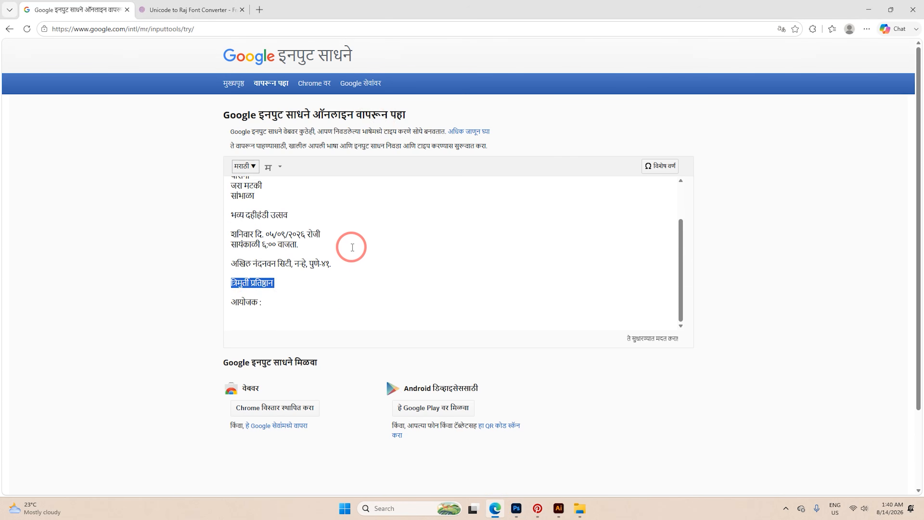
click(516, 509)
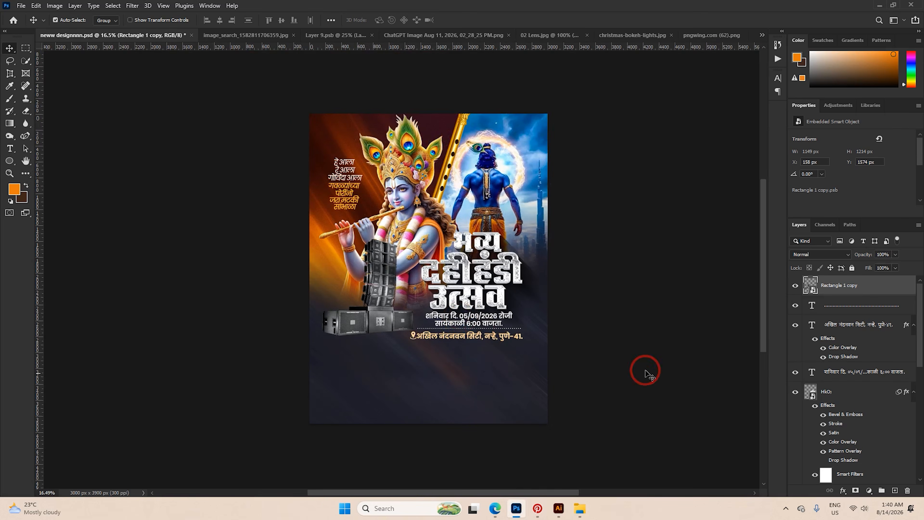
Duplicate the date and time text near the poster's lower edge and replace its wording with "त्रिमुर्ती प्रतिष्ठान".
click(392, 358)
scroll(393, 357, up, 3)
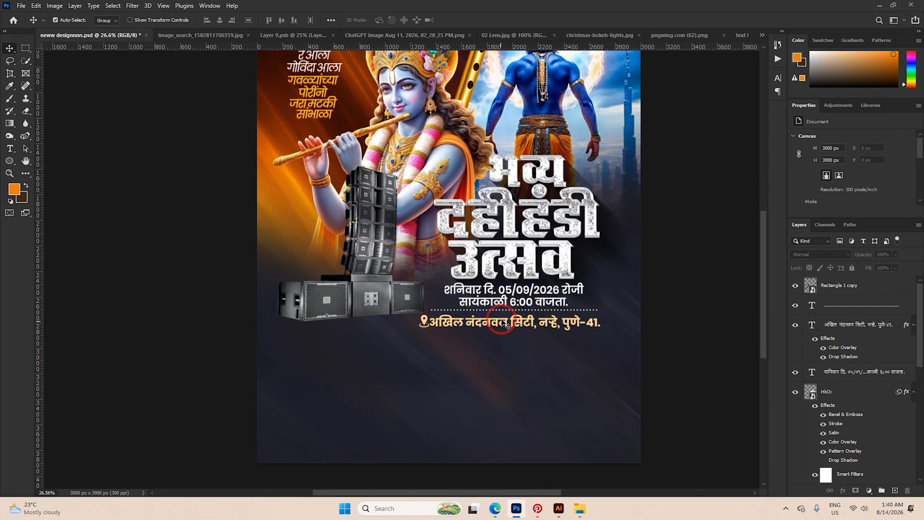
drag(507, 300, 418, 431)
double_click(419, 431)
text(त्रिमुर्ती प्रतिष्ठान)
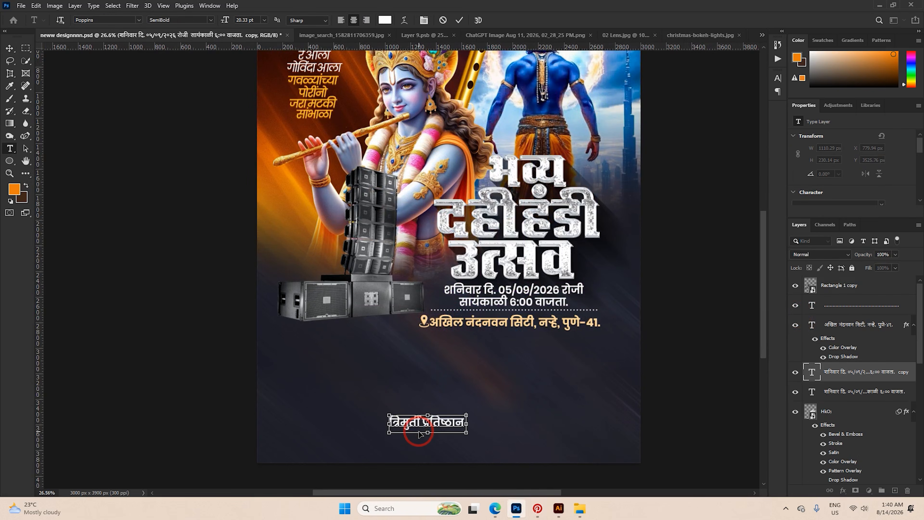
Set the "त्रिमुर्ती प्रतिष्ठान" text to Poppins Black at 53 pt and move it toward the poster's bottom centre.
key(ctrl+a)
click(211, 20)
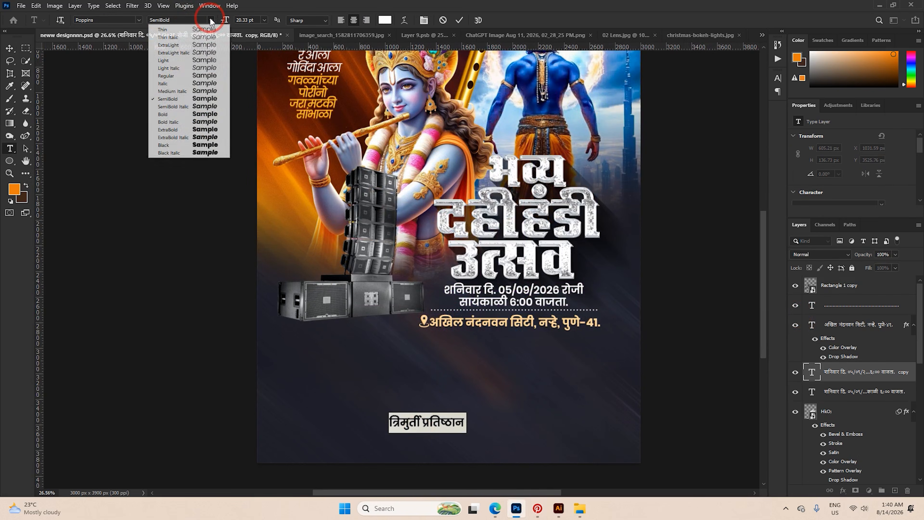
click(214, 145)
drag(226, 21, 238, 20)
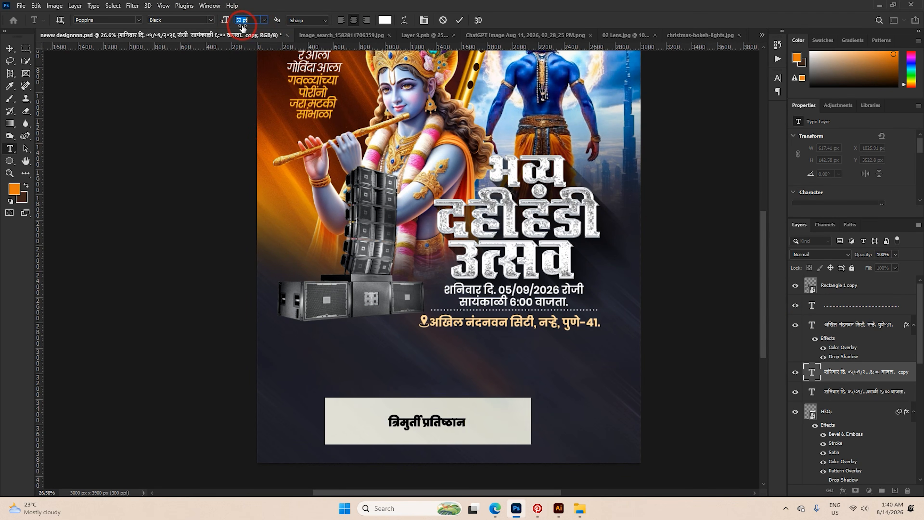
click(458, 21)
key(v)
drag(478, 415, 503, 437)
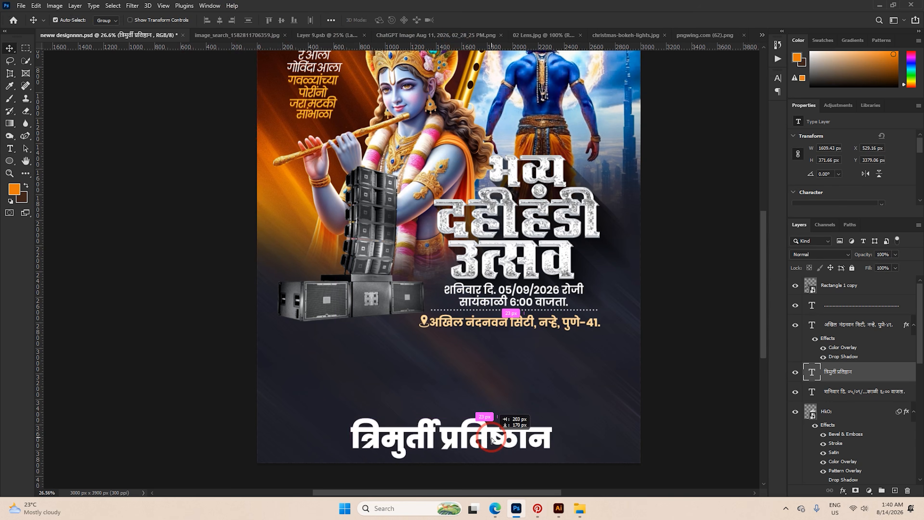
Set the font size of the "त्रिमुर्ती प्रतिष्ठान" text to 48 pt.
double_click(492, 440)
key(Down)
key(Down)
key(Down)
key(Down)
key(Down)
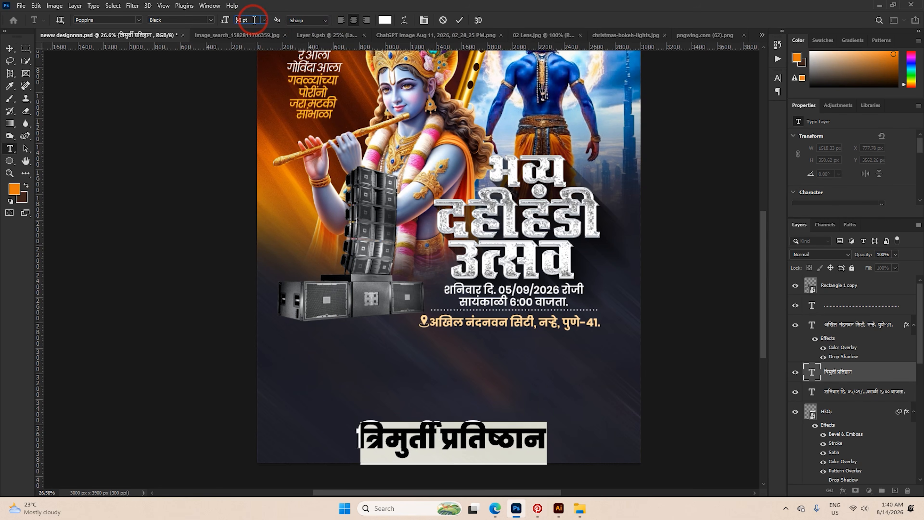
Sample the address line's cream colour for the "त्रिमुर्ती प्रतिष्ठान" text and brighten it to ffd087.
click(385, 20)
click(492, 318)
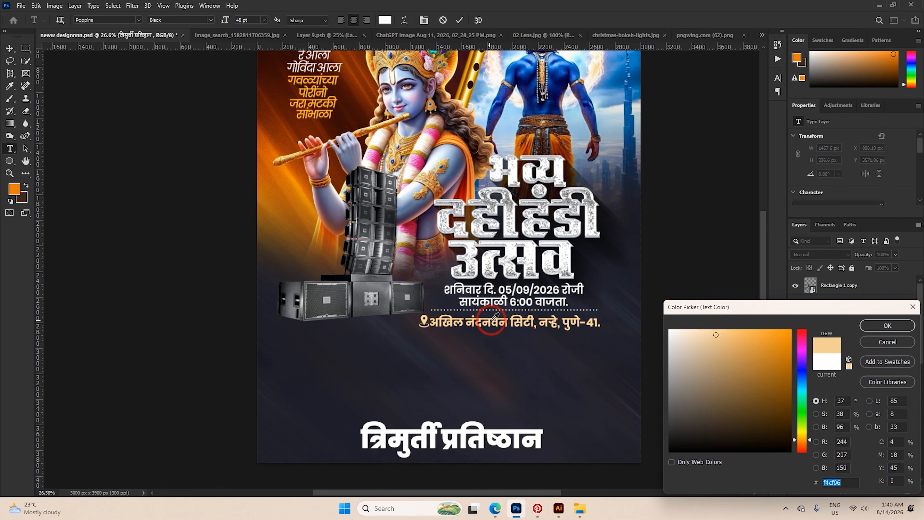
drag(724, 349, 726, 319)
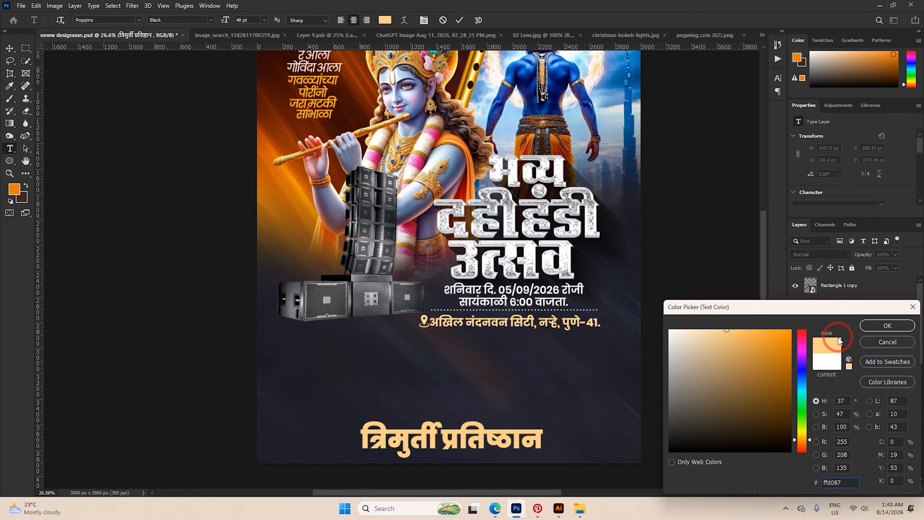
click(888, 325)
click(459, 21)
Switch to the Google Input Tools page, copy the label "आयोजक :" and return to Photoshop.
click(494, 496)
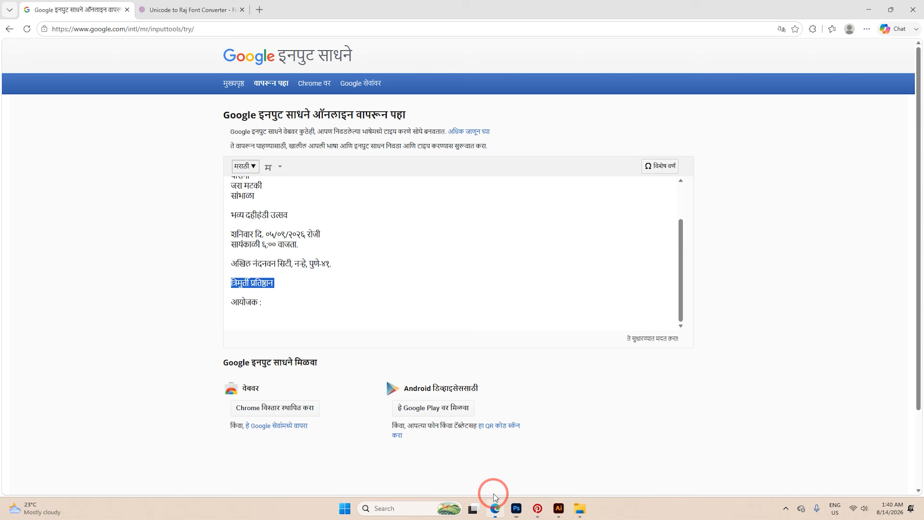
drag(273, 302, 229, 303)
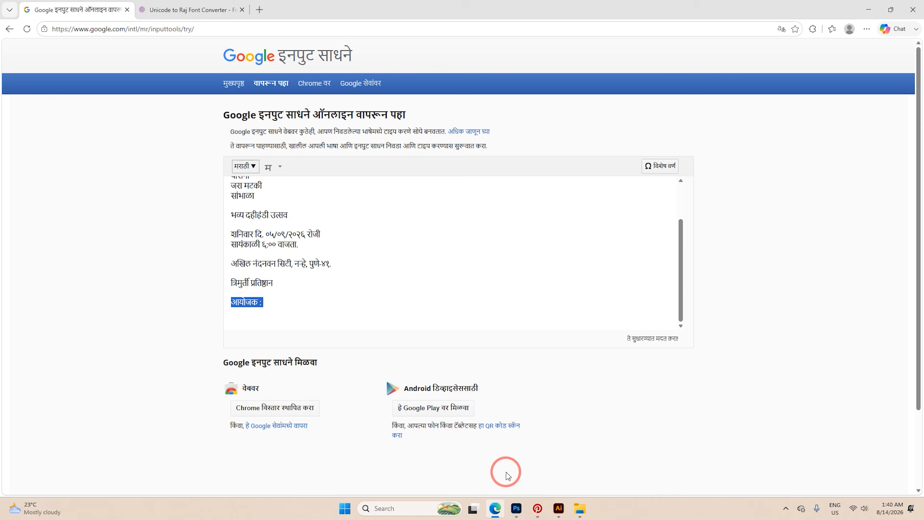
click(516, 511)
Duplicate the date and time text just above "त्रिमुर्ती प्रतिष्ठान" and open the copy for text editing.
scroll(428, 439, up, 3)
drag(428, 436, 456, 311)
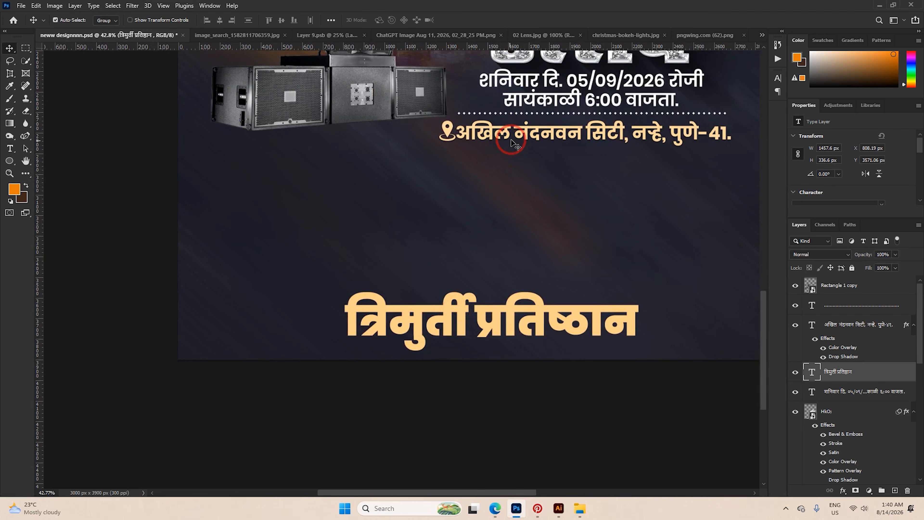
drag(543, 100, 418, 243)
double_click(419, 243)
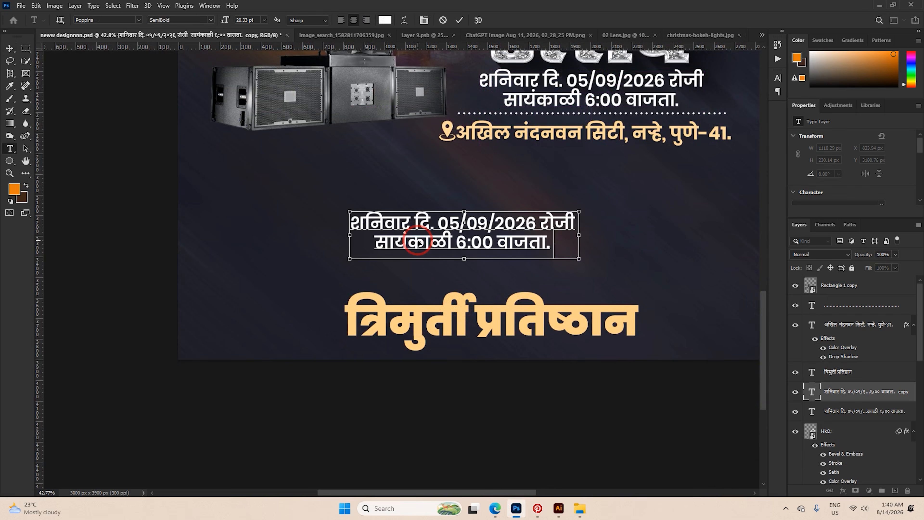
text(शनिवार दि. 05/09/2026 रोजी सायंकाळी 6:00 वाजता.)
key(ctrl+s)
double_click(440, 235)
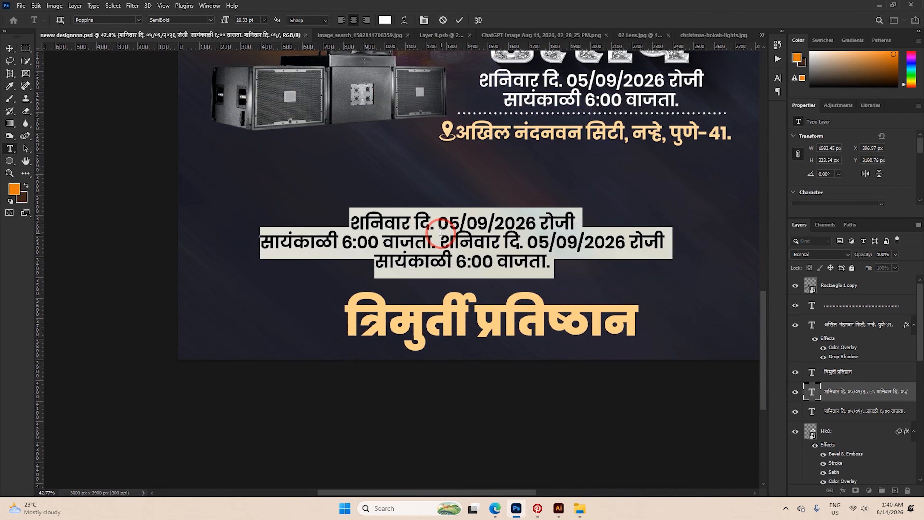
text(शनिवार दि. 05/09/2026 रोजी सायंकाळी 6:00 वाजता.)
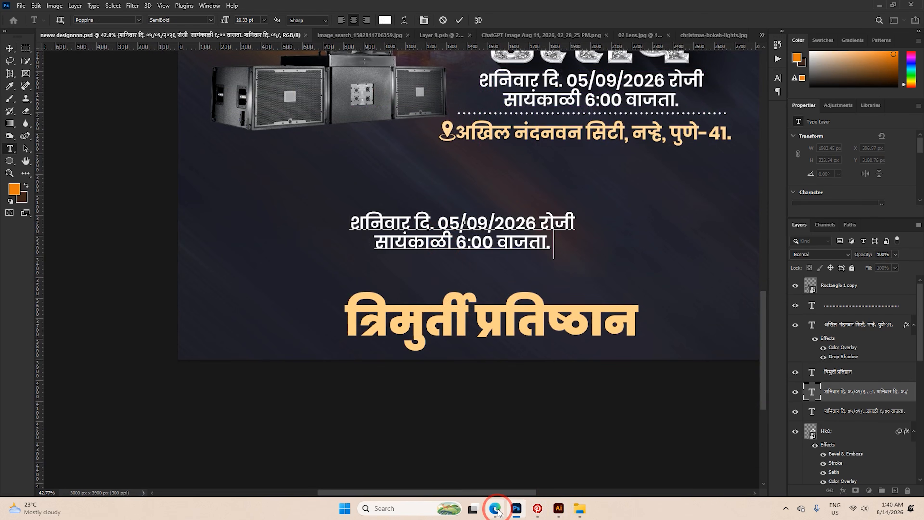
Copy "आयोजक :" from the browser again and replace all of the duplicated date text with it.
click(494, 508)
click(517, 508)
key(ctrl)
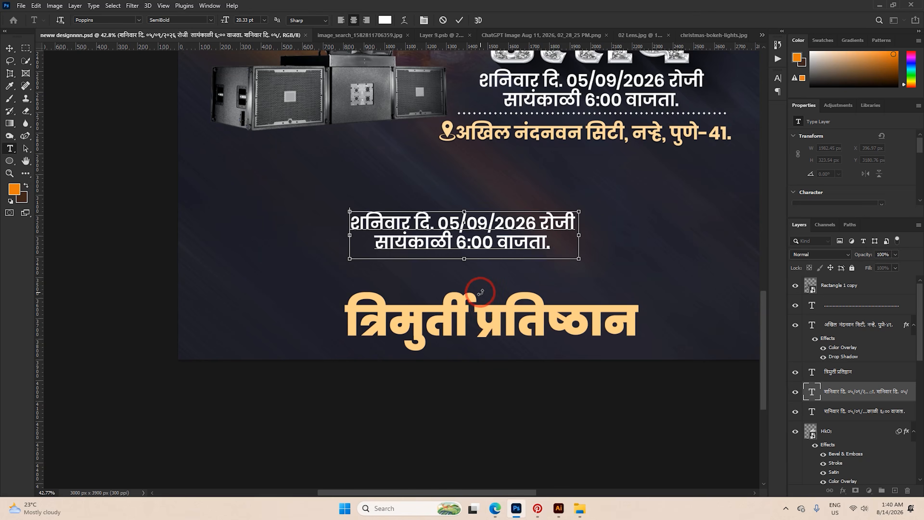
key(ctrl+a)
text(आयोजक :)
click(459, 20)
key(v)
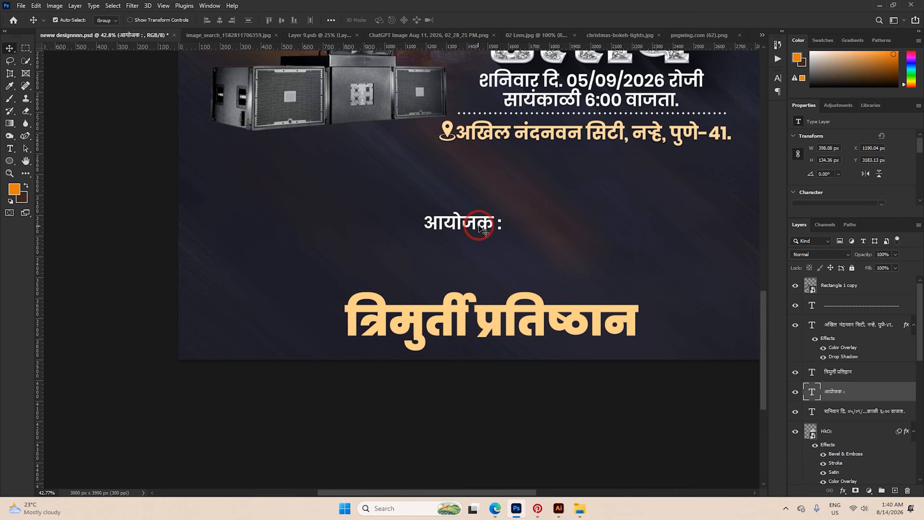
Place "आयोजक :" directly left of "त्रिमुर्ती प्रतिष्ठान" and set its font style to Medium Italic.
drag(477, 226, 319, 323)
scroll(319, 323, up, 1)
scroll(326, 329, up, 7)
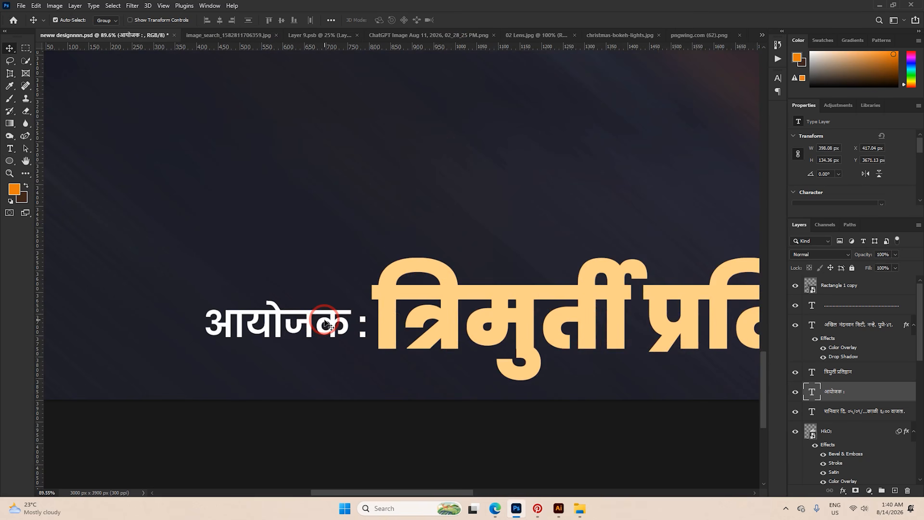
double_click(326, 317)
click(211, 22)
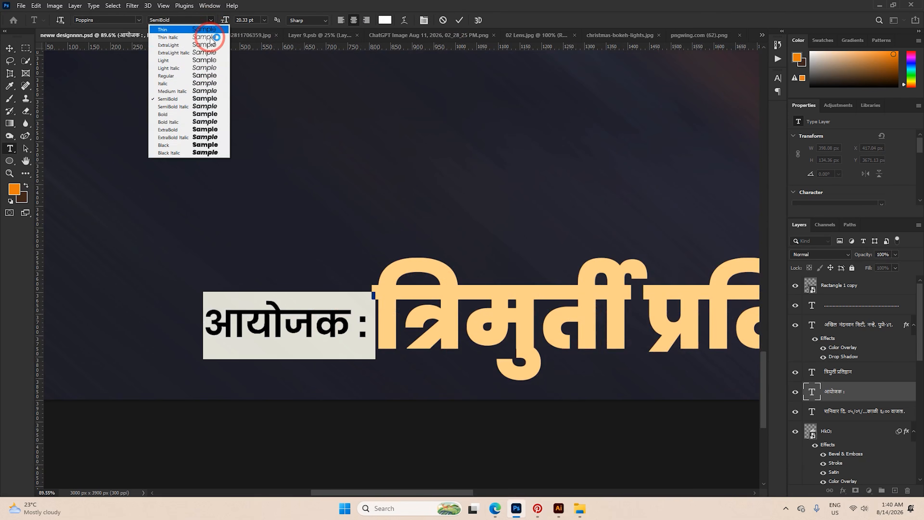
click(214, 91)
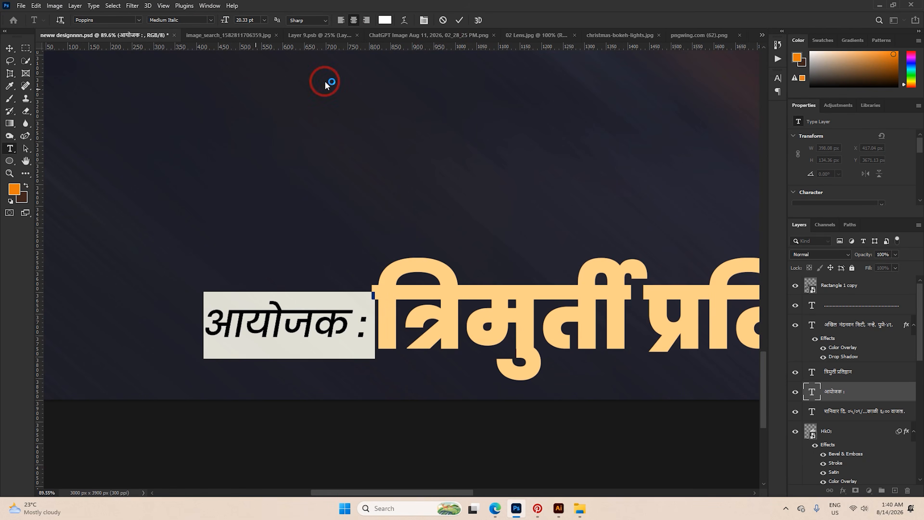
click(460, 21)
key(v)
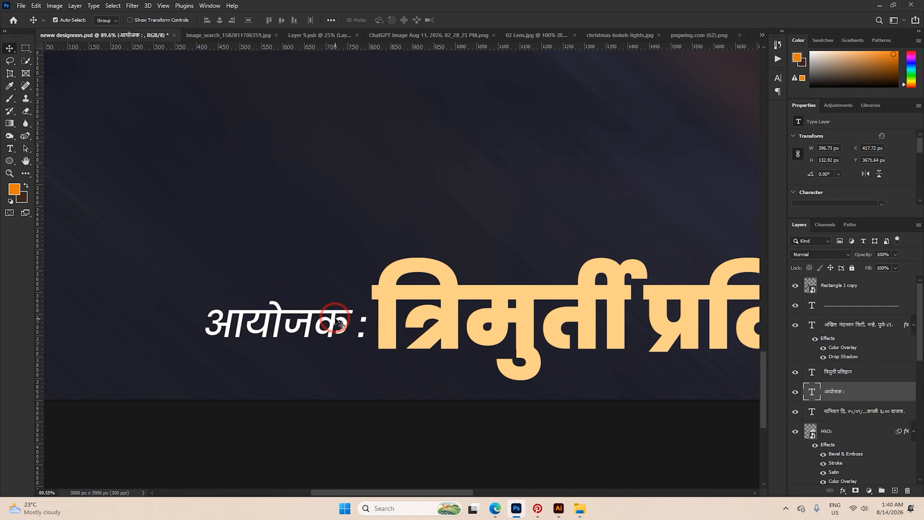
drag(335, 318, 341, 313)
Link the "आयोजक :" and "त्रिमुर्ती प्रतिष्ठान" layers and centre them horizontally near the poster's bottom edge.
shift+click(385, 301)
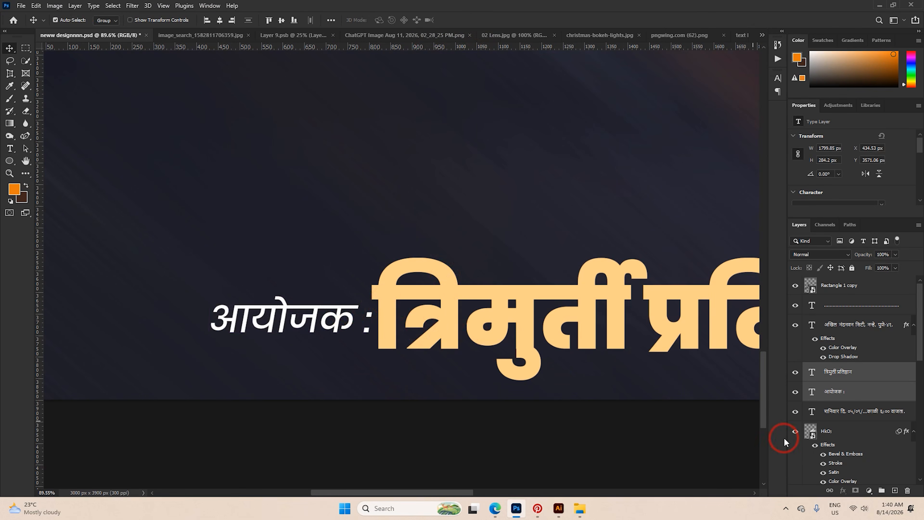
click(826, 488)
scroll(504, 326, down, 8)
drag(624, 325, 460, 330)
Scale the linked "आयोजक :" and "त्रिमुर्ती प्रतिष्ठान" text down proportionally to about 1685 px wide.
scroll(461, 326, up, 4)
key(ctrl+t)
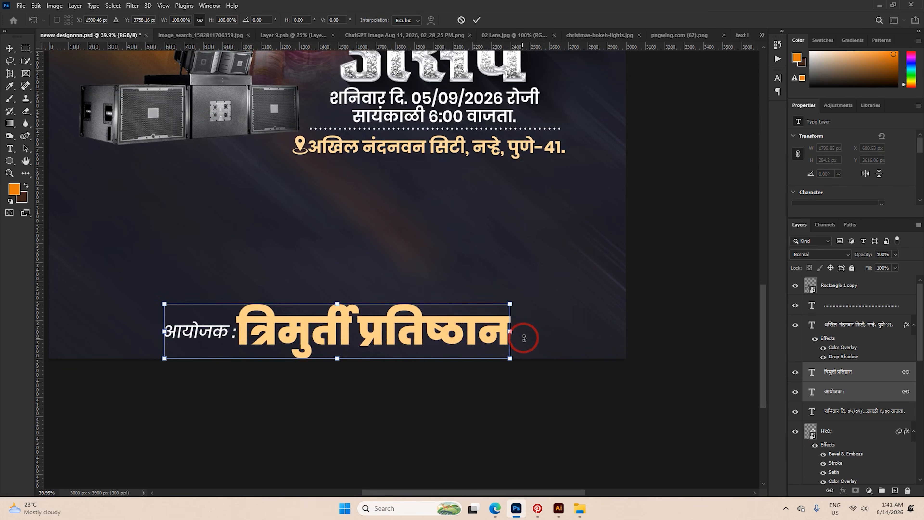
drag(513, 332, 501, 330)
click(477, 19)
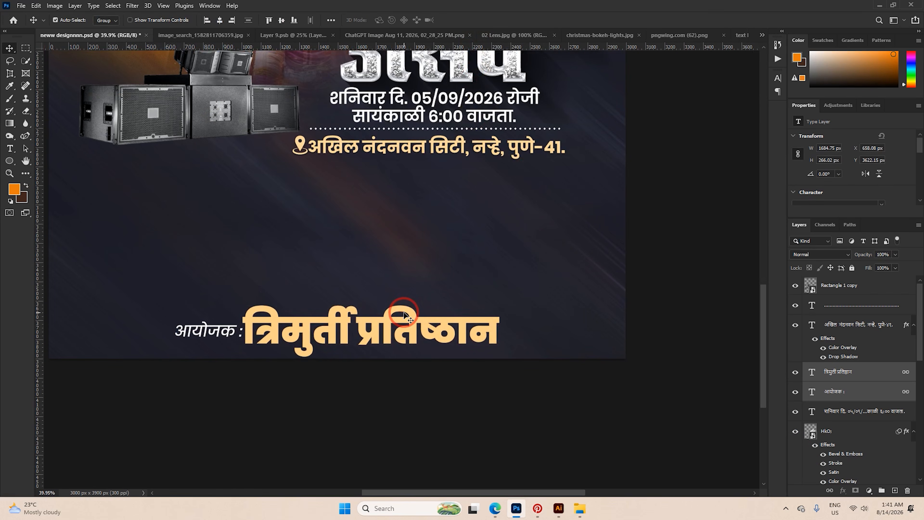
Draw a rectangle about 1896 by 241 px over the organiser line and place its layer directly beneath the two organiser texts.
click(10, 166)
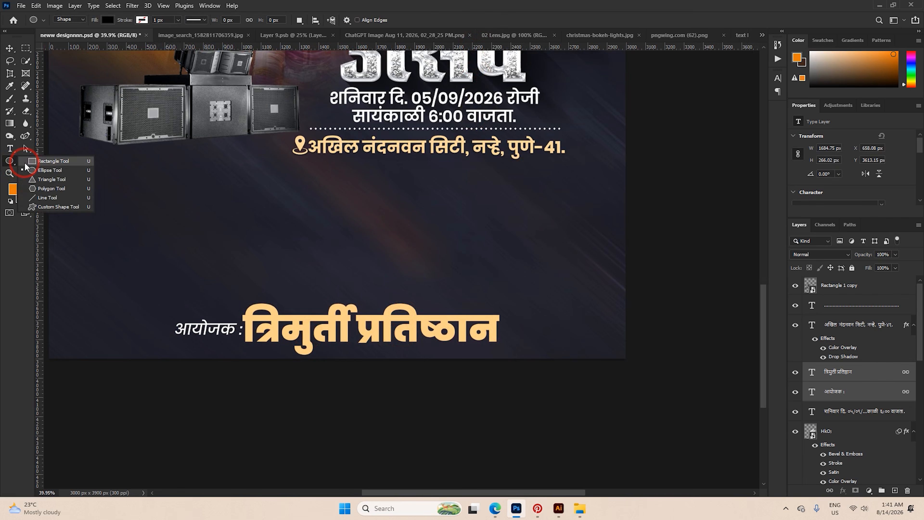
click(53, 161)
drag(156, 304, 520, 351)
scroll(391, 337, up, 4)
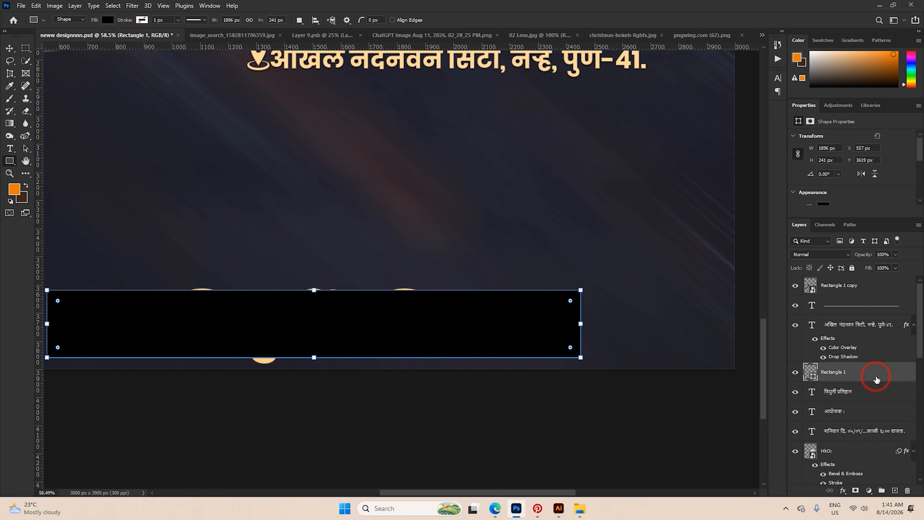
drag(877, 379, 877, 419)
scroll(561, 235, down, 1)
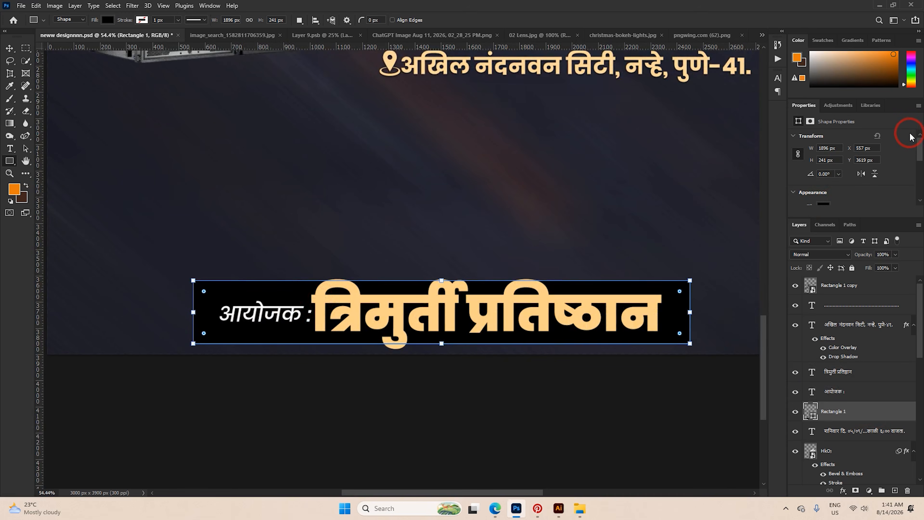
Round only the rectangle's two bottom corners with a 122 px radius.
drag(911, 137, 918, 170)
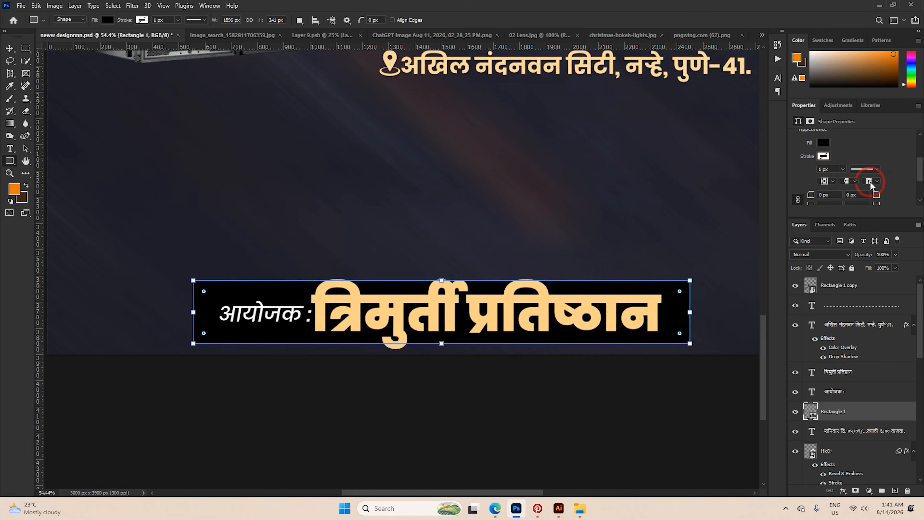
scroll(871, 185, down, 2)
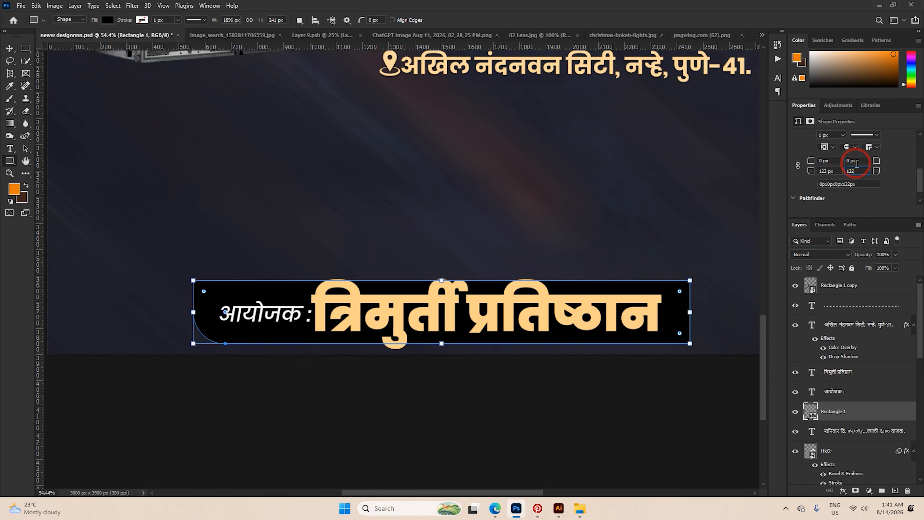
click(856, 161)
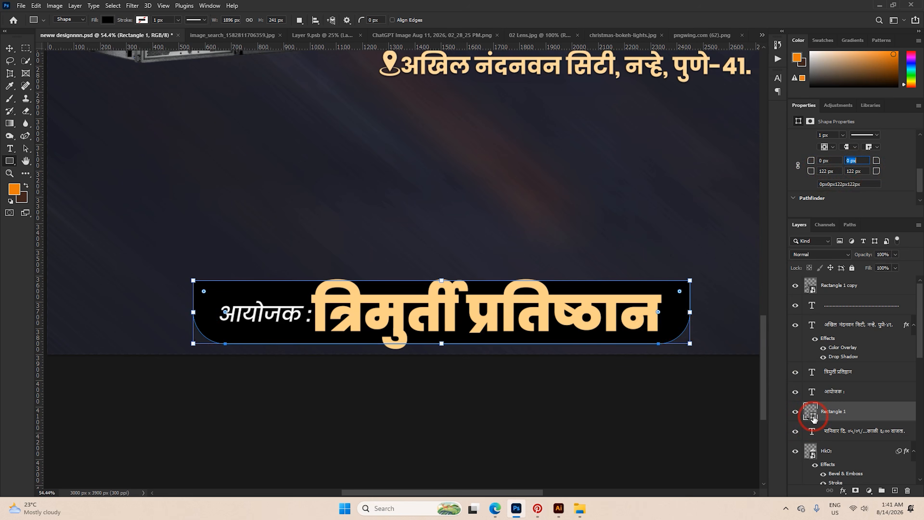
Fill the organiser rectangle with blue #656cbe, set its blend mode to Overlay and its opacity to 31%.
double_click(814, 417)
click(628, 162)
drag(746, 350, 726, 367)
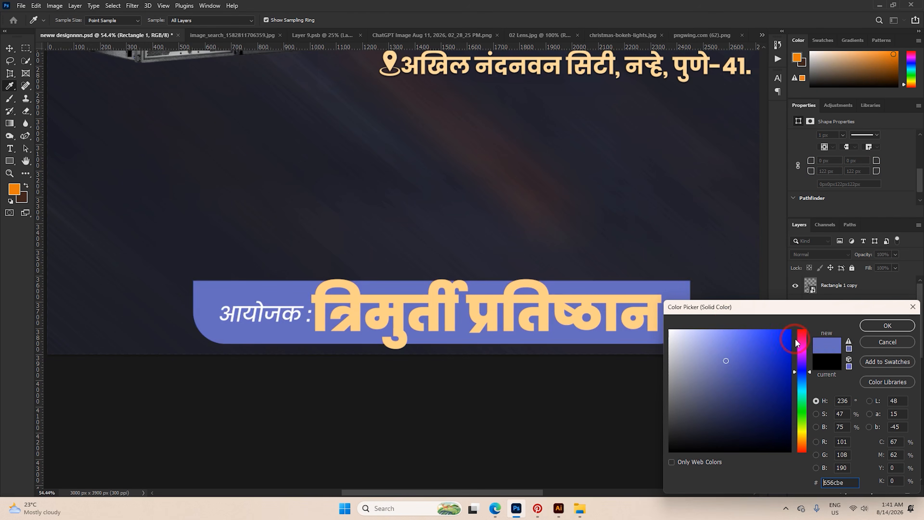
click(887, 325)
click(833, 254)
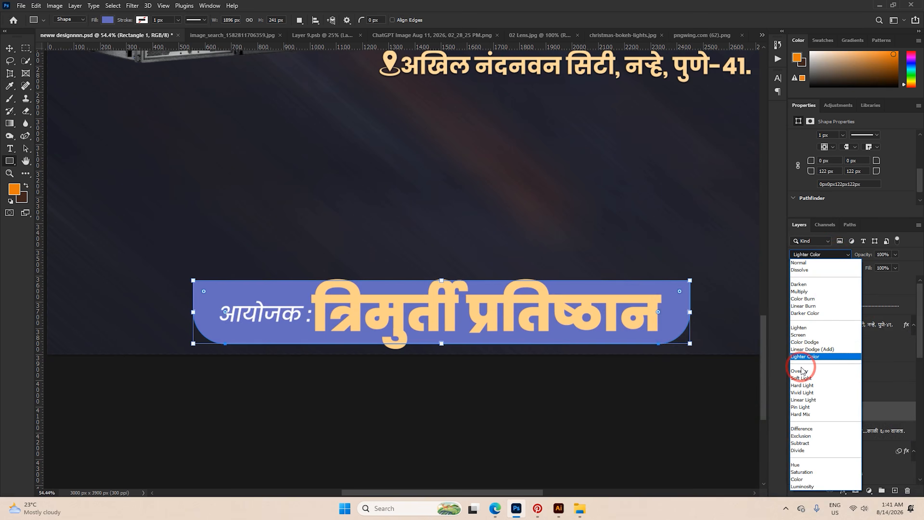
click(804, 371)
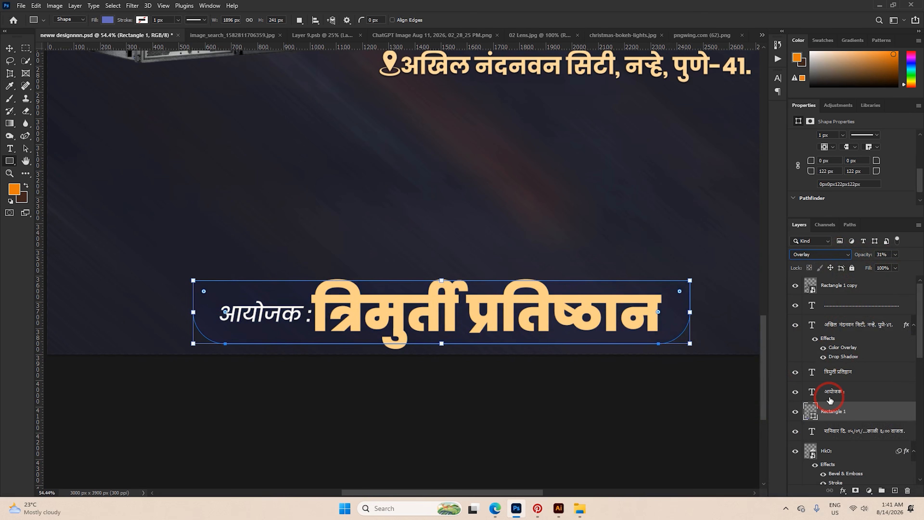
Change the organiser rectangle's fill to the darker muted blue #474c6c.
double_click(813, 418)
click(640, 200)
mouse_move(685, 385)
mouse_down()
mouse_move(702, 378)
mouse_move(710, 400)
mouse_up()
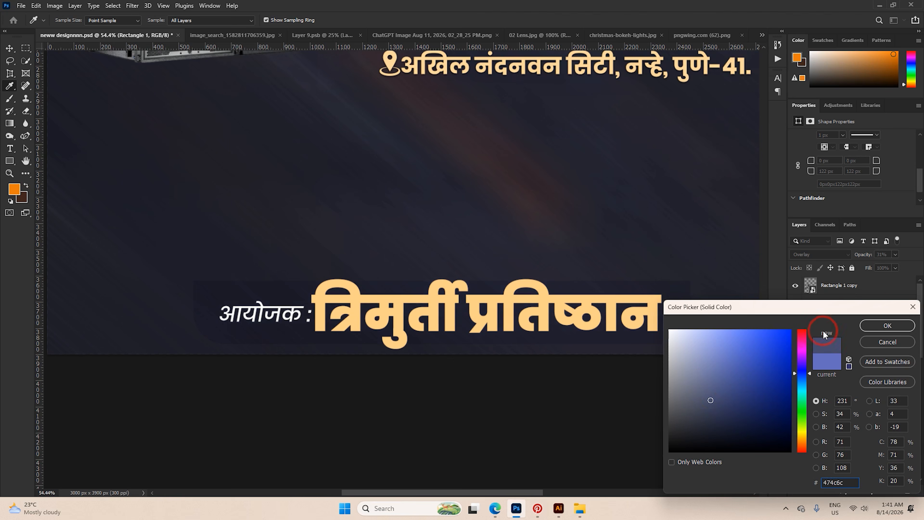
click(887, 325)
Add a Gradient Overlay to "त्रिमुर्ती प्रतिष्ठान" using a light-peach-to-orange preset from Resource Boy Orange Gradients.
click(16, 51)
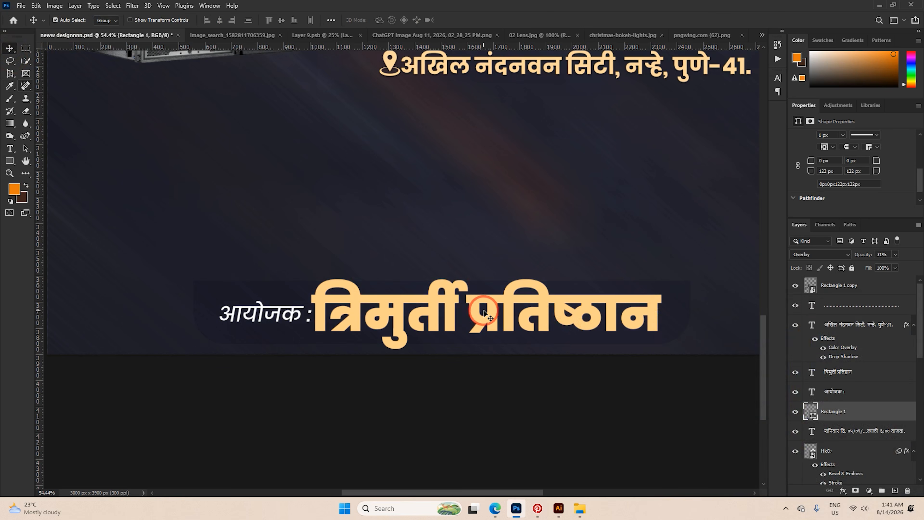
click(497, 305)
scroll(560, 317, up, 3)
right_click(847, 376)
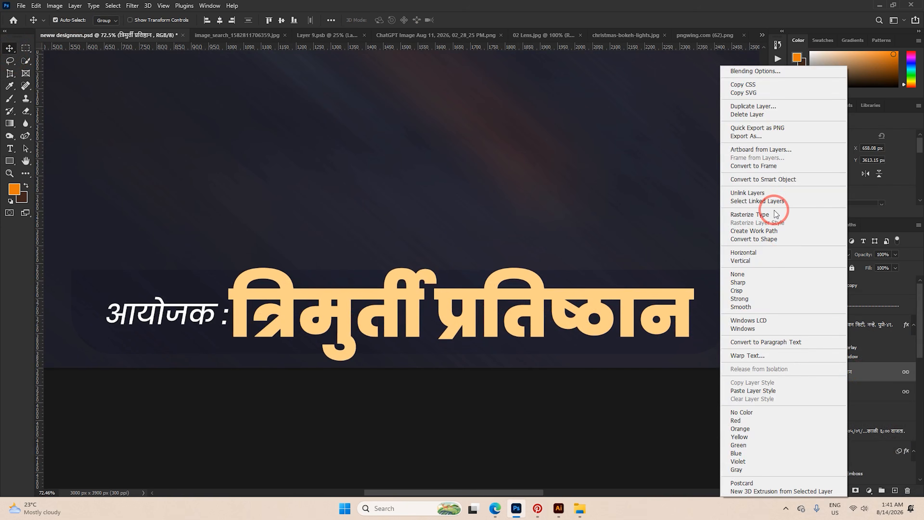
click(742, 71)
click(596, 342)
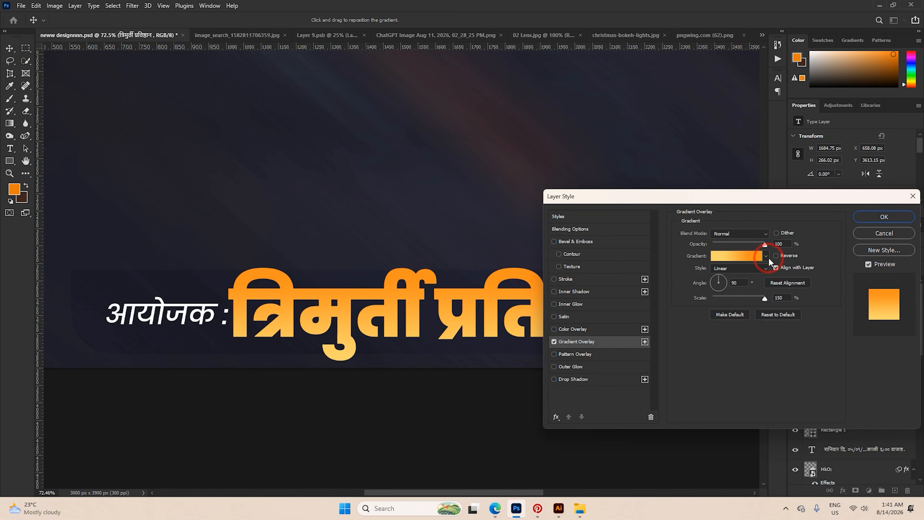
click(766, 256)
click(742, 345)
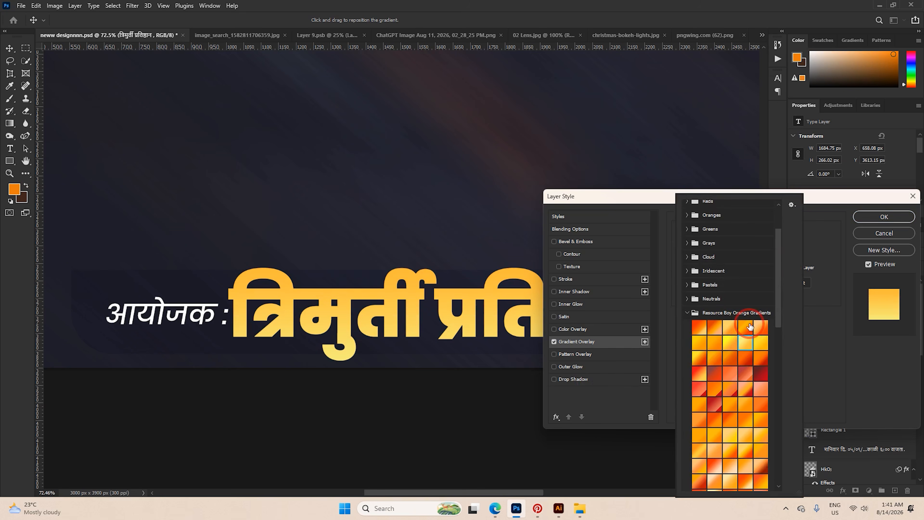
click(730, 466)
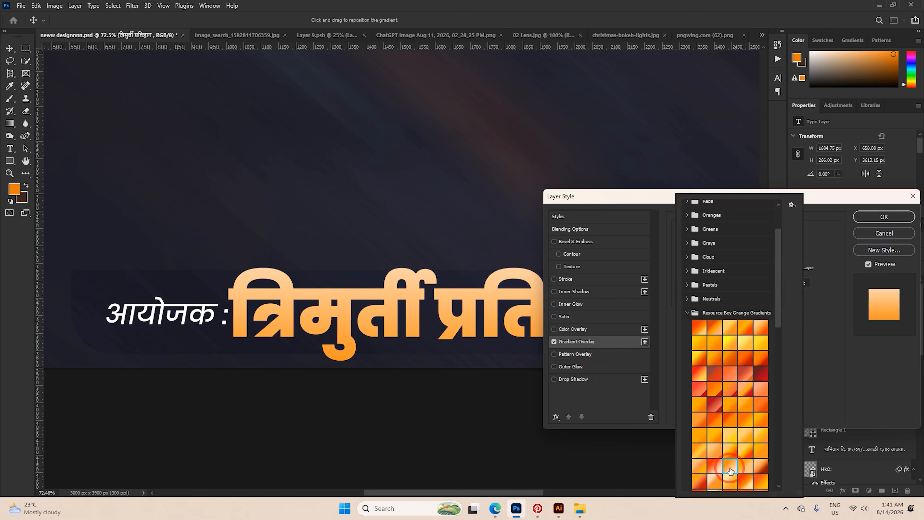
click(826, 306)
Add a black Drop Shadow to "त्रिमुर्ती प्रतिष्ठान" with 34% opacity, 11 px distance and 7 px size.
click(573, 379)
scroll(741, 311, up, 3)
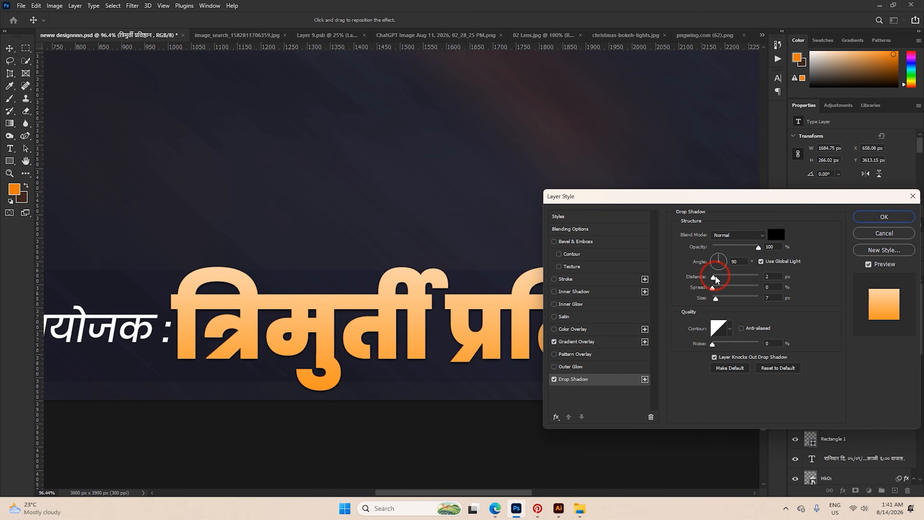
drag(715, 279, 722, 288)
drag(741, 252, 724, 251)
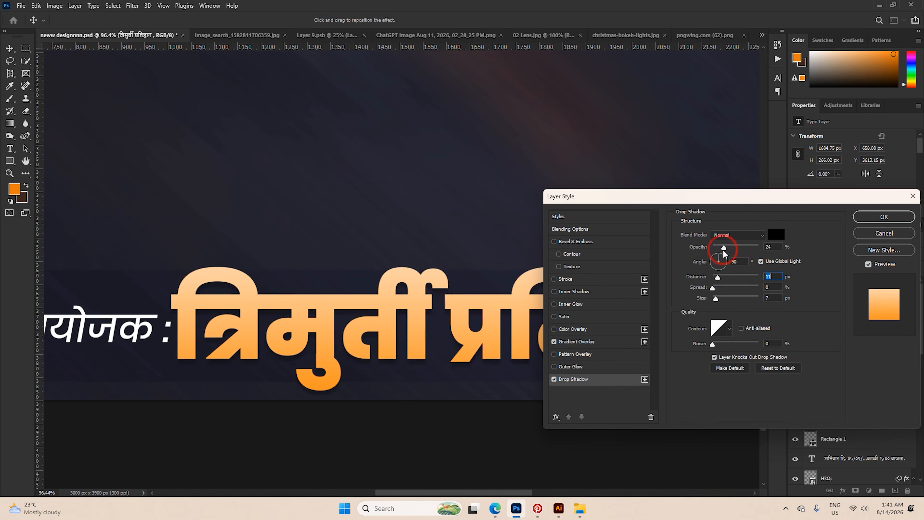
key(Return)
Give the "आयोजक :" text a black Drop Shadow with 34% opacity, 11 px distance and 7 px size.
scroll(160, 320, up, 2)
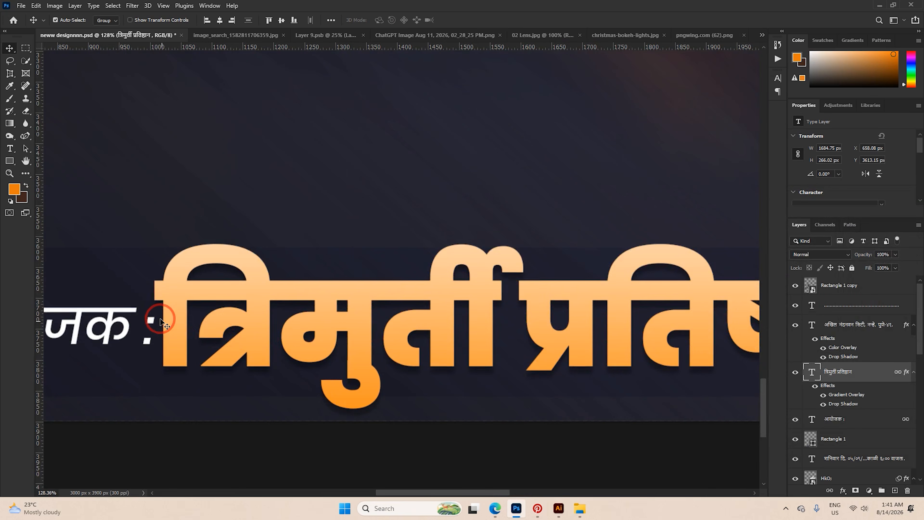
click(135, 312)
scroll(192, 386, down, 1)
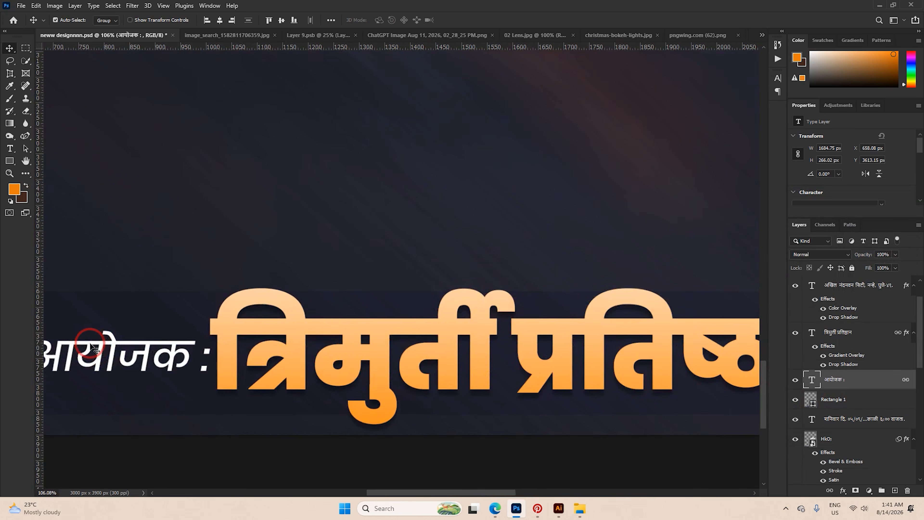
right_click(794, 390)
click(739, 71)
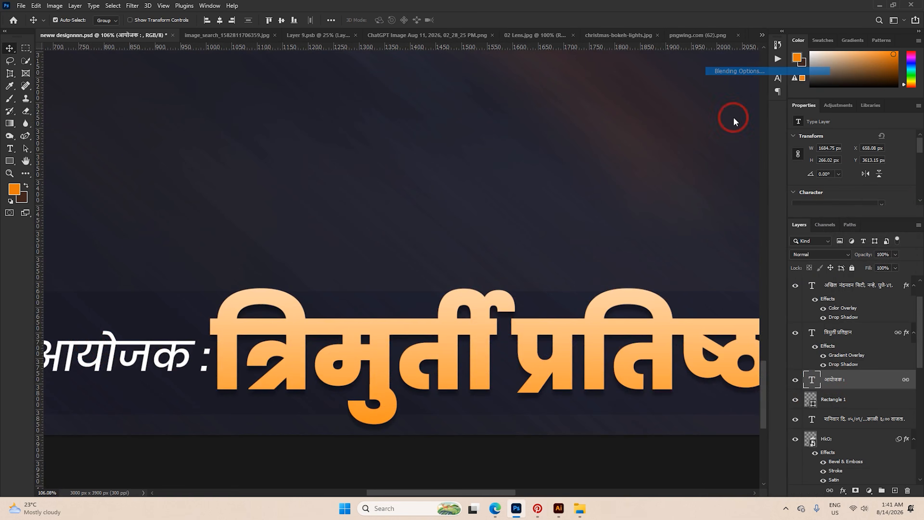
click(610, 379)
click(884, 214)
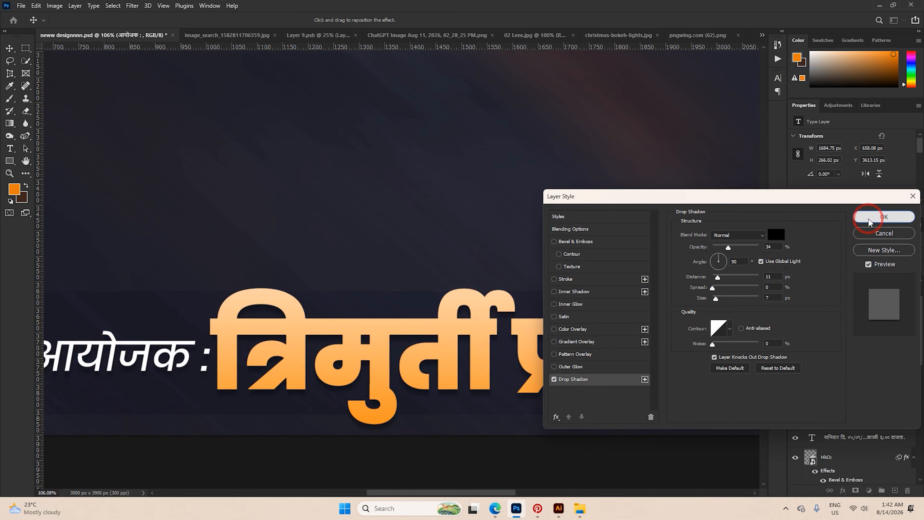
scroll(429, 333, down, 3)
scroll(429, 333, down, 2)
Switch to Illustrator, check the reference poster's logo frames, and copy the wide label with stepped corners and flat upper and lower edges.
click(559, 508)
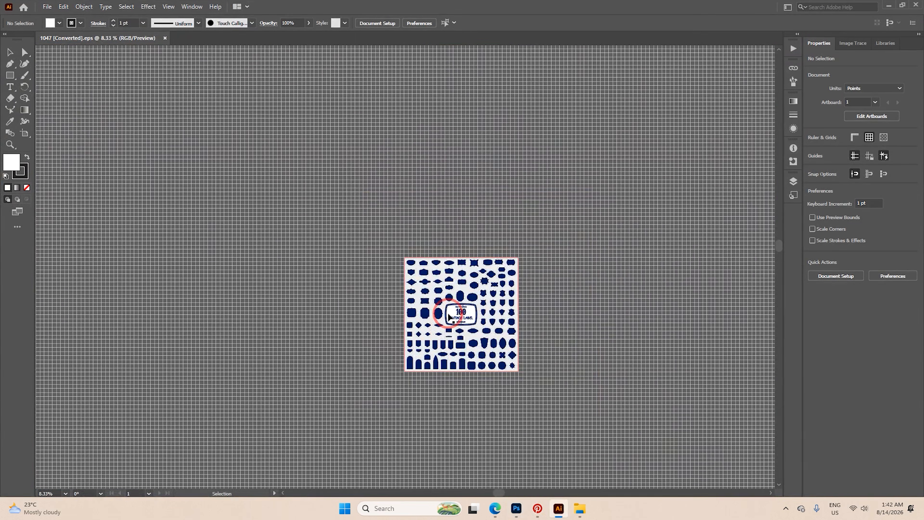
scroll(410, 284, up, 5)
scroll(410, 284, down, 5)
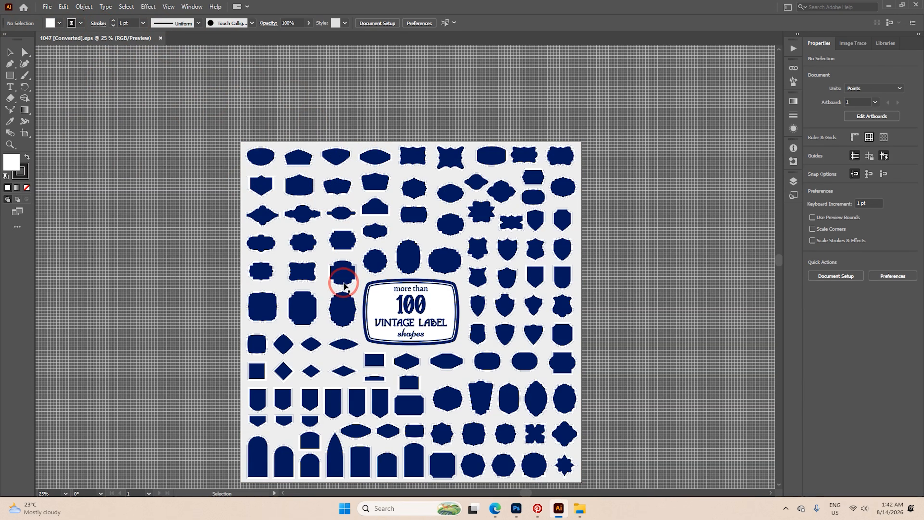
scroll(312, 332, up, 3)
scroll(275, 341, down, 3)
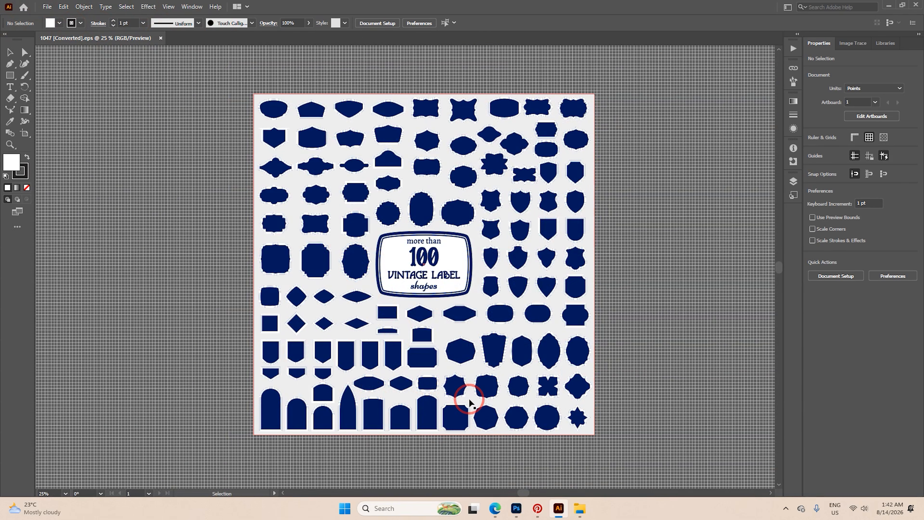
click(560, 509)
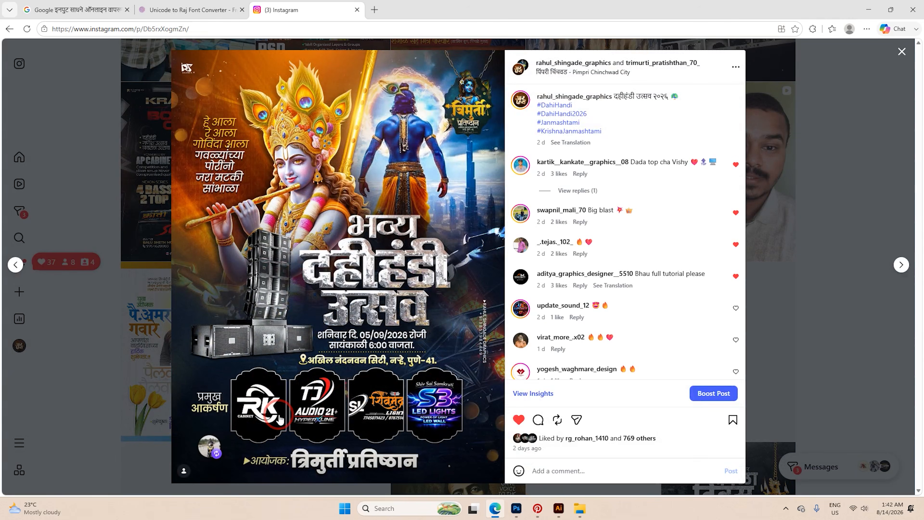
click(560, 509)
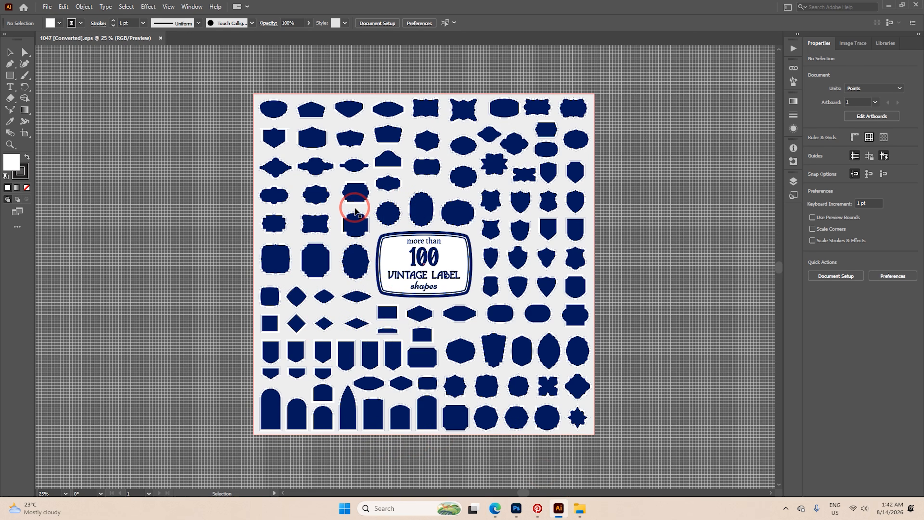
scroll(356, 196, up, 3)
scroll(358, 179, up, 3)
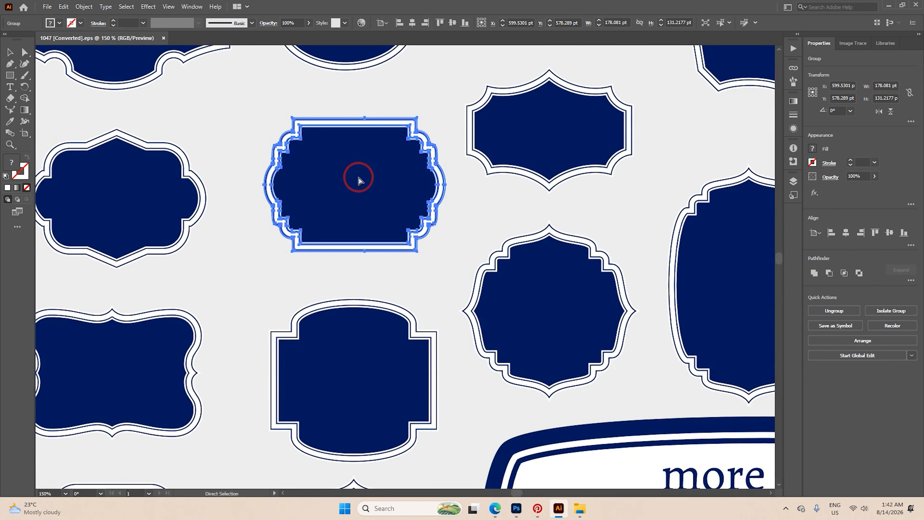
Switch to Photoshop and paste the label as a Shape Layer above the "Rectangle 1 copy" layer.
click(516, 509)
scroll(497, 436, down, 2)
scroll(841, 286, up, 1)
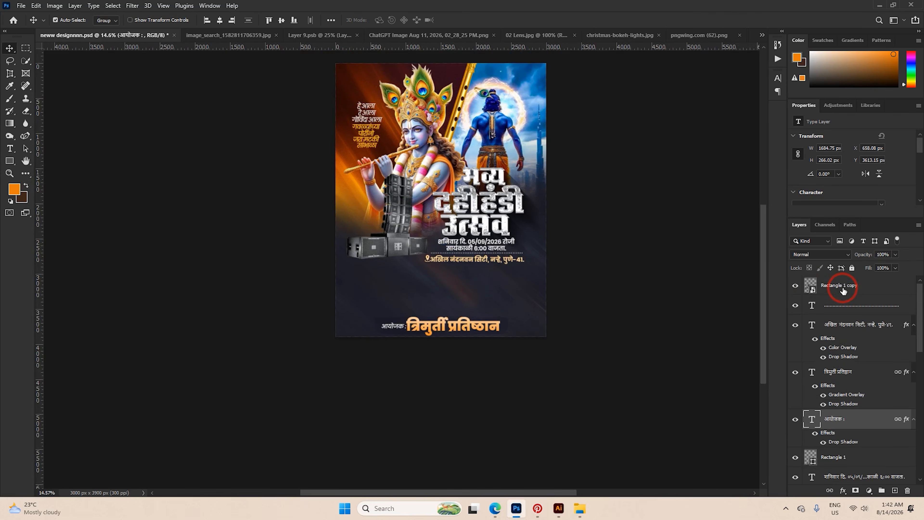
click(843, 287)
scroll(441, 278, up, 1)
key(ctrl+v)
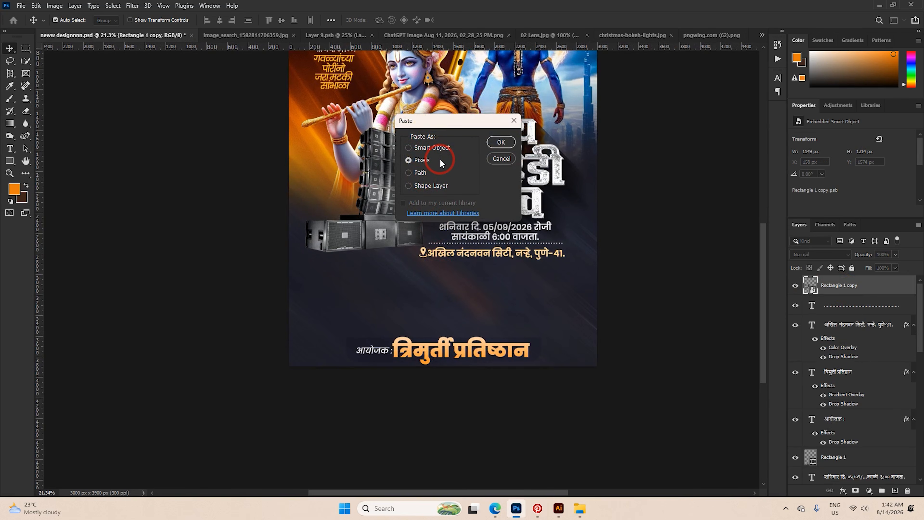
click(502, 142)
Change the pasted label shape's fill colour to white.
scroll(481, 256, up, 1)
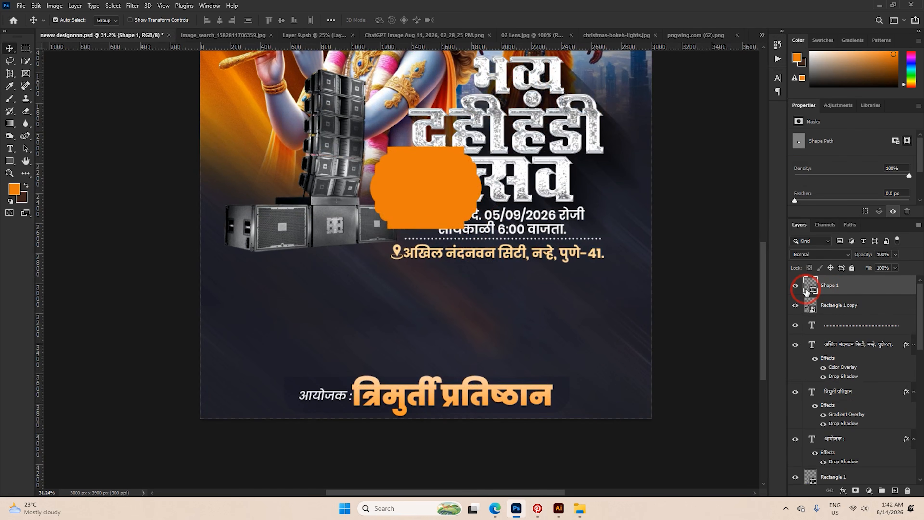
double_click(813, 291)
drag(773, 347, 588, 306)
click(888, 325)
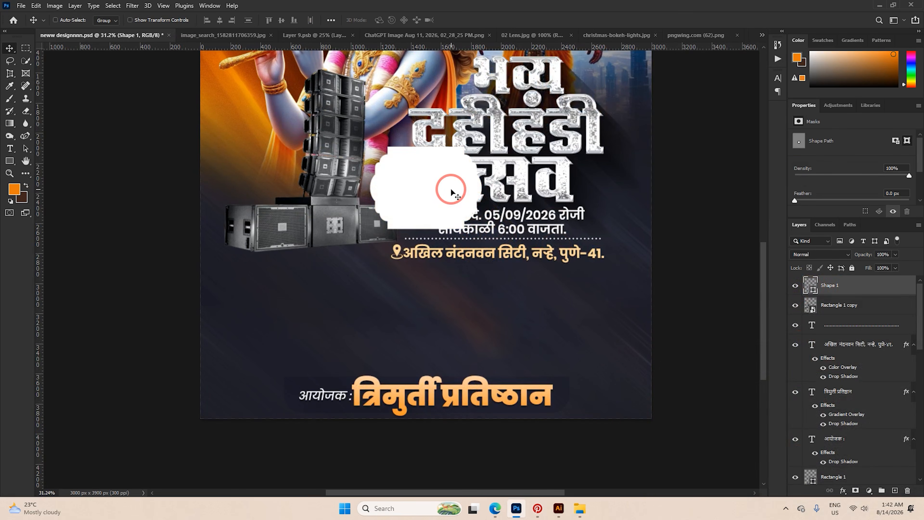
Rotate the white label shape 90° and place it below the speaker stack, just above the organiser line.
key(ctrl+t)
drag(451, 117, 500, 214)
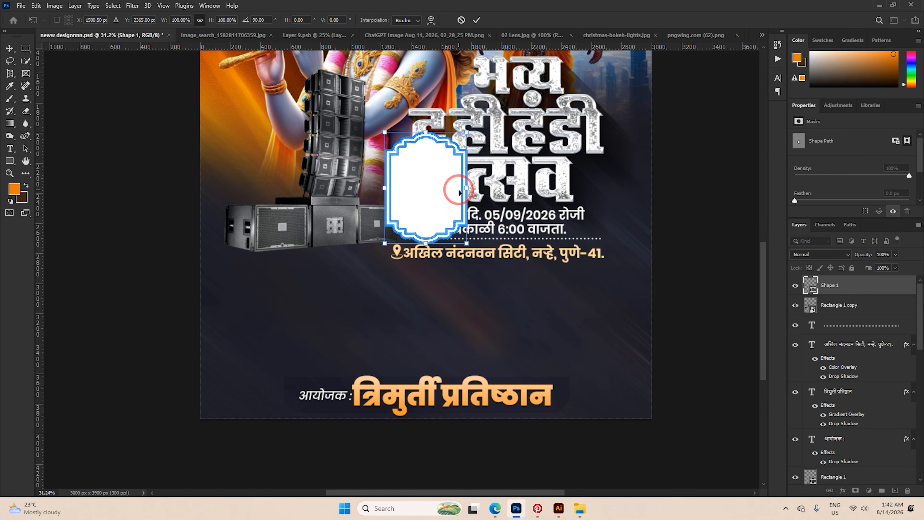
drag(456, 189, 377, 319)
click(476, 20)
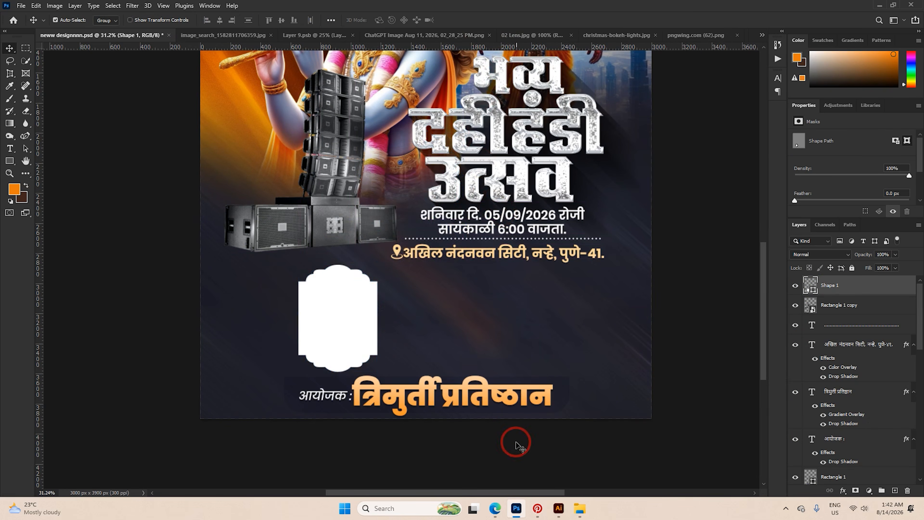
Duplicate the white label three times into an evenly spaced row of four frames, and centre the row above the organiser line.
click(492, 509)
click(516, 508)
scroll(364, 342, up, 3)
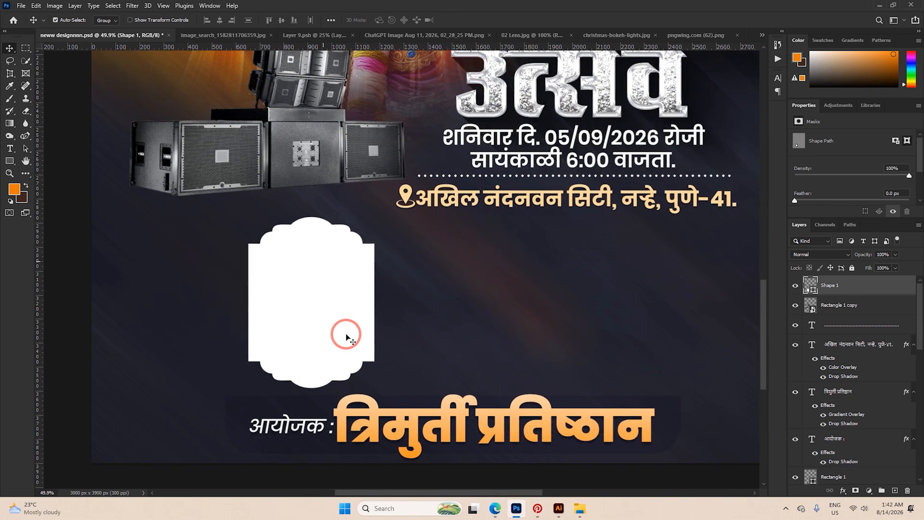
drag(346, 336, 672, 334)
scroll(595, 335, down, 3)
shift+click(586, 319)
shift+click(516, 315)
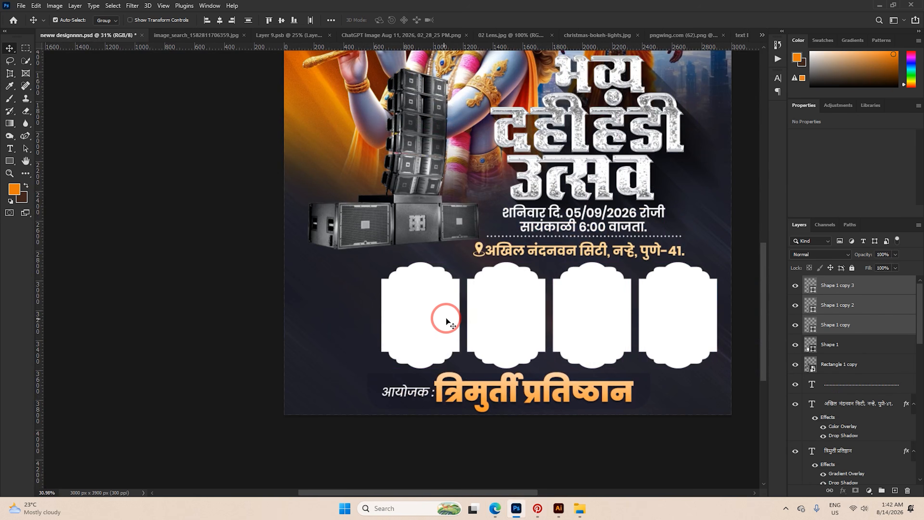
shift+click(446, 318)
drag(507, 330, 477, 329)
Switch to Google Input Tools in the browser, write "प्रमुख आकर्षण" below the organiser line, and copy it.
click(495, 513)
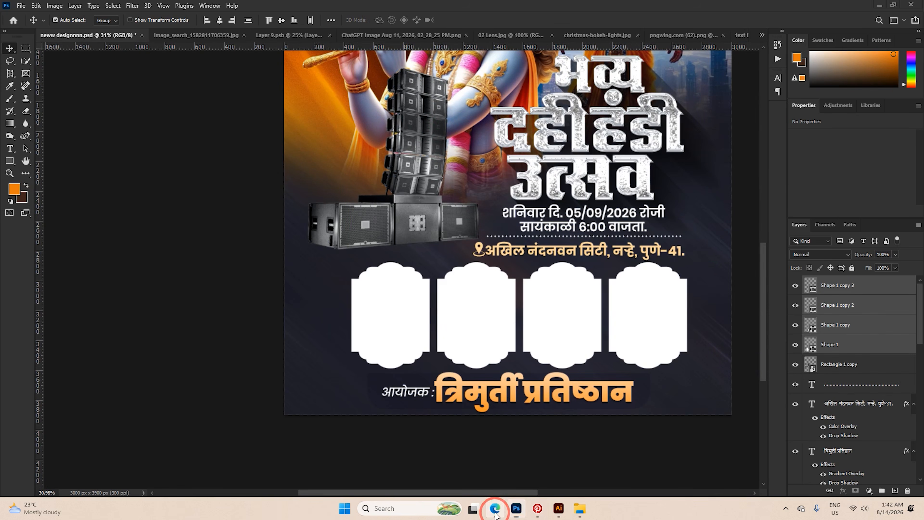
click(103, 10)
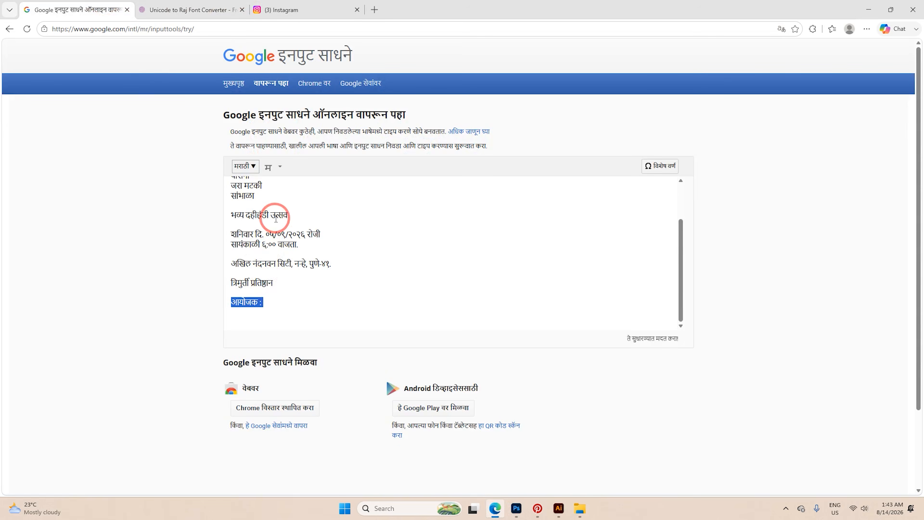
scroll(276, 299, up, 2)
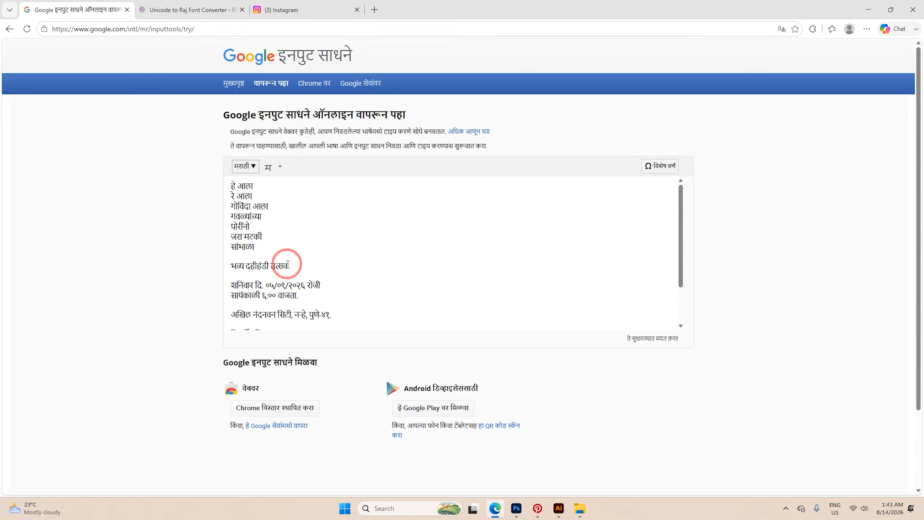
scroll(288, 265, down, 2)
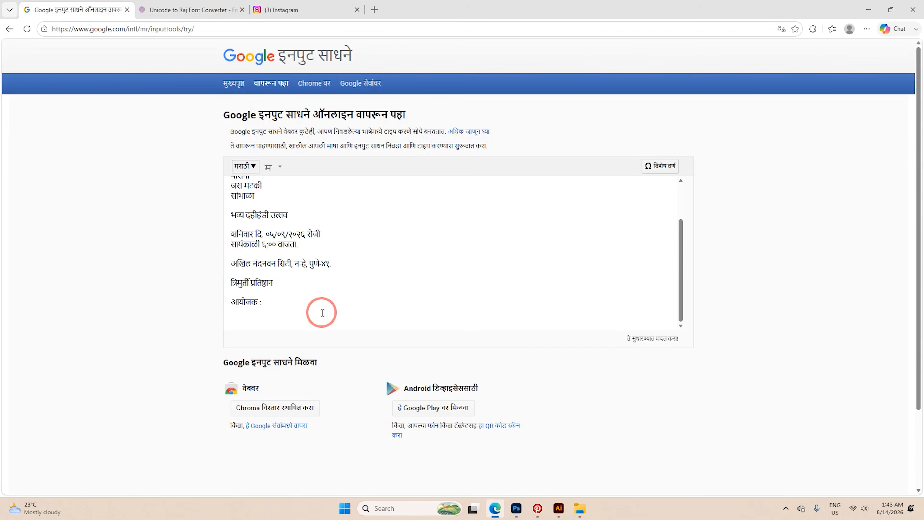
text(pramukh)
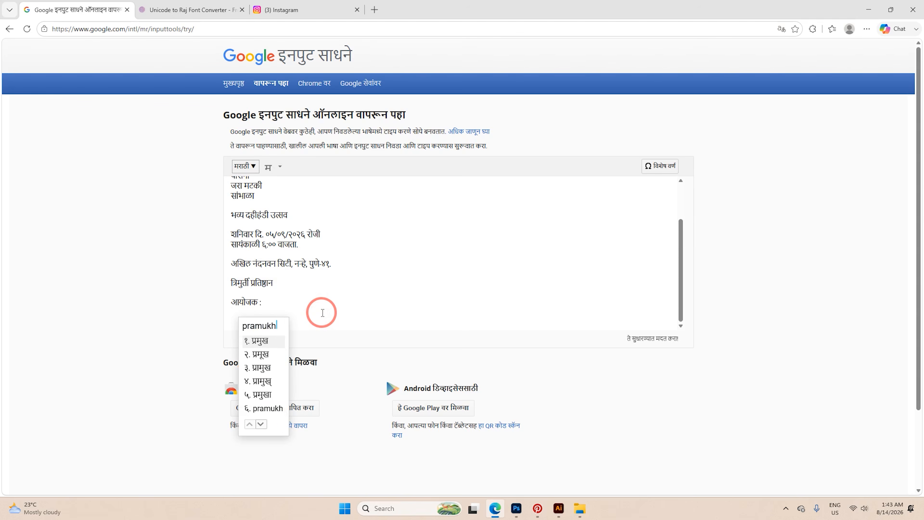
text( akrshan)
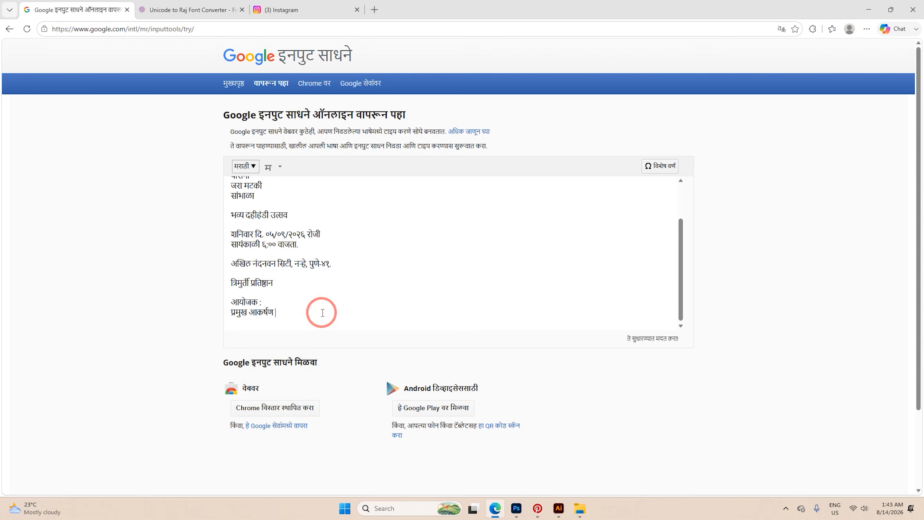
drag(322, 313, 227, 309)
key(ctrl+c)
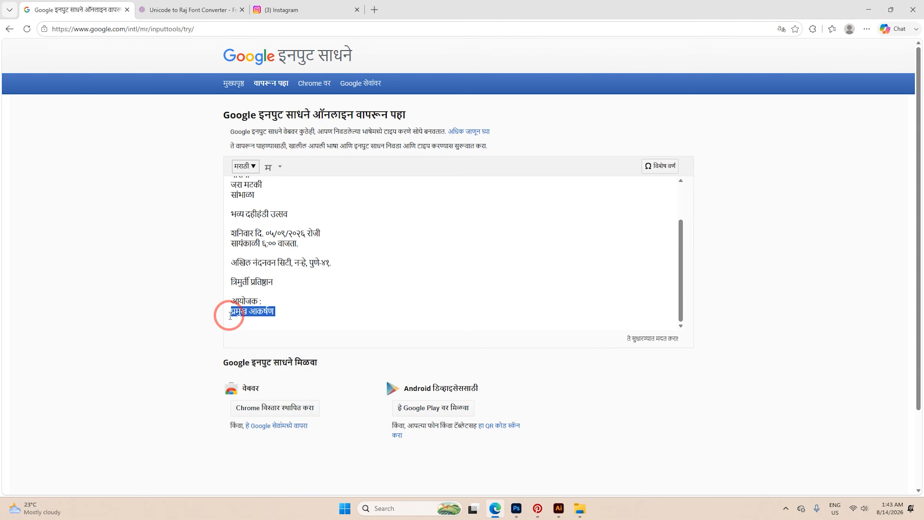
Check the reference poster, switch to Photoshop, and turn a copy of the date text beside the first frame into two-line "प्रमुख / आकर्षण".
click(297, 10)
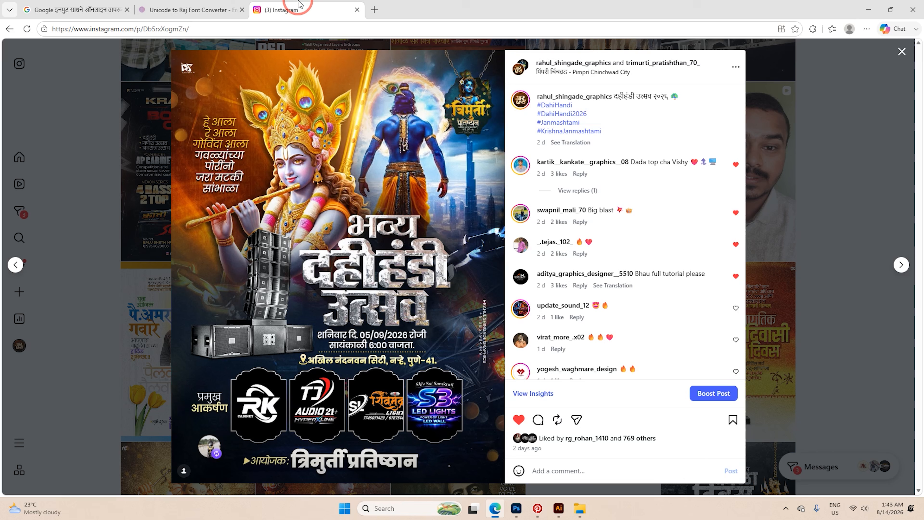
click(516, 508)
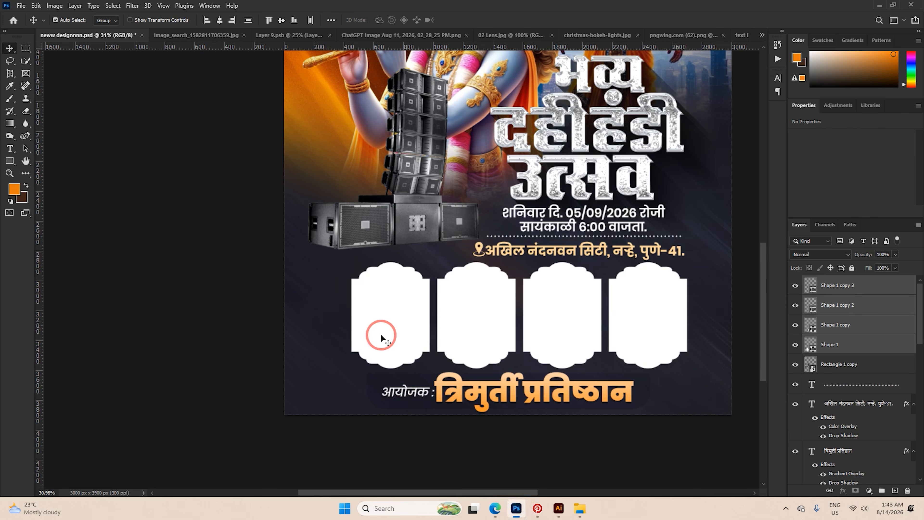
scroll(510, 259, up, 2)
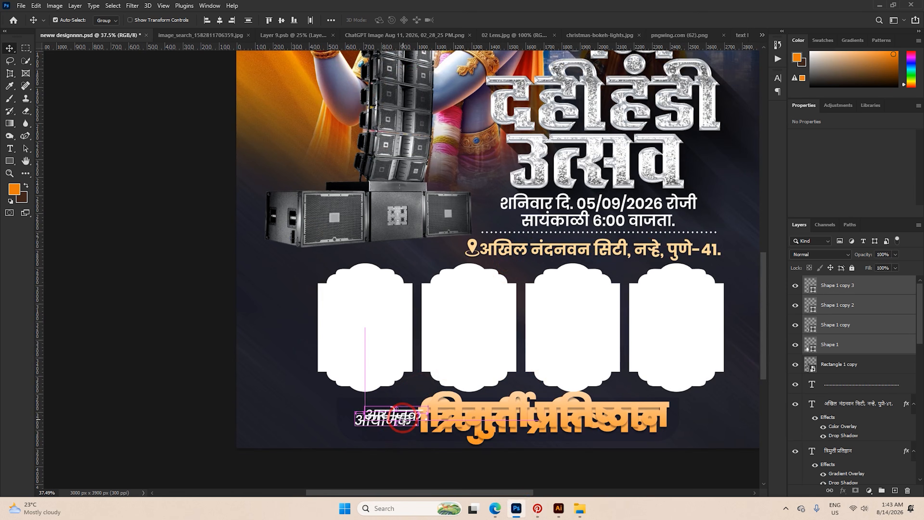
drag(570, 240, 271, 308)
double_click(271, 309)
key(ctrl+v)
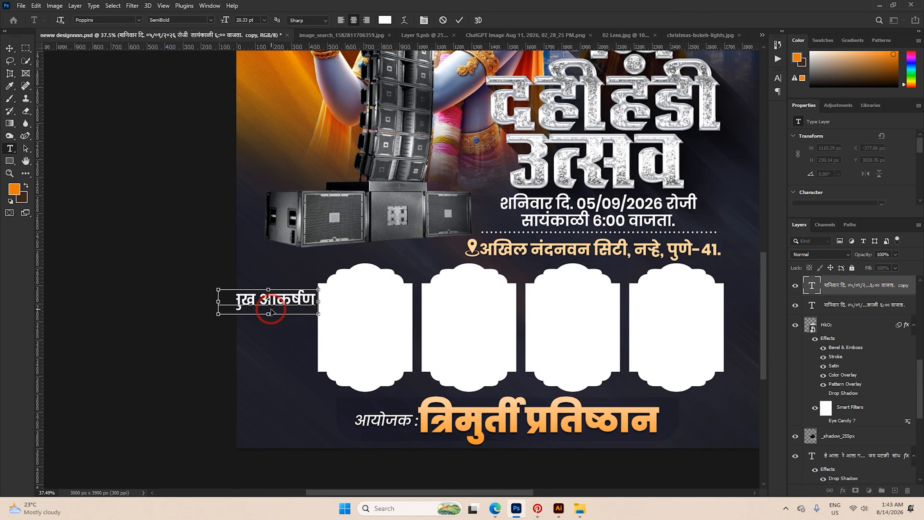
key(ctrl+a)
click(259, 296)
key(Return)
scroll(273, 308, up, 4)
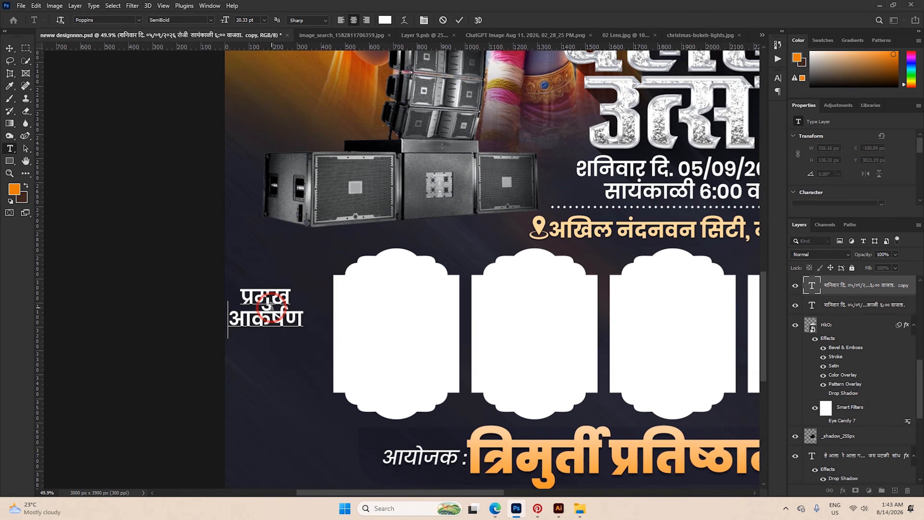
Set the "प्रमुख आकर्षण" heading to Poppins Medium Italic and move it closer to the first frame.
key(ctrl+a)
click(210, 20)
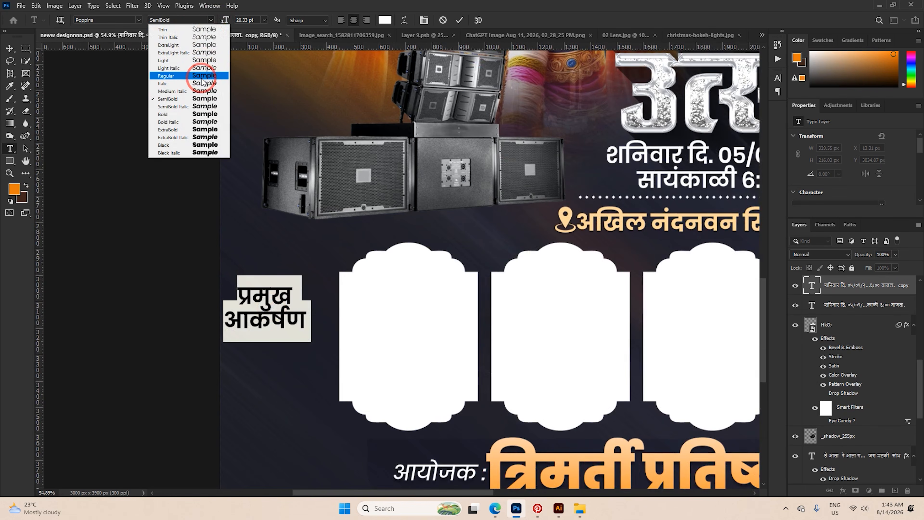
click(202, 91)
click(458, 22)
key(v)
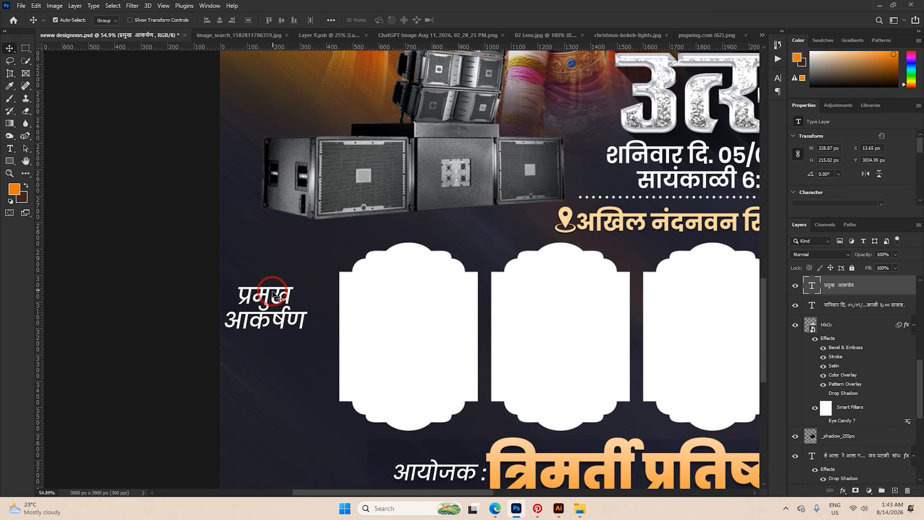
drag(281, 306, 297, 327)
scroll(297, 327, up, 1)
scroll(294, 323, up, 2)
Colour the word "आकर्षण" with the location pin's cream colour and set it to SemiBold Italic.
double_click(294, 324)
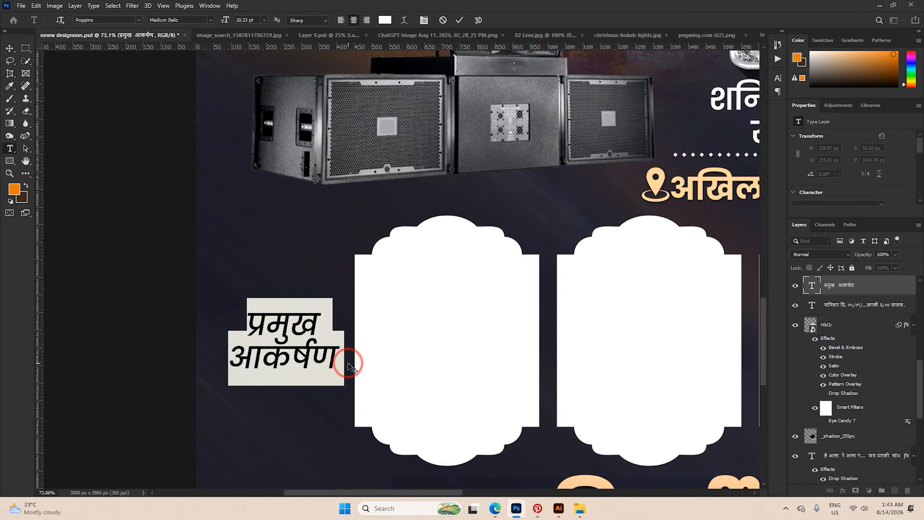
drag(346, 359, 195, 357)
click(385, 20)
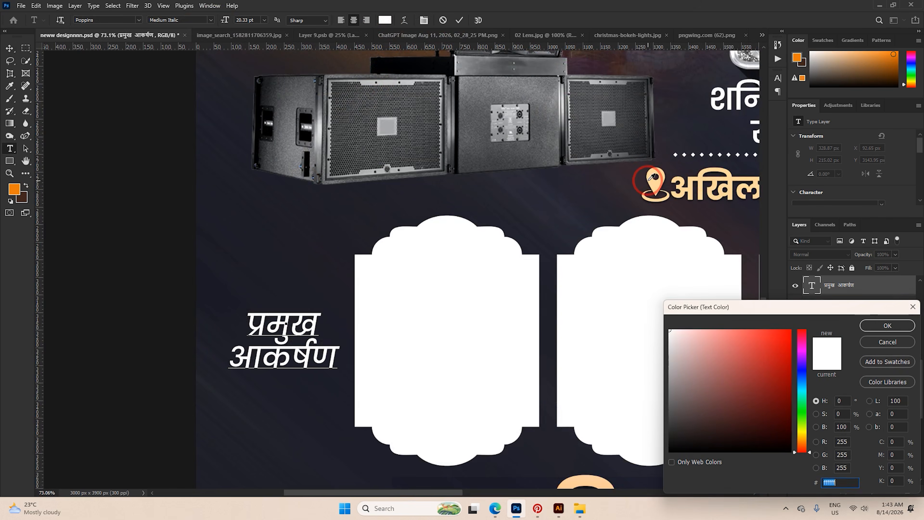
click(656, 181)
key(Return)
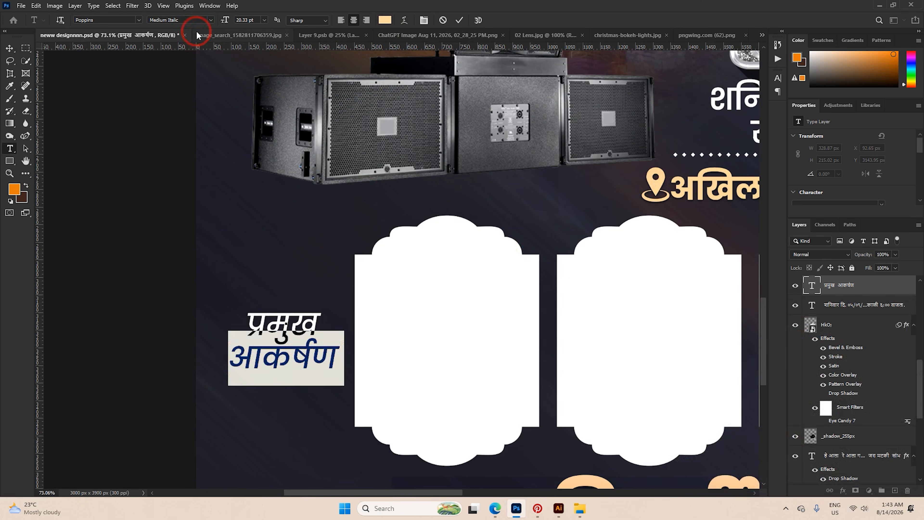
click(211, 20)
click(215, 106)
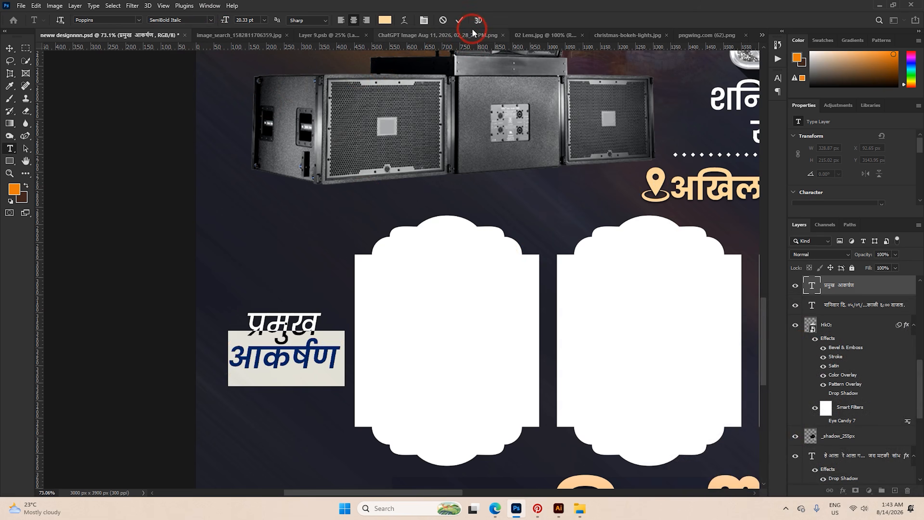
click(459, 20)
key(v)
scroll(247, 314, down, 5)
scroll(246, 327, up, 2)
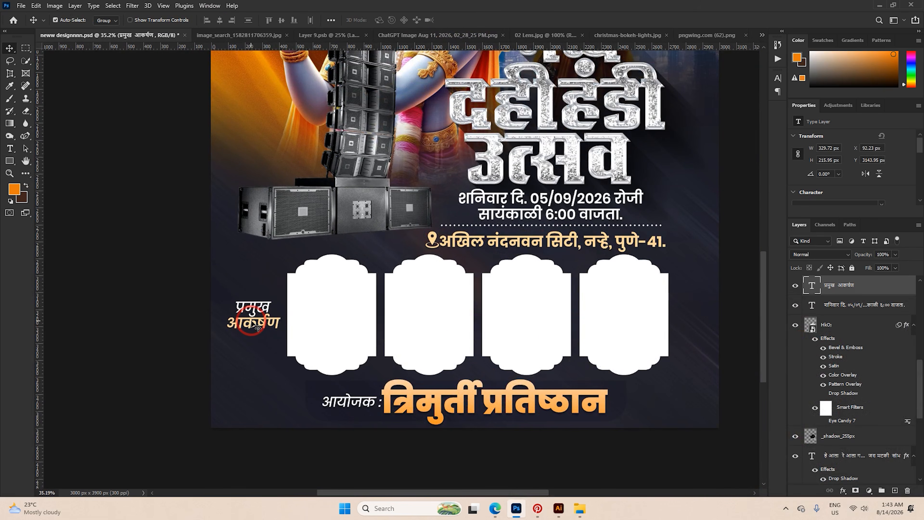
Nudge the heading towards the first frame, and shift the heading and all four frames together slightly to the right.
drag(252, 321, 254, 322)
click(612, 347)
shift+click(547, 329)
shift+click(435, 316)
shift+click(334, 314)
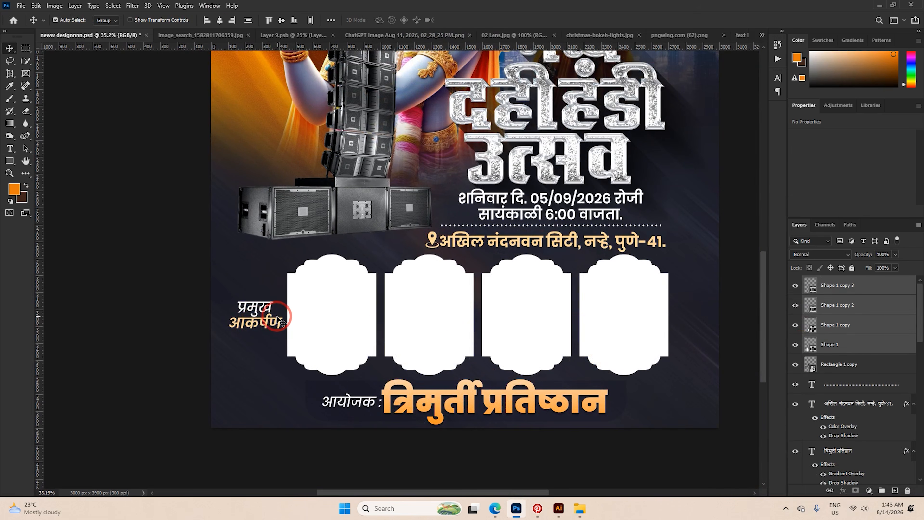
shift+click(273, 315)
drag(345, 320, 359, 319)
click(382, 430)
scroll(329, 329, down, 2)
Give the first frame a 7 px Inside stroke with a Gradient fill at 150% scale.
click(332, 331)
scroll(332, 329, up, 4)
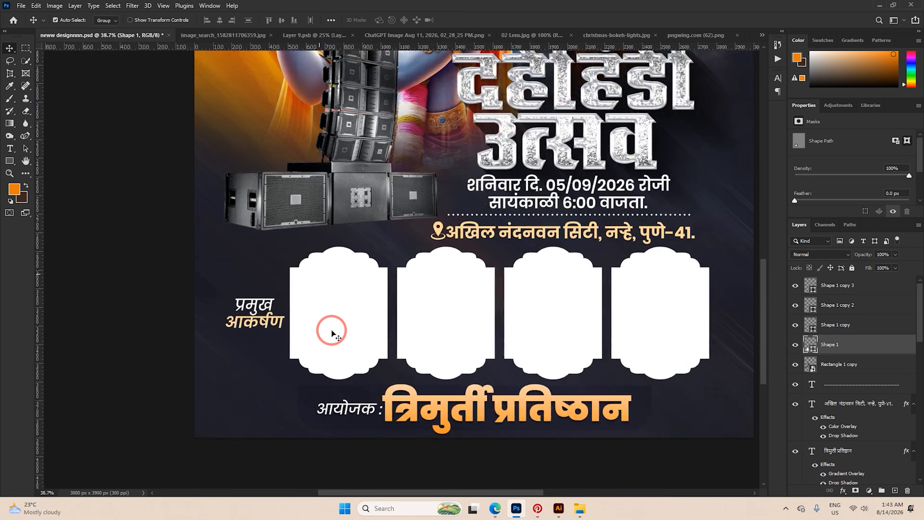
right_click(834, 338)
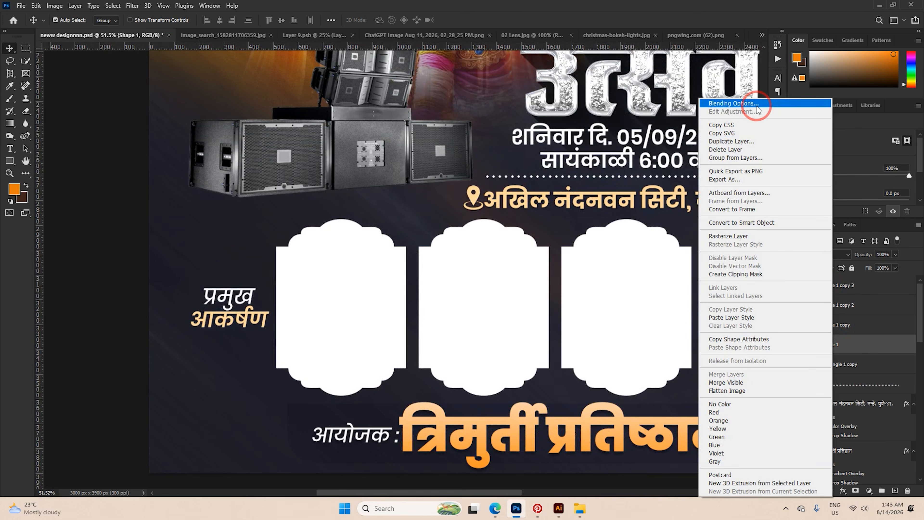
click(810, 103)
click(590, 279)
scroll(392, 270, up, 3)
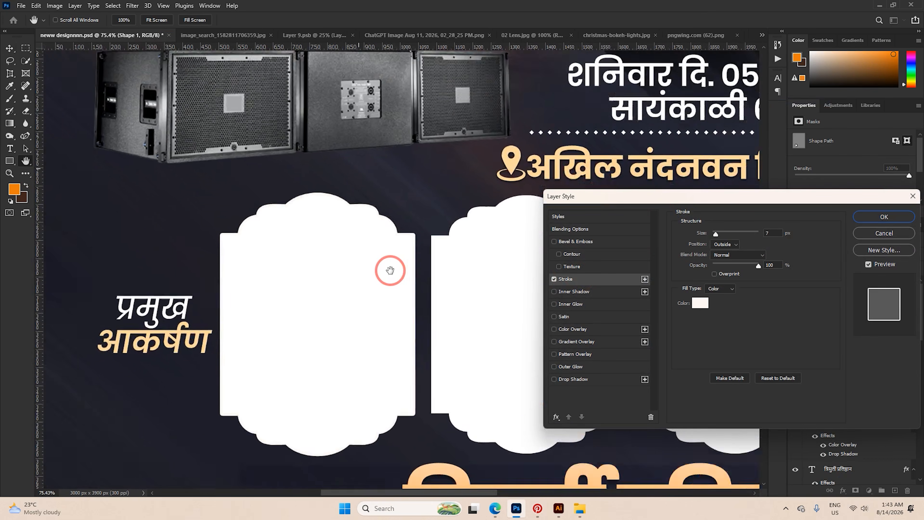
click(735, 243)
click(727, 259)
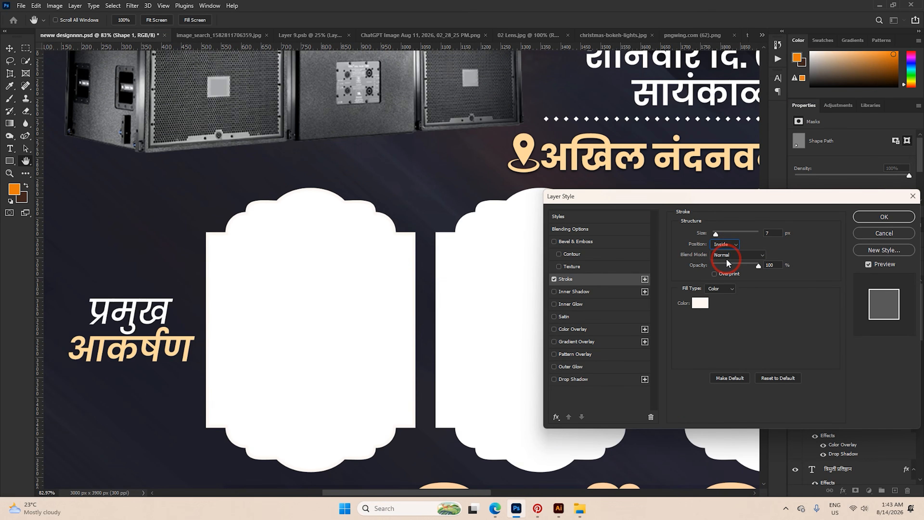
click(714, 293)
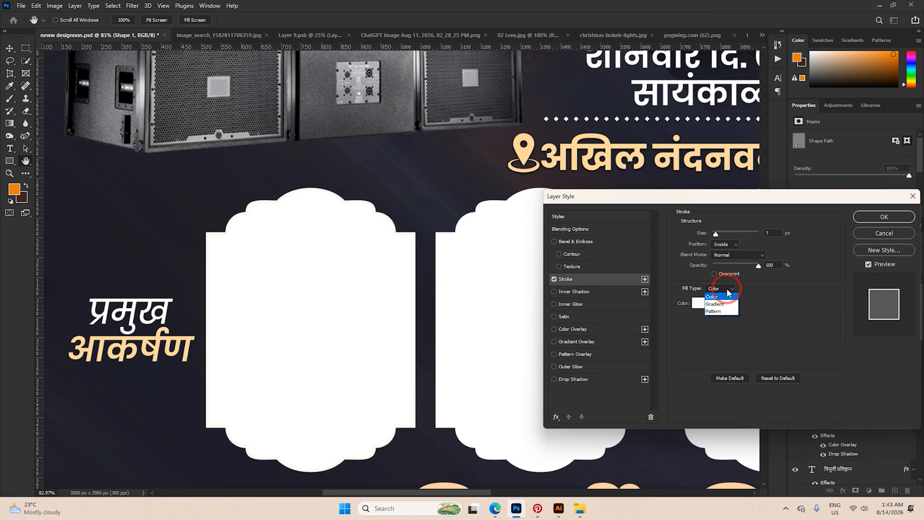
click(727, 304)
drag(735, 345, 782, 343)
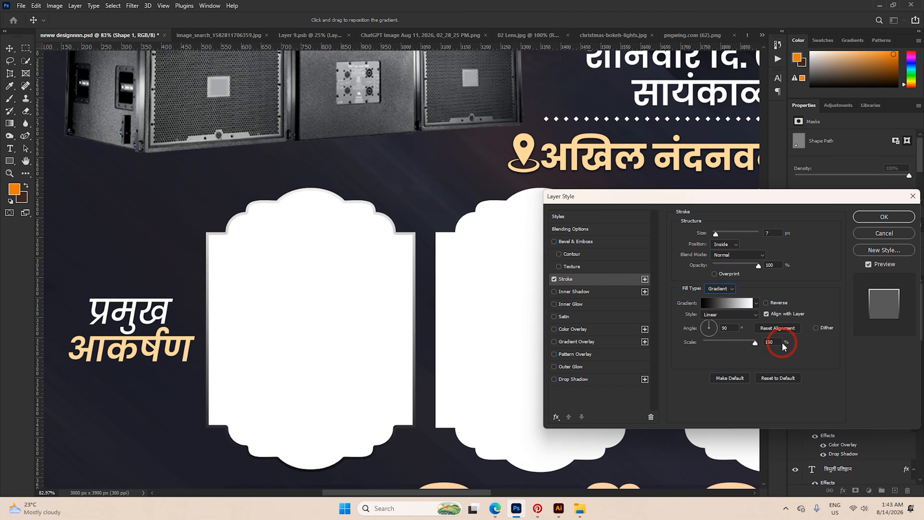
Apply the second preset of the Resource Boy Orange Gradients group to the frame's stroke.
click(756, 303)
click(705, 328)
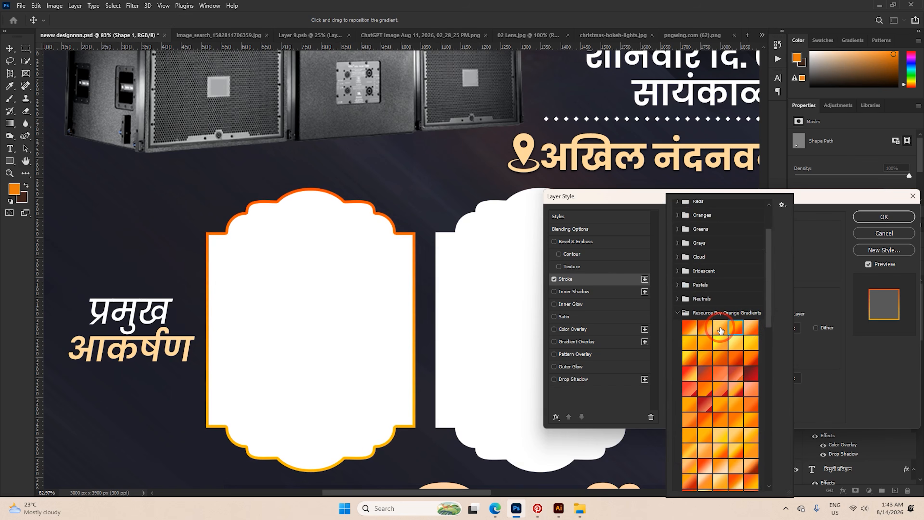
click(721, 329)
click(733, 330)
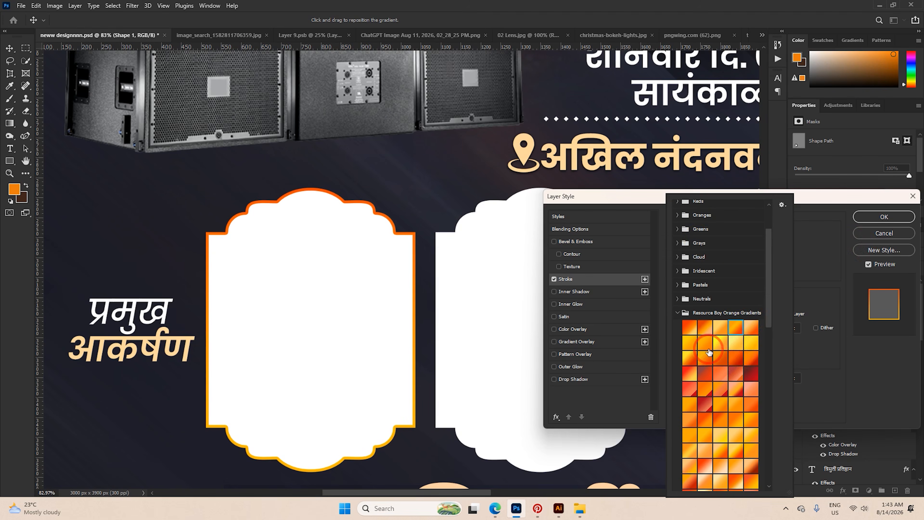
click(704, 327)
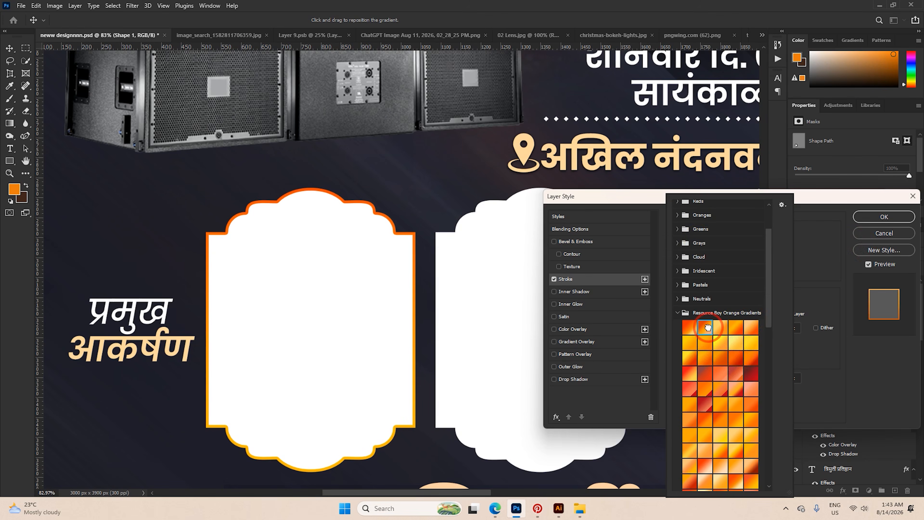
Add a drop shadow to the first frame with 25% opacity, 15 px distance and 0 px size, and apply the layer style.
click(641, 378)
click(583, 379)
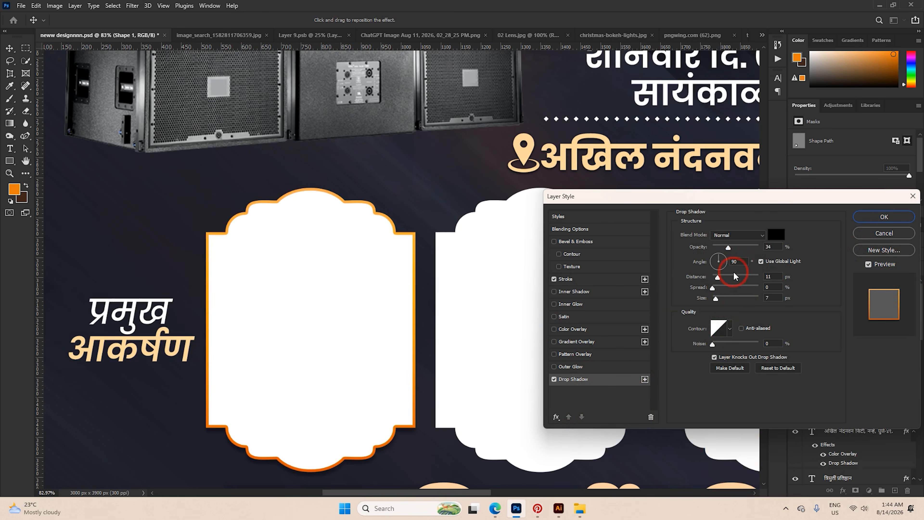
mouse_move(724, 281)
mouse_down()
mouse_move(725, 299)
mouse_move(722, 279)
mouse_up()
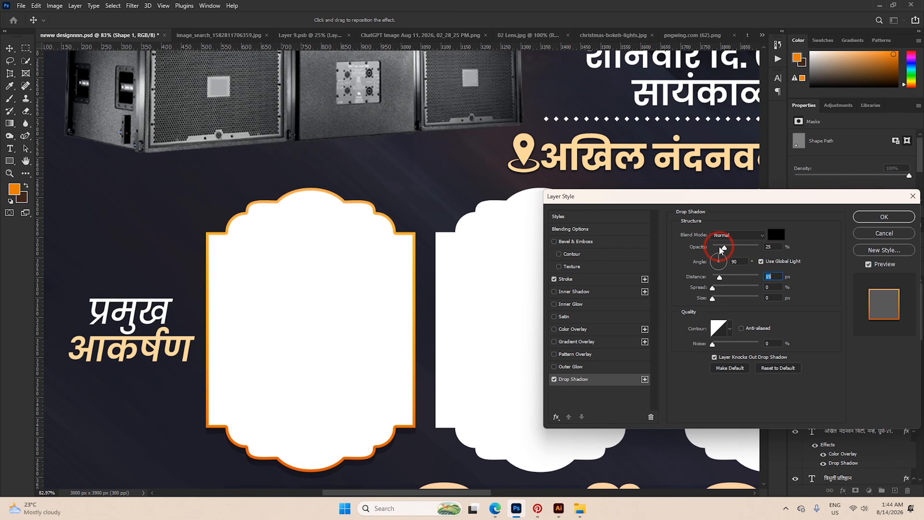
click(884, 217)
key(ctrl+0)
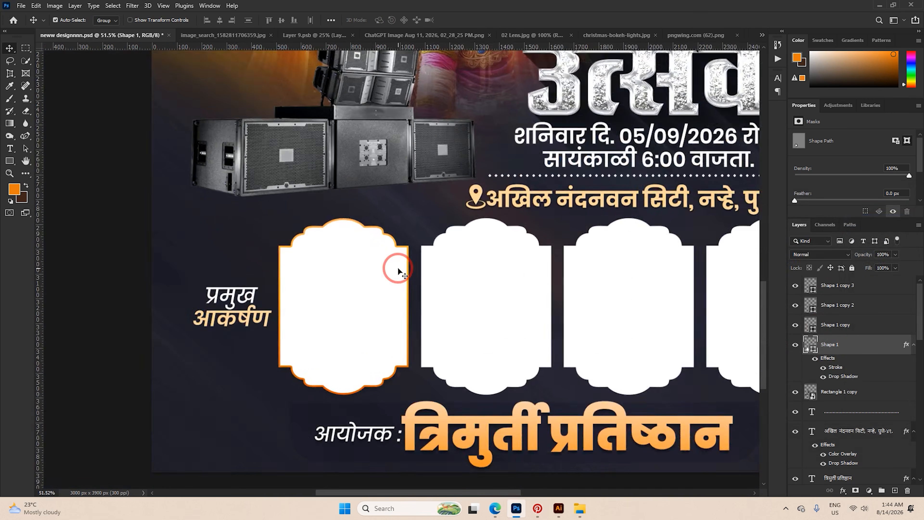
Copy the first frame's orange stroke and drop shadow style onto the other three frames.
drag(903, 331, 904, 290)
right_click(884, 285)
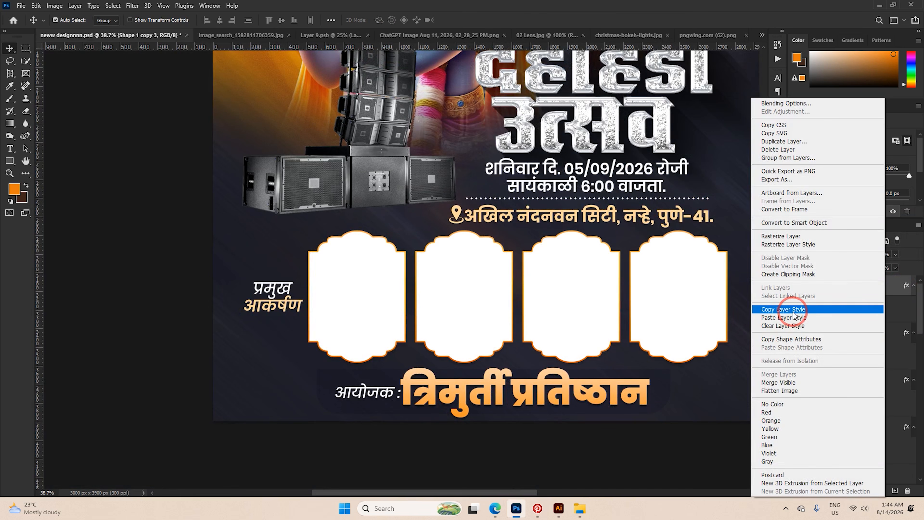
click(793, 311)
right_click(846, 309)
right_click(831, 335)
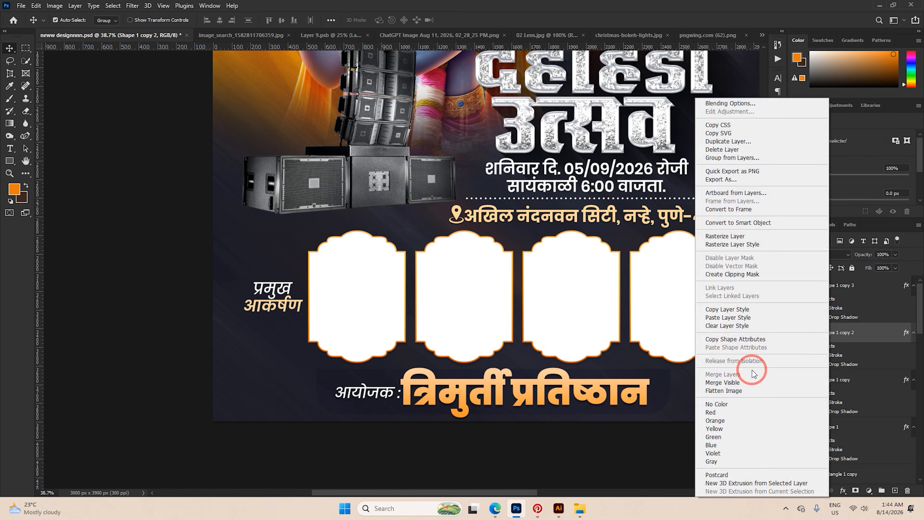
click(728, 317)
scroll(487, 278, down, 3)
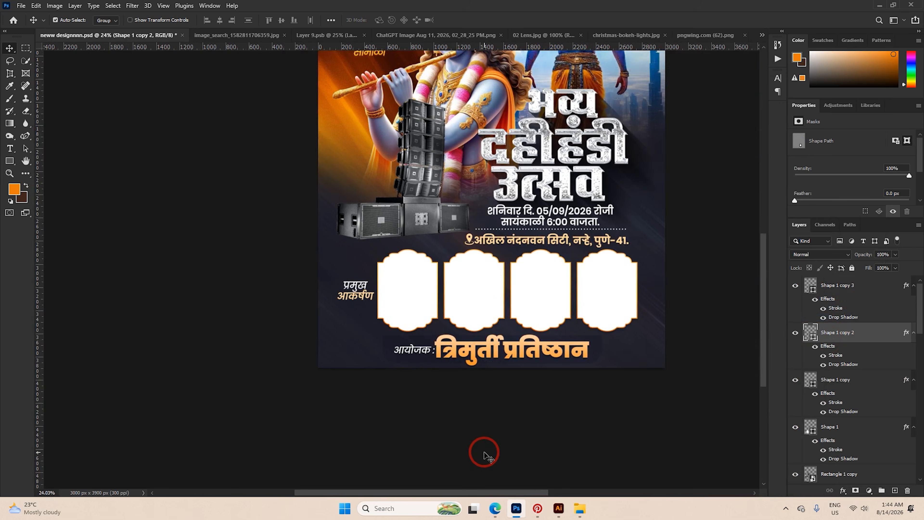
scroll(455, 220, down, 2)
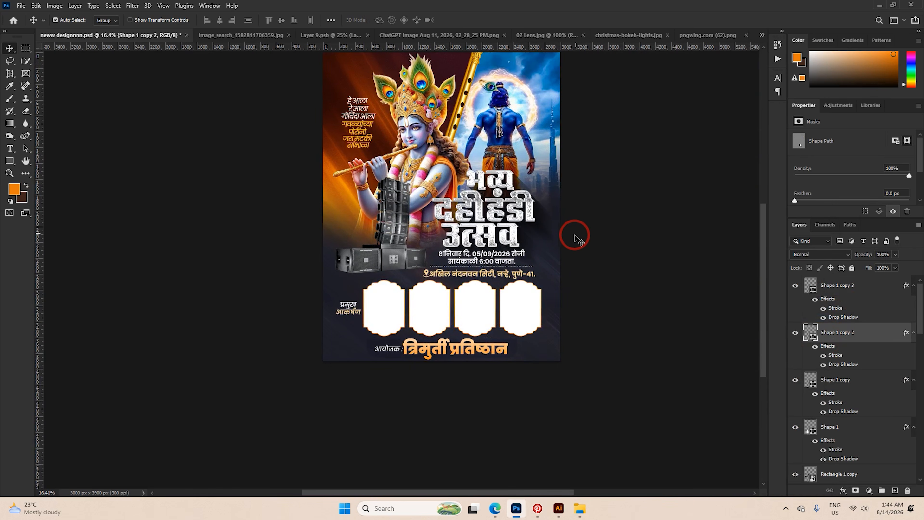
scroll(575, 235, down, 1)
In the broken-chain image, unlock the background layer and convert it to a smart object.
click(262, 36)
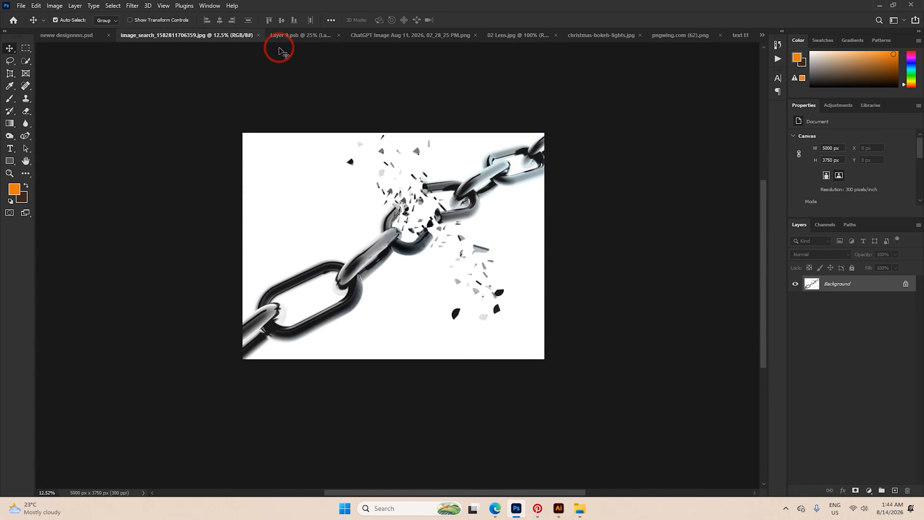
click(906, 284)
right_click(901, 285)
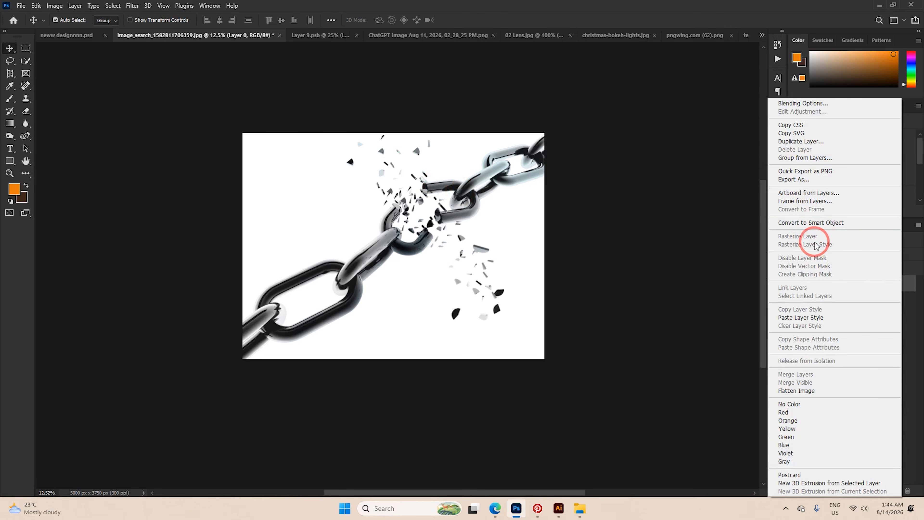
click(808, 221)
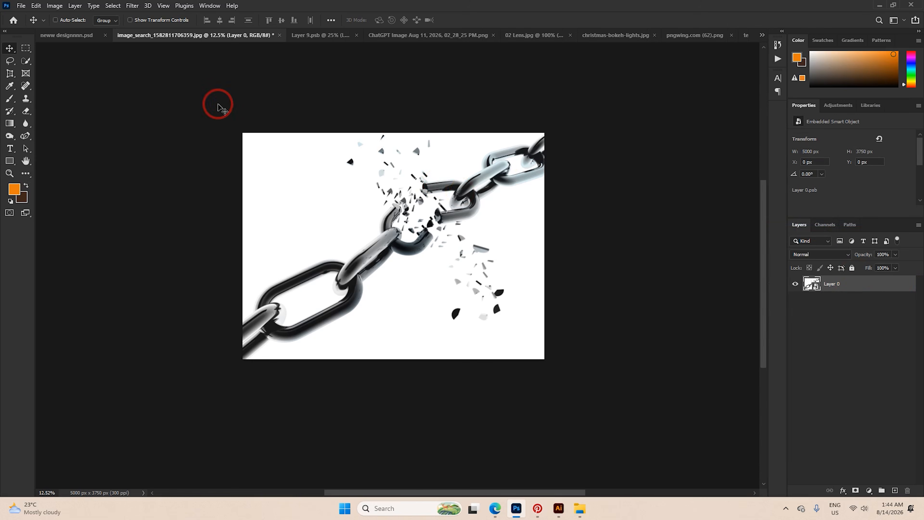
Paste the chain above the back-facing figure's layer in the poster, scale it to 1377 × 1033 px beside the title, and set its blending to Divide.
drag(218, 106, 659, 320)
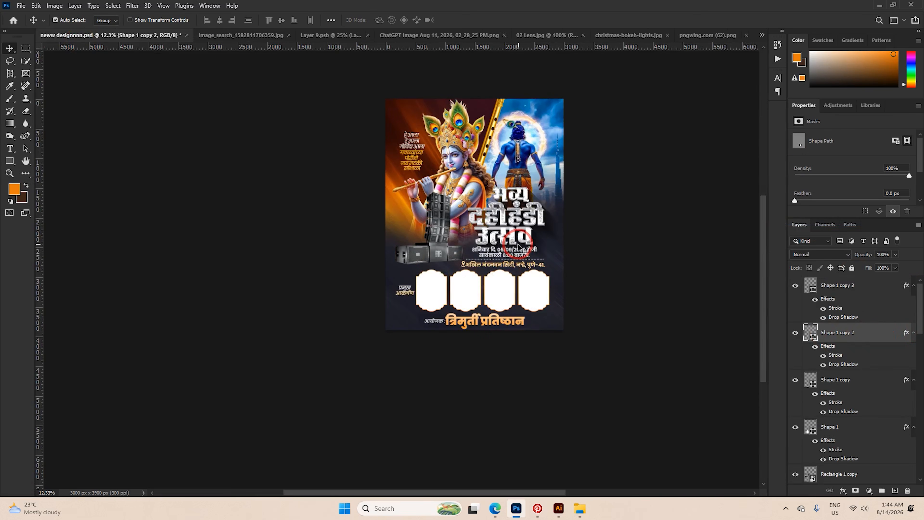
click(553, 246)
click(800, 332)
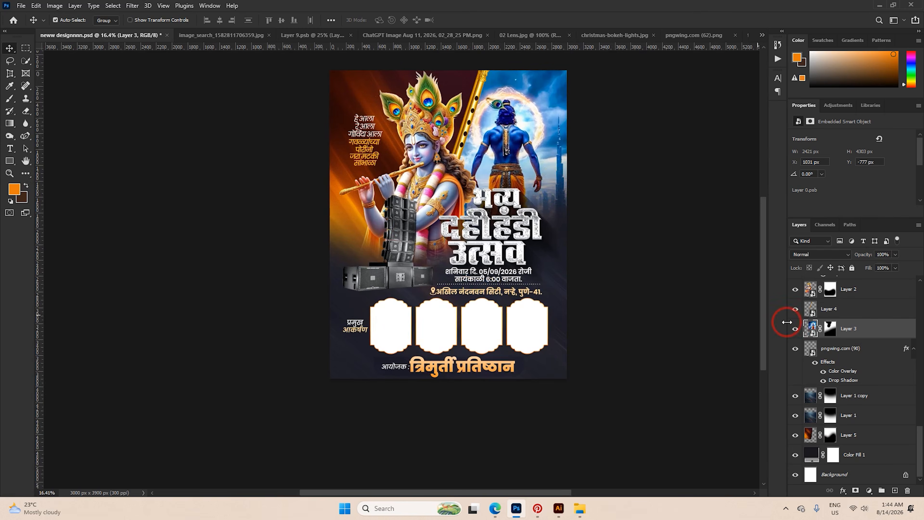
click(796, 329)
click(795, 329)
key(ctrl+v)
key(ctrl+t)
drag(724, 225, 644, 270)
click(477, 20)
scroll(547, 207, up, 4)
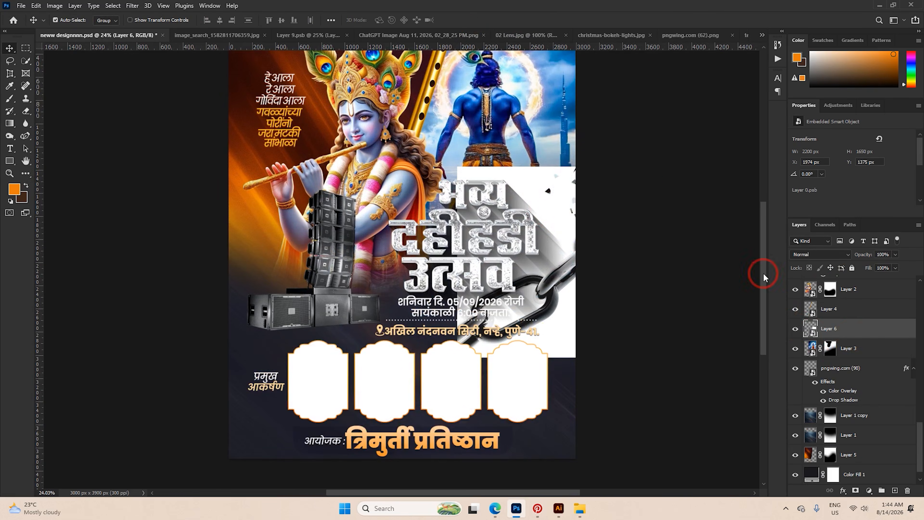
click(830, 255)
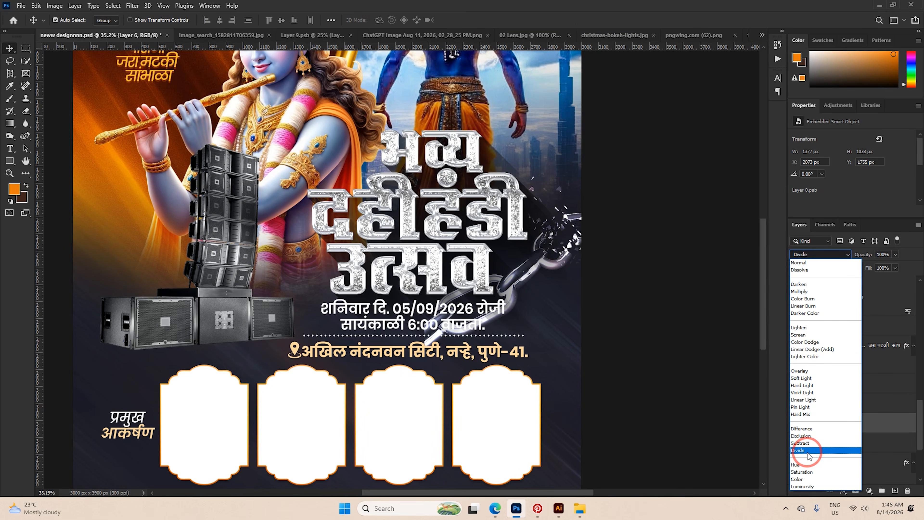
click(808, 451)
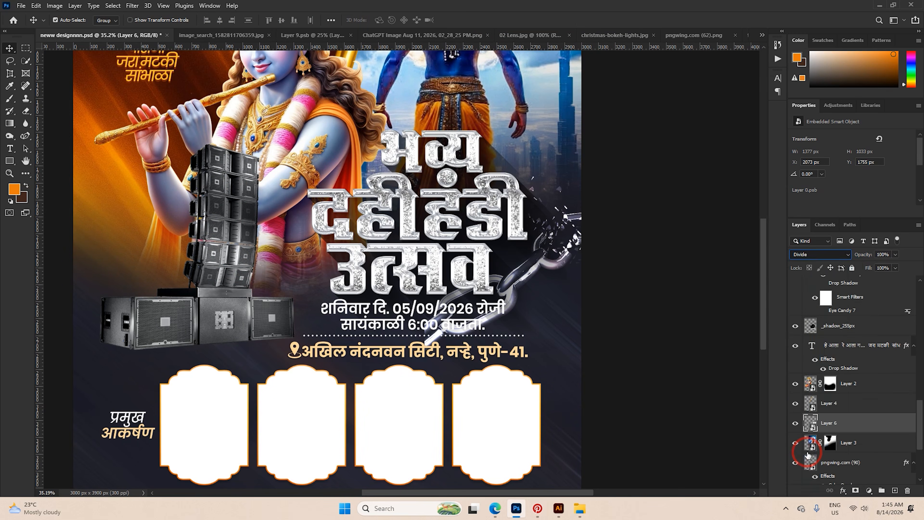
Add a black mask to the chain layer and reveal the chain beside the title with a soft 776 px white brush.
alt+click(857, 492)
key(d)
key(b)
scroll(544, 268, up, 2)
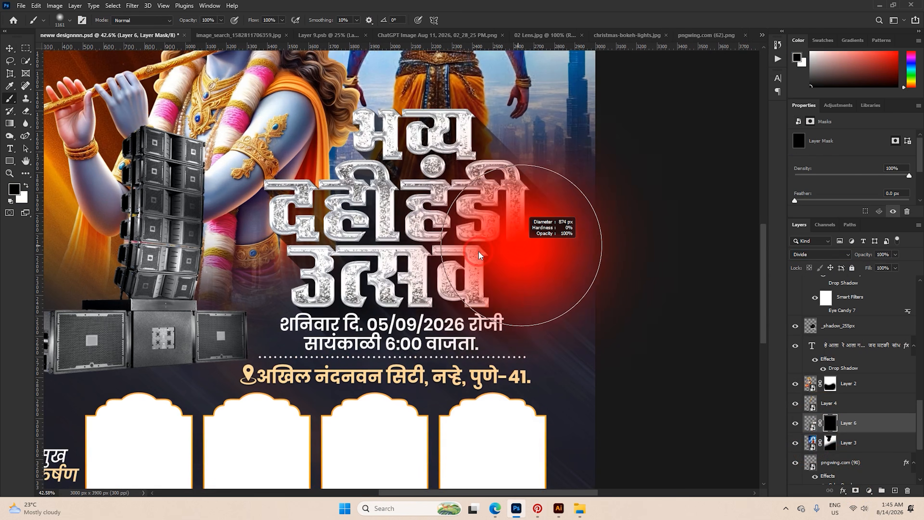
key(x)
click(588, 242)
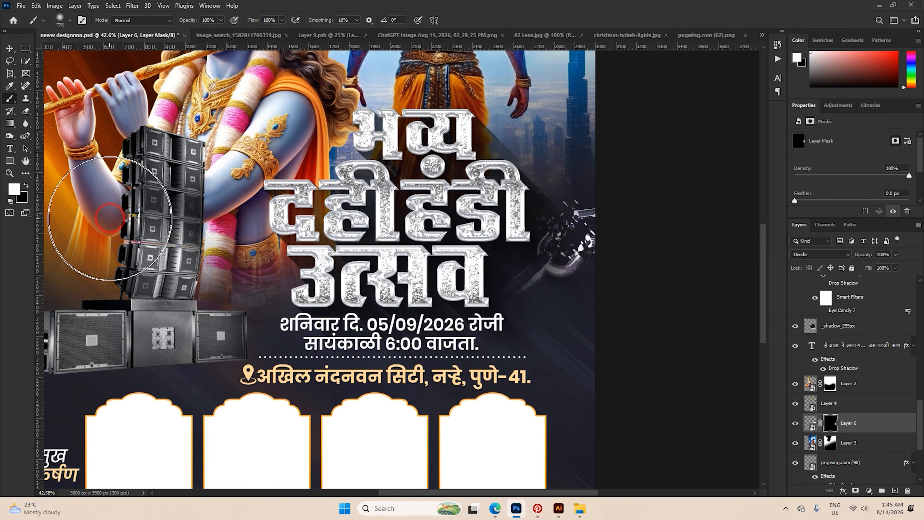
mouse_move(557, 208)
mouse_down()
mouse_move(602, 237)
mouse_move(564, 283)
mouse_move(533, 296)
mouse_up()
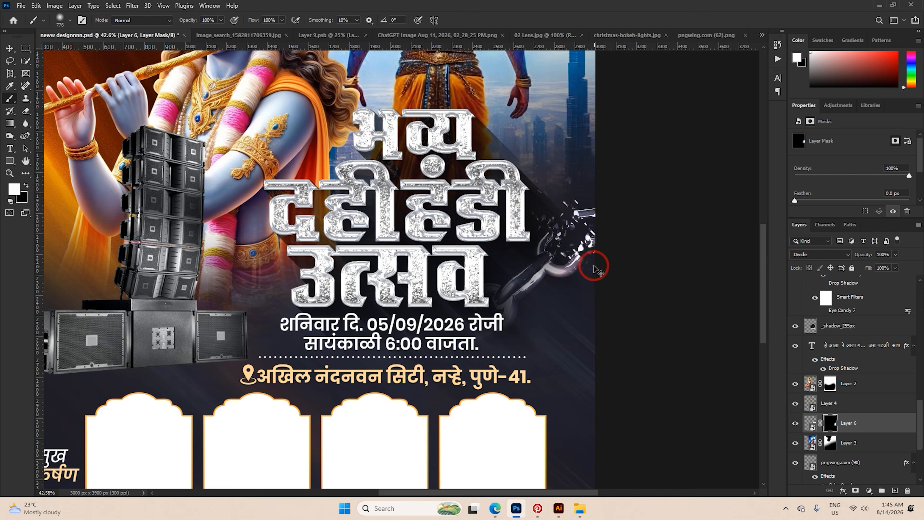
Move the chain layer above the title's _shadow_255px layer and shift the chain slightly up and to the right.
ctrl+click(578, 254)
click(800, 315)
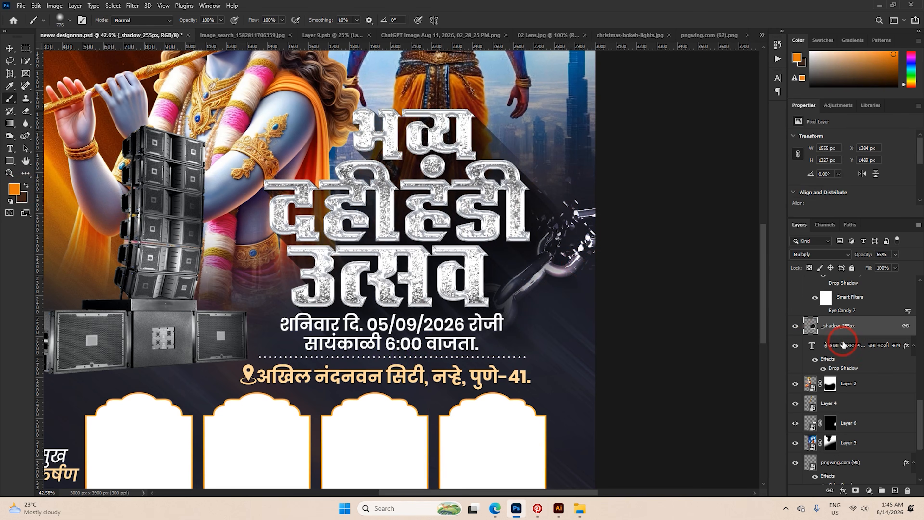
drag(853, 421, 862, 374)
key(ctrl+t)
drag(567, 253, 574, 243)
drag(853, 384, 856, 315)
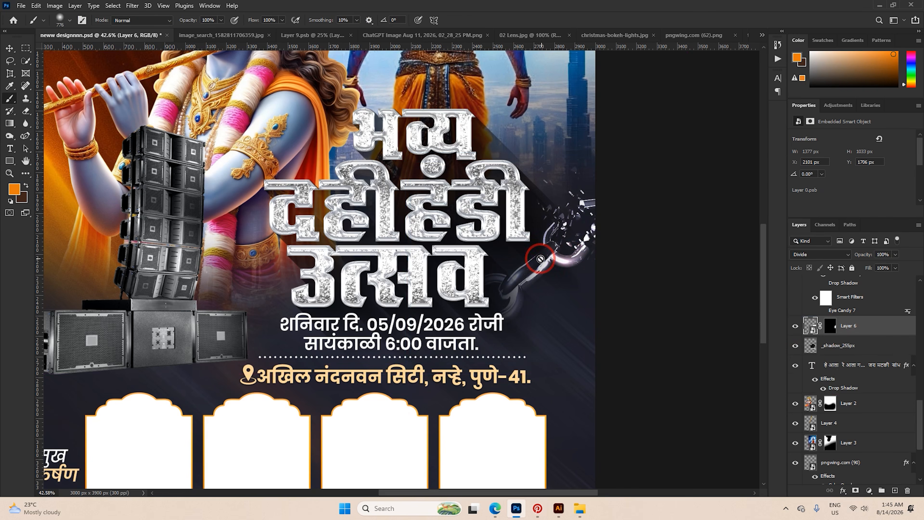
Set the chain layer's opacity to 75%.
click(9, 49)
scroll(615, 261, down, 3)
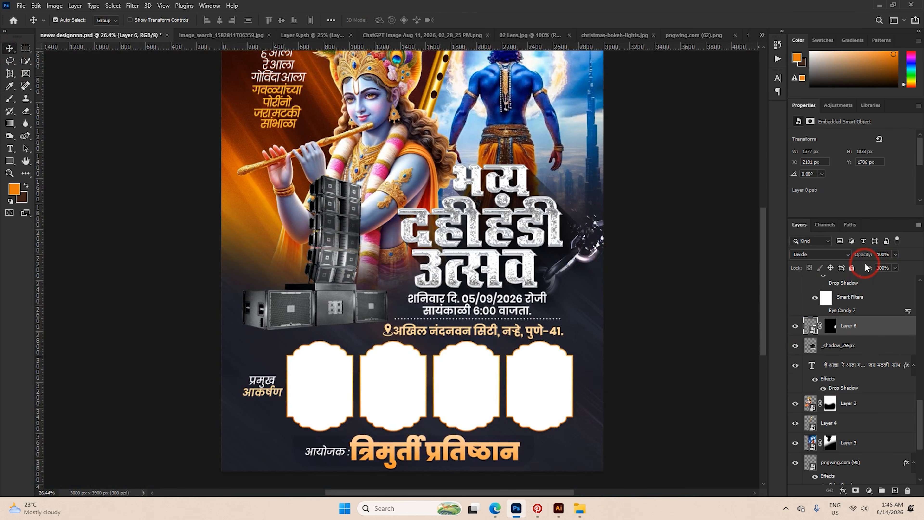
drag(856, 257, 850, 258)
Duplicate the chain, flip the copy horizontally and place it at the poster's left edge beside the speakers.
key(ctrl+j)
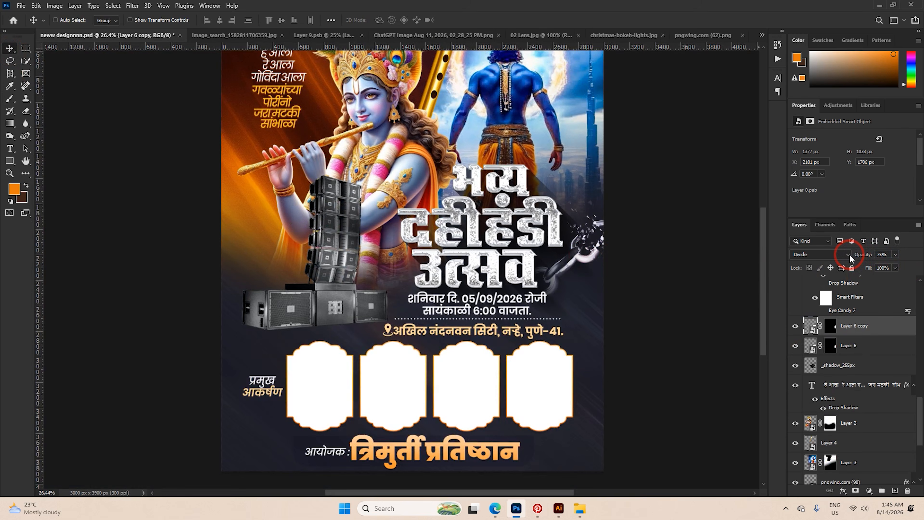
key(ctrl+t)
right_click(587, 256)
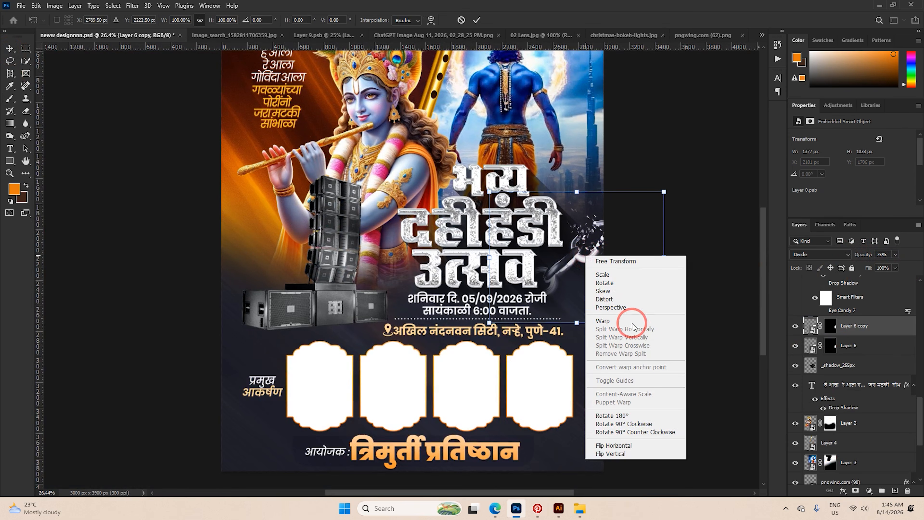
click(622, 446)
drag(593, 251, 264, 258)
click(477, 20)
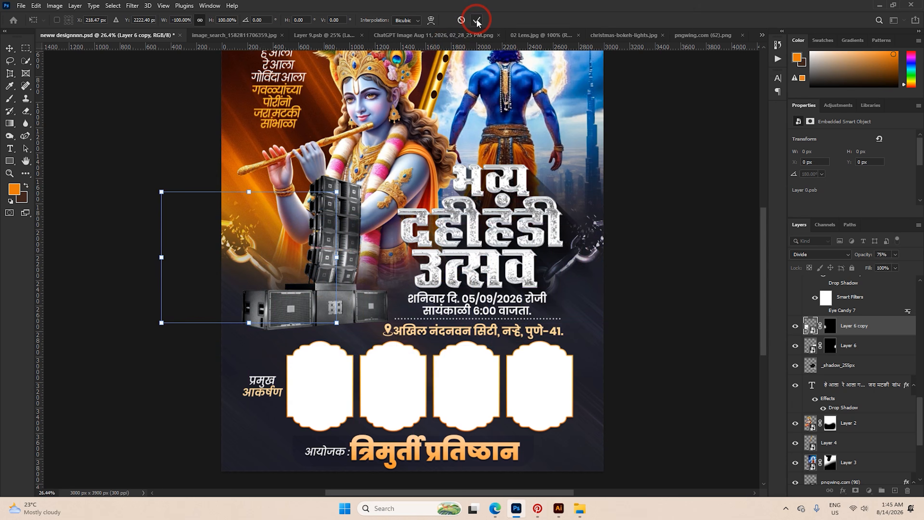
scroll(305, 233, down, 2)
scroll(305, 233, up, 3)
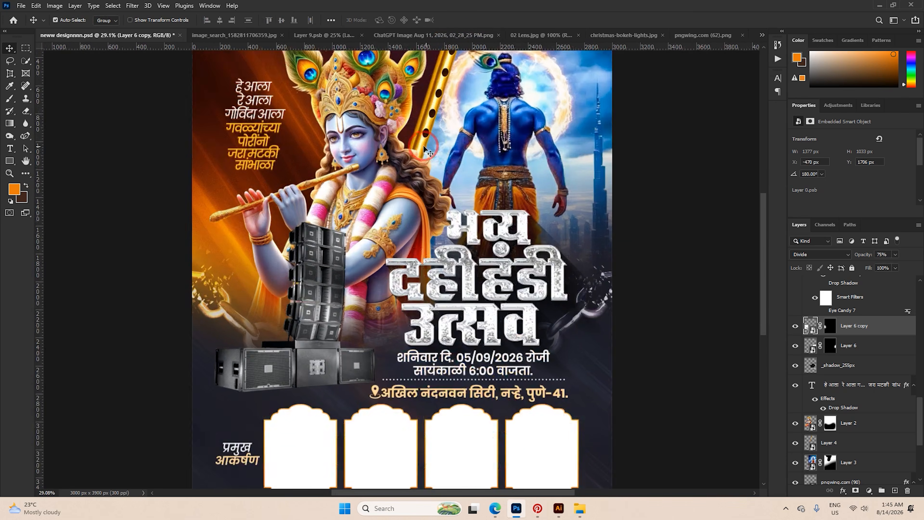
Duplicate the flute-playing Krishna layer.
click(344, 147)
scroll(344, 148, up, 2)
click(903, 337)
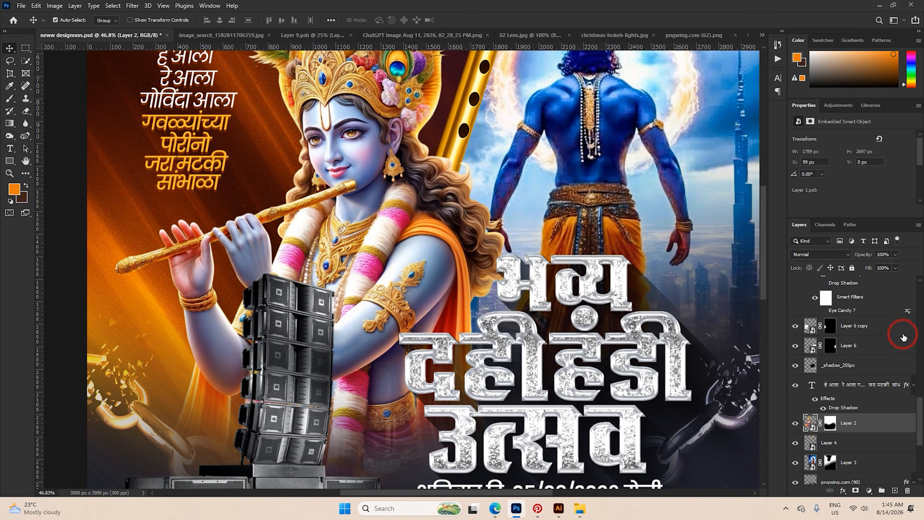
key(ctrl+j)
scroll(837, 389, down, 2)
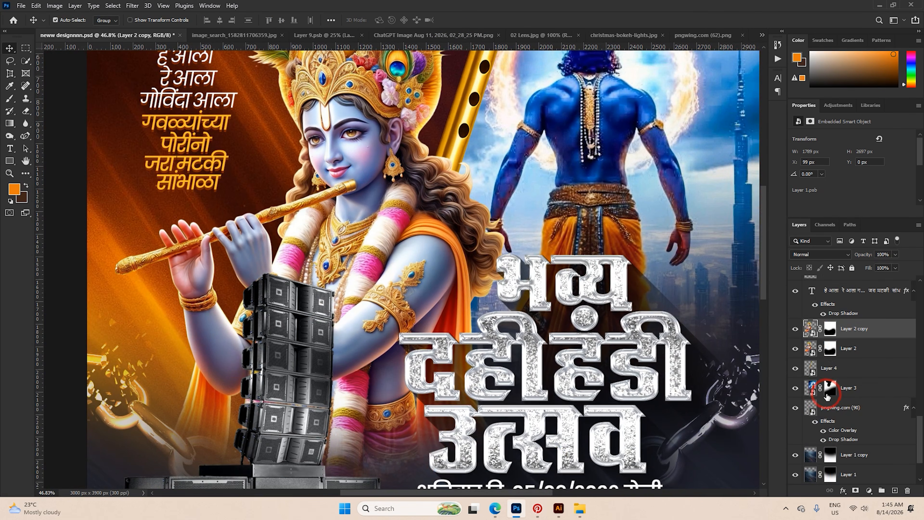
Compare the original Krishna layer with its copy by switching each one's visibility off and on.
click(809, 351)
click(796, 348)
click(795, 349)
click(794, 331)
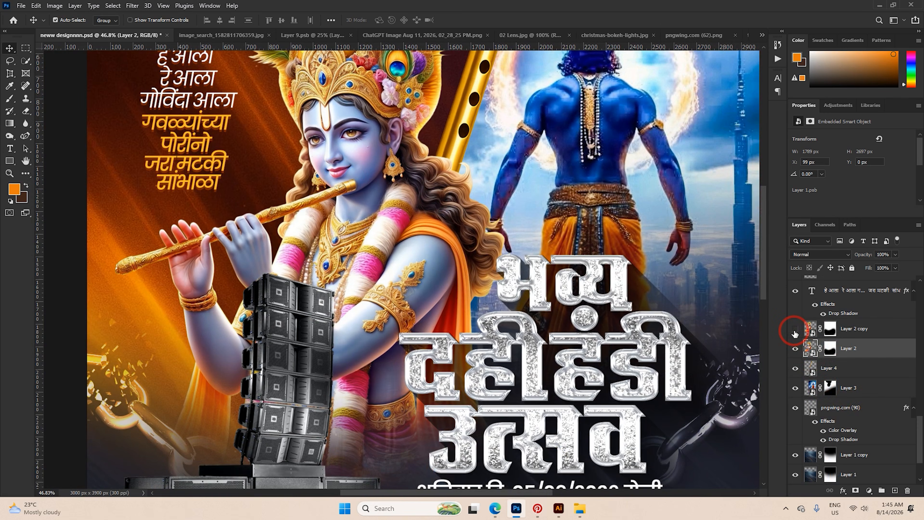
click(796, 349)
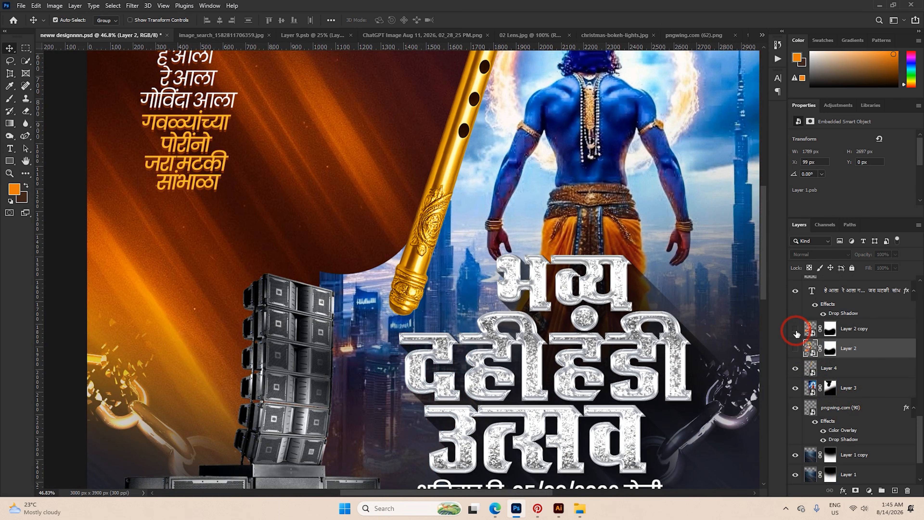
click(796, 348)
click(795, 348)
click(795, 348)
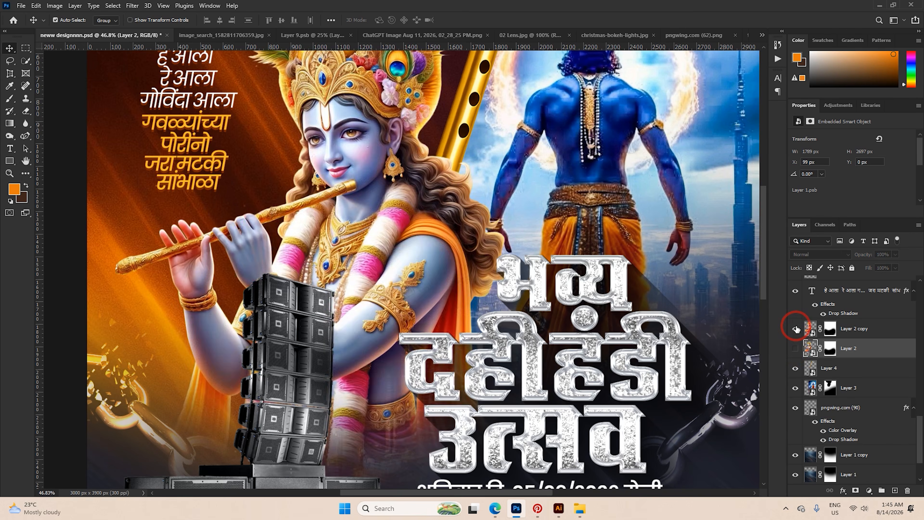
click(797, 347)
click(796, 329)
click(796, 348)
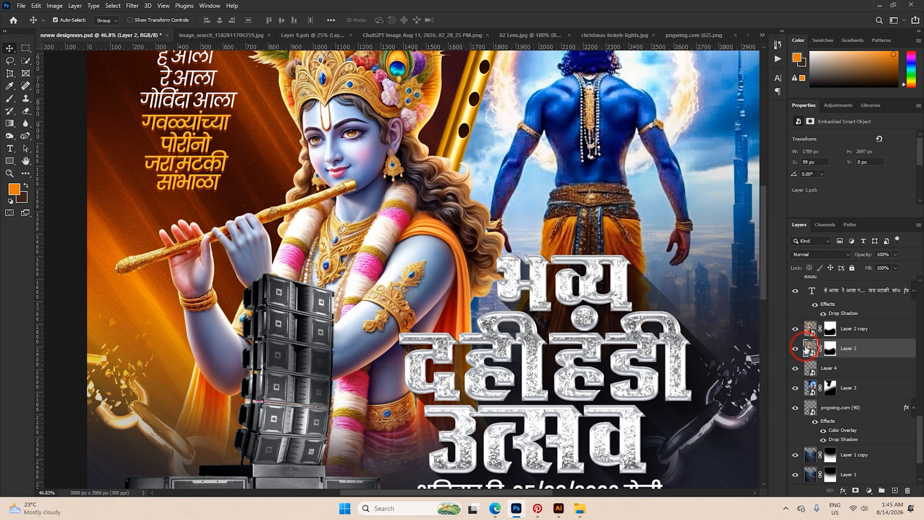
Hide the Krishna copy and turn the original Krishna layer into a black silhouette using Levels with both output levels at 0.
key(ctrl+l)
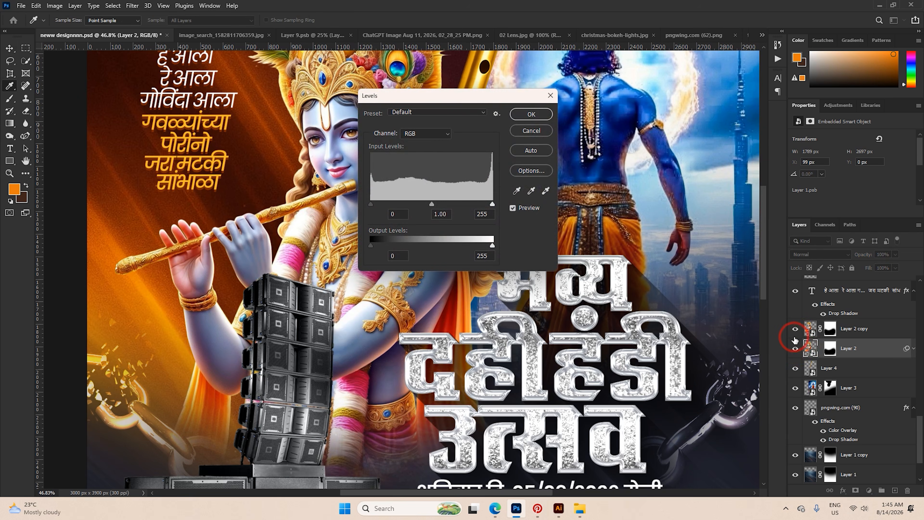
click(541, 135)
click(795, 329)
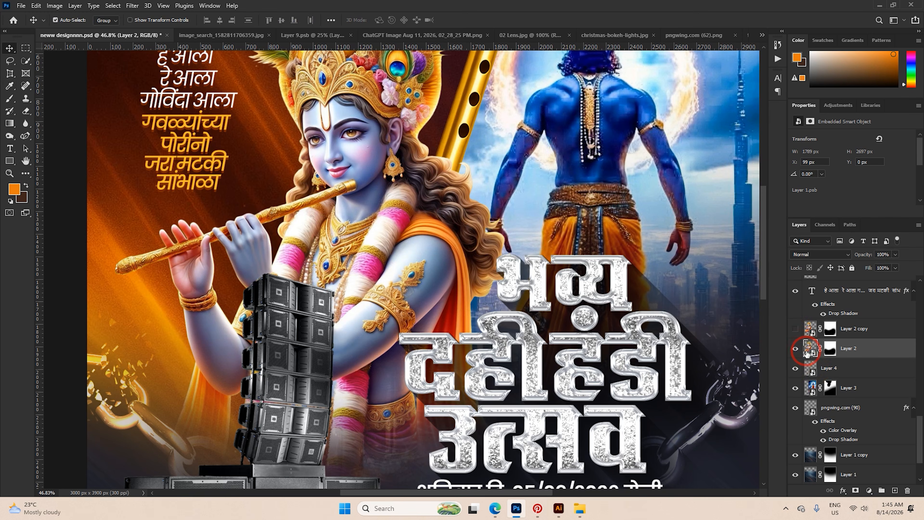
key(ctrl+l)
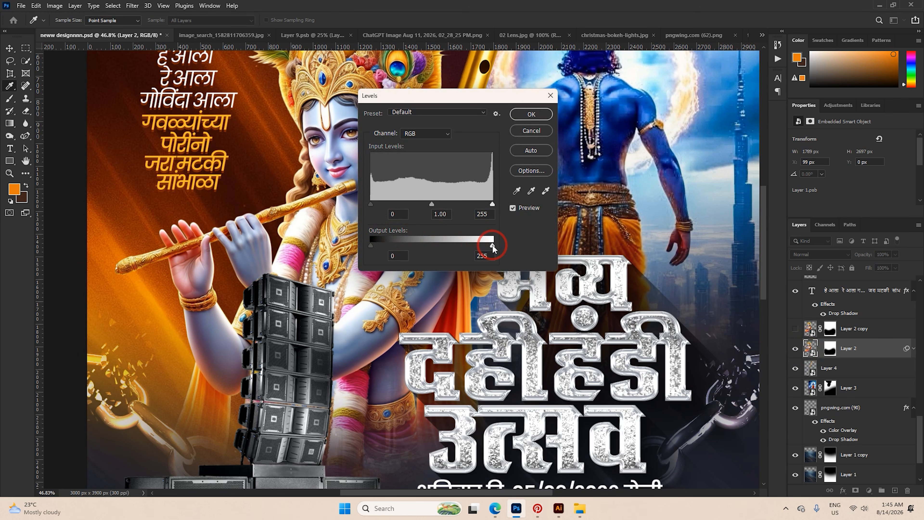
drag(489, 249, 356, 249)
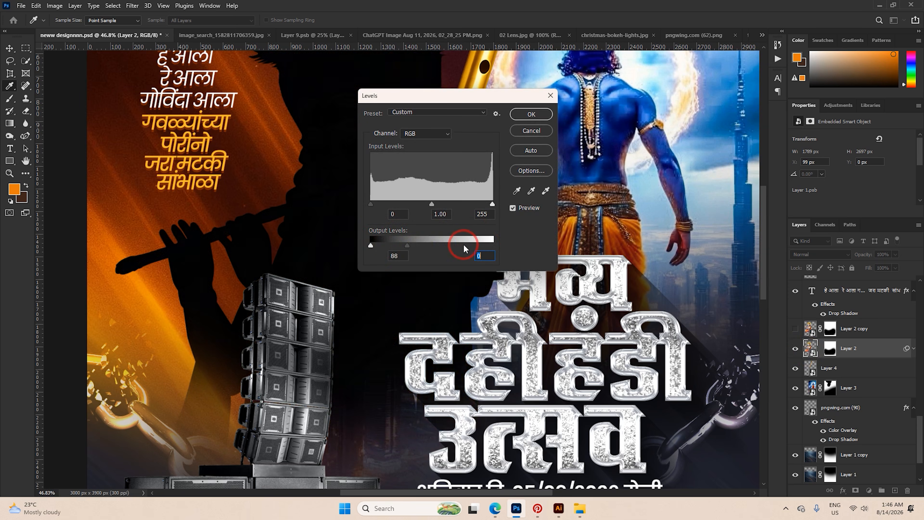
drag(464, 245, 439, 246)
drag(371, 245, 492, 243)
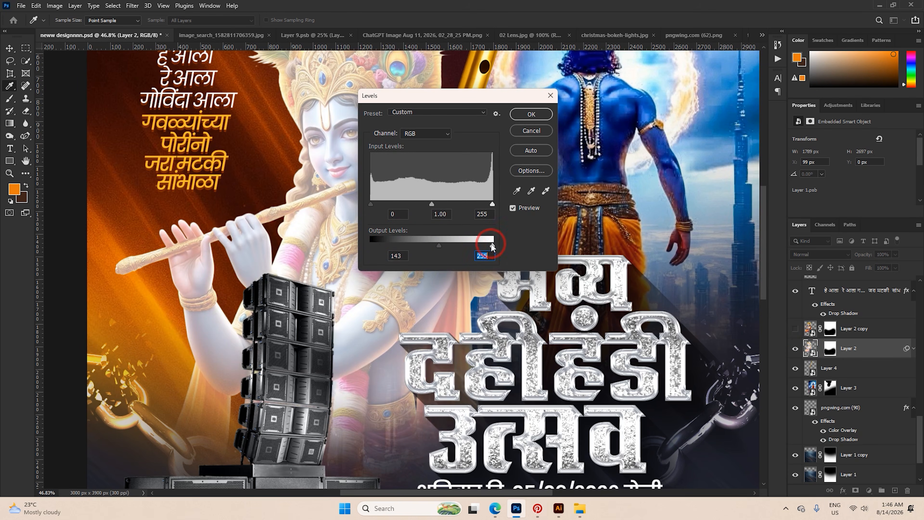
drag(436, 251, 502, 252)
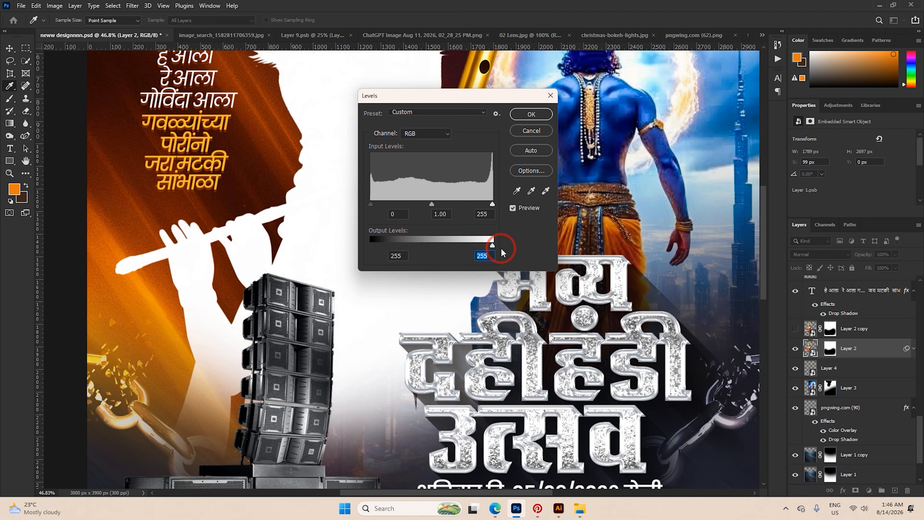
drag(388, 240, 369, 249)
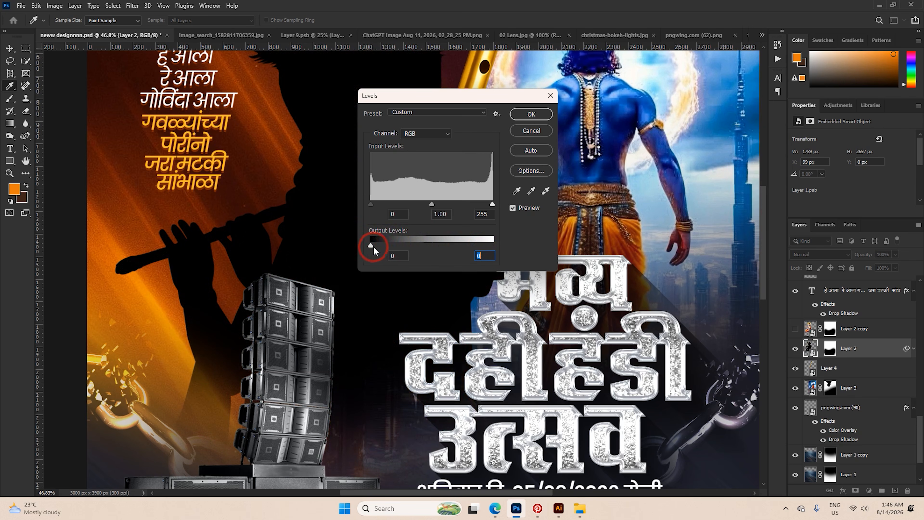
click(527, 117)
Show the Krishna copy again and nudge the black silhouette behind it to the left, to an X position of 71 px.
scroll(329, 268, down, 4)
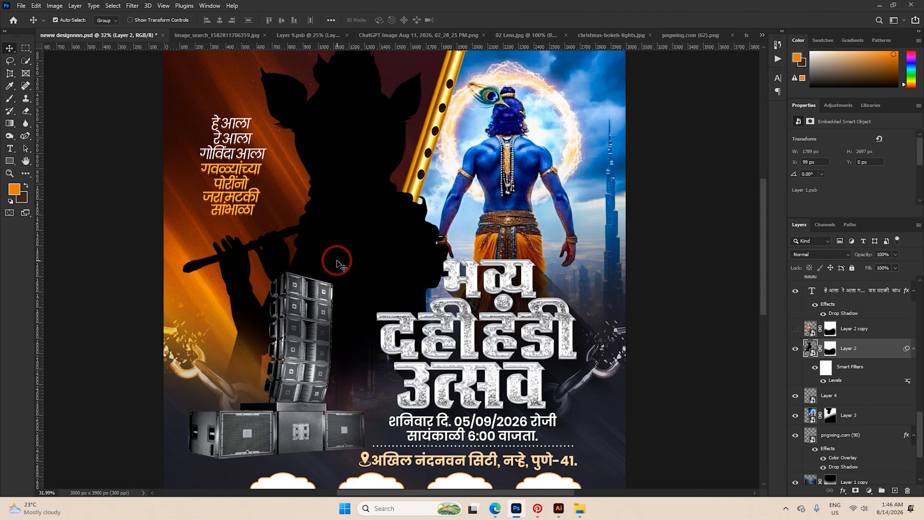
scroll(337, 262, down, 1)
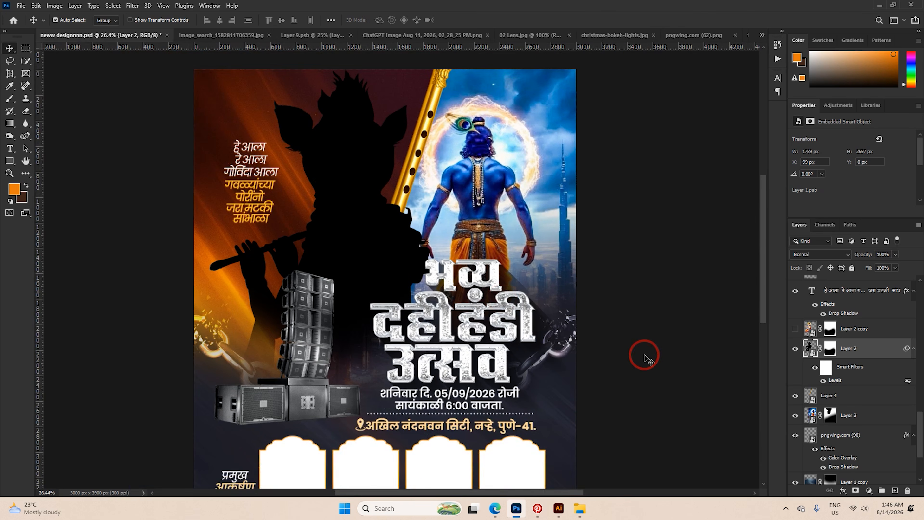
click(795, 328)
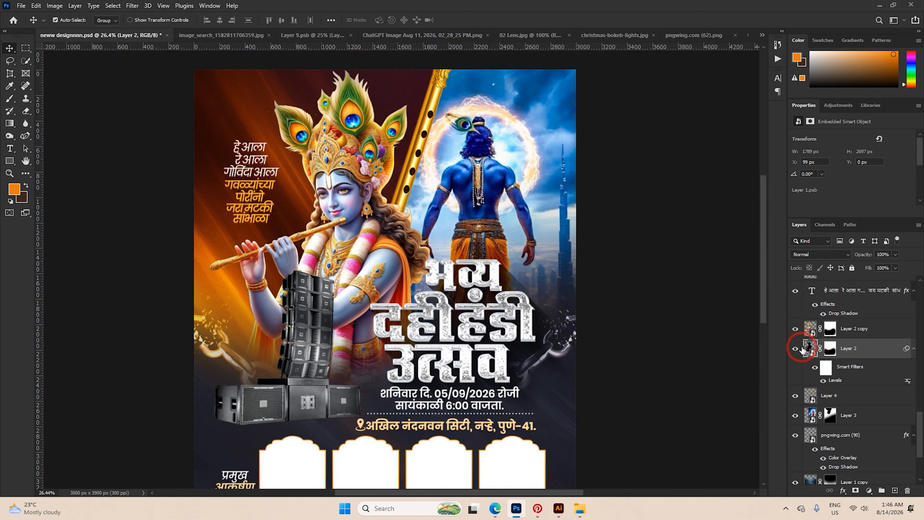
scroll(570, 401, up, 1)
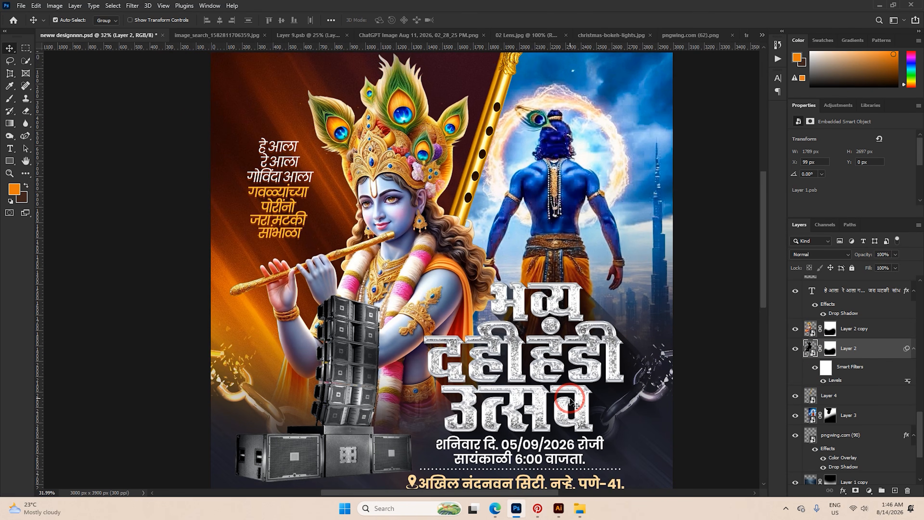
key(Left)
key(Left)
key(Left)
key(Left)
key(Left)
key(Left)
key(Left)
key(Left)
key(Left)
key(Left)
key(Left)
key(Left)
key(Left)
key(Left)
key(Left)
key(Left)
key(Left)
key(Left)
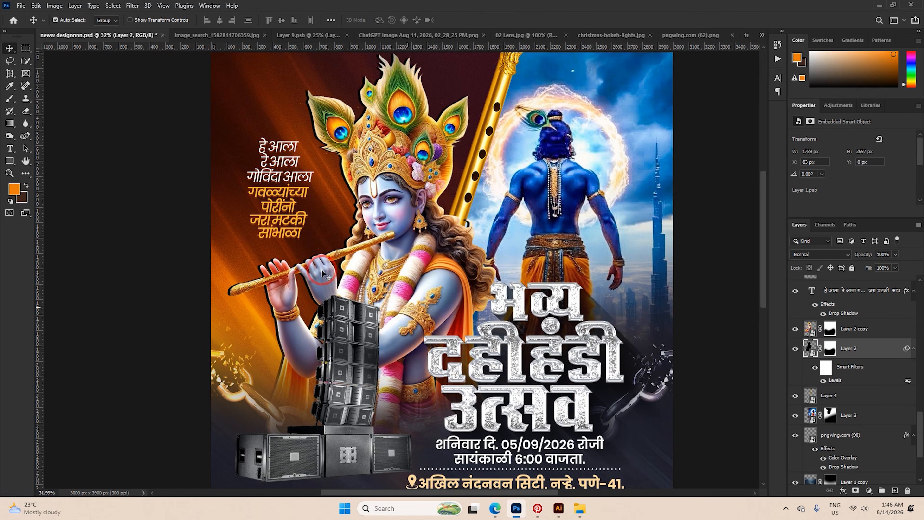
scroll(348, 195, up, 2)
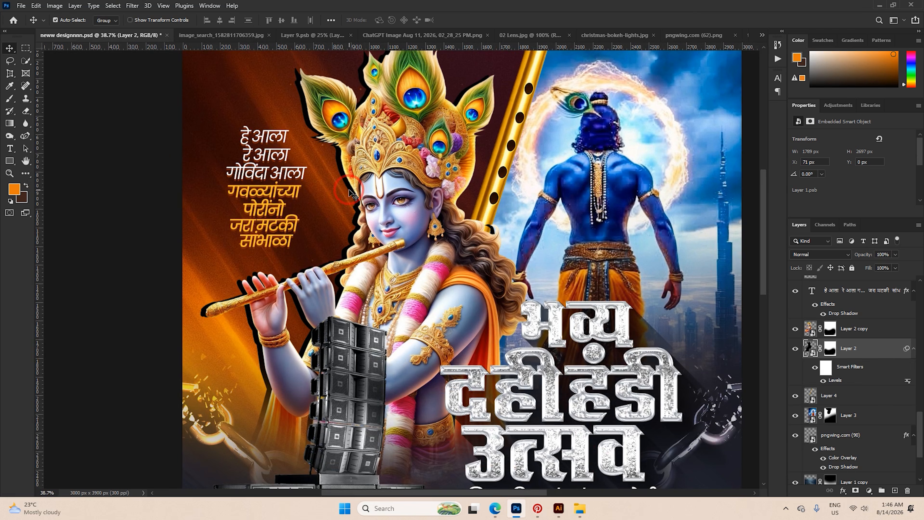
Apply Motion Blur to the black silhouette with an angle of -41° and a distance of 92 pixels, and lower its opacity to 58%.
click(131, 6)
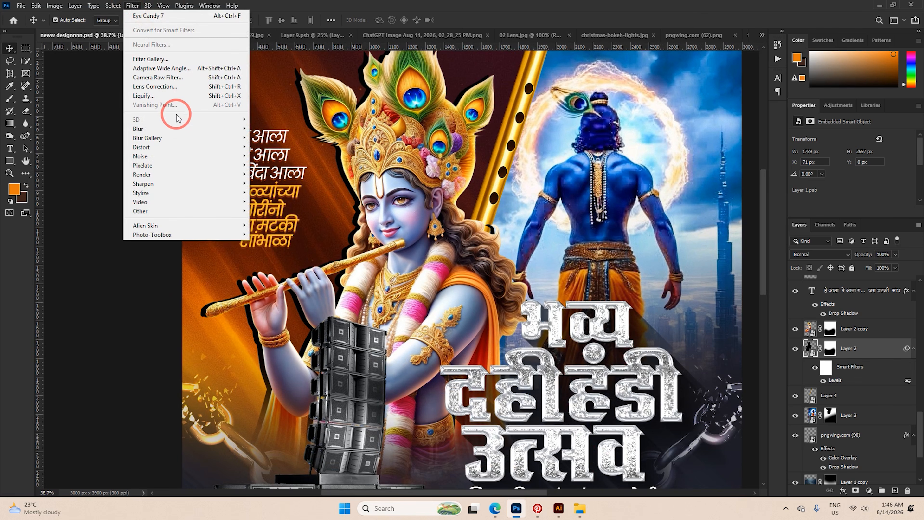
mouse_move(175, 129)
click(281, 183)
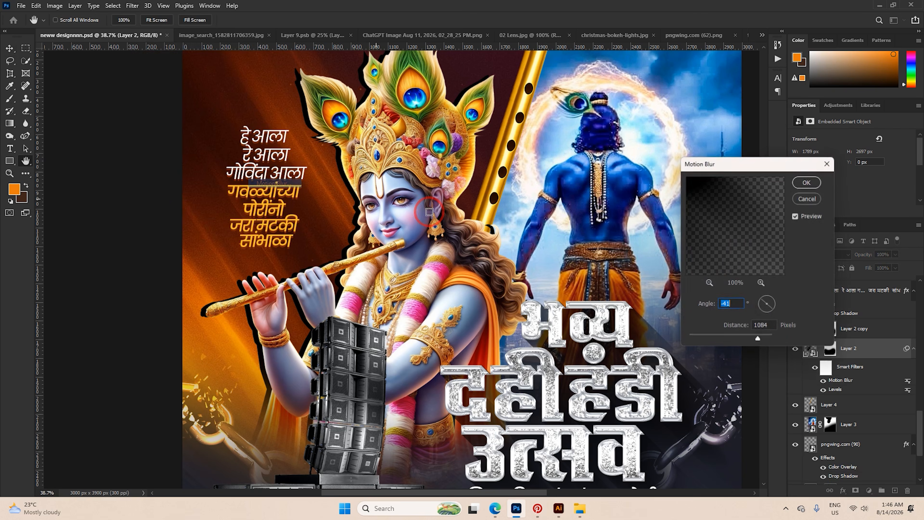
drag(676, 340, 715, 343)
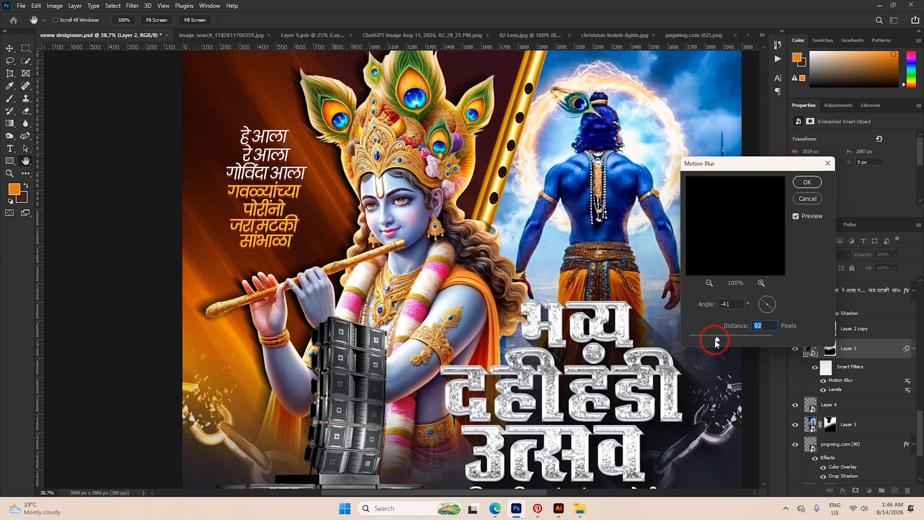
click(792, 186)
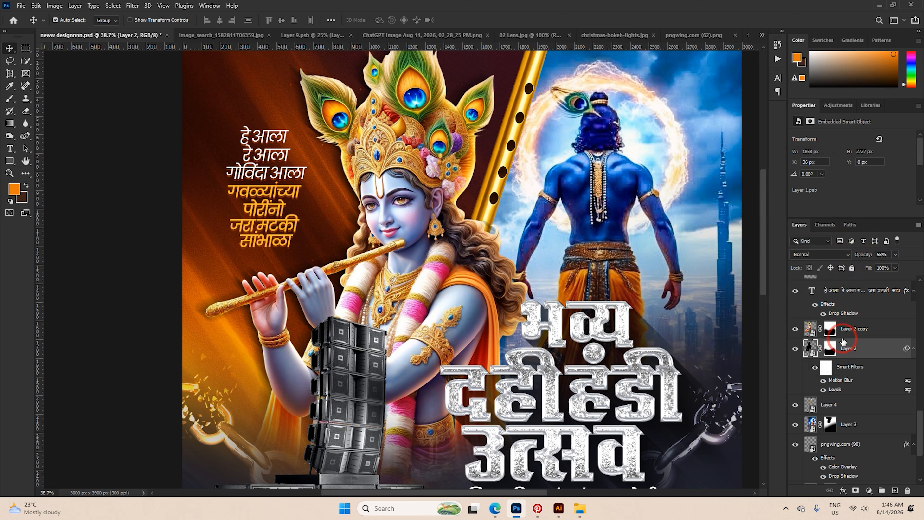
Delete the layer mask from the blurred silhouette layer.
right_click(830, 348)
click(840, 361)
scroll(604, 317, down, 3)
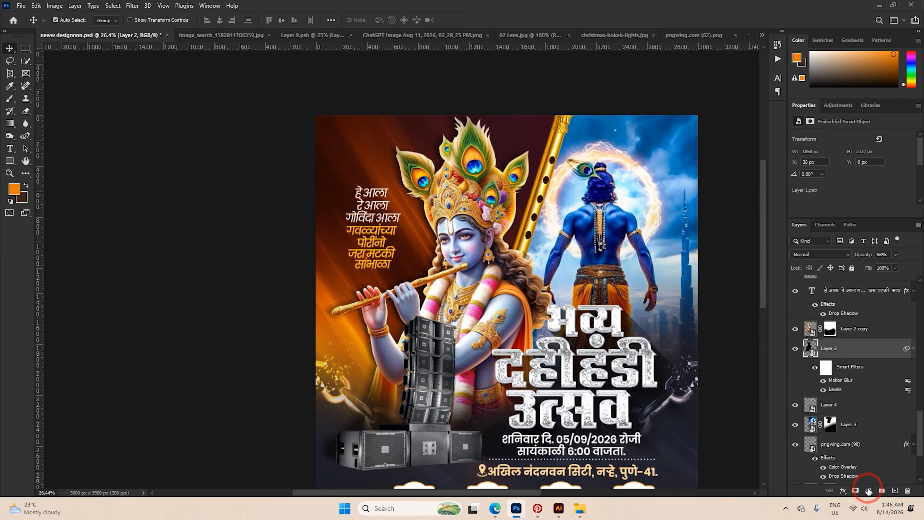
alt+click(856, 490)
key(ctrl+i)
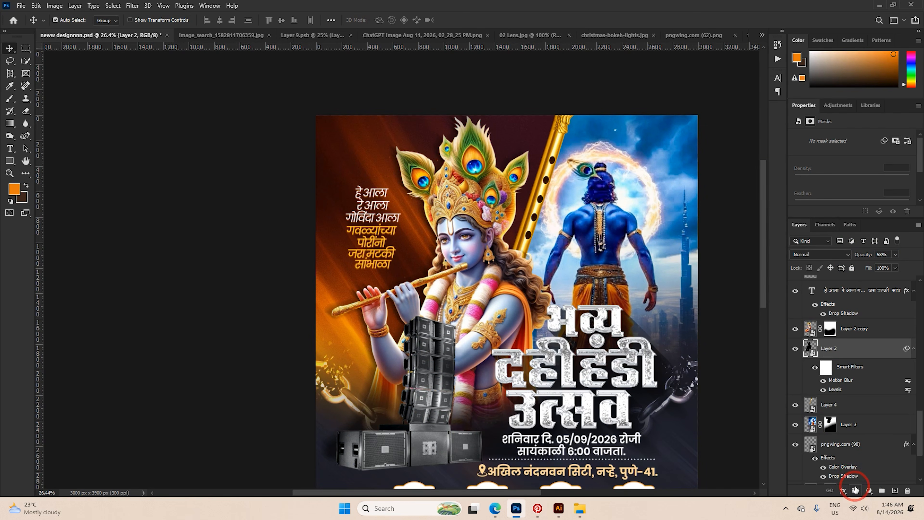
key(ctrl+i)
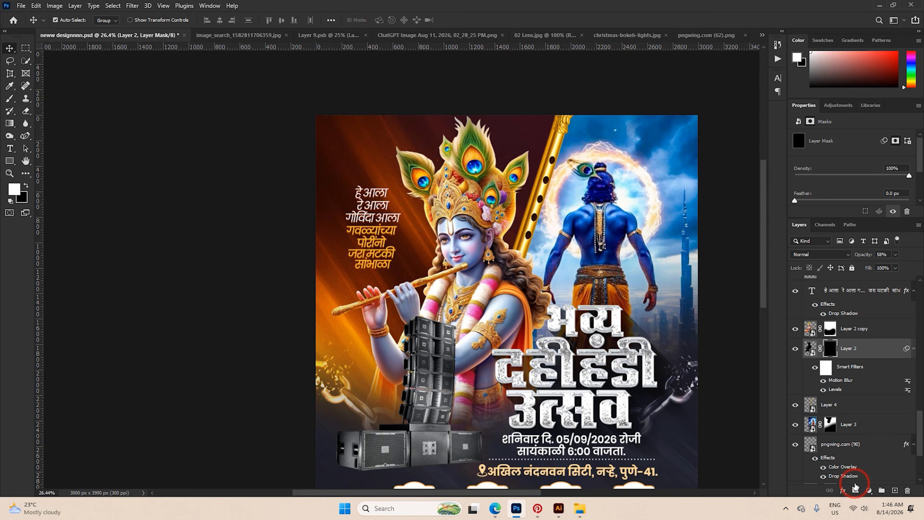
key(ctrl+i)
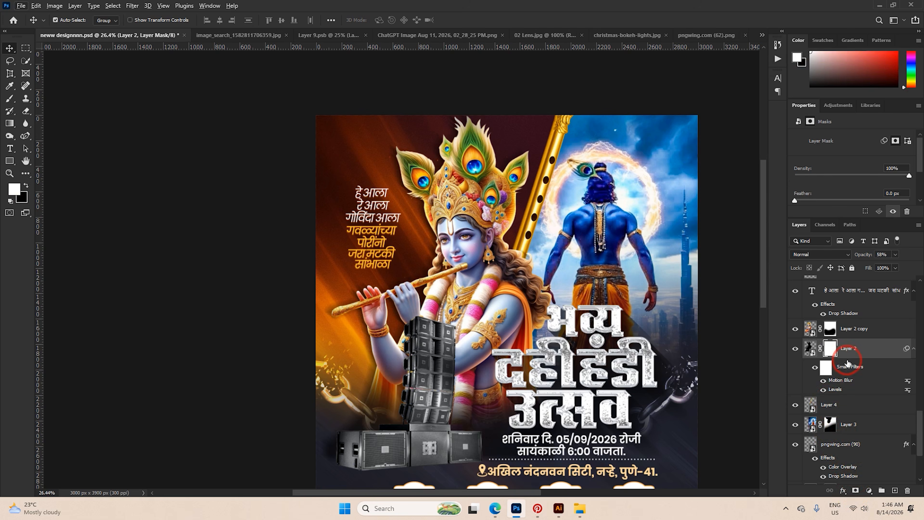
right_click(831, 351)
click(837, 367)
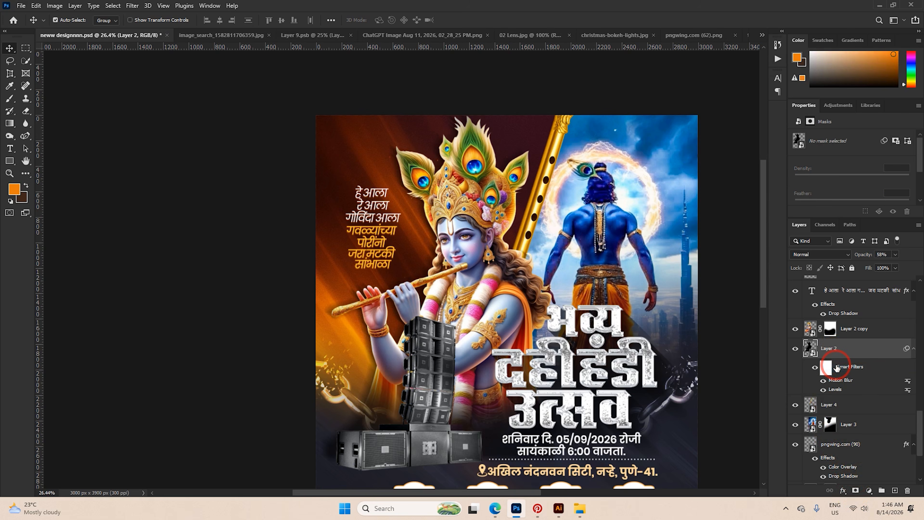
Add a black layer mask to the blurred silhouette and paint it white with a large soft brush around Krishna's crown and face.
drag(654, 350, 743, 408)
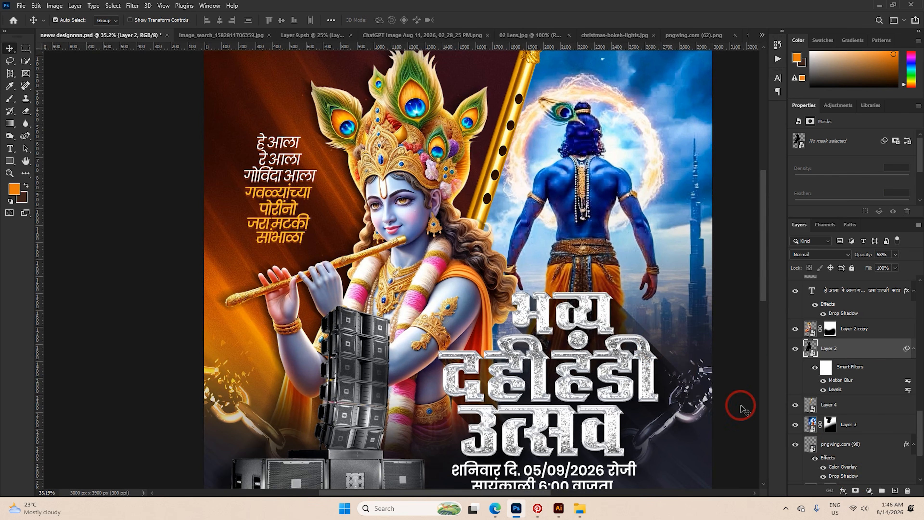
alt+click(855, 491)
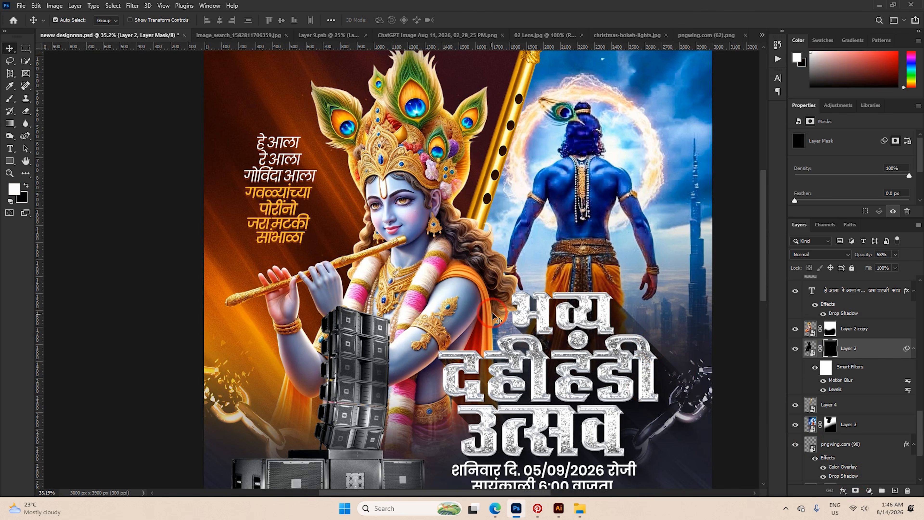
click(11, 98)
scroll(332, 191, up, 3)
drag(334, 187, 437, 183)
scroll(357, 194, down, 4)
click(350, 135)
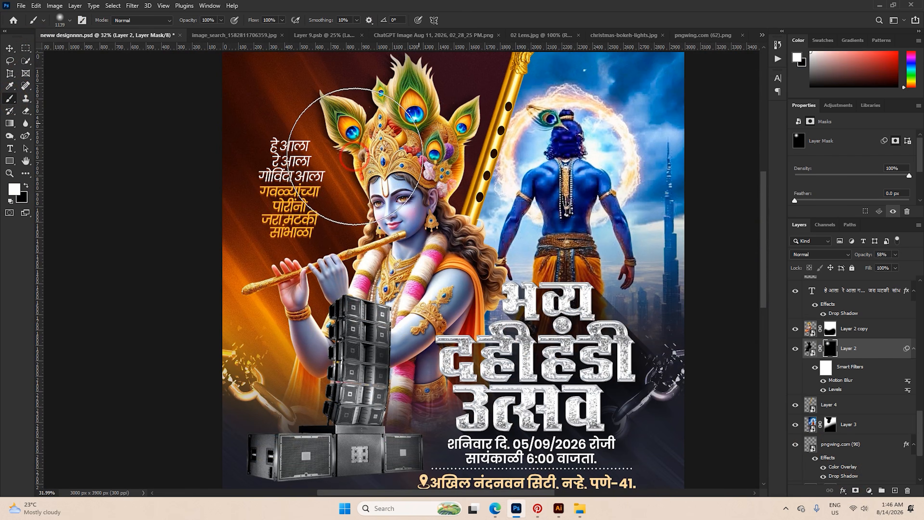
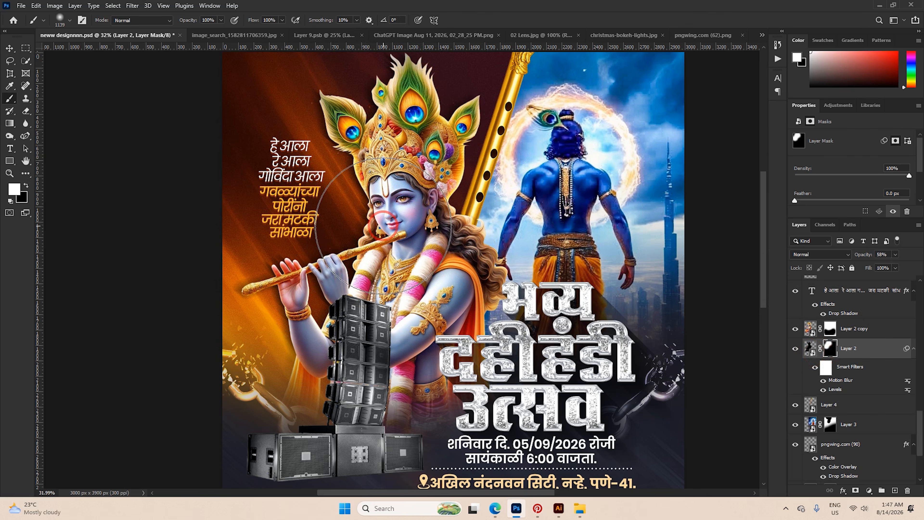
Link the Krishna copy and its blurred shadow layer together.
click(808, 330)
click(830, 347)
click(868, 334)
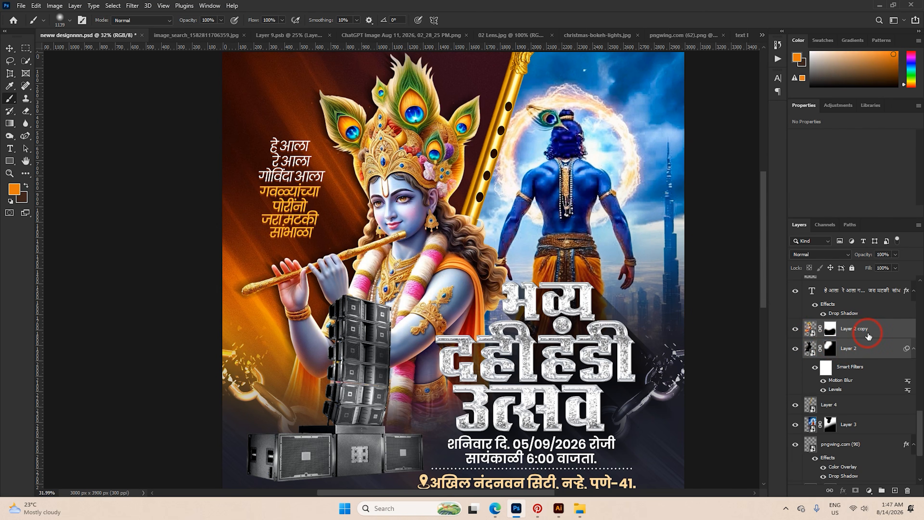
click(830, 493)
scroll(367, 235, down, 5)
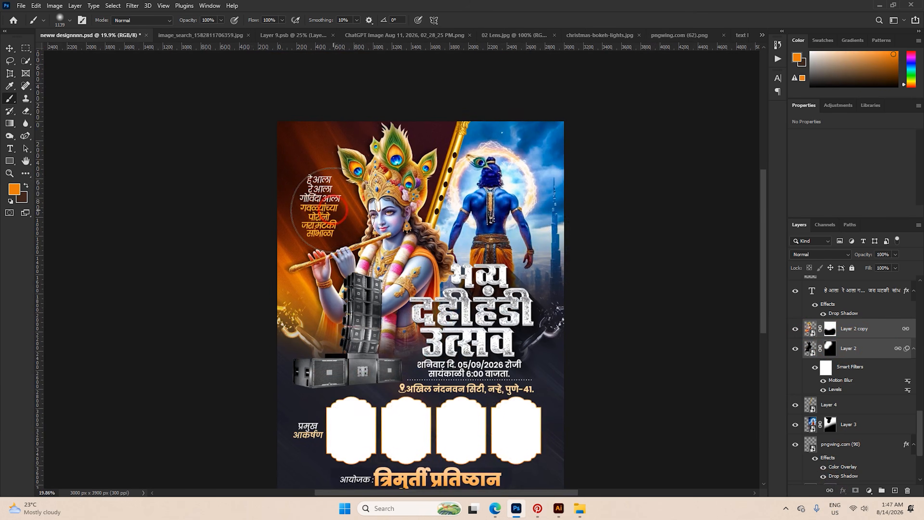
Add a Brightness/Contrast adjustment clipped to the flute-playing Krishna layer with Brightness 9.
key(v)
scroll(403, 242, up, 7)
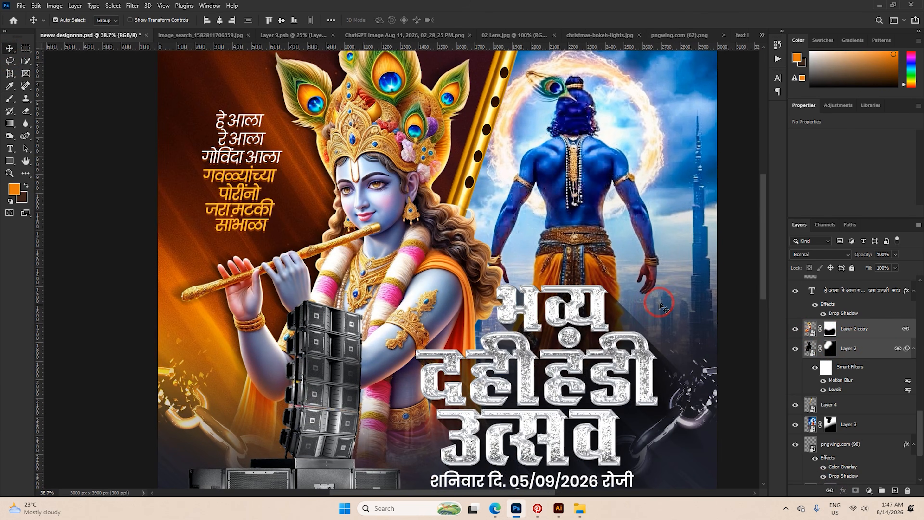
click(732, 289)
click(379, 221)
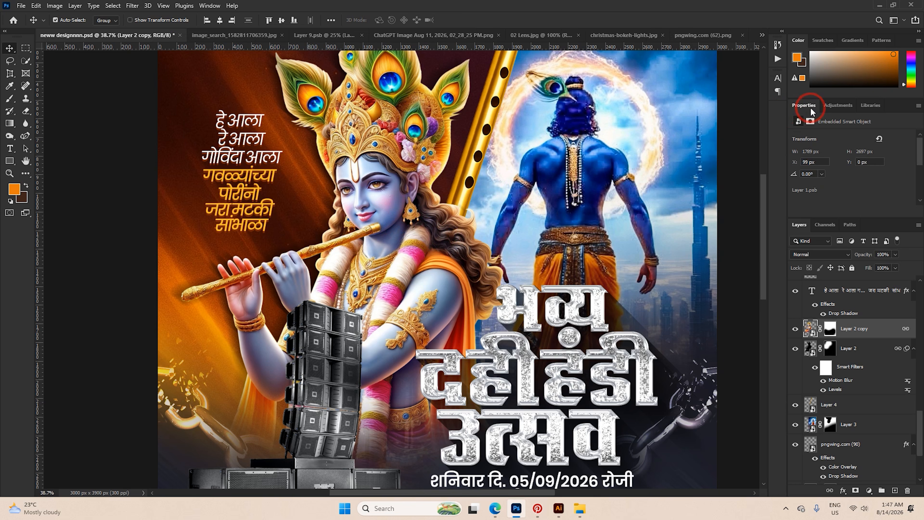
click(839, 106)
click(815, 123)
click(851, 211)
drag(852, 161, 856, 166)
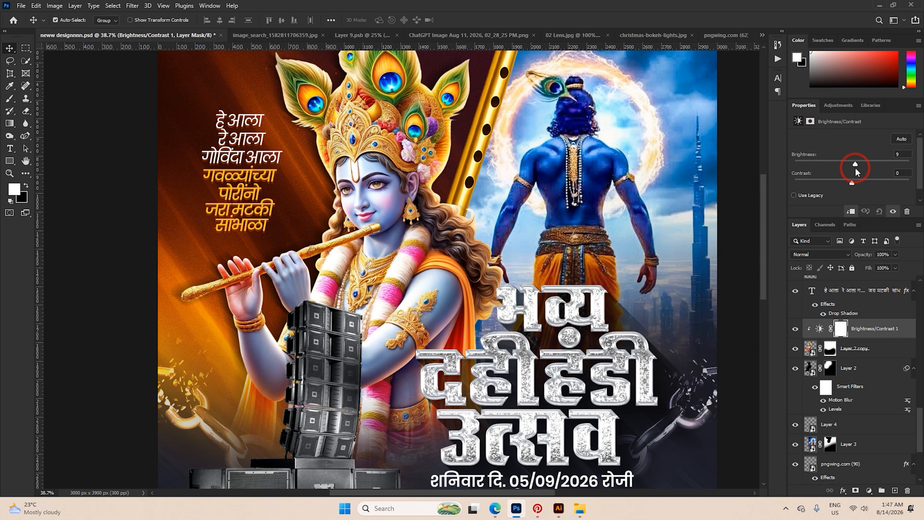
Add a Brightness/Contrast adjustment clipped to the blue figure seen from behind, with Brightness 9.
click(601, 175)
click(838, 106)
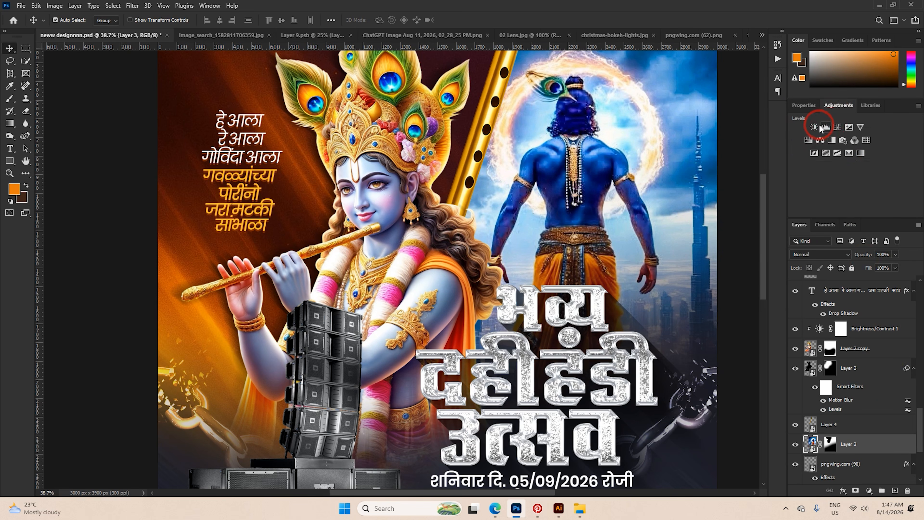
click(799, 125)
drag(858, 165, 860, 166)
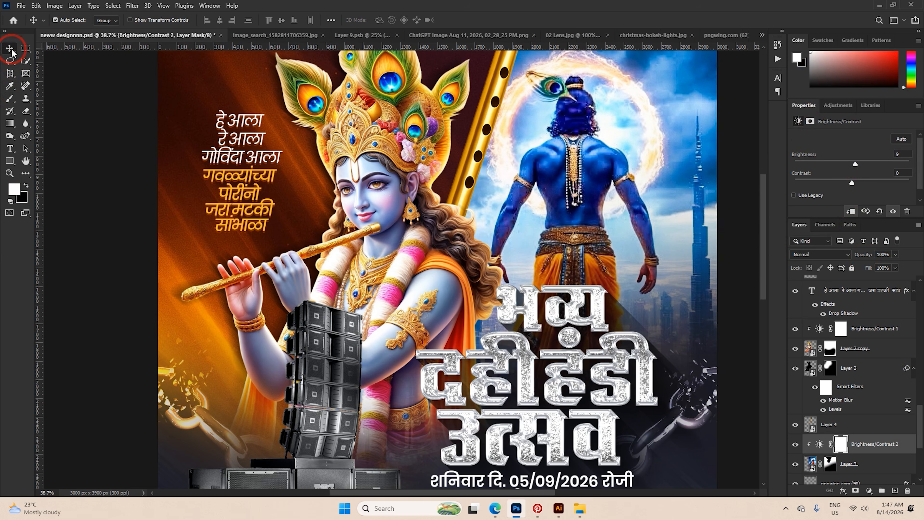
Add a Screen-blended layer above the blue figure's Brightness/Contrast adjustment and sample the pale glow around the figure as brush colour.
scroll(448, 216, down, 3)
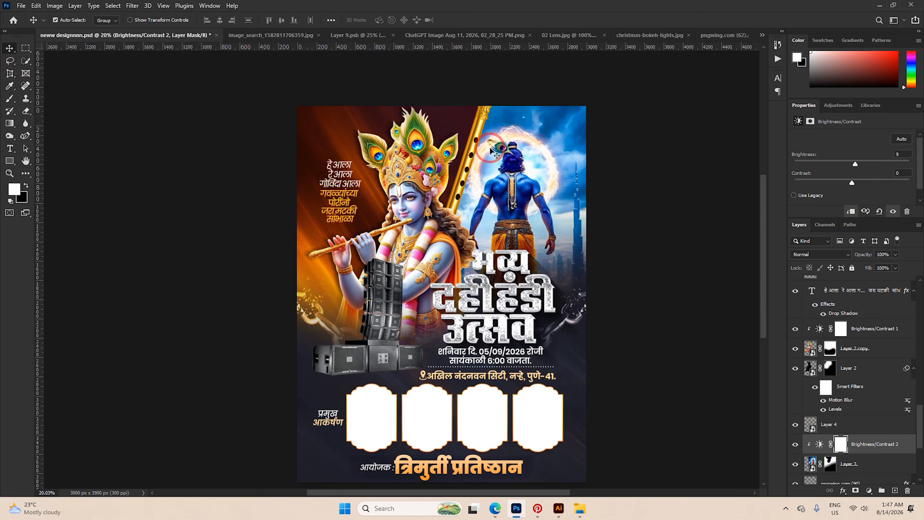
click(861, 420)
ctrl+click(895, 490)
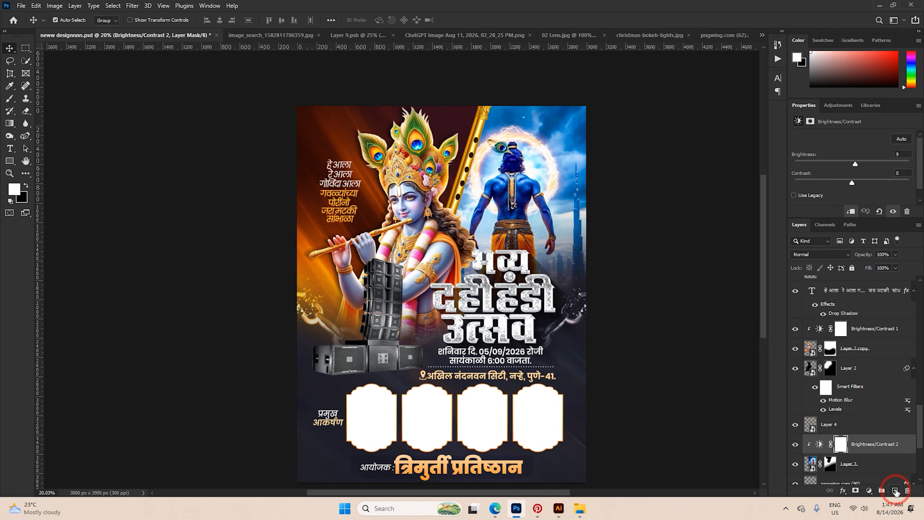
key(b)
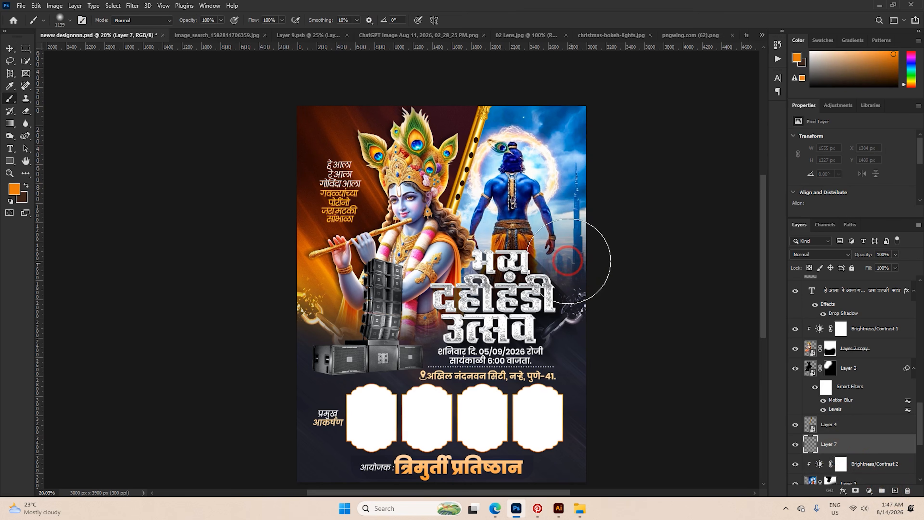
drag(521, 239, 565, 250)
key(i)
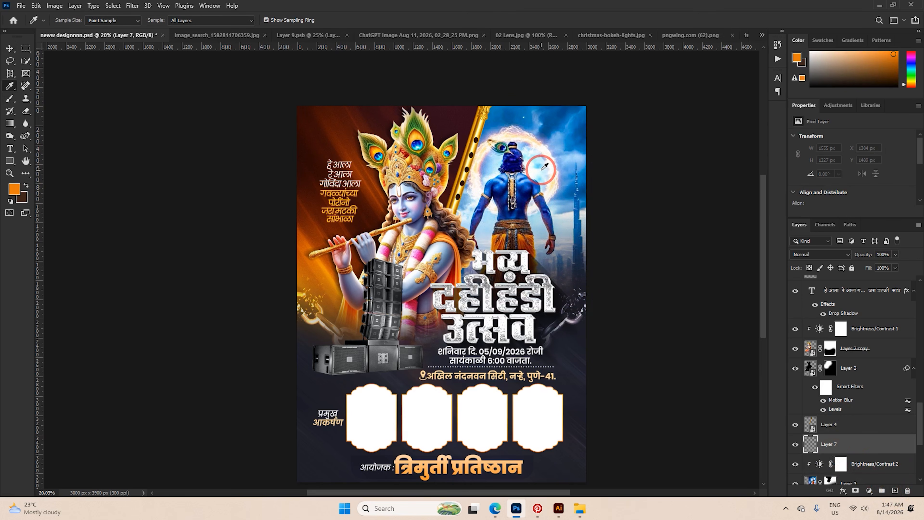
click(547, 174)
key(b)
click(820, 254)
click(807, 336)
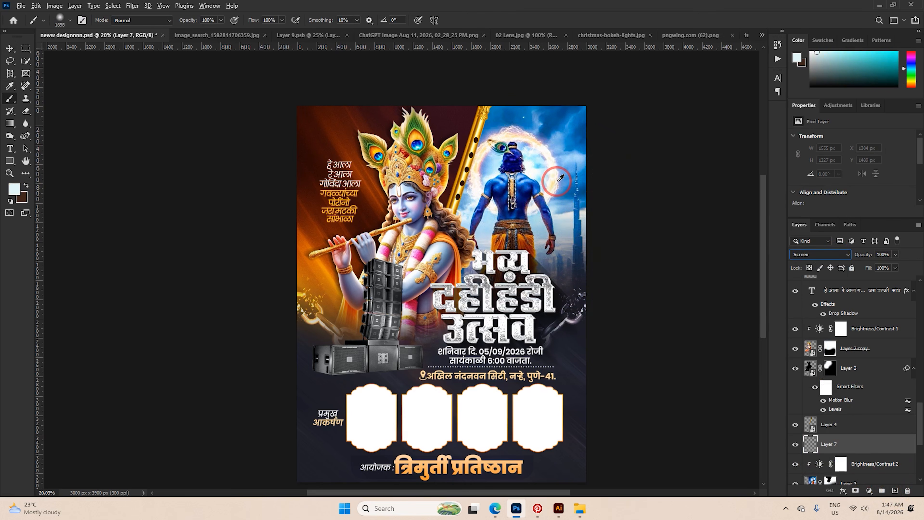
drag(559, 181, 596, 171)
click(595, 132)
key(ctrl+z)
mouse_move(580, 134)
mouse_down()
mouse_move(608, 119)
mouse_move(581, 131)
mouse_up()
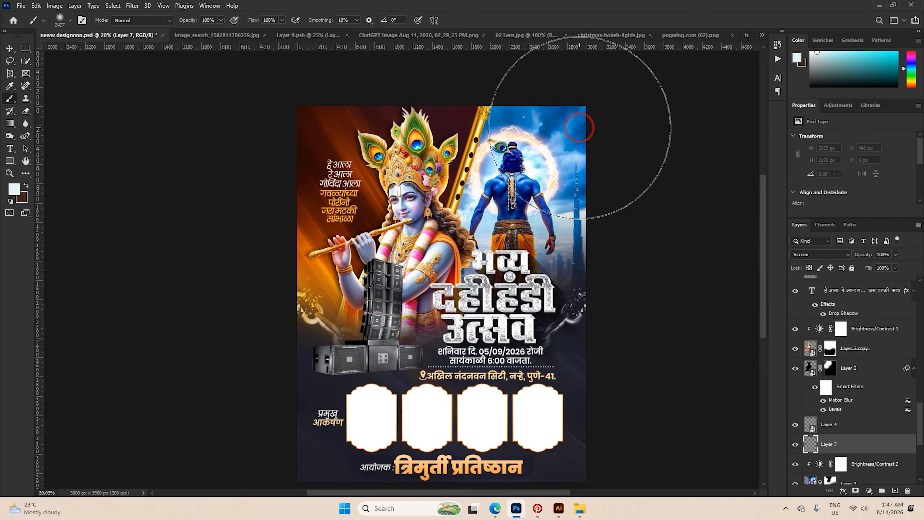
Paint a soft blue glow over the poster's upper-right sky on the Screen layer and sample orange from the background near the flute.
alt+click(563, 129)
click(572, 138)
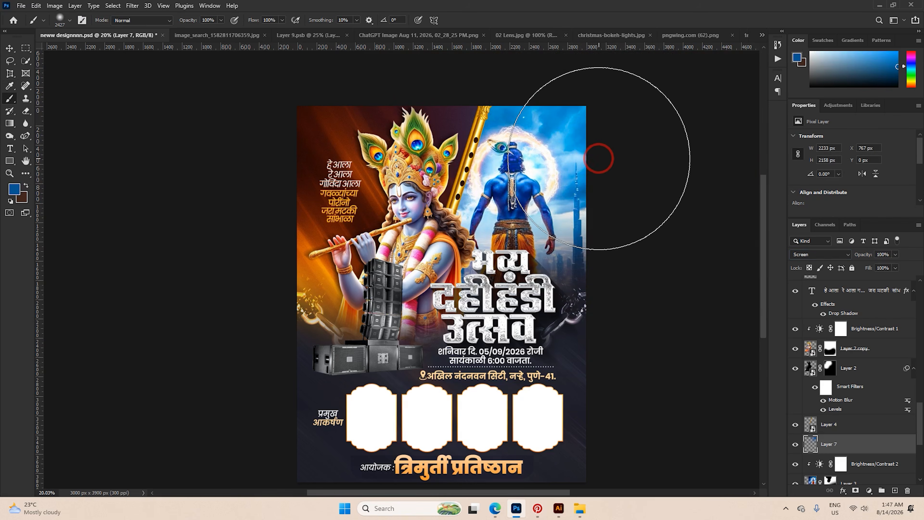
alt+click(312, 242)
alt+click(309, 246)
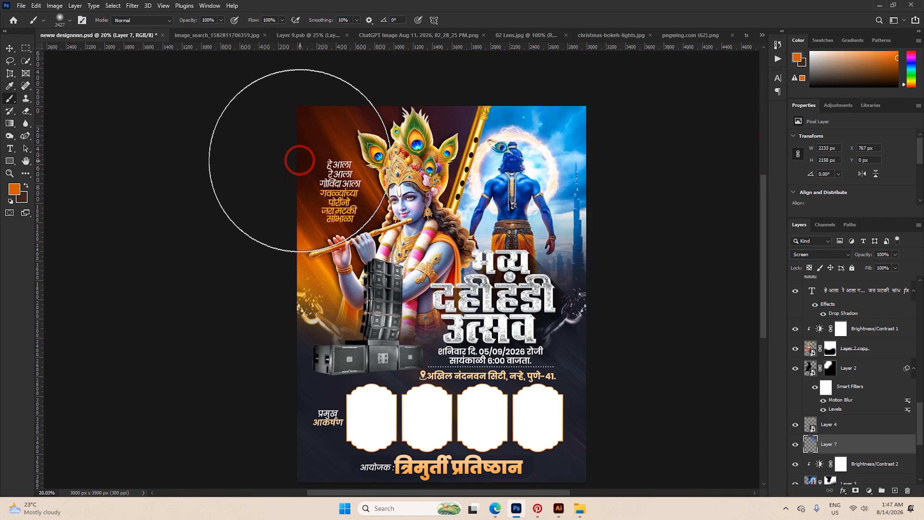
click(297, 95)
key(ctrl+z)
click(335, 108)
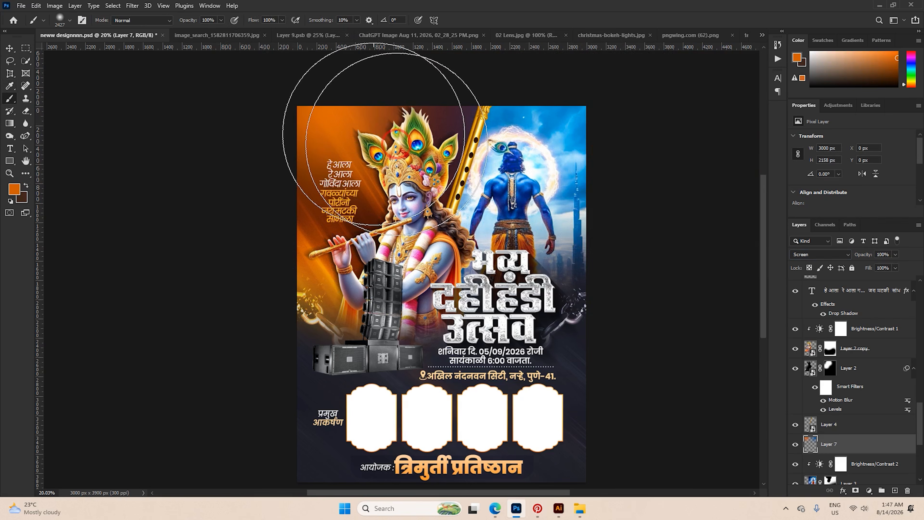
key(ctrl+t)
click(461, 20)
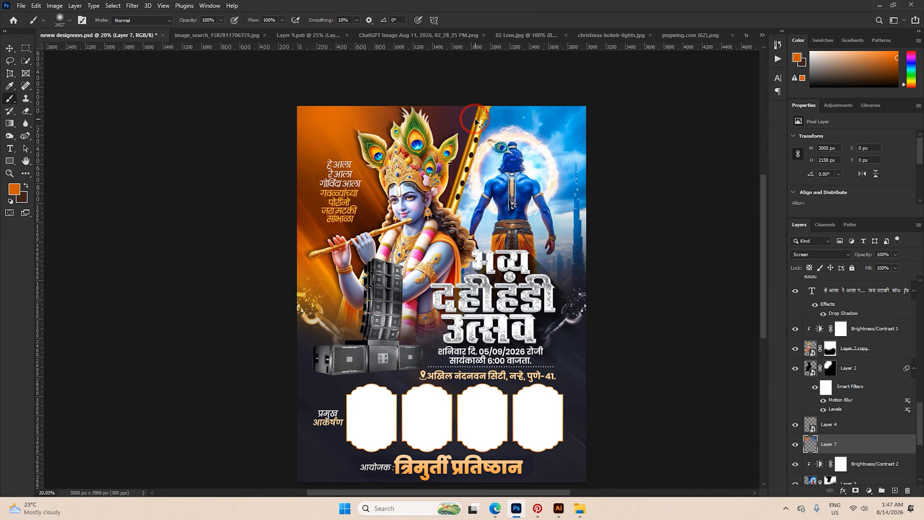
Add a new layer above all the frame shapes and set its blend mode to Screen.
scroll(866, 372, up, 10)
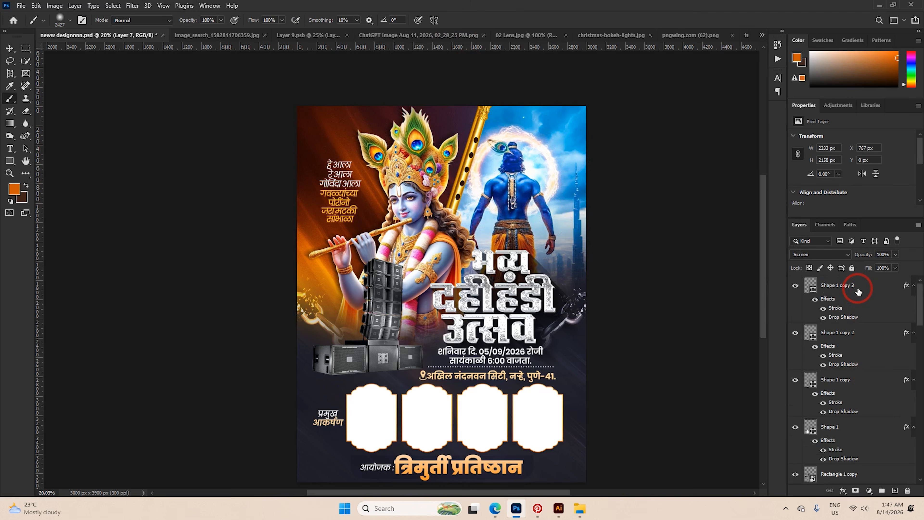
click(858, 290)
click(895, 490)
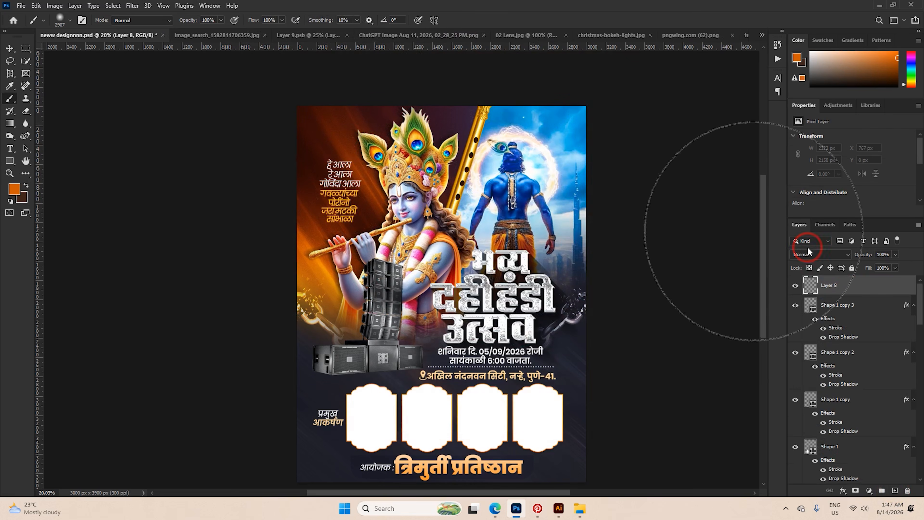
click(808, 252)
click(808, 329)
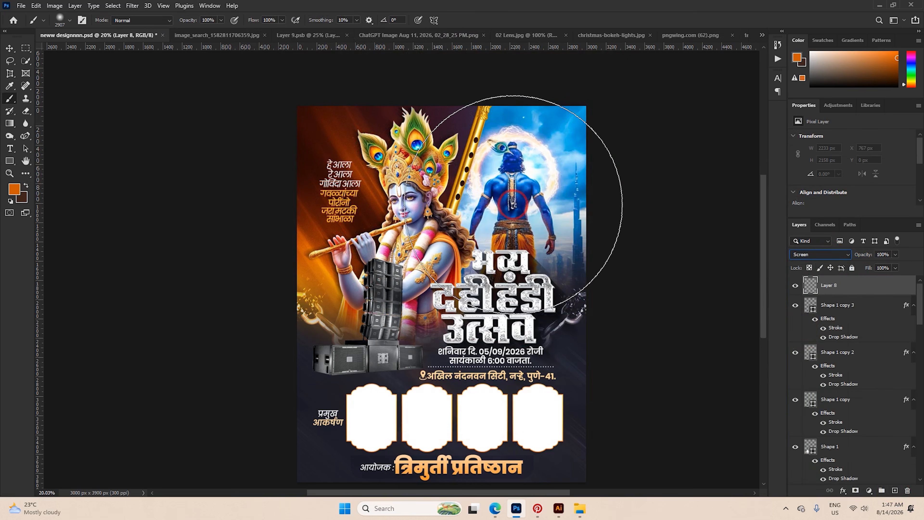
Paint a large soft orange glow over the poster's upper-left corner on the new layer and enlarge it to about 120%.
drag(514, 205, 521, 205)
click(303, 99)
key(ctrl+z)
mouse_move(343, 123)
mouse_down()
mouse_move(333, 108)
mouse_move(361, 91)
mouse_up()
key(ctrl+t)
drag(565, 202, 596, 212)
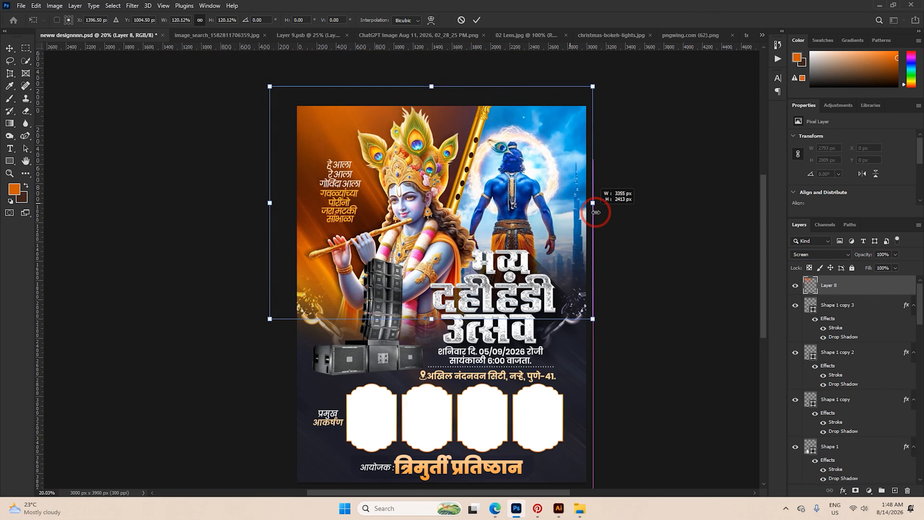
click(476, 20)
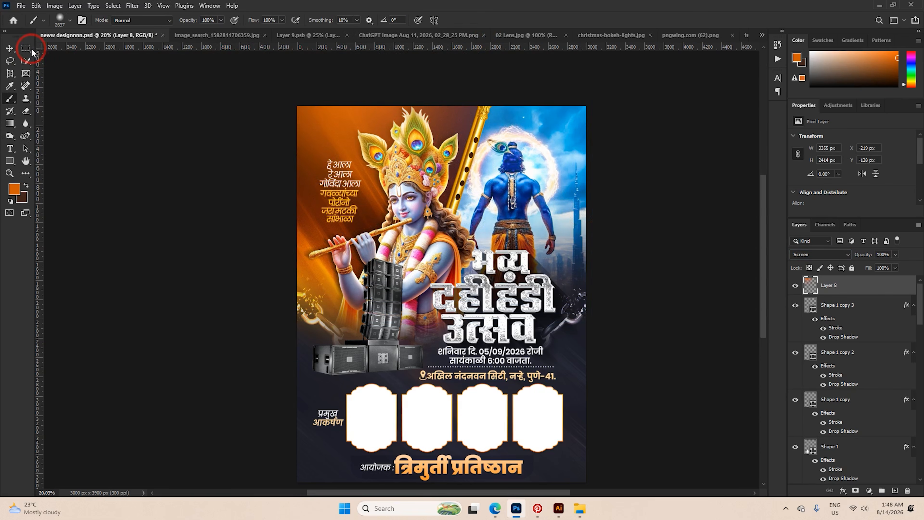
Check the published reference poster in the browser, return to Photoshop and close the broken-chain image document.
click(10, 48)
click(200, 38)
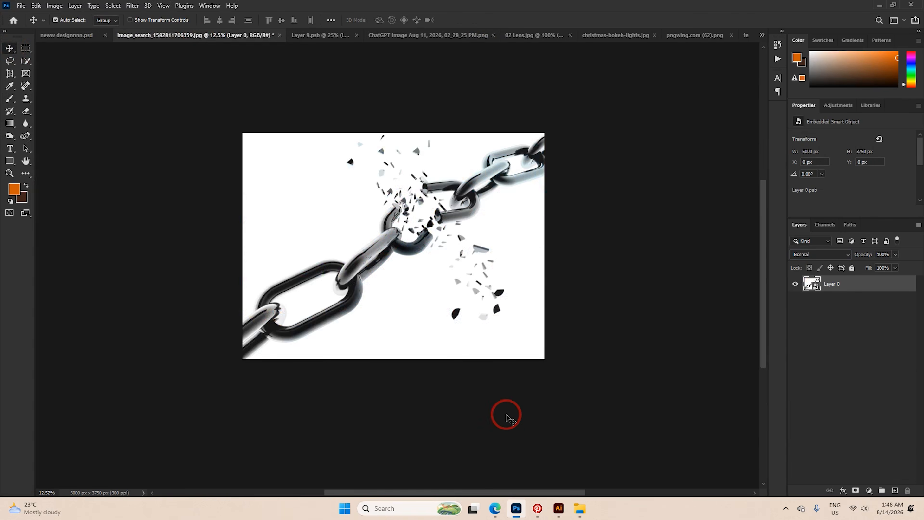
click(495, 508)
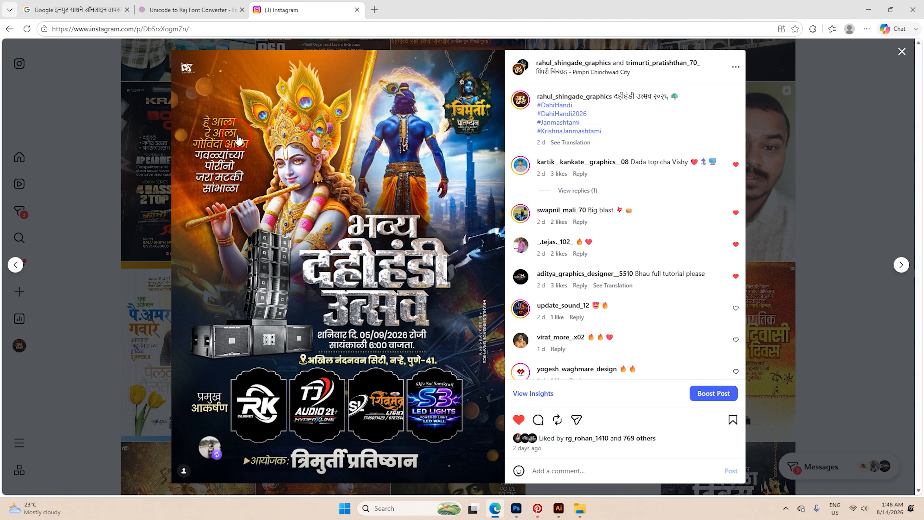
click(517, 508)
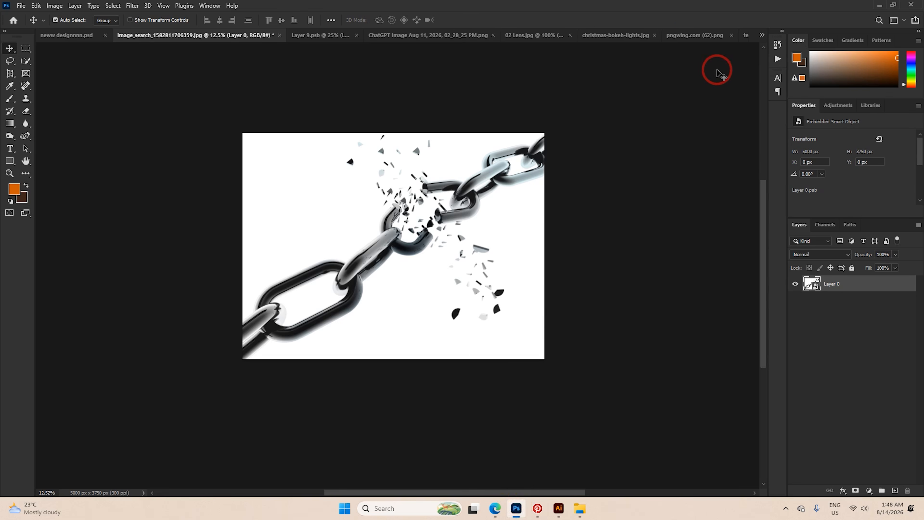
click(693, 38)
click(178, 39)
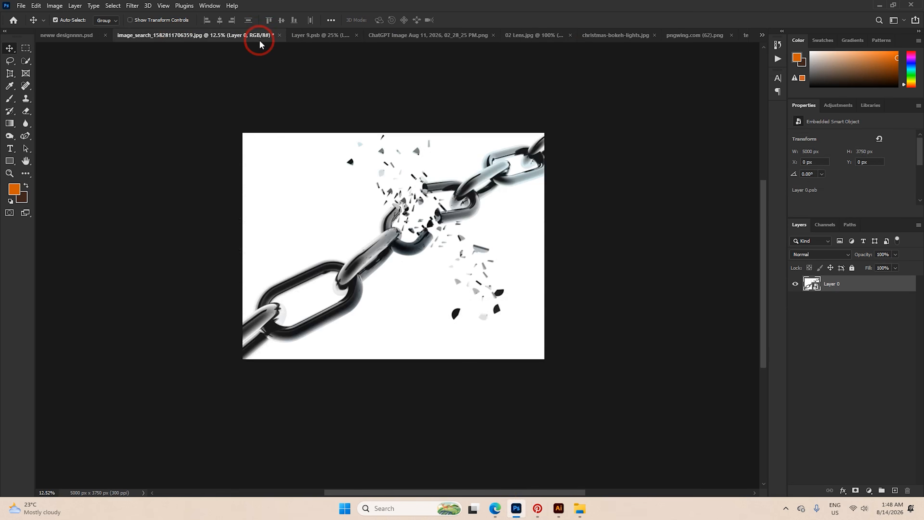
click(280, 35)
click(456, 185)
Convert the stage-truss lights layer in Layer 9.psb to a smart object.
click(190, 36)
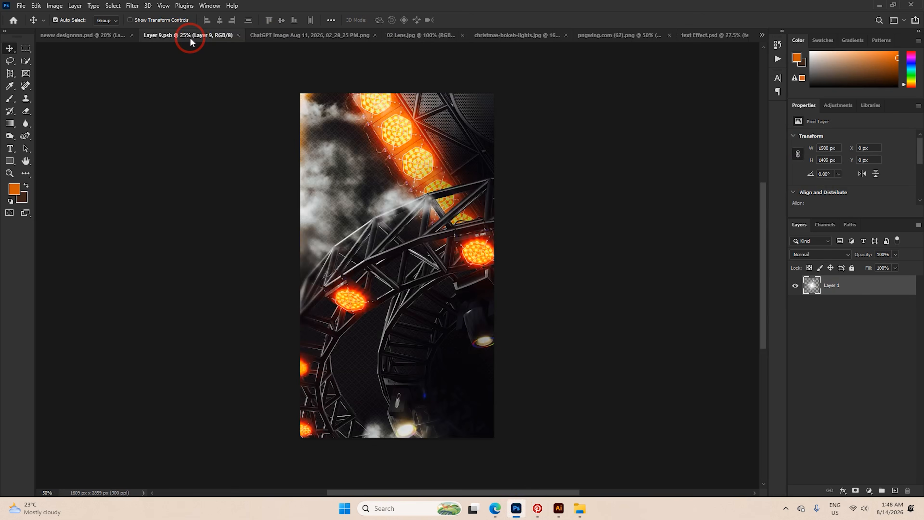
scroll(375, 193, up, 2)
right_click(830, 287)
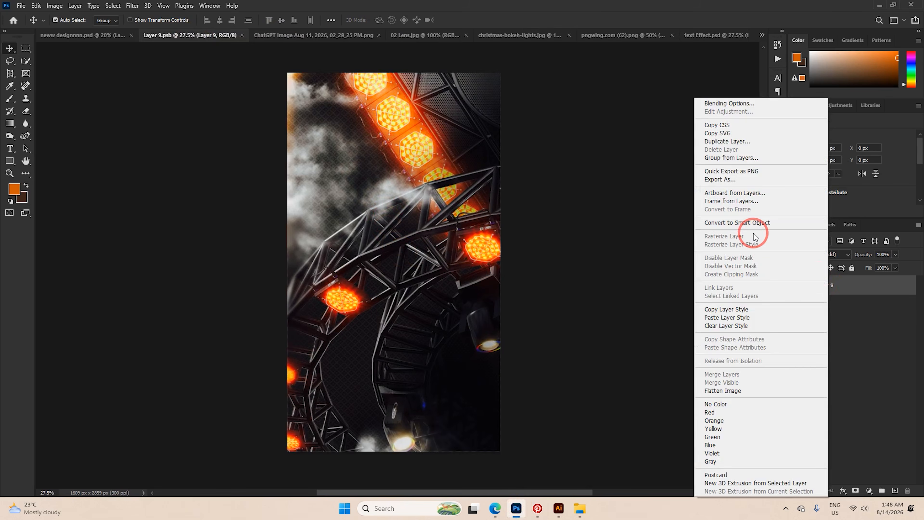
click(753, 223)
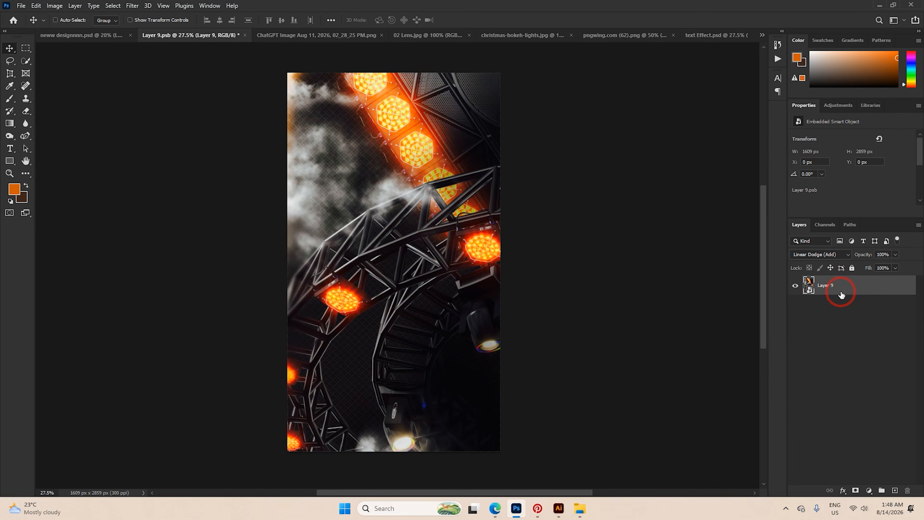
Paste the stage-truss smart object into the poster directly above the Layer 1 copy background layer.
click(109, 35)
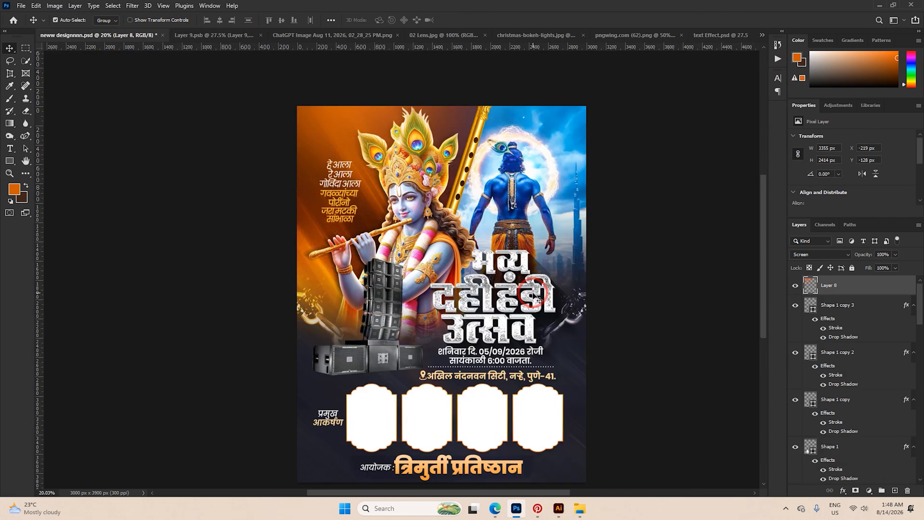
scroll(532, 293, down, 3)
click(561, 347)
scroll(868, 423, down, 2)
scroll(865, 419, down, 6)
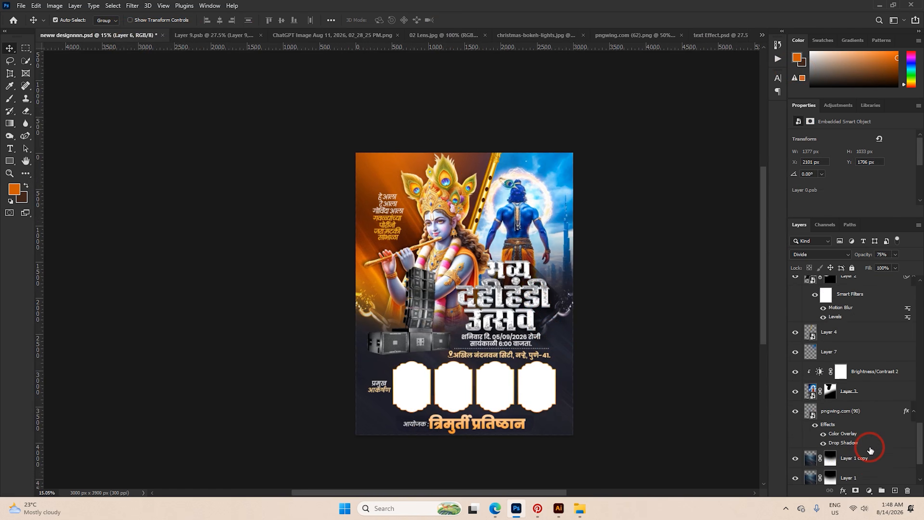
click(870, 459)
key(ctrl+v)
Scale the stage-truss layer to about 93% and place it over the poster's lower-right corner.
key(ctrl+t)
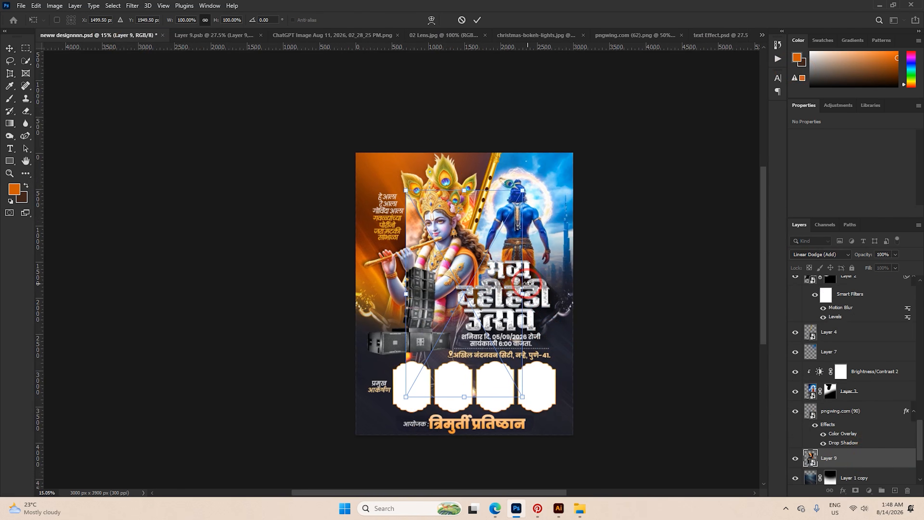
drag(526, 295, 544, 294)
drag(517, 294, 581, 375)
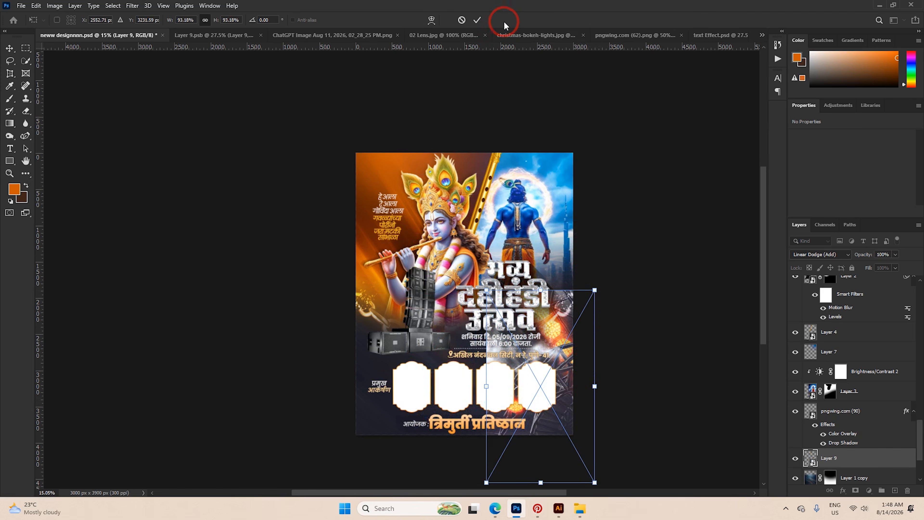
click(476, 23)
Hide the stage-truss layer with a black mask and reveal it along the poster's lower-right edge with a large soft white brush.
scroll(572, 299, down, 3)
scroll(575, 280, up, 4)
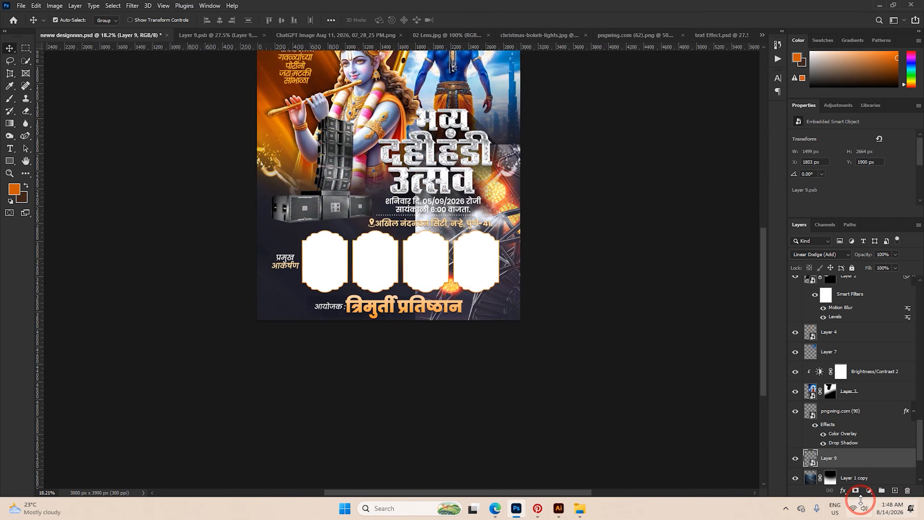
alt+click(856, 491)
key(d)
key(b)
scroll(517, 239, up, 2)
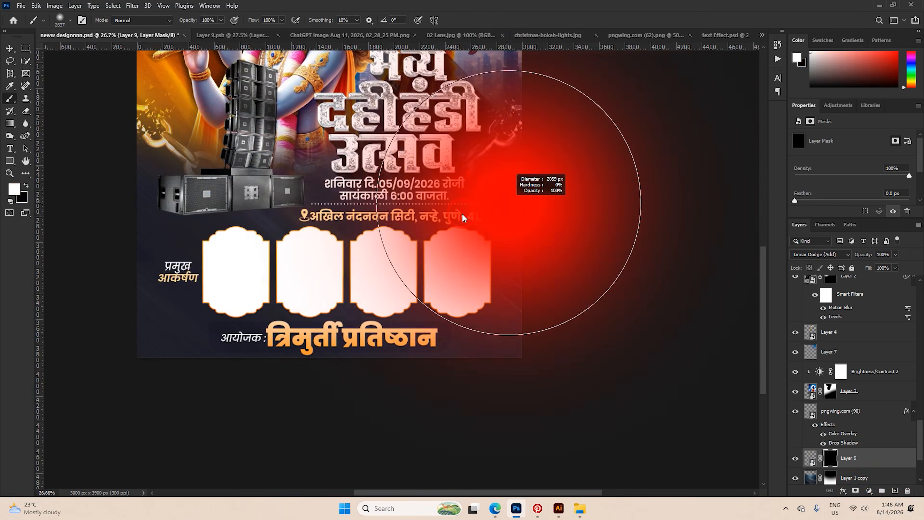
mouse_move(569, 204)
mouse_down()
mouse_move(602, 294)
mouse_move(575, 169)
mouse_up()
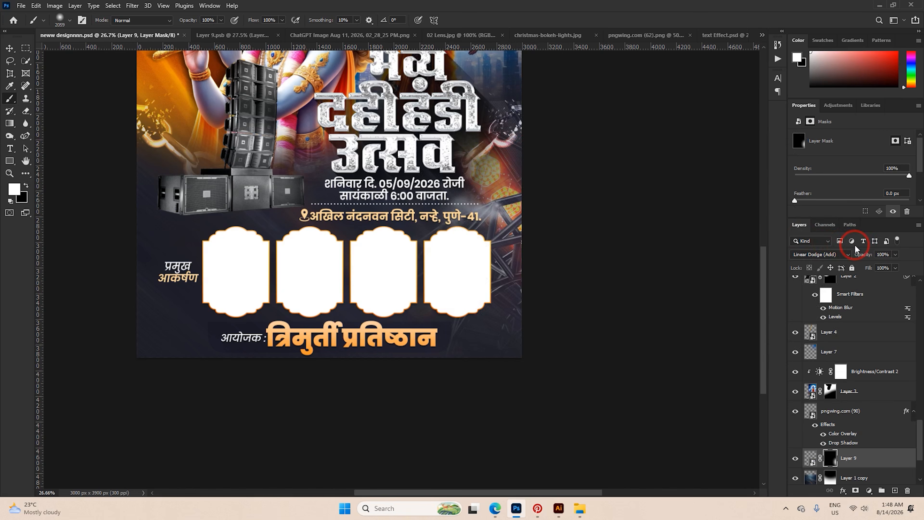
Set the stage-truss layer's opacity to 68% and mask out its lights beside the title and address with a soft black brush.
drag(856, 257, 849, 258)
key(x)
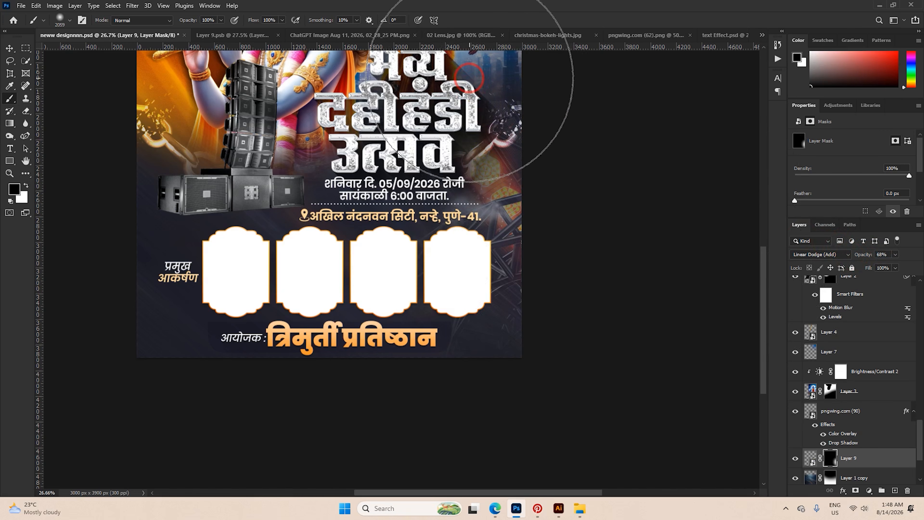
drag(469, 71, 498, 82)
scroll(619, 243, down, 2)
scroll(581, 159, up, 3)
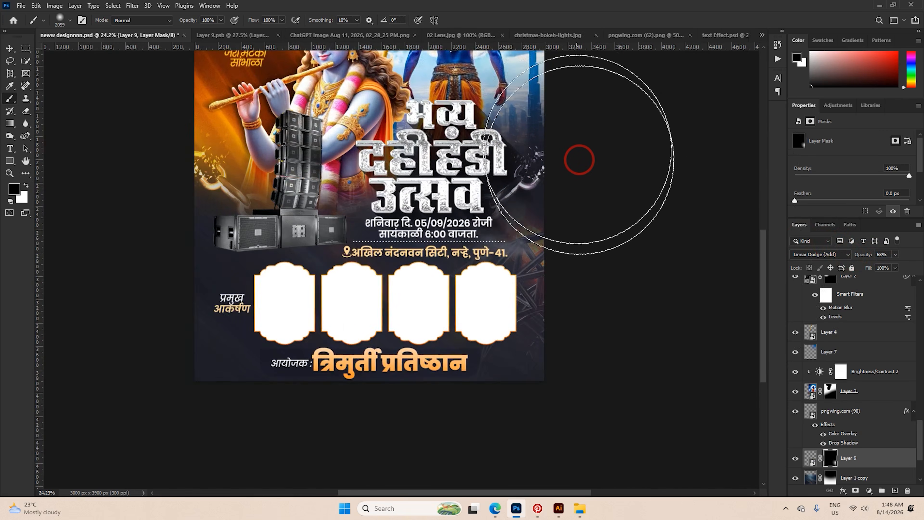
drag(515, 238, 434, 253)
Refine the truss mask, revealing metalwork beside the fourth white frame in white and hiding the lamps below the right chain in black.
key(x)
mouse_move(525, 286)
mouse_down()
mouse_move(538, 293)
mouse_move(538, 209)
mouse_up()
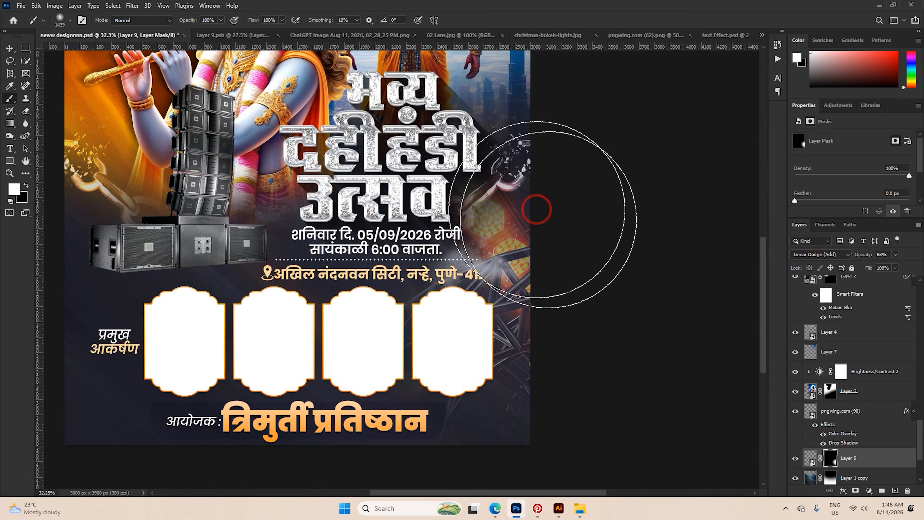
key(x)
mouse_move(440, 186)
mouse_down()
mouse_move(432, 169)
mouse_move(398, 239)
mouse_move(444, 191)
mouse_move(483, 170)
mouse_move(553, 159)
mouse_up()
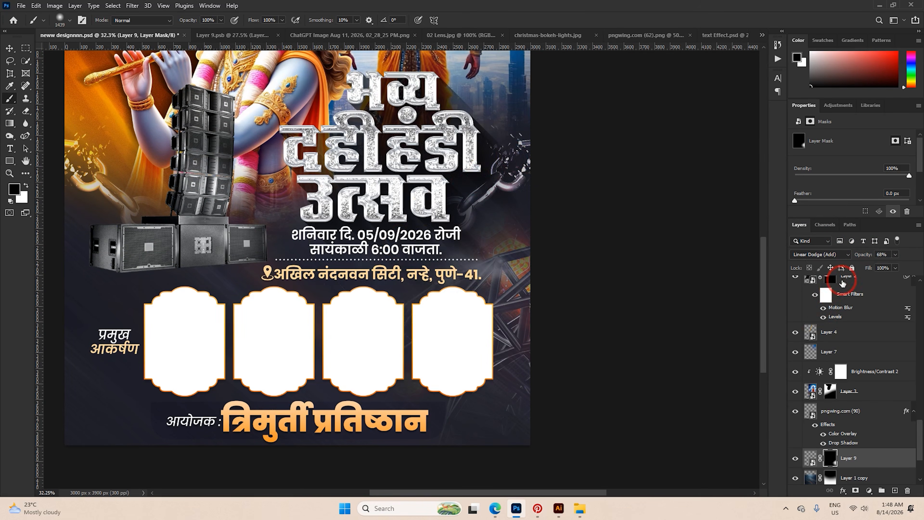
Change the stage-truss layer's blend mode to Screen.
click(842, 259)
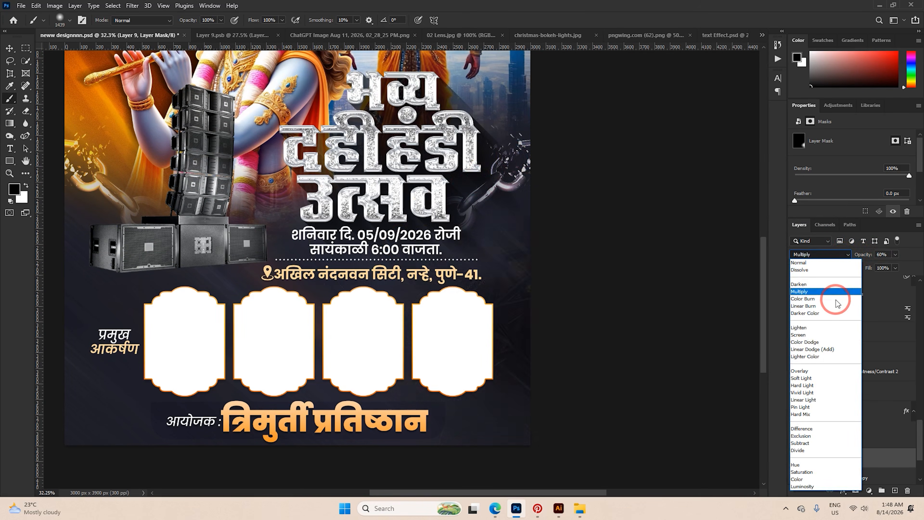
click(833, 335)
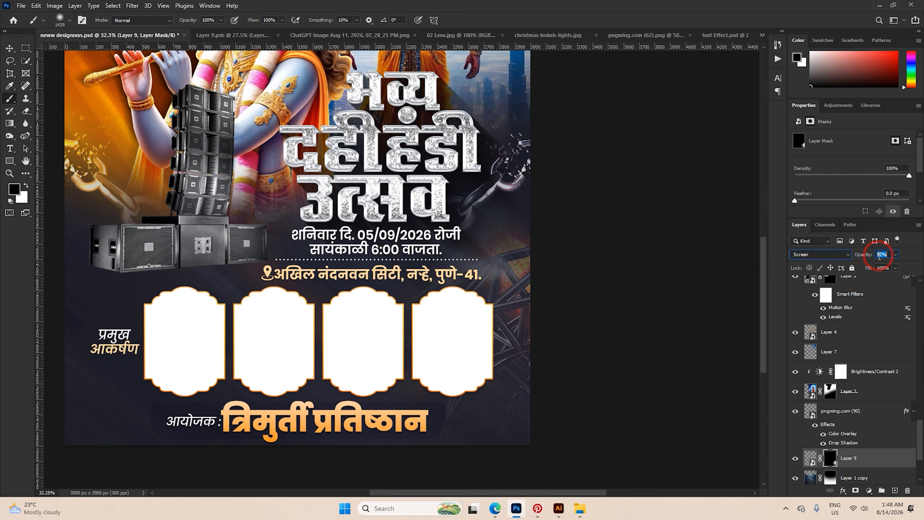
Set the stage-truss layer's opacity to 100% and switch to the Move tool.
text(100)
key(Return)
click(9, 48)
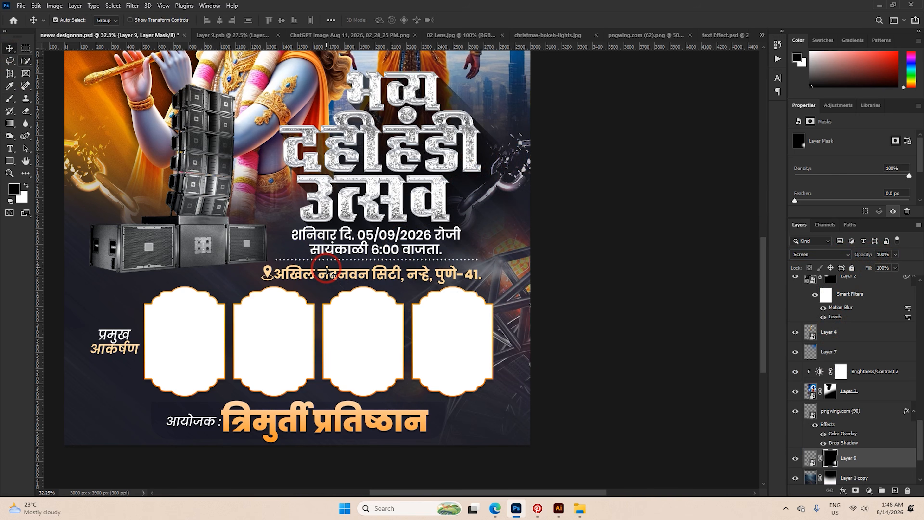
scroll(327, 267, down, 5)
Switch to Edge to check the published Dahi Handi poster on Instagram, and return to Photoshop to compare the poster design.
click(495, 509)
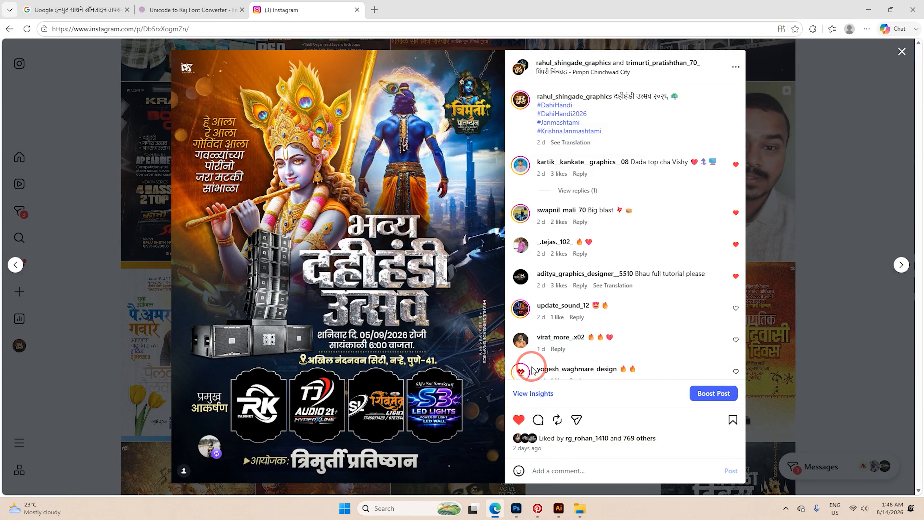
mouse_move(532, 370)
click(516, 508)
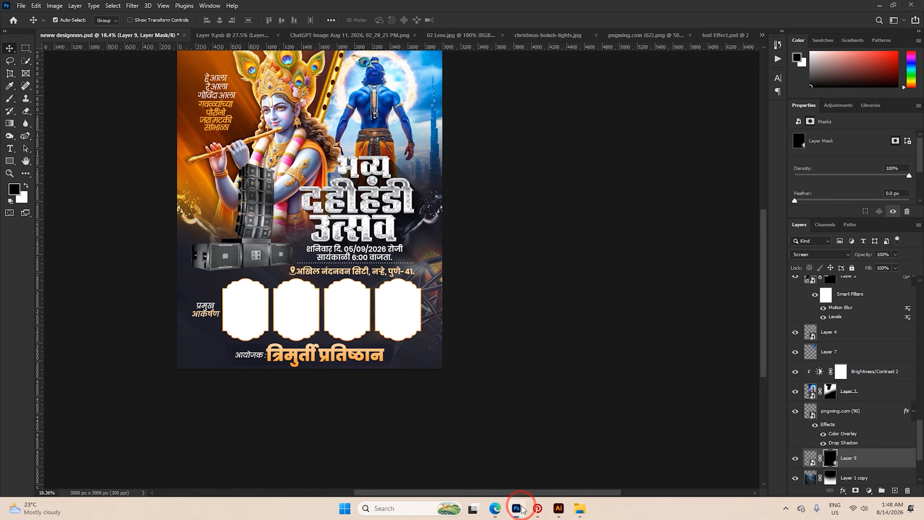
scroll(492, 369, down, 3)
scroll(374, 153, up, 6)
Close text Effect.psd without saving its changes and bring up the star flare image pngwing.com (62).png.
click(722, 35)
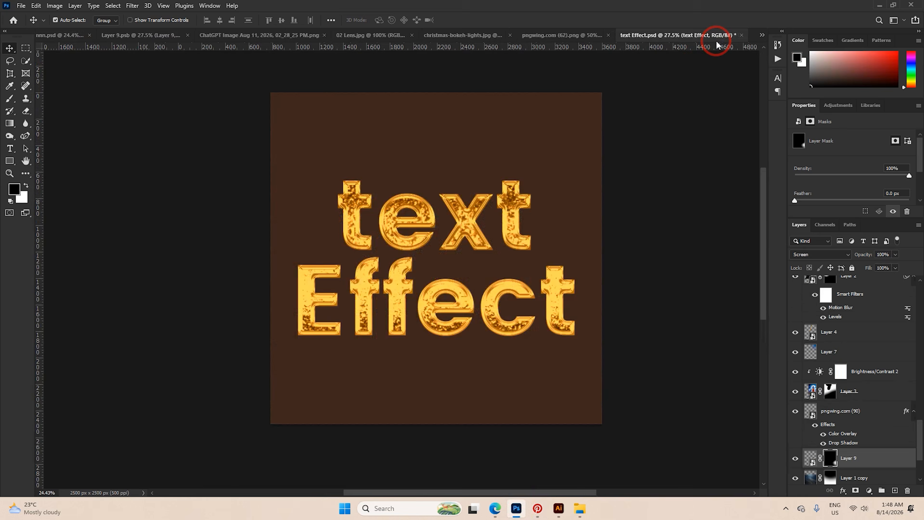
click(742, 35)
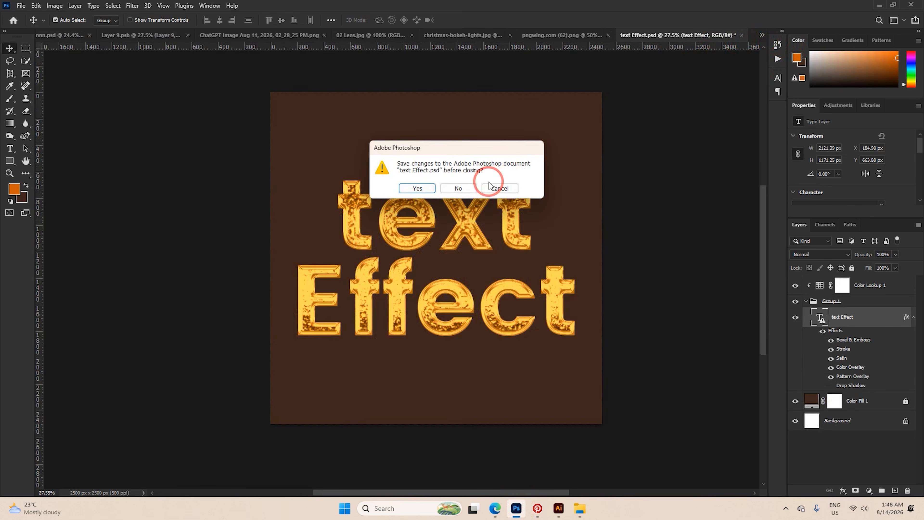
click(457, 186)
click(696, 37)
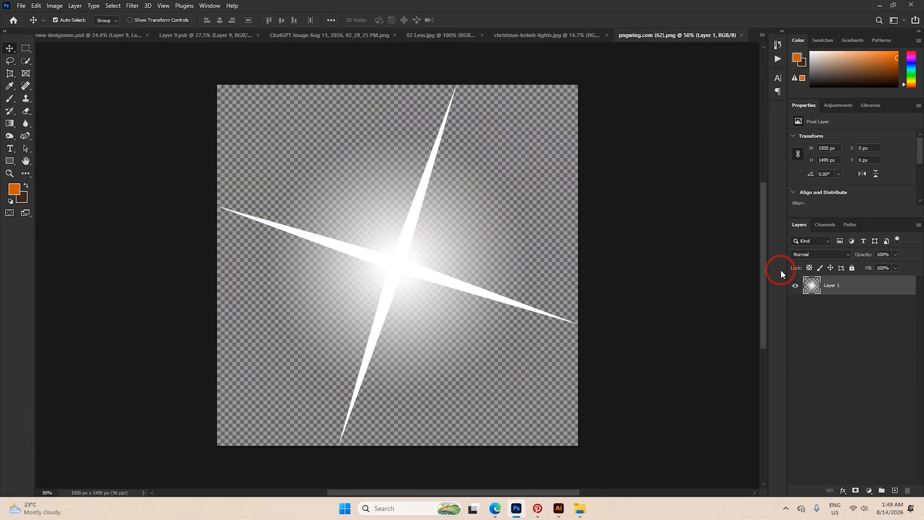
Convert the star flare image's layer to a smart object, copy it and return to the poster document.
right_click(837, 285)
click(787, 223)
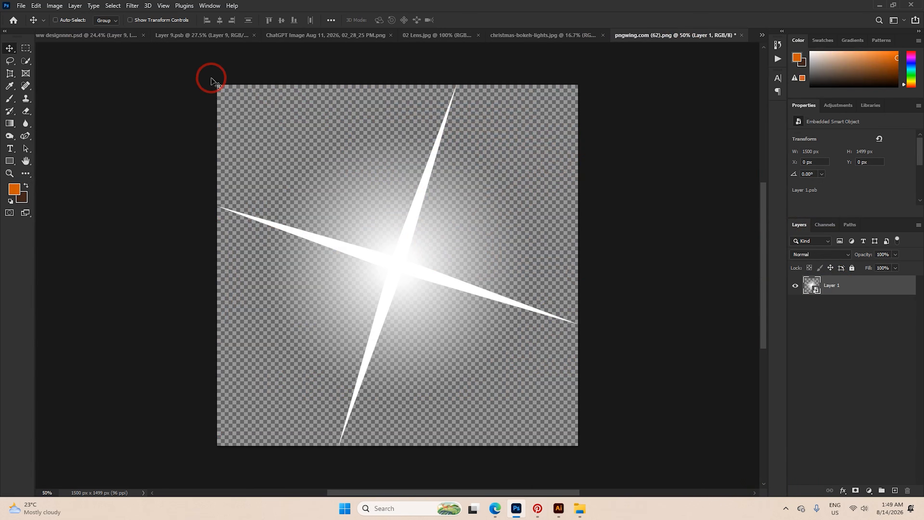
drag(99, 39, 229, 117)
Paste the star flare above Layer 8, scale it to about 1022 × 1022 px and place it at the poster's upper-left corner.
scroll(855, 342, up, 5)
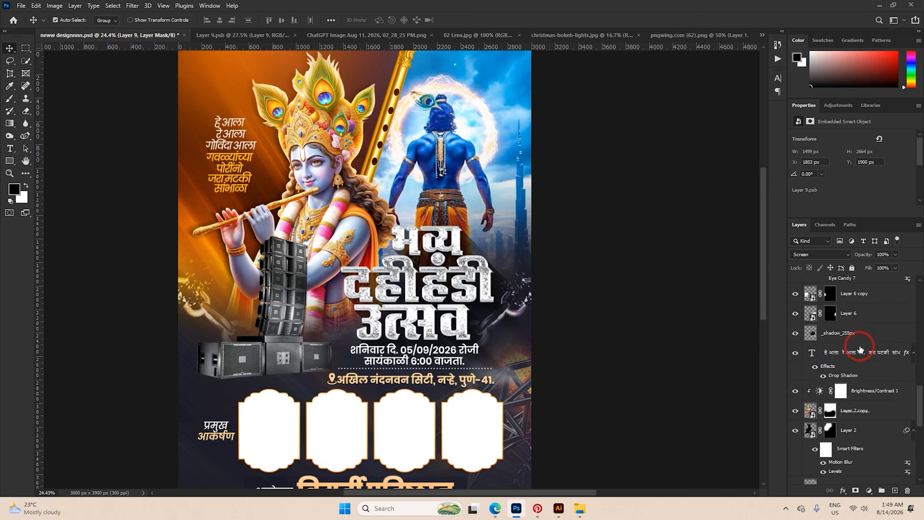
drag(917, 389, 915, 295)
click(867, 288)
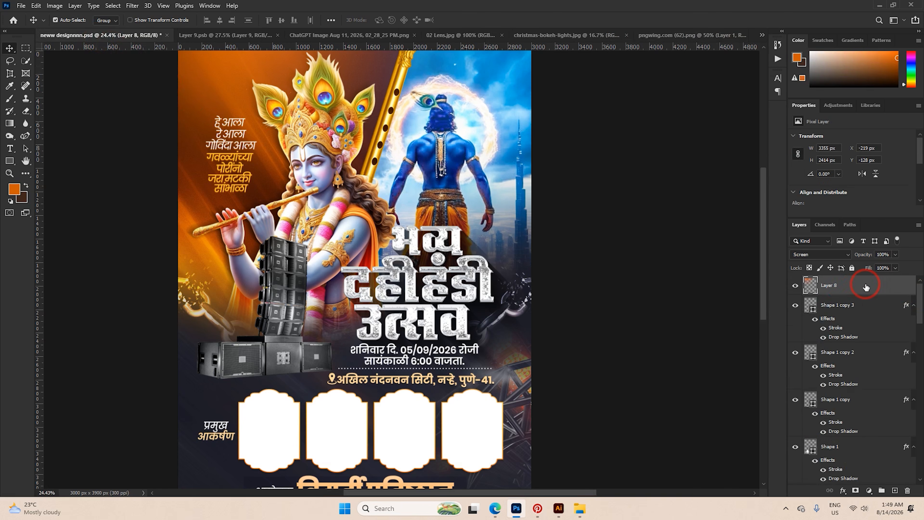
key(ctrl+v)
key(ctrl+t)
drag(369, 264, 233, 81)
drag(302, 94, 267, 103)
click(477, 21)
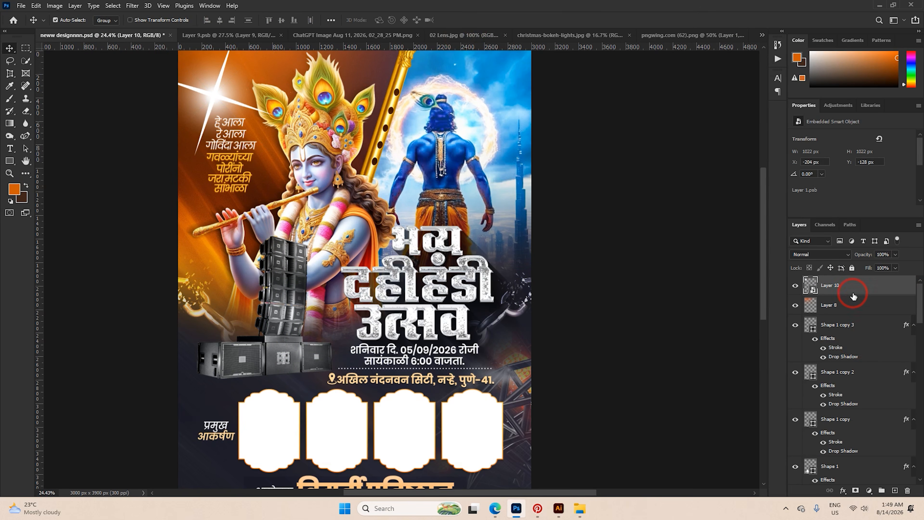
Reorder the star flare layer to sit directly above Layer 5 and set its blend mode to Overlay.
drag(851, 292, 836, 426)
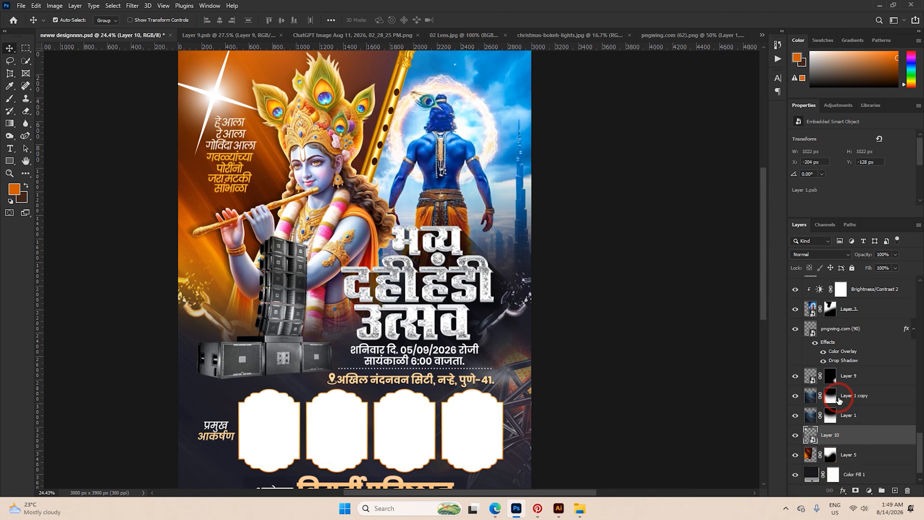
click(825, 252)
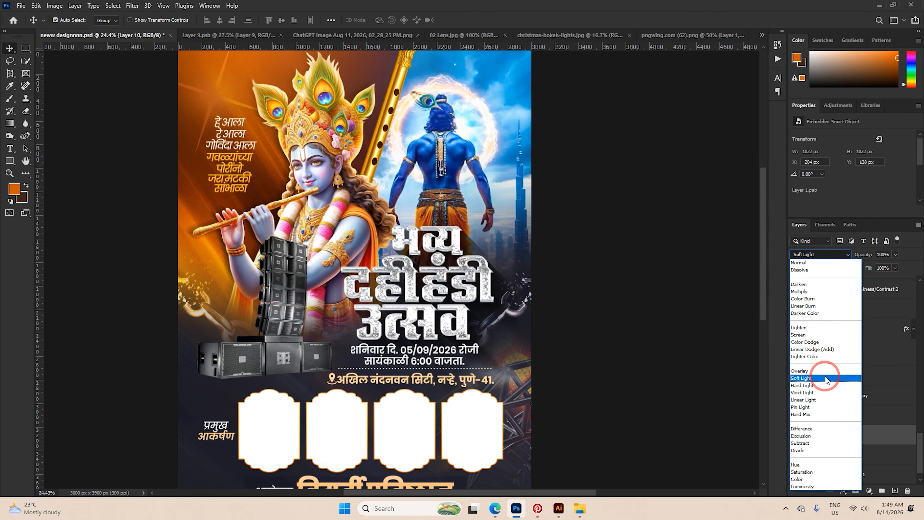
click(825, 370)
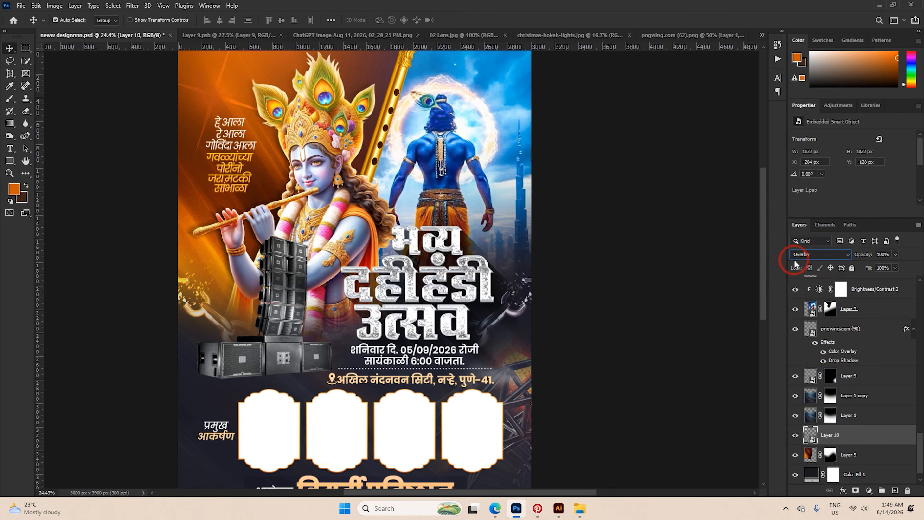
click(804, 254)
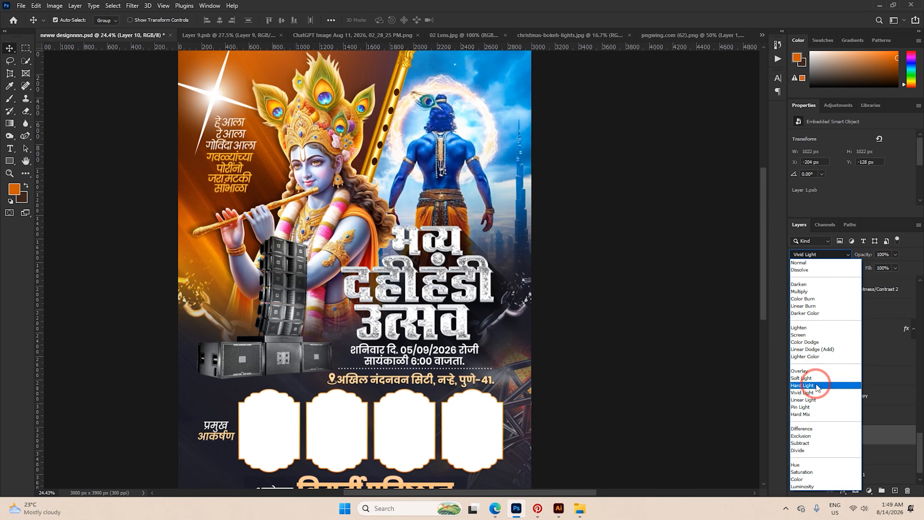
click(816, 374)
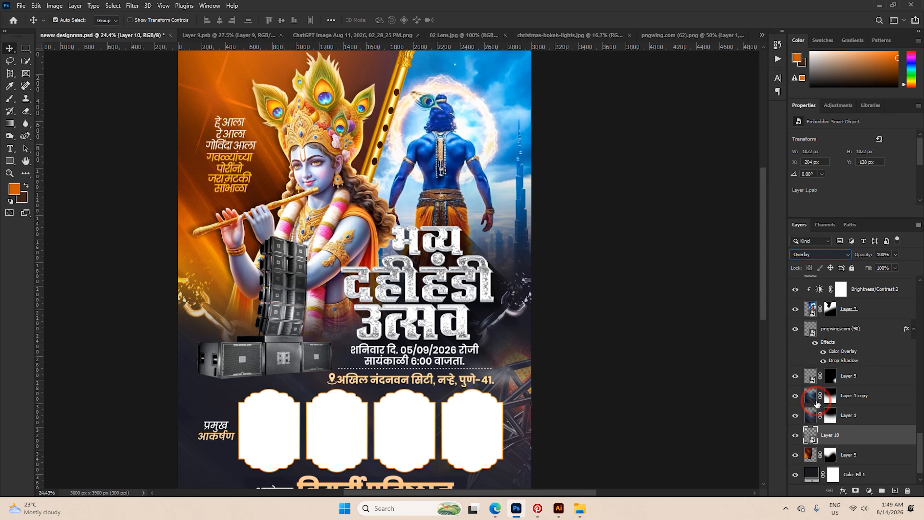
Duplicate the star flare layer, link the copy with the original and reduce their opacity to 66%.
key(ctrl+j)
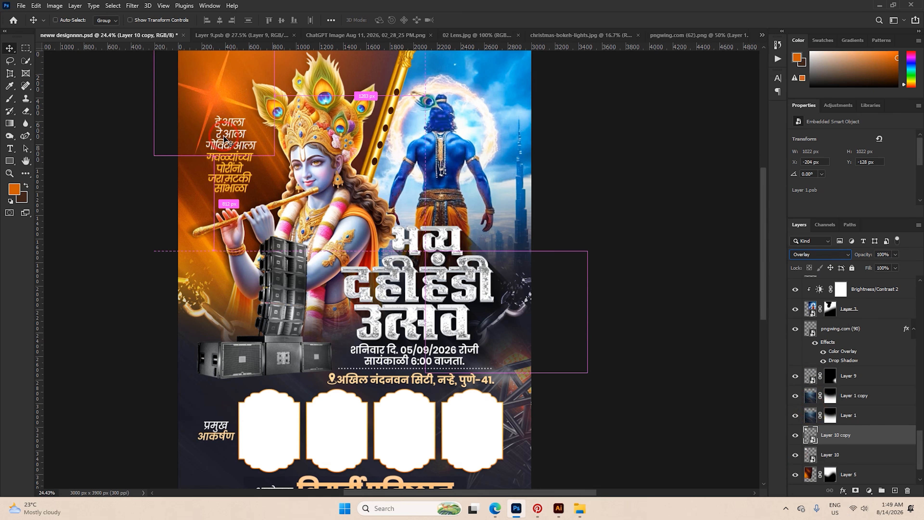
ctrl+click(839, 455)
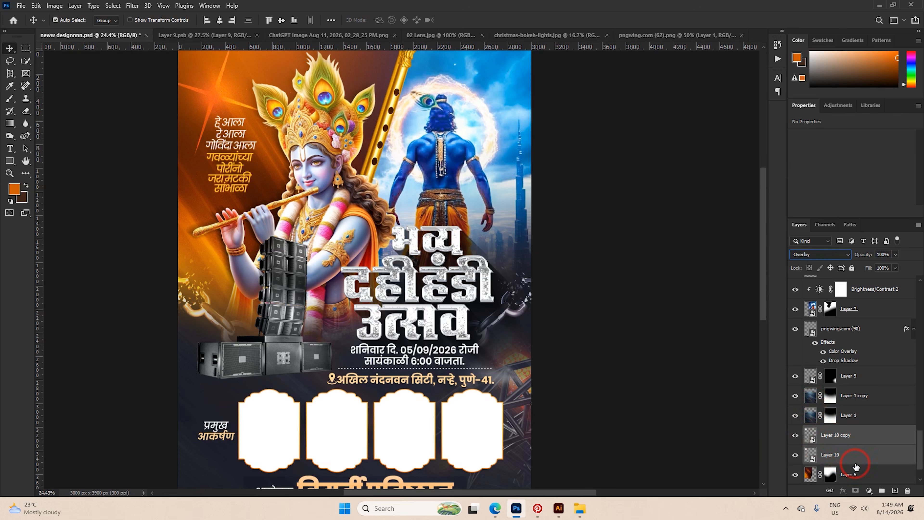
scroll(572, 310, down, 2)
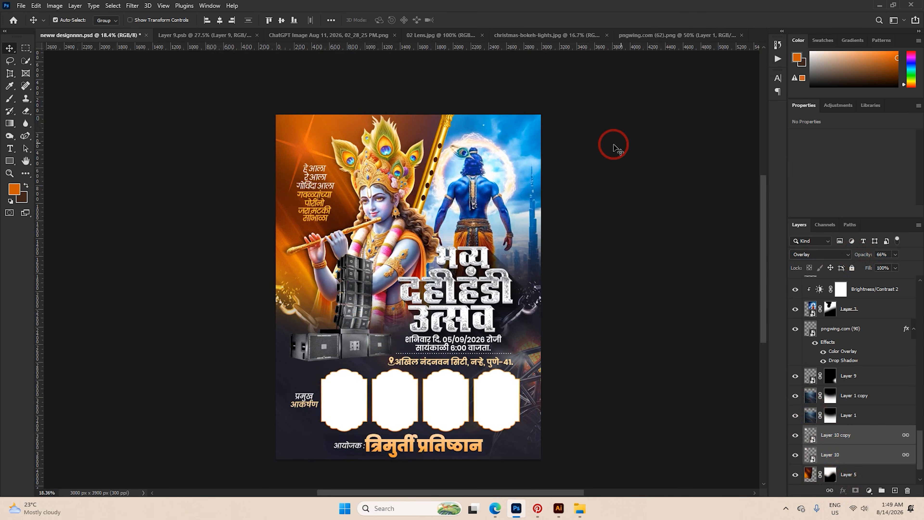
scroll(614, 148, up, 3)
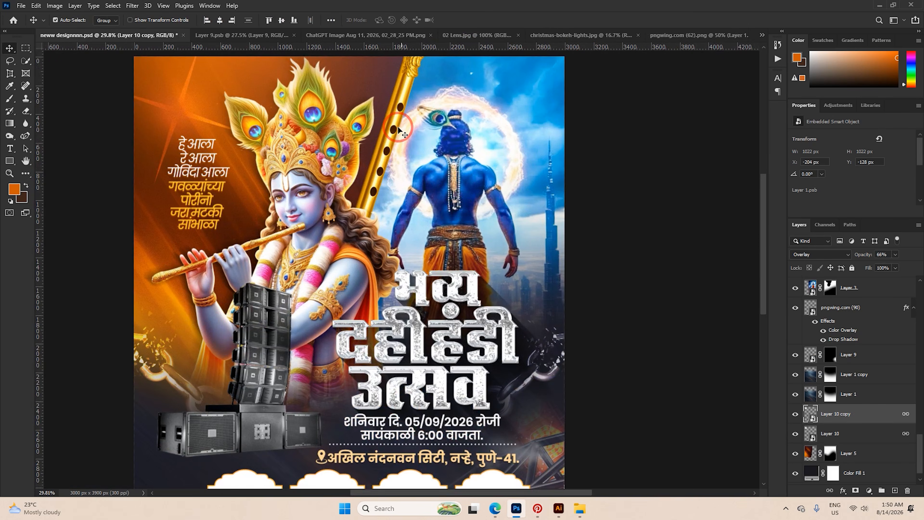
Close the star flare source document pngwing.com (62).png.
click(683, 34)
click(741, 35)
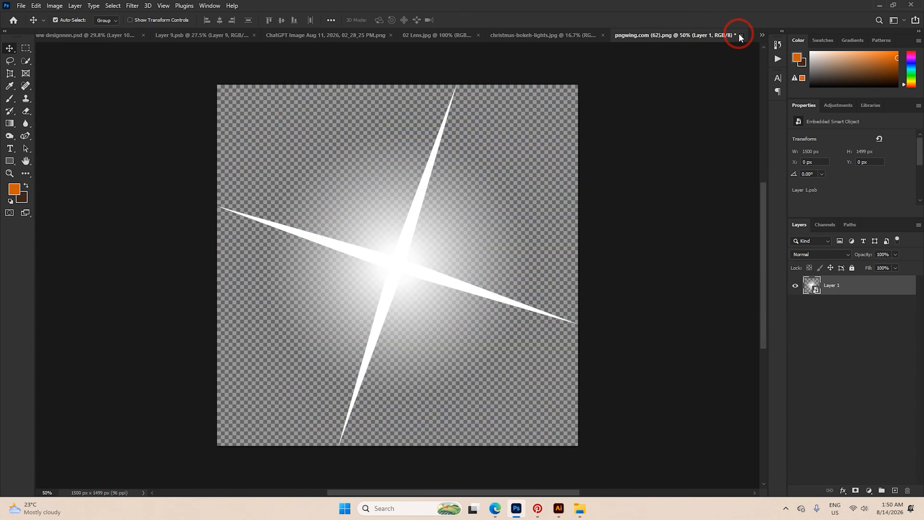
click(458, 185)
Unlock the background layer of christmas-bokeh-lights.jpg, copy the whole image and return to the poster document.
click(633, 38)
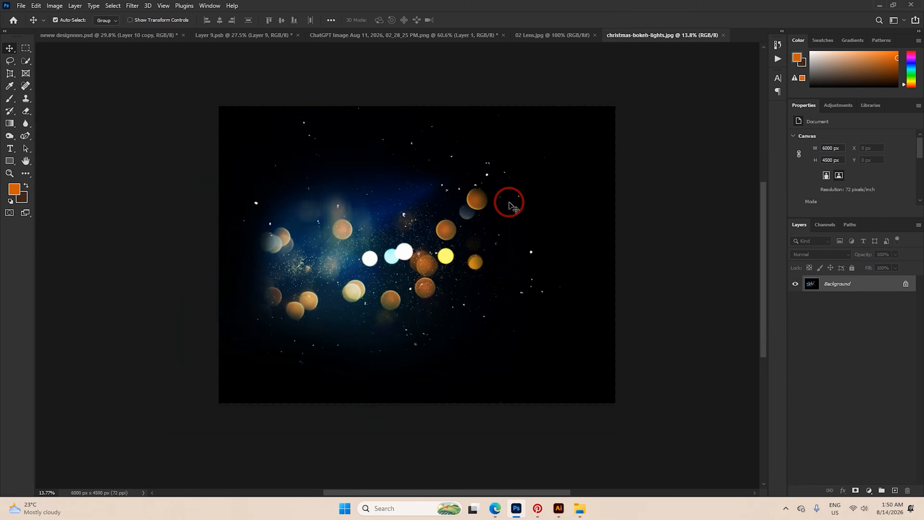
click(904, 284)
right_click(898, 286)
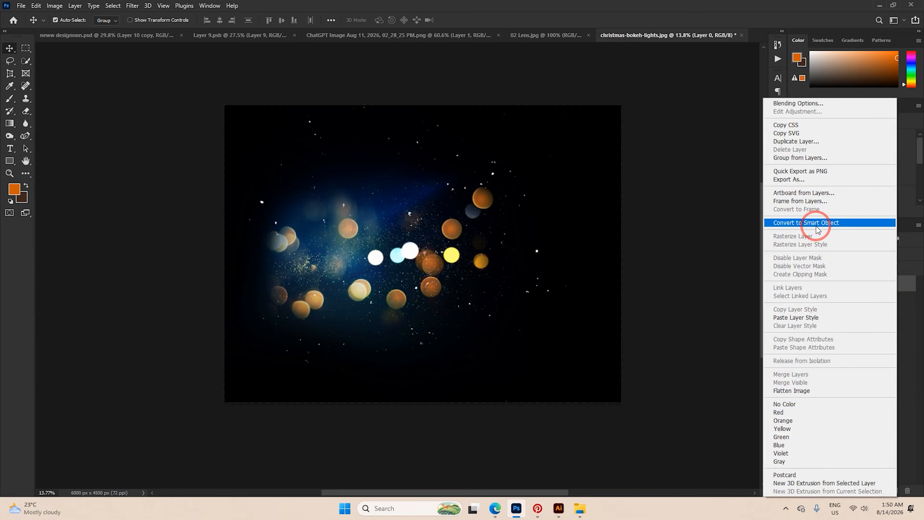
click(511, 232)
key(ctrl)
click(61, 33)
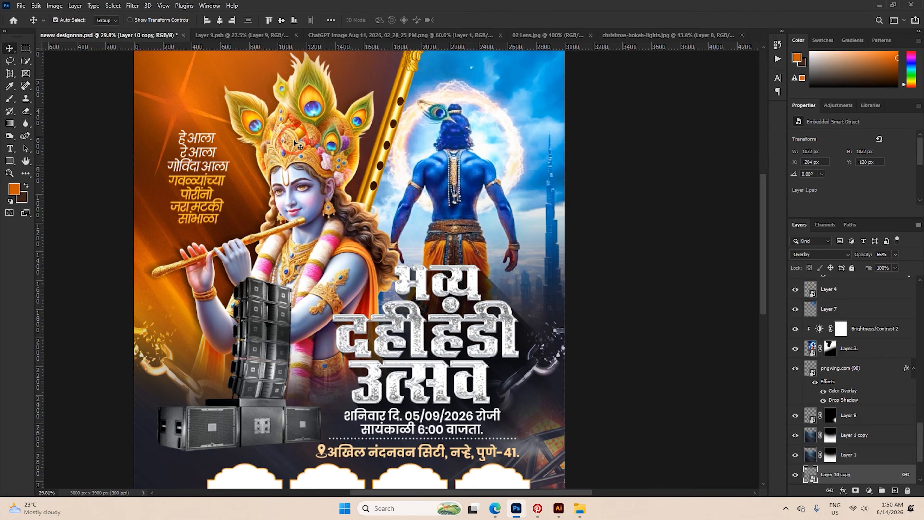
Paste the bokeh image above Layer 8, scale it to about 44.5% and place it over the poster's upper-left edge.
scroll(193, 113, down, 3)
scroll(838, 333, down, 6)
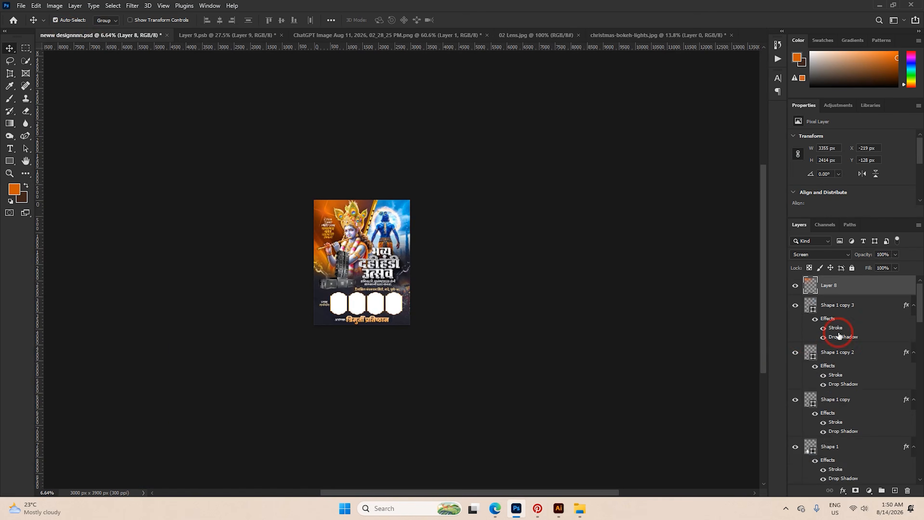
drag(919, 307, 918, 283)
scroll(409, 307, up, 6)
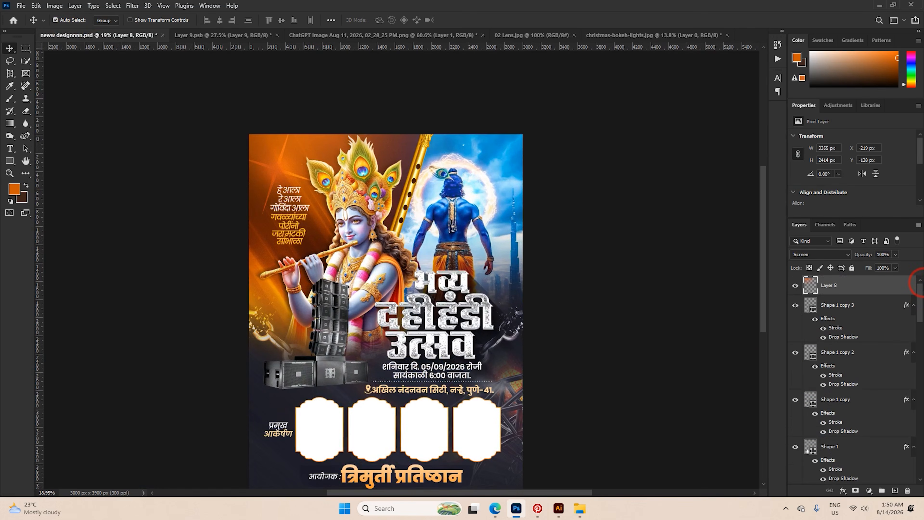
key(ctrl+v)
key(ctrl+t)
drag(478, 305, 287, 155)
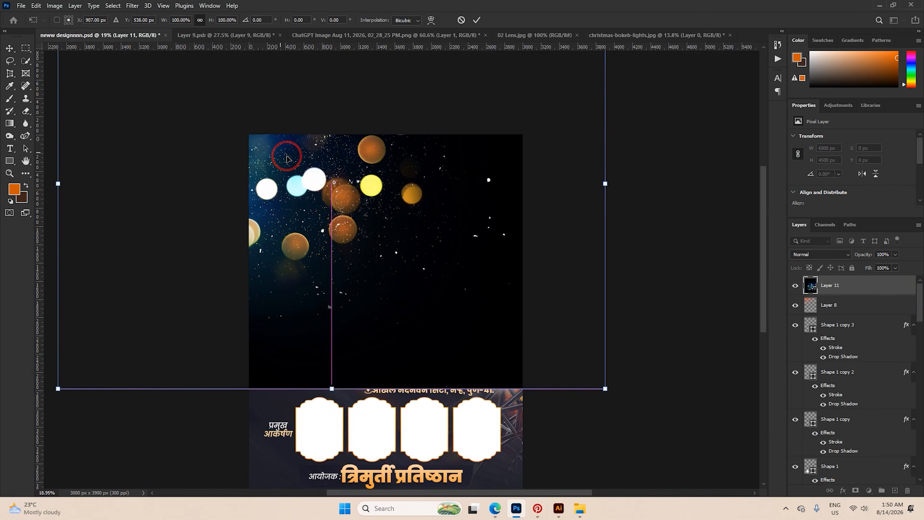
drag(618, 187, 345, 214)
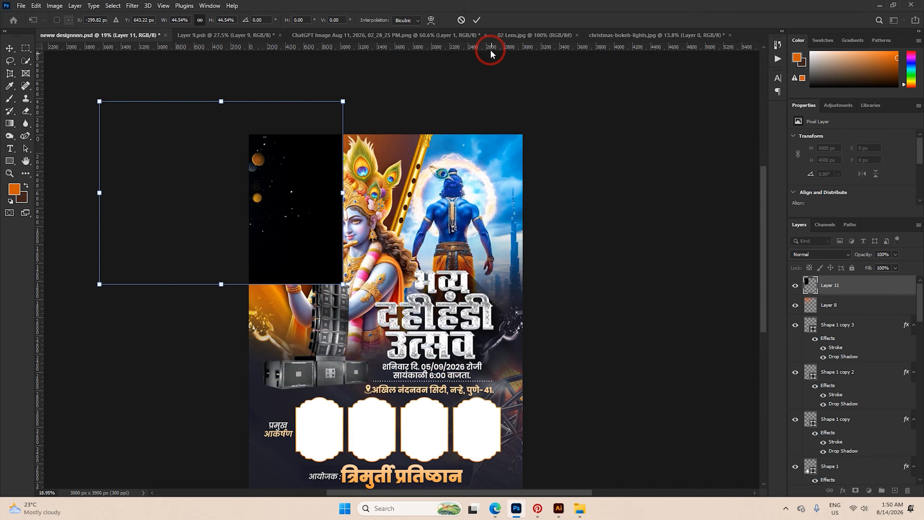
click(477, 20)
Set the bokeh layer's blend mode to Screen, and rotate and enlarge it to about 3070 × 2478 px around the poster's upper-left corner.
click(820, 254)
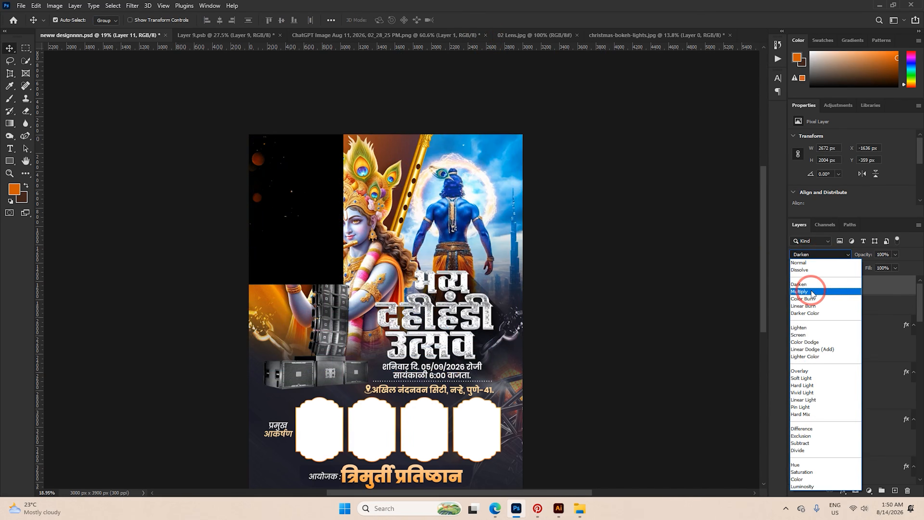
click(808, 327)
key(ctrl+t)
drag(296, 207, 305, 187)
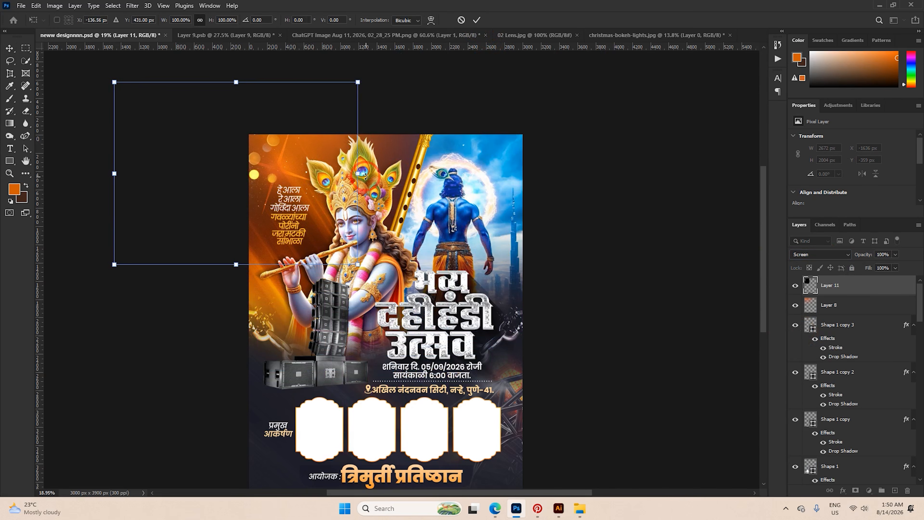
drag(379, 99, 358, 117)
click(476, 21)
drag(277, 147, 254, 186)
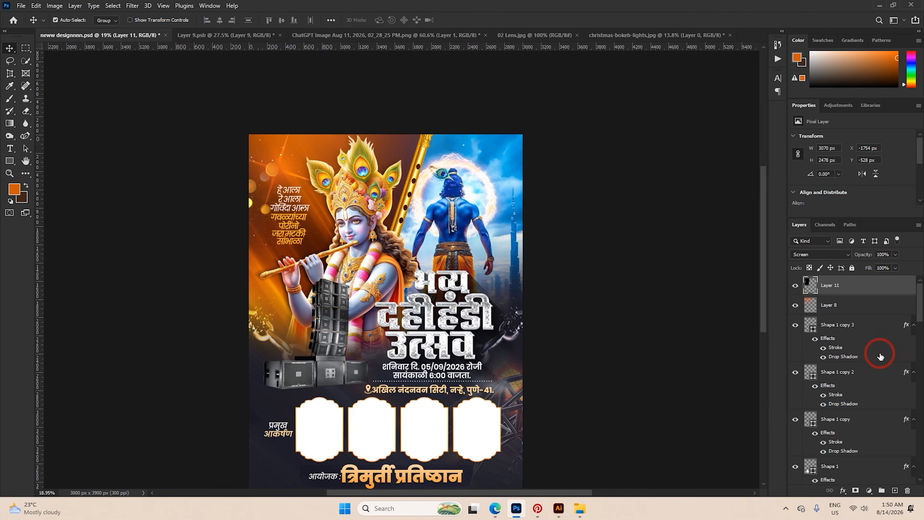
alt+click(853, 491)
key(b)
alt+scroll(233, 182, up, 5)
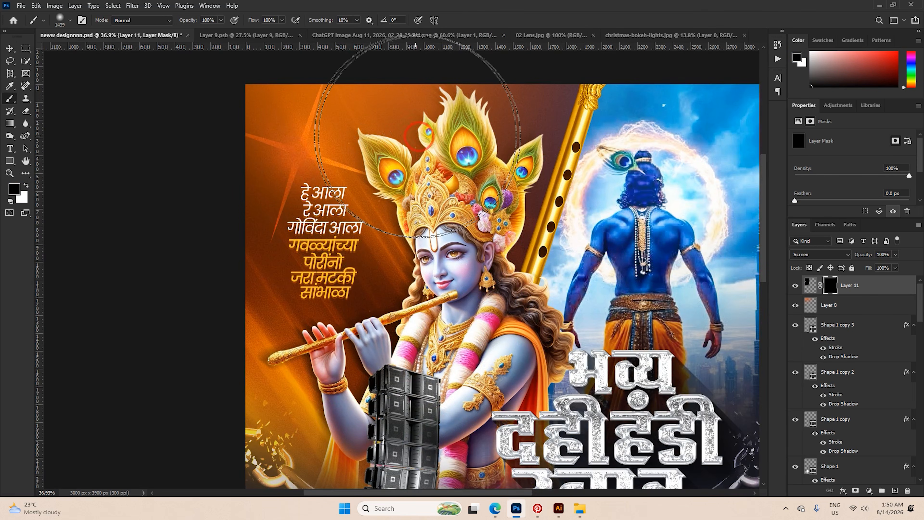
alt+scroll(410, 207, down, 2)
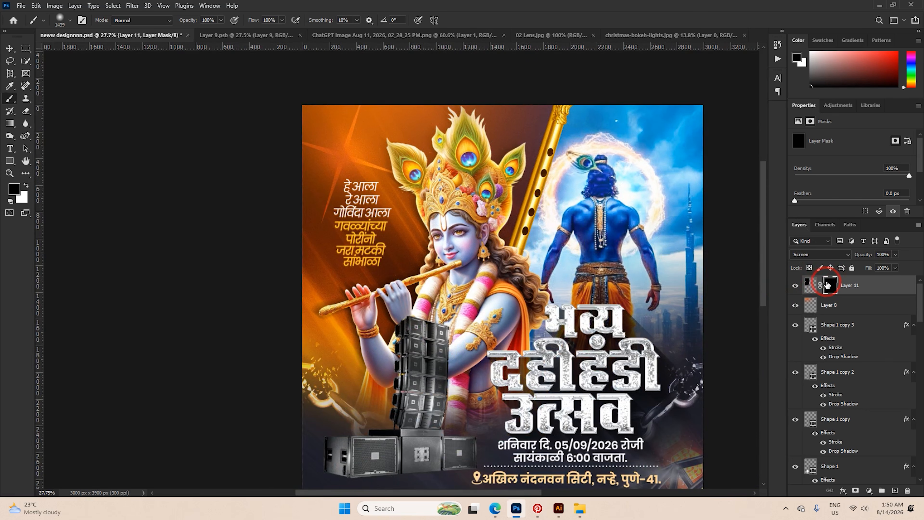
shift+click(827, 285)
alt+scroll(524, 169, up, 3)
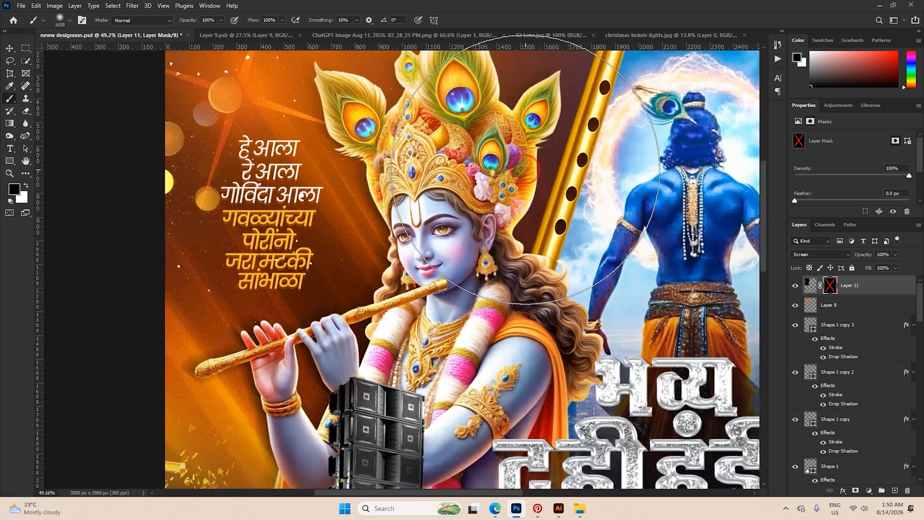
alt+scroll(524, 169, down, 3)
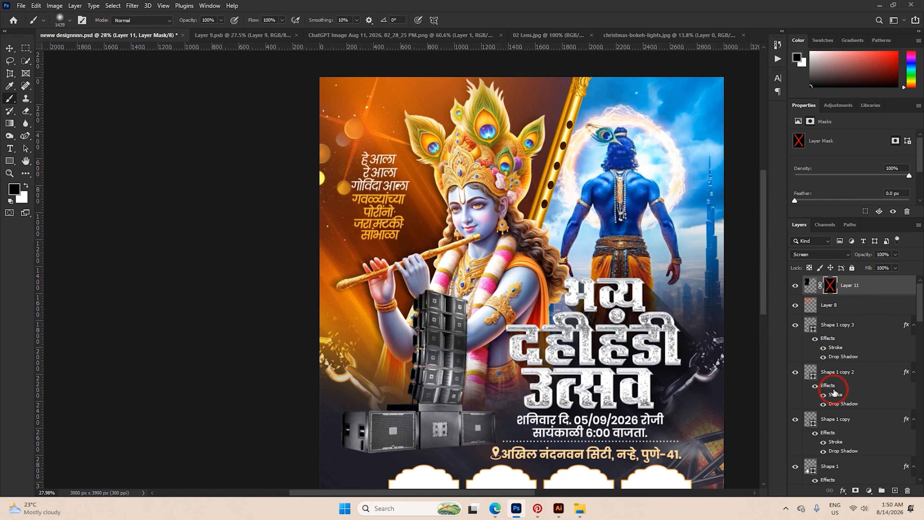
right_click(836, 288)
click(846, 306)
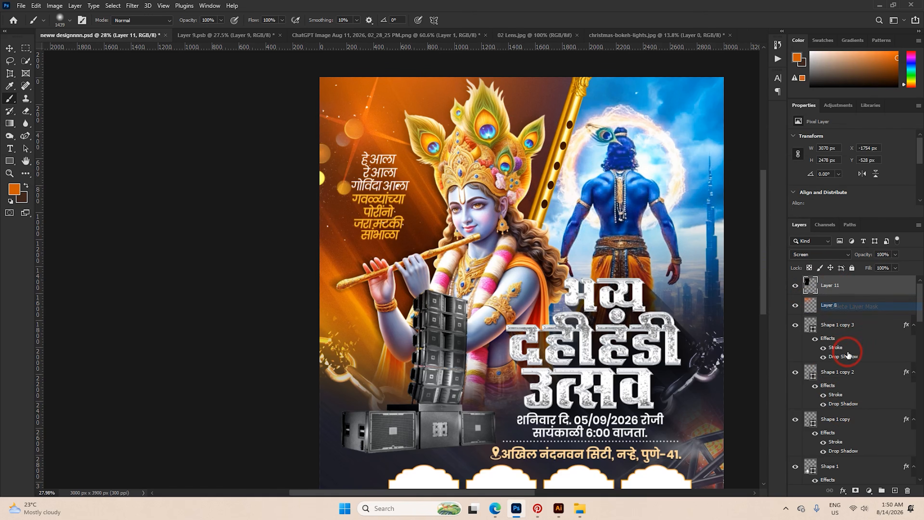
Add a black mask to the bokeh layer and reveal the lights along the poster's upper-left edge with a large soft white brush.
alt+click(854, 490)
alt+drag(339, 161, 320, 165)
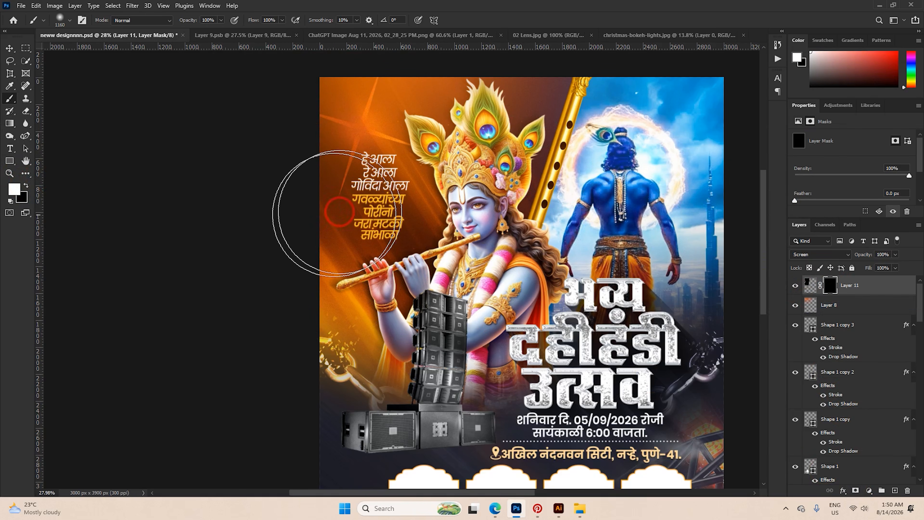
mouse_move(386, 189)
mouse_down()
mouse_move(316, 132)
mouse_move(327, 104)
mouse_move(290, 200)
mouse_move(292, 232)
mouse_up()
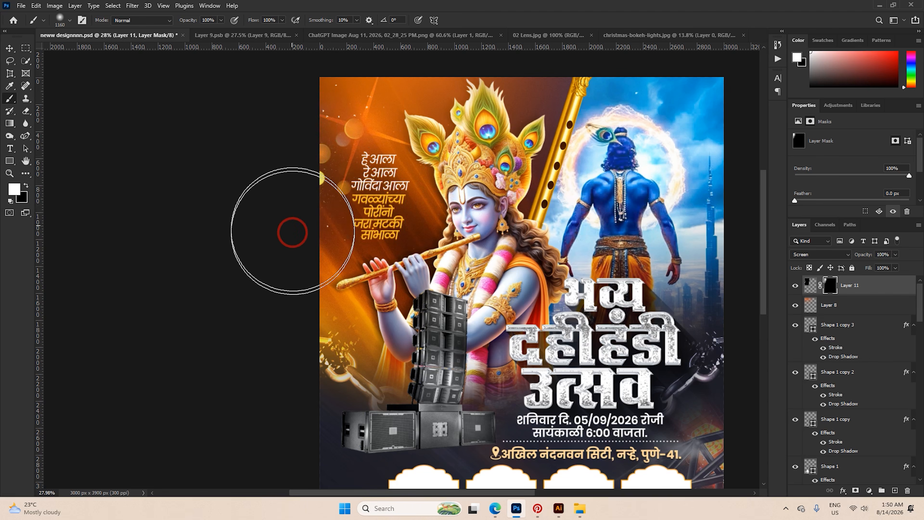
key(v)
alt+scroll(291, 153, down, 5)
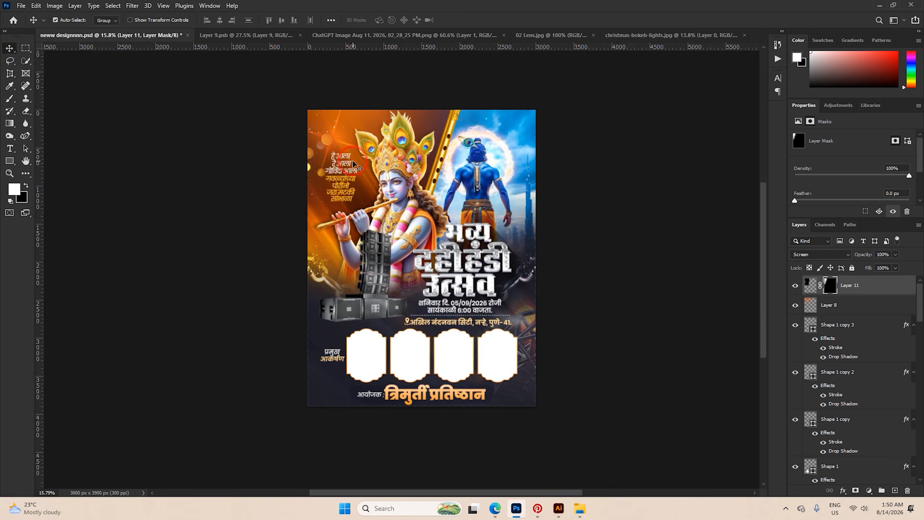
Duplicate the masked bokeh layer, flip the copy horizontally, move it over the poster's right edge and enlarge it to about 3640 × 2938 px.
key(ctrl+j)
key(ctrl+t)
right_click(321, 140)
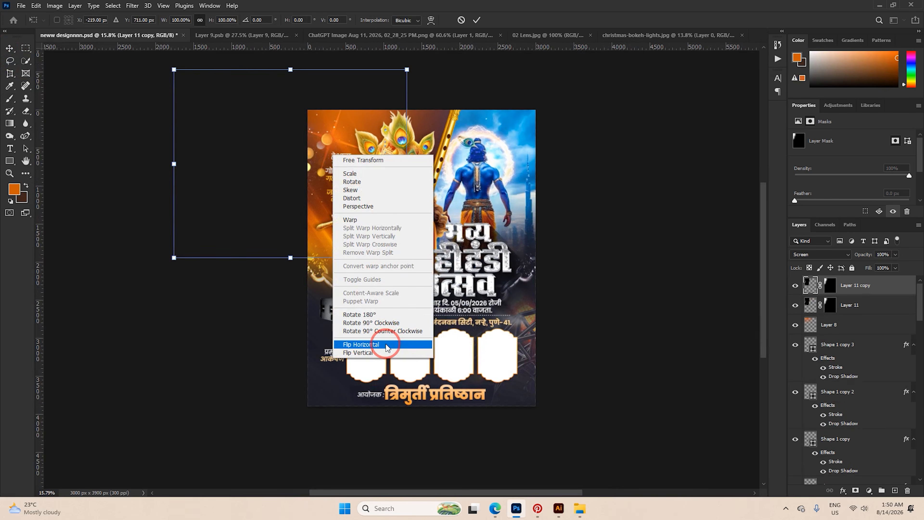
click(364, 344)
drag(329, 210, 586, 414)
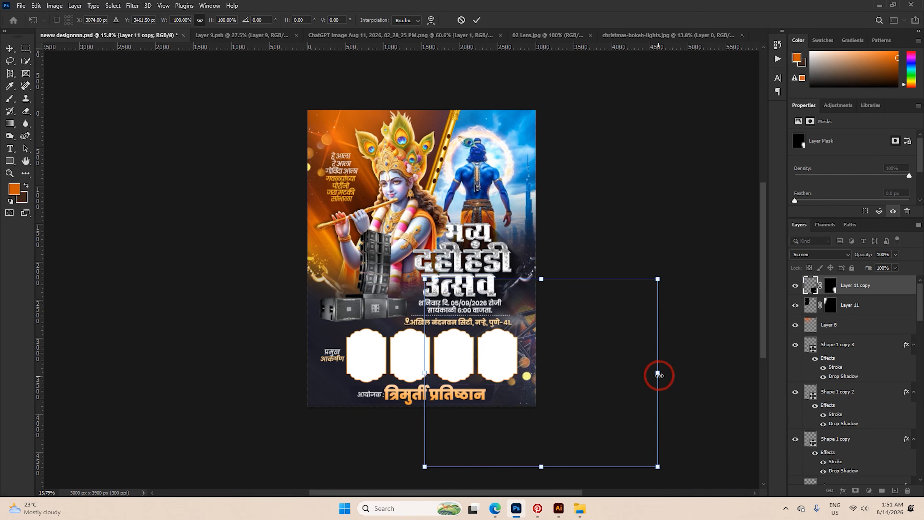
drag(659, 375, 681, 376)
drag(614, 375, 633, 247)
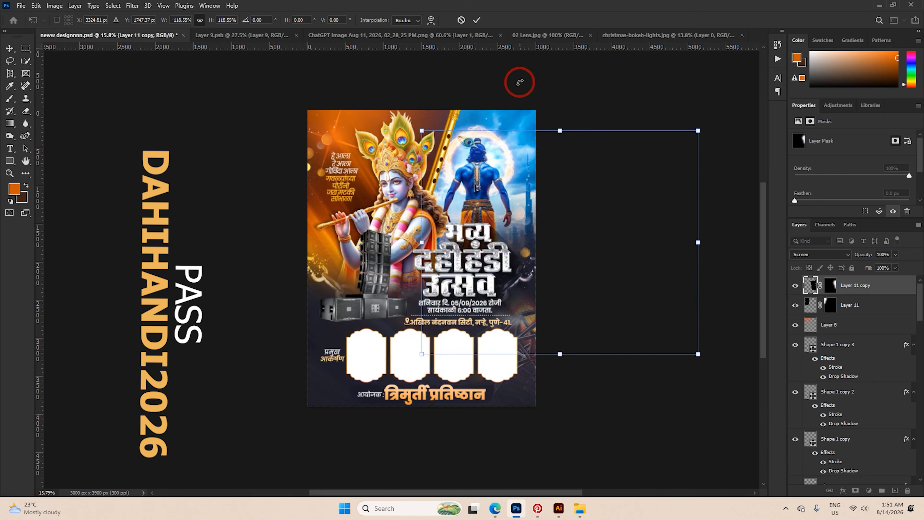
drag(532, 187, 531, 175)
click(476, 21)
scroll(453, 155, up, 3)
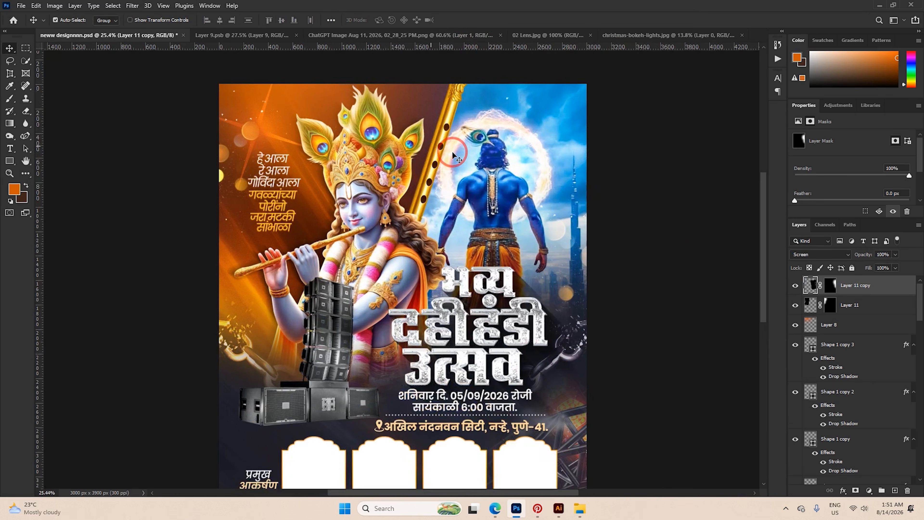
Close christmas-bokeh-lights.jpg without saving it.
click(648, 35)
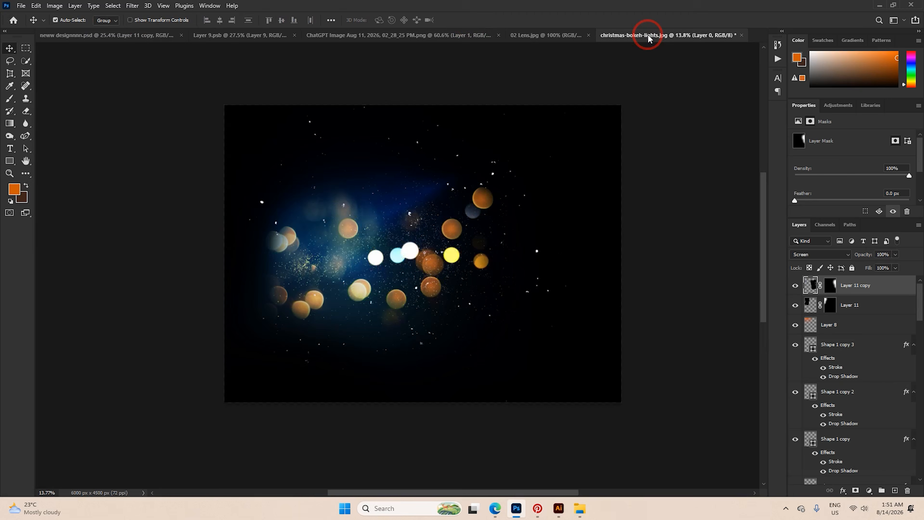
click(741, 35)
click(459, 190)
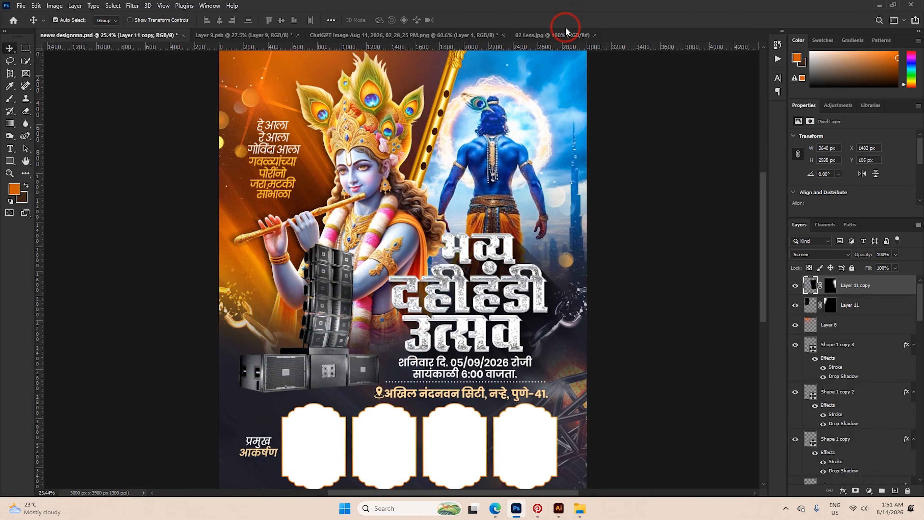
Unlock the background layer of 02 Lens.jpg, copy the whole flare image and return to the poster document.
click(555, 36)
scroll(485, 219, down, 2)
scroll(569, 263, up, 3)
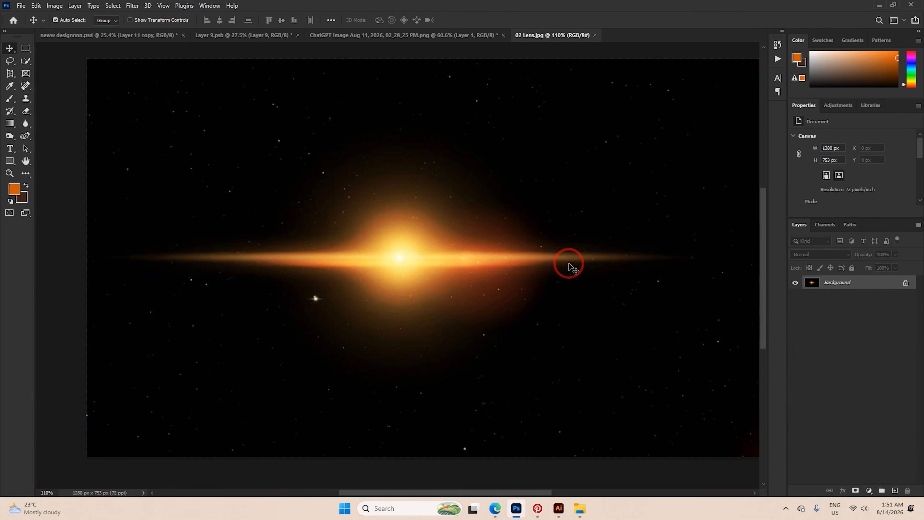
click(905, 283)
click(164, 35)
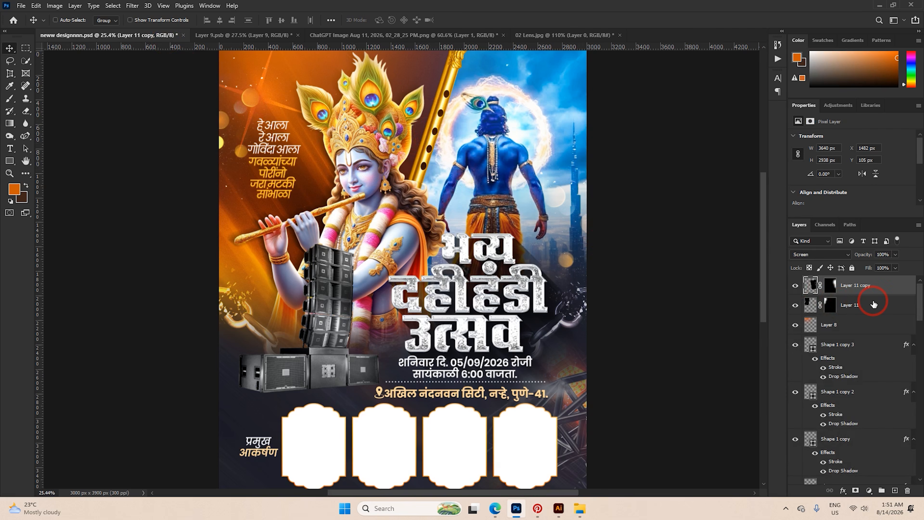
Paste the flare image above Layer 11 copy and set its blend mode to Screen.
key(ctrl+v)
click(808, 255)
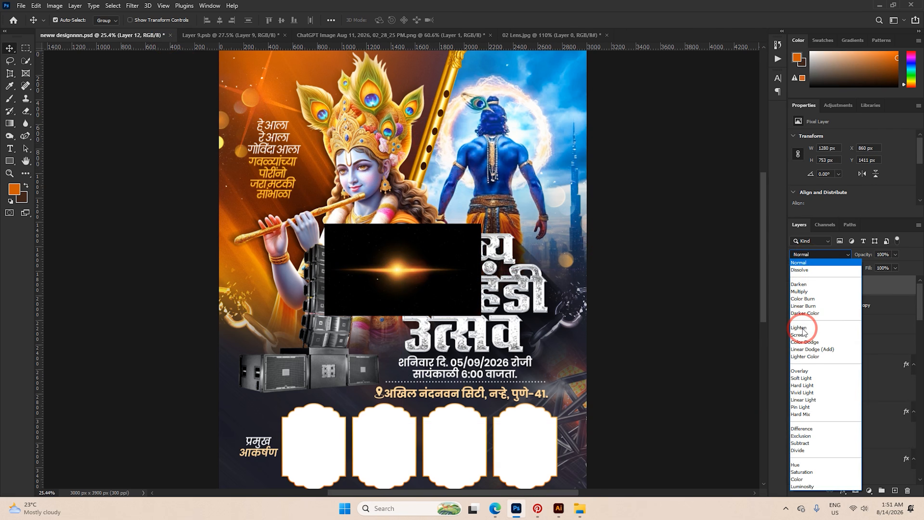
click(804, 335)
Rotate the flare layer to about -70° and move it over the golden flute dividing the orange and blue halves.
key(ctrl+t)
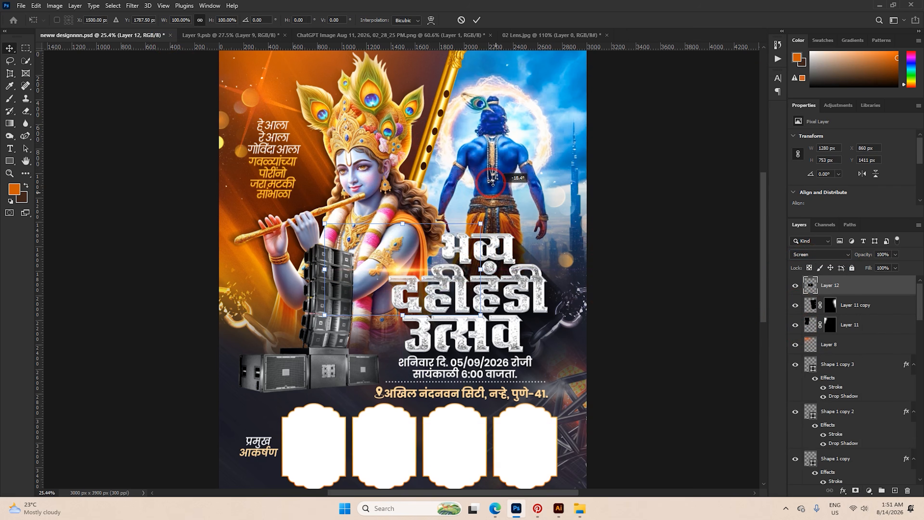
drag(499, 228, 414, 165)
drag(385, 298, 397, 188)
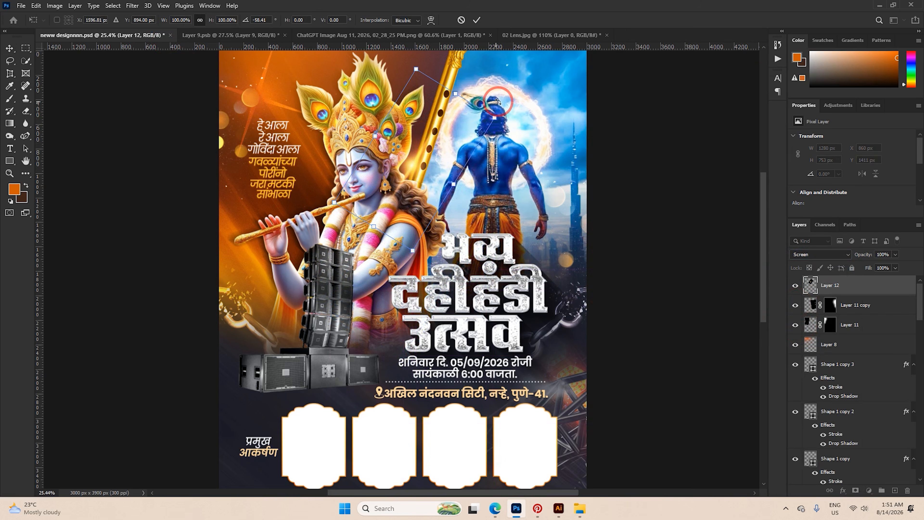
drag(504, 105, 494, 90)
drag(434, 129, 498, 198)
Stretch the flare along the golden flute to about 153.7% × 129.1%, tilt it to about -72.7° and apply the transform.
scroll(479, 154, down, 2)
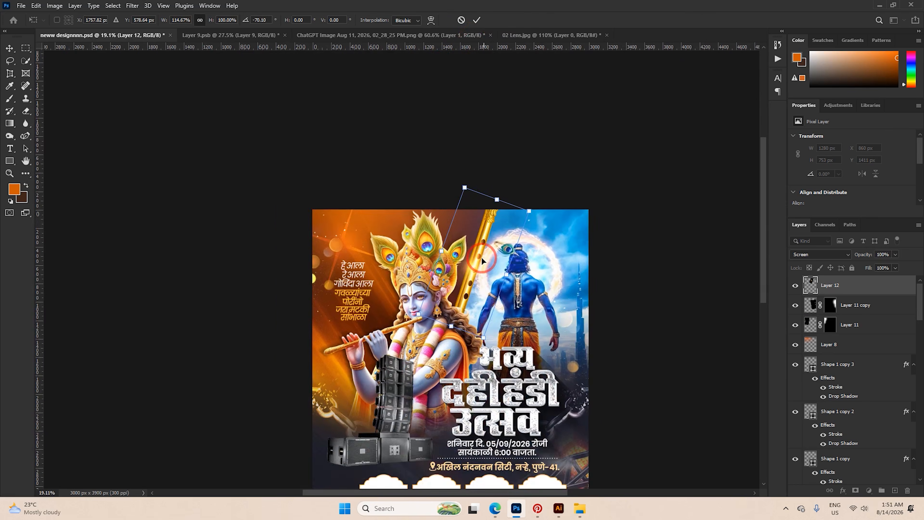
scroll(476, 255, up, 2)
drag(480, 261, 521, 303)
scroll(519, 302, up, 3)
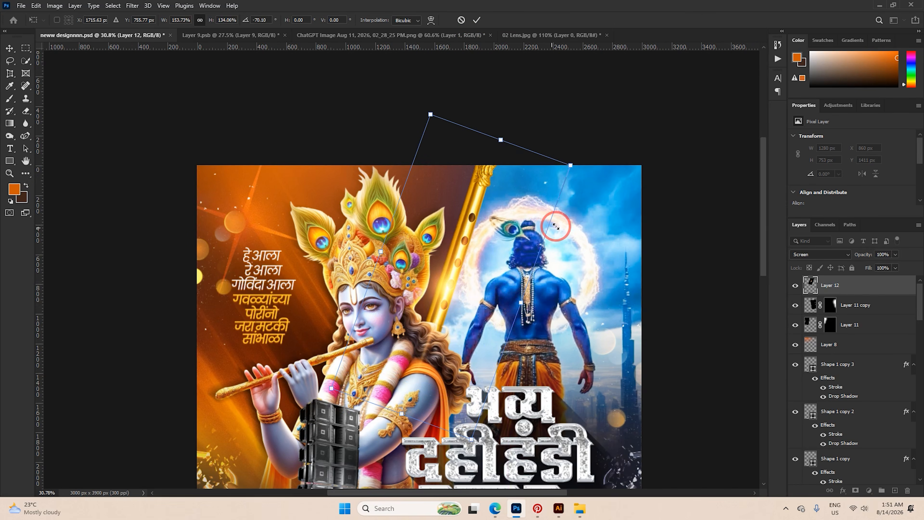
drag(555, 226, 566, 220)
drag(522, 298, 509, 296)
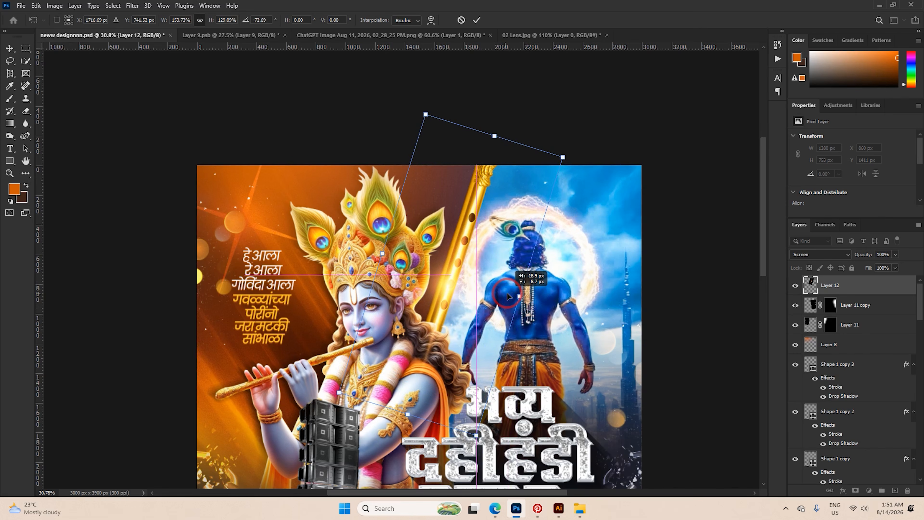
click(477, 20)
scroll(455, 178, down, 5)
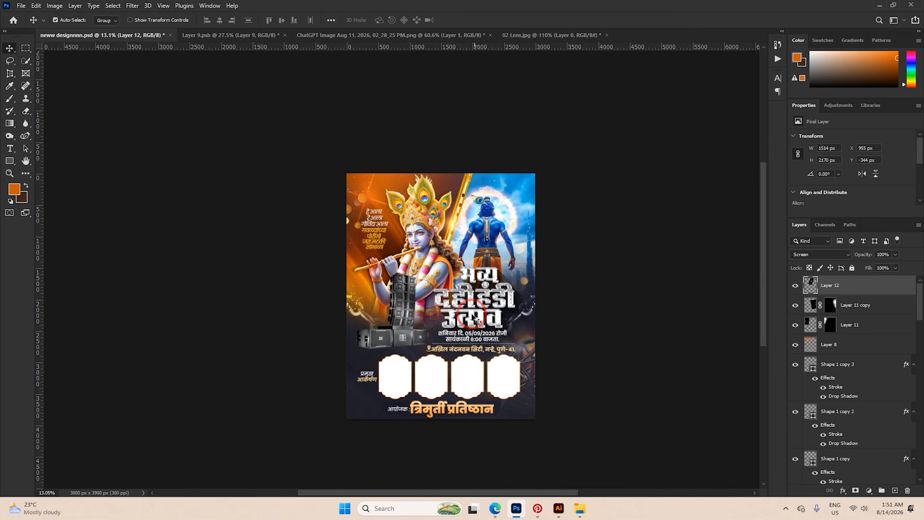
Shift the प्रमुख आकर्षण text and the four white frames together slightly to the left.
scroll(483, 379, up, 3)
scroll(483, 378, up, 3)
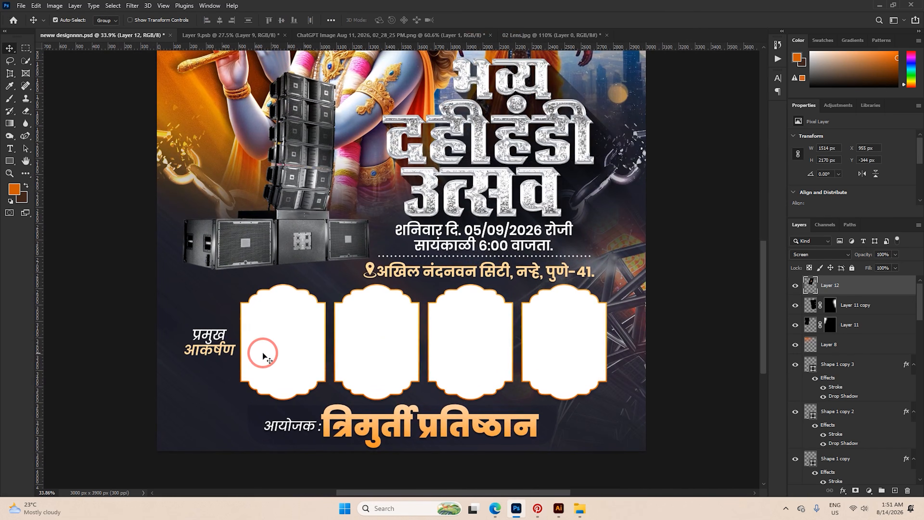
click(218, 343)
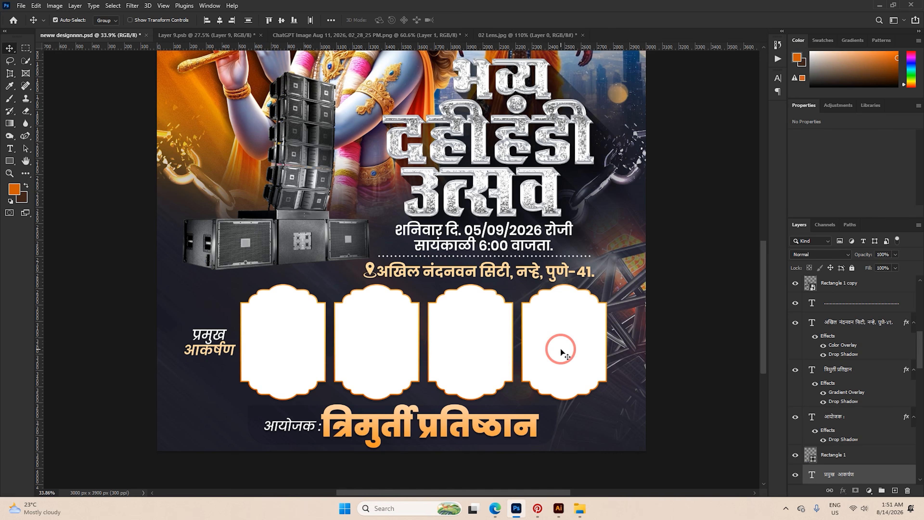
drag(561, 350, 559, 359)
Lower the opacity of Layer 9, the truss image behind the poster's lower-right corner.
click(639, 347)
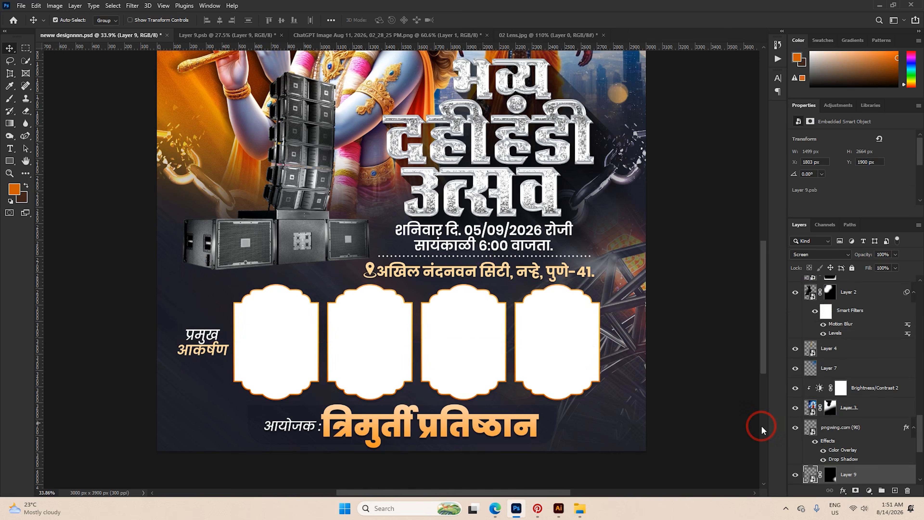
click(813, 441)
click(794, 437)
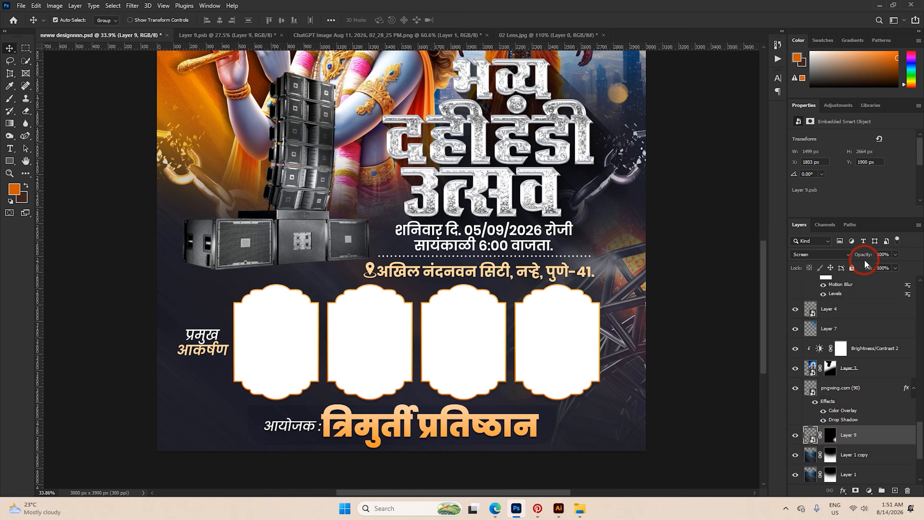
drag(864, 257, 858, 258)
click(728, 290)
scroll(486, 278, down, 7)
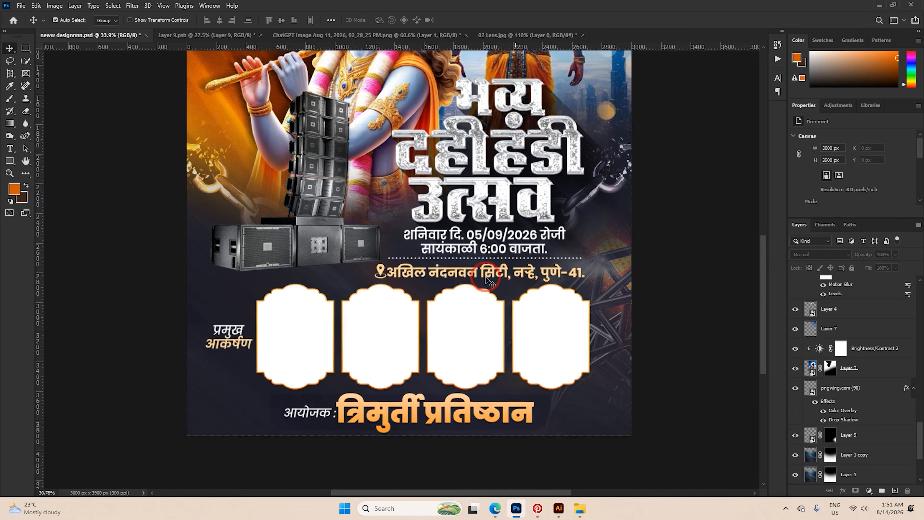
Add a Drop Shadow layer style to the white date and time text below the main title.
scroll(488, 201, up, 4)
scroll(488, 203, up, 4)
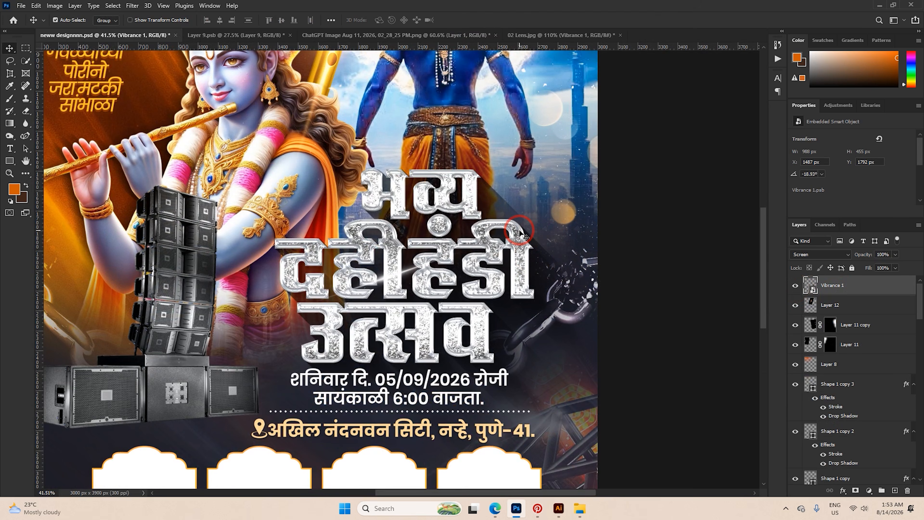
scroll(448, 255, down, 4)
scroll(408, 371, up, 12)
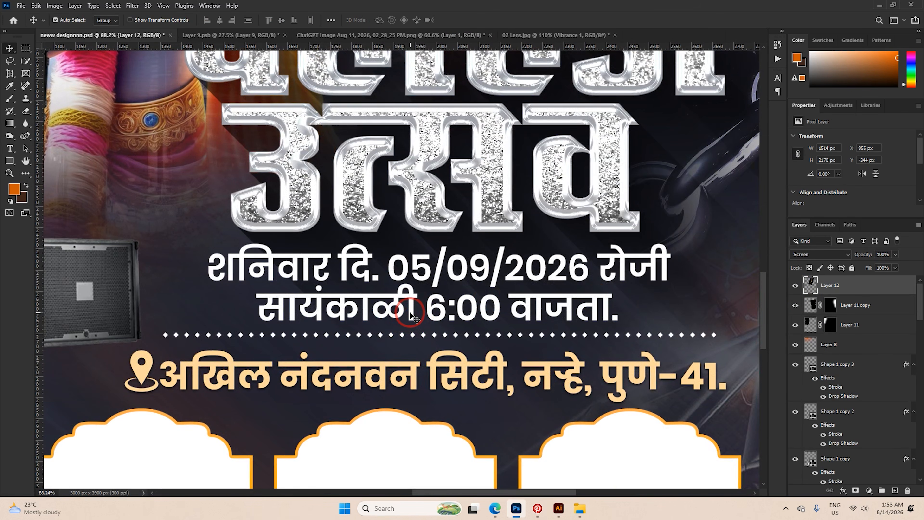
click(411, 316)
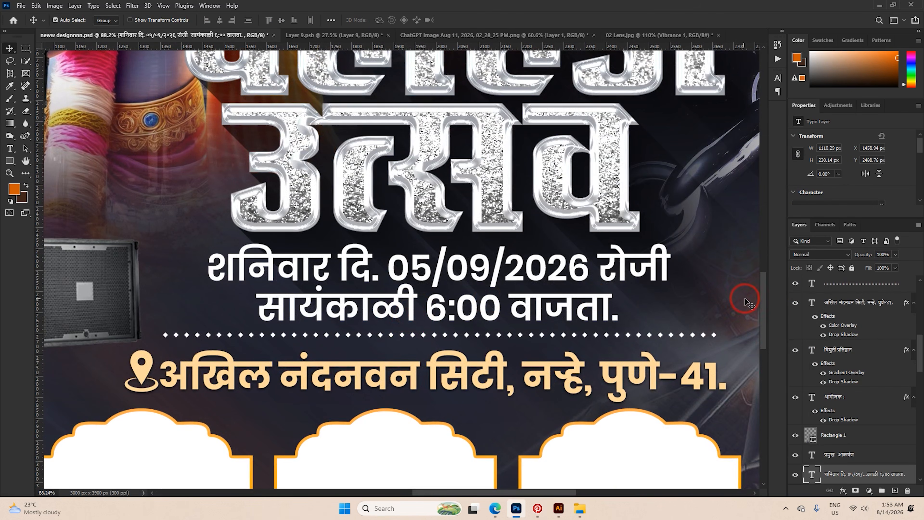
right_click(840, 471)
click(824, 42)
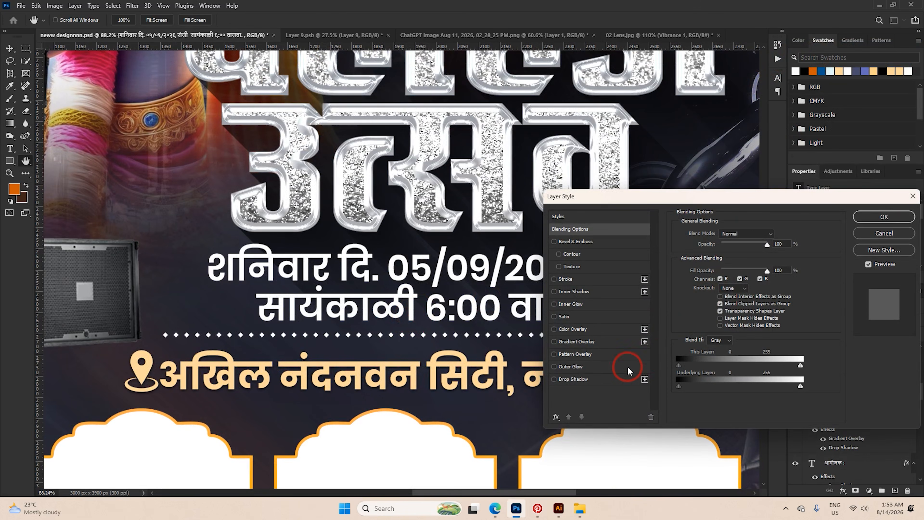
click(575, 379)
click(884, 217)
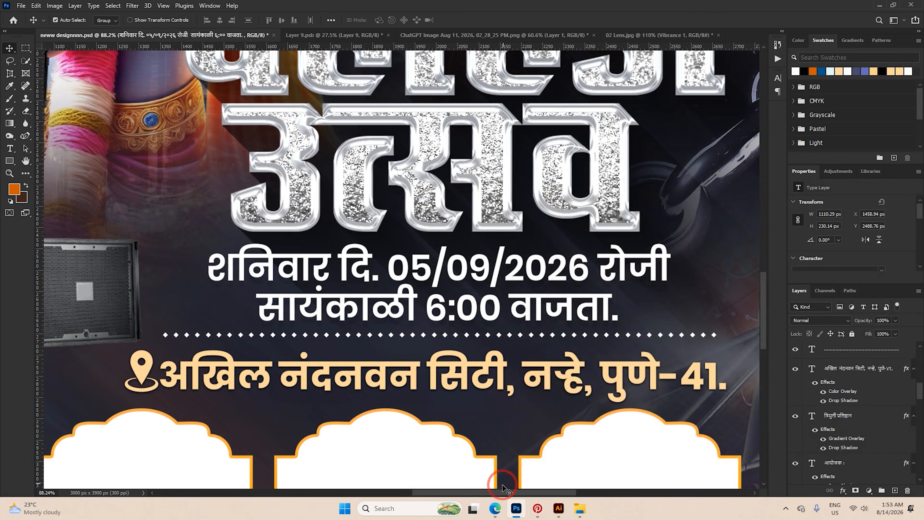
Compare the poster with the finished reference design in the Instagram post open in the browser.
click(495, 508)
click(516, 509)
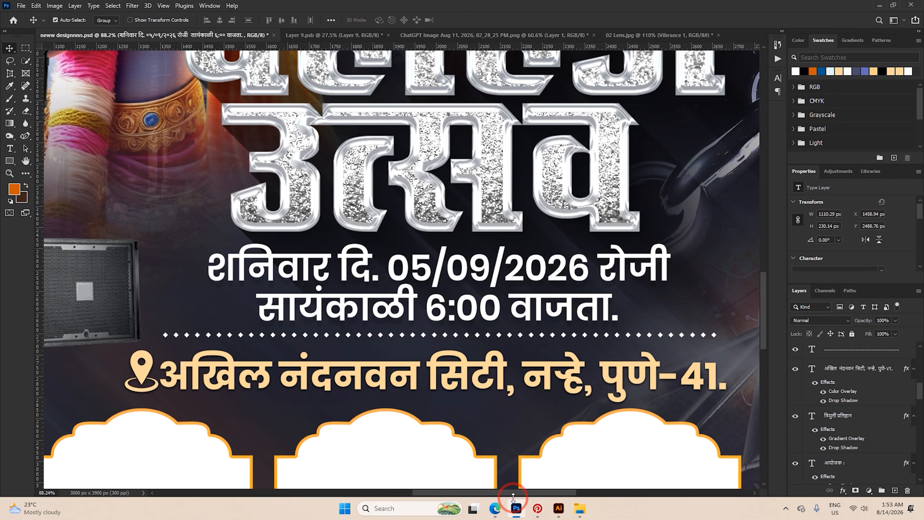
scroll(480, 375, down, 5)
click(480, 372)
scroll(480, 375, down, 2)
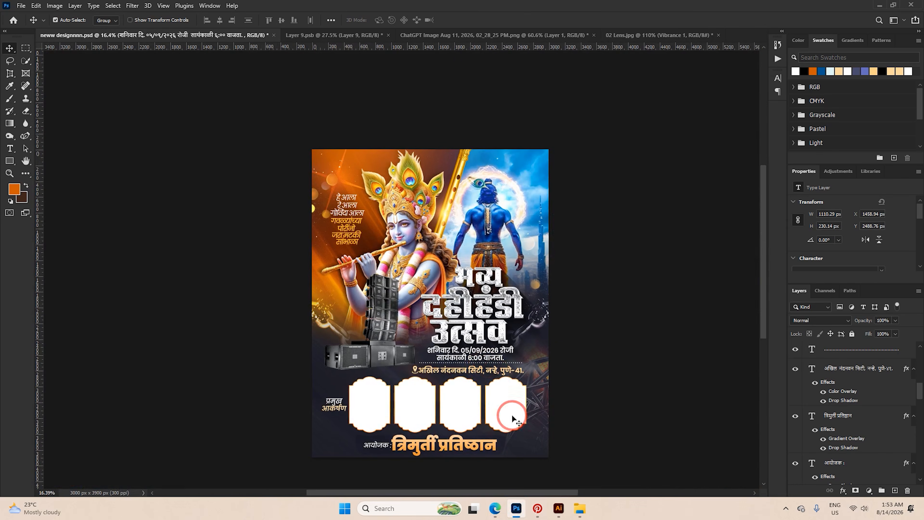
click(495, 508)
mouse_move(517, 509)
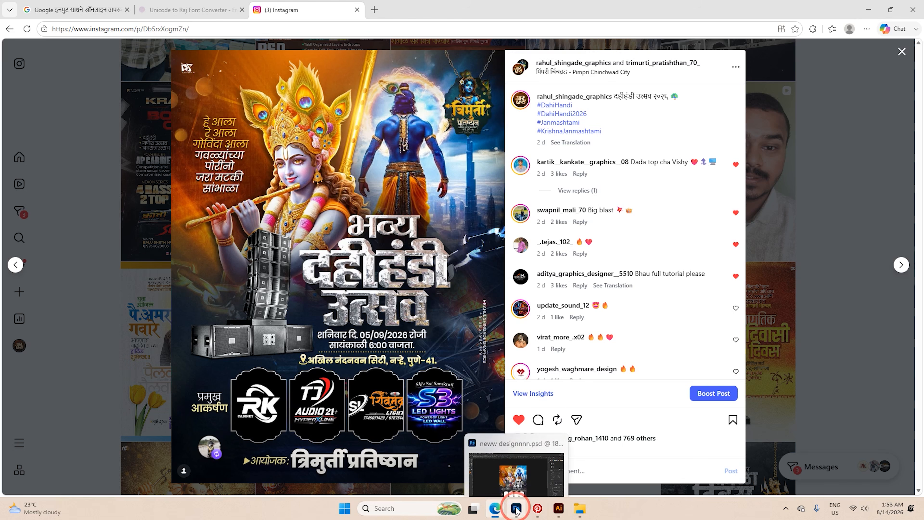
click(517, 509)
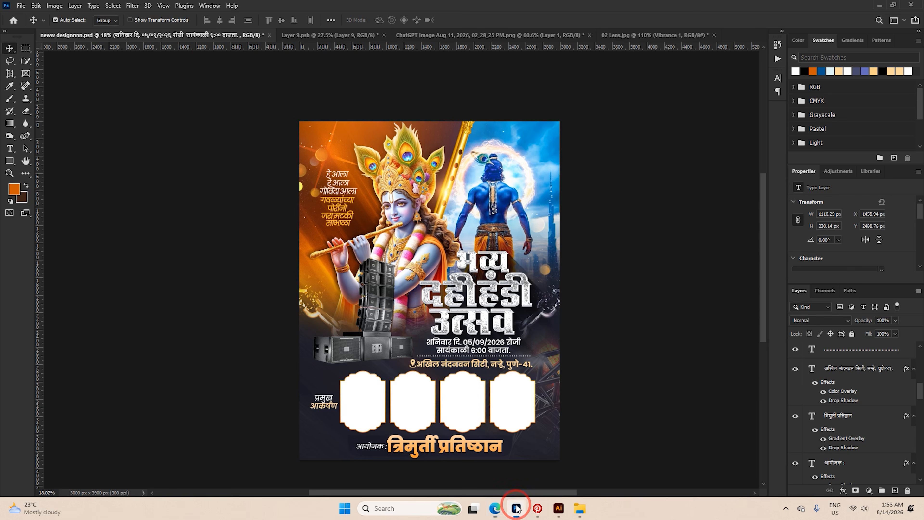
scroll(401, 268, down, 2)
scroll(447, 371, up, 6)
scroll(435, 376, down, 2)
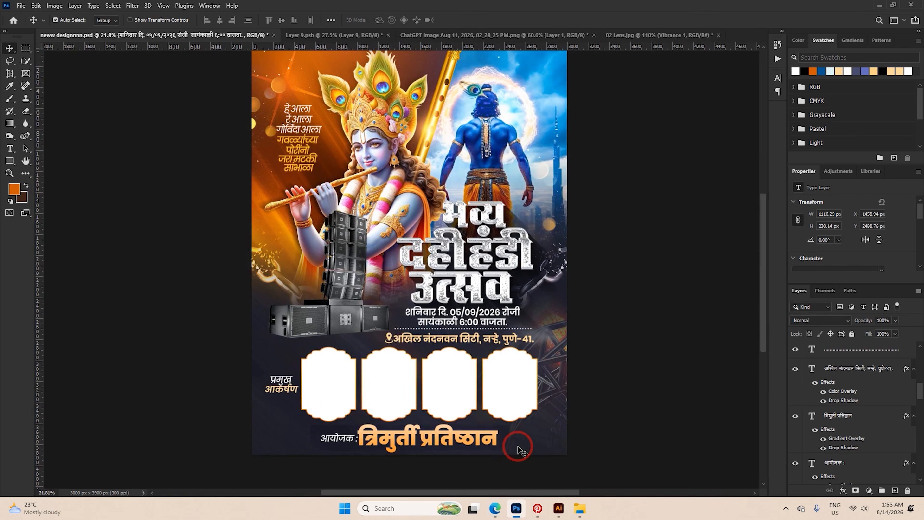
Switch to Pinterest, browse the "background dark" results, open the Dark Background texture pin and copy its image.
click(537, 509)
scroll(392, 295, down, 15)
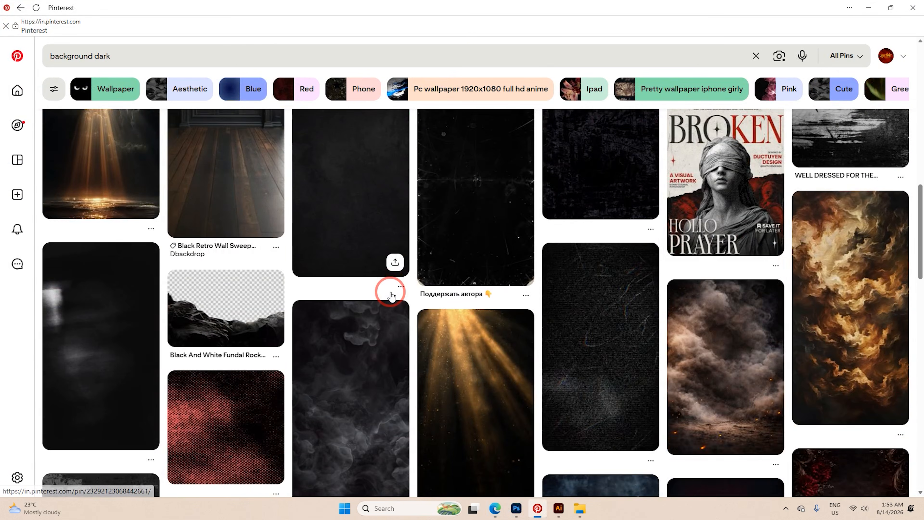
scroll(392, 295, down, 8)
scroll(396, 287, up, 5)
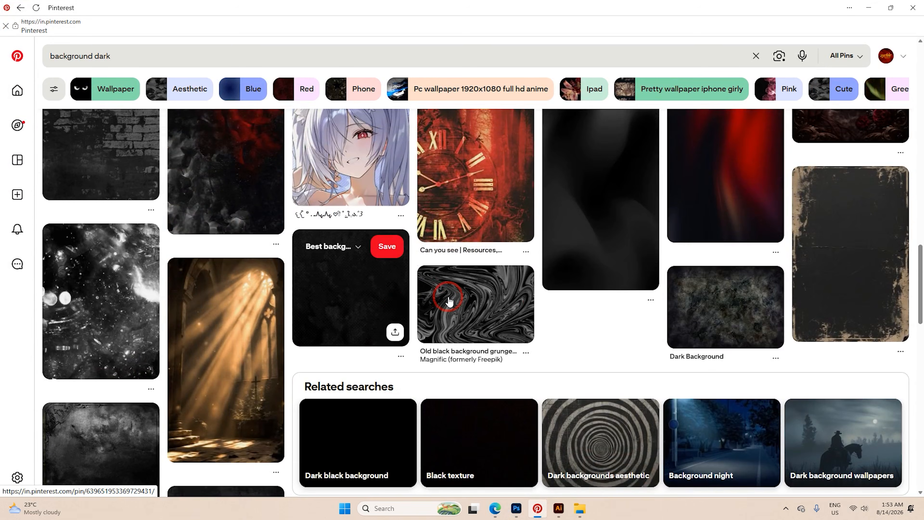
click(708, 302)
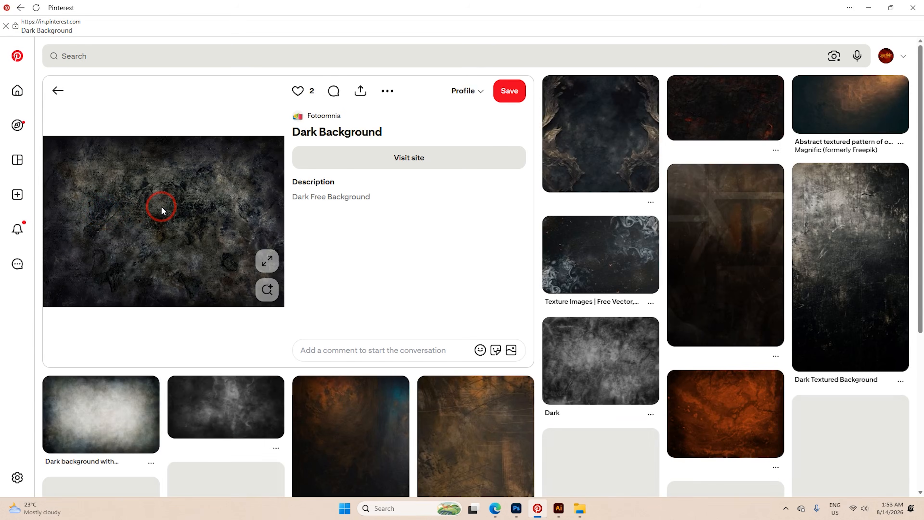
right_click(162, 207)
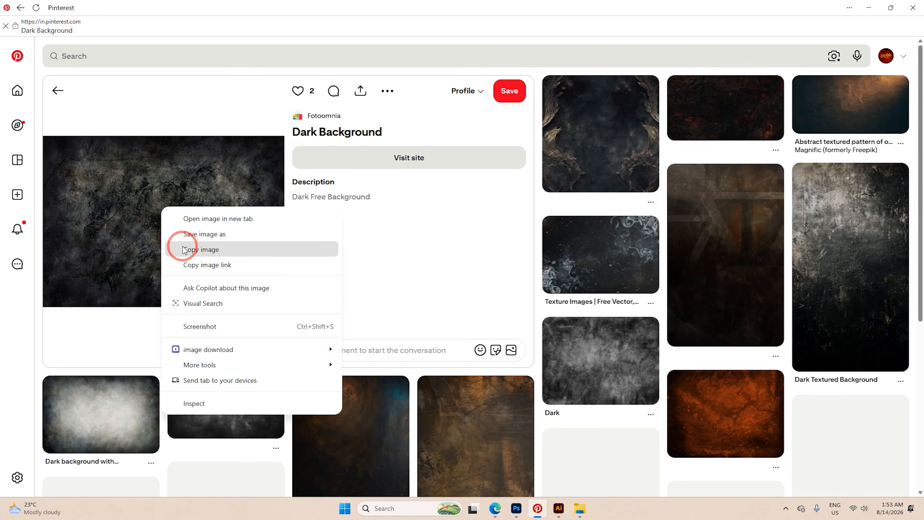
click(174, 247)
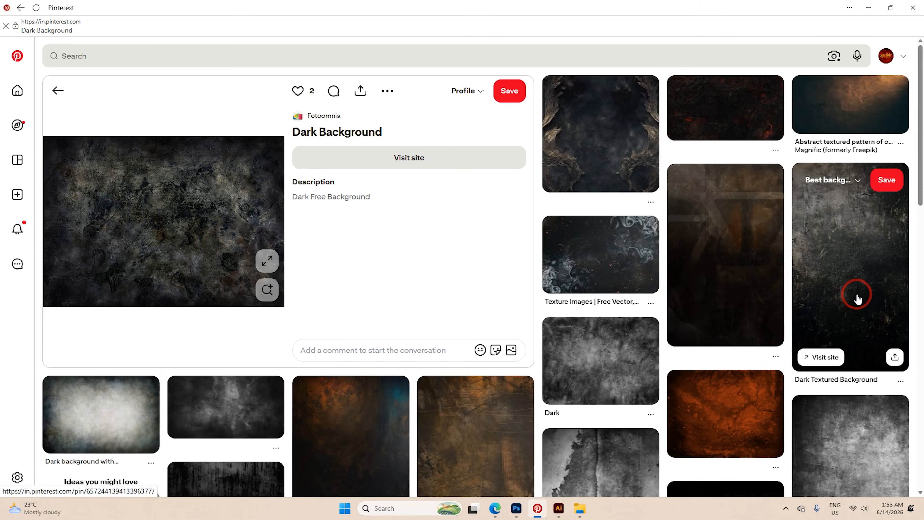
Browse the related texture pins, open the golden-brown and dark green grunge texture, and copy its image.
scroll(859, 271, down, 2)
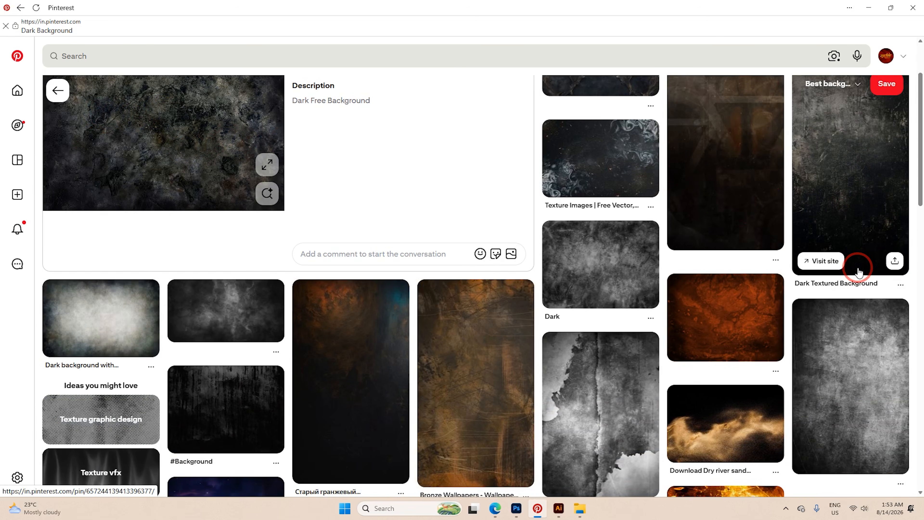
scroll(859, 271, down, 2)
click(439, 283)
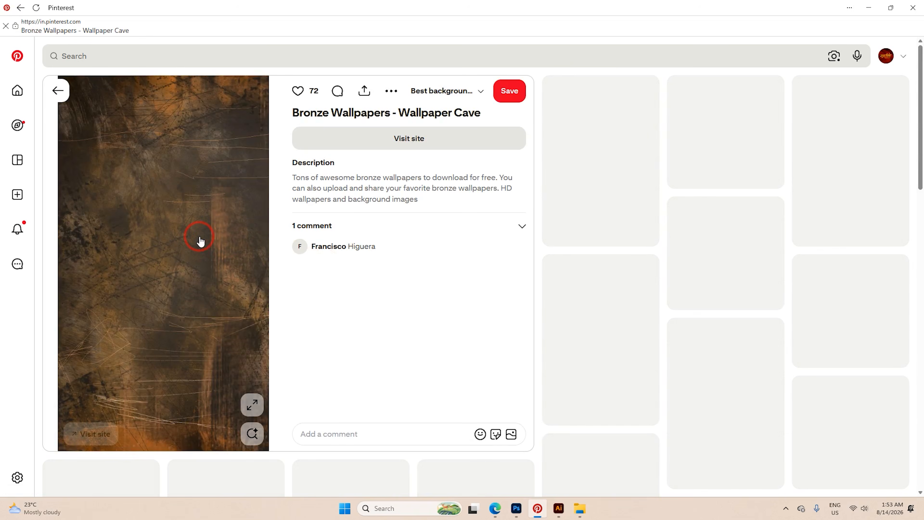
right_click(199, 239)
click(765, 131)
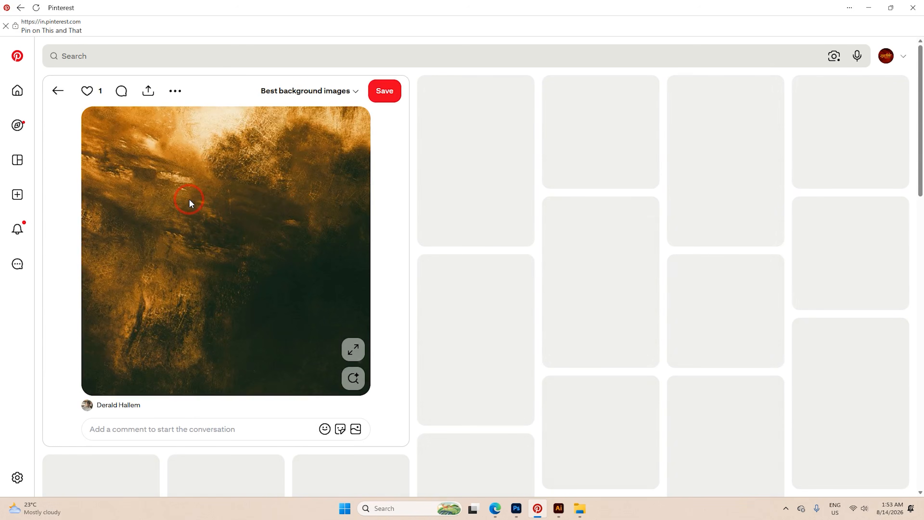
right_click(188, 201)
click(233, 242)
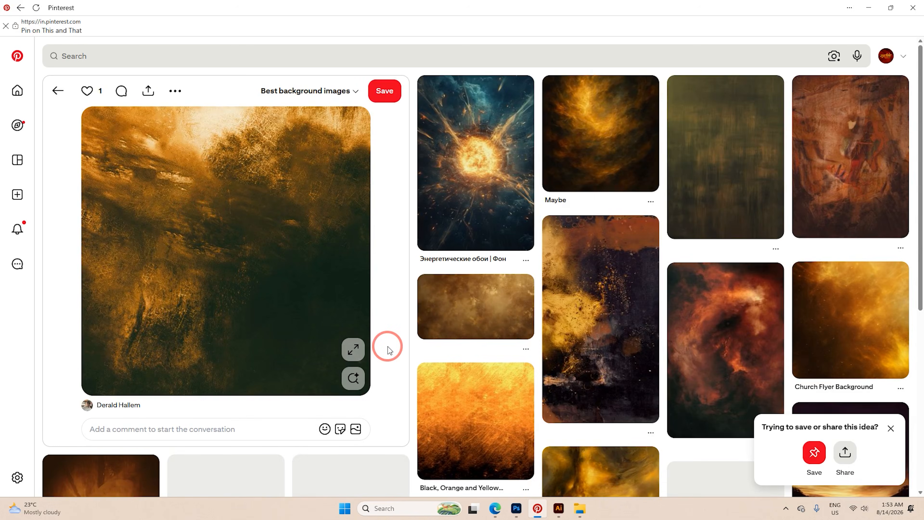
Switch to Photoshop and paste the copied texture directly above Layer 5 in the poster.
click(514, 510)
click(273, 201)
key(ctrl+minus)
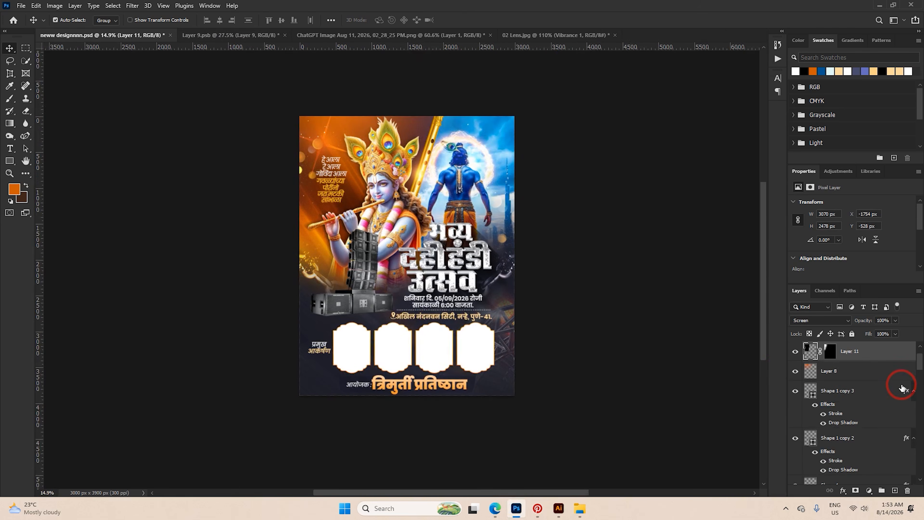
scroll(908, 383, down, 3)
drag(918, 375, 914, 478)
click(887, 443)
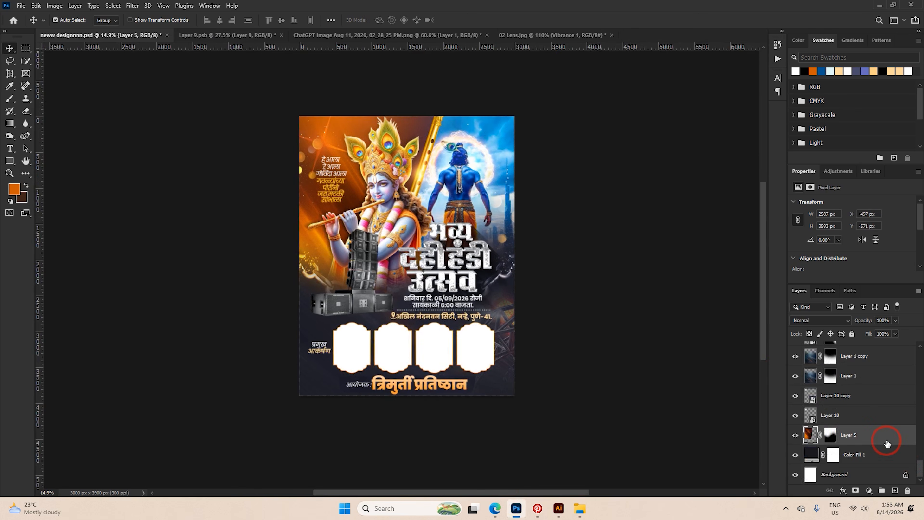
key(ctrl+v)
Scale the pasted texture to about 416% and position it over the orange upper-left part of the poster.
key(ctrl+t)
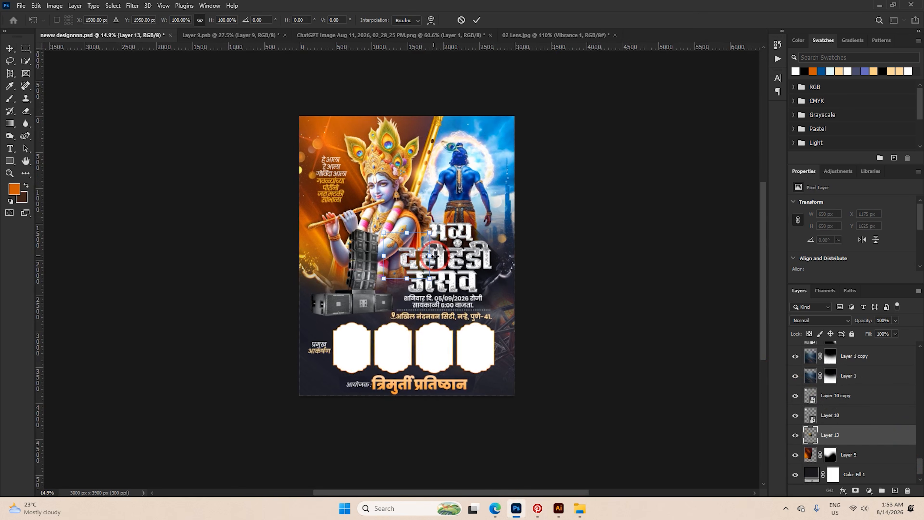
drag(435, 256, 479, 180)
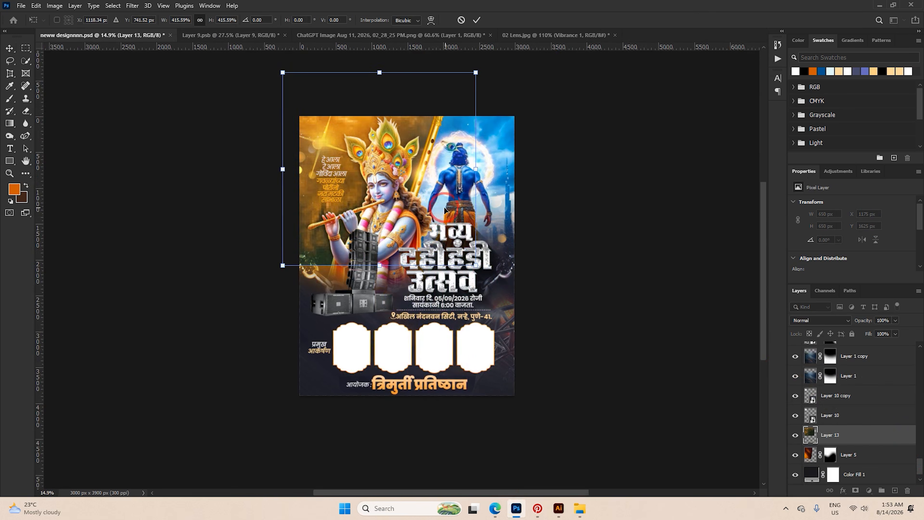
drag(444, 209, 433, 231)
click(476, 20)
Blend the texture on Layer 13 with Color Dodge at 91% opacity.
scroll(332, 170, up, 6)
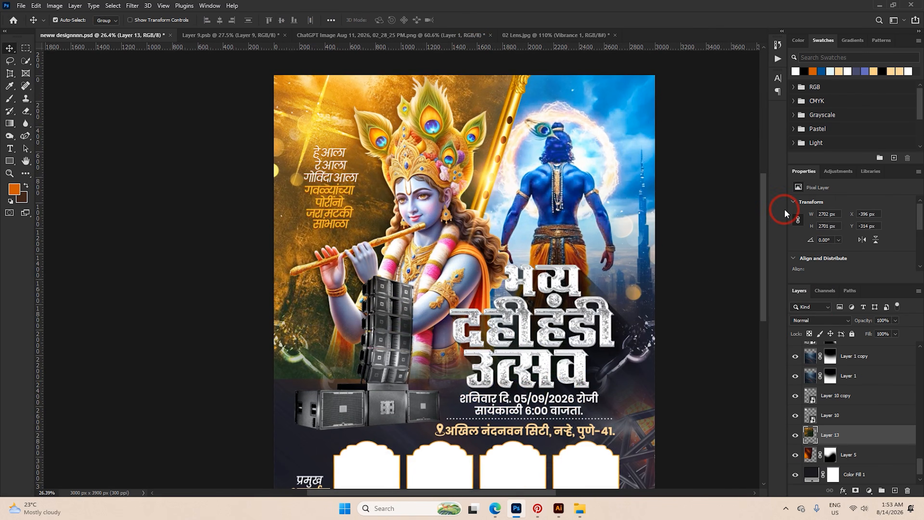
click(816, 317)
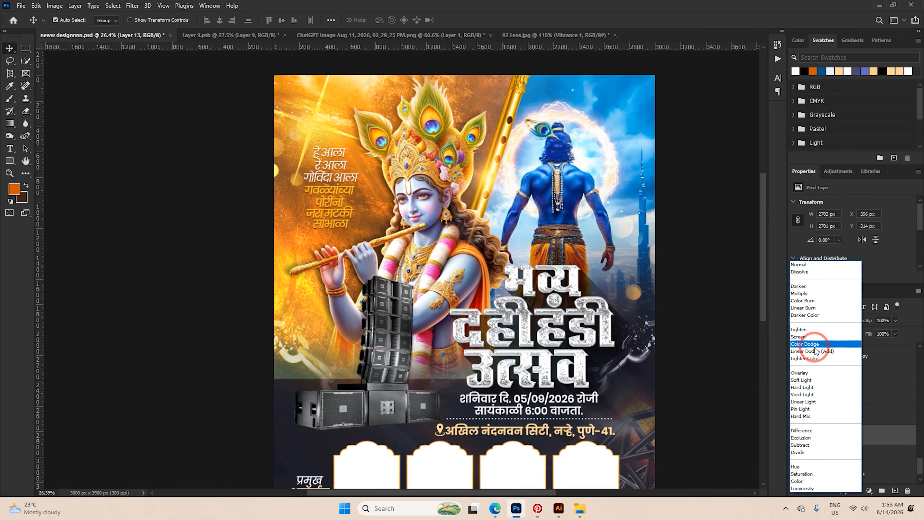
click(816, 344)
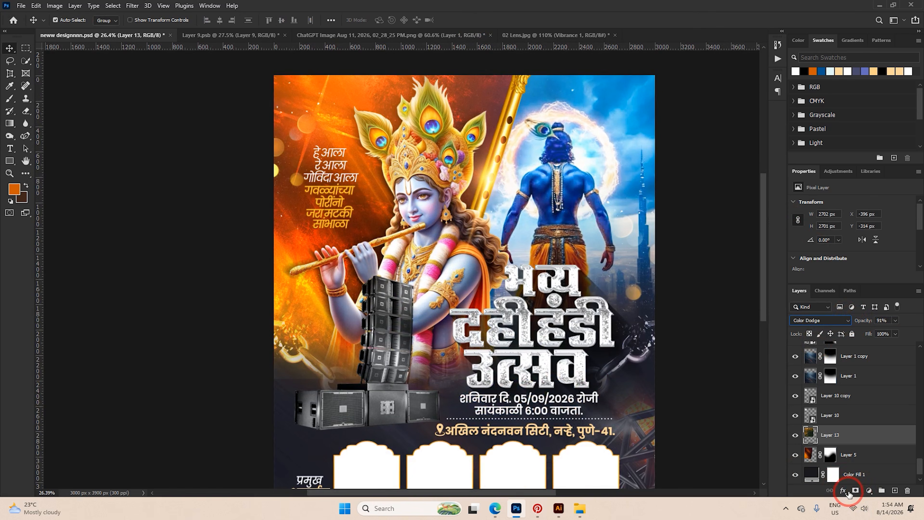
Add an inverted layer mask to Layer 13 and paint with a large soft white brush to reveal texture around Krishna.
click(856, 491)
key(ctrl+i)
key(b)
scroll(366, 240, down, 3)
drag(364, 214, 420, 229)
click(352, 171)
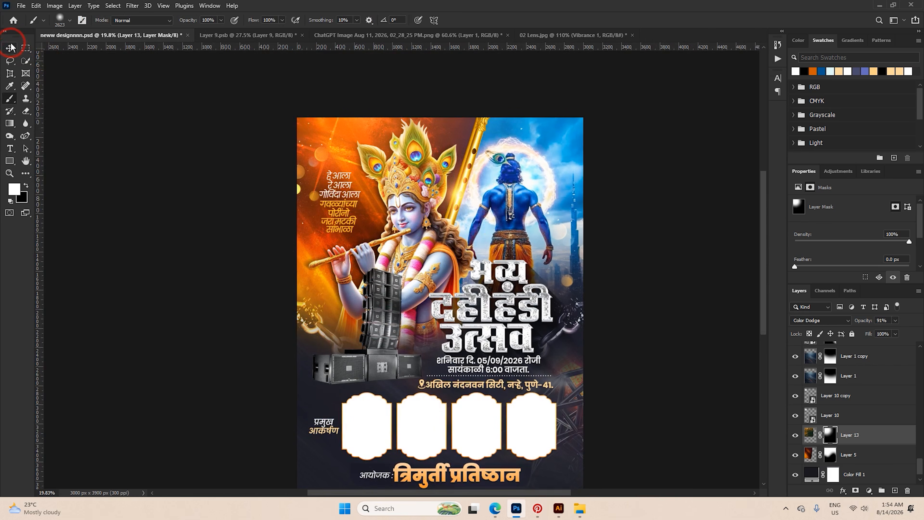
click(10, 48)
scroll(387, 227, up, 2)
scroll(387, 227, up, 2)
scroll(432, 311, down, 5)
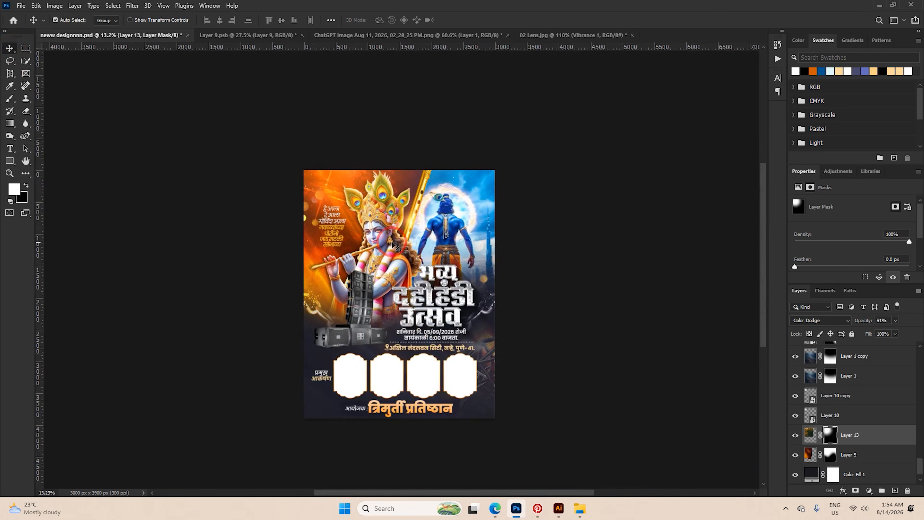
scroll(374, 196, up, 6)
Apply a midtone Color Balance adjustment to Layer 2 copy, the flute-playing Krishna.
click(373, 192)
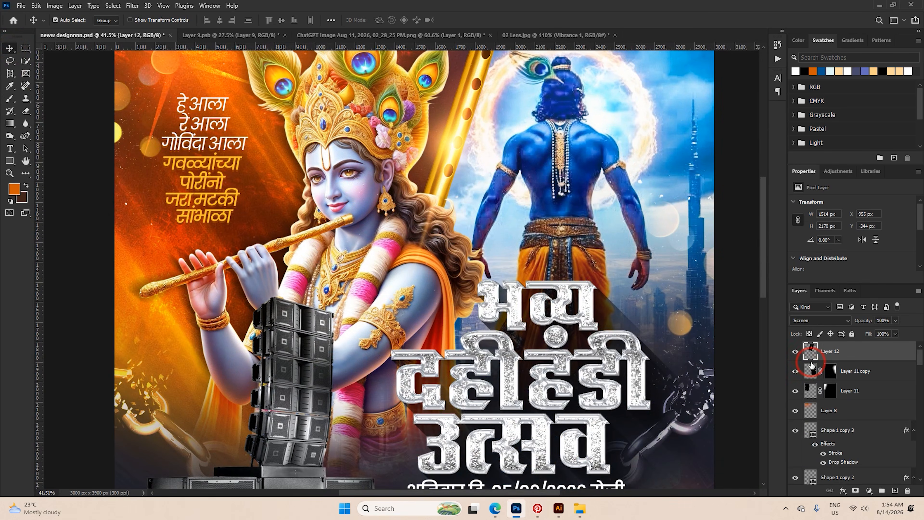
drag(922, 360, 921, 454)
scroll(829, 394, up, 4)
scroll(823, 404, down, 3)
scroll(821, 404, up, 3)
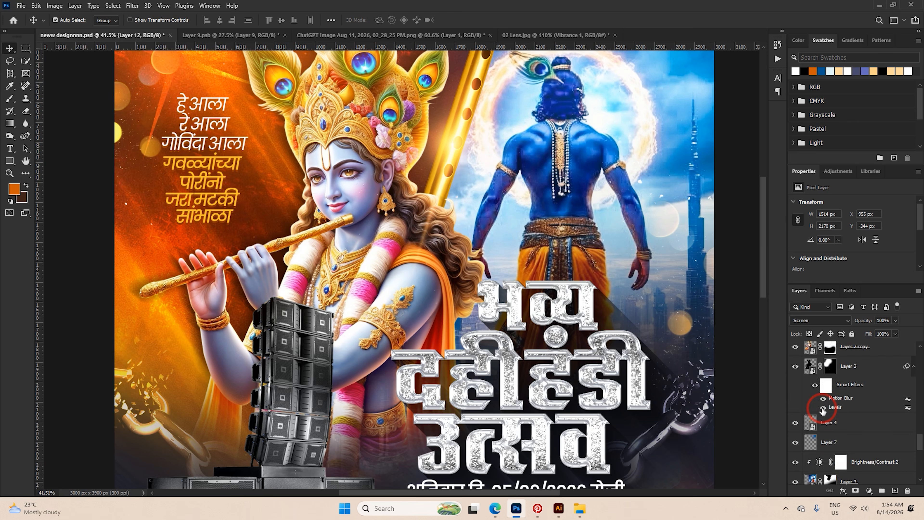
click(803, 385)
click(796, 386)
click(796, 387)
scroll(448, 245, down, 3)
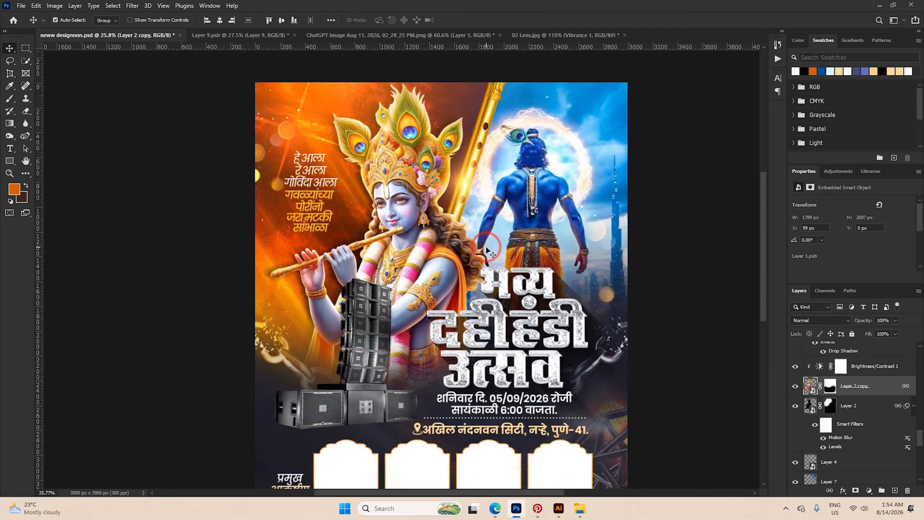
key(ctrl+b)
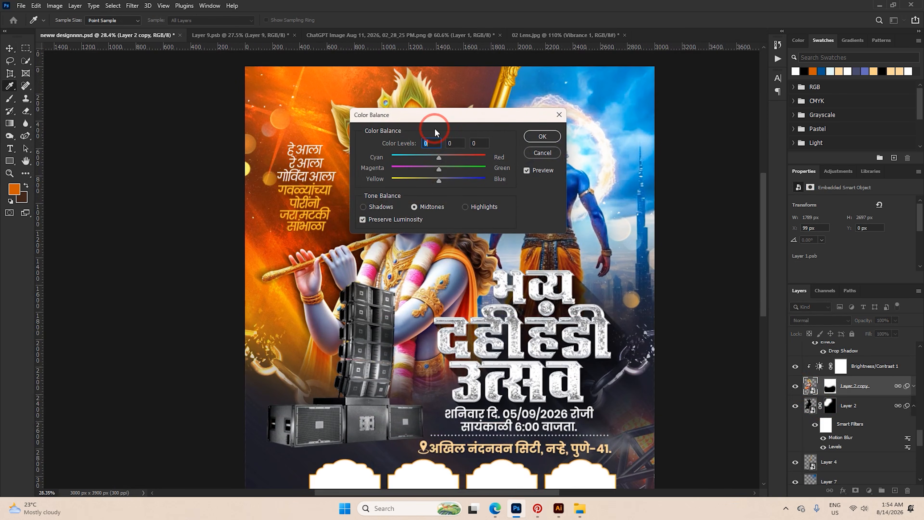
drag(443, 116, 570, 204)
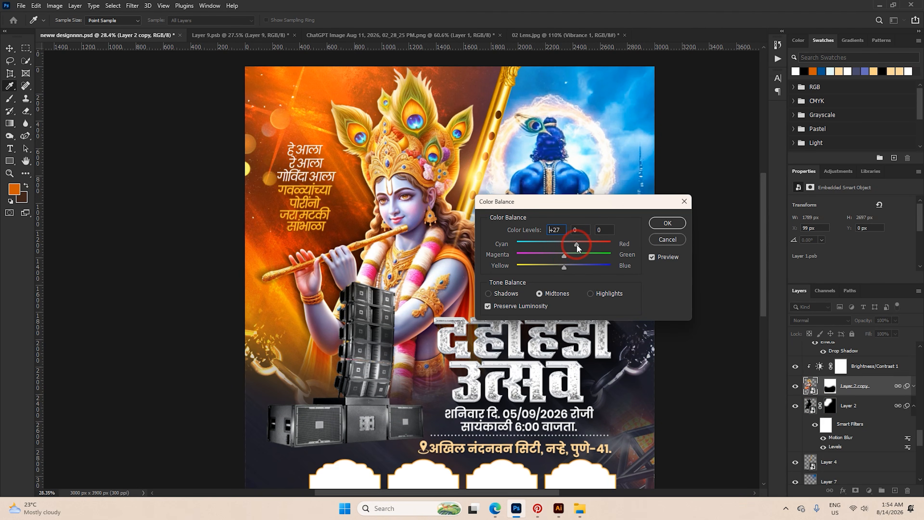
drag(576, 245, 555, 268)
click(675, 224)
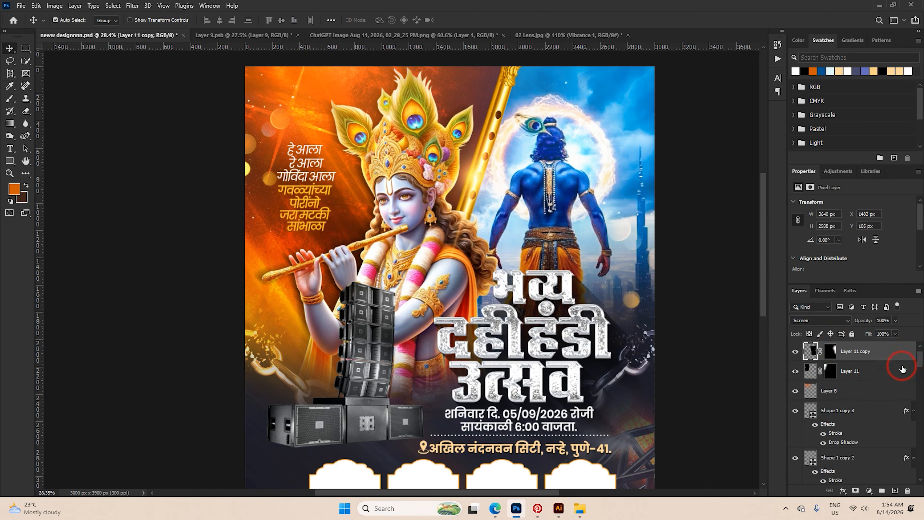
Apply Color Balance to Layer 3, the blue figure seen from behind, with the midtone yellow-blue level at -3.
drag(918, 364, 919, 455)
click(807, 433)
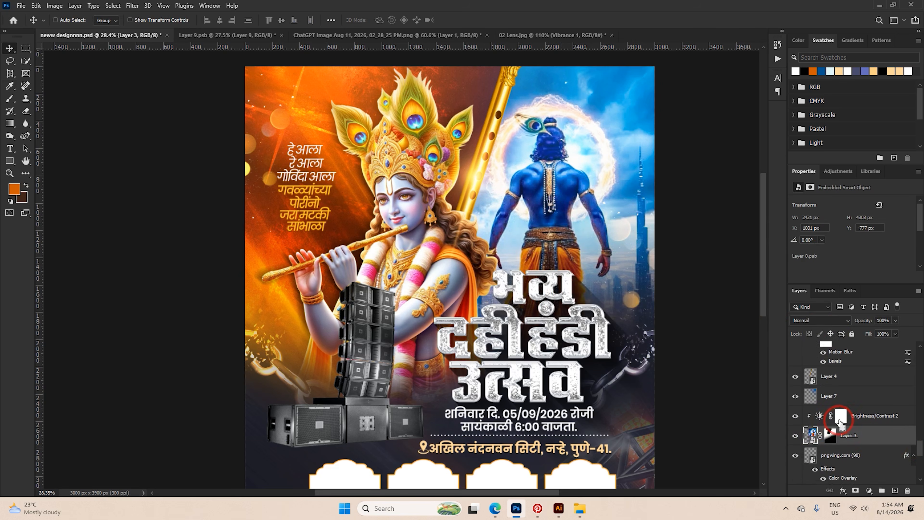
key(ctrl+b)
drag(574, 196, 626, 268)
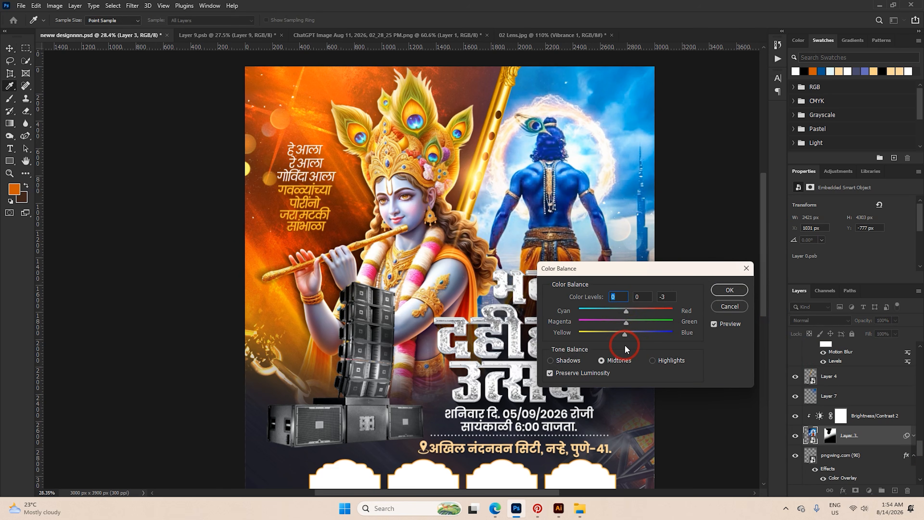
click(749, 291)
Darken Layer 3's midtones with a Levels adjustment, setting the midtone input to 0.88.
scroll(651, 271, down, 5)
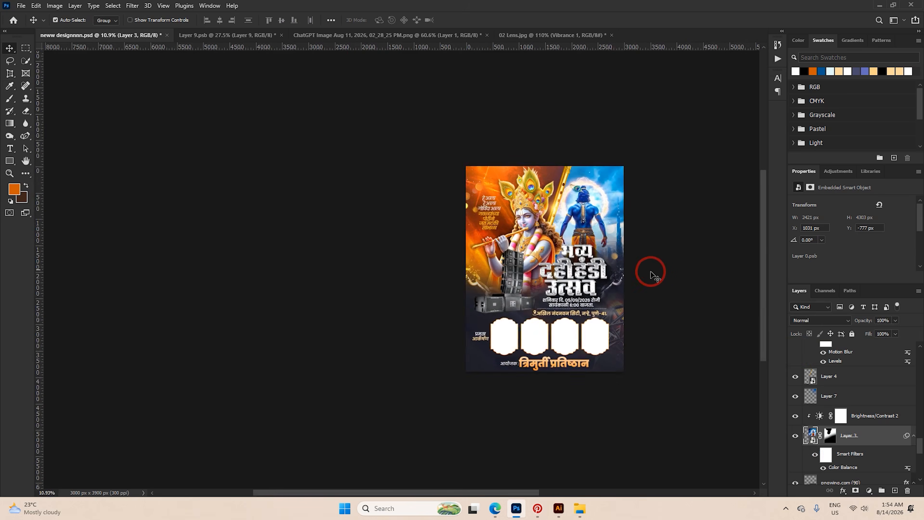
scroll(670, 271, up, 3)
scroll(528, 172, up, 4)
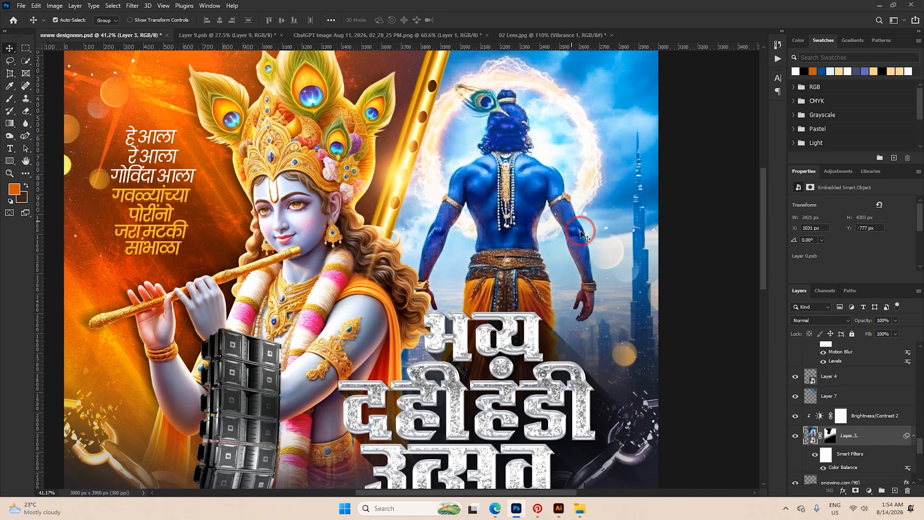
key(ctrl+l)
drag(472, 90, 708, 248)
drag(704, 364, 651, 367)
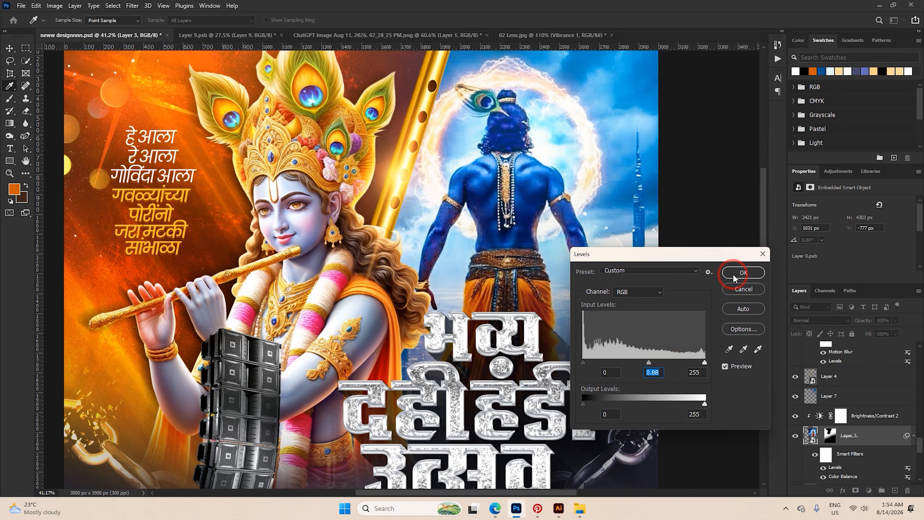
click(742, 273)
Review the whole poster and check it against the reference design open in the browser.
scroll(838, 455, down, 1)
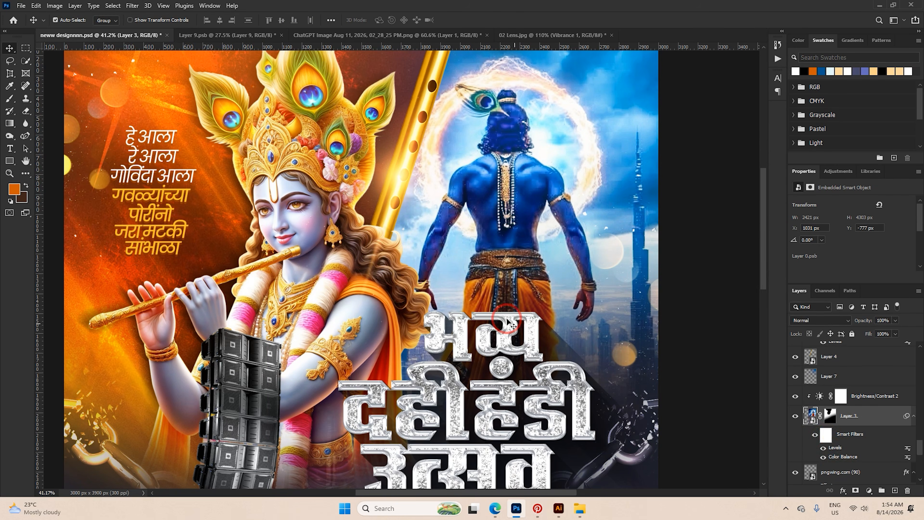
scroll(507, 322, down, 6)
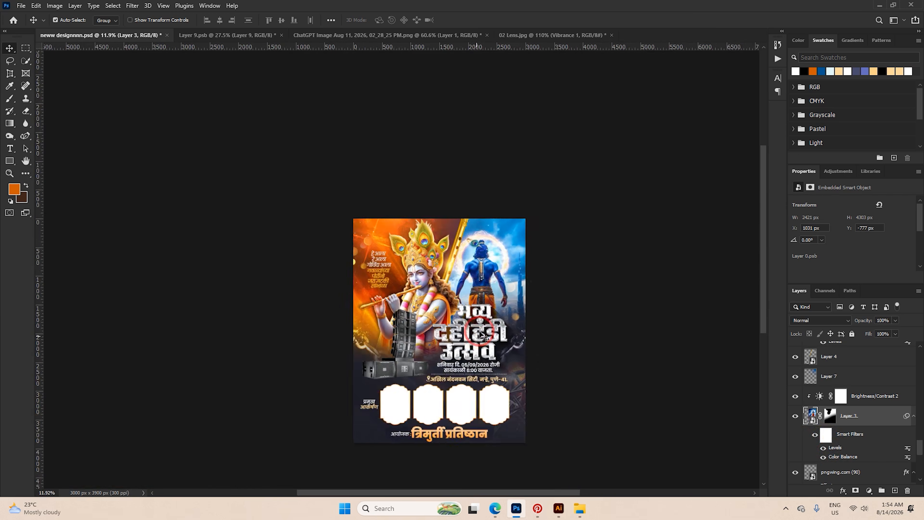
scroll(481, 335, up, 4)
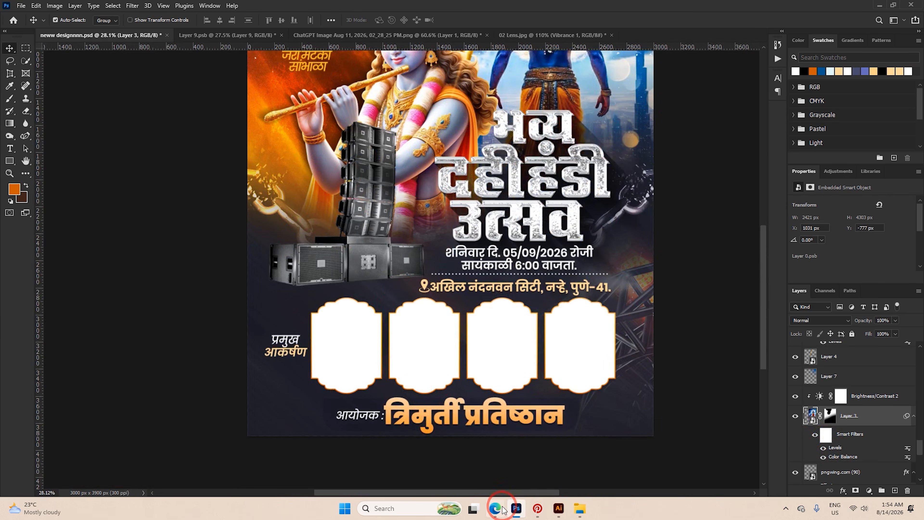
click(503, 509)
click(516, 508)
Open the Gradient Overlay of the त्रिमुर्ती प्रतिष्ठान text and expand the 5500 Gradient Overlays preset group.
scroll(444, 410, up, 3)
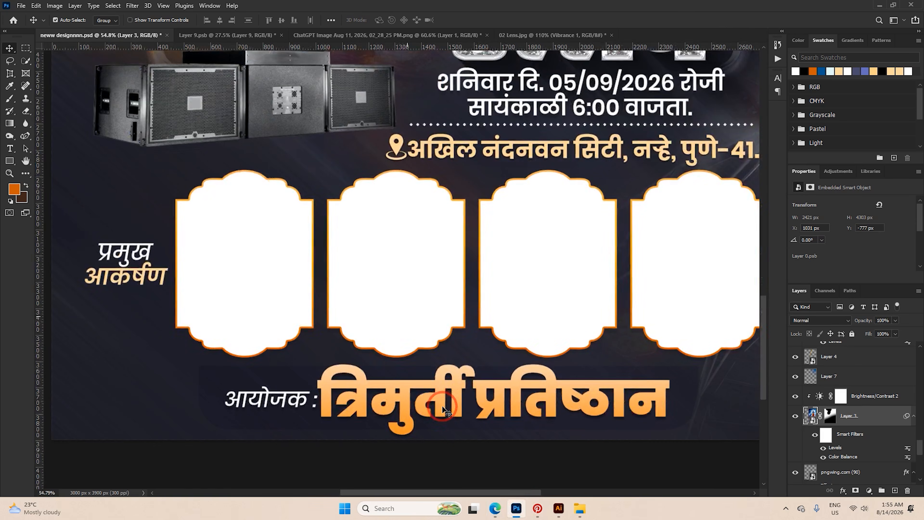
click(444, 395)
click(842, 386)
double_click(839, 377)
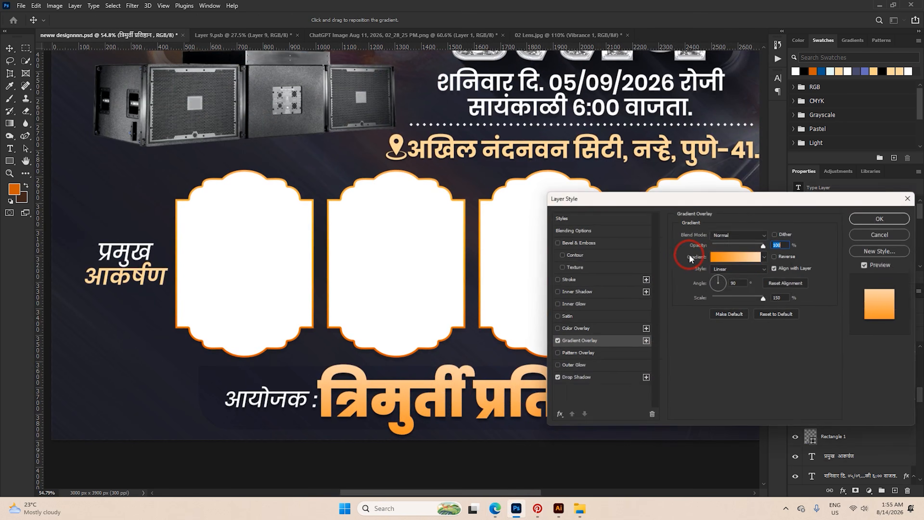
click(767, 260)
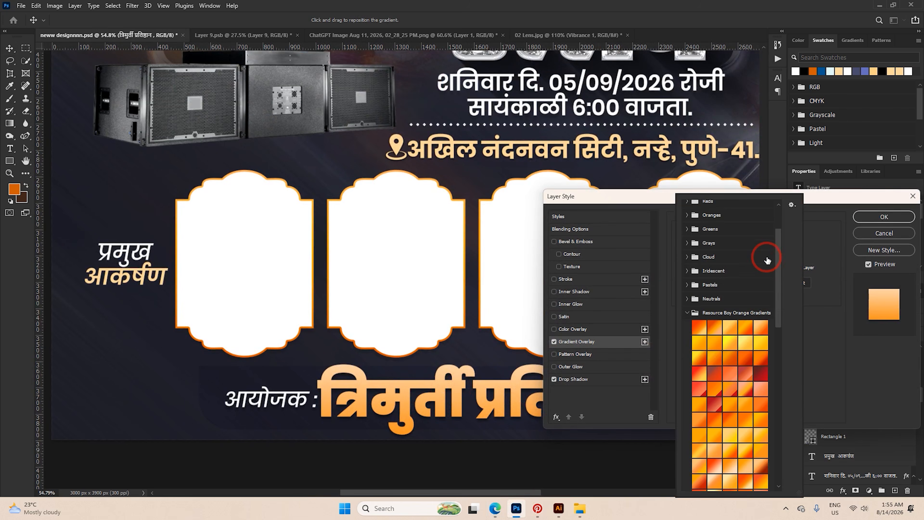
click(689, 312)
click(687, 384)
scroll(782, 252, down, 4)
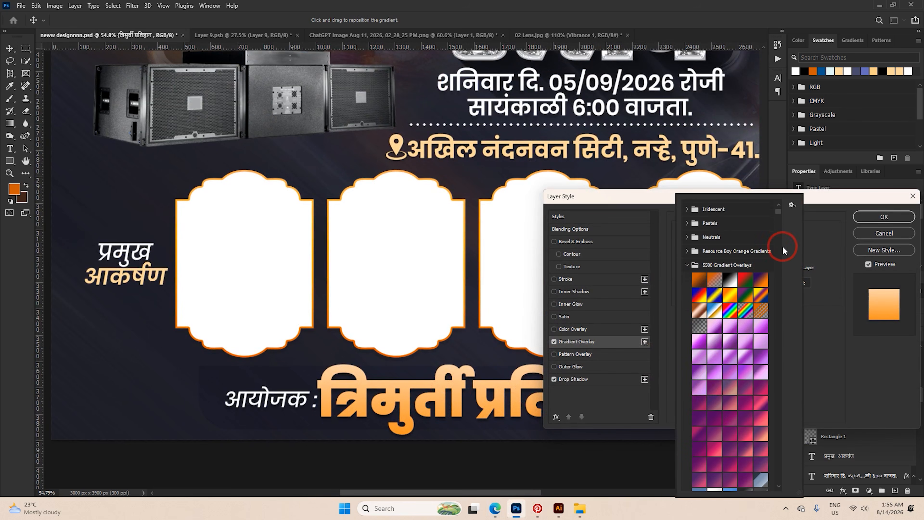
Apply a white-to-grey silver gradient preset to the त्रिमुर्ती प्रतिष्ठान text.
drag(779, 215, 781, 236)
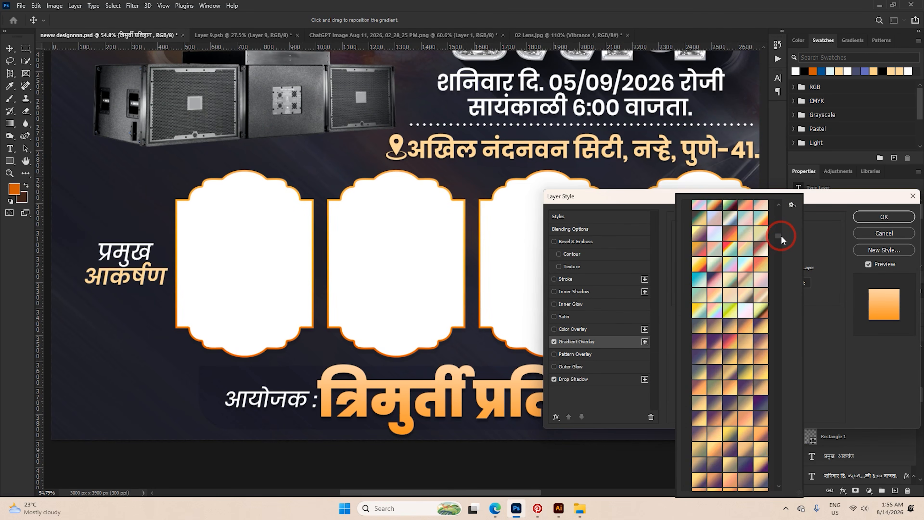
click(738, 345)
scroll(738, 345, up, 10)
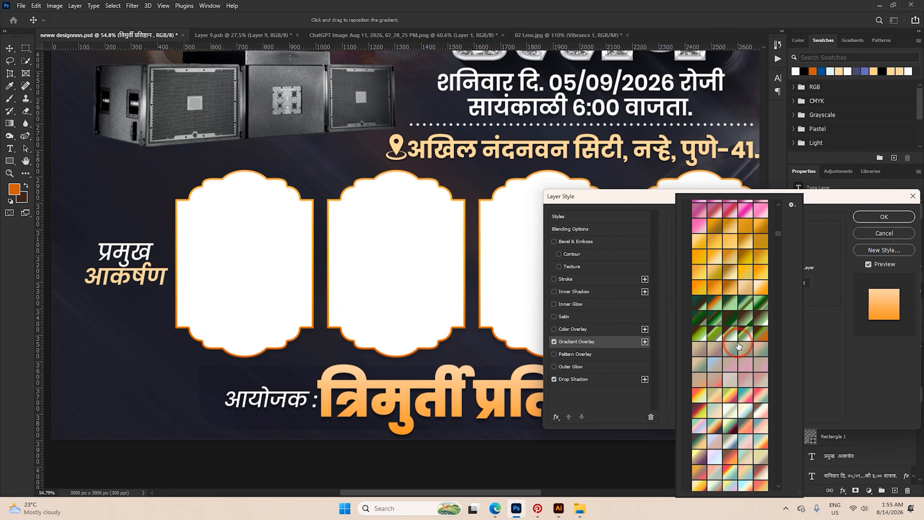
scroll(736, 340, up, 10)
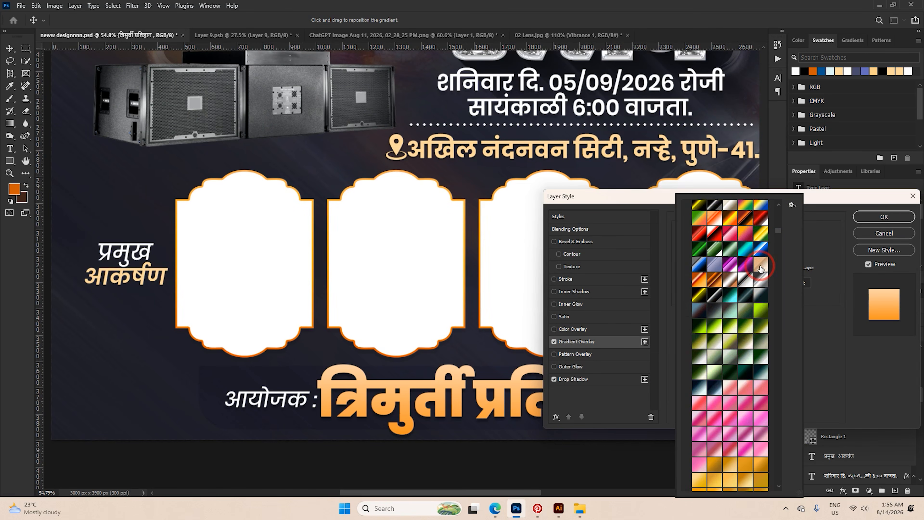
click(764, 279)
click(863, 218)
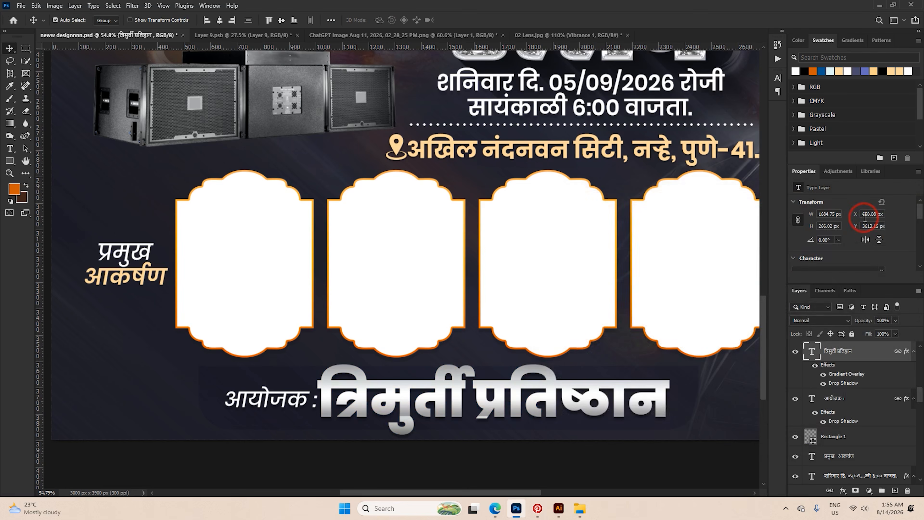
Recolour the आयोजक : text to the cream #fed99d sampled from the आकर्षण text.
scroll(389, 387, down, 3)
scroll(320, 387, up, 9)
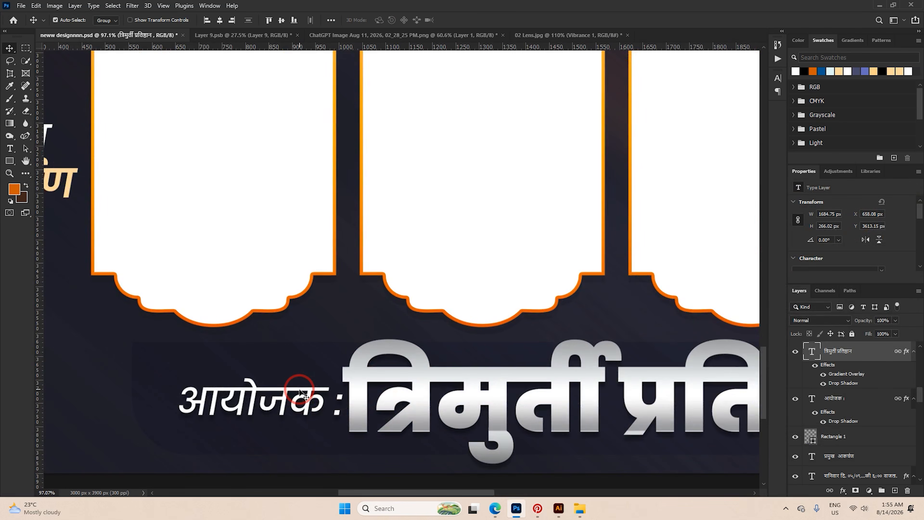
double_click(300, 393)
click(384, 20)
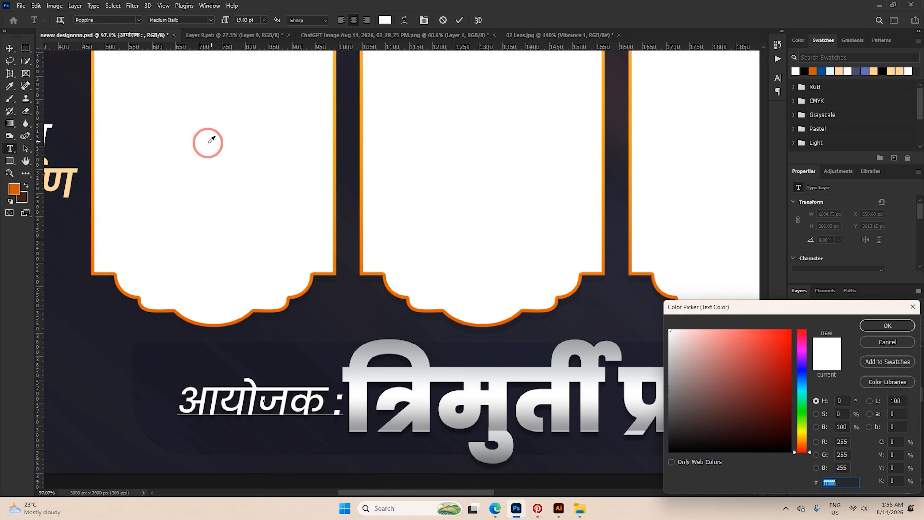
click(81, 166)
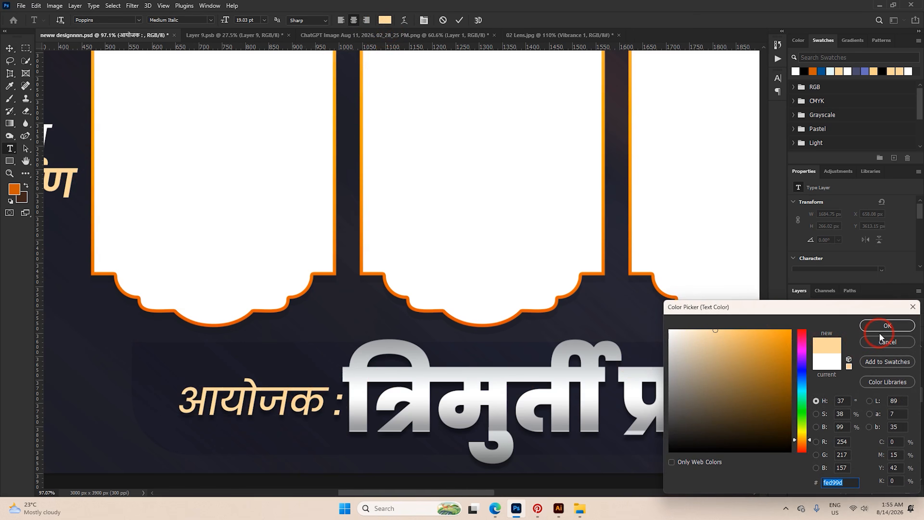
click(880, 329)
click(459, 20)
key(v)
scroll(456, 361, down, 3)
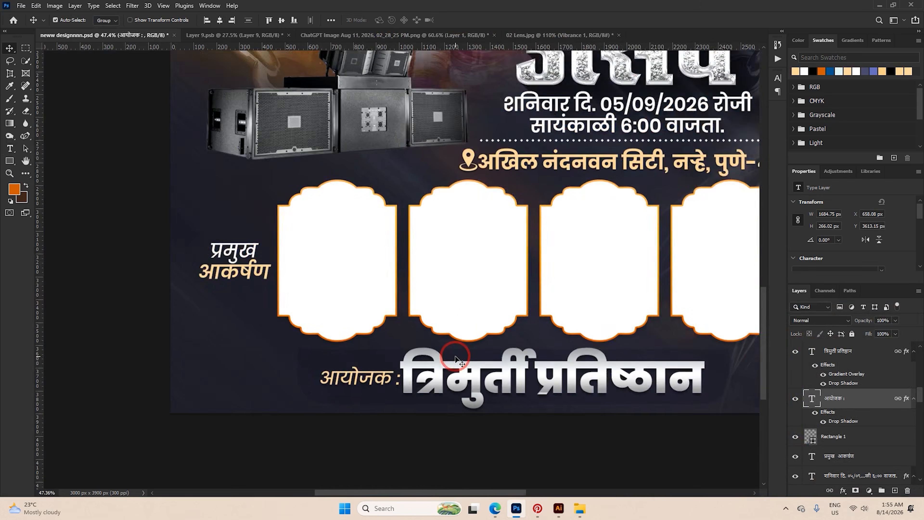
Recolour the आयोजक : text to the golden yellow sampled from the slogan beside Krishna.
scroll(457, 360, down, 3)
double_click(423, 371)
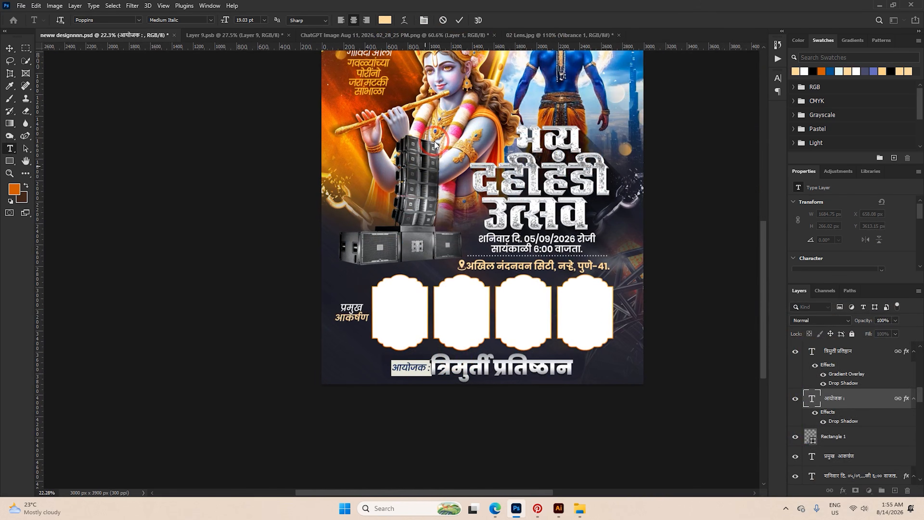
click(386, 19)
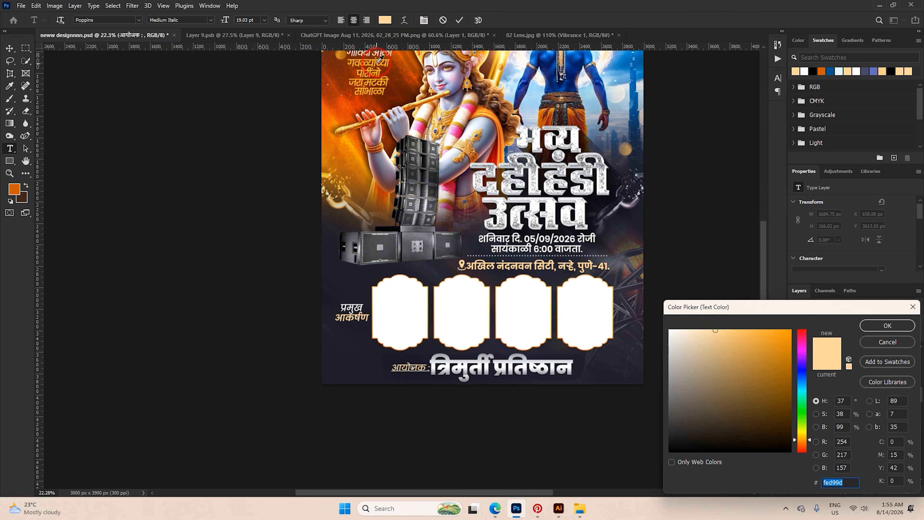
click(377, 58)
click(866, 325)
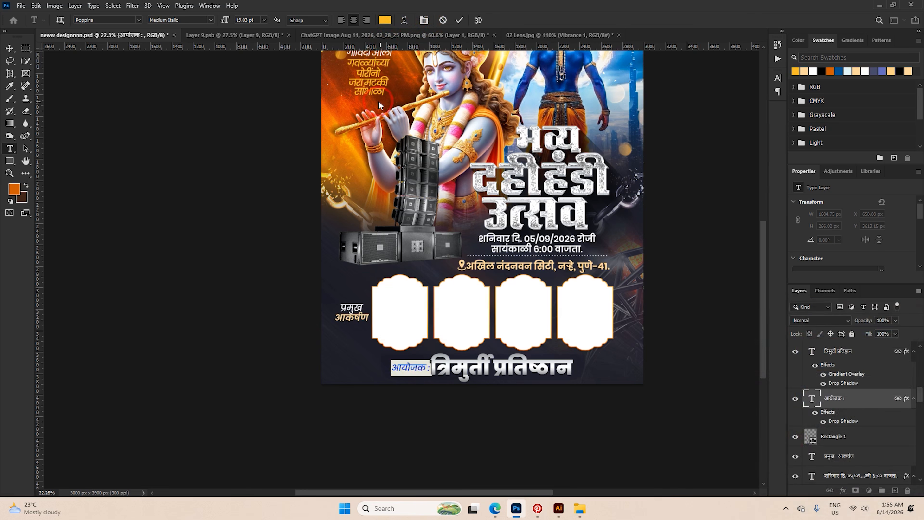
scroll(368, 80, up, 5)
click(385, 20)
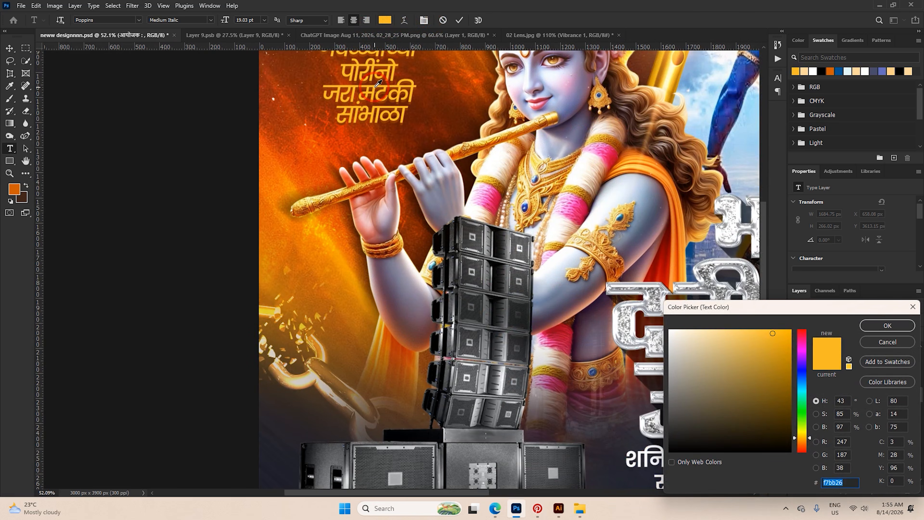
click(873, 324)
click(459, 20)
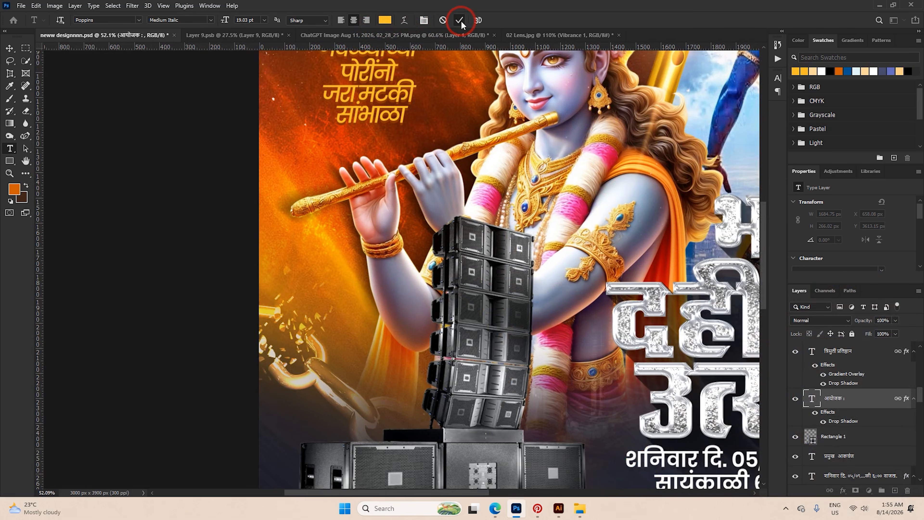
key(v)
Recolour the word आकर्षण to the same golden yellow as the आयोजक : text.
scroll(367, 382, down, 3)
scroll(368, 382, down, 3)
scroll(366, 382, up, 2)
click(367, 395)
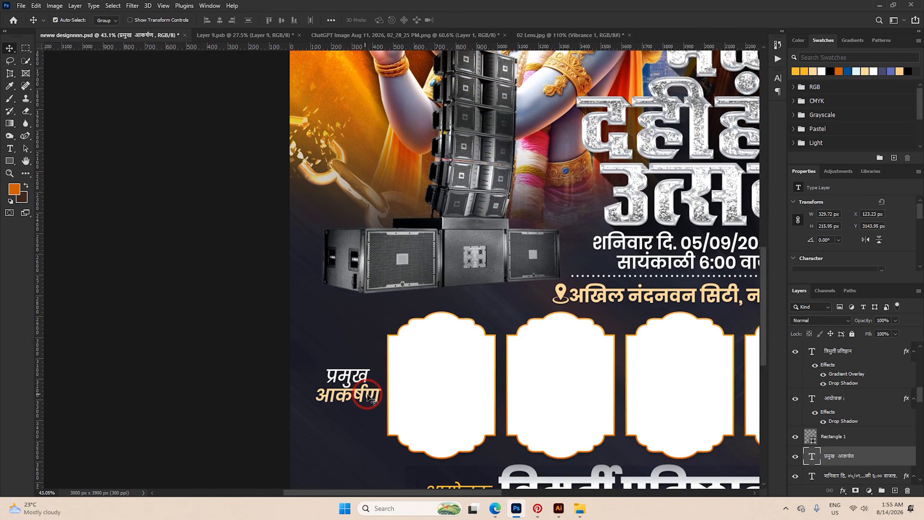
double_click(378, 399)
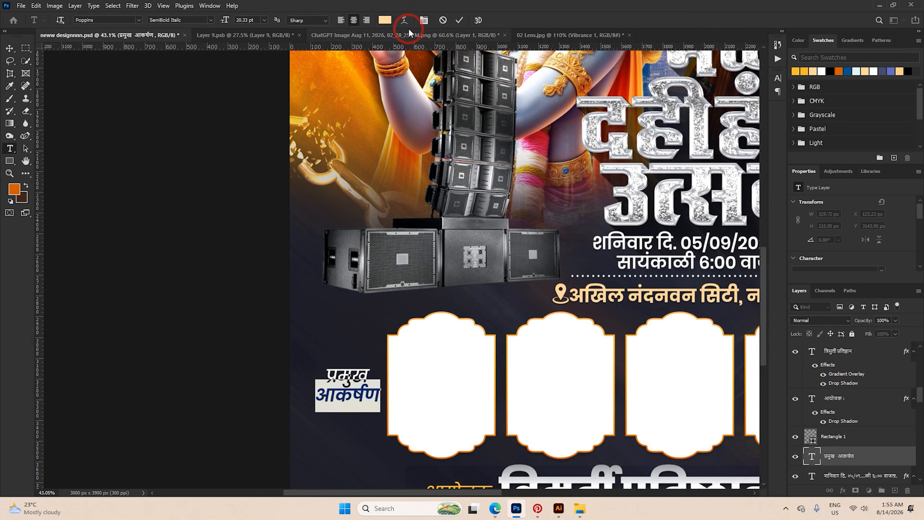
click(385, 20)
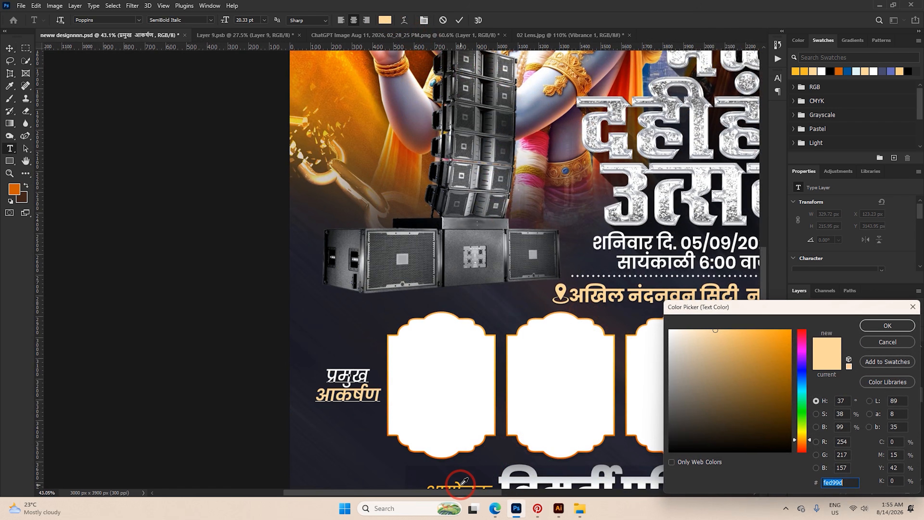
click(772, 331)
click(881, 326)
scroll(525, 273, down, 6)
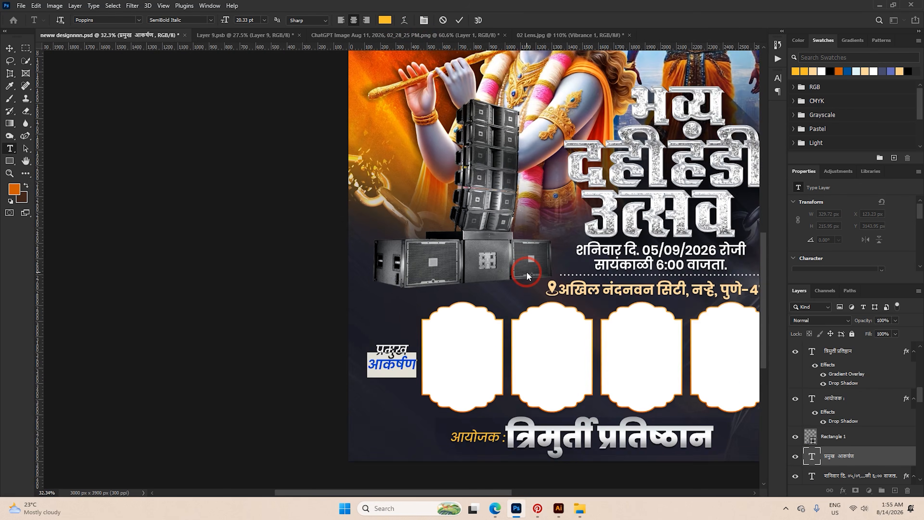
click(459, 20)
key(v)
Recolour the venue line to golden yellow #fcbf28 sampled from आकर्षण and hide its Color Overlay effect.
scroll(650, 254, up, 4)
click(625, 305)
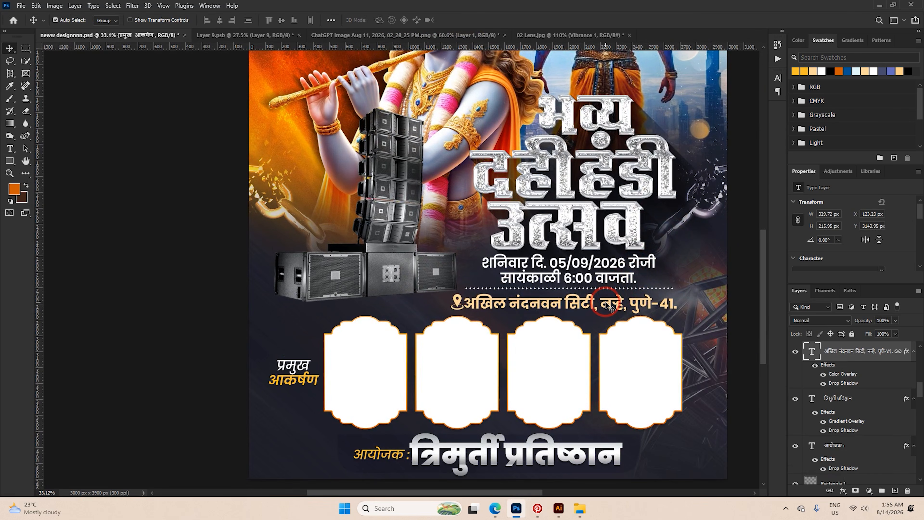
double_click(626, 302)
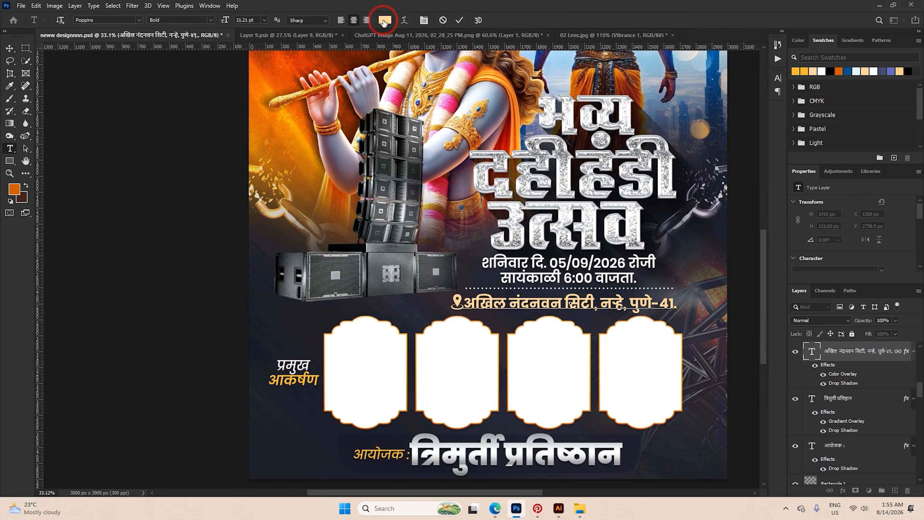
click(385, 20)
click(292, 375)
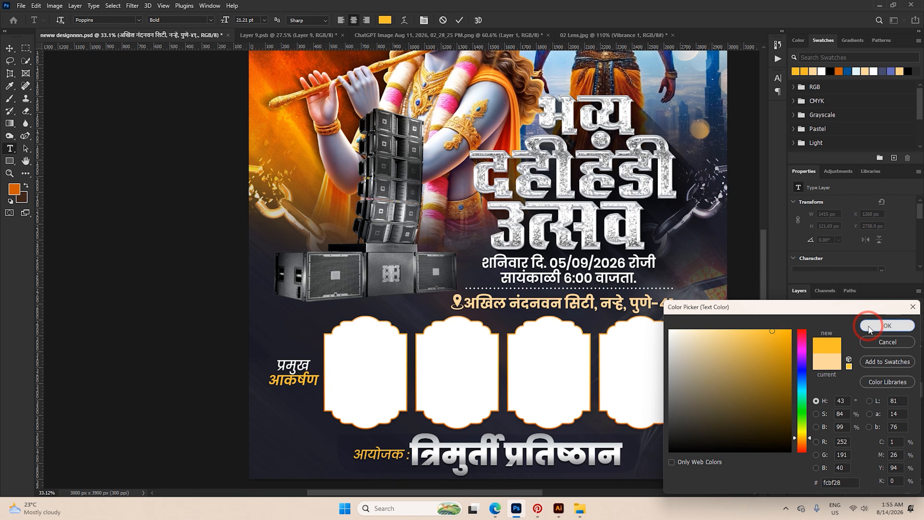
click(884, 325)
click(823, 375)
Change the location pin's Color Overlay to the golden yellow sampled from the venue line.
scroll(613, 308, up, 6)
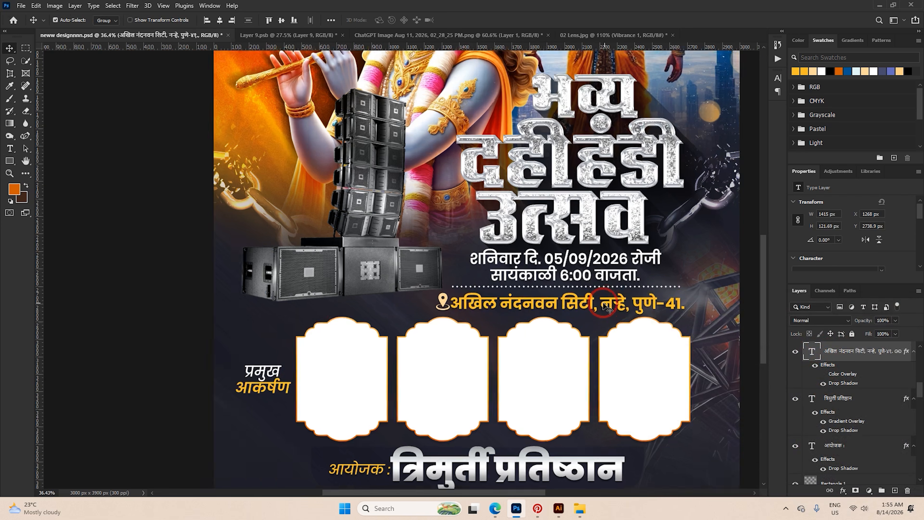
click(374, 300)
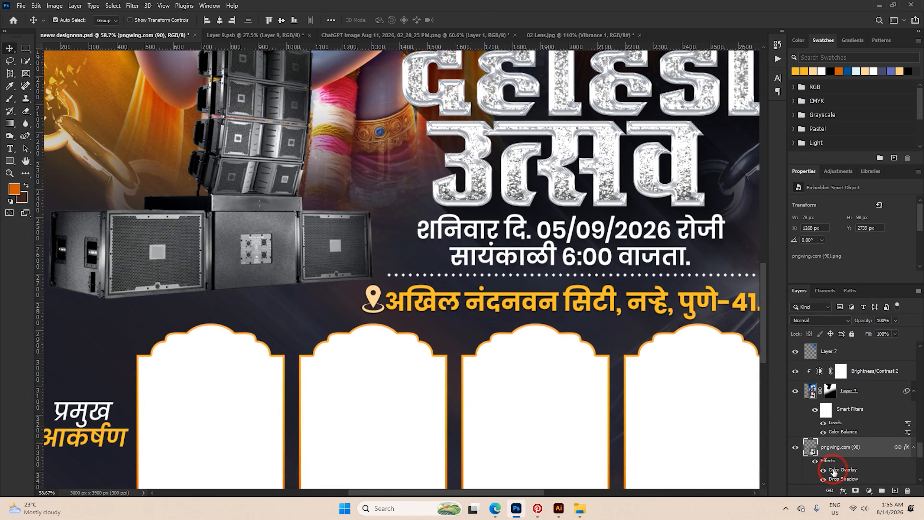
double_click(874, 469)
click(776, 234)
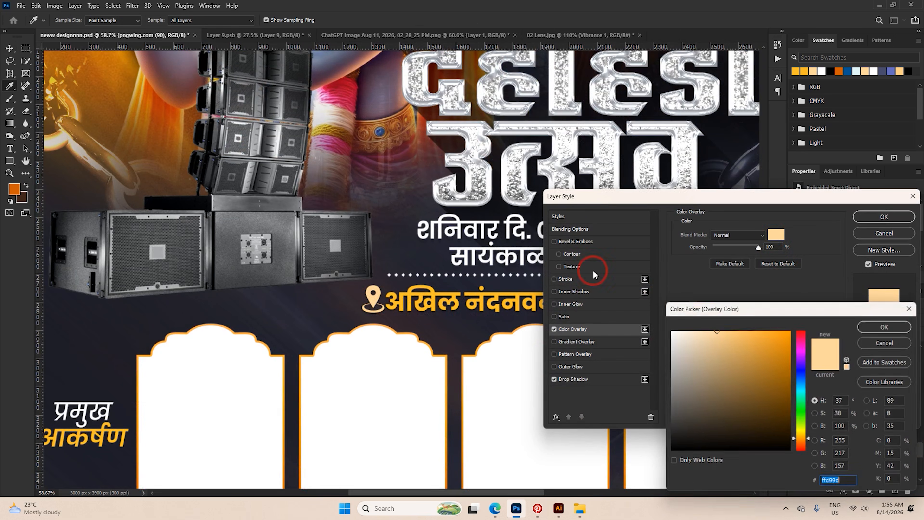
click(456, 290)
click(887, 325)
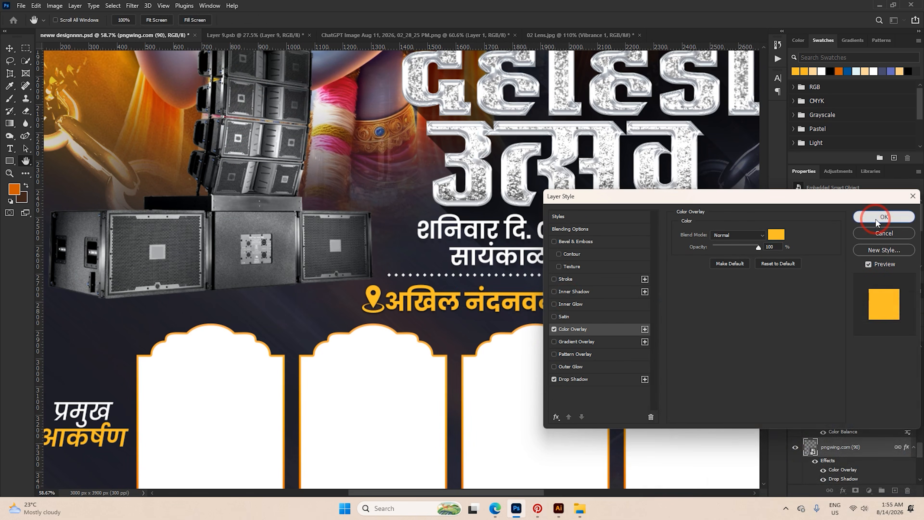
click(884, 217)
Clear the venue line's layer style and give it a Drop Shadow with 100% opacity, 90° angle, 2 px distance and 7 px size.
scroll(604, 297, up, 2)
click(604, 296)
right_click(828, 375)
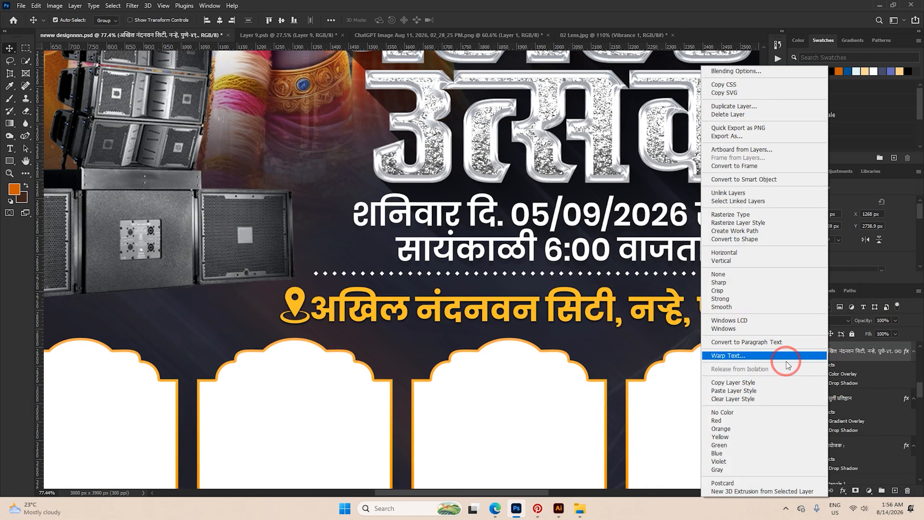
click(734, 398)
right_click(851, 360)
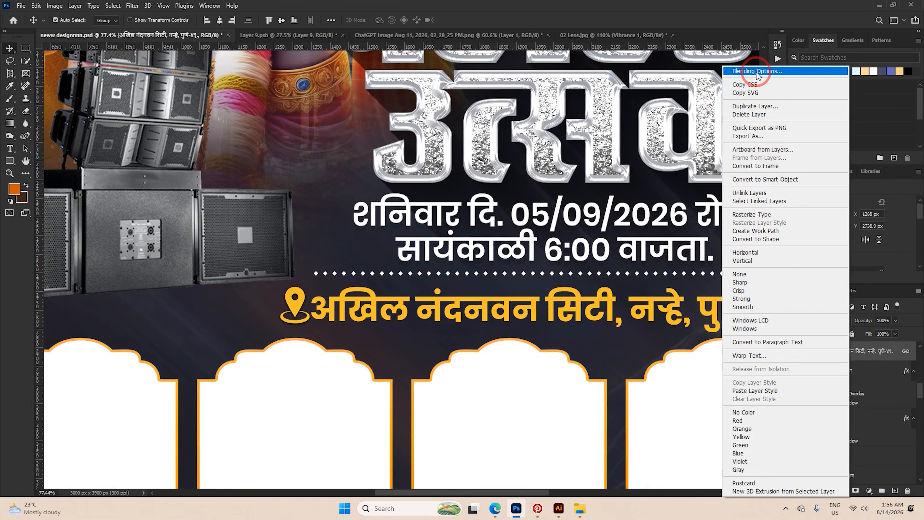
click(749, 69)
click(593, 379)
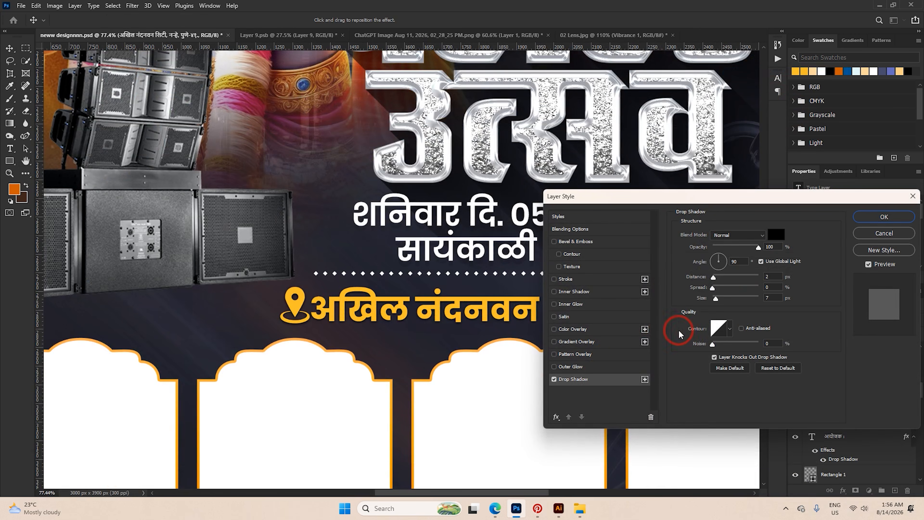
click(884, 216)
Close the 02 Lens.jpg, ChatGPT flute image and Layer 9.psb documents without saving their changes.
click(426, 262)
scroll(426, 262, down, 6)
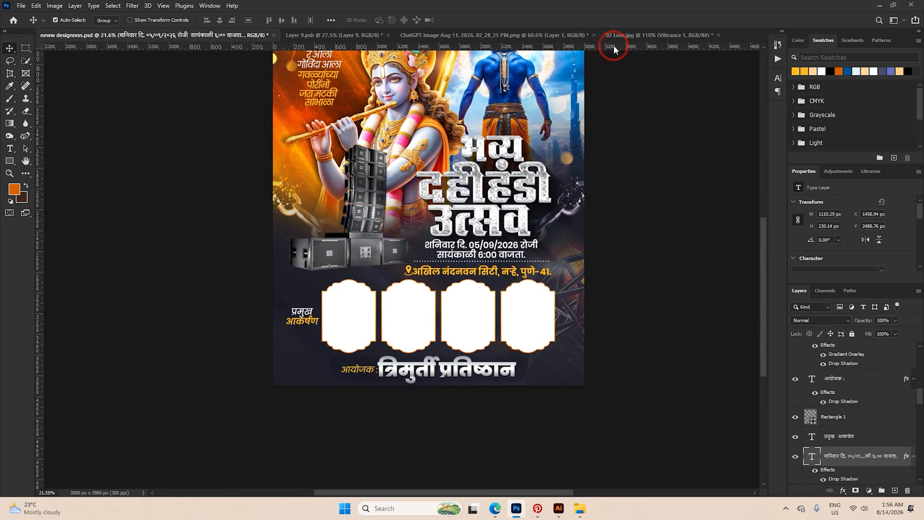
click(343, 35)
click(430, 36)
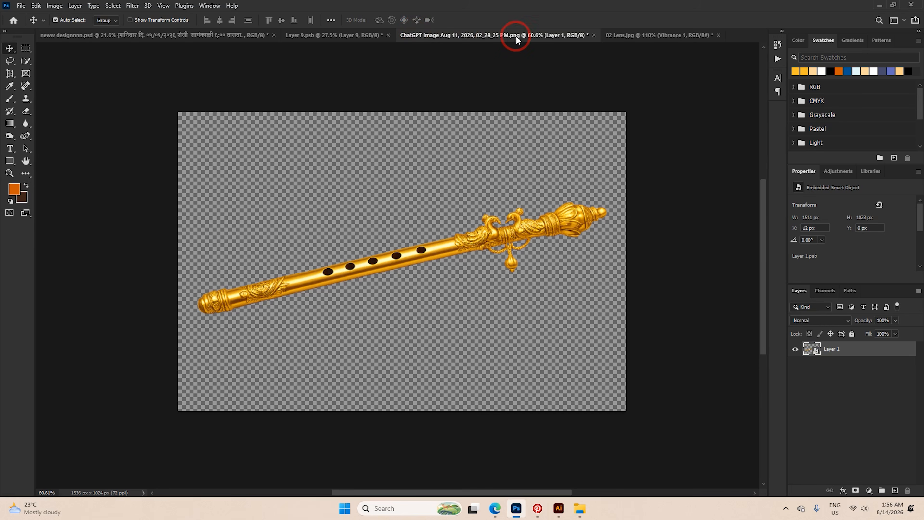
click(594, 35)
click(469, 186)
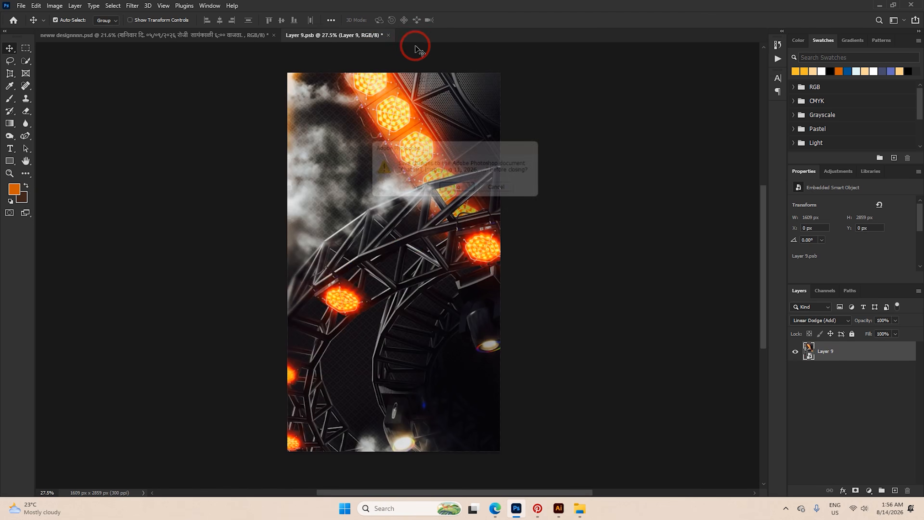
click(388, 35)
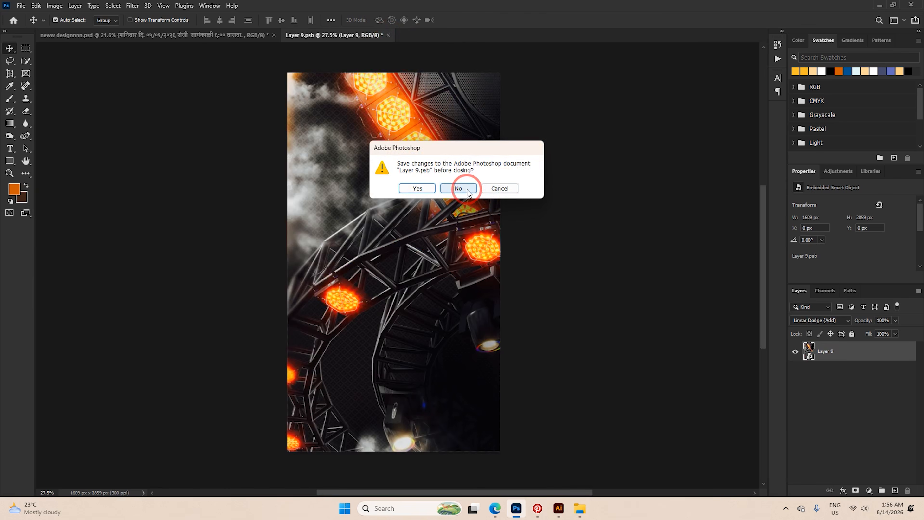
click(458, 188)
Save the poster and open the finished design neww dahi handi designaa.psd.
key(ctrl+s)
click(21, 6)
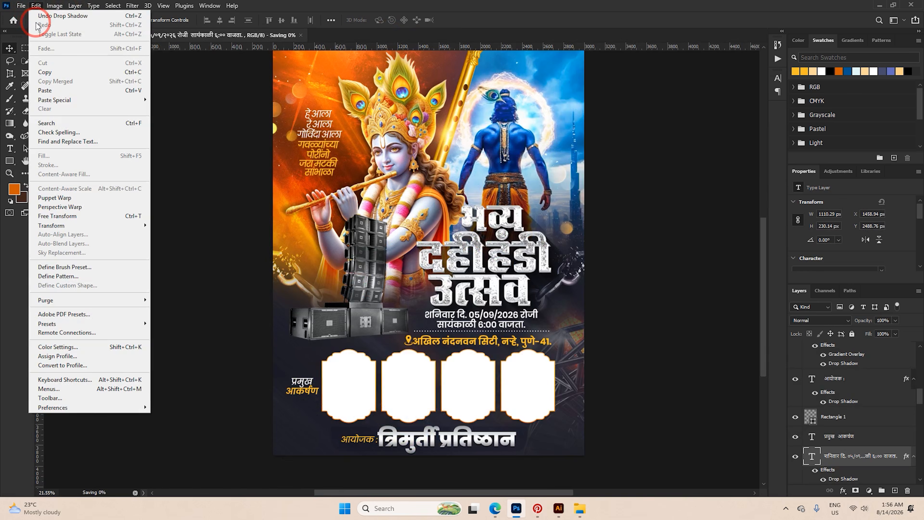
click(30, 25)
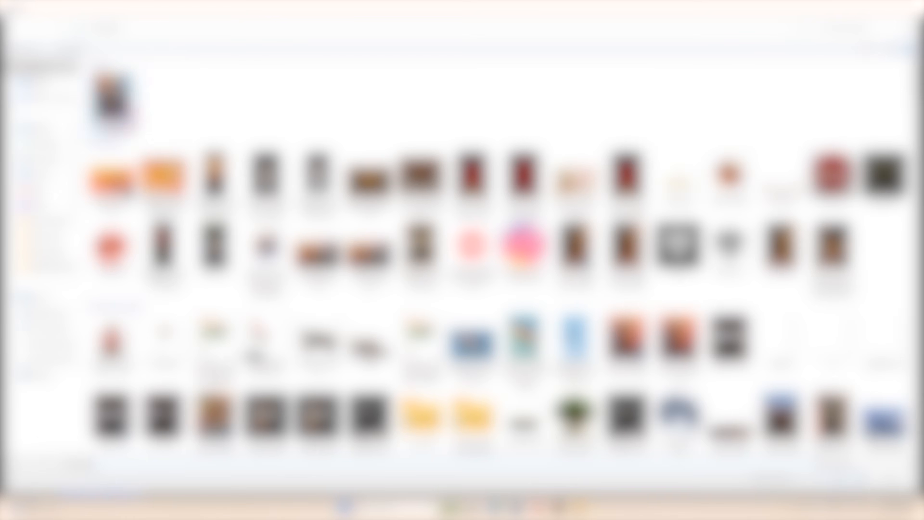
double_click(110, 99)
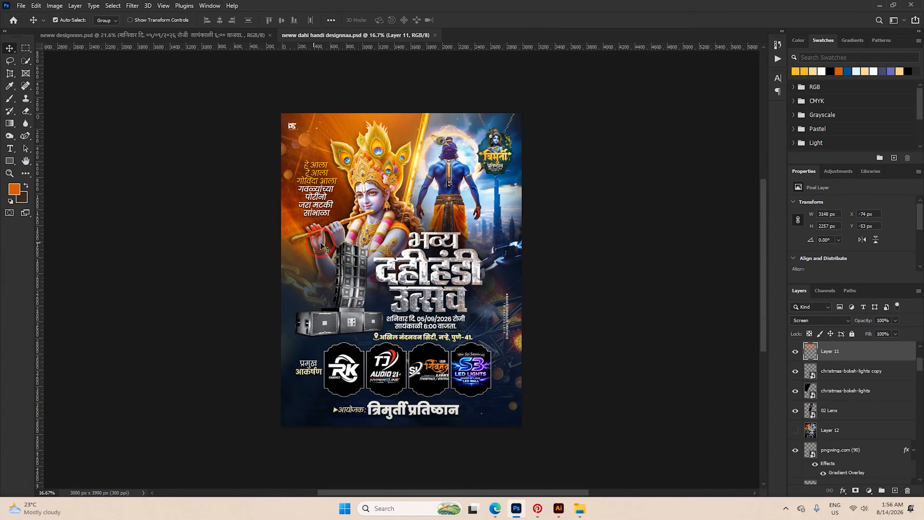
Copy the RK Cabinet logo from the finished design into neww designnnn.psd and clip it to the Shape 1 layer.
scroll(364, 397, up, 6)
click(332, 358)
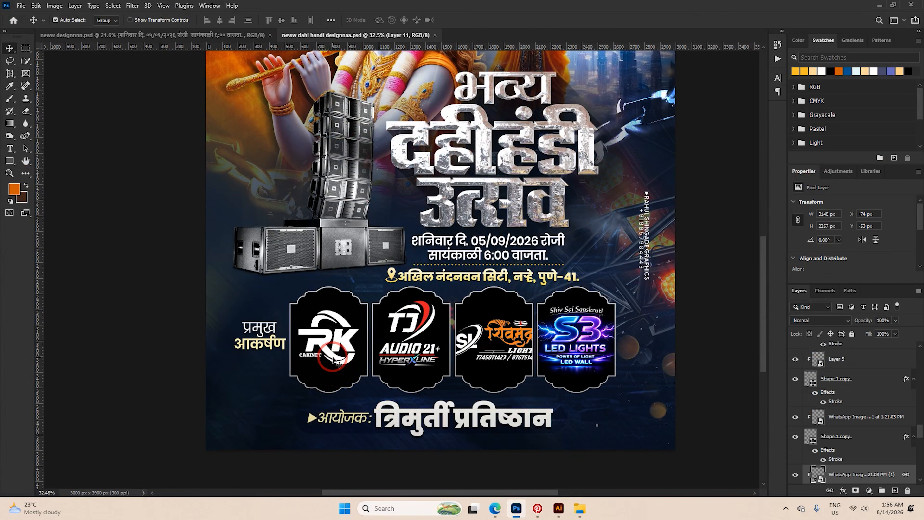
scroll(333, 358, up, 5)
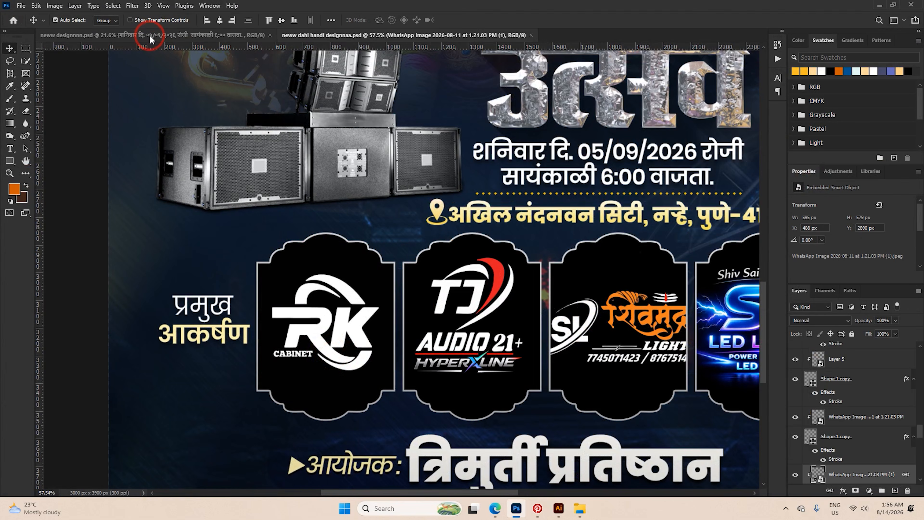
drag(149, 34, 555, 382)
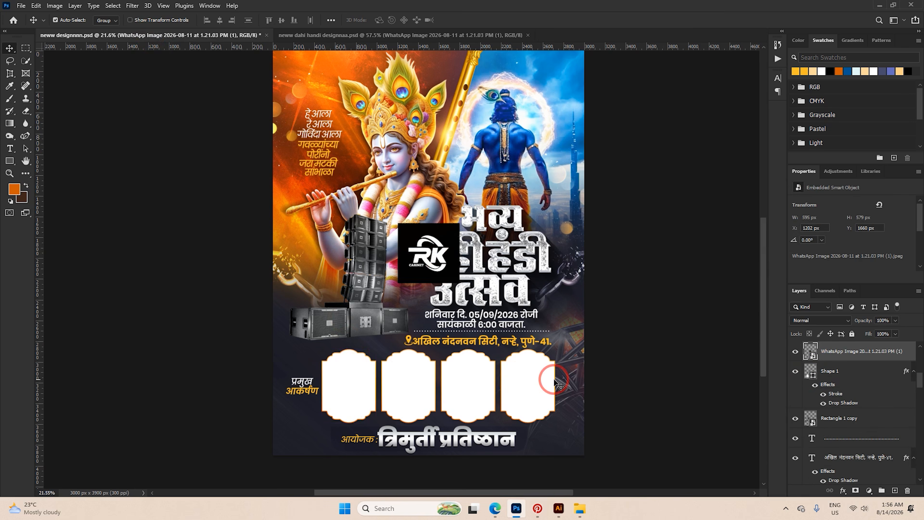
alt+click(809, 362)
Move the RK Cabinet logo into the first frame of the sponsor row.
key(ctrl+t)
scroll(460, 299, up, 1)
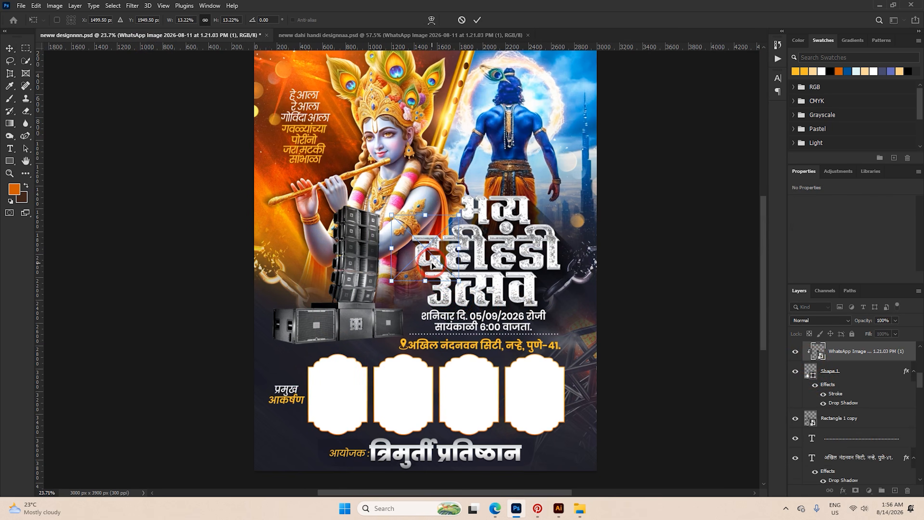
drag(430, 263, 347, 409)
scroll(347, 407, up, 3)
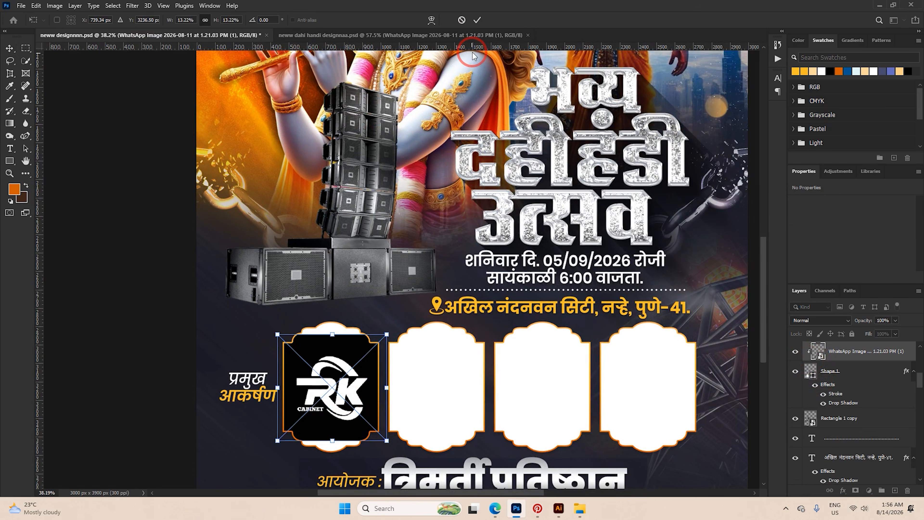
click(477, 21)
Fill the first frame, Shape 1, with the black sampled from the RK Cabinet logo.
double_click(814, 377)
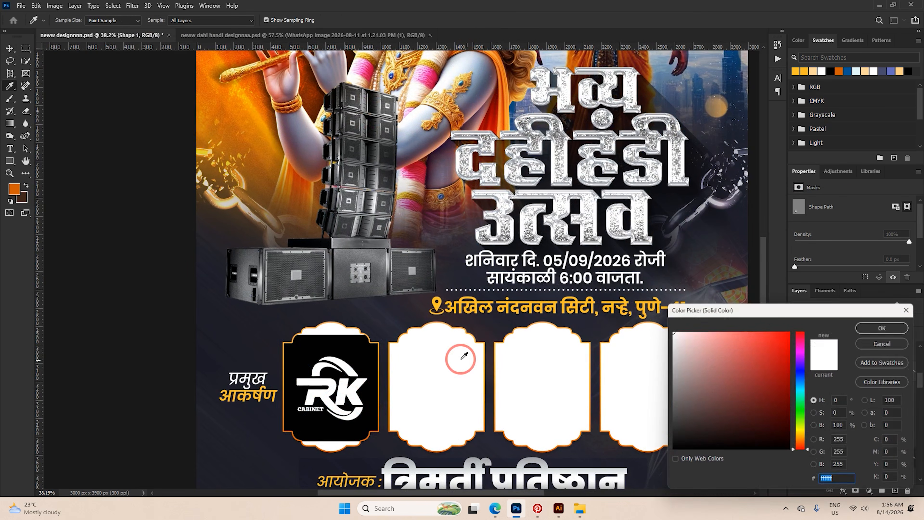
click(359, 349)
key(Return)
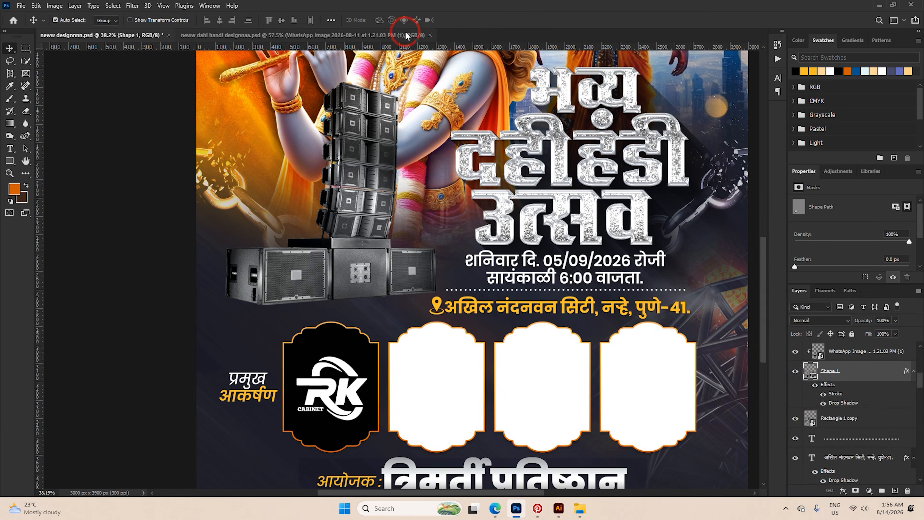
Copy the TJ Audio 21+ logo from the finished design, clip it to Shape 1 copy and position it in the second frame.
click(176, 35)
drag(171, 36, 524, 362)
alt+click(817, 361)
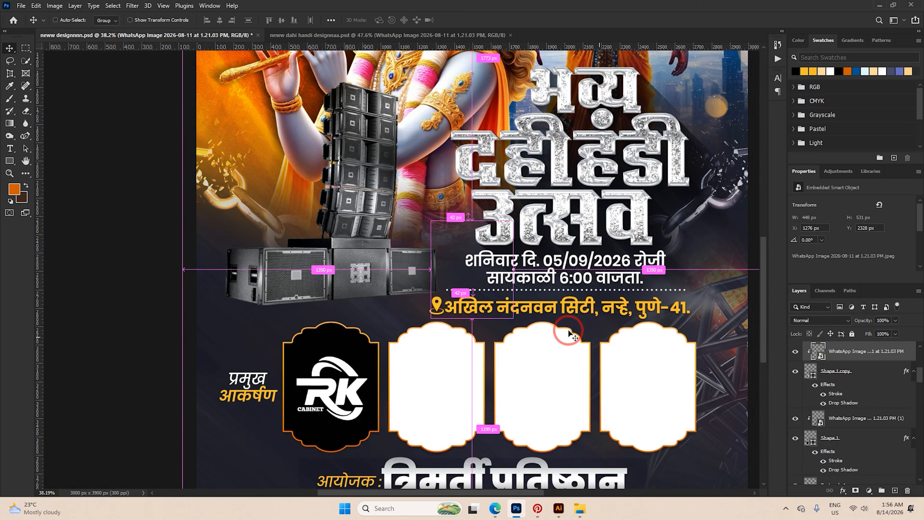
key(ctrl+t)
drag(502, 268, 466, 385)
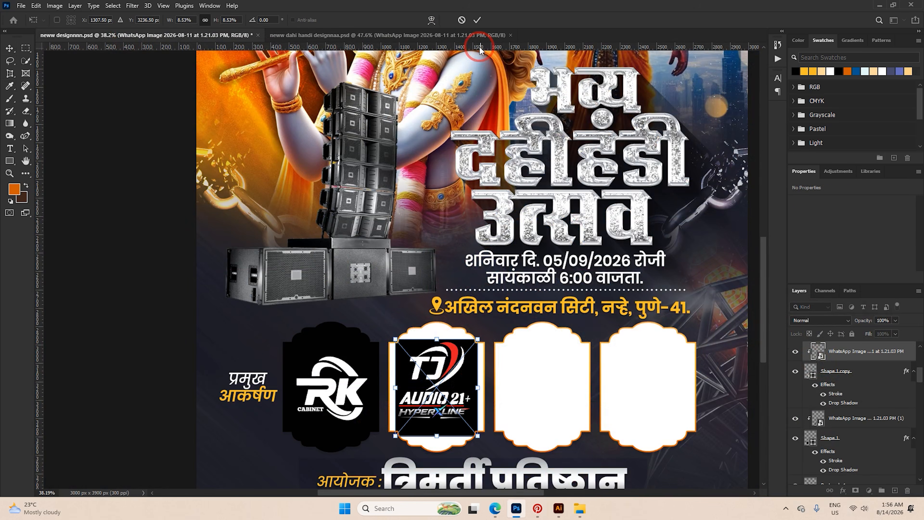
click(477, 20)
Fill the second frame, Shape 1 copy, with the black sampled from the TJ Audio 21+ logo.
double_click(810, 373)
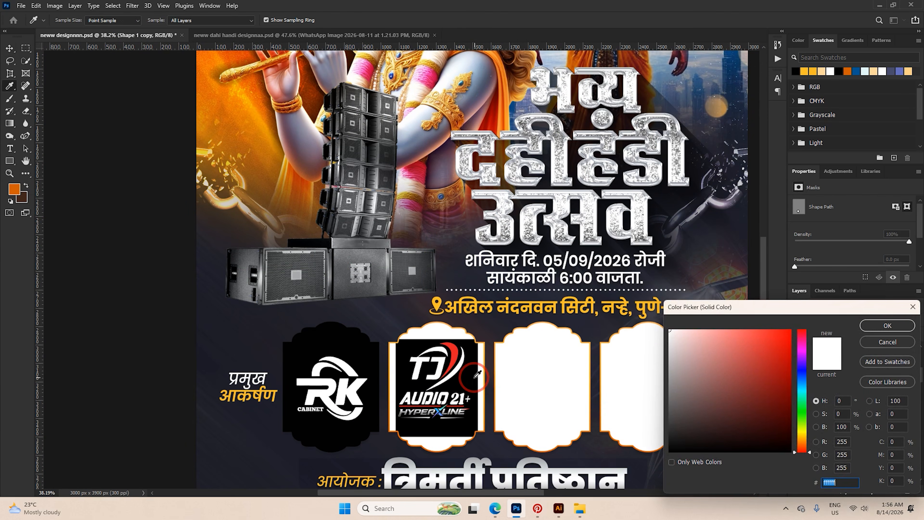
click(457, 360)
click(883, 324)
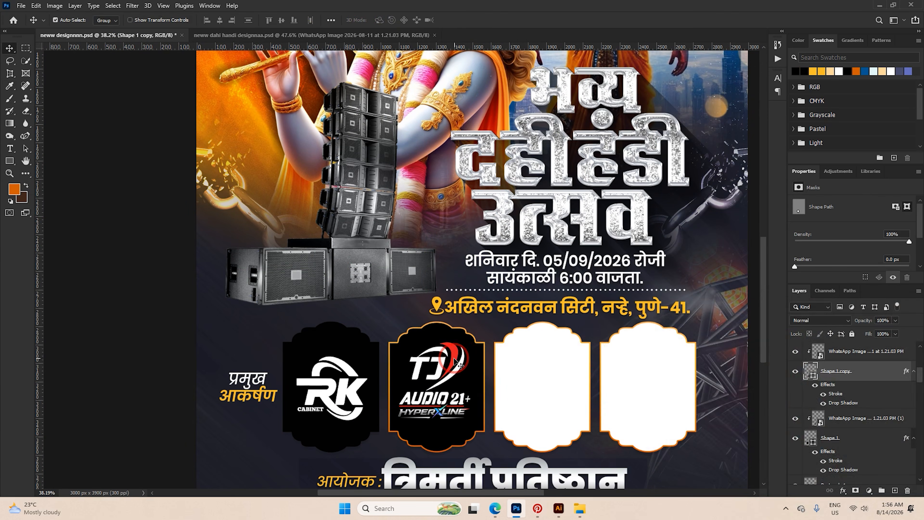
click(360, 35)
click(120, 72)
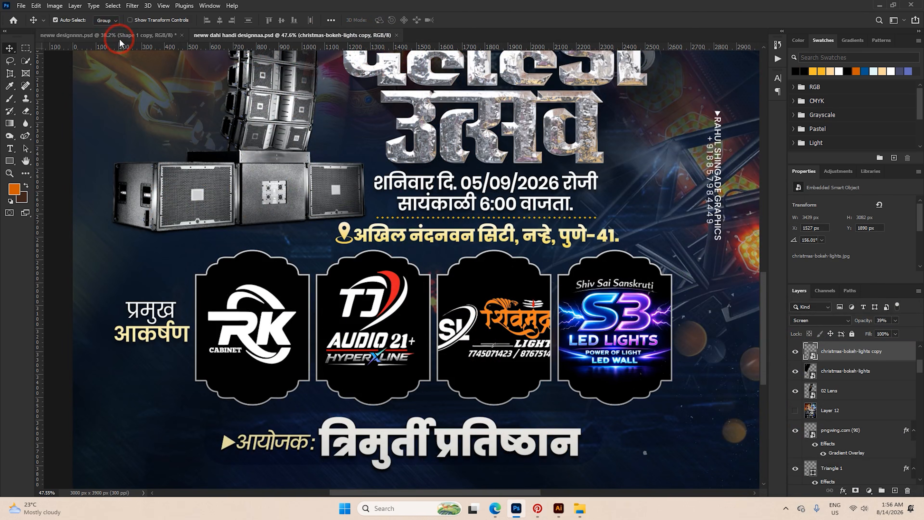
drag(120, 43, 515, 355)
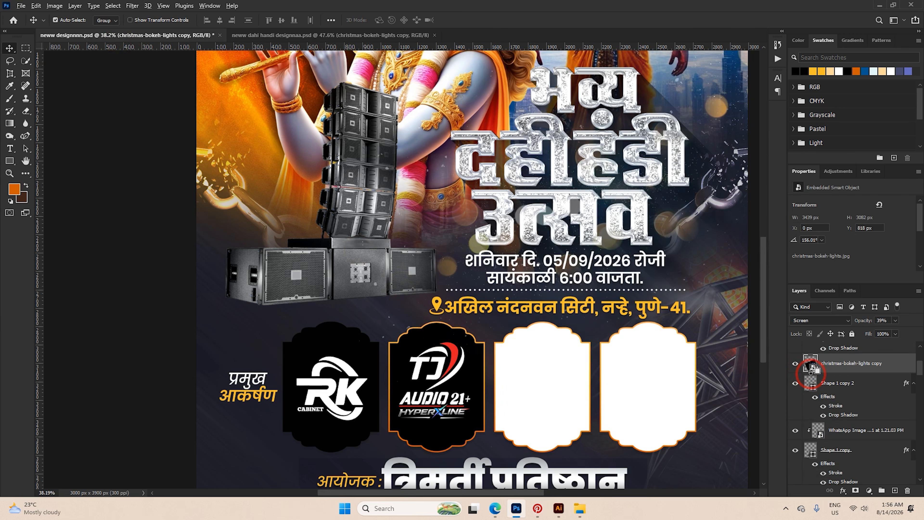
alt+click(811, 372)
key(ctrl+t)
scroll(562, 299, down, 7)
key(Return)
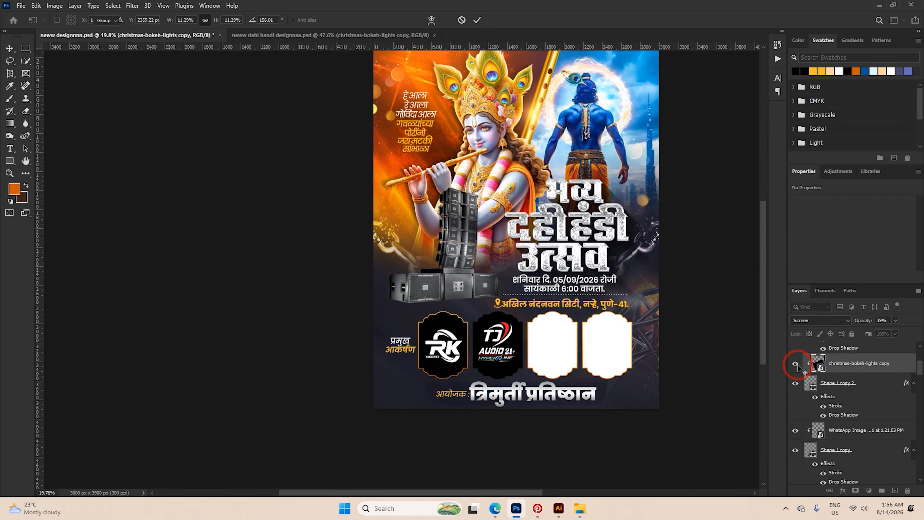
key(Delete)
Copy the SL Light logo from the finished design, clip it to Shape 1 copy 2 and position it in the third frame.
click(280, 35)
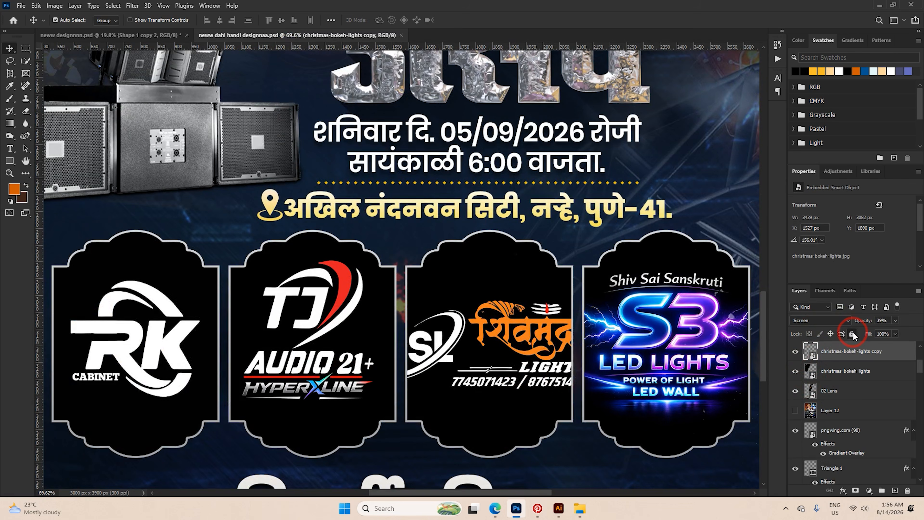
click(493, 335)
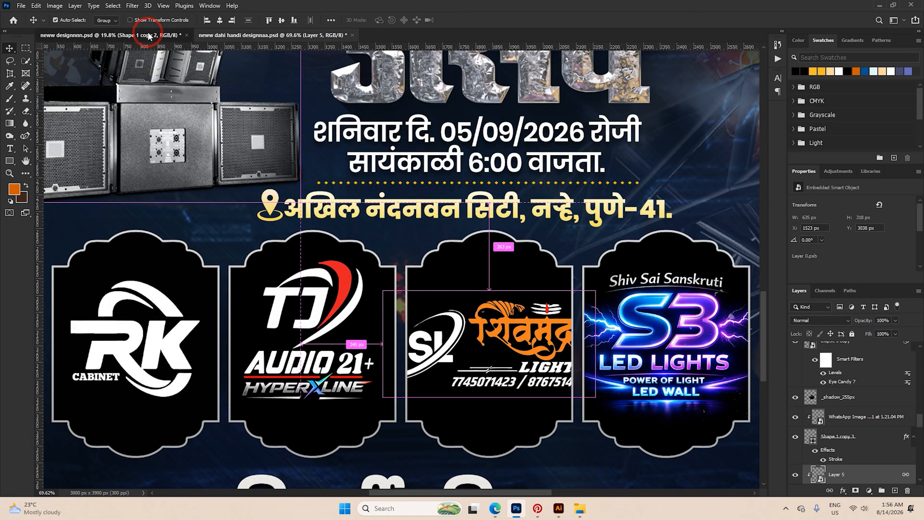
click(160, 35)
scroll(493, 328, up, 3)
key(ctrl+v)
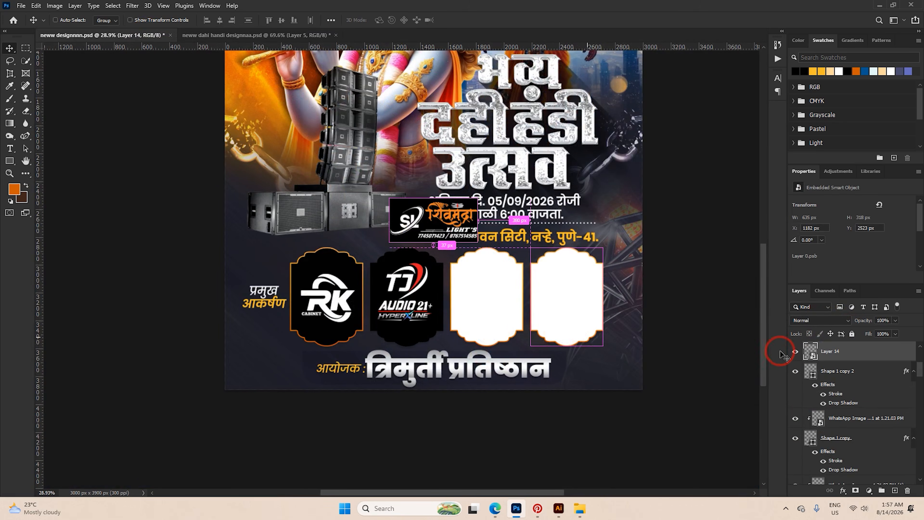
alt+click(812, 362)
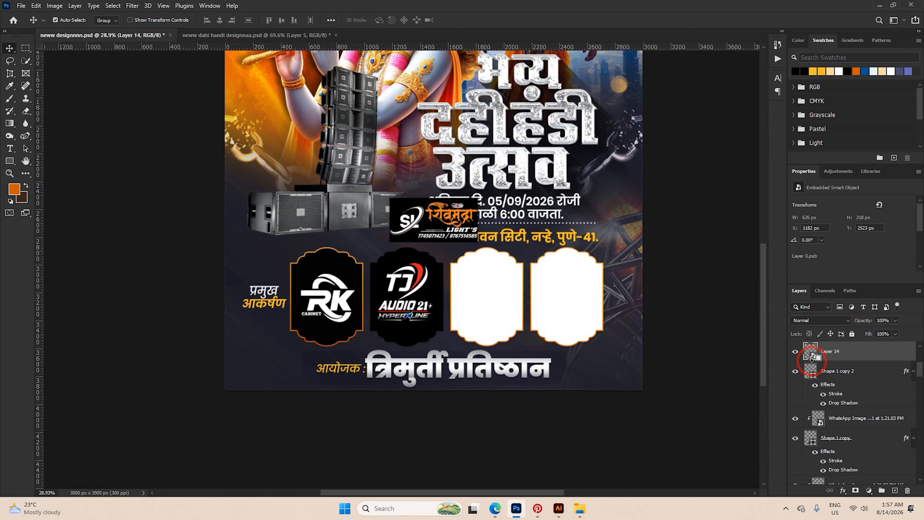
key(ctrl+t)
drag(439, 231, 499, 306)
Fill the third frame, Shape 1 copy 2, with the black 000000 sampled from its logo.
double_click(810, 370)
click(482, 275)
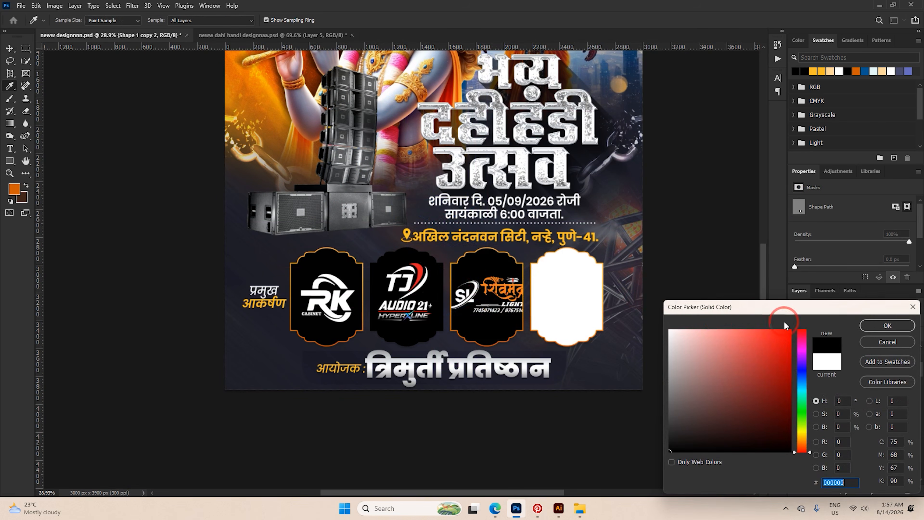
click(888, 325)
Scale the SL Light logo down to about 13% and centre it in the third frame.
key(v)
scroll(498, 288, up, 4)
click(497, 313)
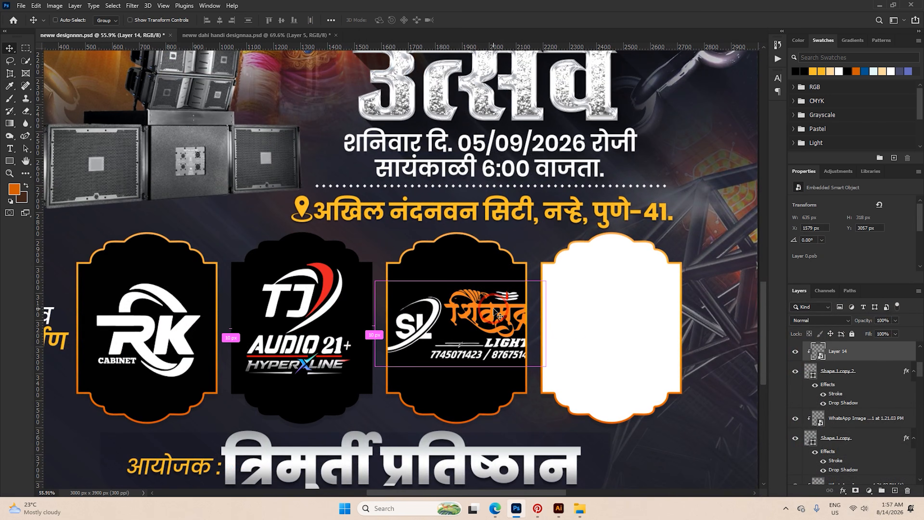
scroll(497, 313, up, 2)
key(ctrl+t)
drag(566, 330, 554, 331)
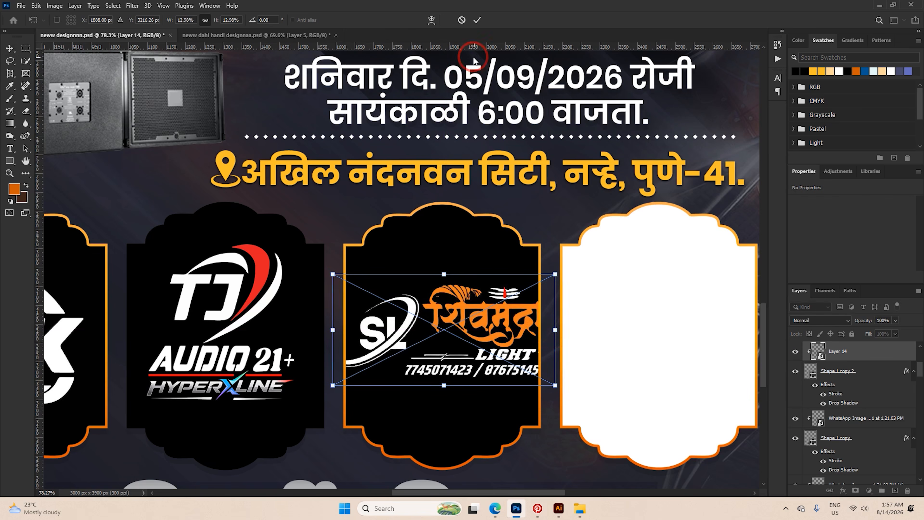
click(476, 20)
Copy the S3 LED Lights logo from the finished design into neww designnnn.psd and clip it to Shape 1 copy 3.
click(268, 35)
click(615, 304)
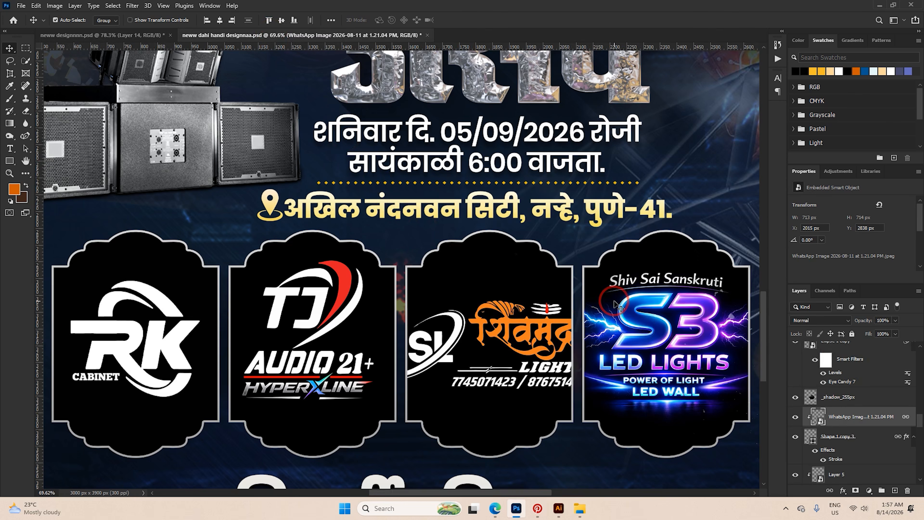
click(99, 35)
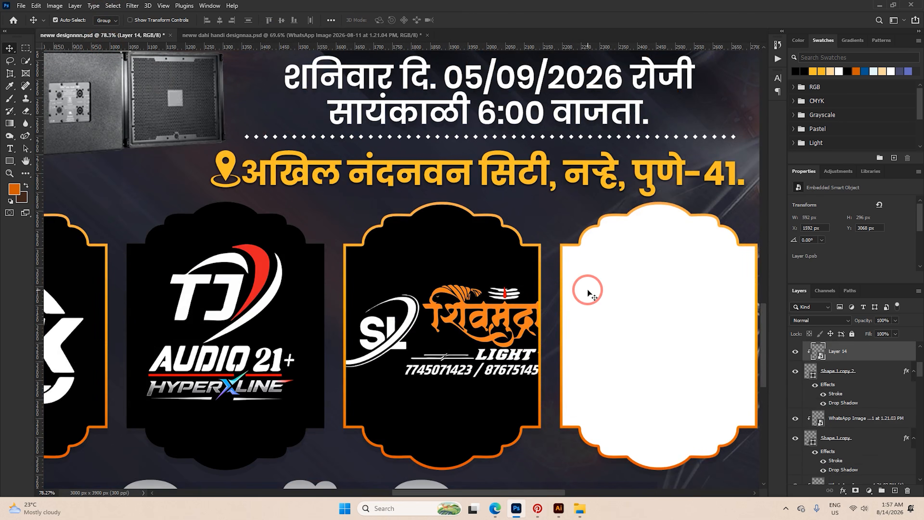
click(819, 365)
key(ctrl+v)
alt+click(819, 362)
Move the S3 LED Lights logo into the fourth frame of the sponsor row.
scroll(451, 295, down, 4)
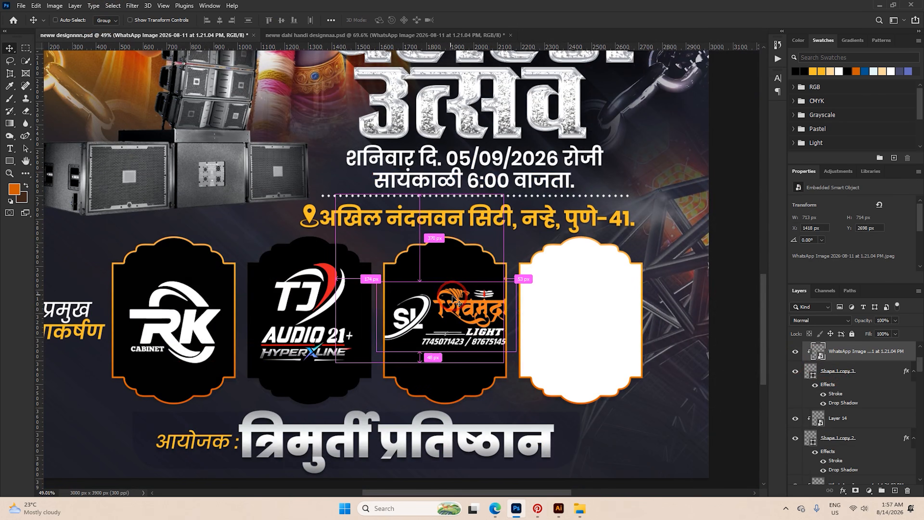
key(ctrl+t)
drag(460, 308, 614, 342)
click(472, 19)
scroll(459, 250, down, 5)
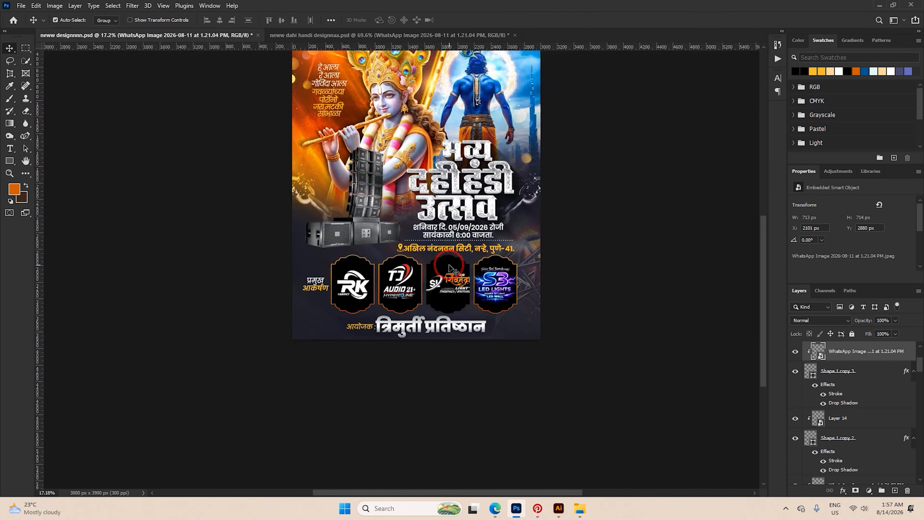
scroll(331, 284, up, 3)
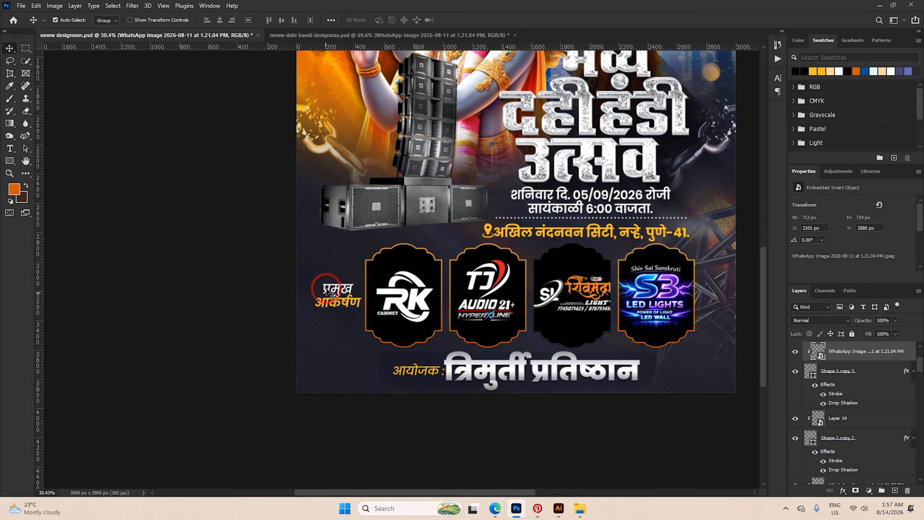
click(302, 37)
scroll(176, 295, down, 3)
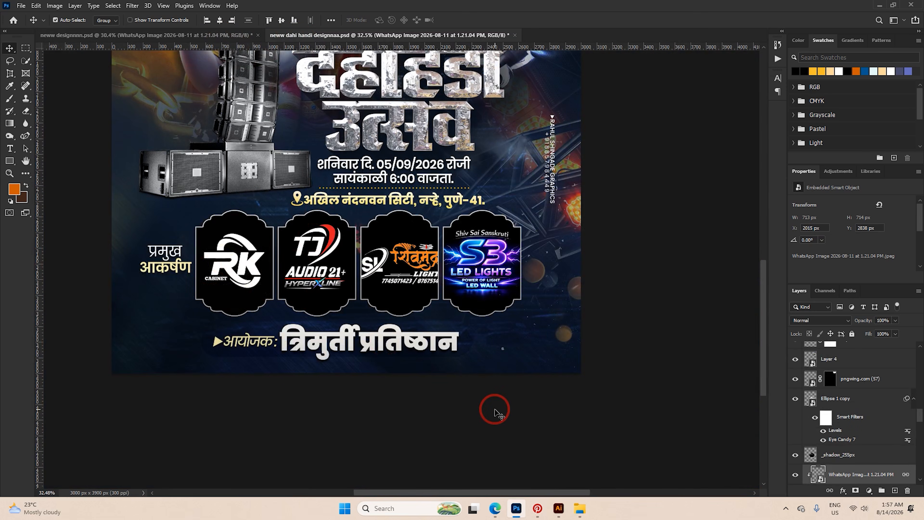
Switch to Pinterest and browse the related dark and orange texture pins for a background image.
click(537, 509)
scroll(450, 299, down, 6)
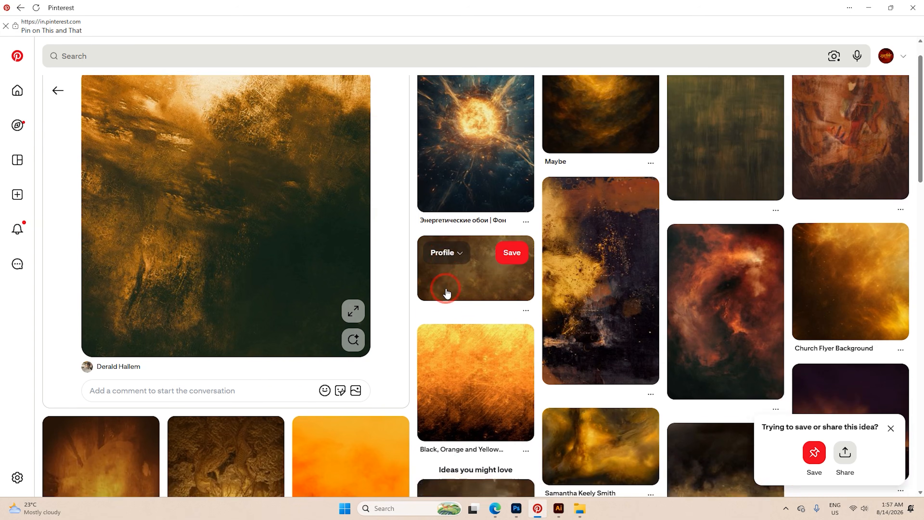
click(447, 293)
scroll(445, 294, up, 5)
click(516, 237)
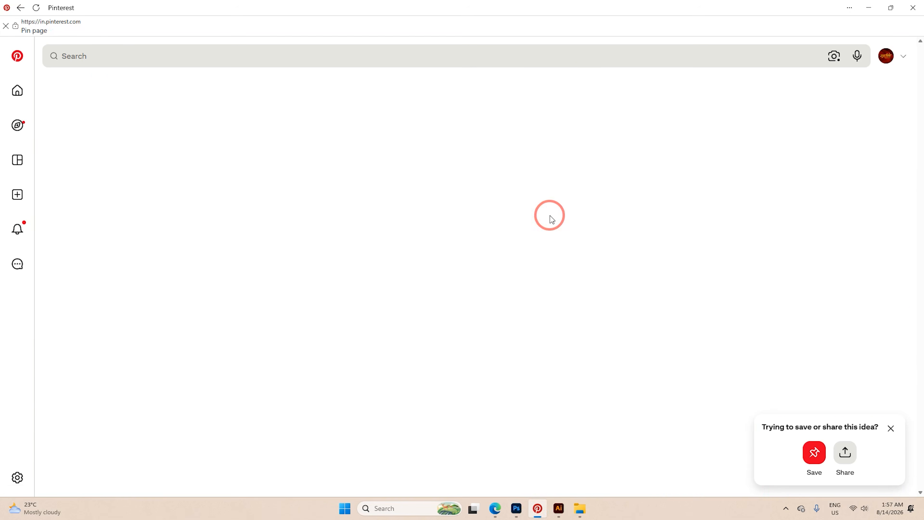
right_click(196, 227)
click(209, 251)
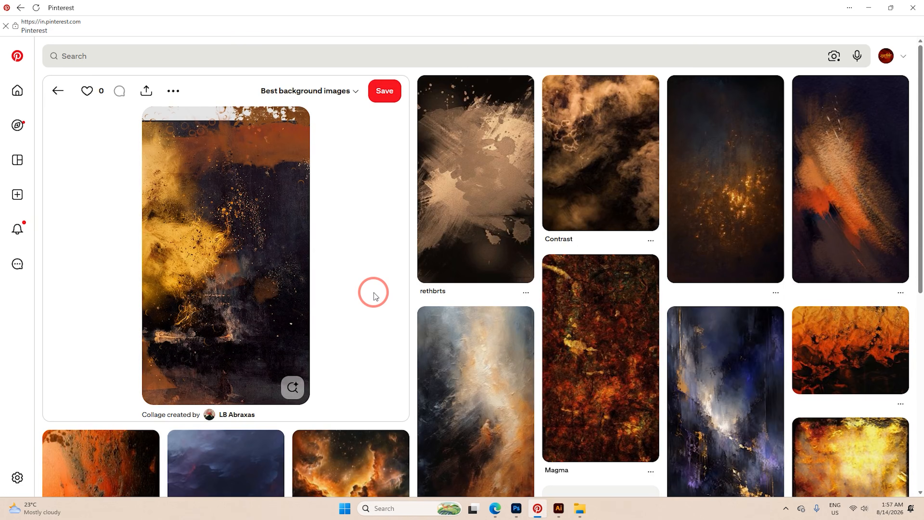
Open the square blue, red and orange nebula-like texture pin and copy its image.
scroll(424, 316, down, 1)
scroll(424, 317, down, 4)
scroll(711, 340, down, 8)
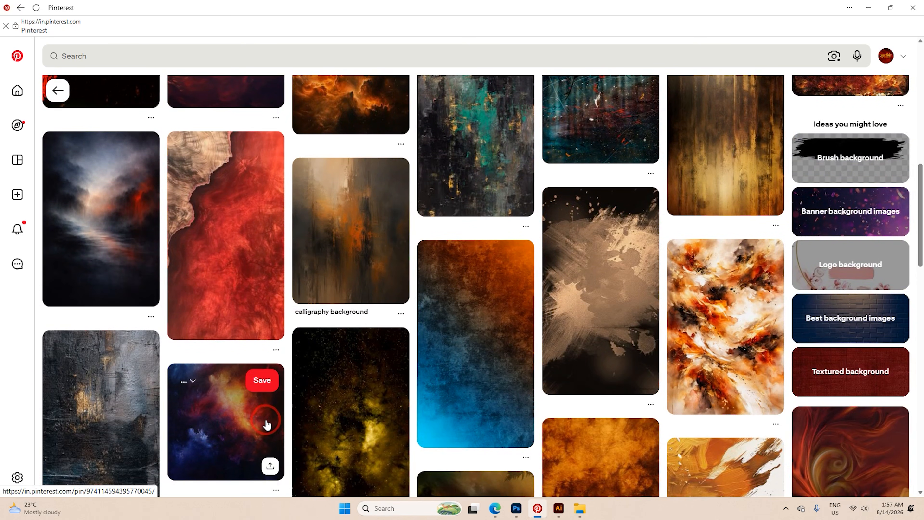
click(241, 429)
right_click(219, 226)
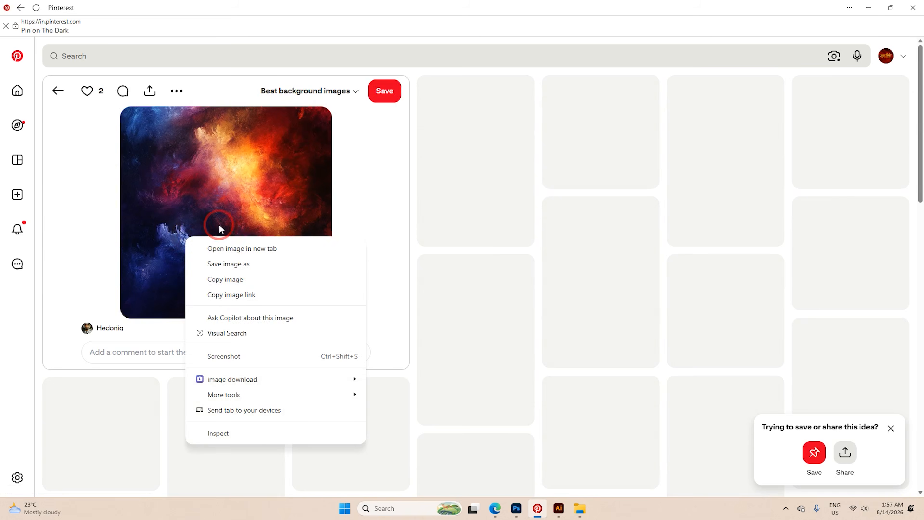
Switch to Photoshop and select the dark background layer Layer 1 copy in neww designnnn.psd.
click(516, 507)
click(872, 419)
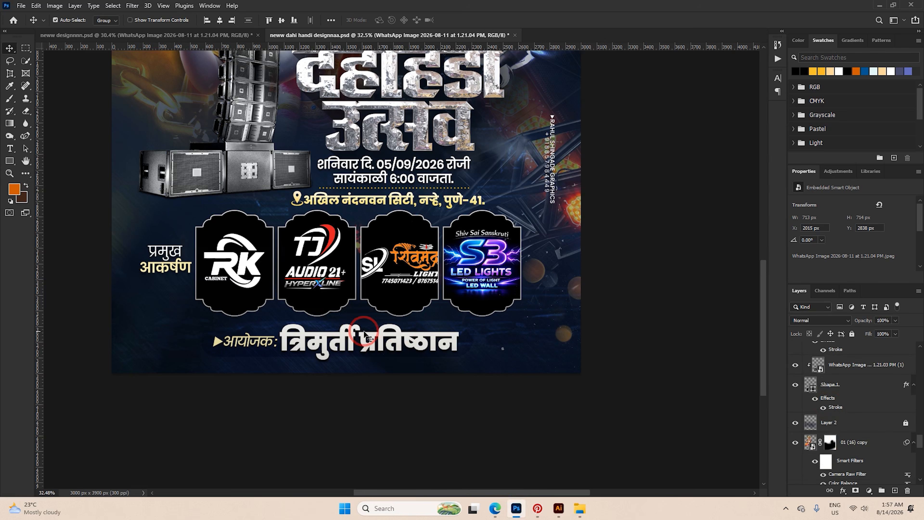
click(164, 327)
key(ctrl+minus)
key(ctrl+minus)
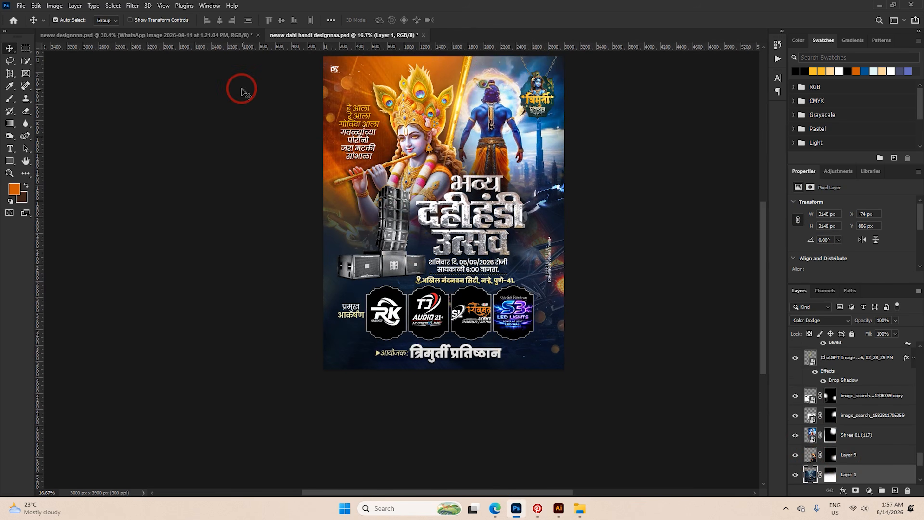
click(226, 34)
scroll(356, 368, down, 5)
click(354, 409)
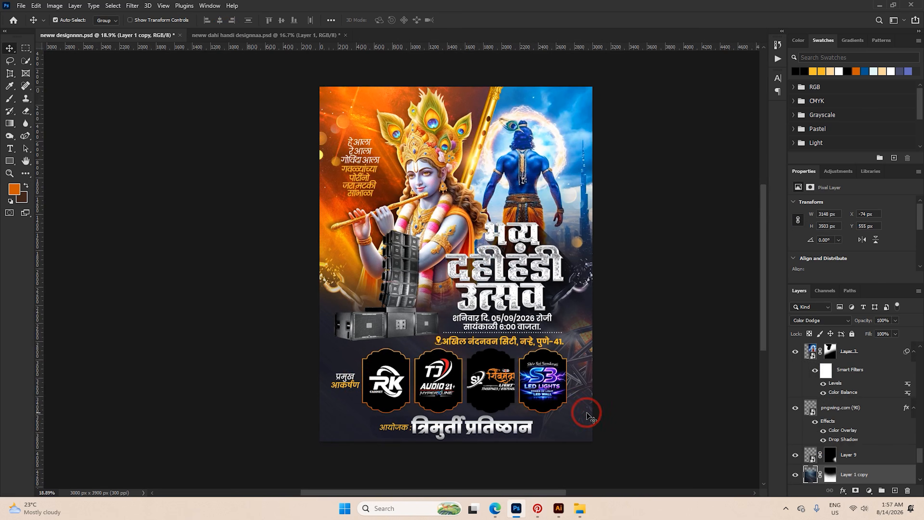
Try to paste the copied texture above Layer 1 copy and enlarge it to about 2578 × 1289 px.
scroll(873, 424, down, 3)
key(ctrl+v)
key(ctrl+t)
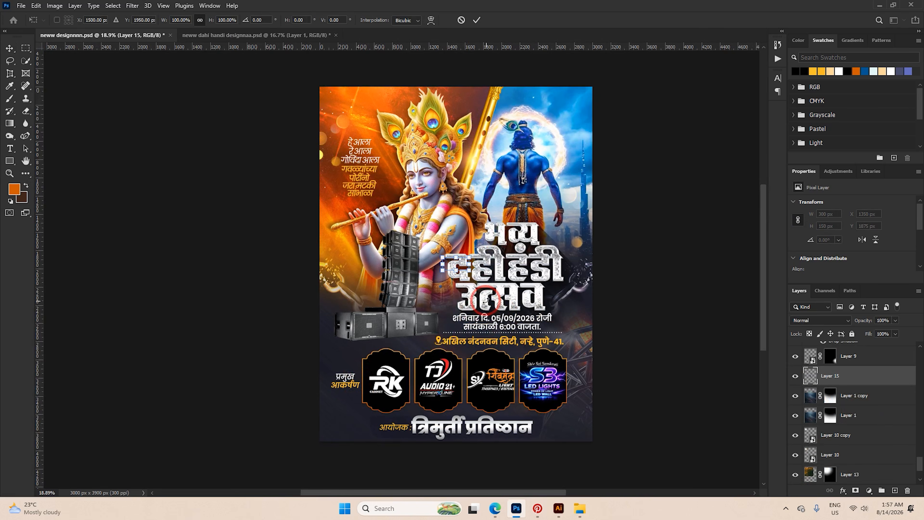
drag(470, 266, 573, 264)
click(476, 20)
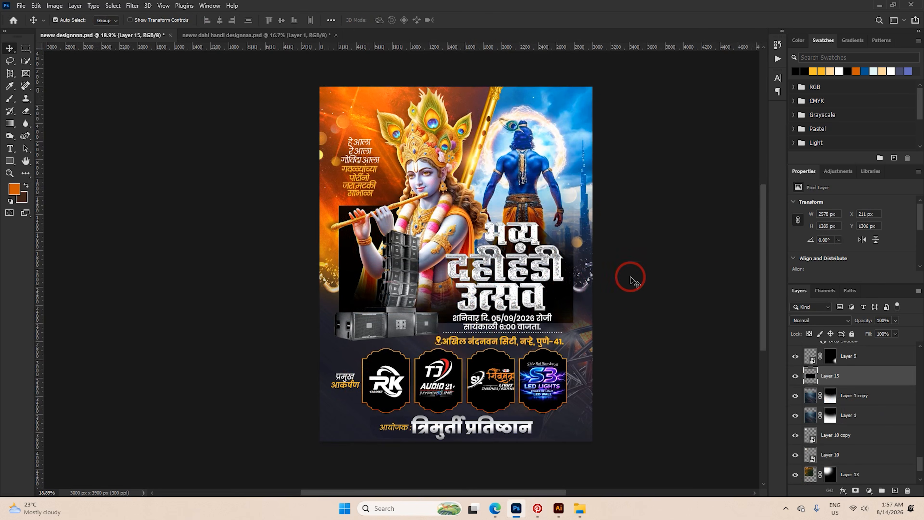
key(Delete)
Switch to Pinterest, return to the previous pin with the gold, orange and black splattered texture, and copy its image.
click(537, 508)
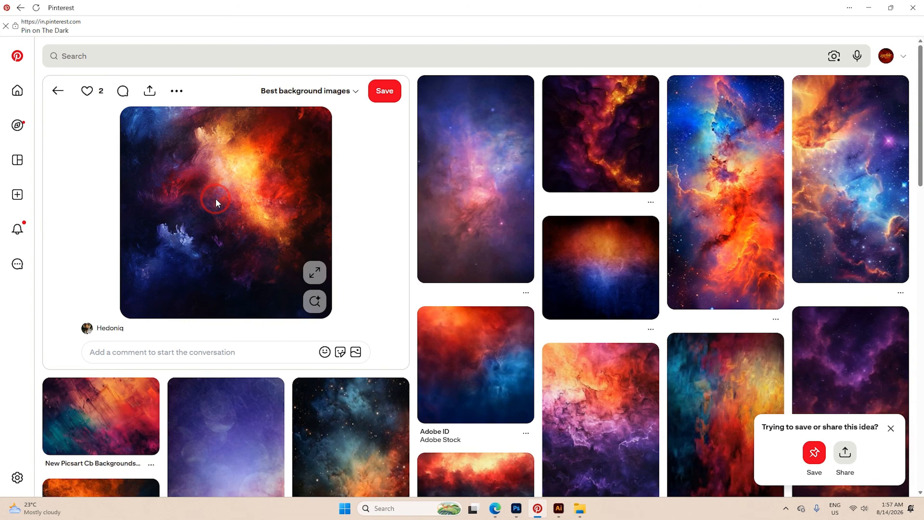
click(49, 91)
scroll(305, 250, down, 8)
scroll(189, 214, up, 12)
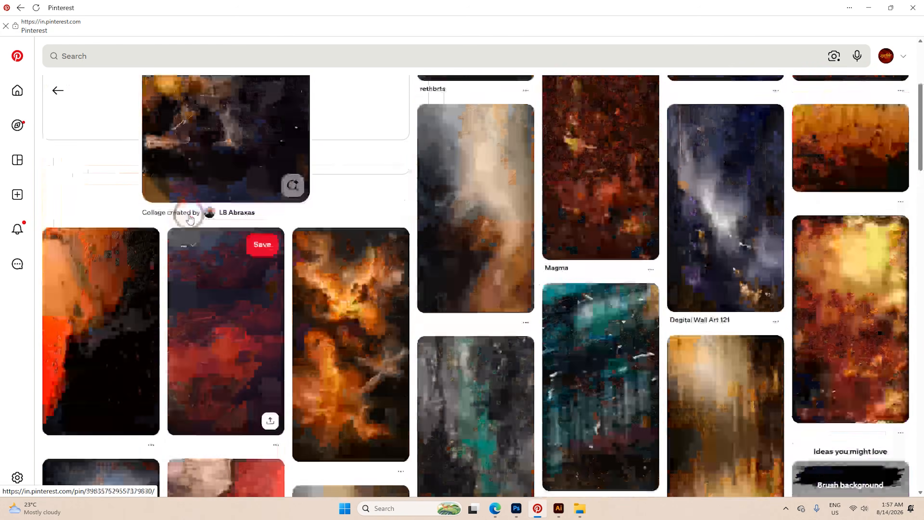
right_click(221, 215)
click(259, 243)
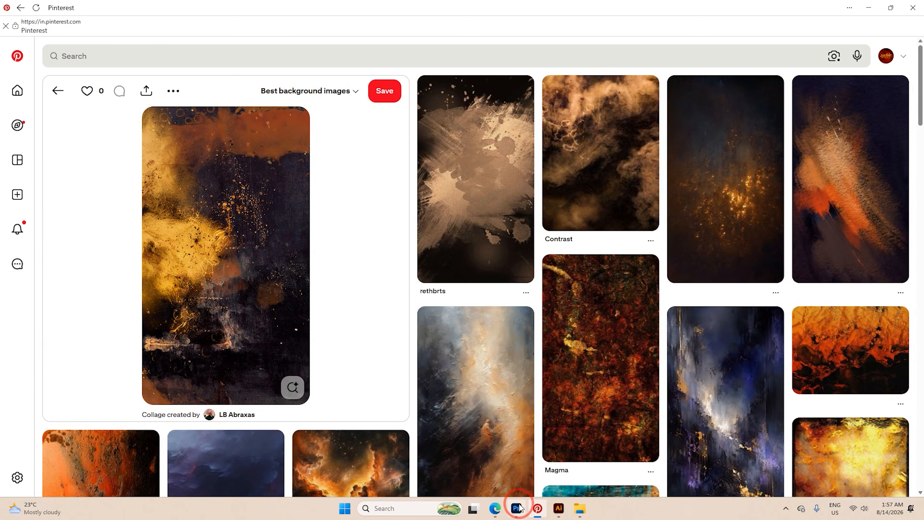
Switch to Photoshop, paste the texture above Layer 1 copy, and enlarge it to about 164% over the poster's lower-left area.
click(517, 508)
key(ctrl+v)
key(ctrl+t)
drag(493, 303, 408, 385)
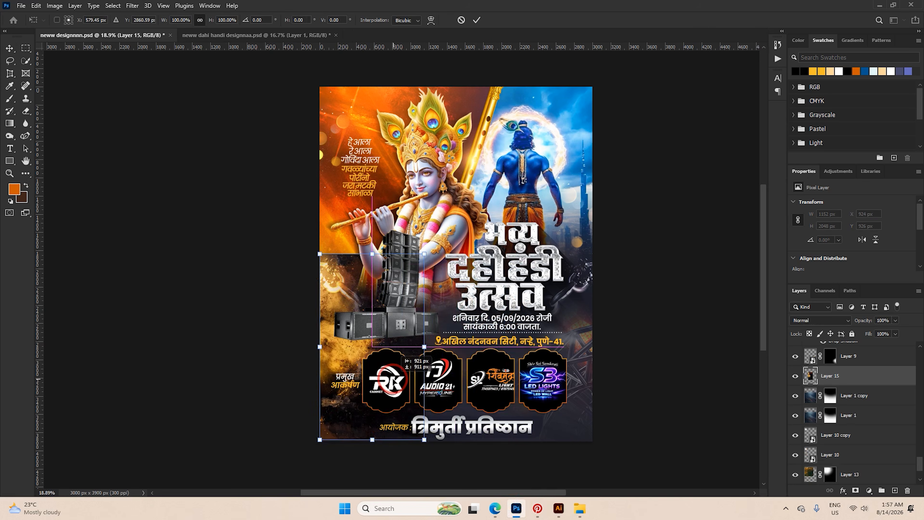
drag(424, 348, 448, 360)
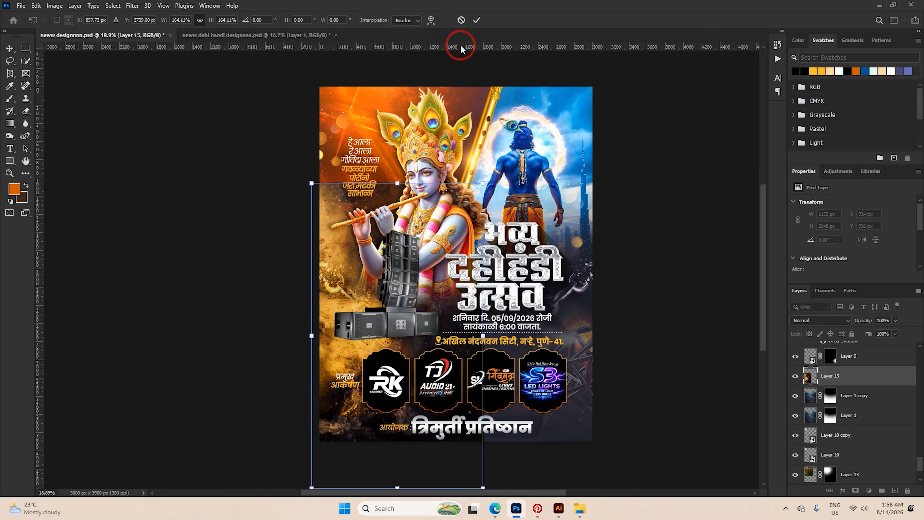
click(477, 20)
Apply a Motion Blur of -41° and about 92 pixels to the pasted texture and lower its opacity to 60%.
click(133, 6)
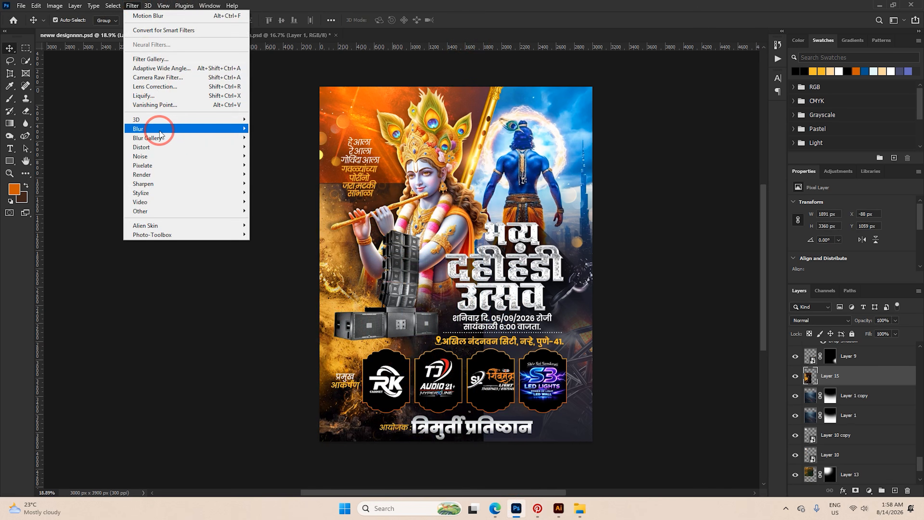
mouse_move(153, 129)
click(282, 183)
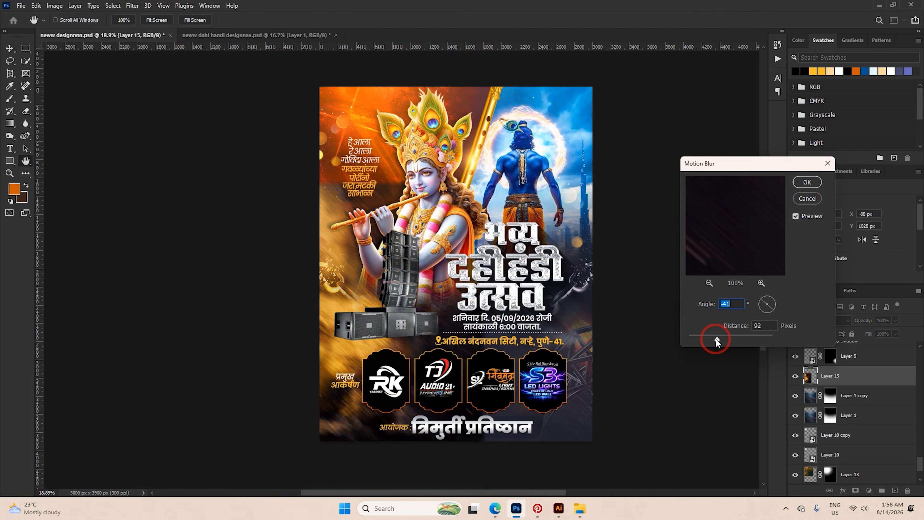
click(806, 182)
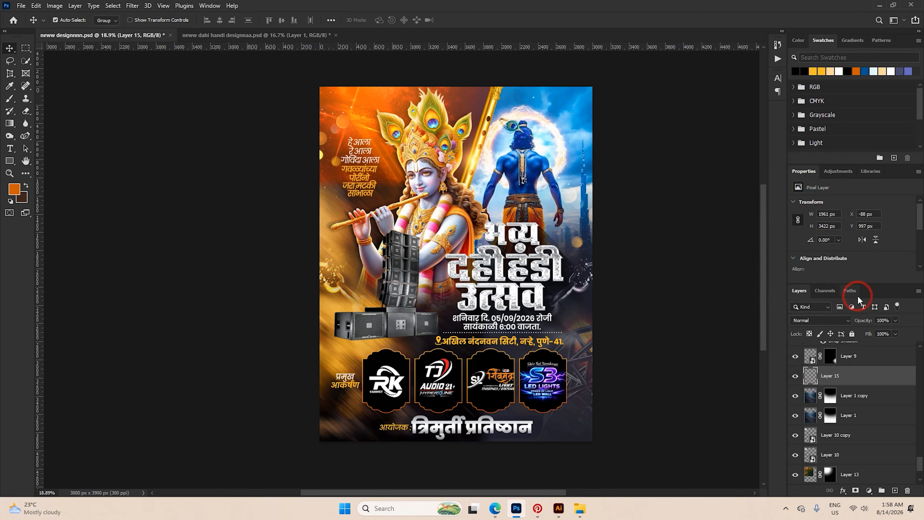
drag(867, 321, 849, 321)
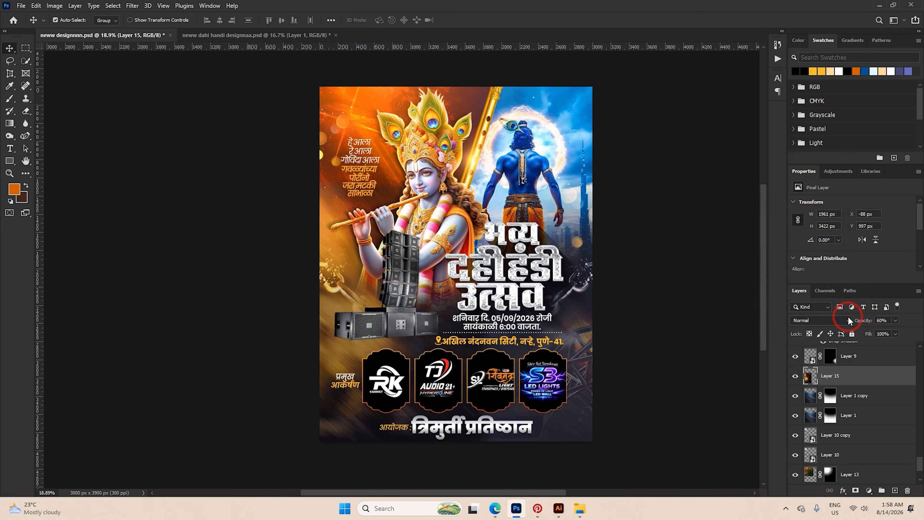
Add an inverted layer mask to Layer 15 and brush the texture back in softly around the poster's lower-left corner.
click(856, 491)
key(ctrl+i)
key(b)
scroll(357, 392, up, 3)
alt+right_click(357, 392)
scroll(263, 371, down, 3)
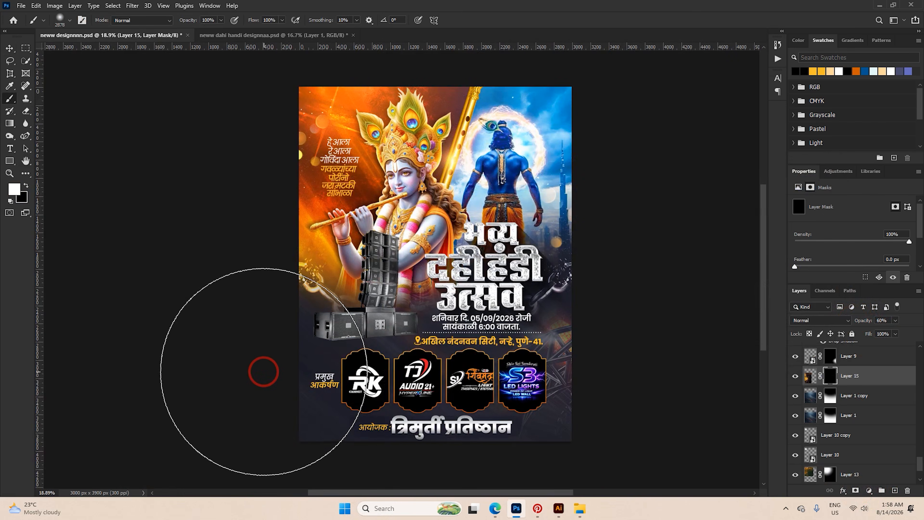
mouse_move(264, 372)
mouse_down()
mouse_move(262, 357)
mouse_move(337, 439)
mouse_move(440, 502)
mouse_move(502, 484)
mouse_up()
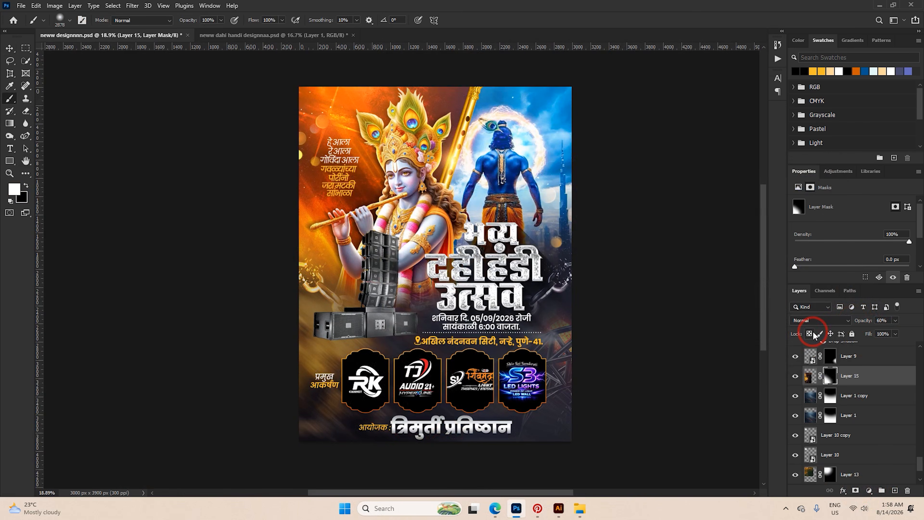
Set Layer 15's blend mode to Color Dodge and its opacity to 34%, then deselect the layer.
click(827, 322)
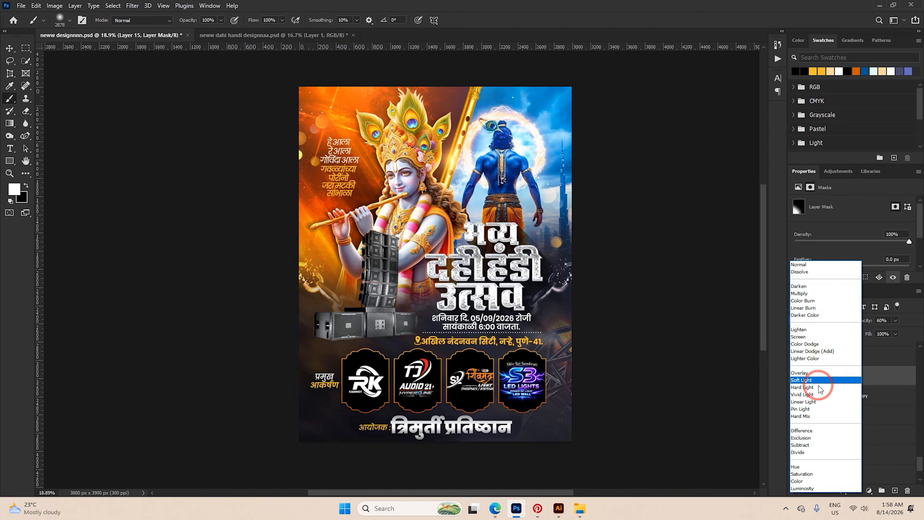
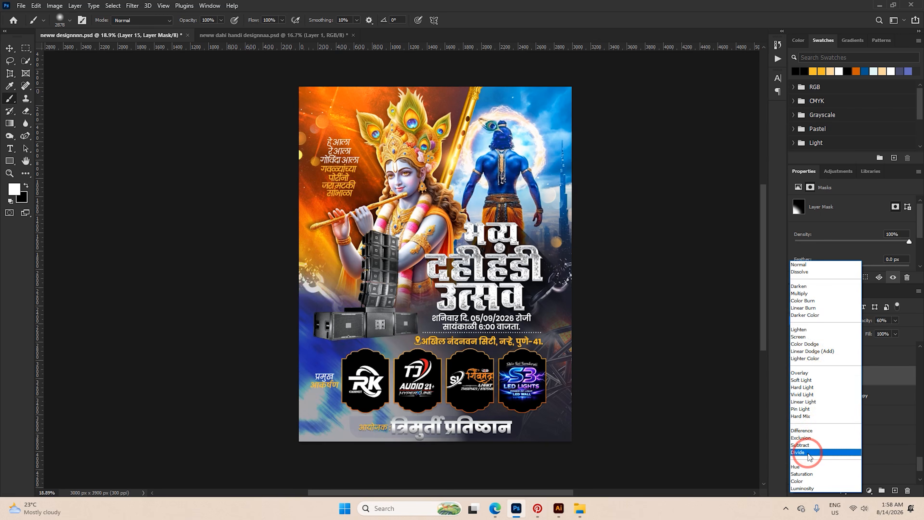
click(803, 345)
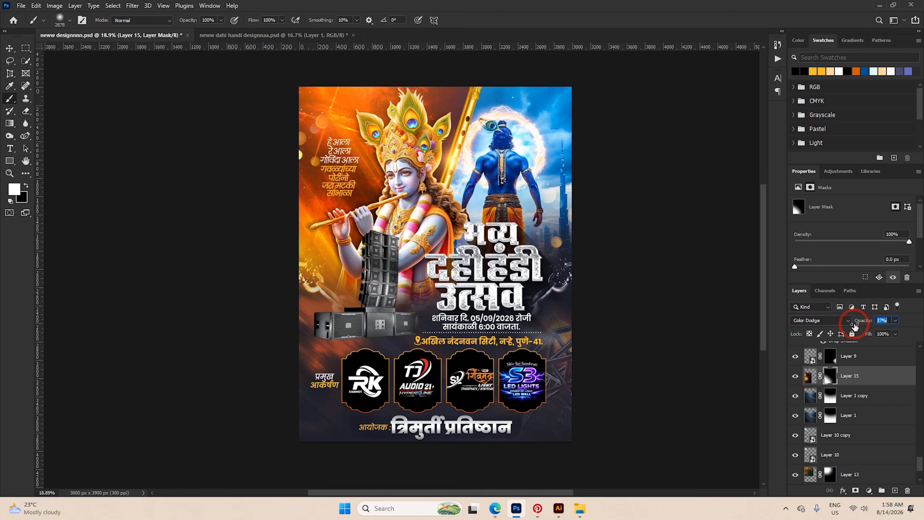
drag(854, 324, 852, 323)
click(9, 51)
scroll(426, 255, down, 4)
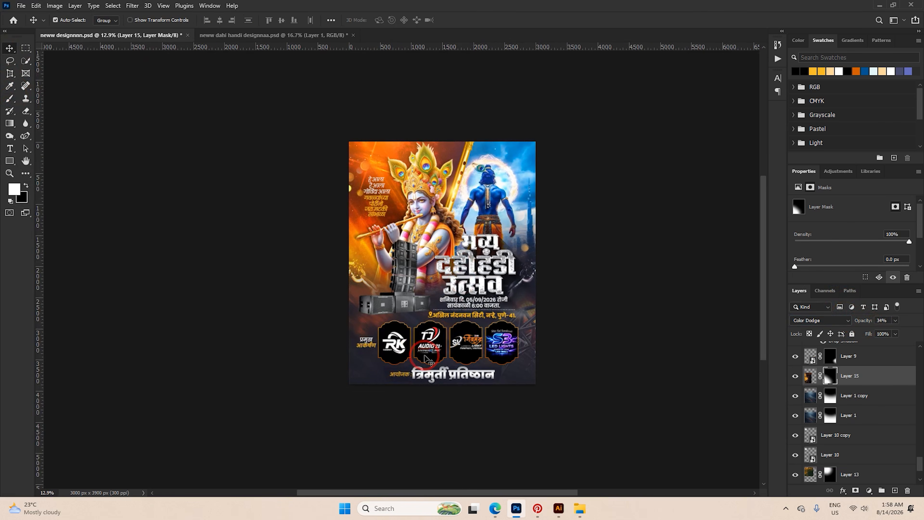
click(350, 429)
scroll(380, 328, up, 11)
scroll(375, 331, down, 3)
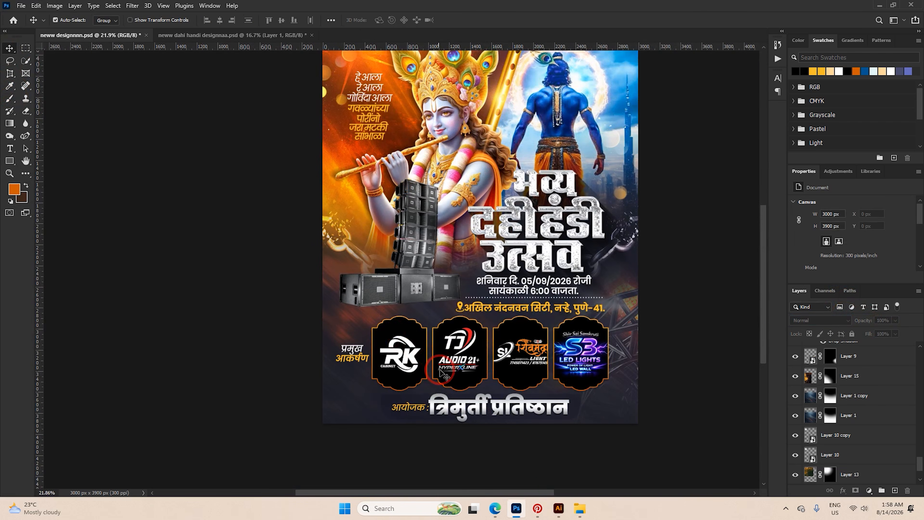
Switch to Pinterest and browse the related dark texture pins for another background image.
click(537, 509)
scroll(432, 316, down, 5)
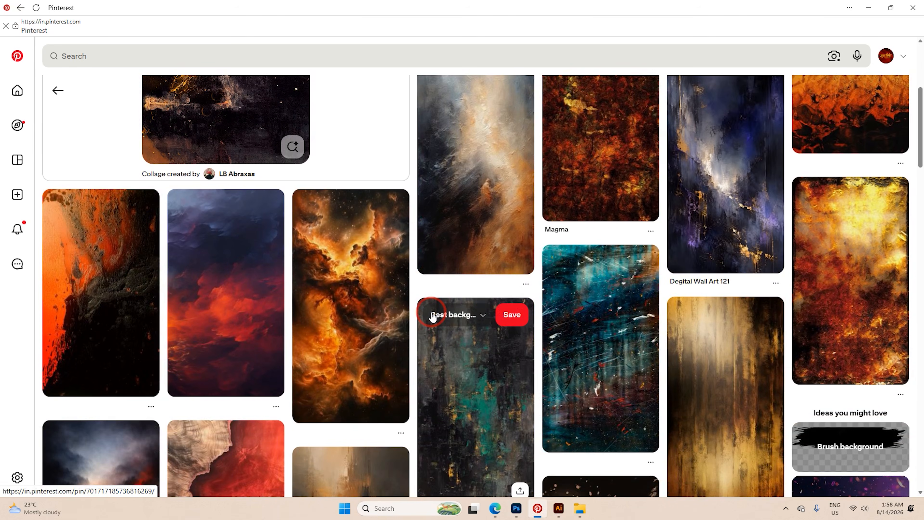
scroll(431, 314, up, 6)
scroll(432, 315, down, 6)
scroll(436, 319, down, 15)
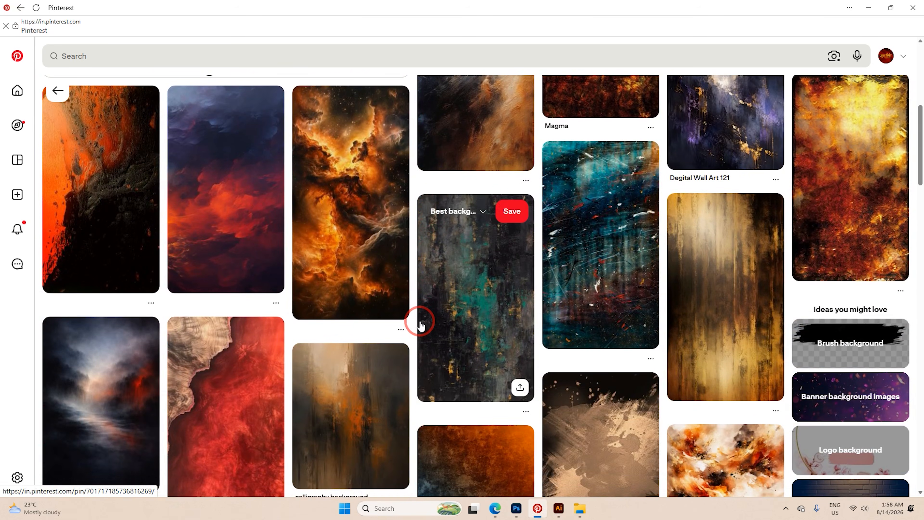
scroll(500, 313, down, 20)
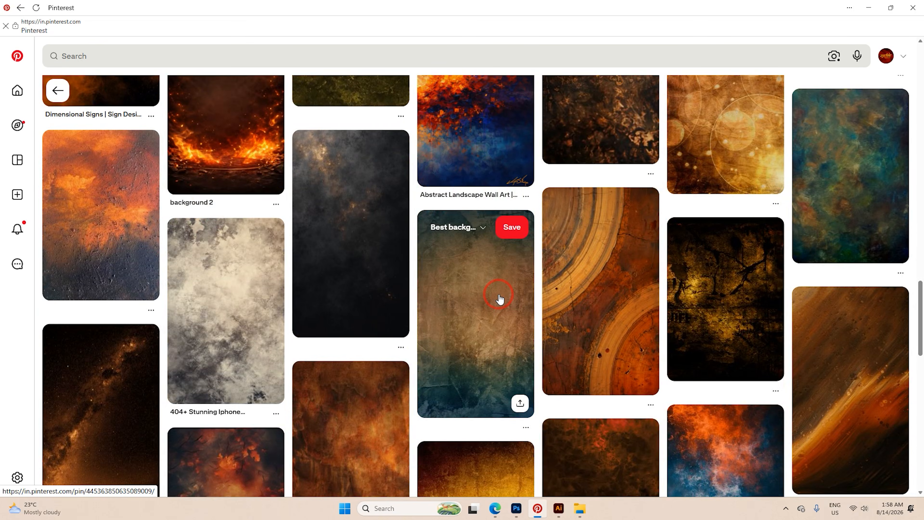
Back in Photoshop, duplicate Layer 9, flip the copy horizontally, place it in the poster's lower-left corner, and set its opacity to 25%.
key(alt+Tab)
click(795, 356)
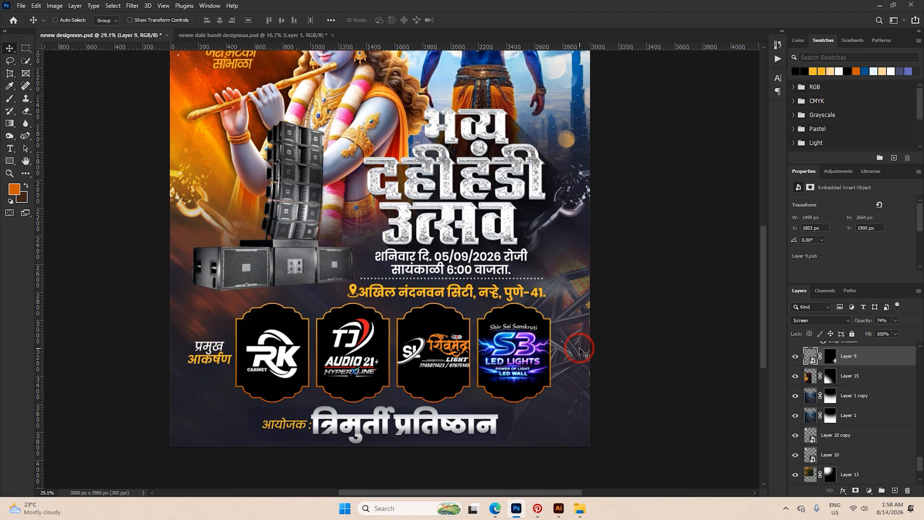
key(ctrl+j)
key(ctrl+t)
right_click(509, 142)
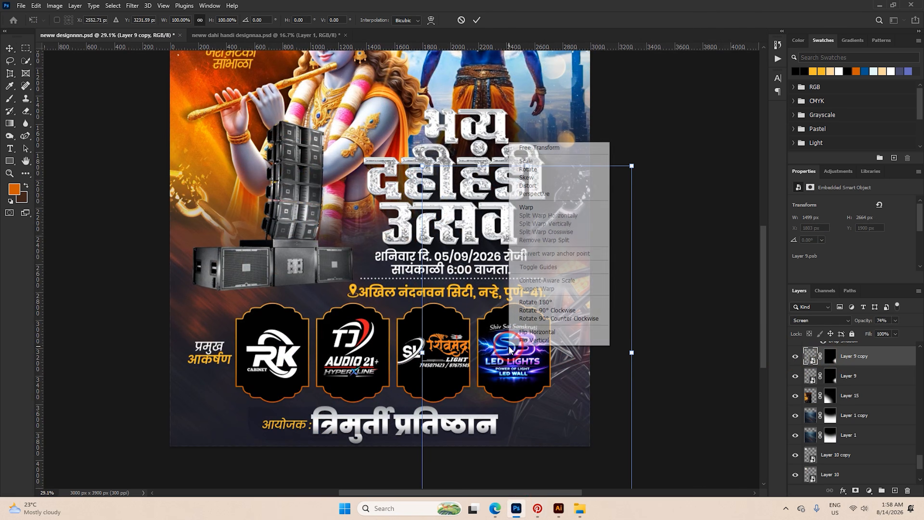
click(544, 332)
drag(560, 351, 296, 379)
click(474, 20)
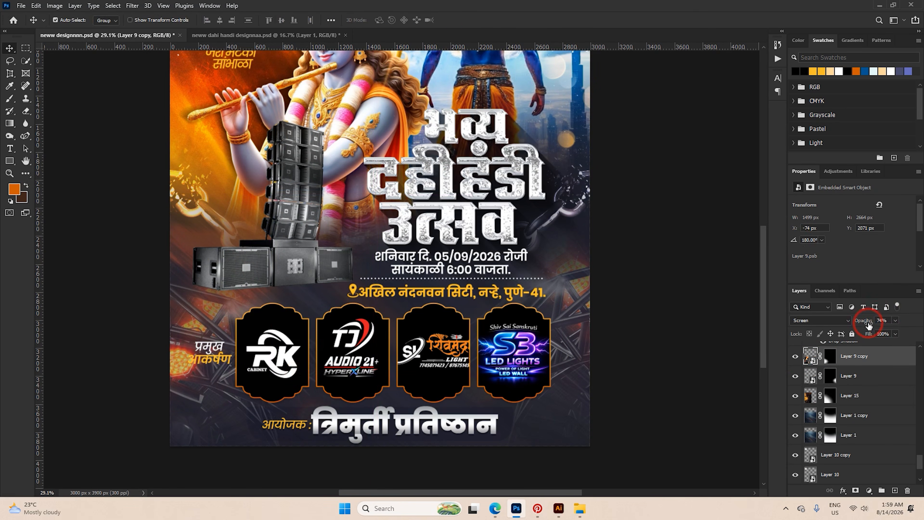
mouse_move(869, 325)
mouse_down()
mouse_move(844, 323)
mouse_move(858, 323)
mouse_up()
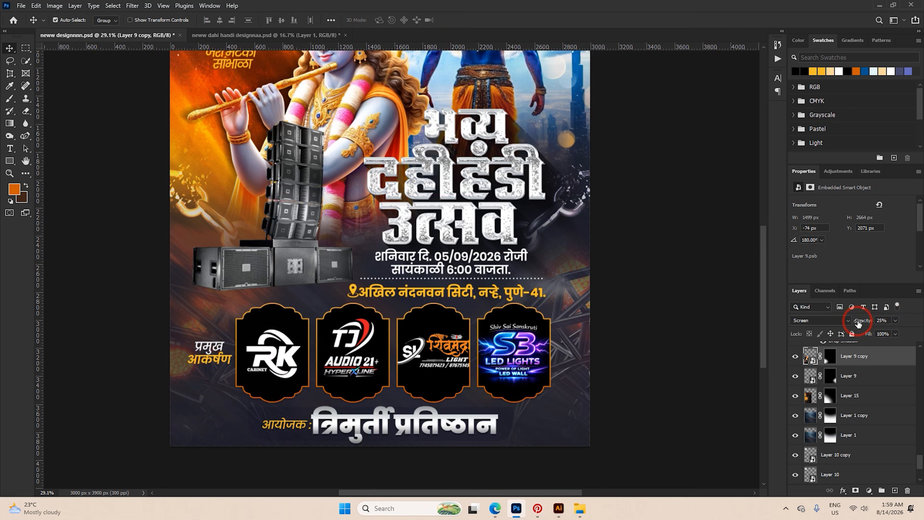
Create a new layer directly beneath the speaker layer Rectangle 1 copy, link the two layers, and select the new one.
scroll(461, 265, up, 2)
click(521, 331)
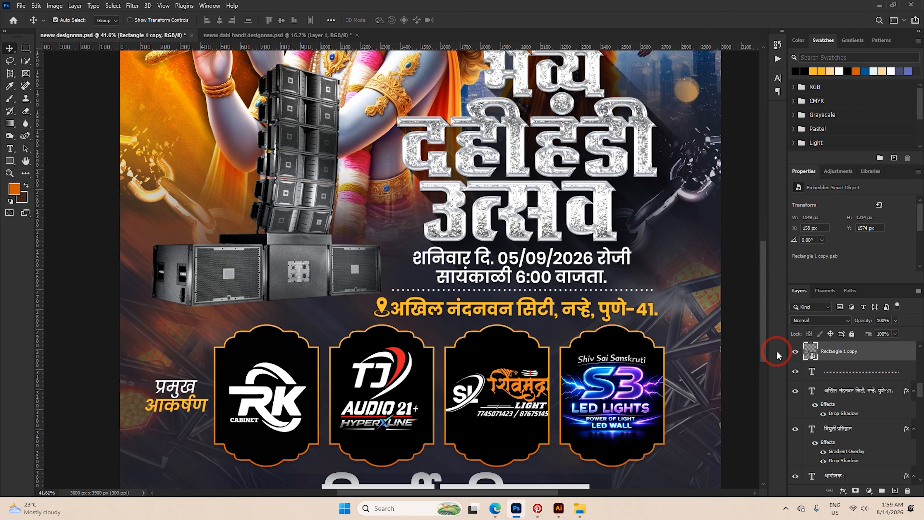
click(796, 352)
key(alt+bracketleft)
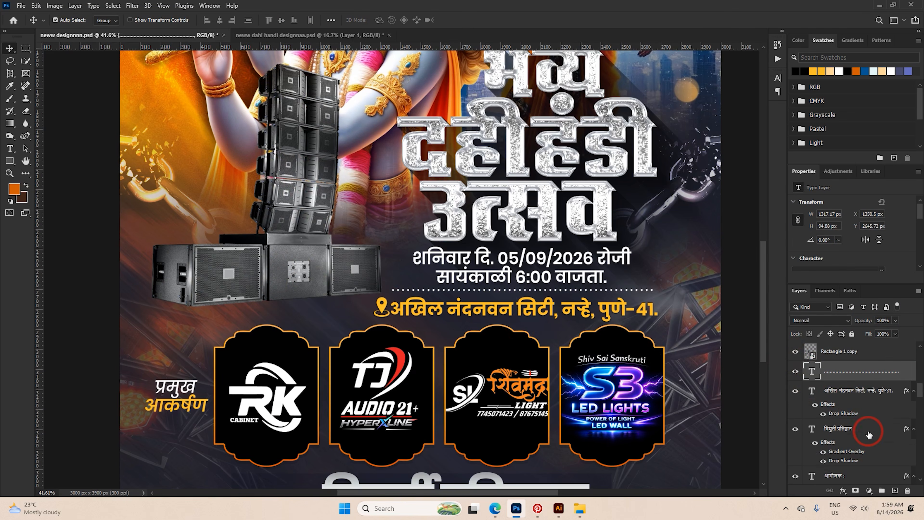
click(893, 491)
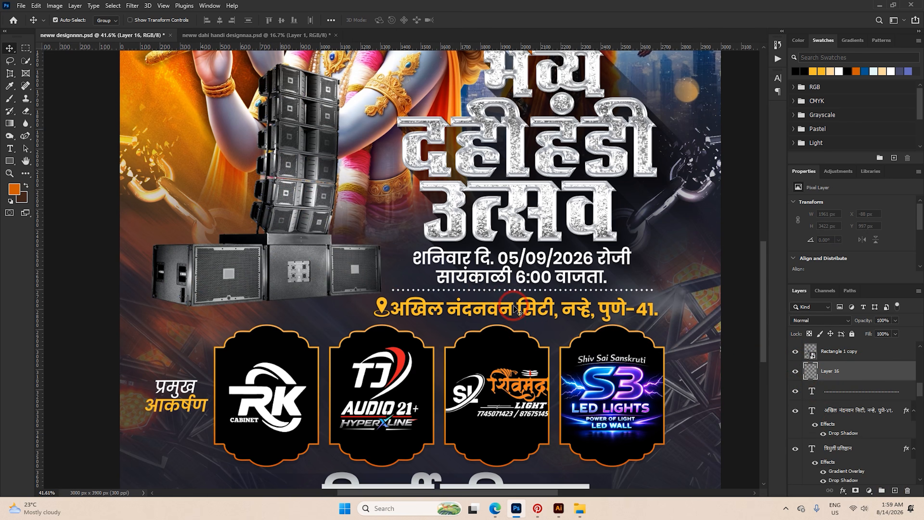
shift+click(840, 357)
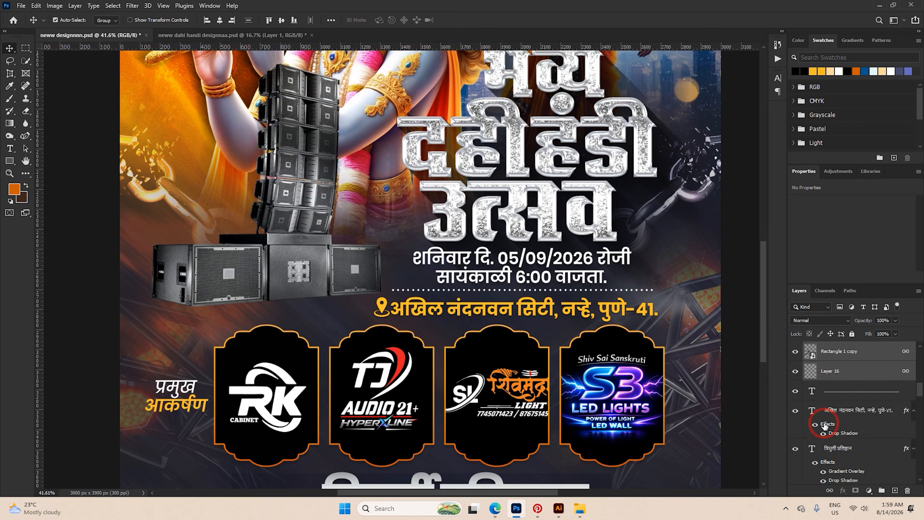
click(839, 372)
Set up a small soft brush of about 62 px with black as the foreground colour.
key(b)
scroll(321, 273, up, 5)
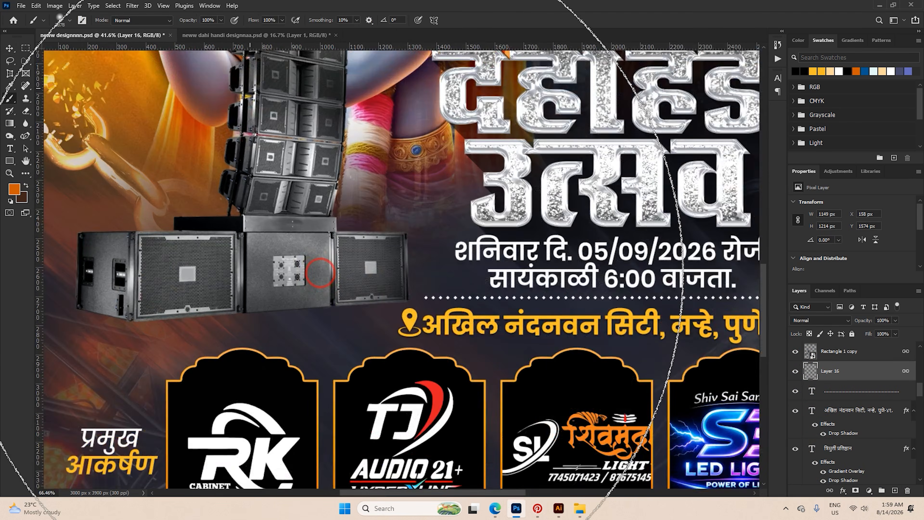
drag(285, 271, 98, 277)
mouse_move(224, 267)
mouse_down()
mouse_move(173, 261)
mouse_move(326, 266)
mouse_move(235, 284)
mouse_up()
scroll(236, 284, up, 2)
click(14, 188)
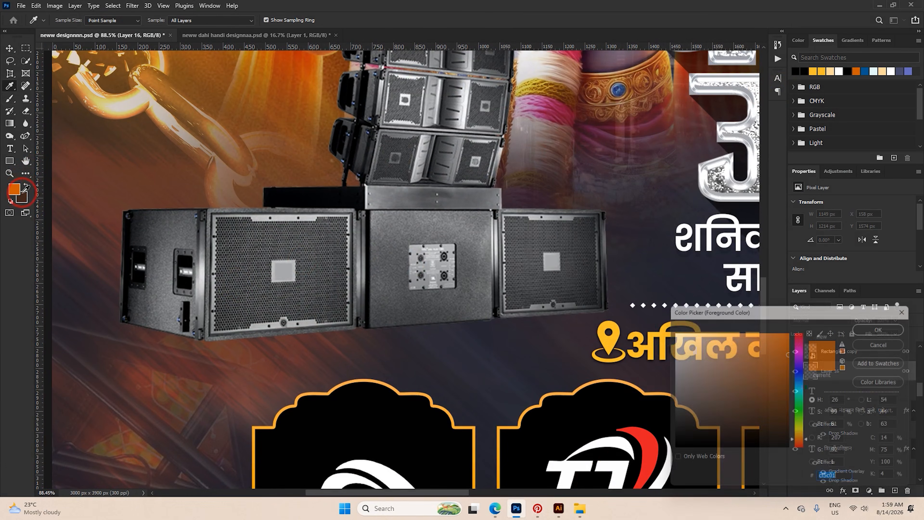
drag(698, 453, 628, 470)
key(Return)
Paint a soft black shadow on Layer 16 along the lower edges of the speaker cabinets, reducing the brush to about 47 px.
scroll(239, 317, up, 4)
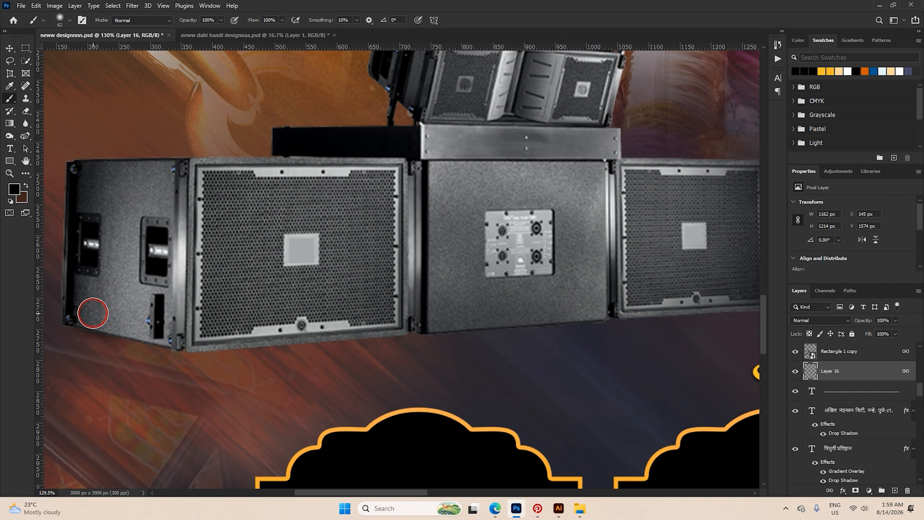
drag(187, 336, 320, 329)
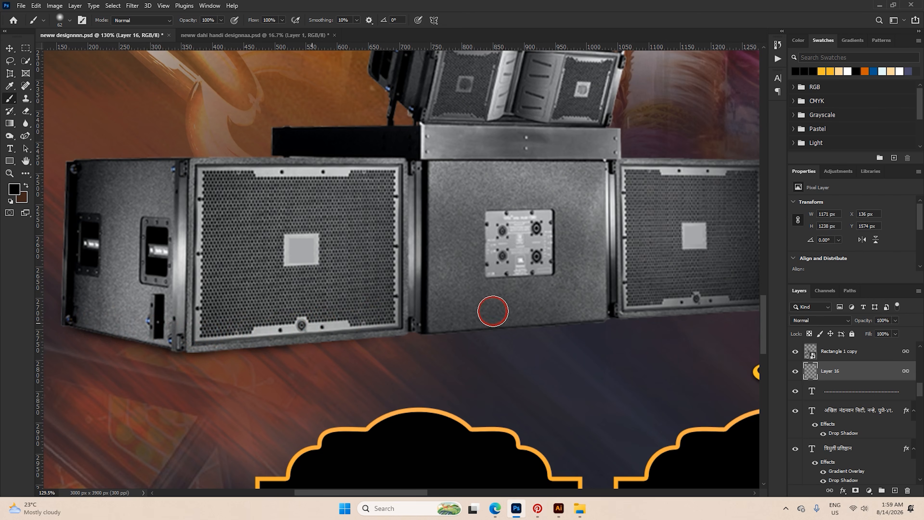
scroll(480, 293, right, 3)
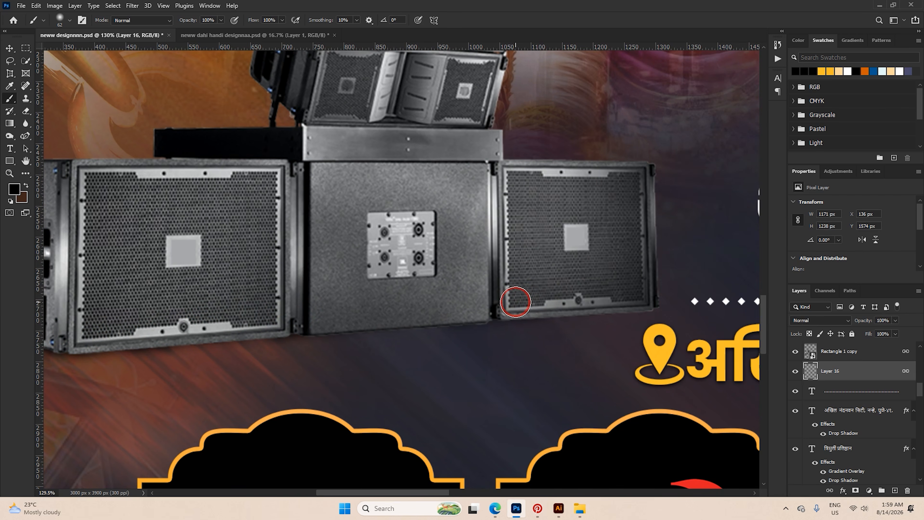
key(bracketleft)
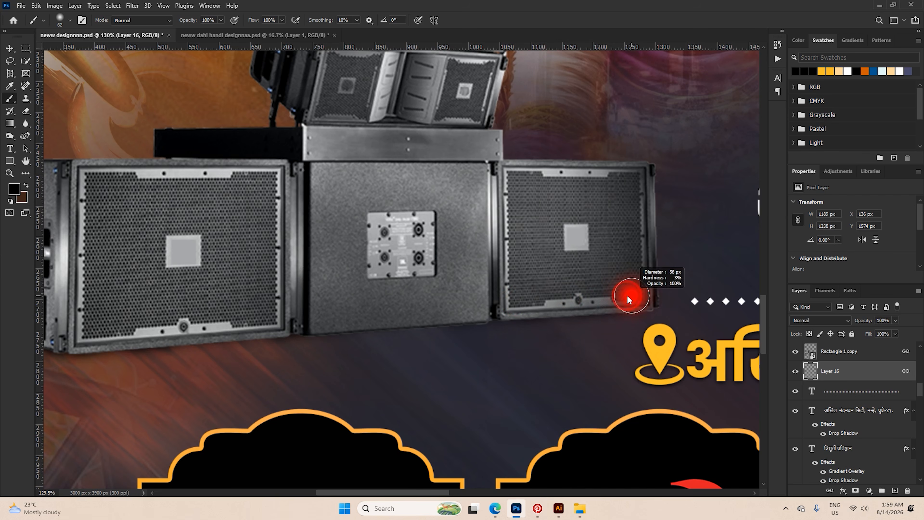
drag(641, 295, 619, 298)
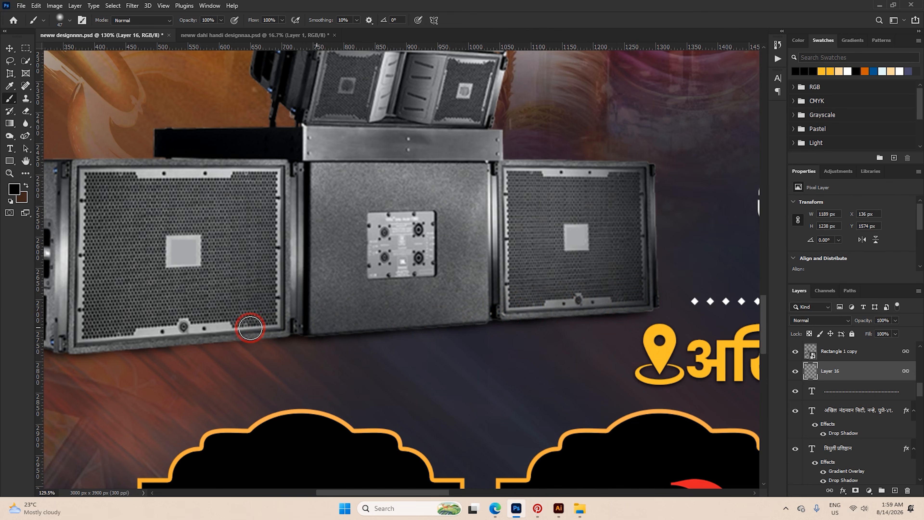
drag(250, 328, 450, 308)
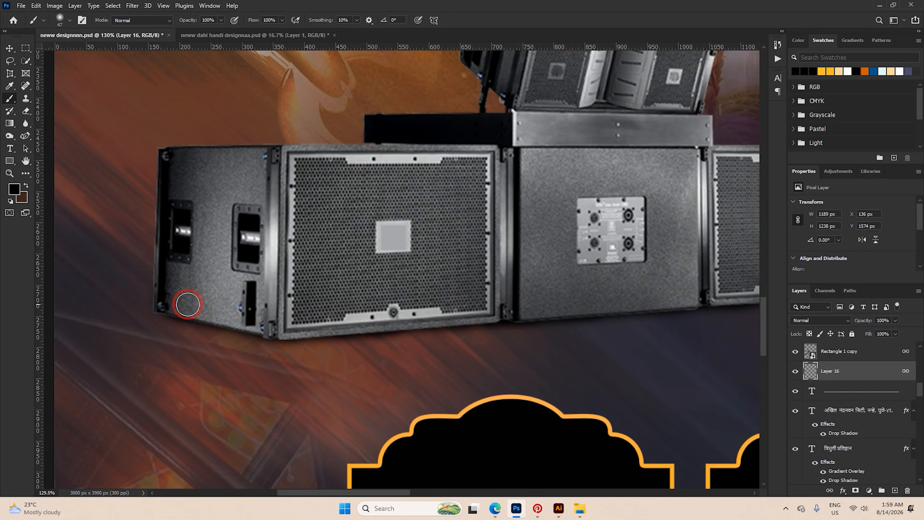
Add a black drop shadow to the speaker layer Rectangle 1 copy with opacity 70%, distance 5 px and size 13 px.
right_click(810, 357)
click(653, 82)
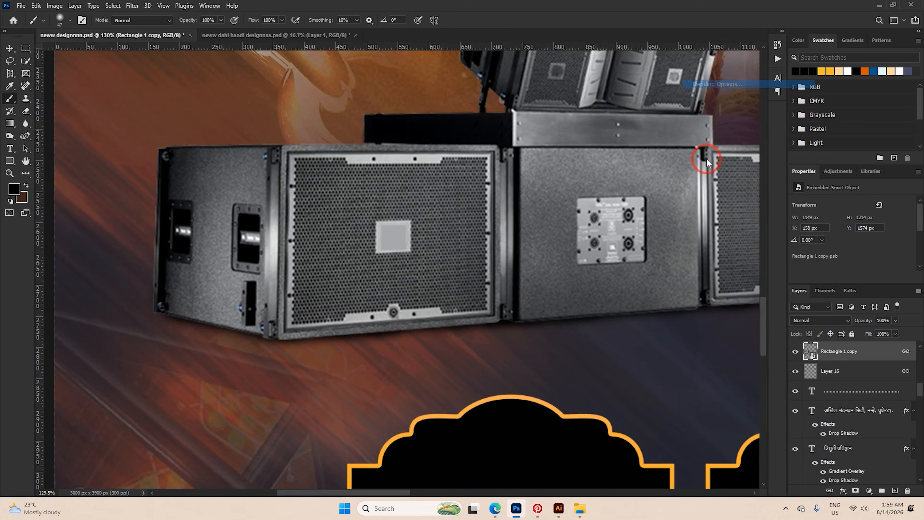
click(596, 376)
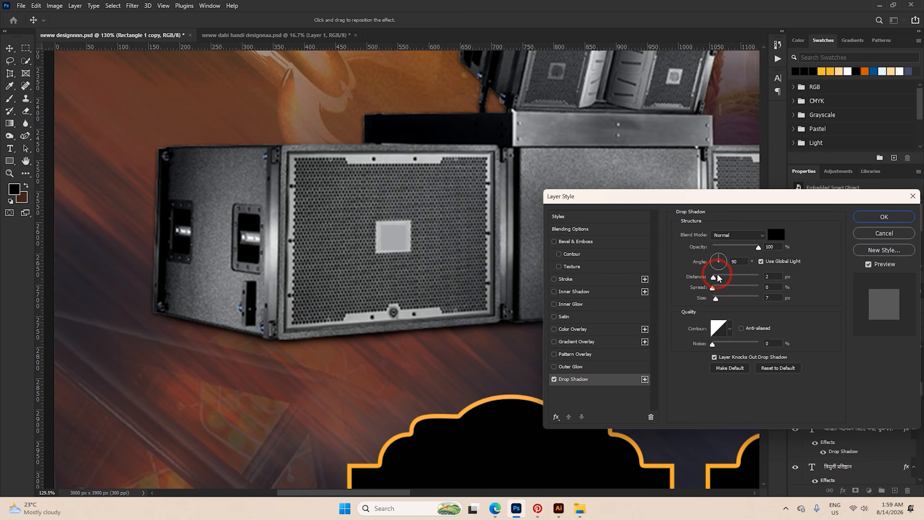
drag(717, 278, 717, 299)
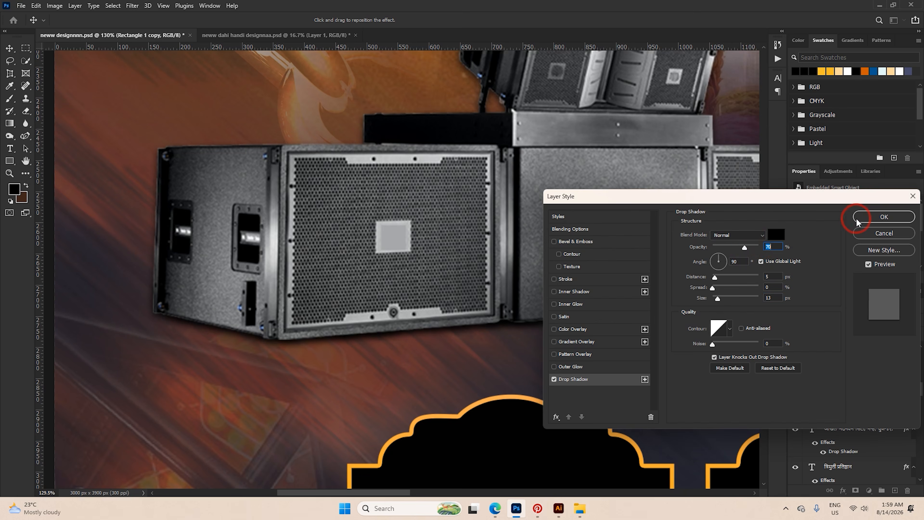
click(866, 218)
scroll(392, 260, down, 3)
click(9, 50)
scroll(393, 298, down, 6)
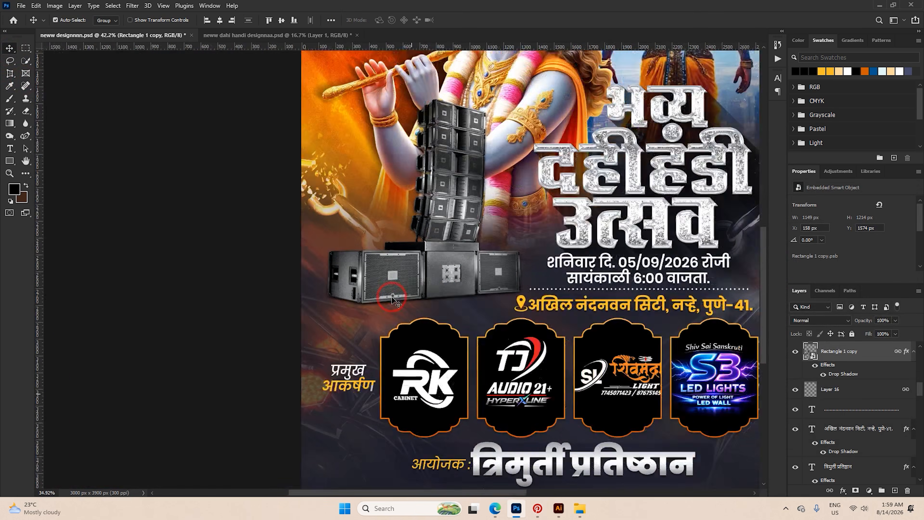
Brighten the speaker stack's highlights with a Levels adjustment by lowering the white input level on Rectangle 1 copy.
scroll(392, 299, down, 2)
key(ctrl+l)
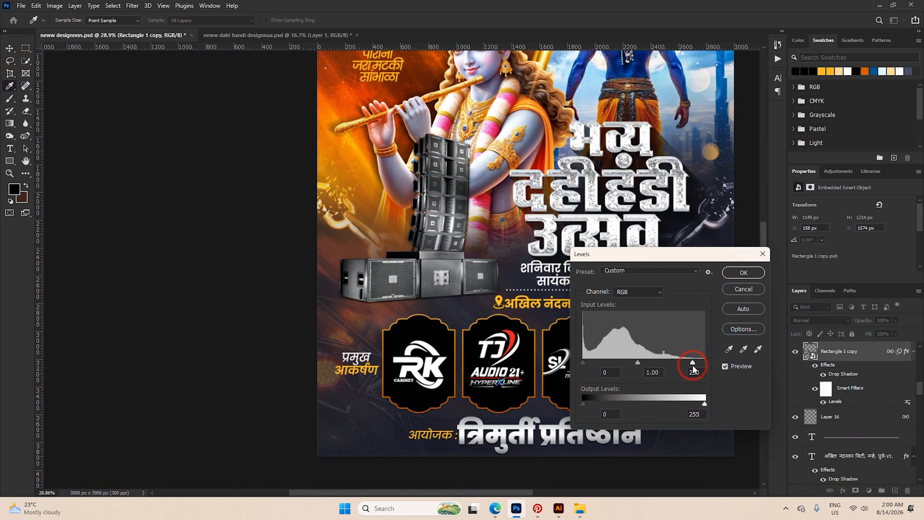
click(744, 273)
scroll(451, 282, down, 5)
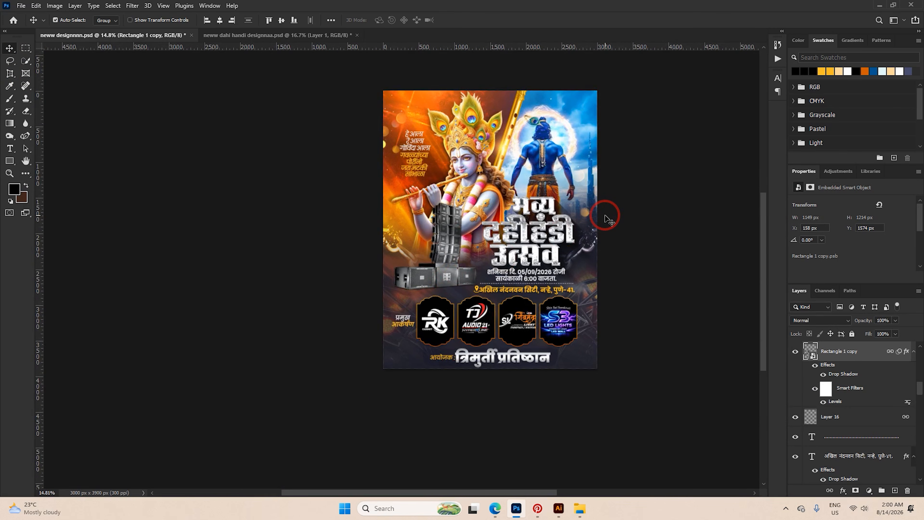
scroll(605, 218, up, 3)
scroll(608, 223, down, 1)
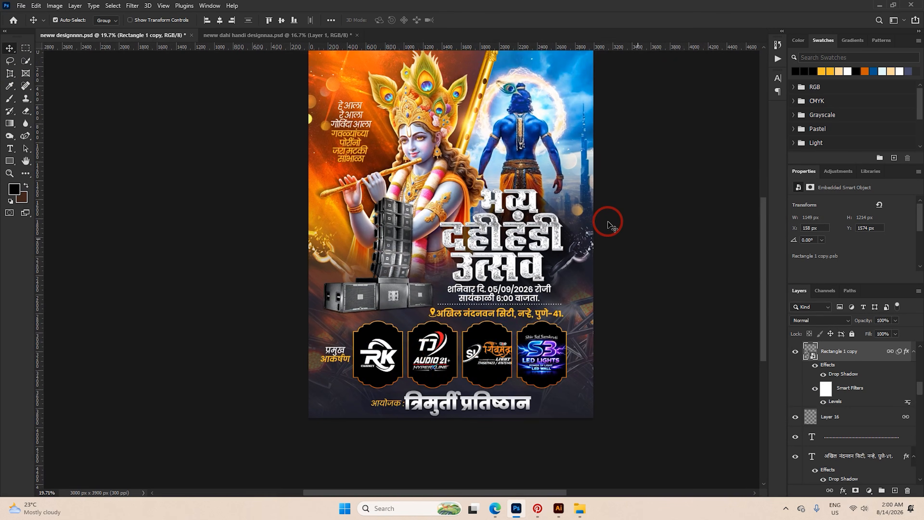
Hide the overlay layers Layer 12, Layer 11 copy, Layer 11 and Layer 8.
scroll(822, 357, up, 5)
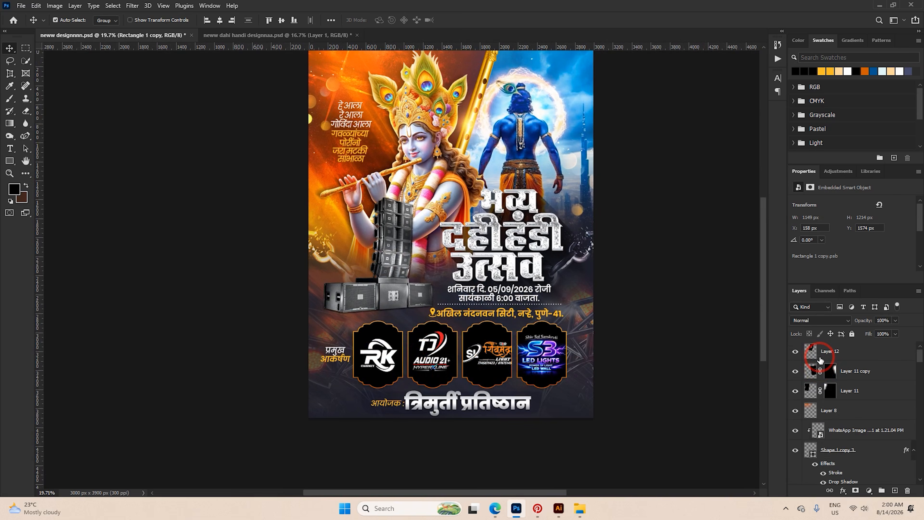
click(823, 356)
click(795, 350)
click(795, 352)
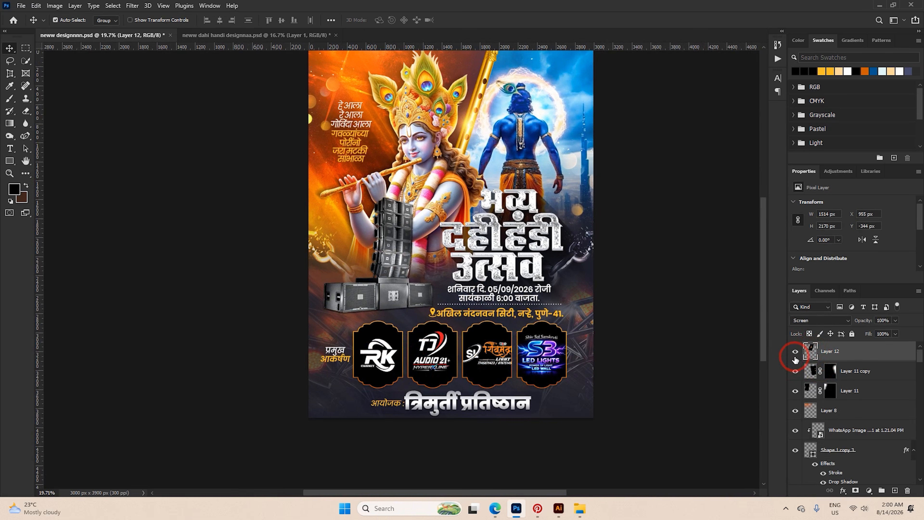
scroll(821, 402, down, 1)
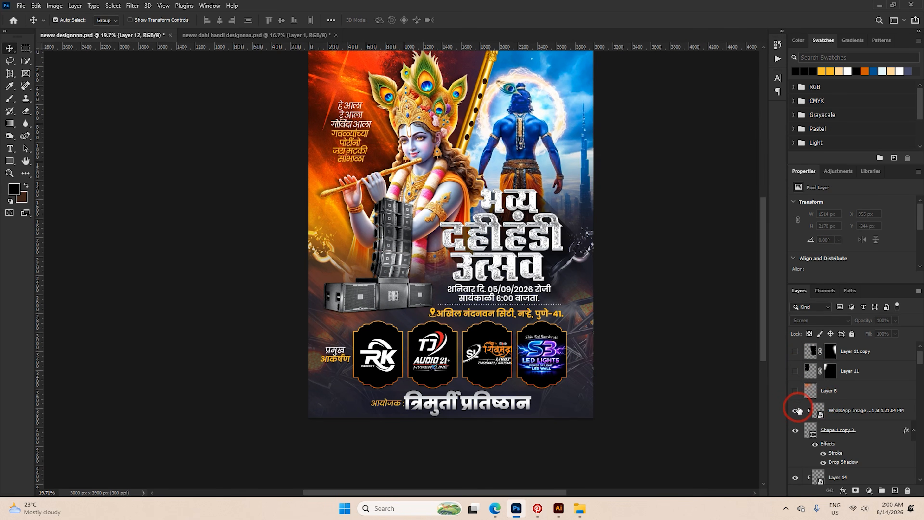
click(795, 410)
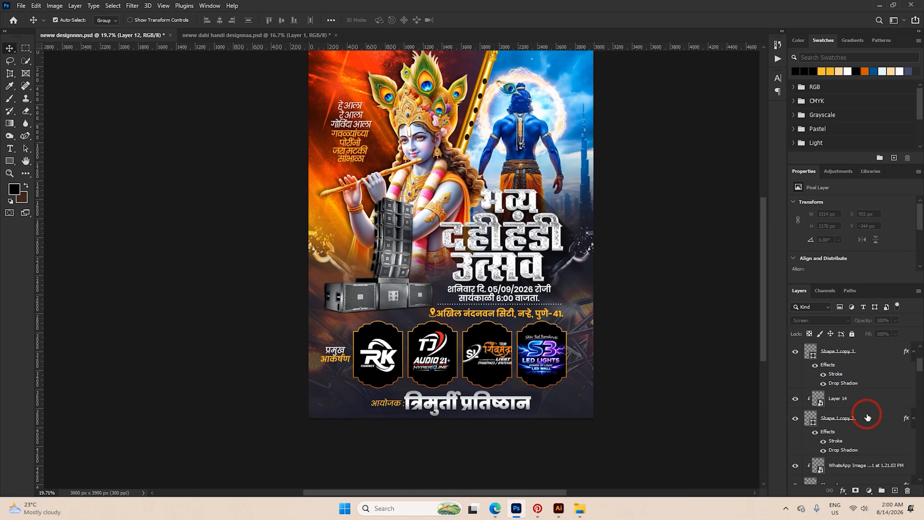
click(867, 414)
scroll(864, 415, down, 2)
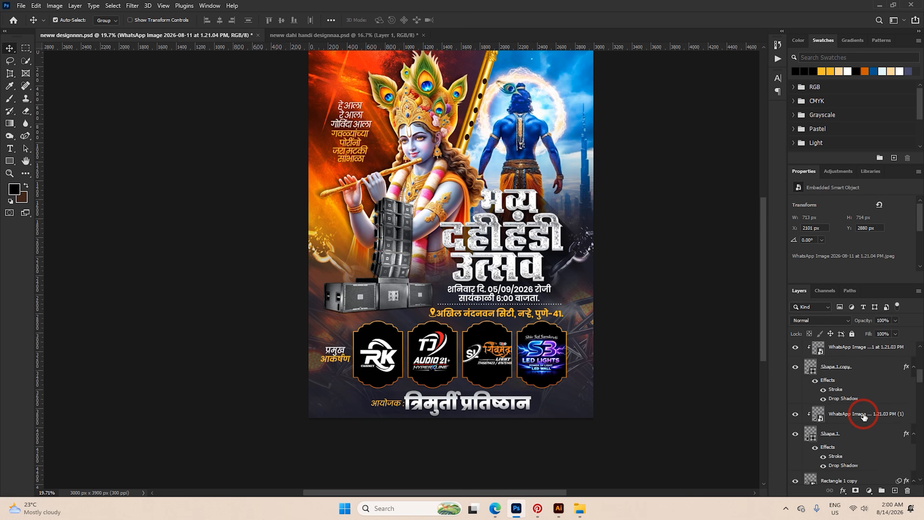
scroll(863, 416, up, 3)
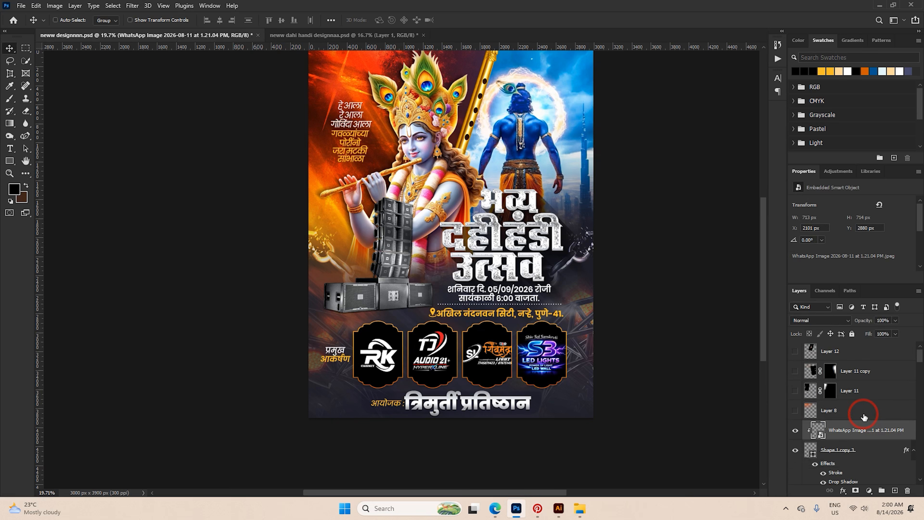
key(ctrl+shift+alt+e)
scroll(523, 281, down, 1)
scroll(523, 280, up, 3)
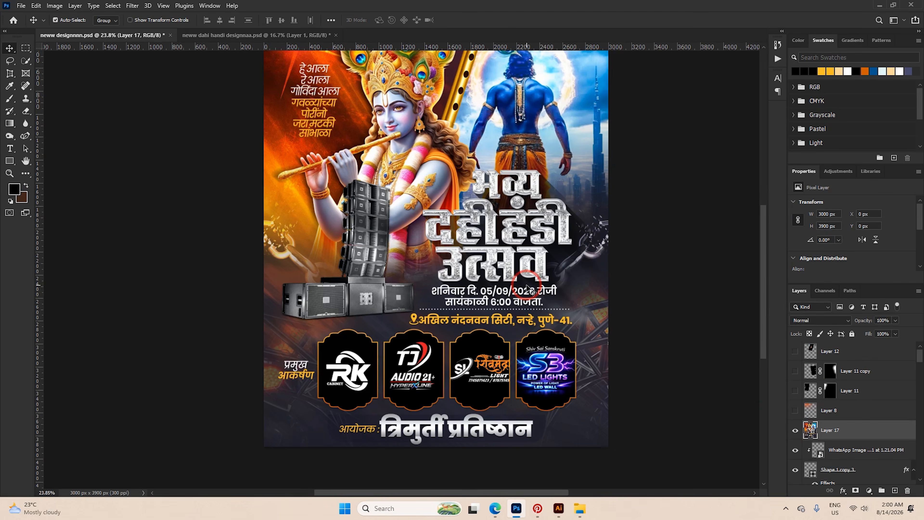
scroll(475, 270, down, 2)
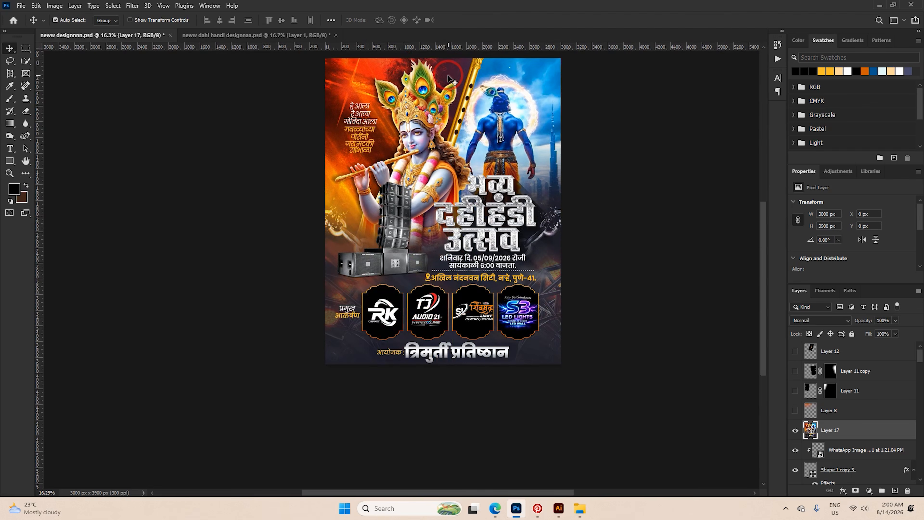
scroll(454, 102, up, 1)
click(133, 5)
click(158, 81)
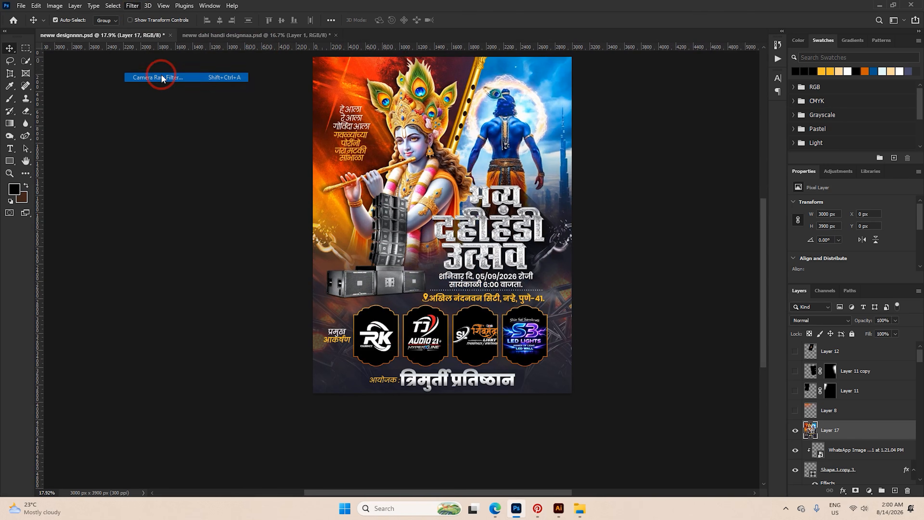
click(520, 221)
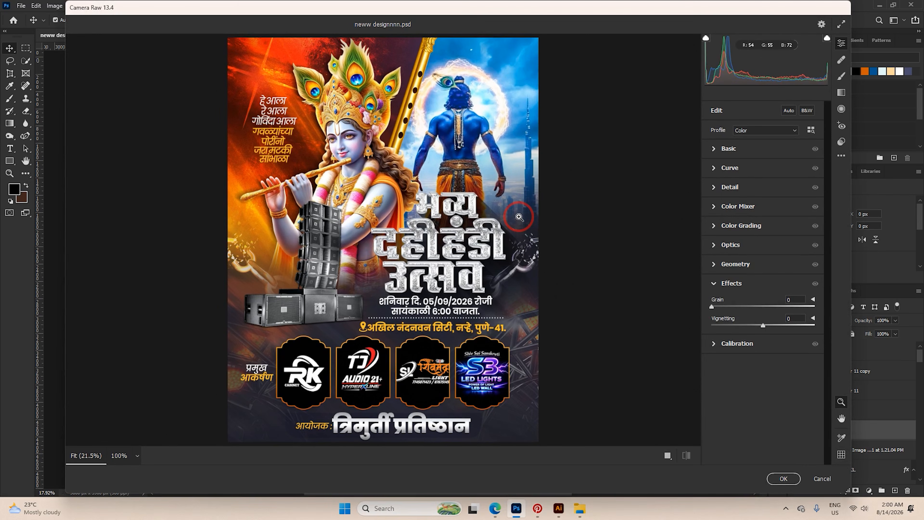
click(821, 479)
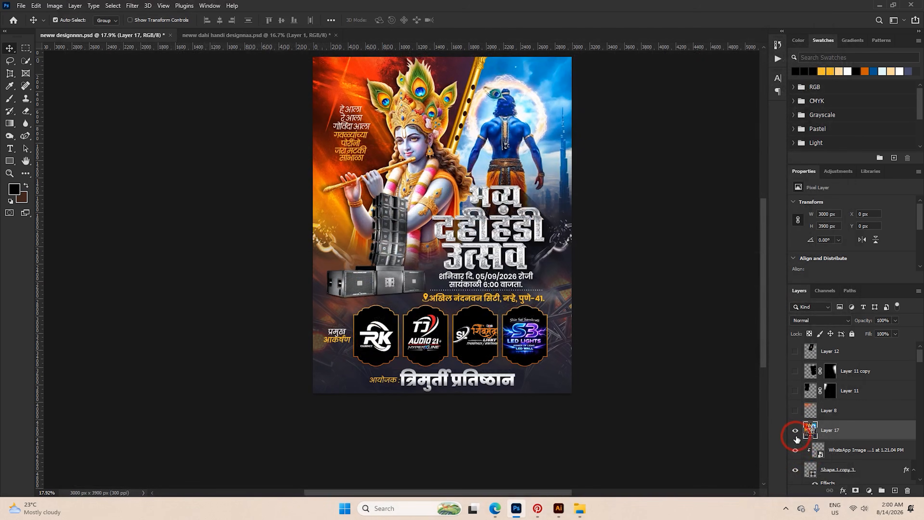
key(Delete)
Open the gradient presets for the stroke on Shape 1 copy 3, the frame around the S3 LED Lights logo.
scroll(545, 366, up, 2)
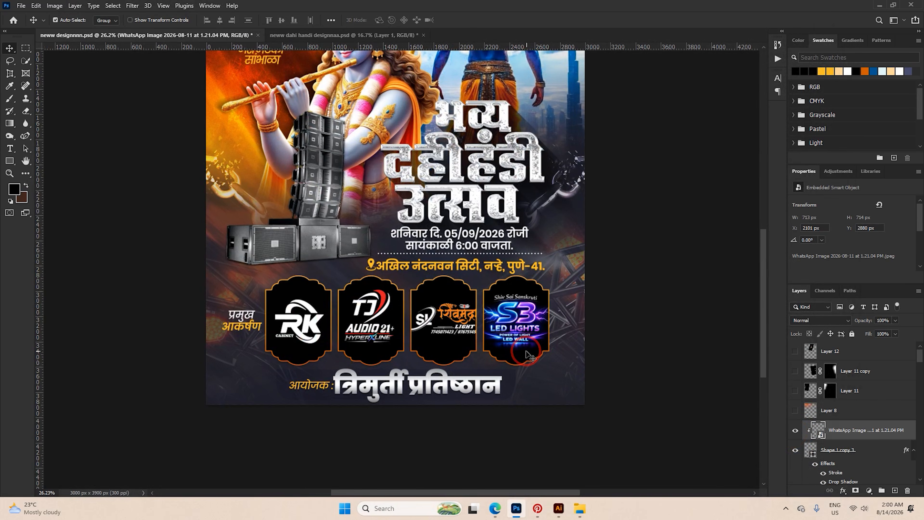
right_click(840, 456)
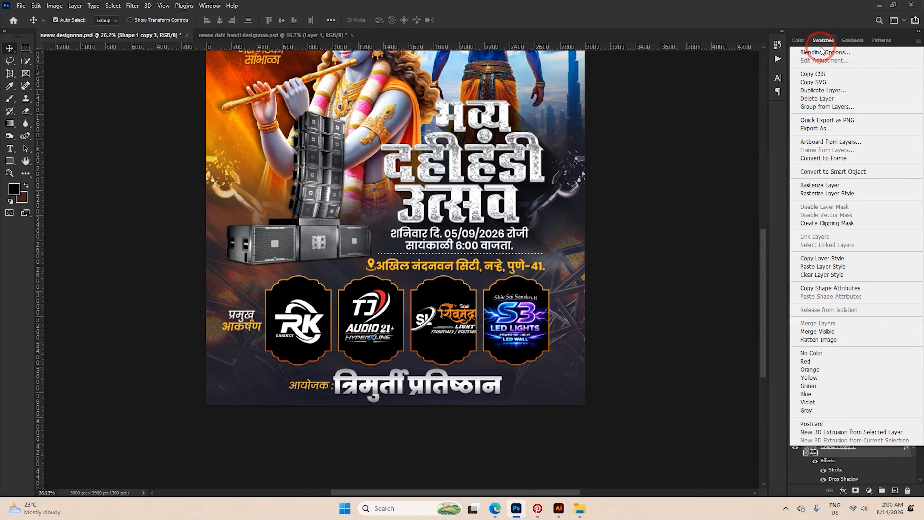
click(826, 45)
click(588, 279)
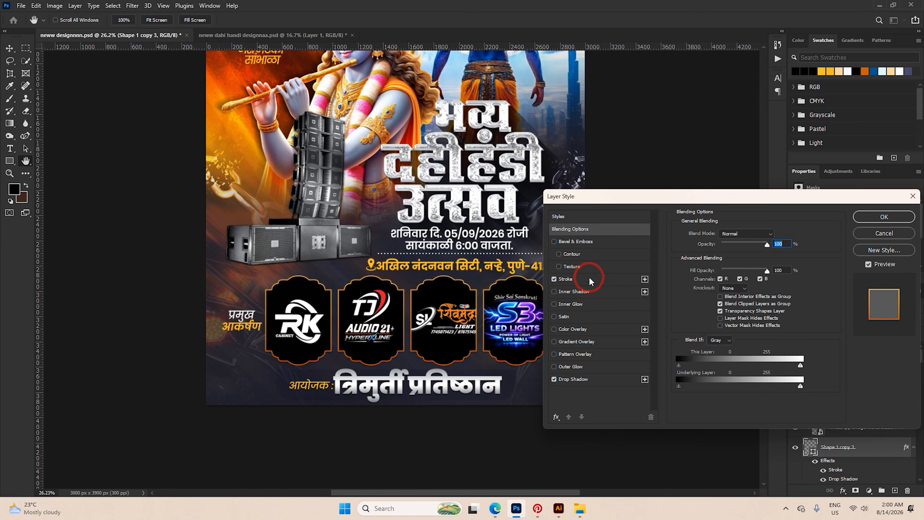
drag(678, 199, 706, 202)
click(782, 307)
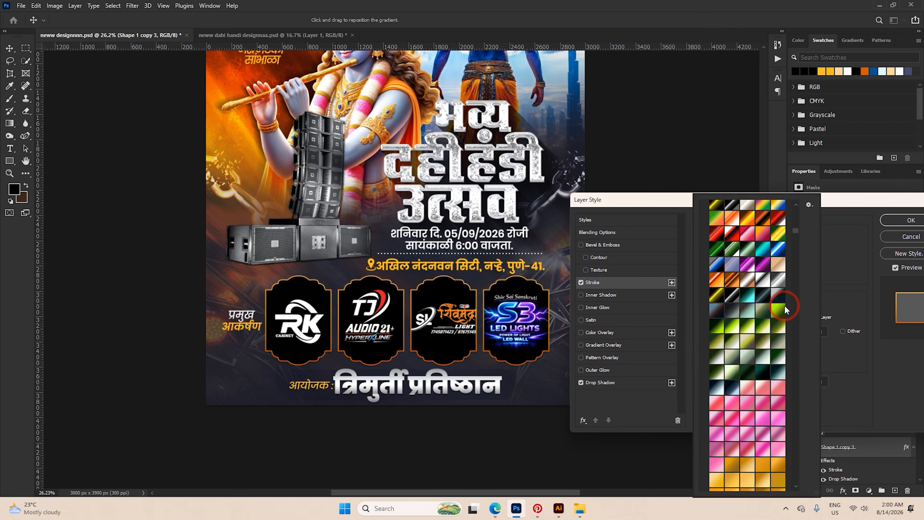
Try gold gradient presets on the stroke of the S3 LED Lights frame.
scroll(741, 474, down, 2)
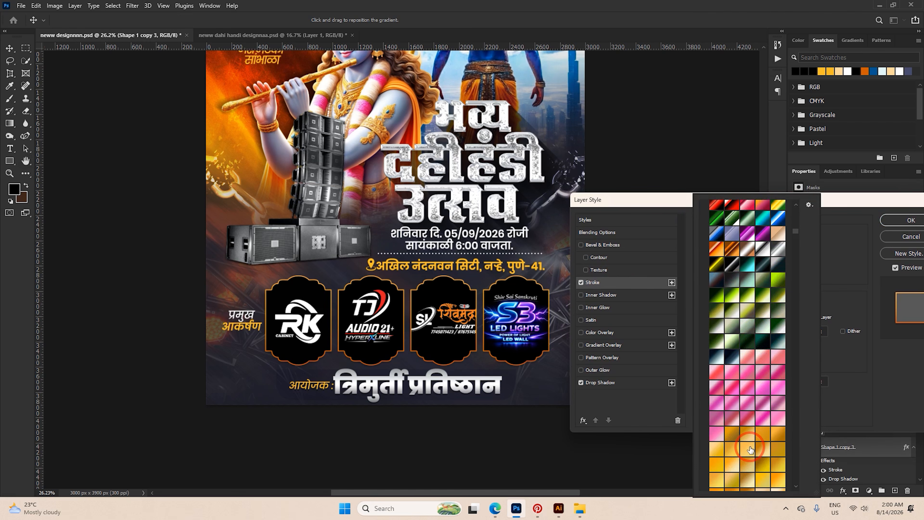
click(746, 436)
scroll(749, 433, down, 5)
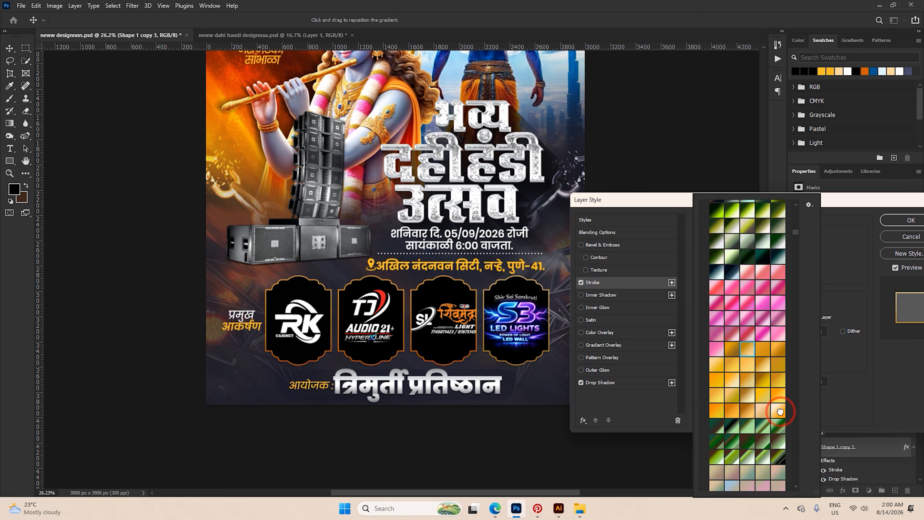
click(777, 410)
scroll(765, 397, up, 2)
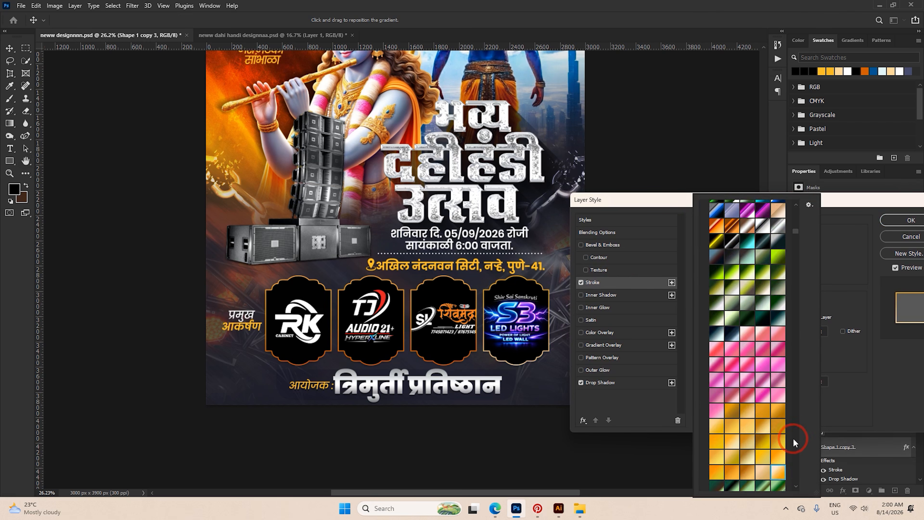
Check the reference poster on Instagram in the browser, and back in Photoshop give the S3 frame's stroke a silver gradient preset.
click(495, 508)
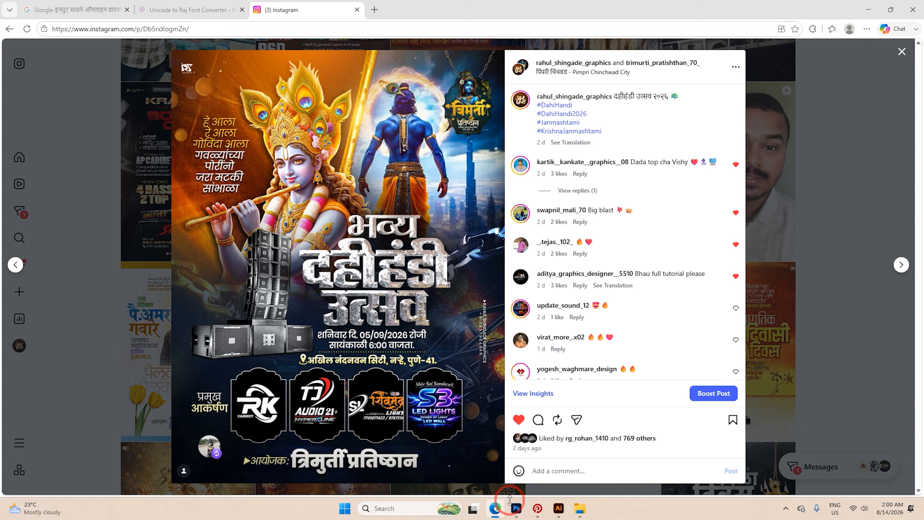
click(516, 508)
click(789, 308)
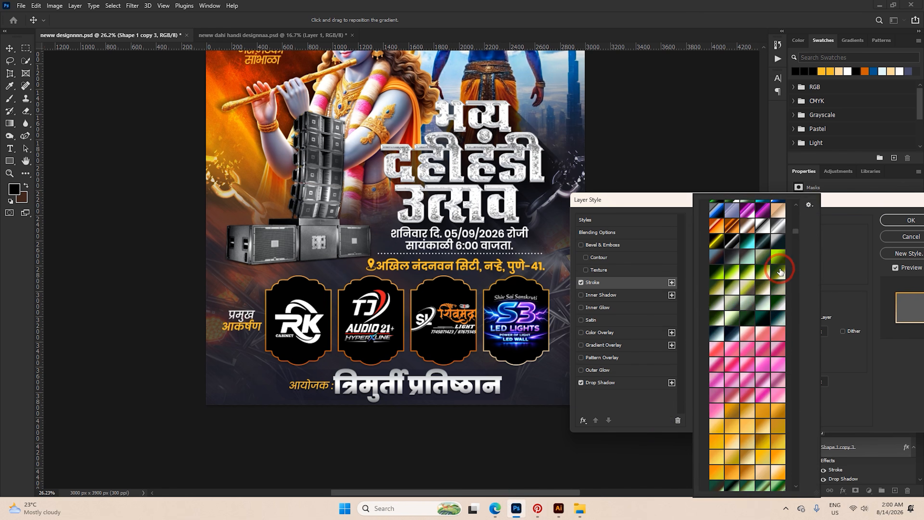
click(897, 225)
click(898, 223)
scroll(902, 407, down, 3)
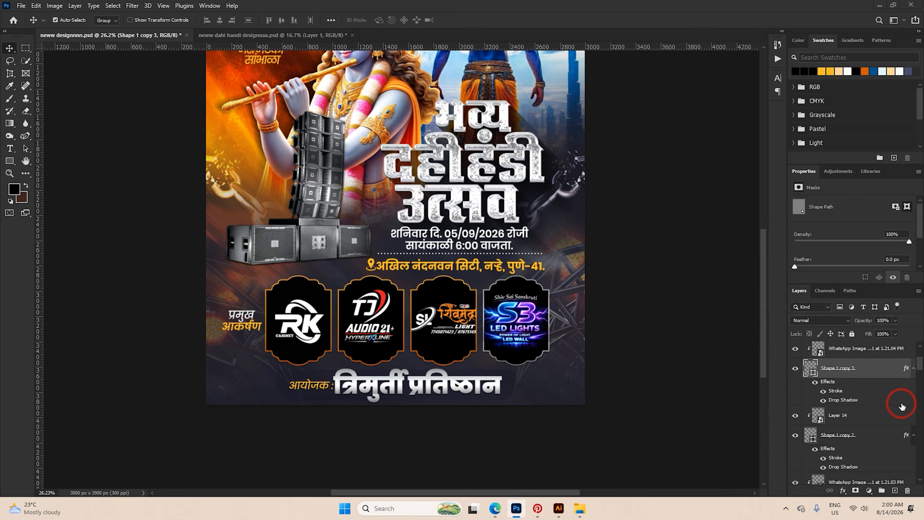
Copy the layer style of Shape 1 copy 3 onto the other three logo frames, Shape 1 copy 2, Shape 1 copy and Shape 1.
scroll(890, 437, down, 2)
click(890, 435)
right_click(843, 454)
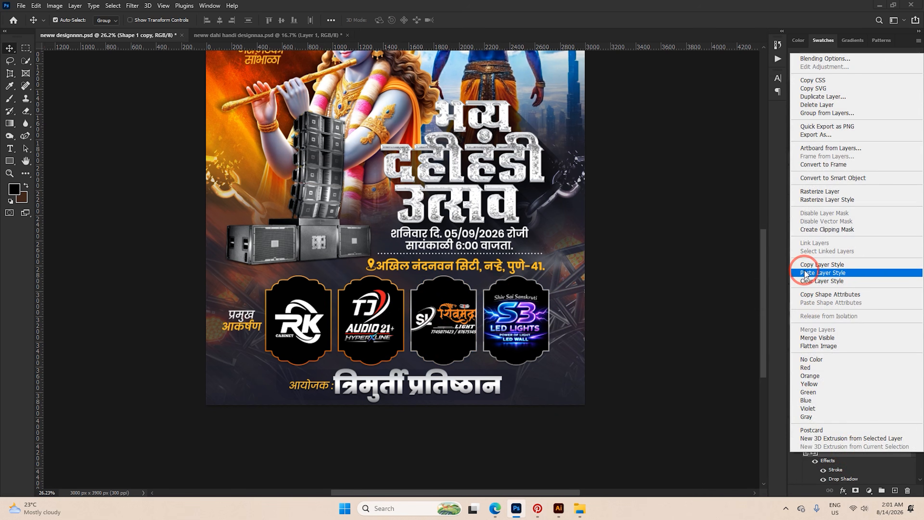
click(805, 272)
click(314, 298)
scroll(747, 343, down, 2)
scroll(840, 400, down, 1)
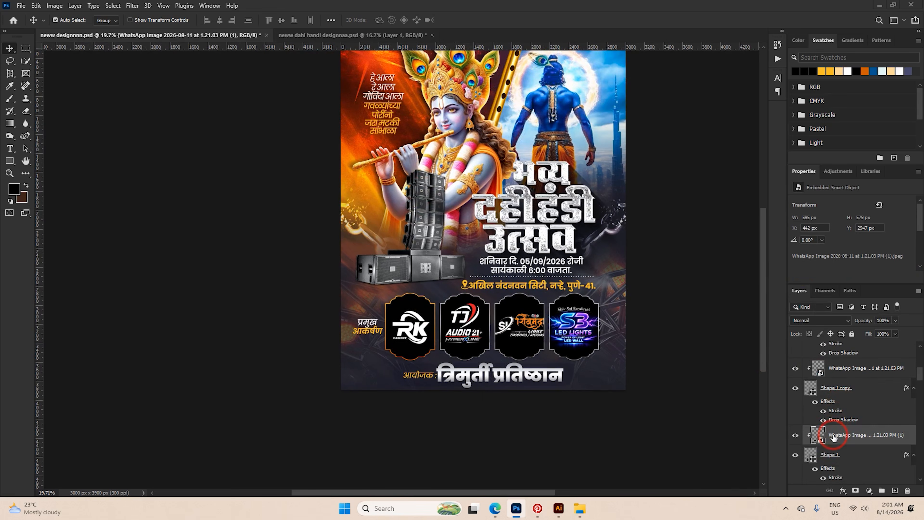
right_click(830, 454)
click(811, 265)
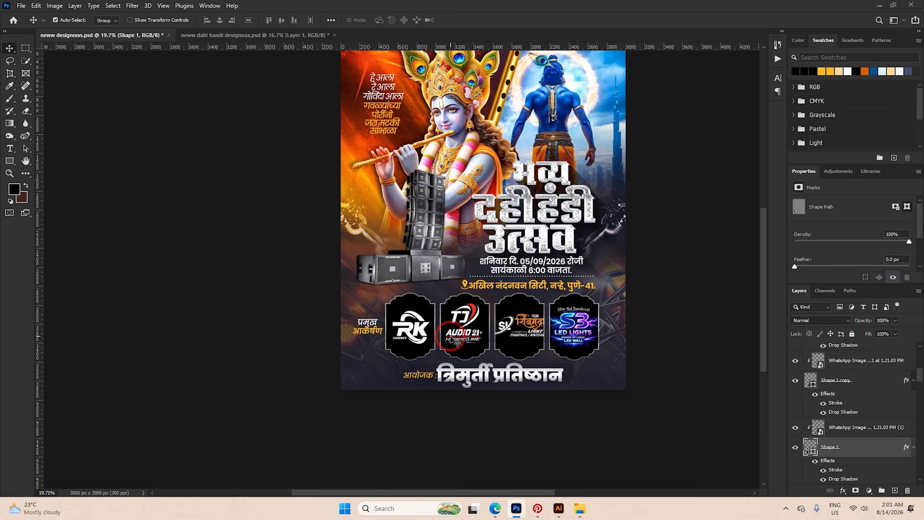
scroll(451, 338, down, 1)
Hide the overlay layers from Layer 8 upward, stamp the visible layers above the S3 logo image, and start the Camera Raw Filter on the stamp.
scroll(873, 372, up, 3)
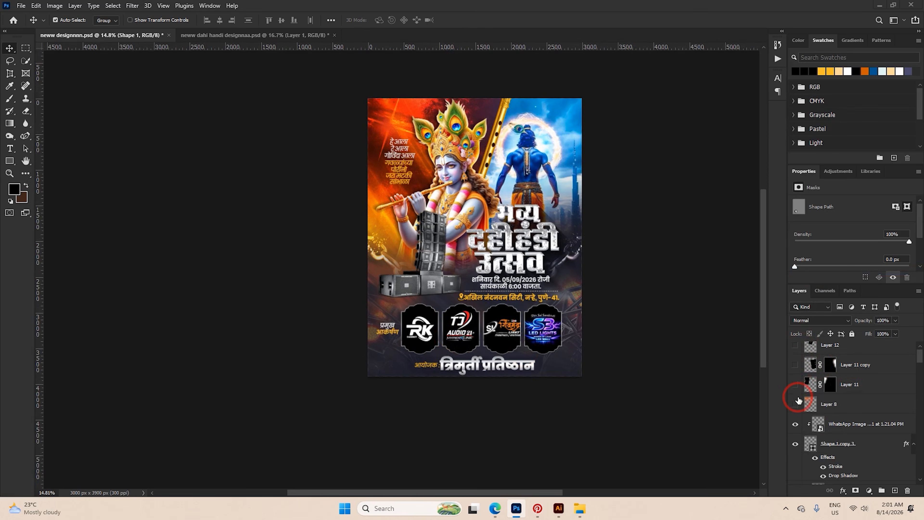
click(844, 433)
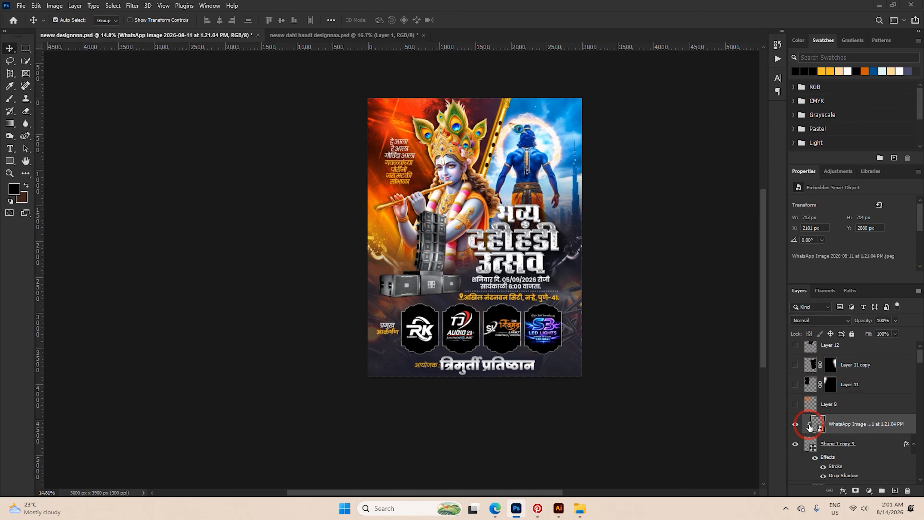
key(ctrl+shift+alt+e)
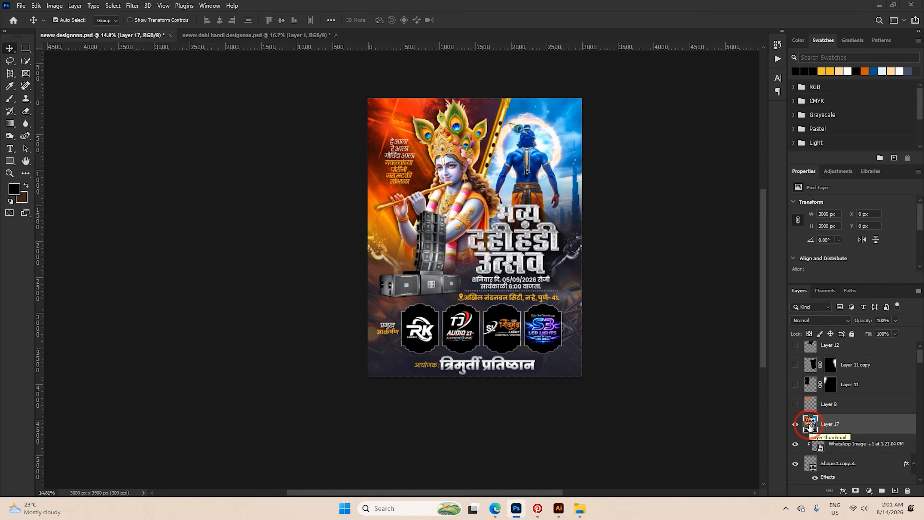
click(132, 5)
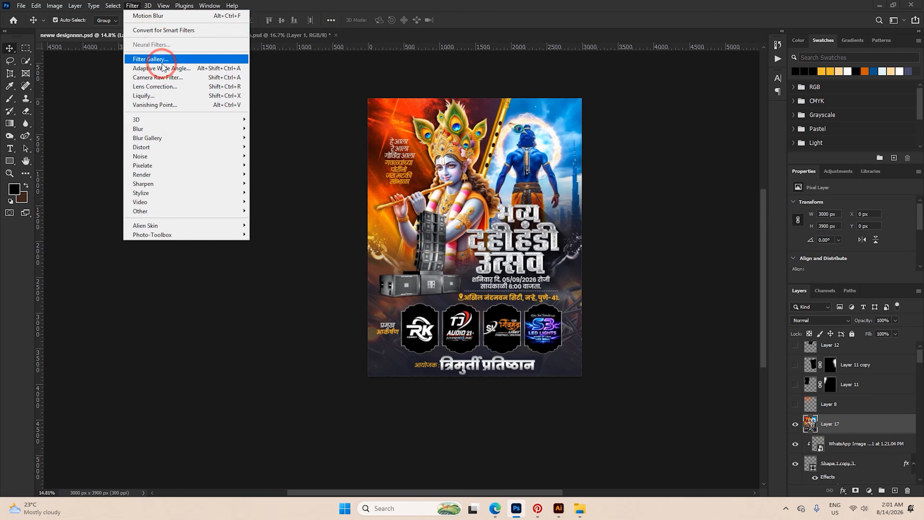
click(160, 73)
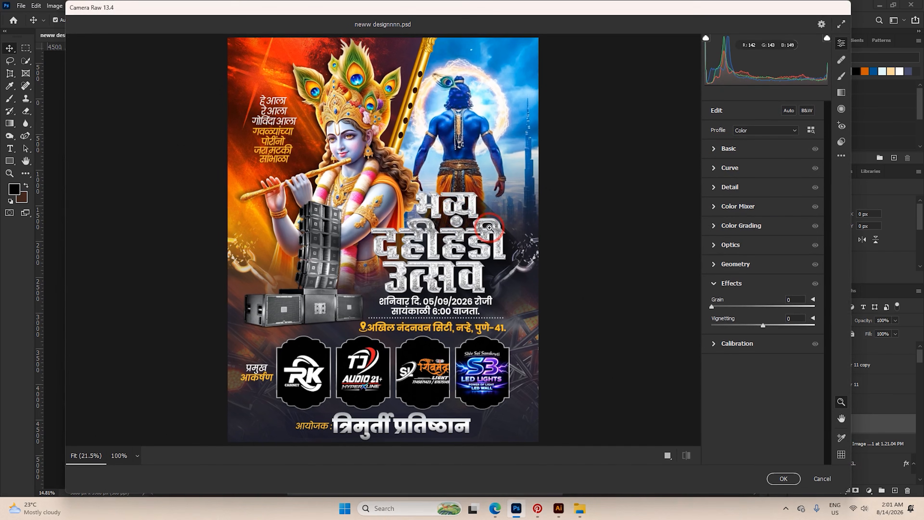
Set the Camera Raw basic adjustments to Contrast +17, Highlights -1, Whites +15 and Blacks -18.
click(716, 149)
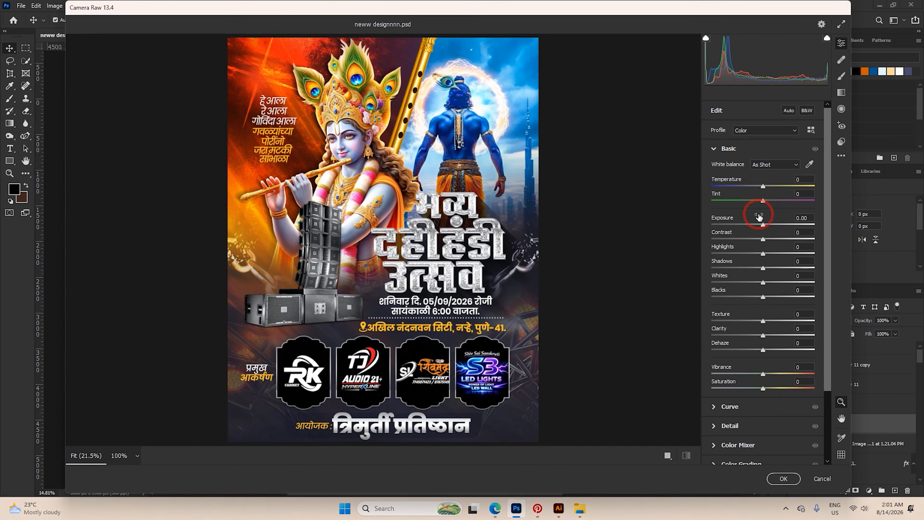
click(771, 242)
click(769, 254)
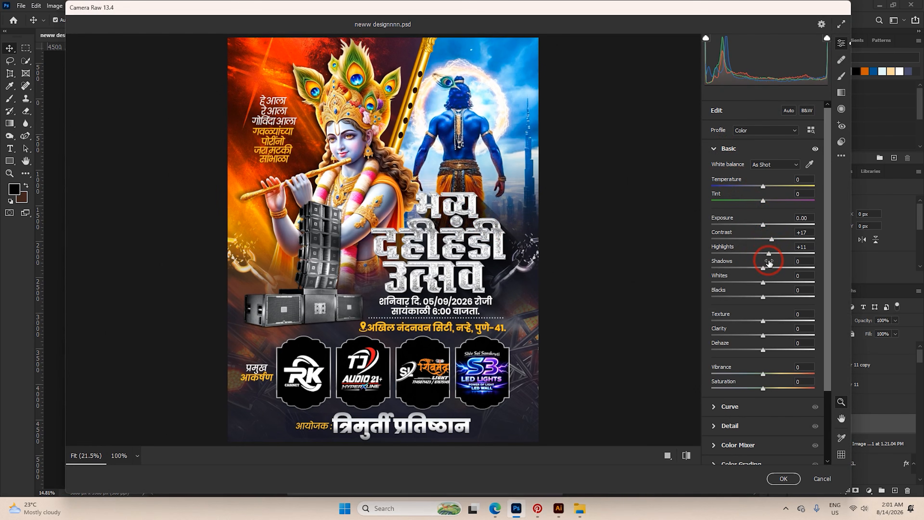
click(776, 283)
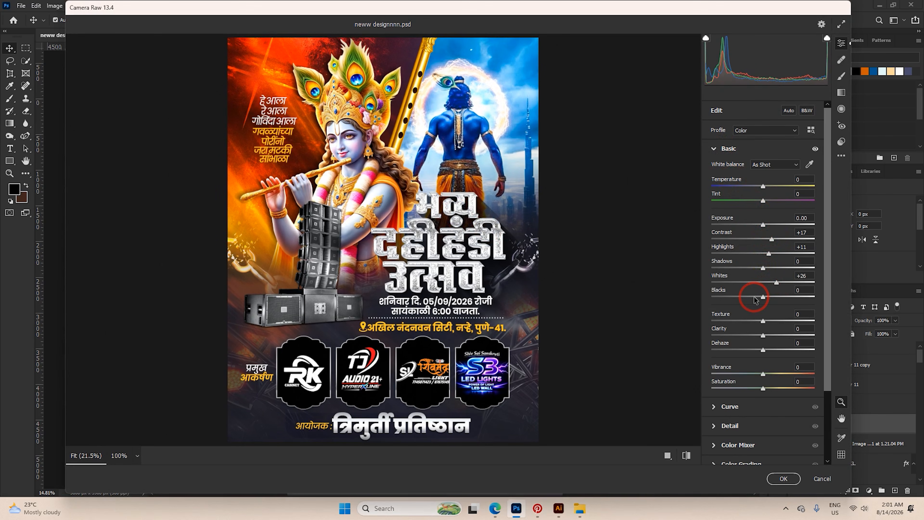
click(754, 297)
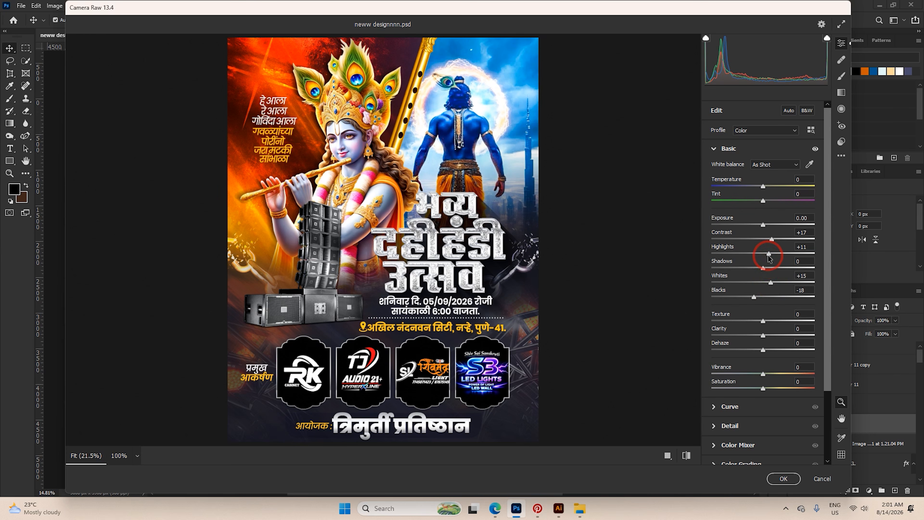
drag(769, 256, 762, 255)
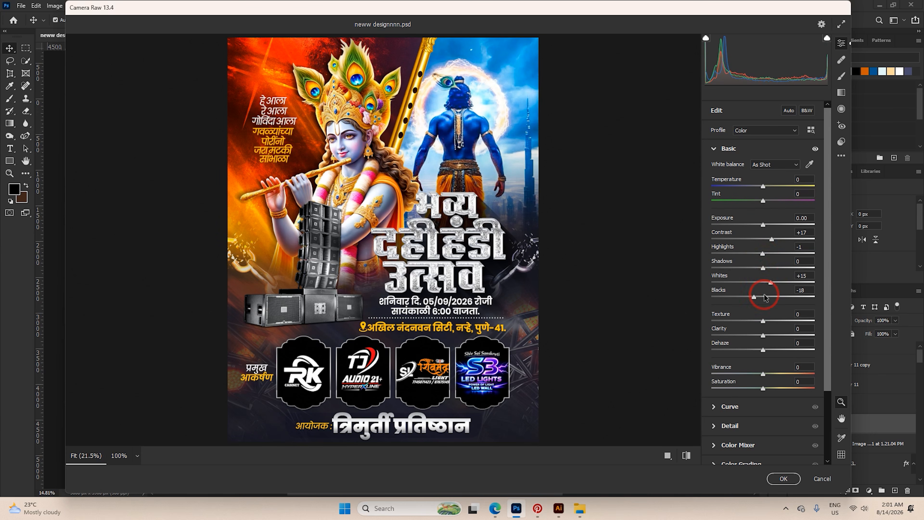
Add Sharpening 12, an Optics Vignette of -29 and Grain 15, and apply the Camera Raw Filter.
click(725, 407)
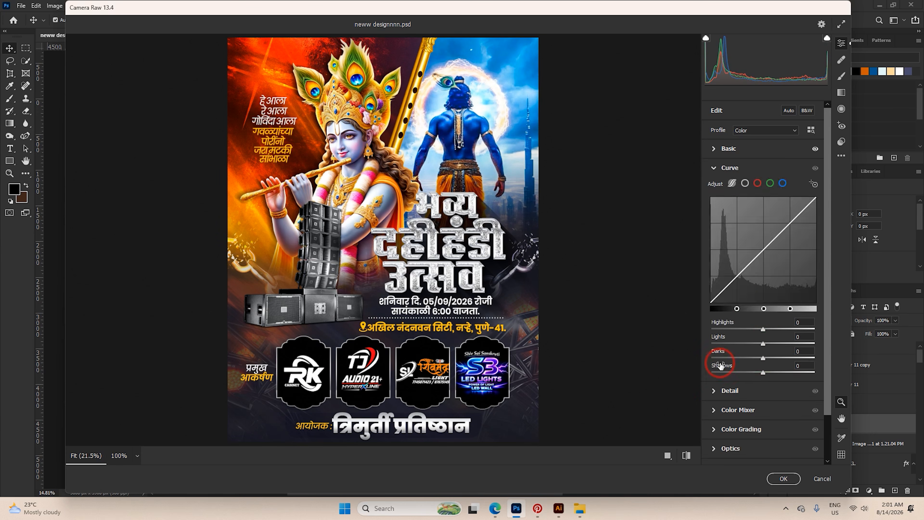
click(716, 398)
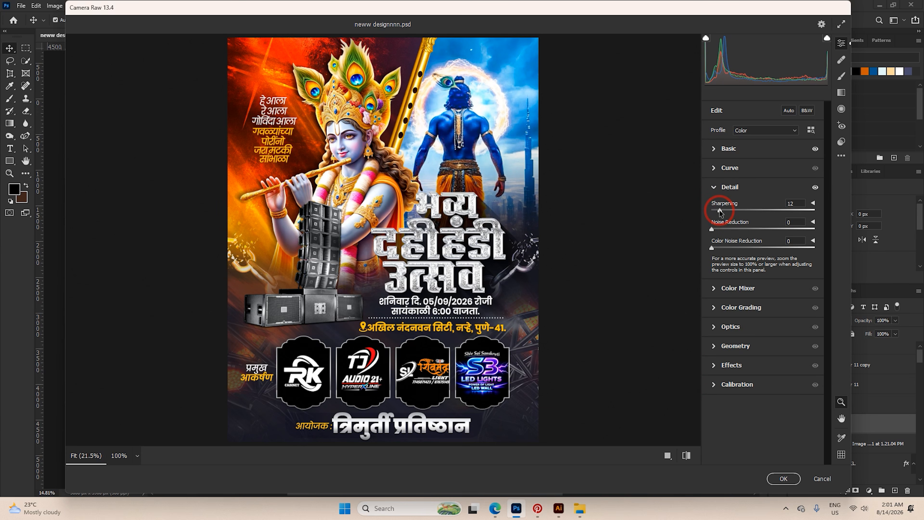
click(716, 330)
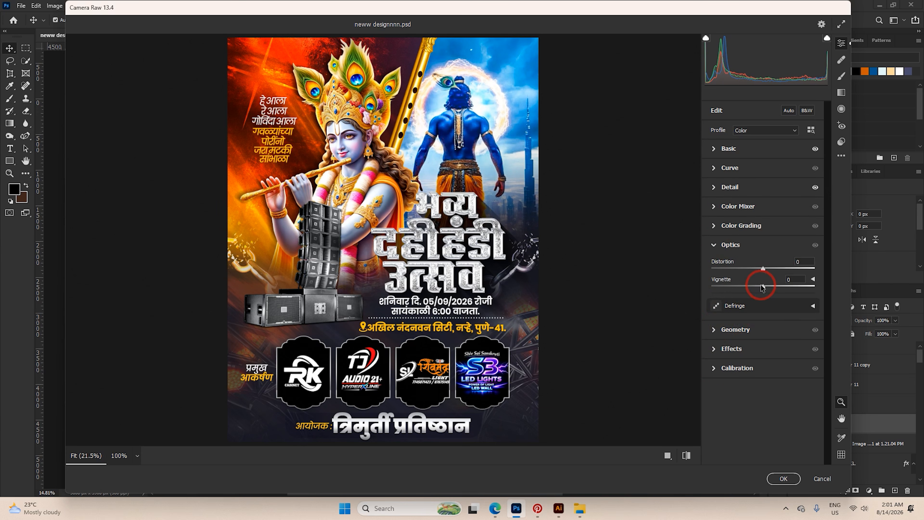
drag(763, 288, 746, 296)
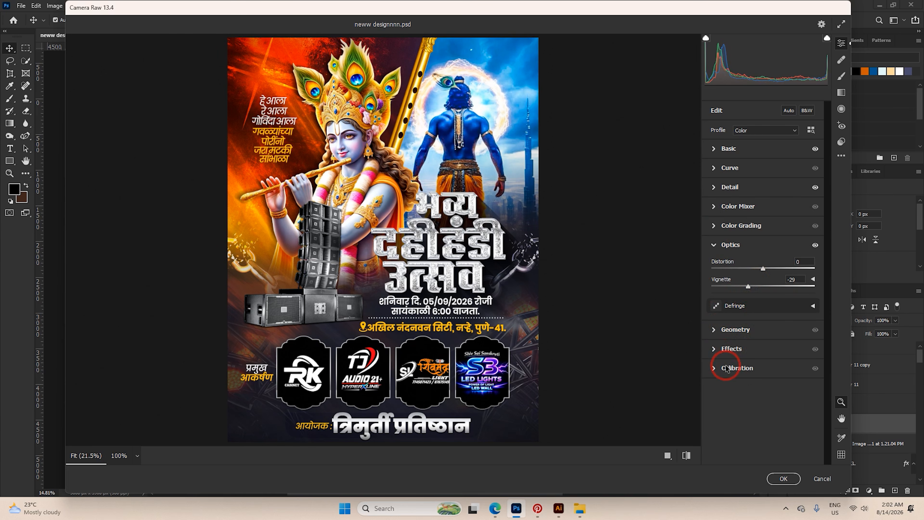
click(721, 350)
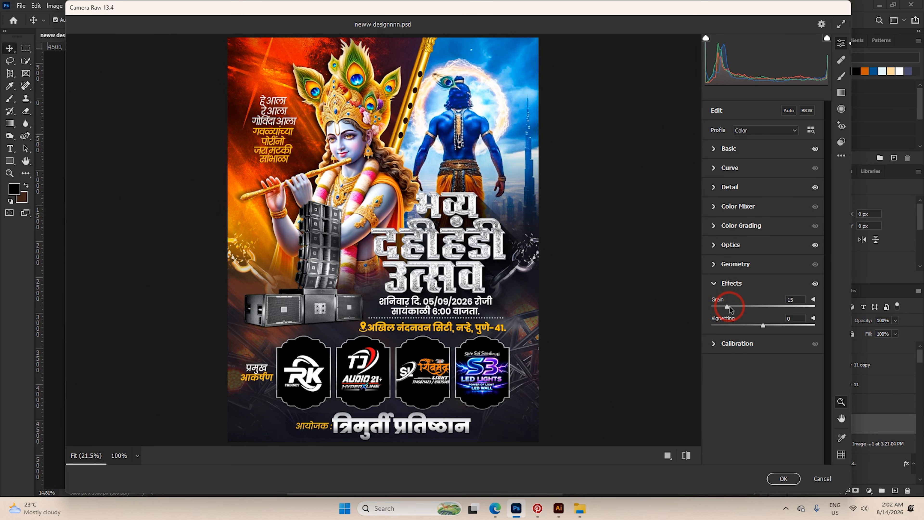
click(779, 478)
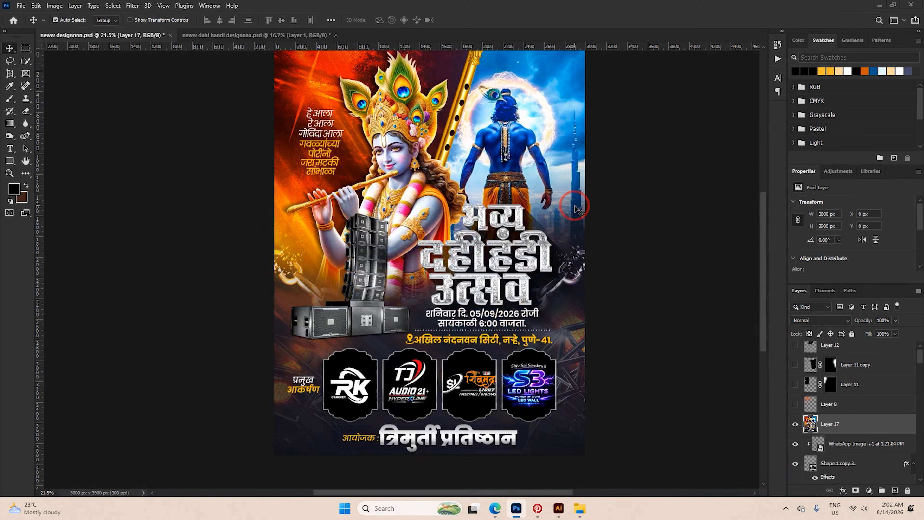
Show Layer 8, Layer 11, Layer 11 copy and Layer 12 again and inspect the filtered poster's text, figures and speakers.
scroll(811, 371, up, 1)
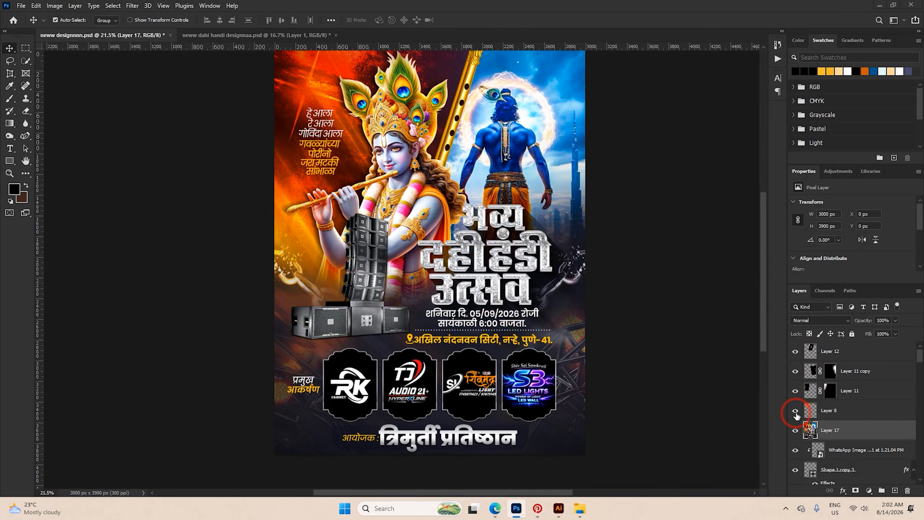
scroll(630, 266, down, 2)
click(630, 260)
scroll(490, 198, up, 10)
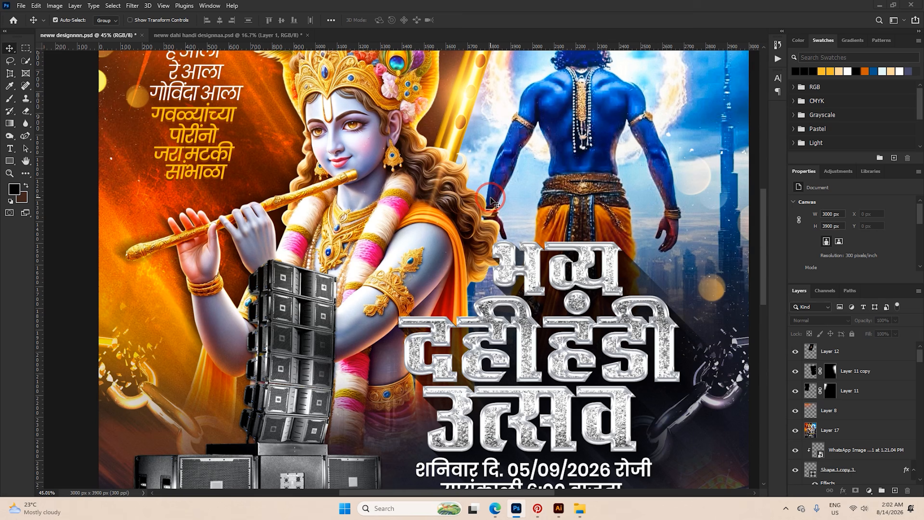
scroll(490, 198, down, 3)
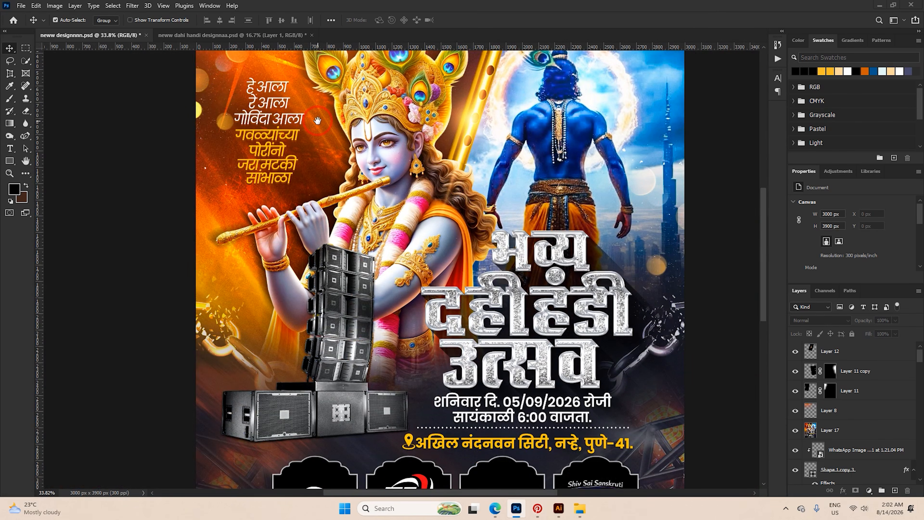
scroll(317, 120, up, 3)
scroll(325, 127, down, 4)
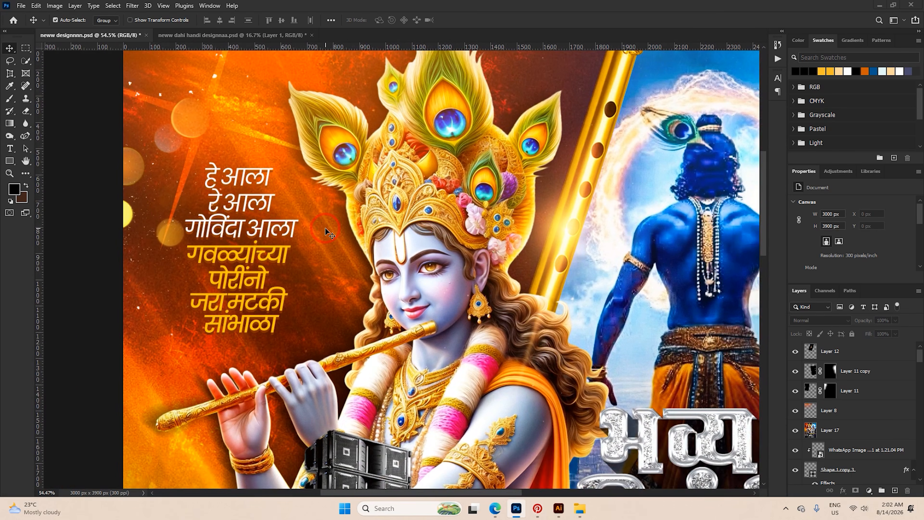
scroll(458, 220, down, 8)
scroll(458, 360, up, 3)
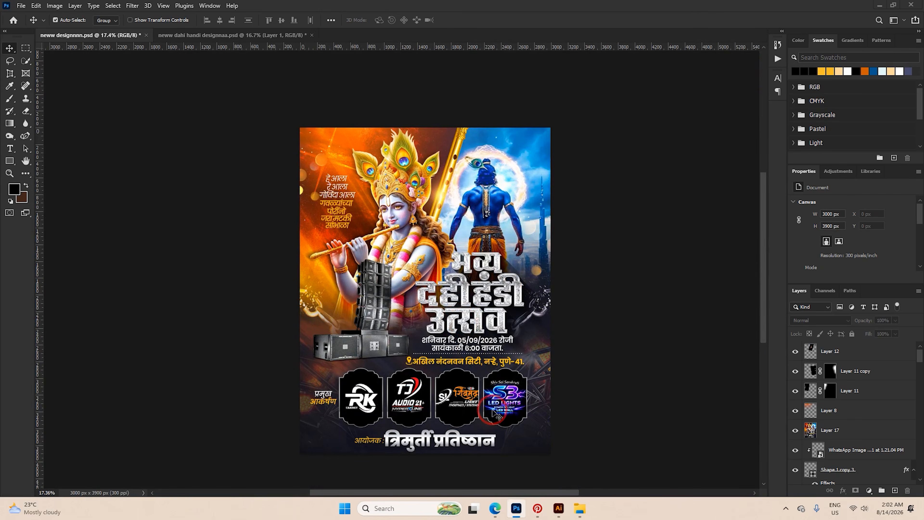
Compare the Photoshop poster with the reference poster on Instagram in the browser, ending back in Photoshop.
click(493, 509)
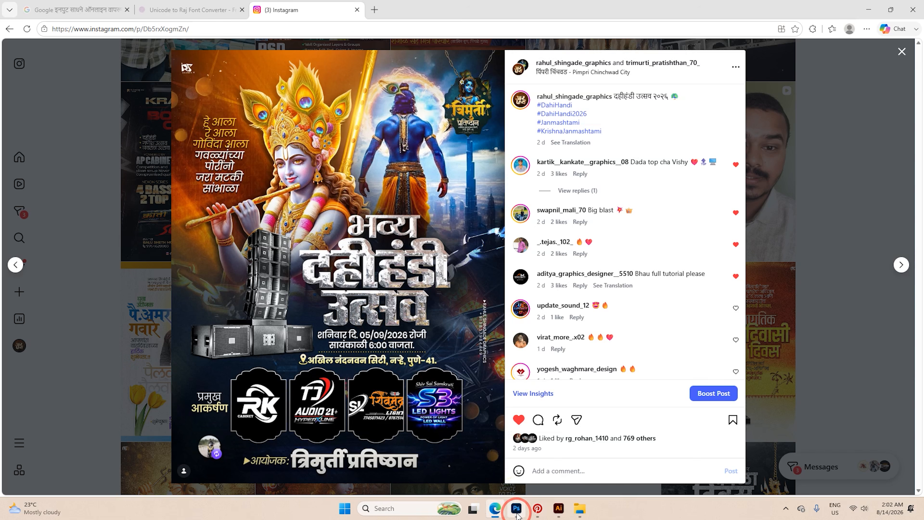
mouse_move(517, 508)
click(519, 484)
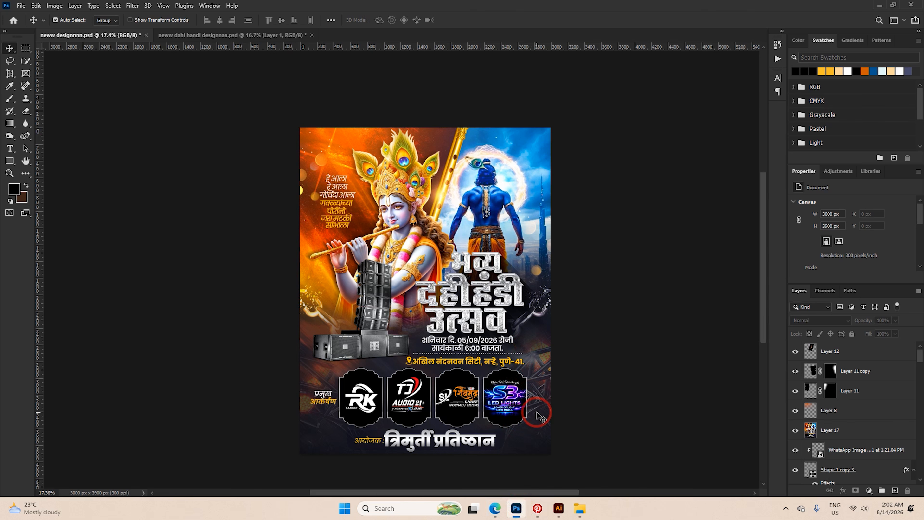
click(495, 508)
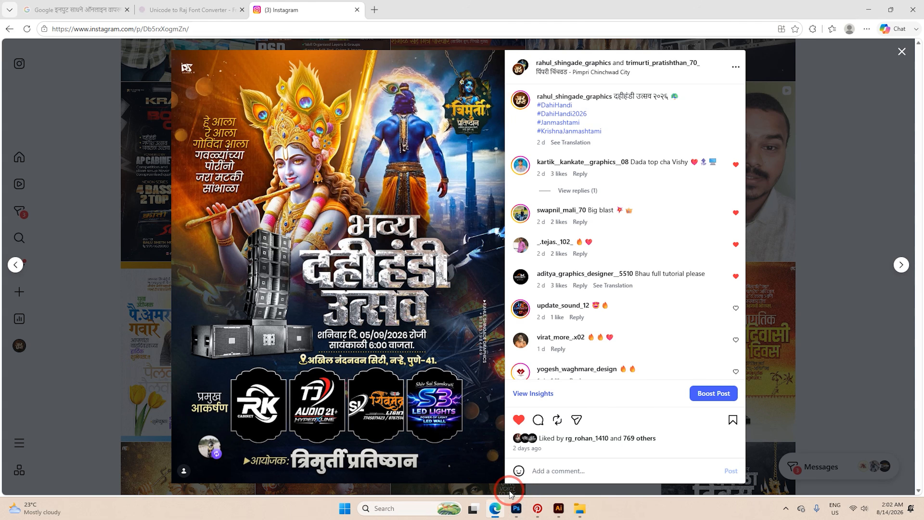
click(516, 509)
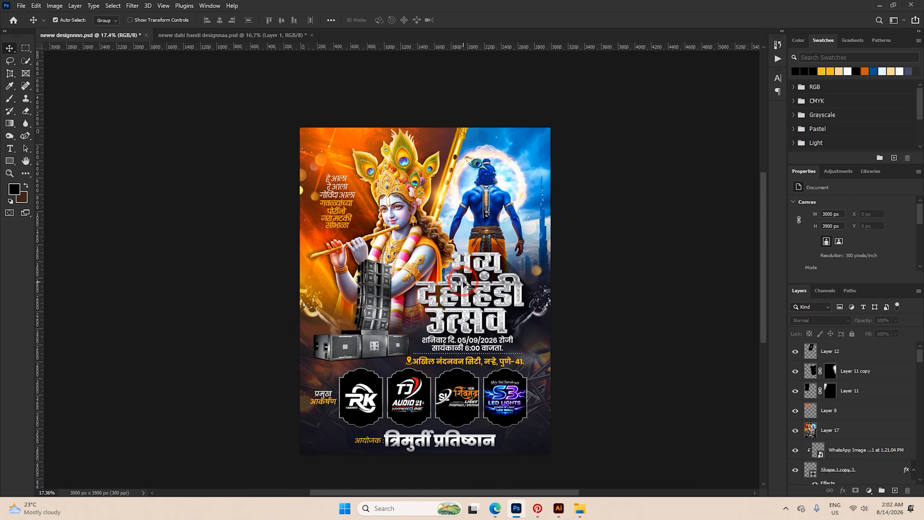
key(alt+Tab)
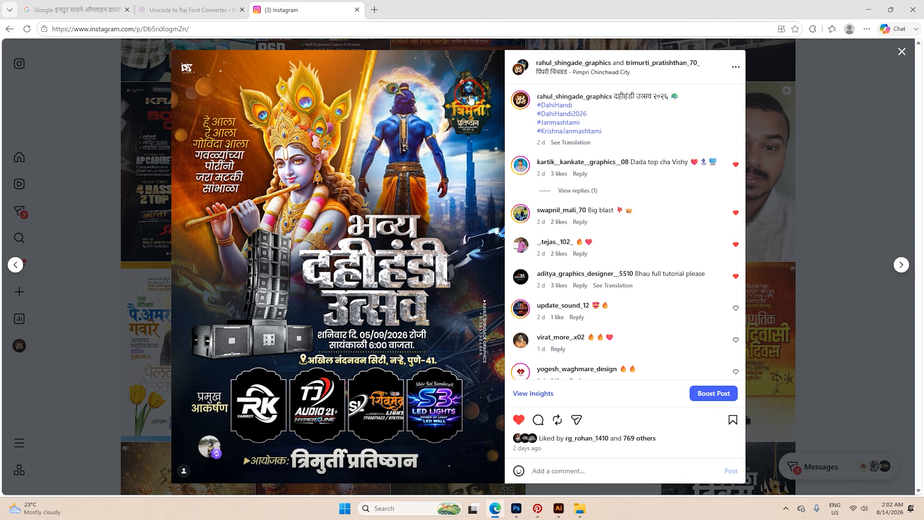
click(516, 509)
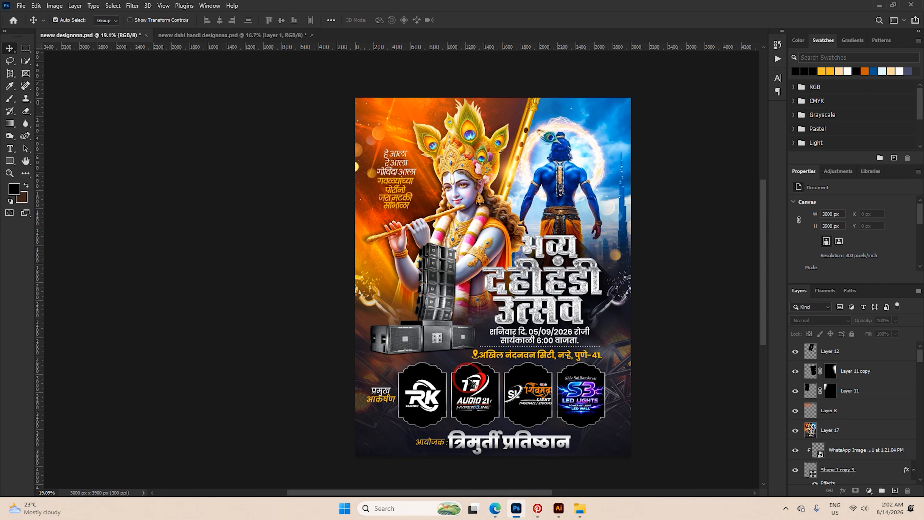
Copy the hanging Trimurti Pratishthan emblem and its chains from neww dahi handi designaa.psd into the upper corner of the neww designnnn.psd poster.
click(152, 32)
click(128, 36)
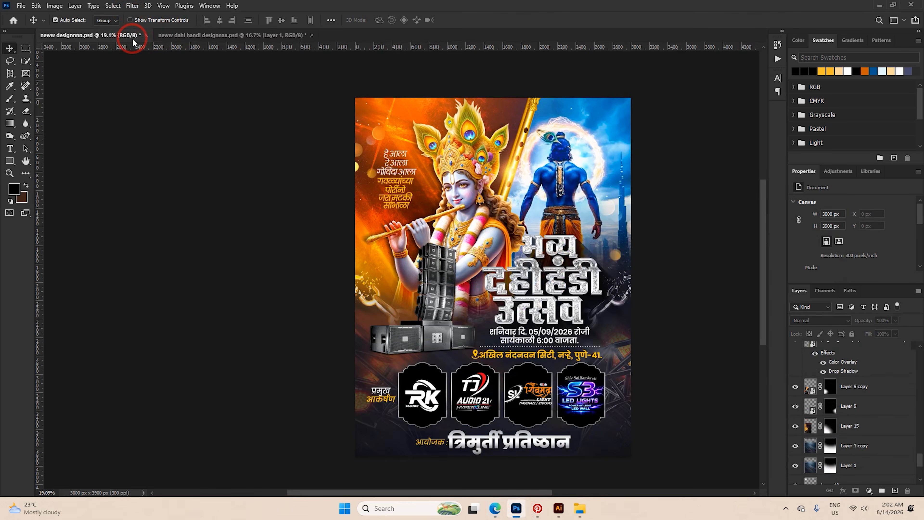
click(204, 35)
scroll(582, 148, up, 2)
click(529, 95)
scroll(528, 95, up, 3)
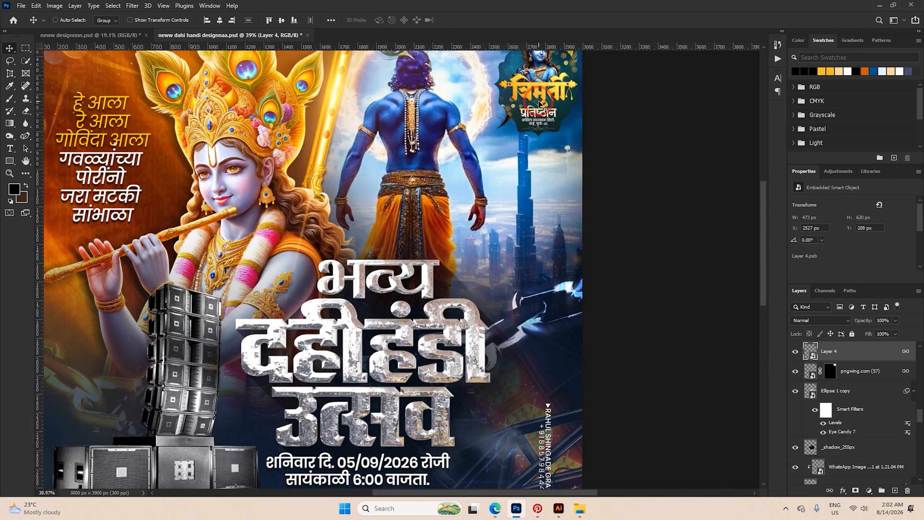
scroll(573, 113, up, 3)
scroll(542, 246, up, 4)
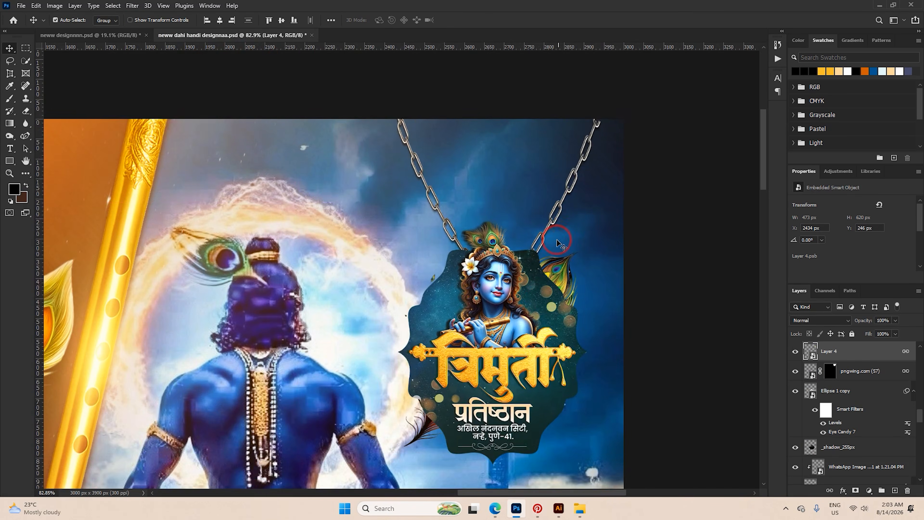
drag(542, 246, 607, 148)
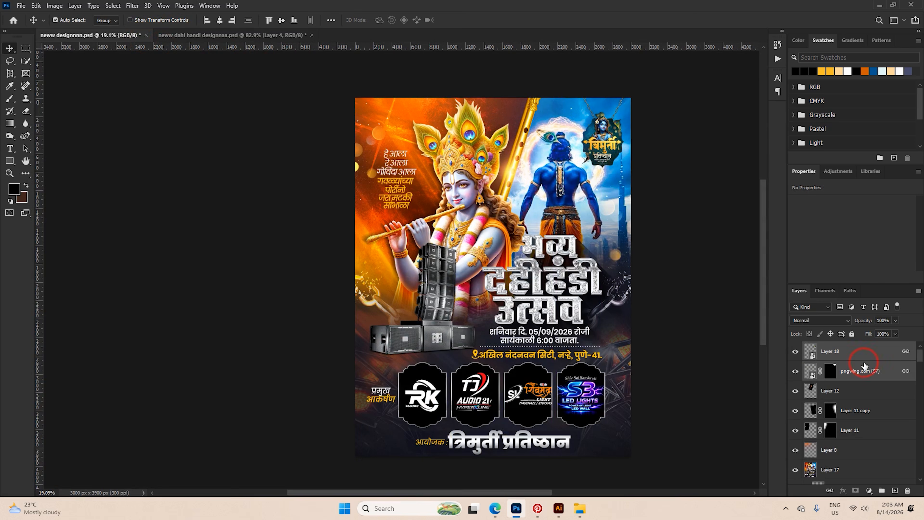
Move the emblem and chain layers beneath Layer 17 and delete the stamped Layer 17.
drag(865, 365, 848, 388)
click(847, 378)
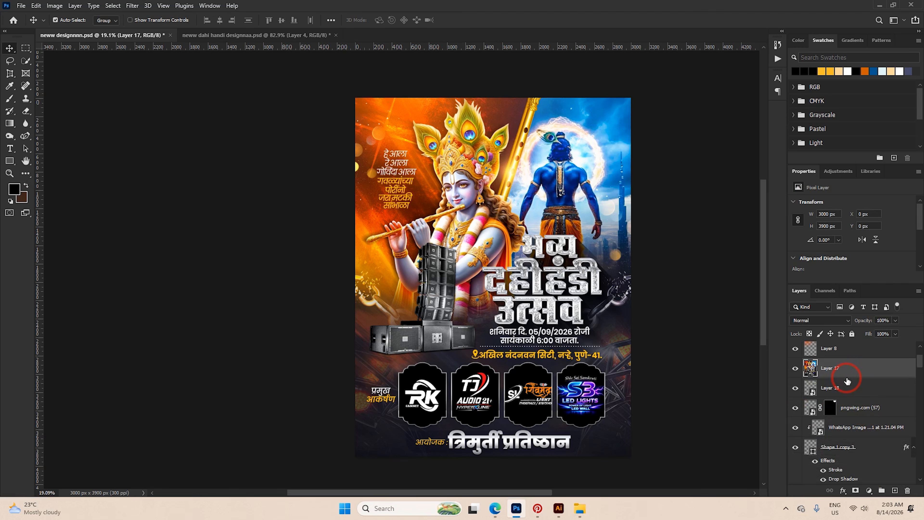
key(Delete)
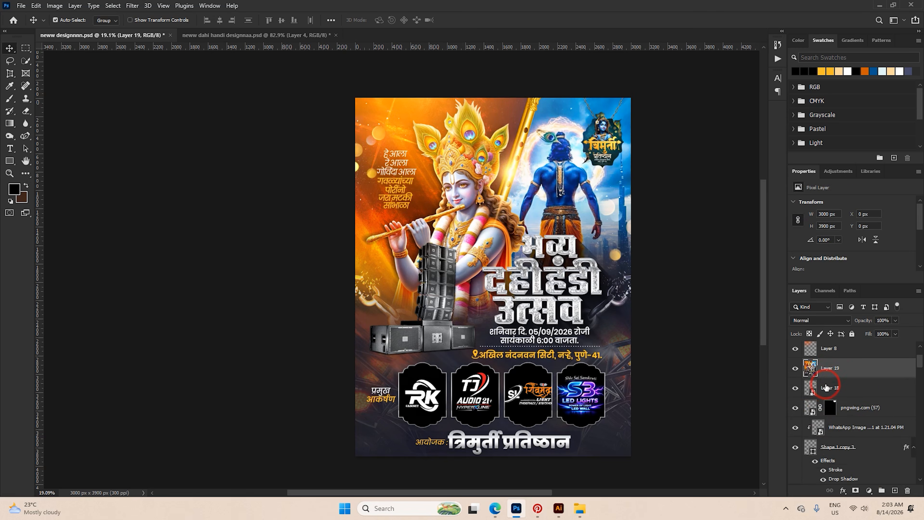
Hide Layer 8 and the overlays above it, stamp the visible layers above Layer 18, and reapply the last Camera Raw Filter to the new stamp.
scroll(826, 380, up, 3)
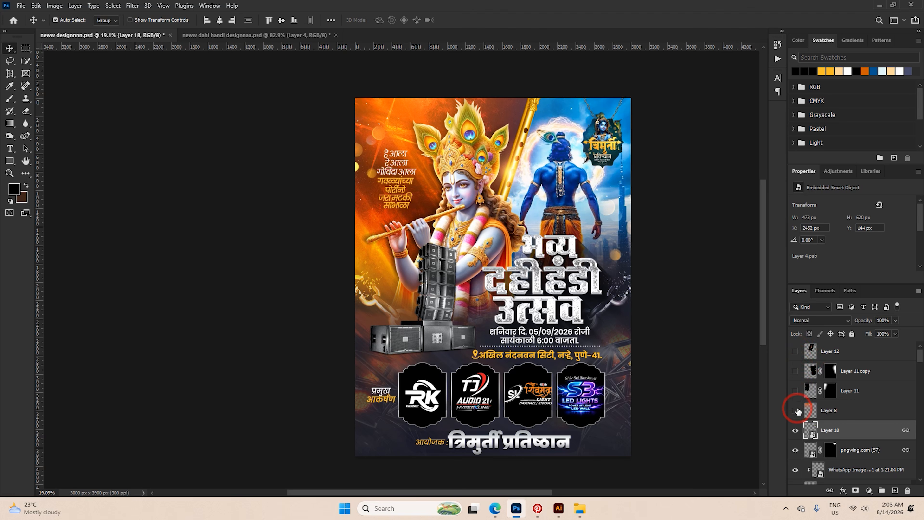
click(796, 411)
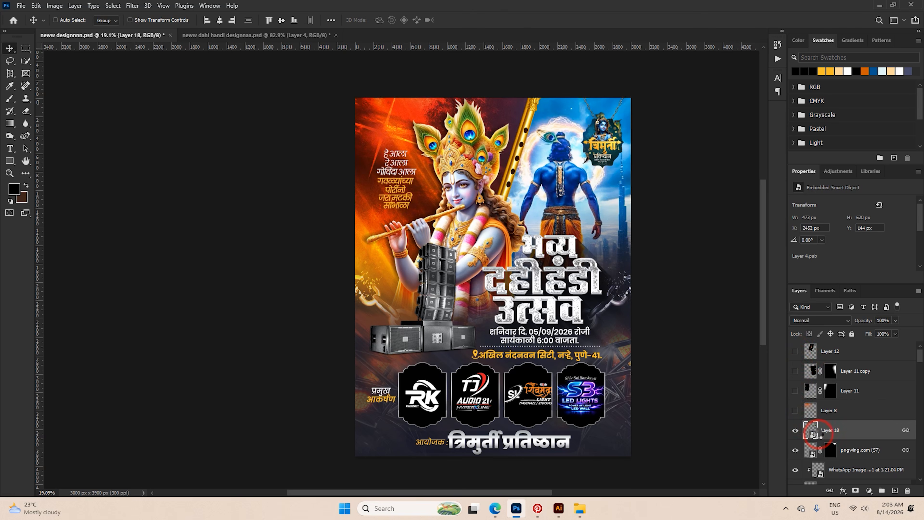
key(ctrl+shift+alt+e)
click(136, 5)
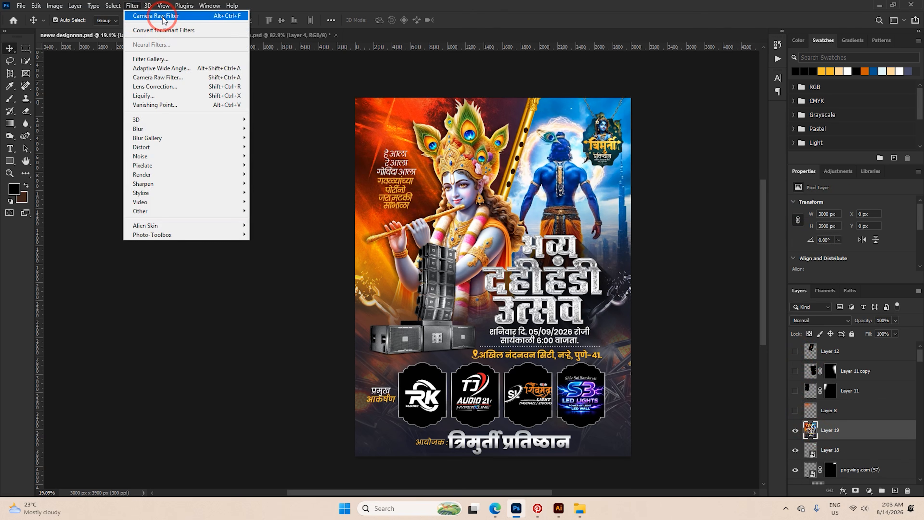
click(141, 17)
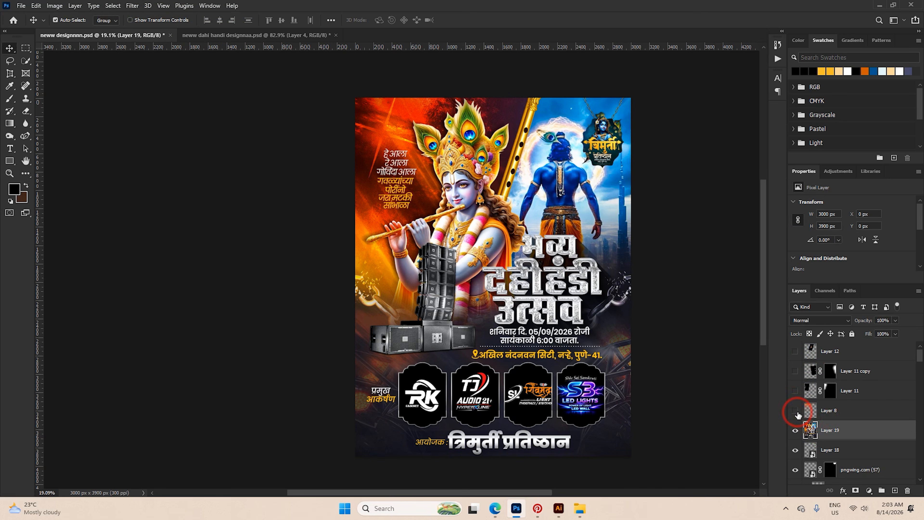
Turn the overlay layers from Layer 8 up to Layer 12 back on and check the emblem and the whole poster.
scroll(639, 149, up, 10)
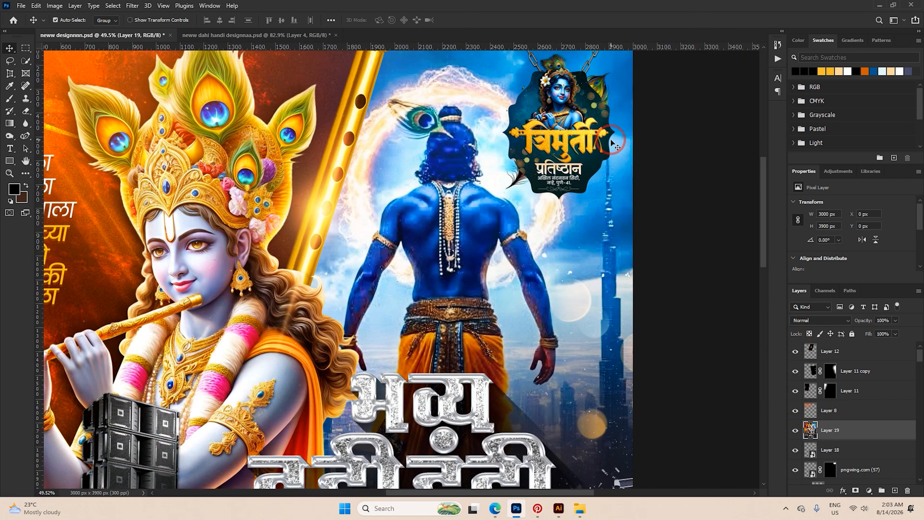
scroll(617, 144, down, 7)
scroll(615, 145, down, 4)
scroll(676, 273, up, 4)
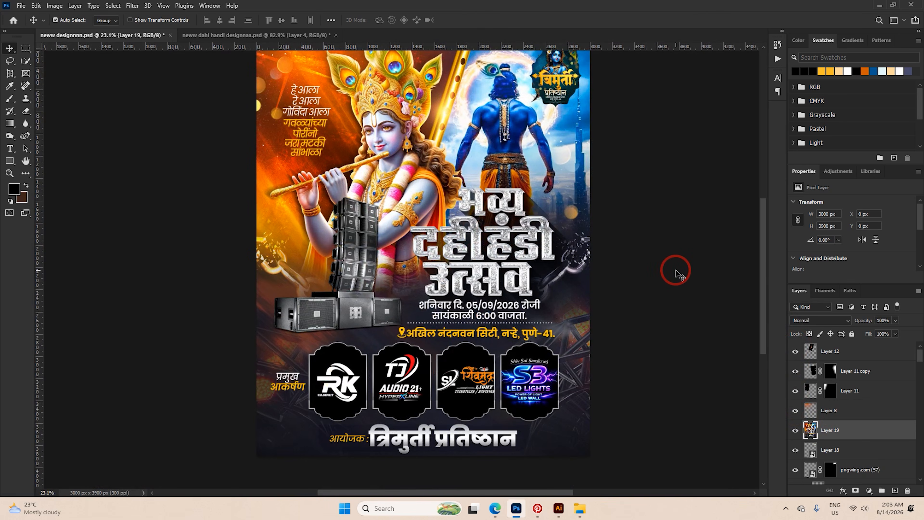